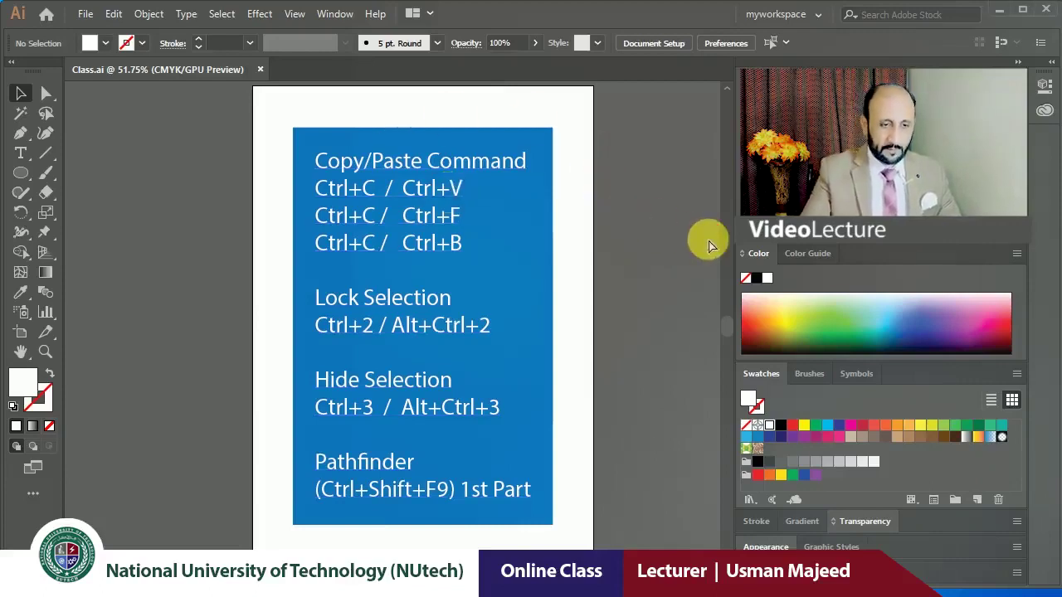
Zoom in on the command text of the slide.
scroll(709, 245, right, 2)
key(z)
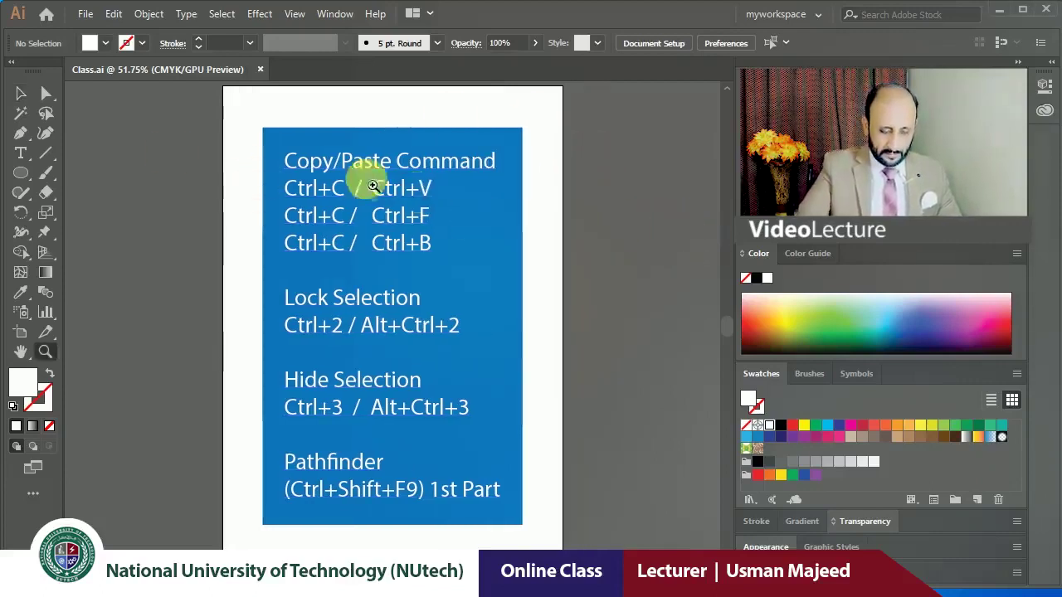
mouse_move(391, 241)
mouse_down()
mouse_move(419, 258)
mouse_move(419, 248)
mouse_up()
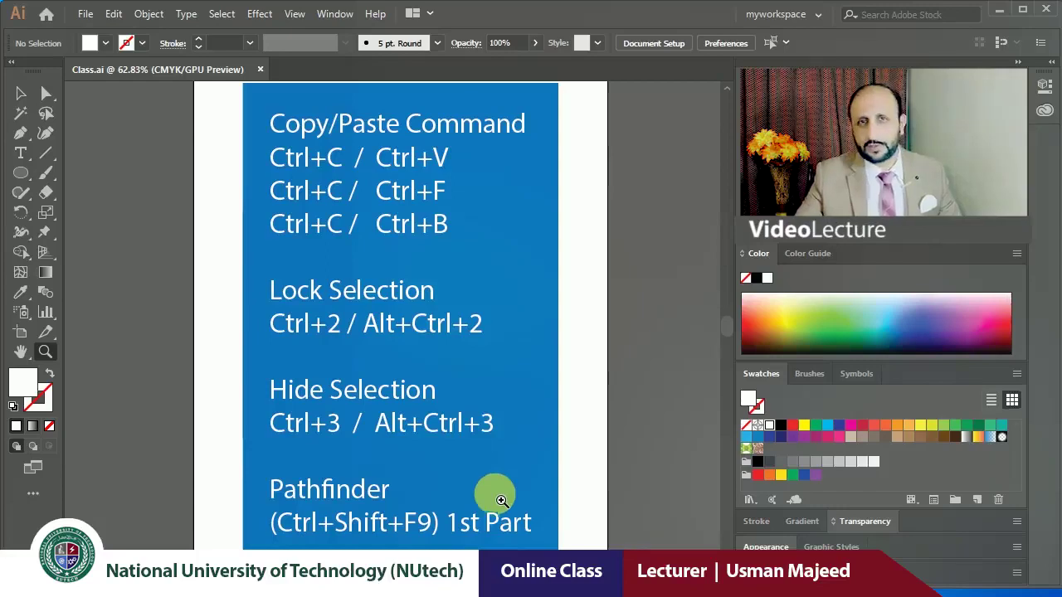
Select and deselect the slide's text block, then open the New Document dialog with Ctrl+N.
key(v)
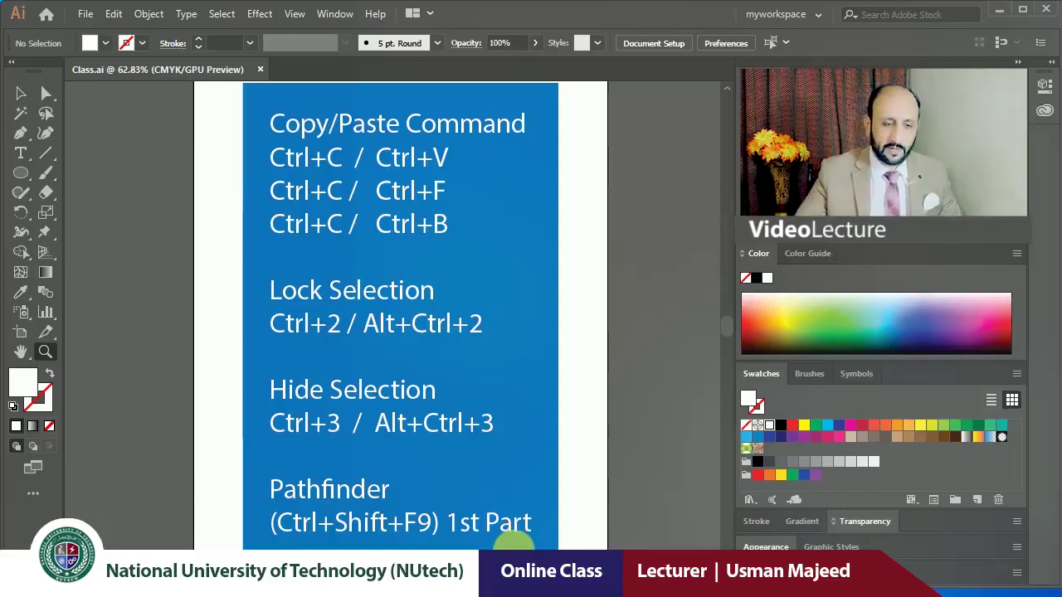
click(462, 232)
click(486, 257)
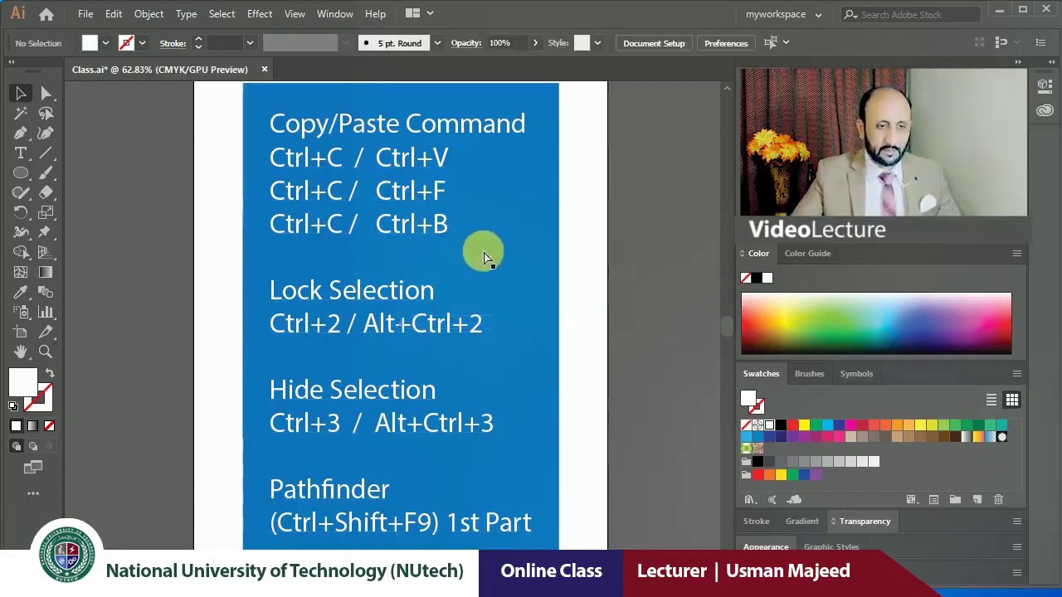
key(ctrl+n)
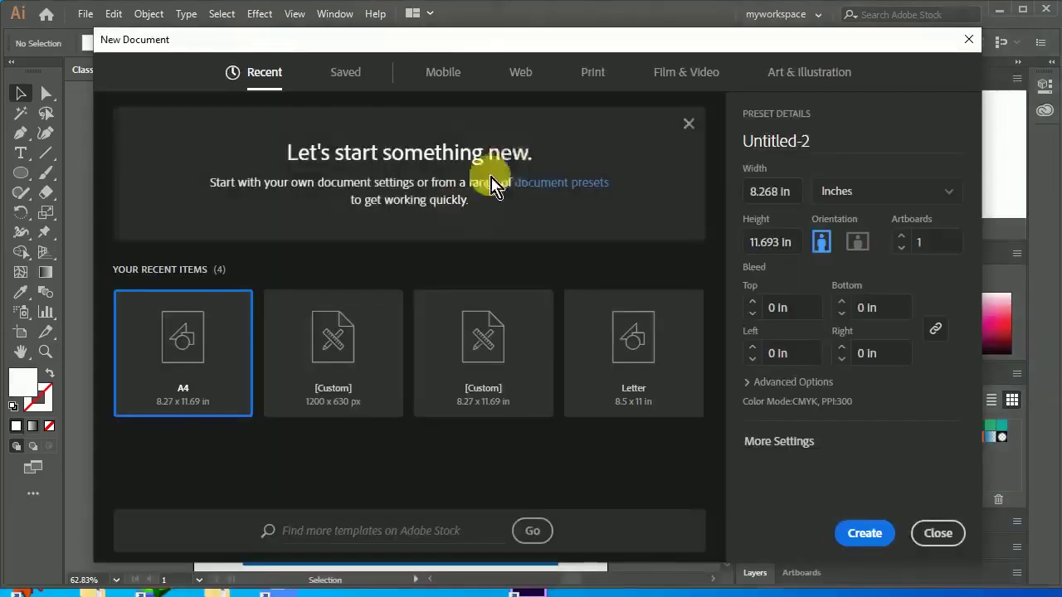
Create an A4 print document in inches and zoom in on its blank page.
click(603, 83)
click(343, 193)
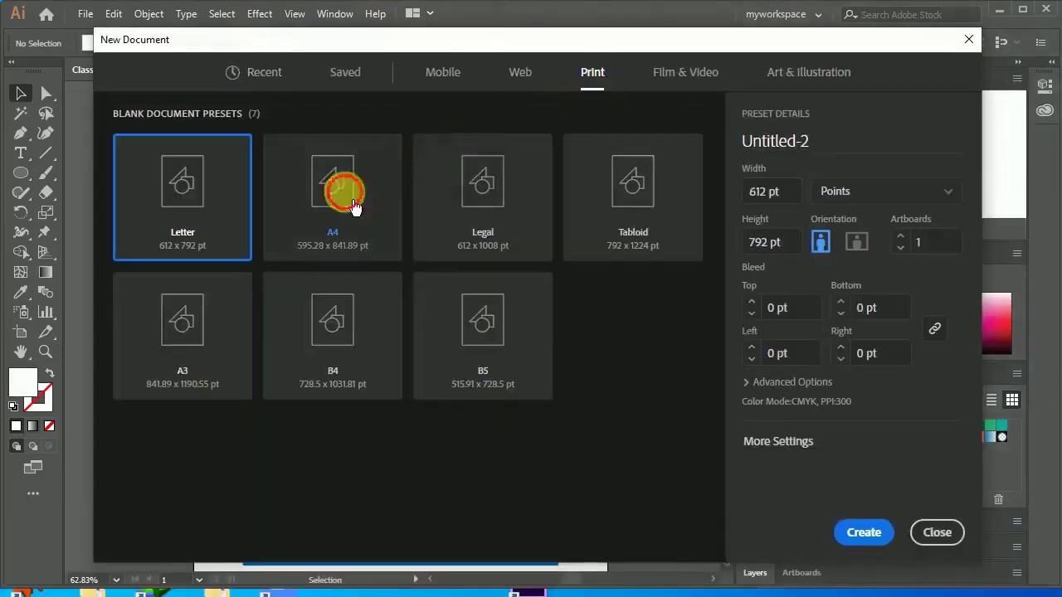
click(841, 194)
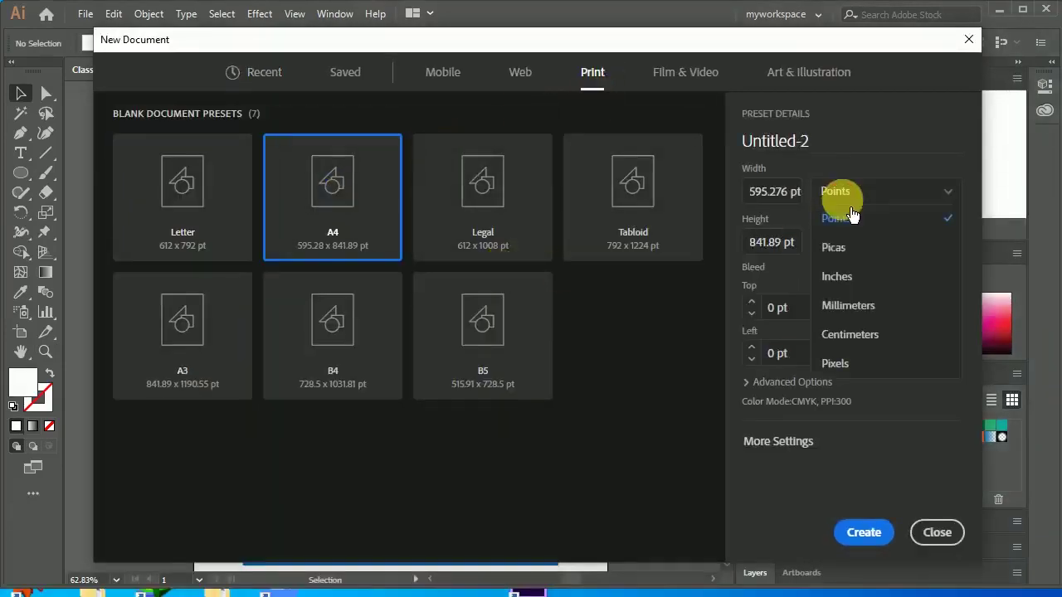
click(852, 286)
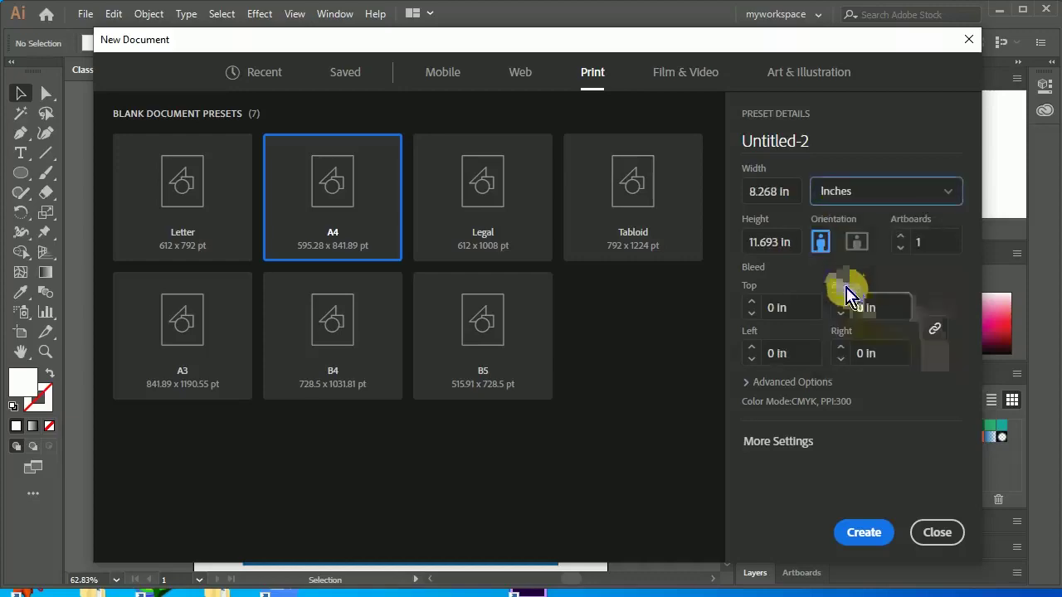
click(863, 532)
key(z)
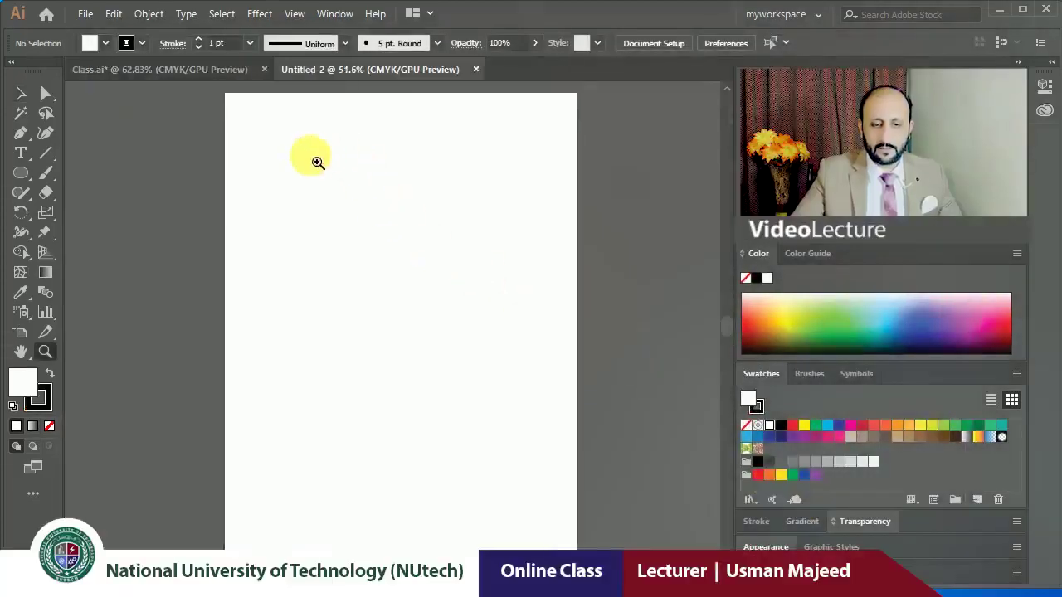
mouse_move(317, 162)
mouse_down()
mouse_move(380, 208)
mouse_move(376, 240)
mouse_up()
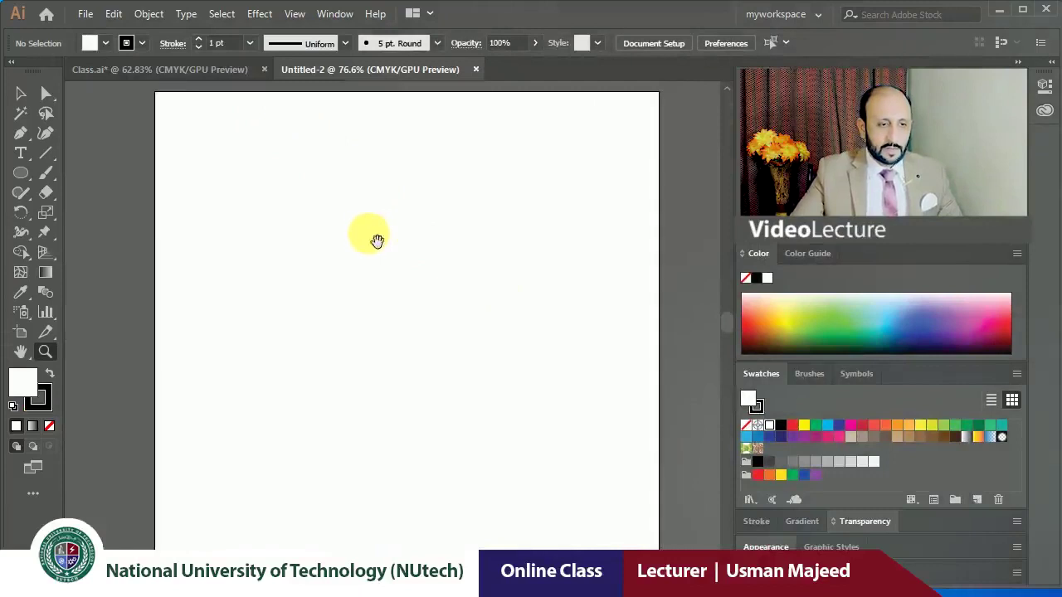
Draw a rectangle near the page's top-left with the Rectangle Tool.
click(24, 173)
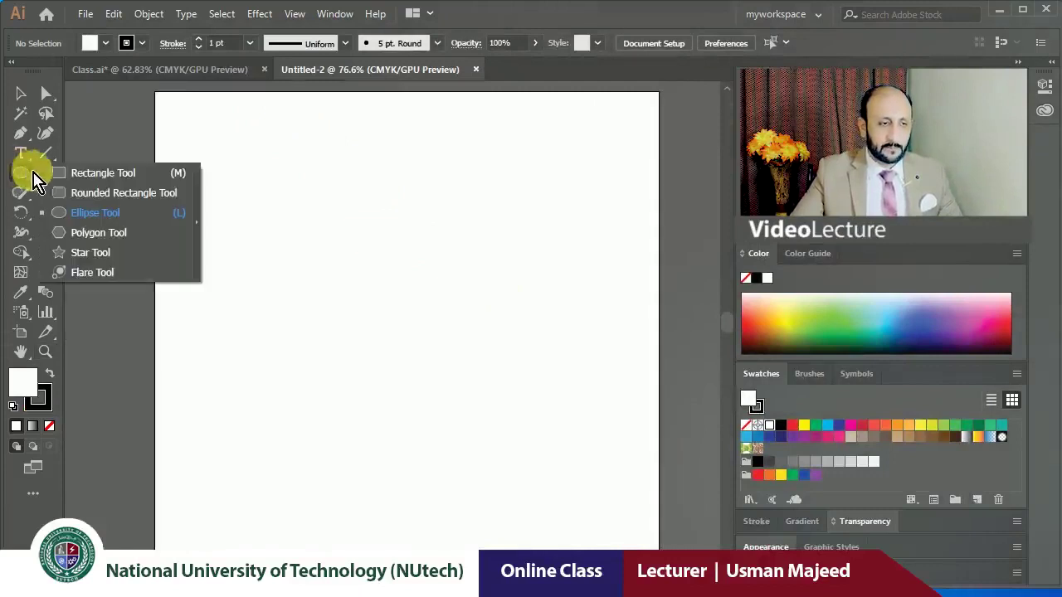
click(67, 173)
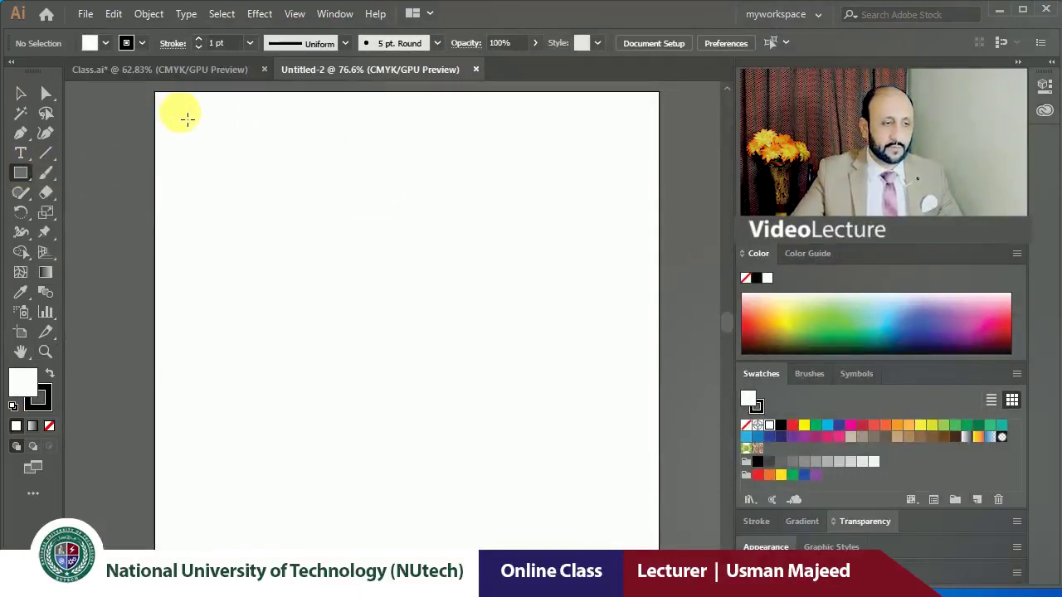
drag(269, 145, 463, 251)
Set the rectangle's stroke to None and its fill to CMYK Red.
click(126, 43)
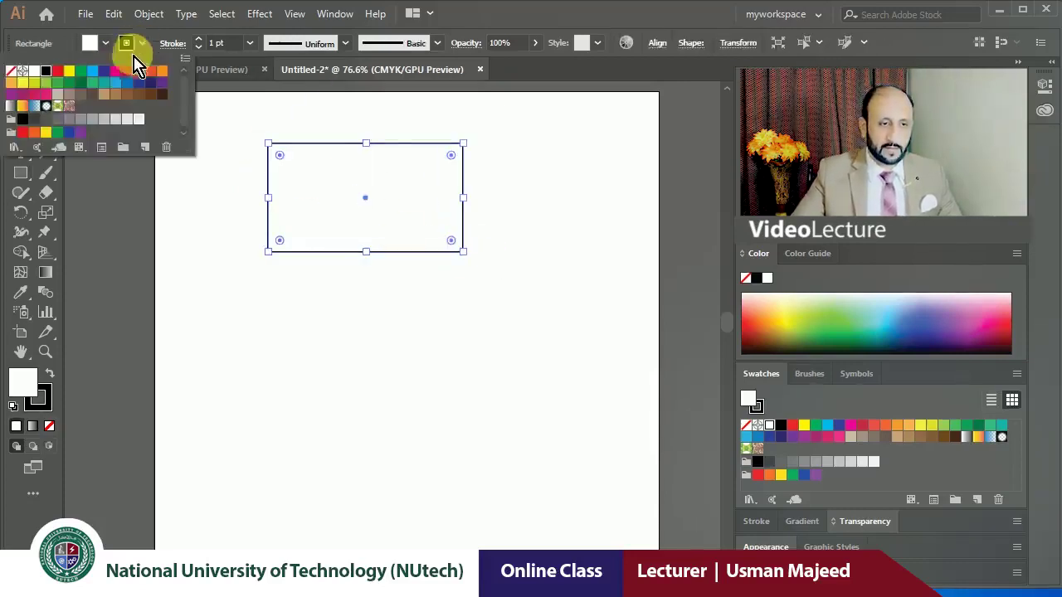
click(17, 76)
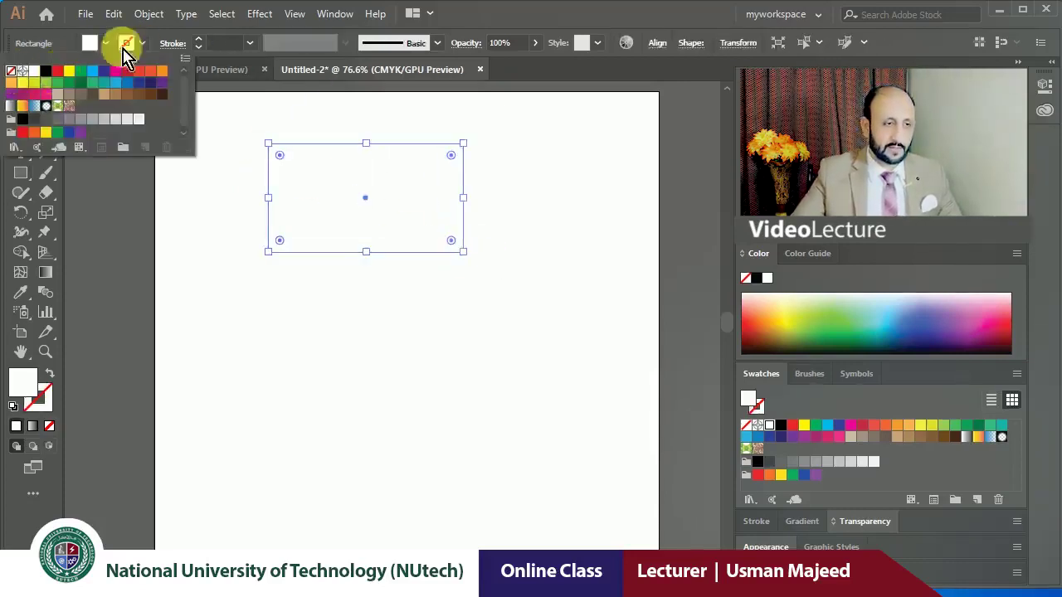
click(92, 43)
click(45, 70)
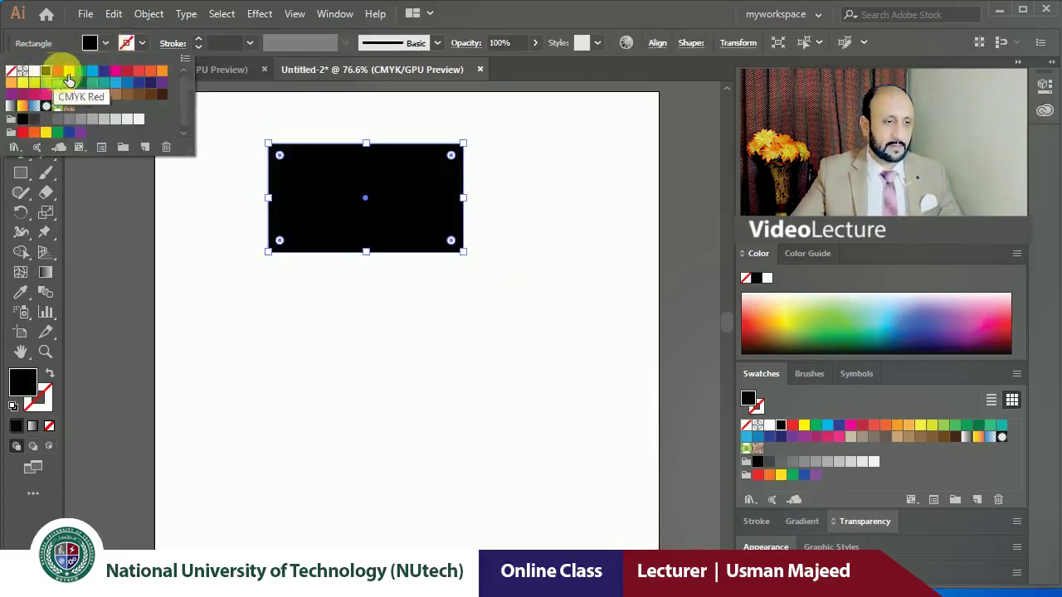
click(126, 43)
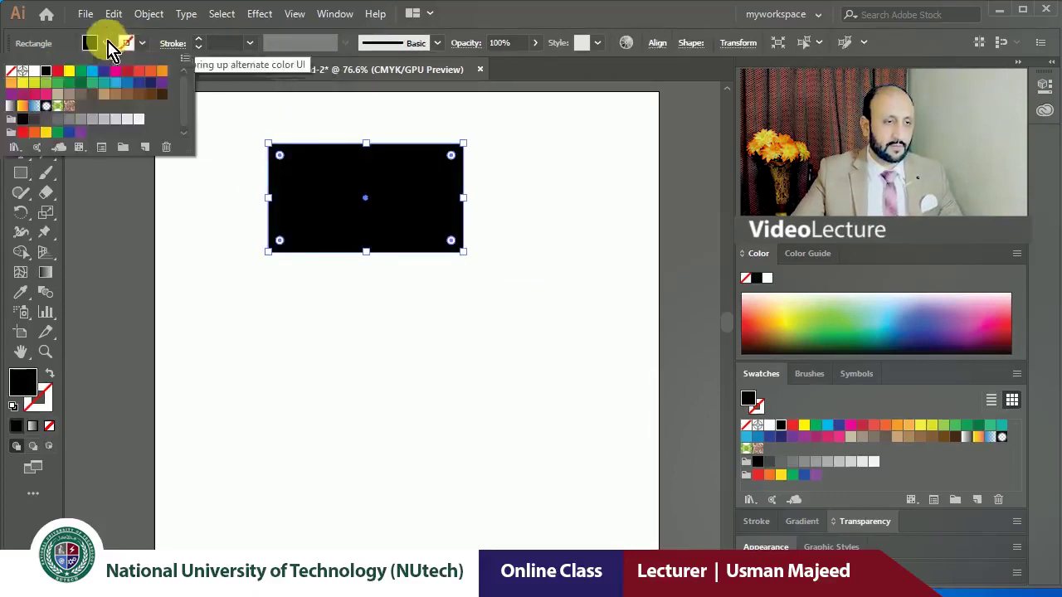
click(66, 76)
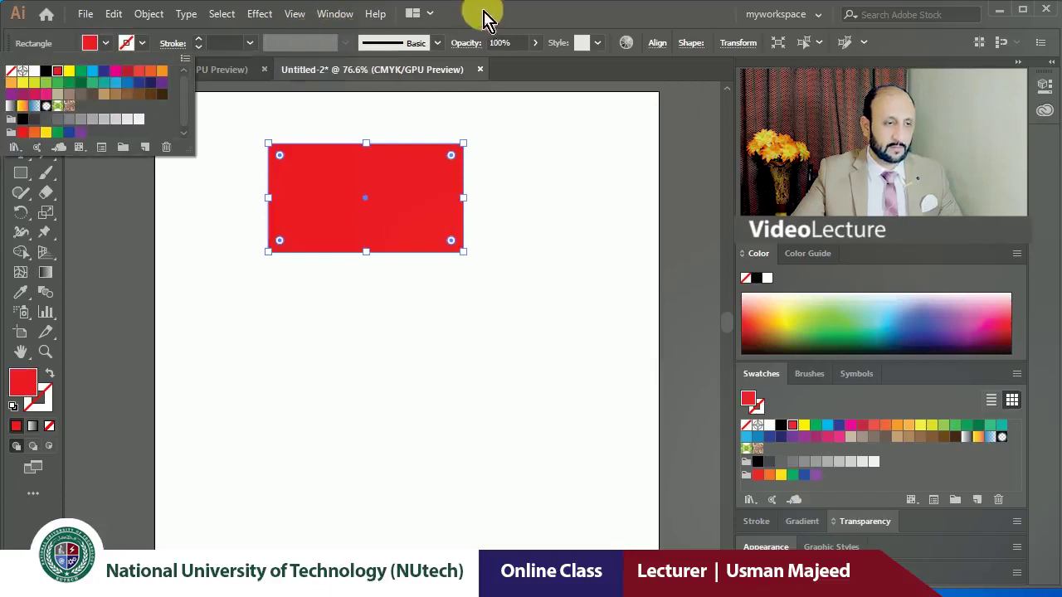
Shrink the red rectangle slightly from its corner and move it toward the top-left.
click(263, 158)
click(274, 166)
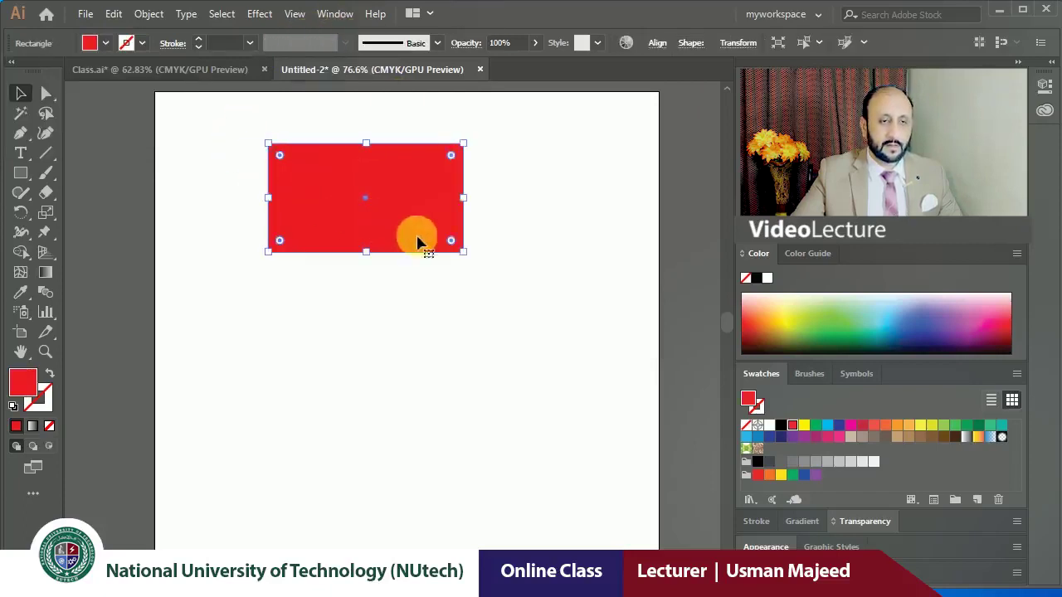
drag(467, 262, 424, 231)
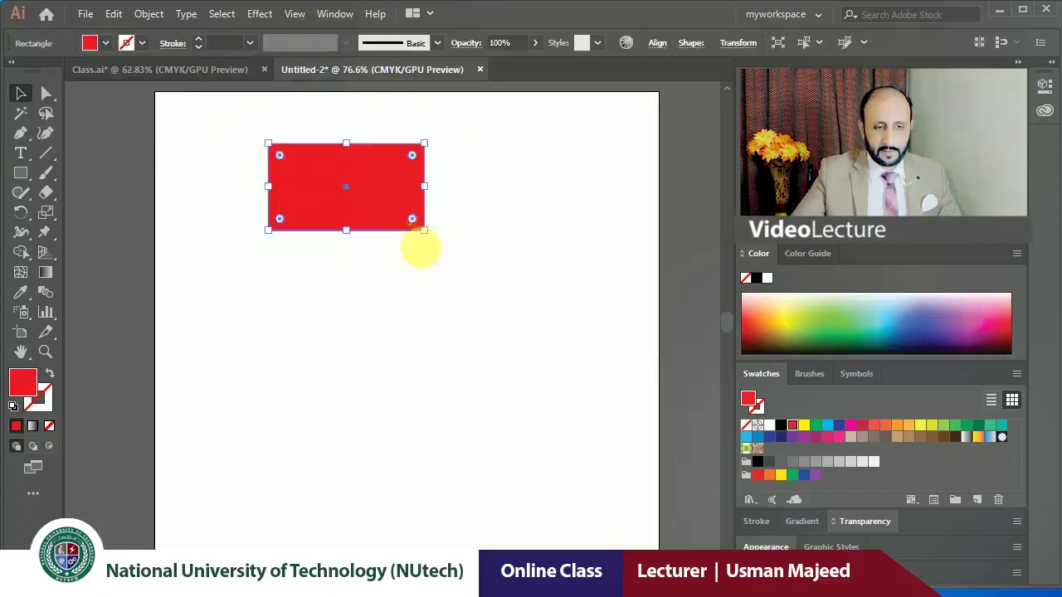
mouse_move(361, 212)
mouse_down()
mouse_move(285, 186)
mouse_move(517, 192)
mouse_up()
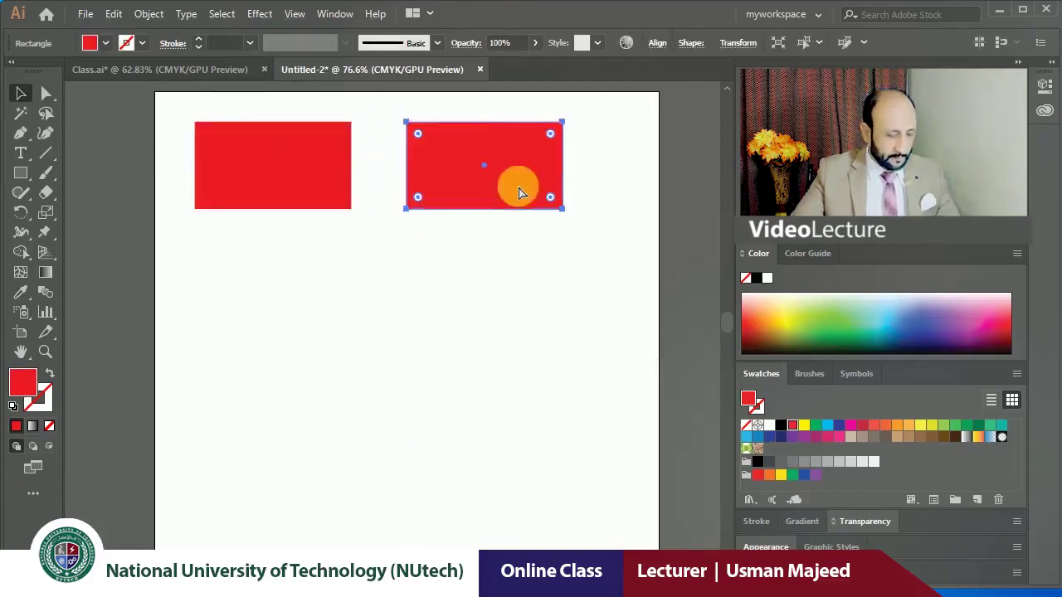
Undo the duplicate rectangle, then copy and paste the red rectangle.
key(ctrl+z)
click(282, 168)
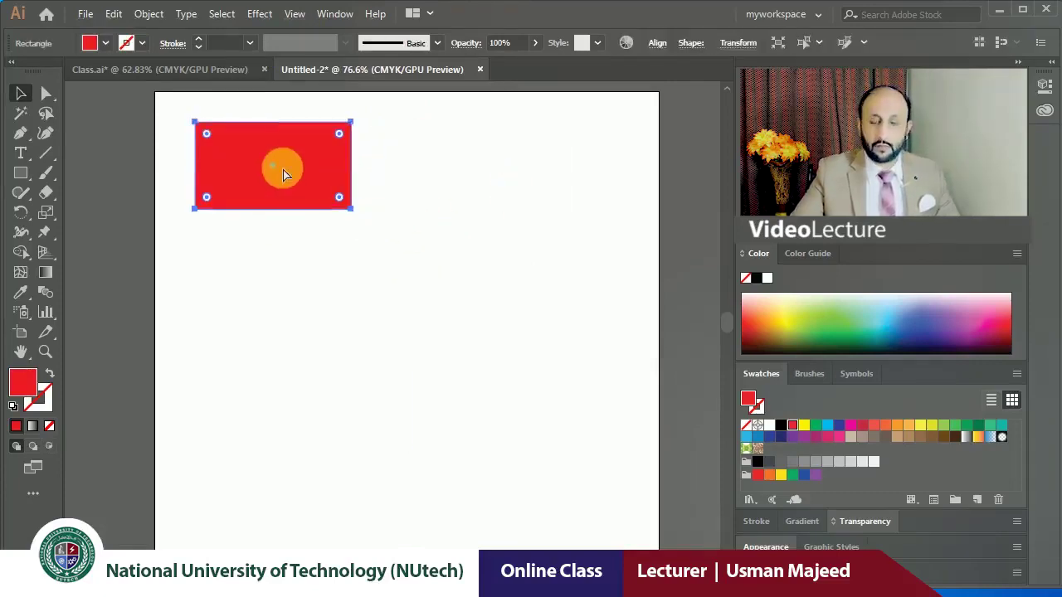
click(150, 21)
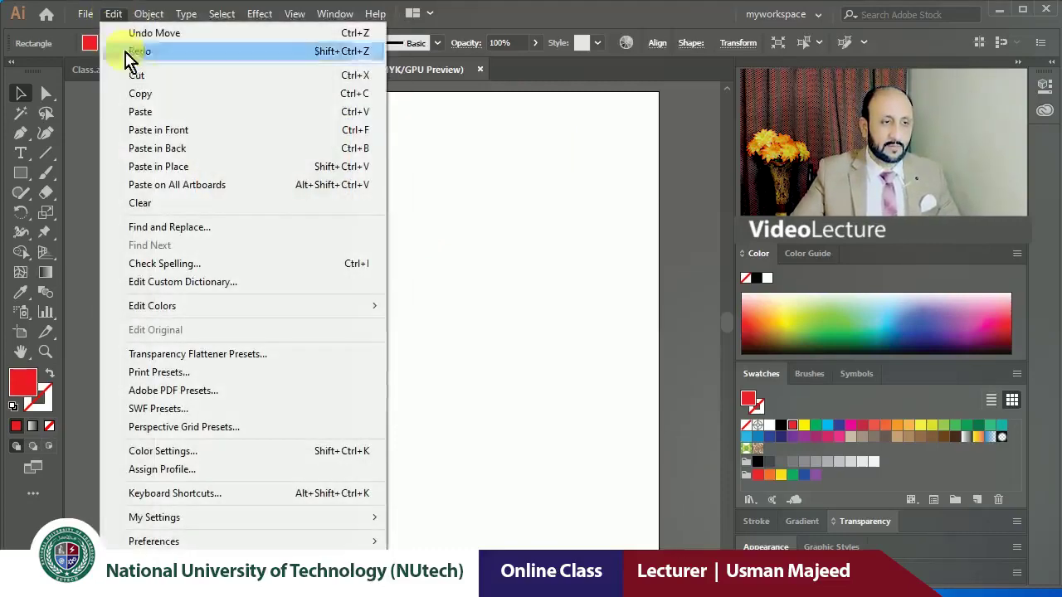
mouse_move(114, 14)
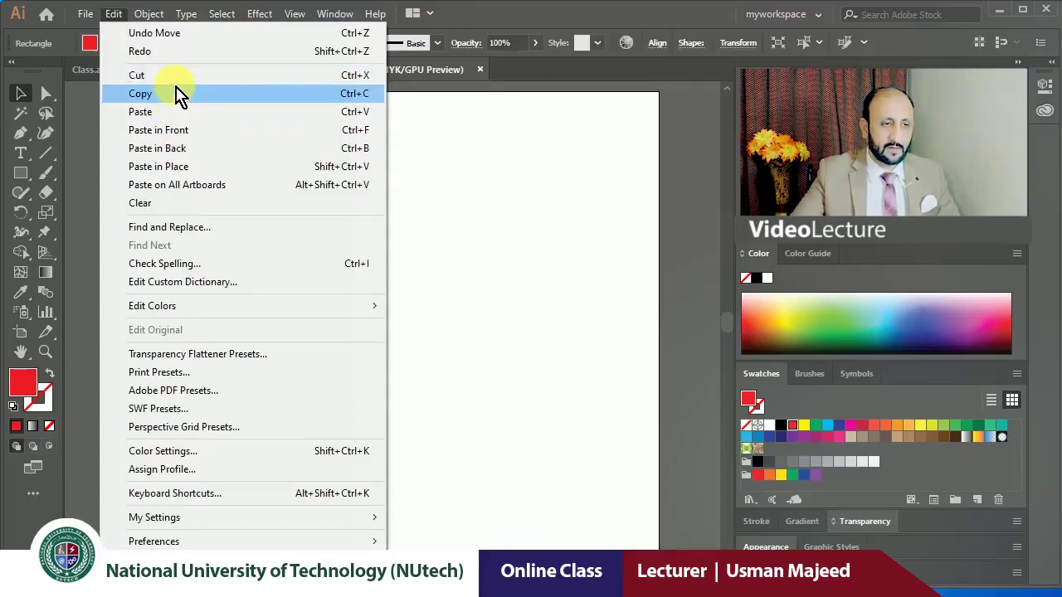
click(180, 94)
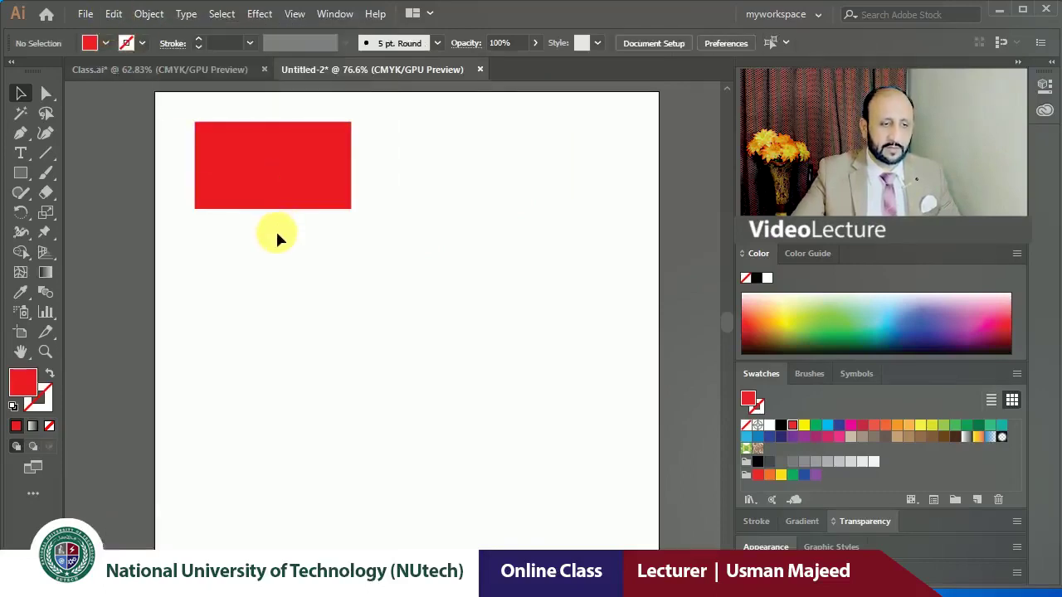
key(ctrl+v)
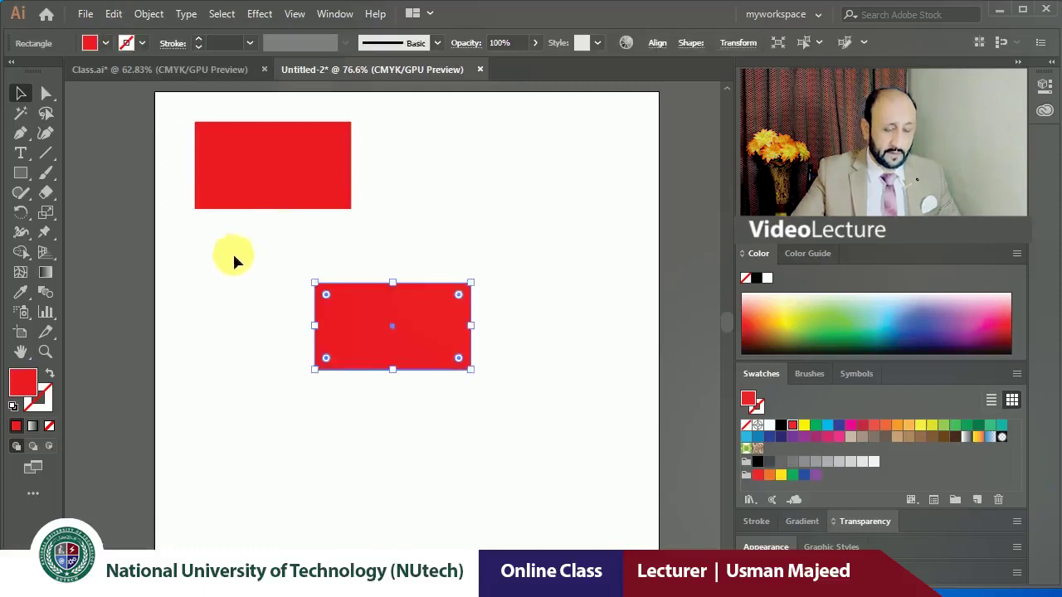
Delete the lower pasted rectangle, leaving only the top red rectangle selected.
click(229, 253)
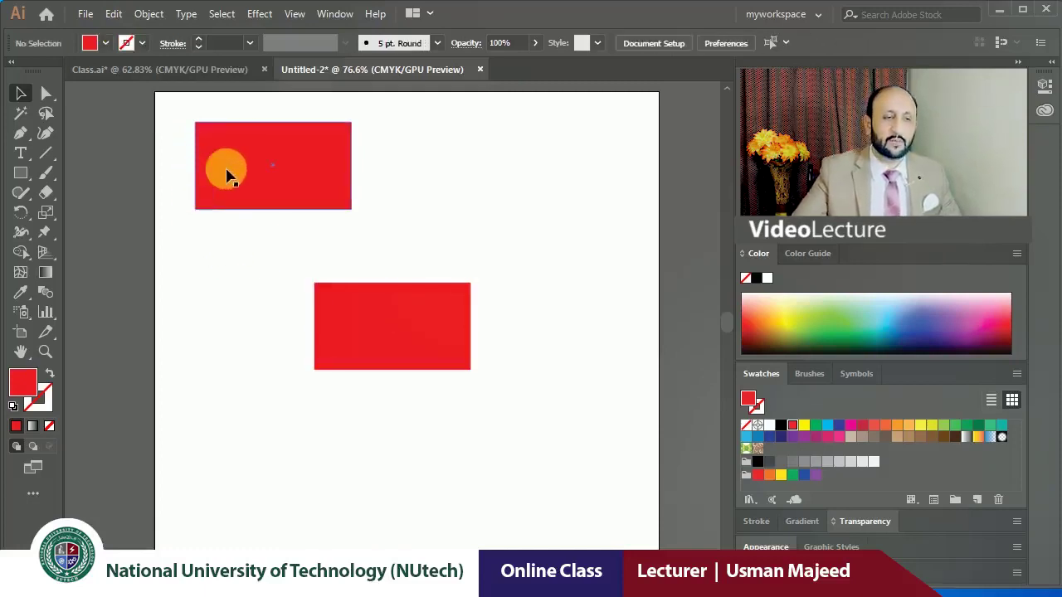
click(349, 304)
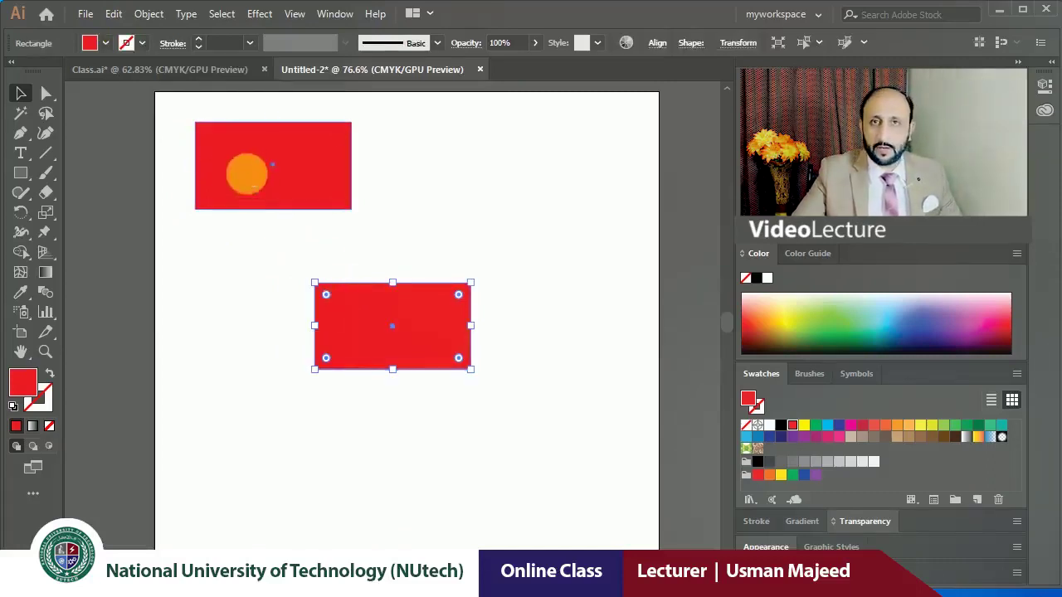
click(249, 173)
click(373, 310)
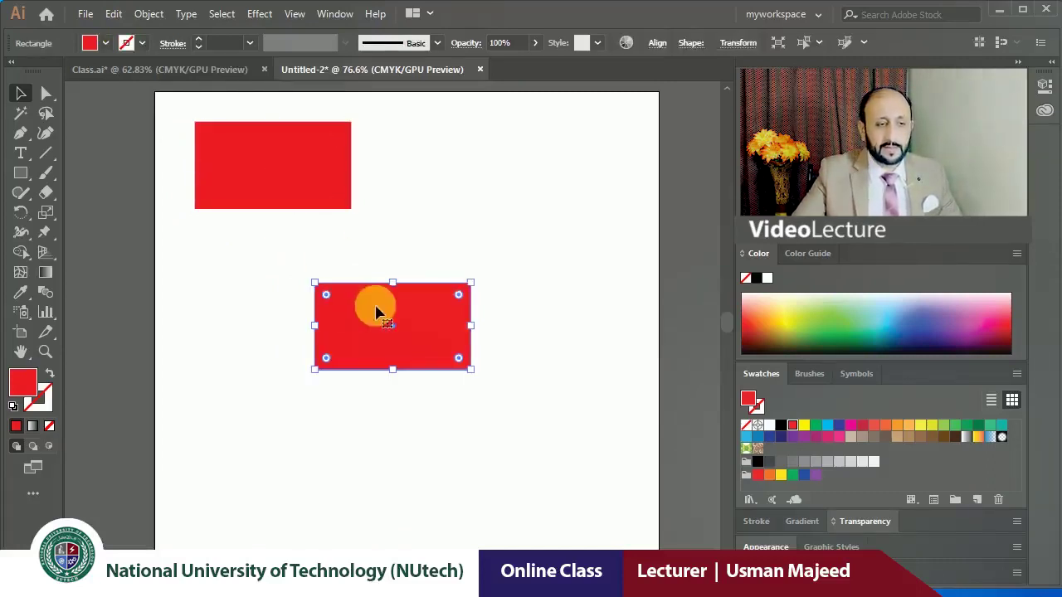
key(Delete)
click(259, 176)
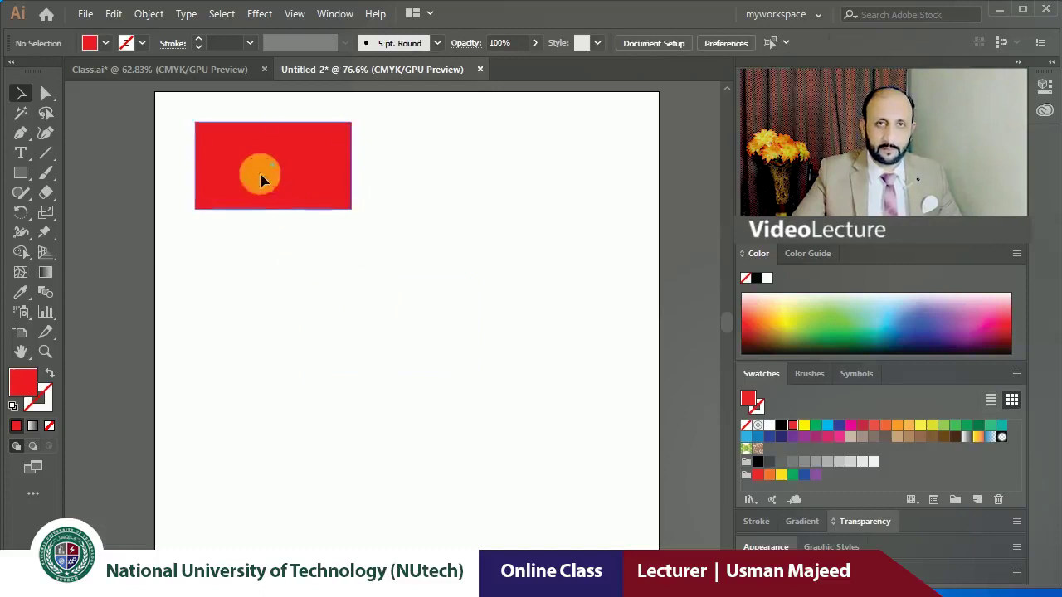
Duplicate the red rectangle to the right, then copy both rectangles lower down.
alt+drag(242, 178, 517, 177)
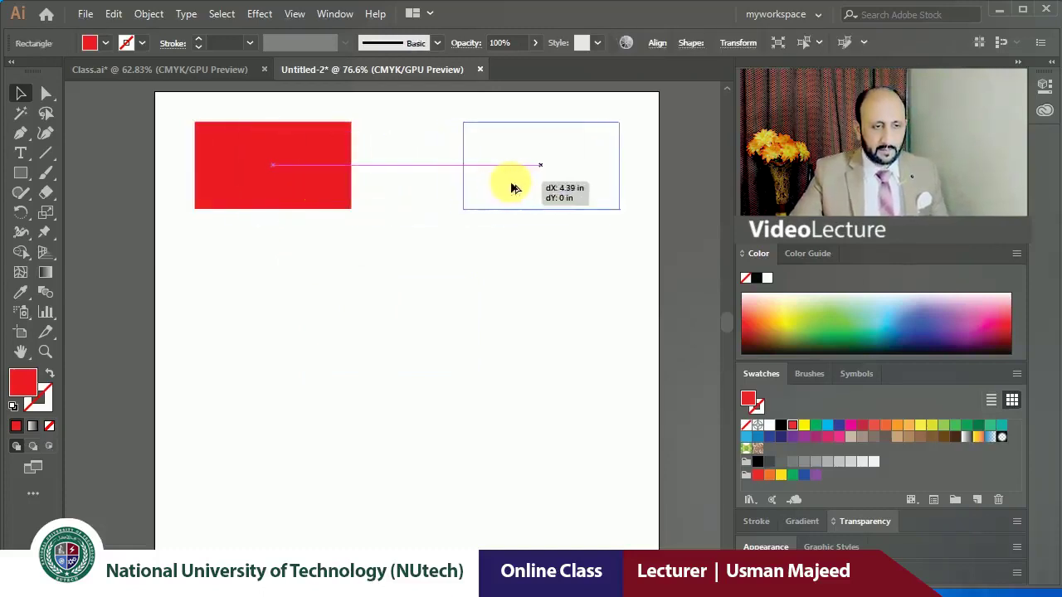
click(487, 292)
scroll(439, 316, down, 3)
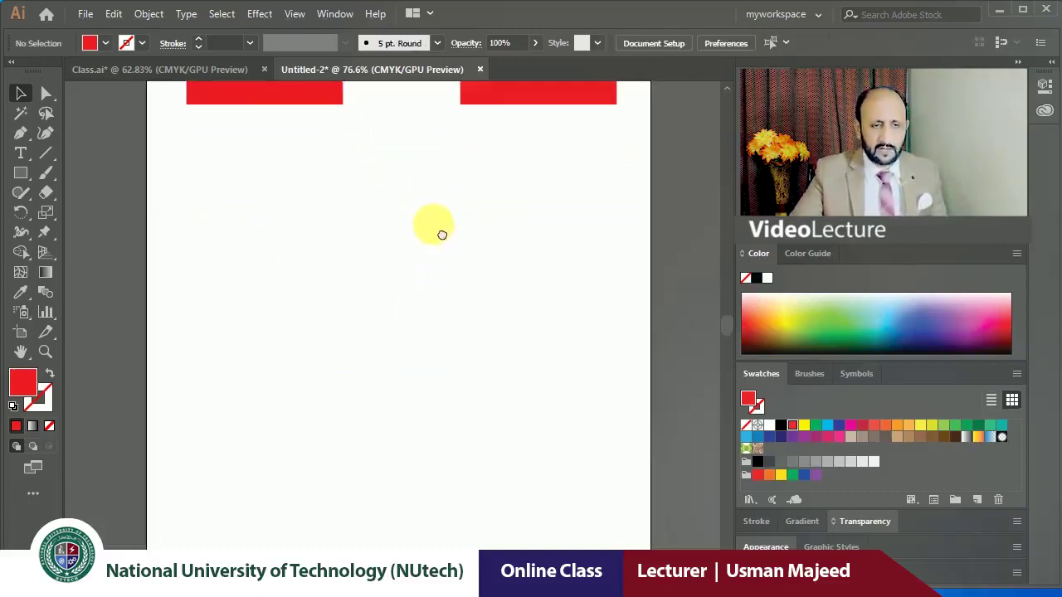
click(536, 101)
drag(300, 99, 295, 523)
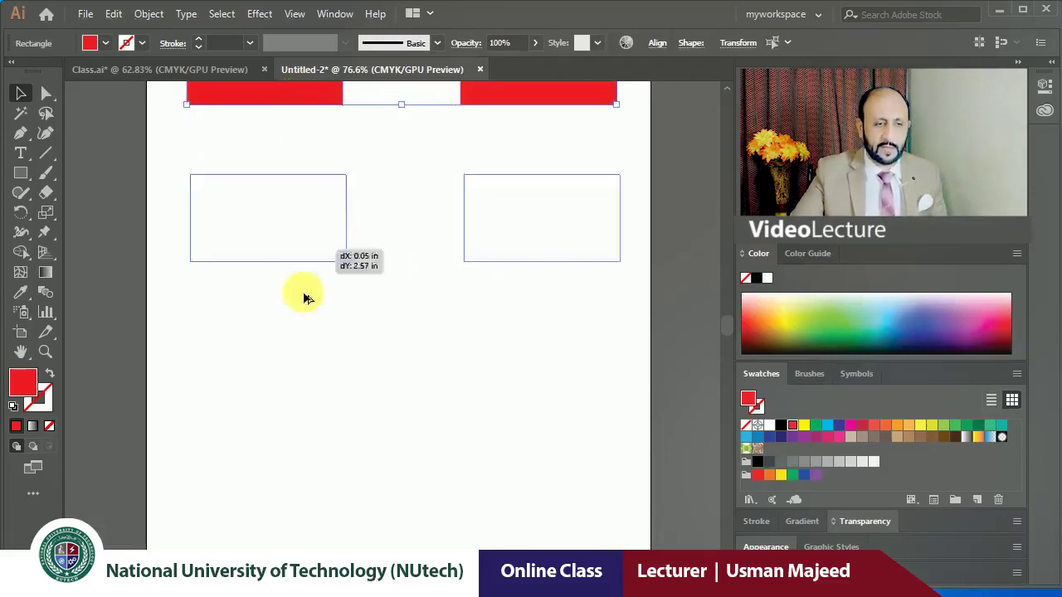
Fit the page in view and move the bottom pair further down.
click(306, 340)
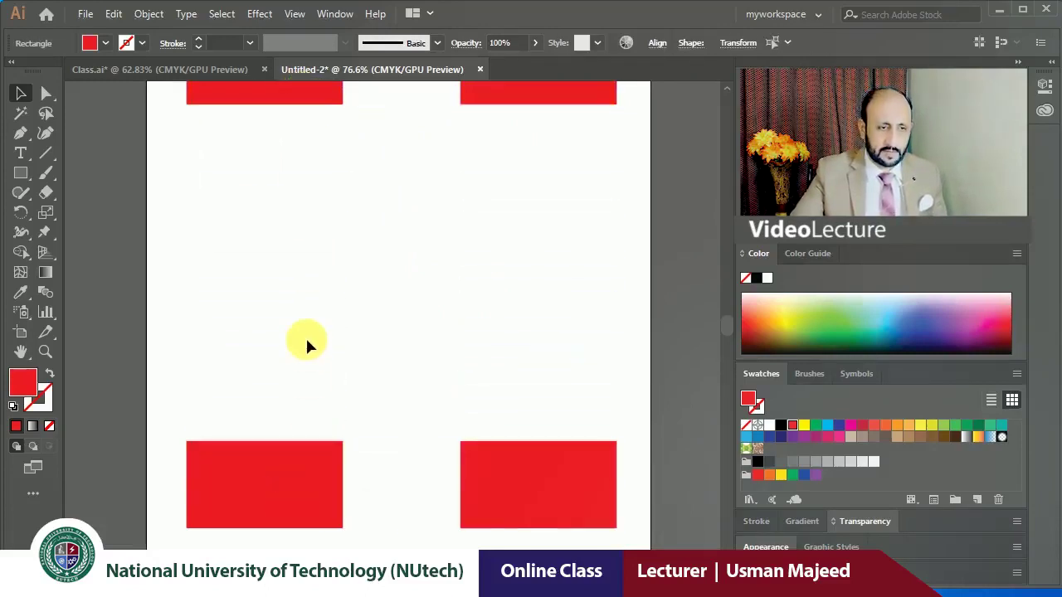
key(ctrl+0)
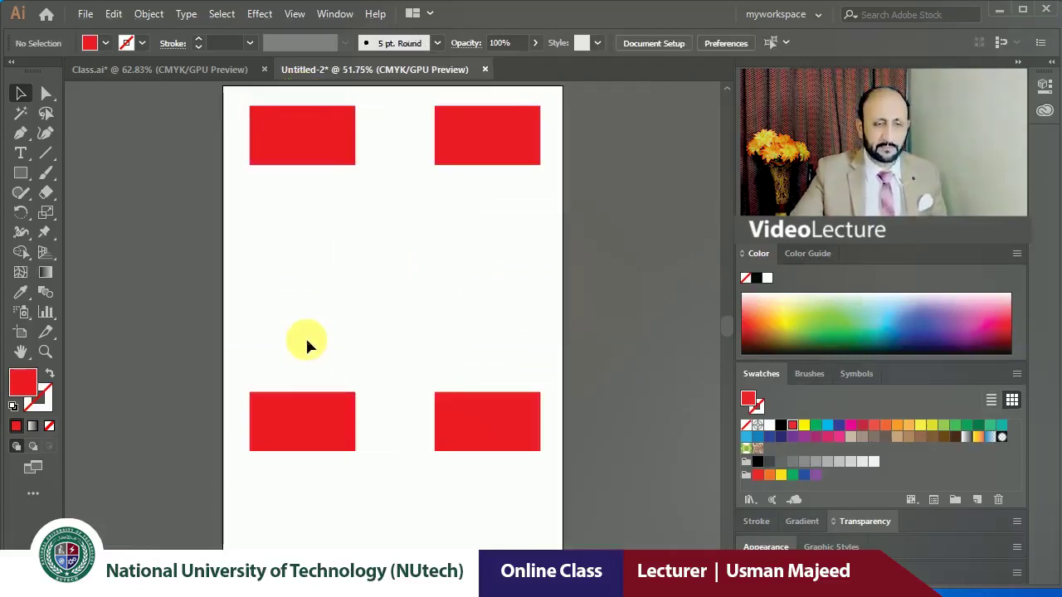
drag(251, 344, 451, 467)
drag(478, 424, 478, 501)
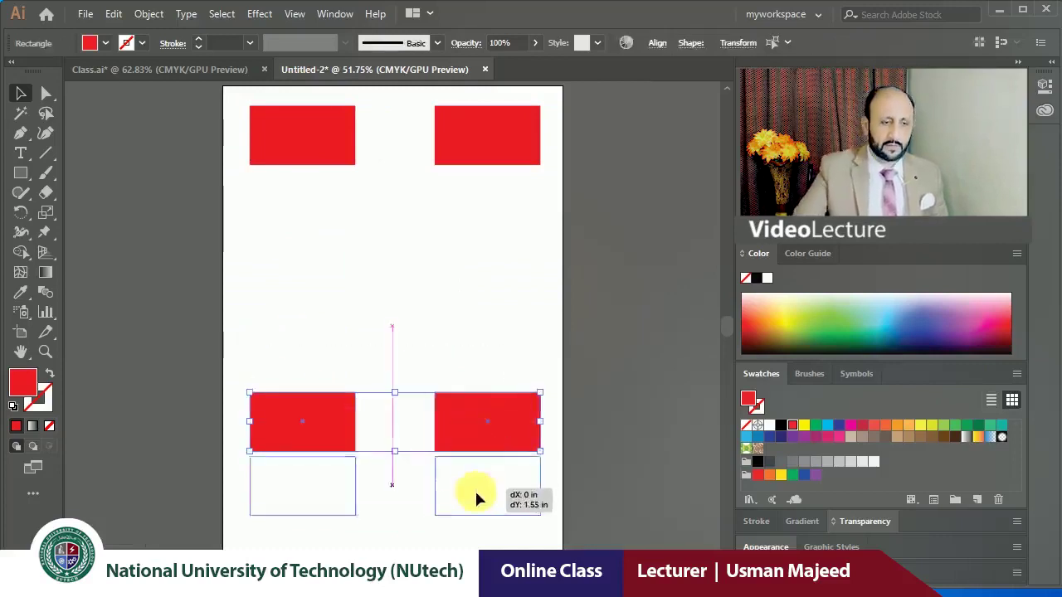
click(364, 365)
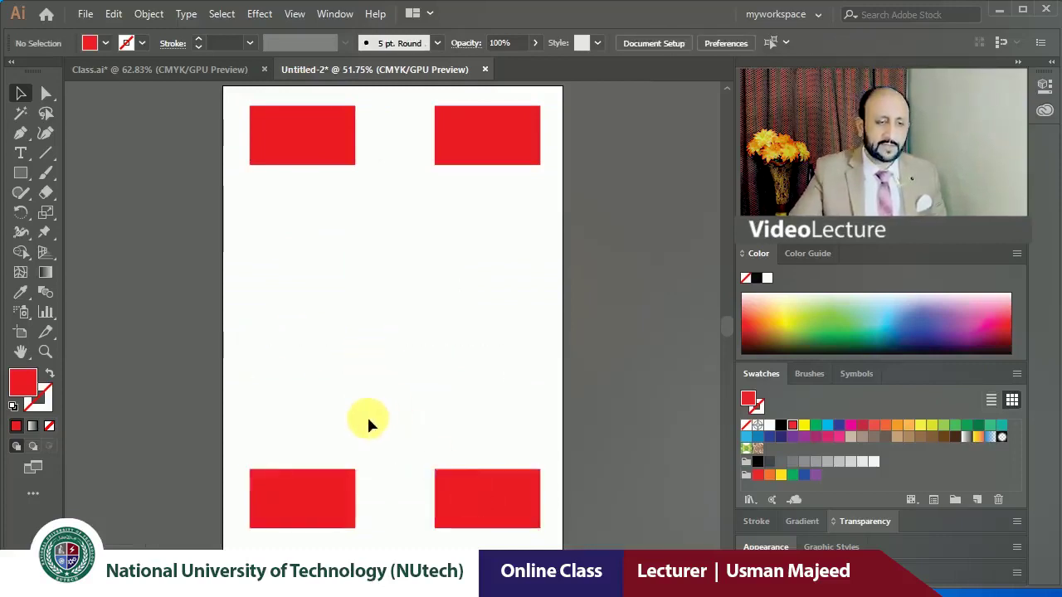
Colour the top-right rectangle green, bottom-right blue and bottom-left pink.
click(312, 505)
click(498, 506)
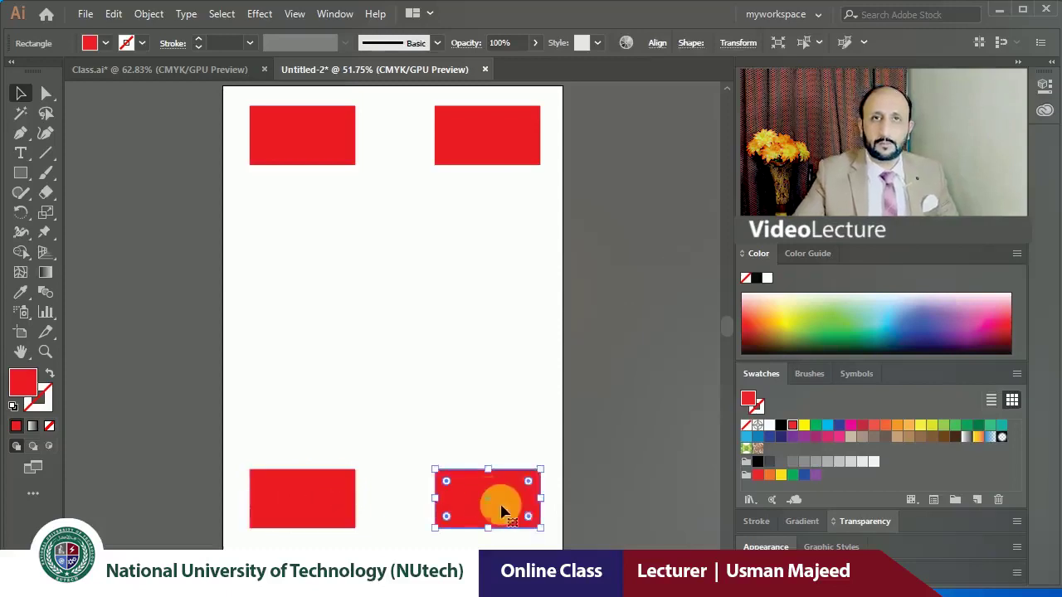
click(378, 357)
click(486, 149)
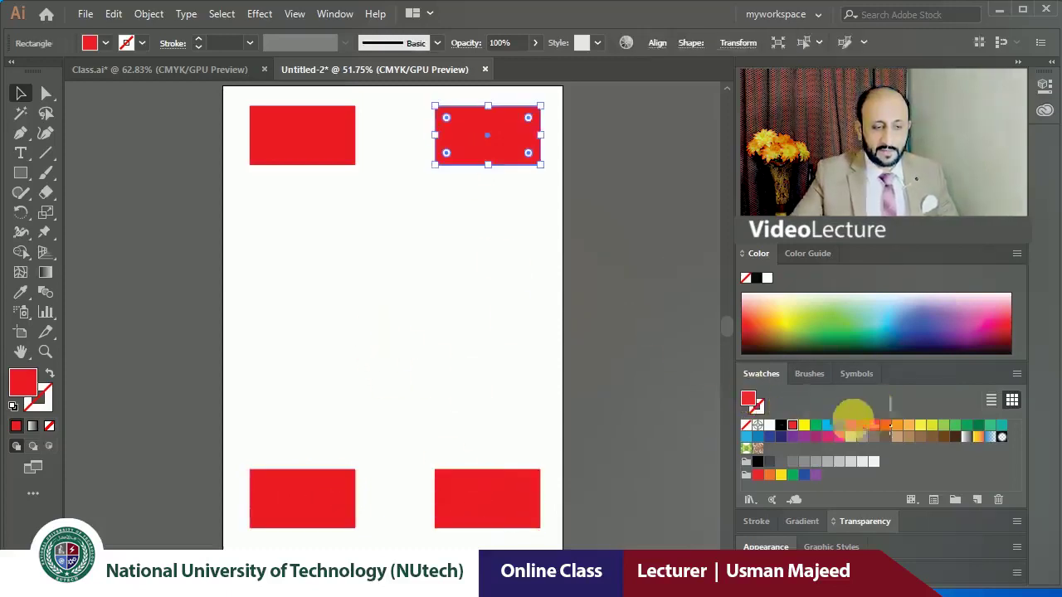
click(825, 432)
click(464, 498)
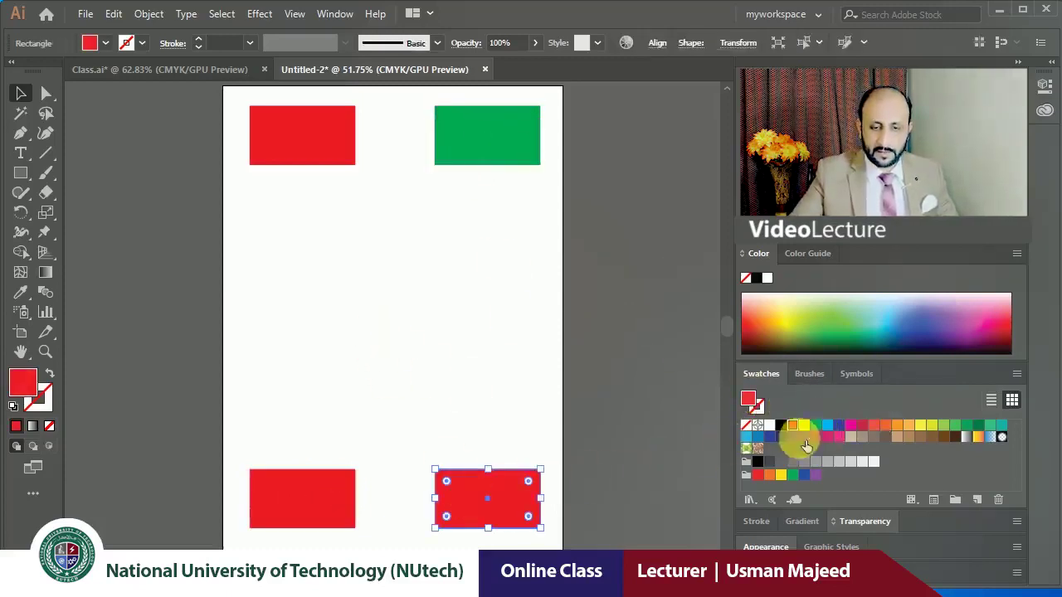
click(838, 425)
click(315, 493)
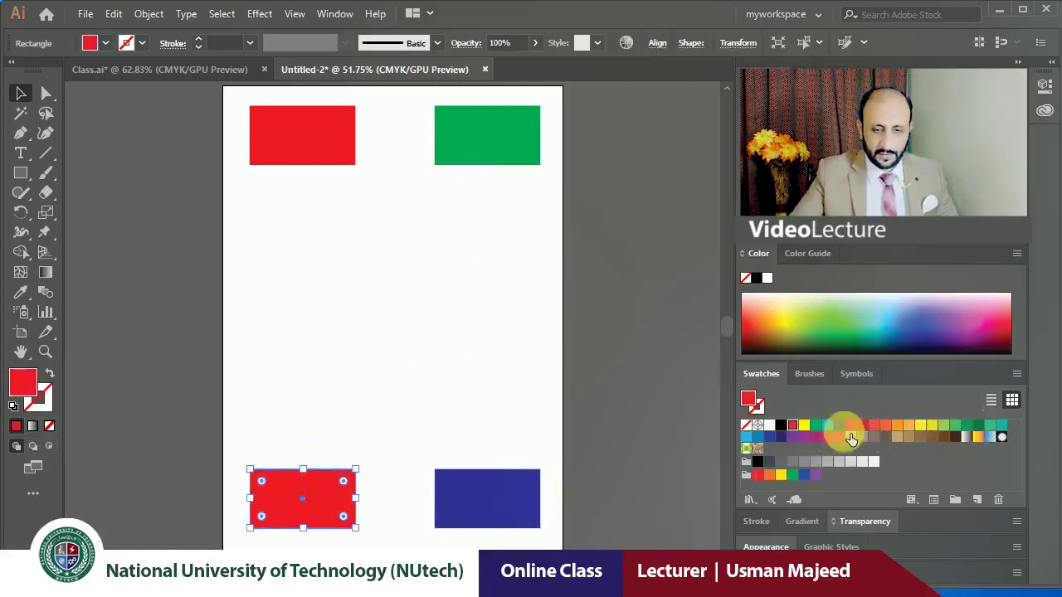
click(837, 437)
click(377, 391)
click(306, 131)
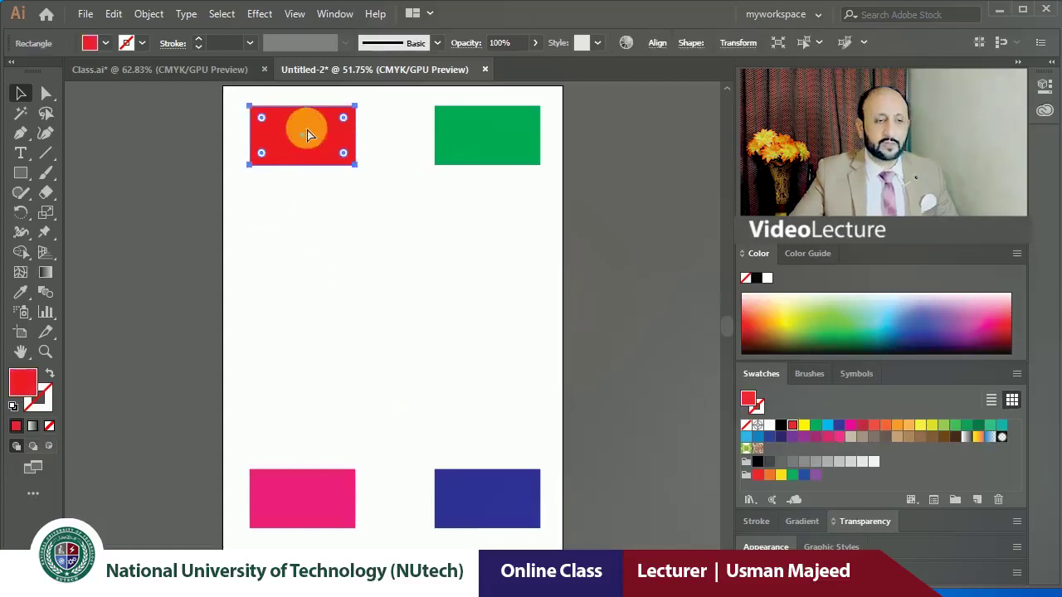
Paste red and green rectangle copies at the centre, then delete each.
key(ctrl+v)
click(315, 238)
click(419, 353)
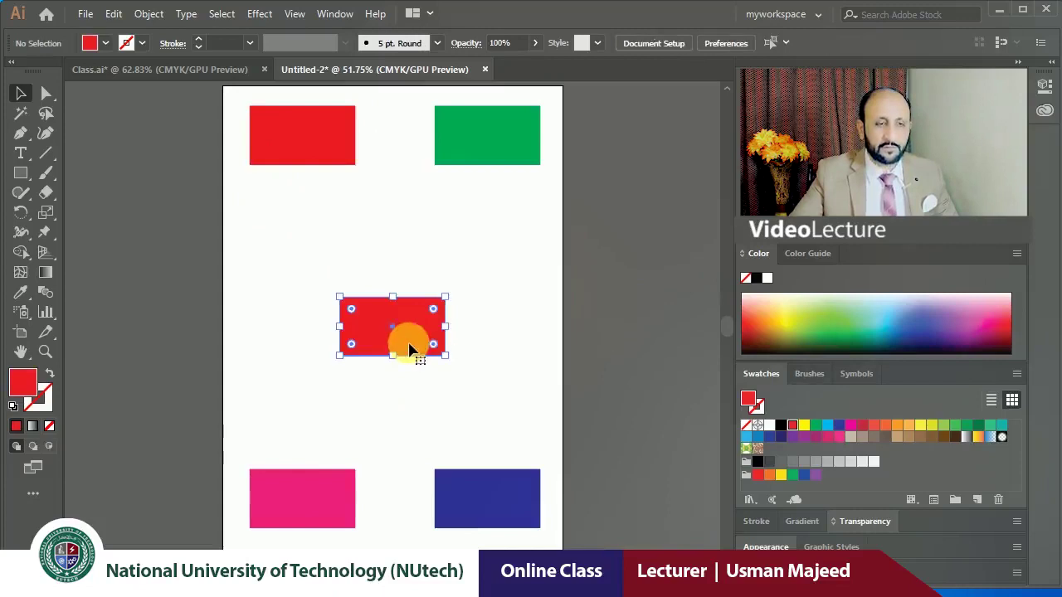
key(Delete)
click(469, 143)
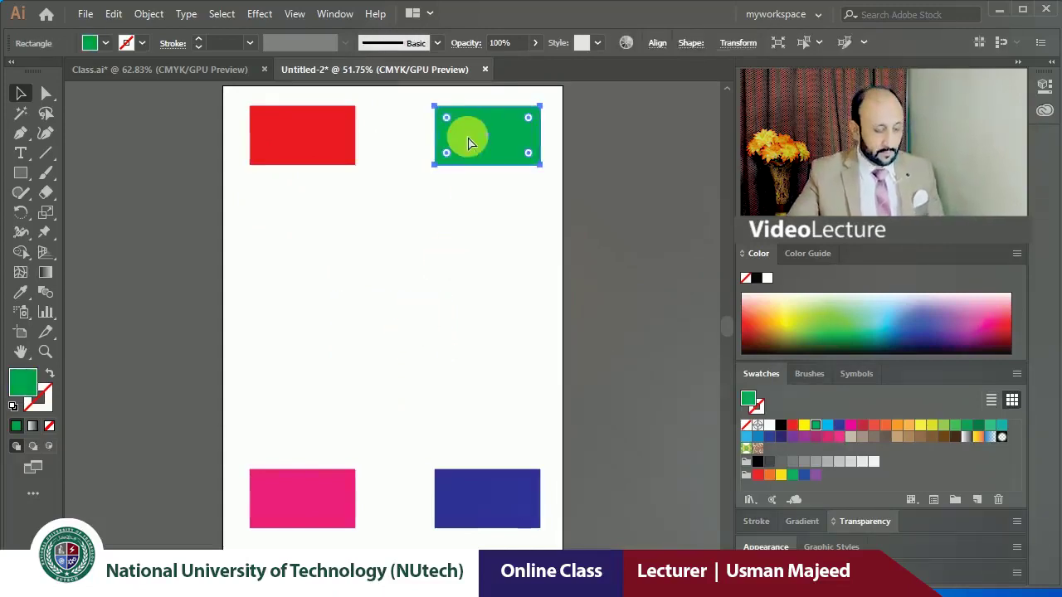
key(ctrl+v)
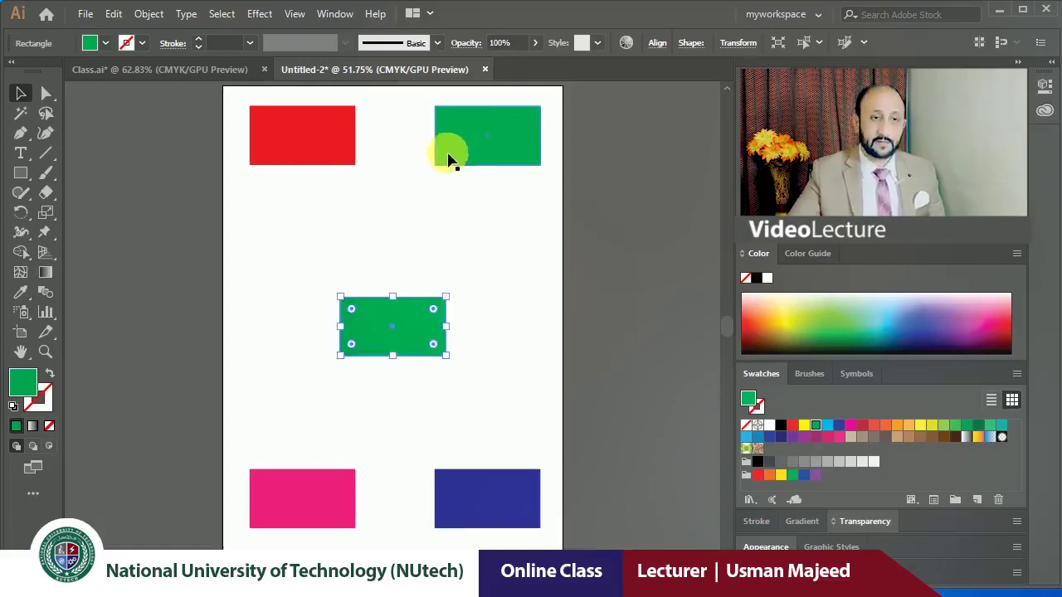
key(Delete)
Copy and paste the blue rectangle at the centre, then delete that copy.
click(467, 494)
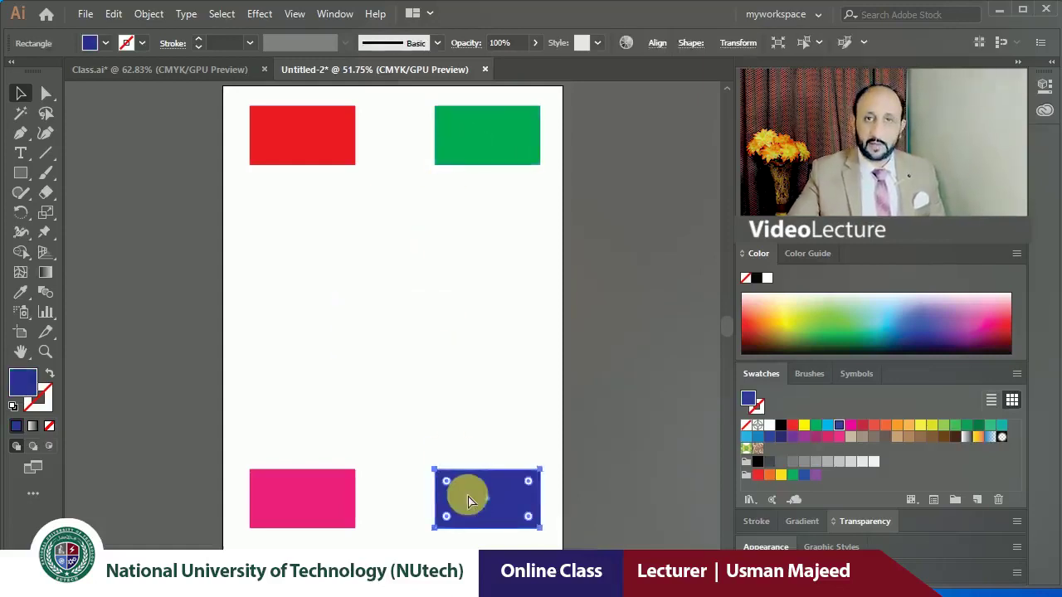
key(ctrl+c)
key(ctrl+v)
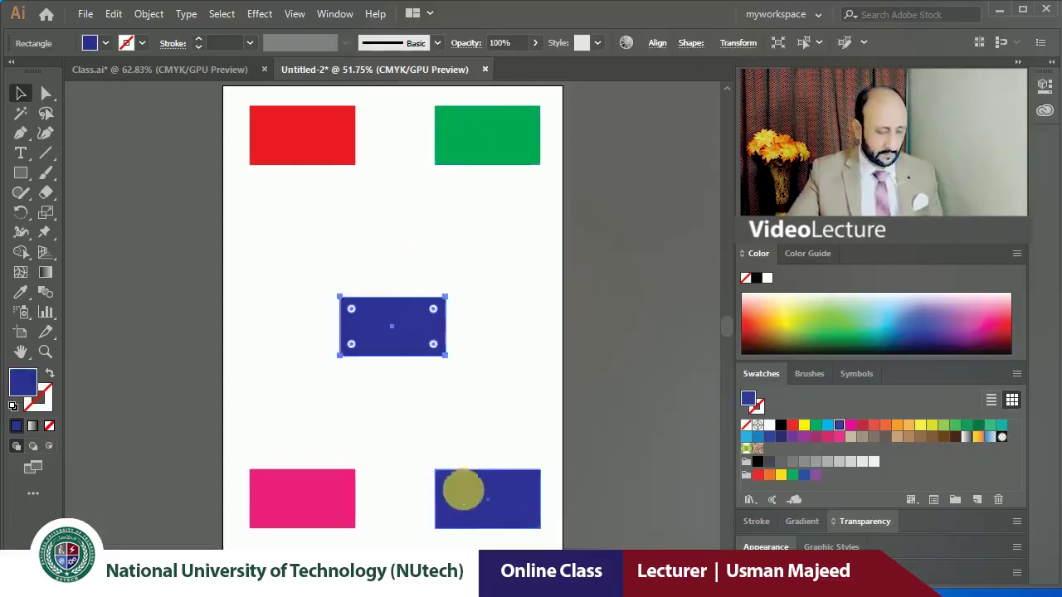
click(404, 358)
click(396, 332)
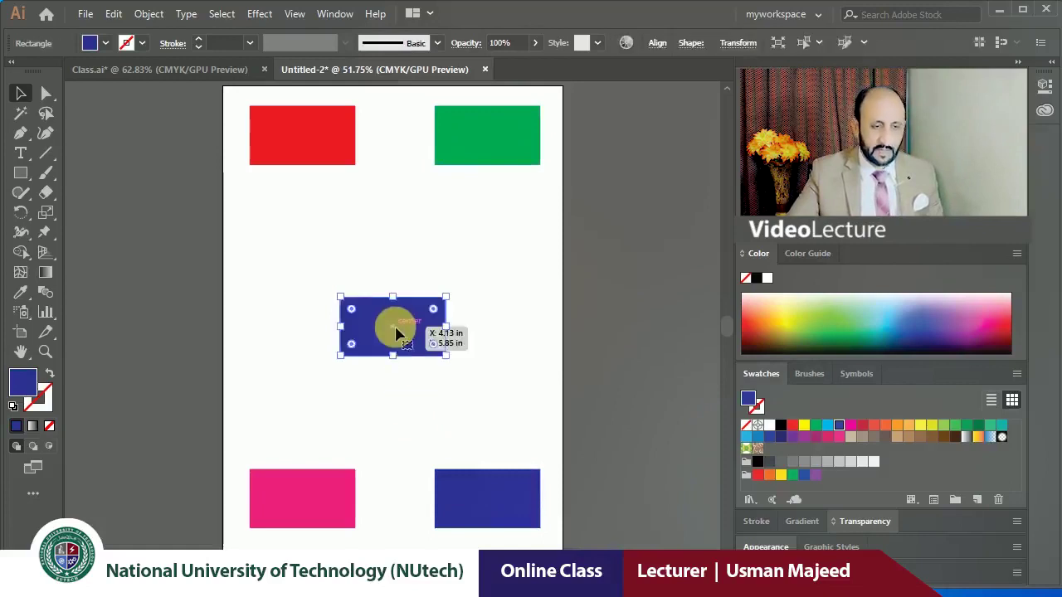
key(Delete)
Paste a pink rectangle copy at the page centre and marquee-select all five rectangles.
click(302, 499)
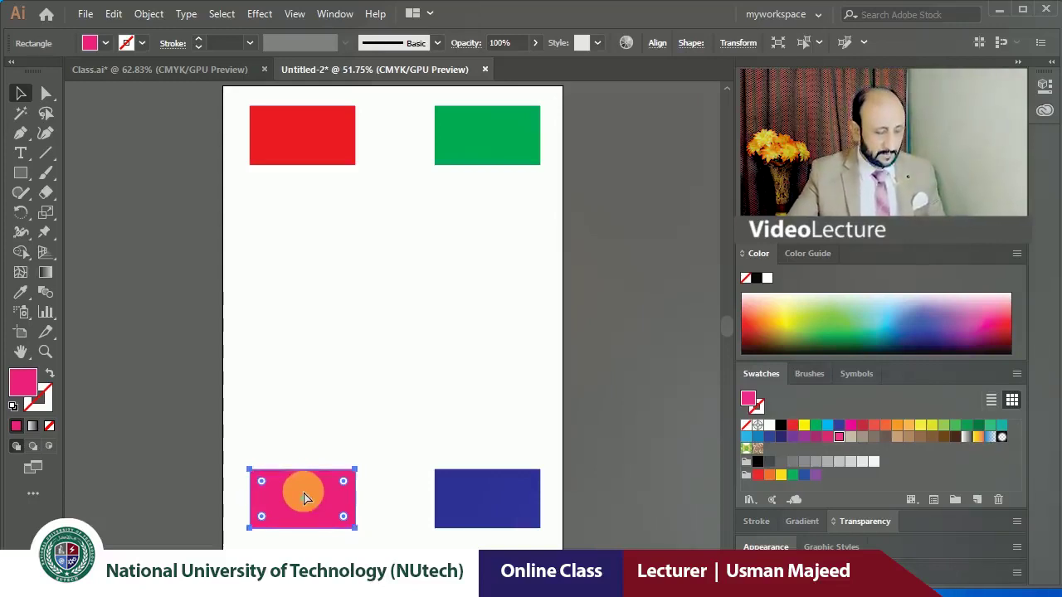
key(ctrl+v)
click(319, 314)
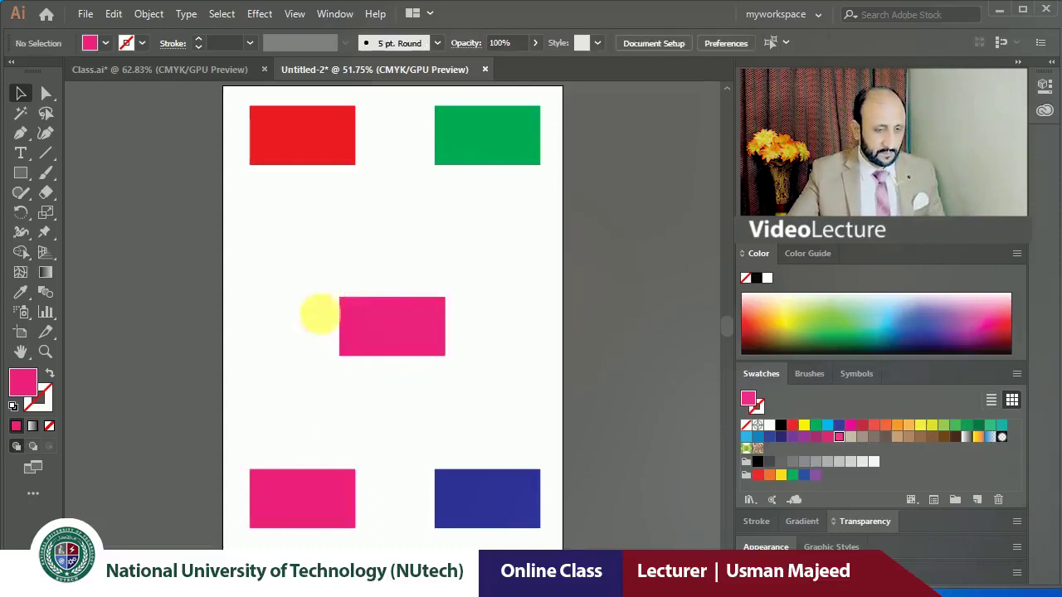
mouse_move(226, 102)
mouse_down()
mouse_move(486, 398)
mouse_move(542, 518)
mouse_up()
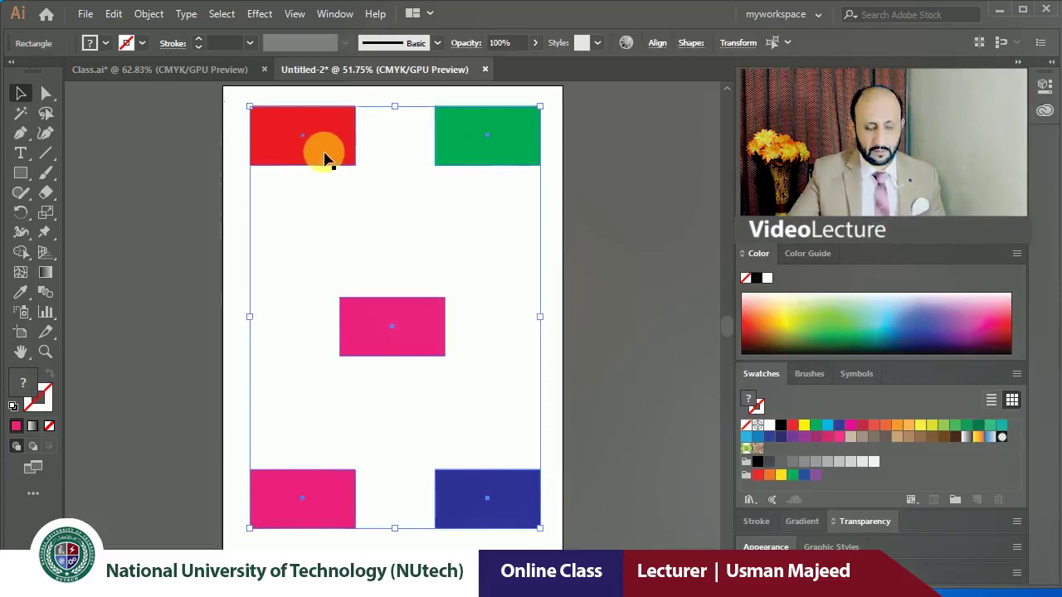
Zoom in on the remaining red rectangle and select it, then switch to the Class.ai tab.
drag(324, 157, 382, 208)
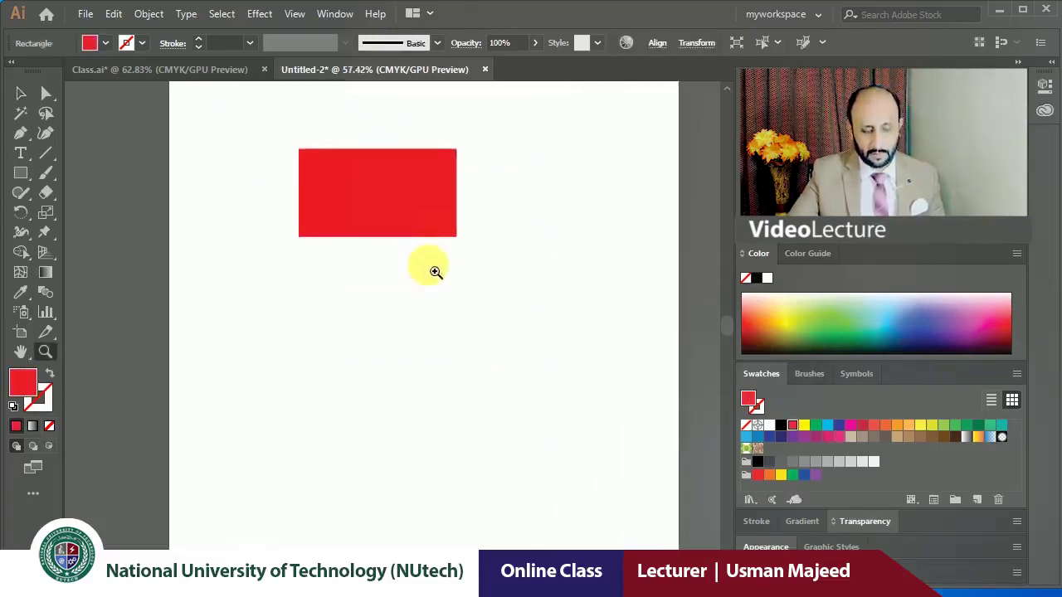
drag(434, 271, 444, 288)
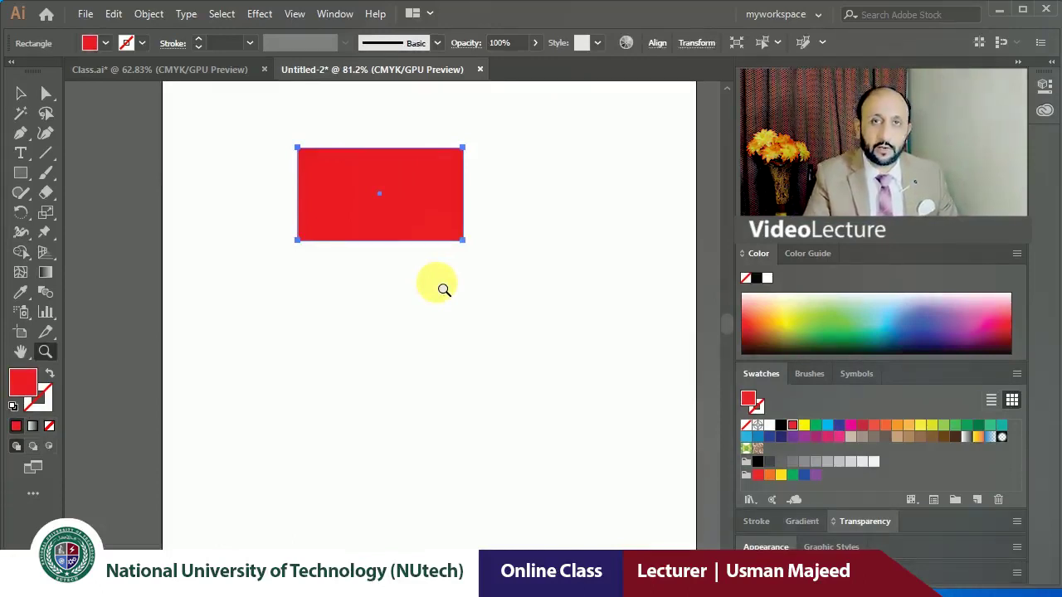
click(22, 96)
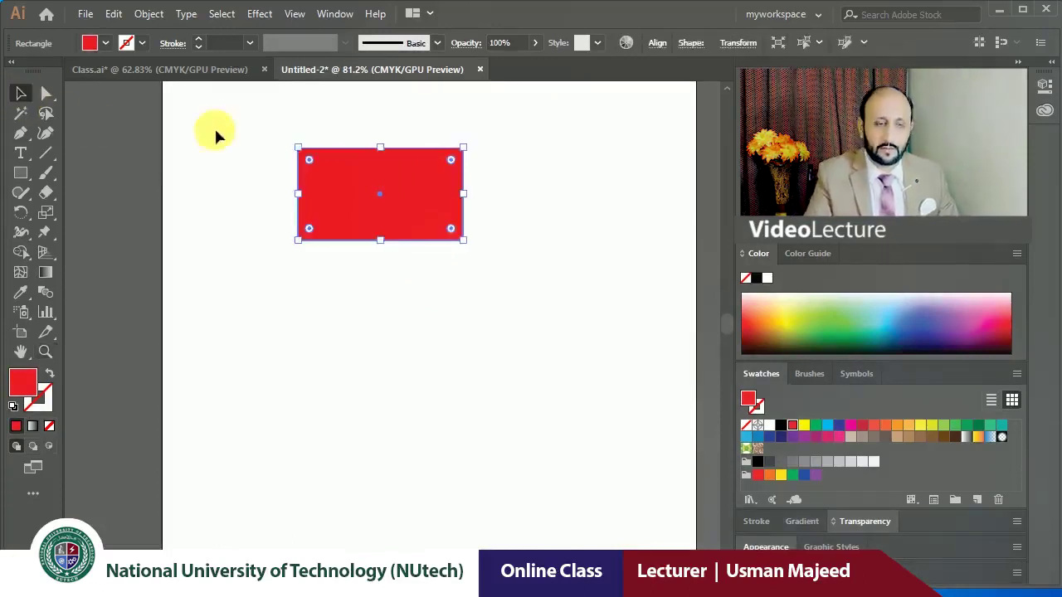
click(217, 131)
click(331, 170)
drag(328, 189, 377, 270)
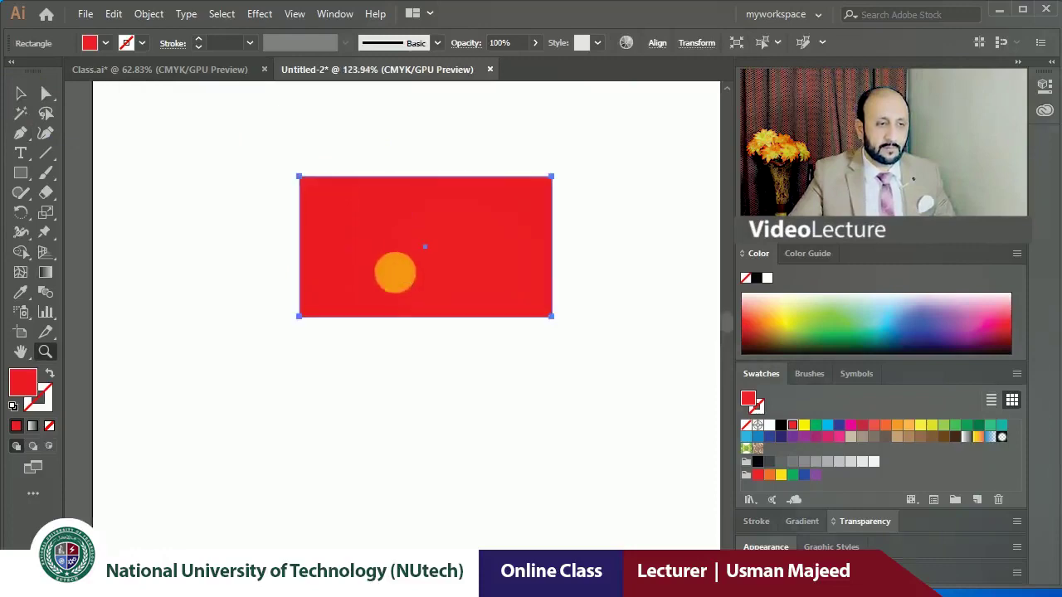
click(217, 71)
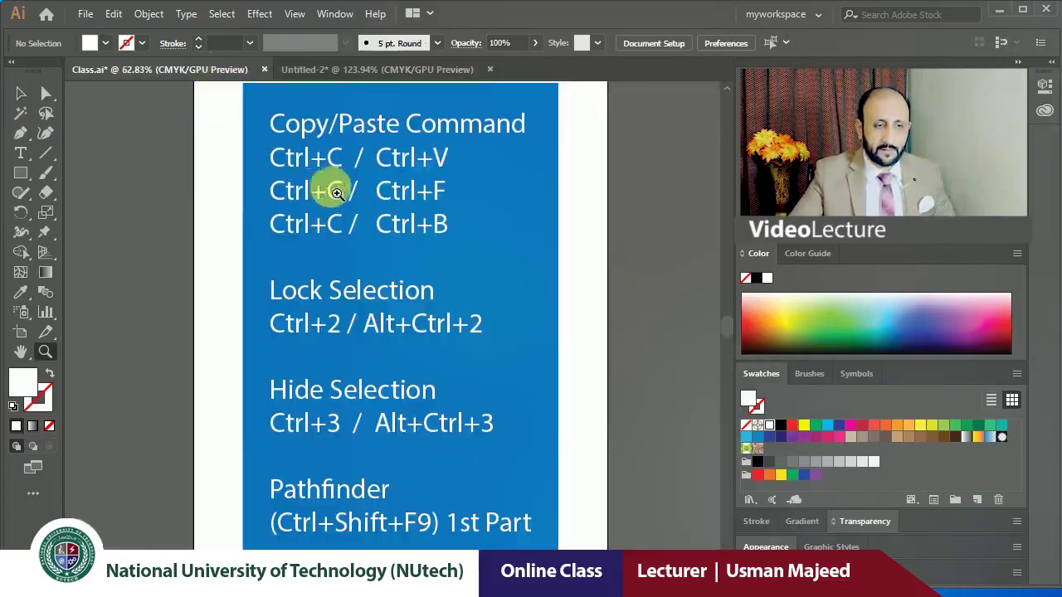
Zoom in on the slide's Copy/Paste Command list.
mouse_move(362, 178)
mouse_down()
mouse_move(465, 421)
mouse_move(384, 339)
mouse_move(393, 354)
mouse_up()
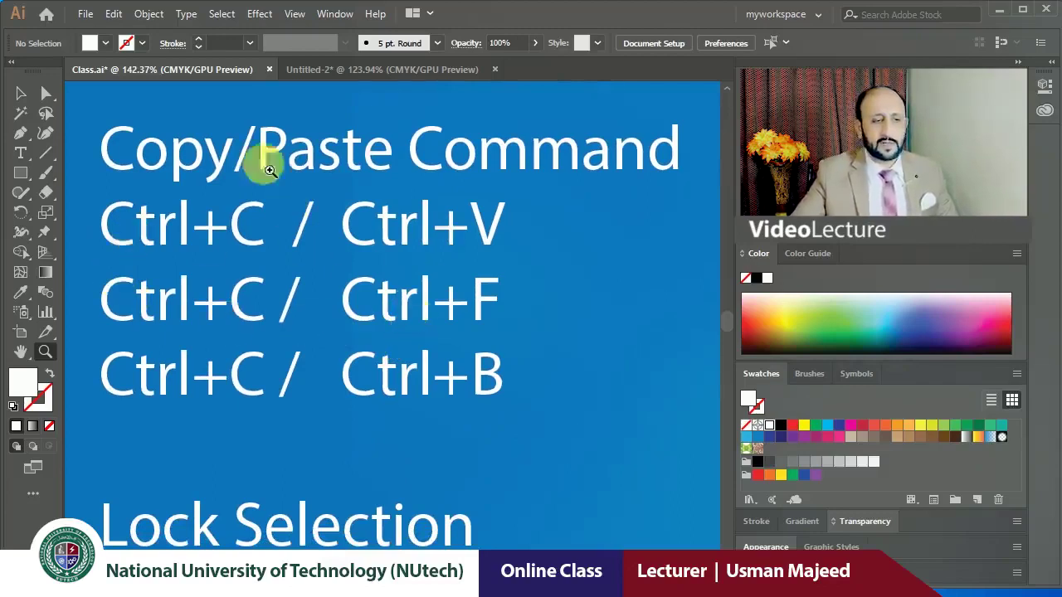
In Untitled-2, Paste in Front a copy of the red rectangle, drag it aside, then delete it.
click(304, 75)
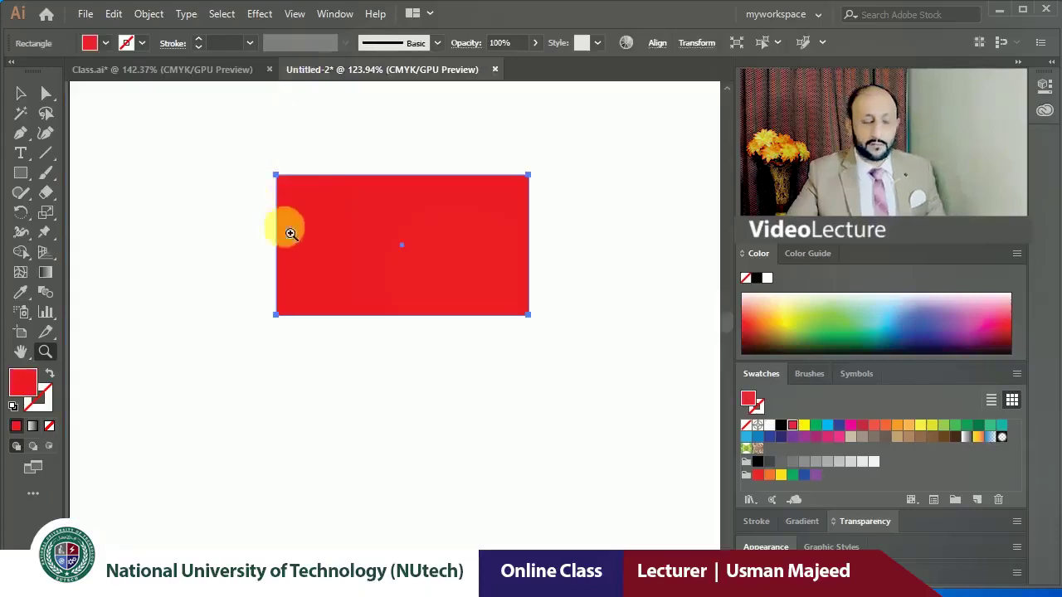
click(21, 93)
click(388, 232)
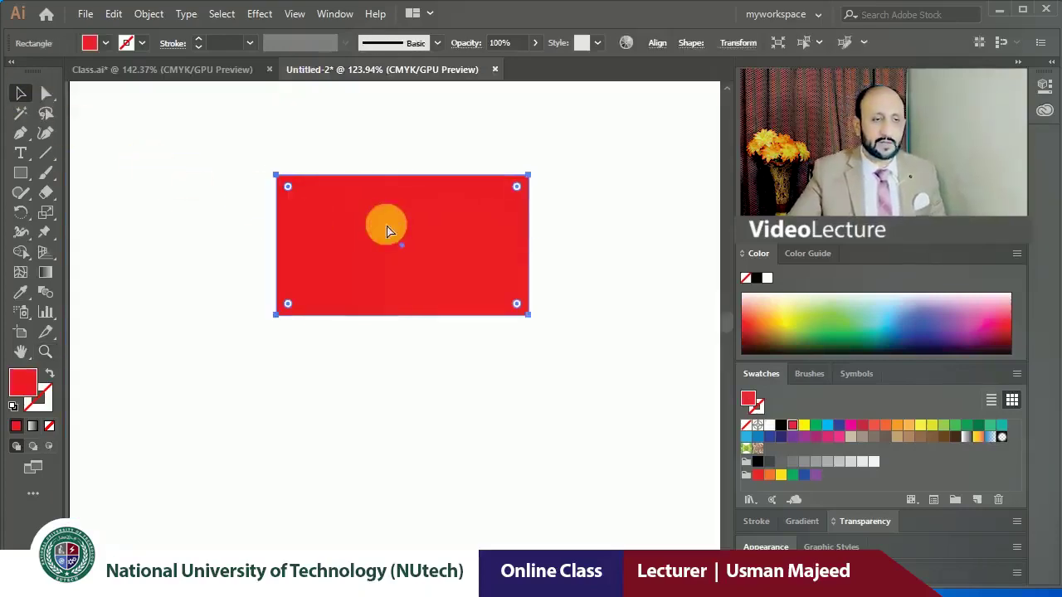
click(118, 14)
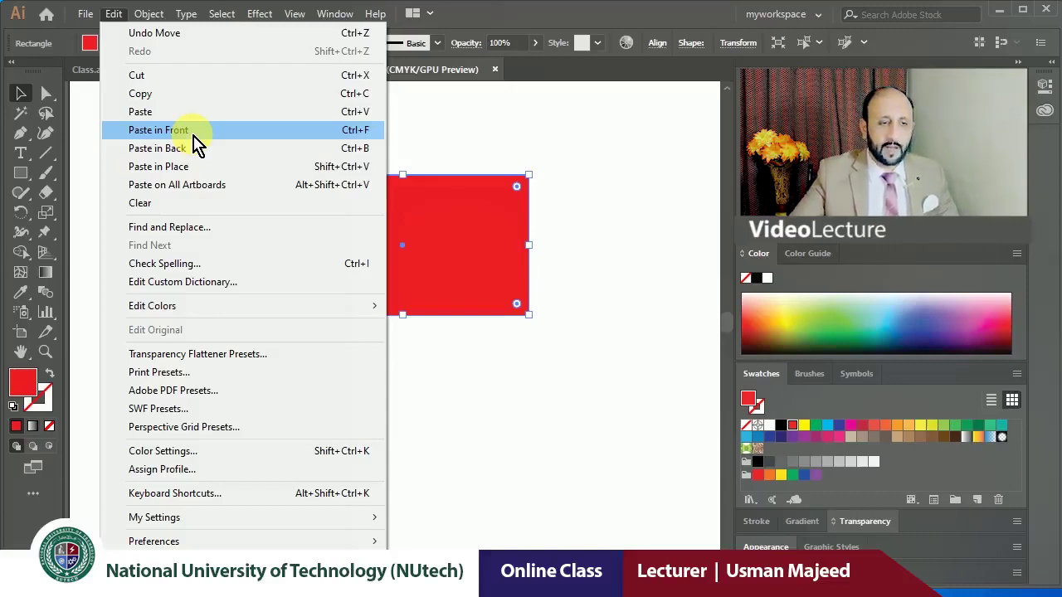
click(193, 135)
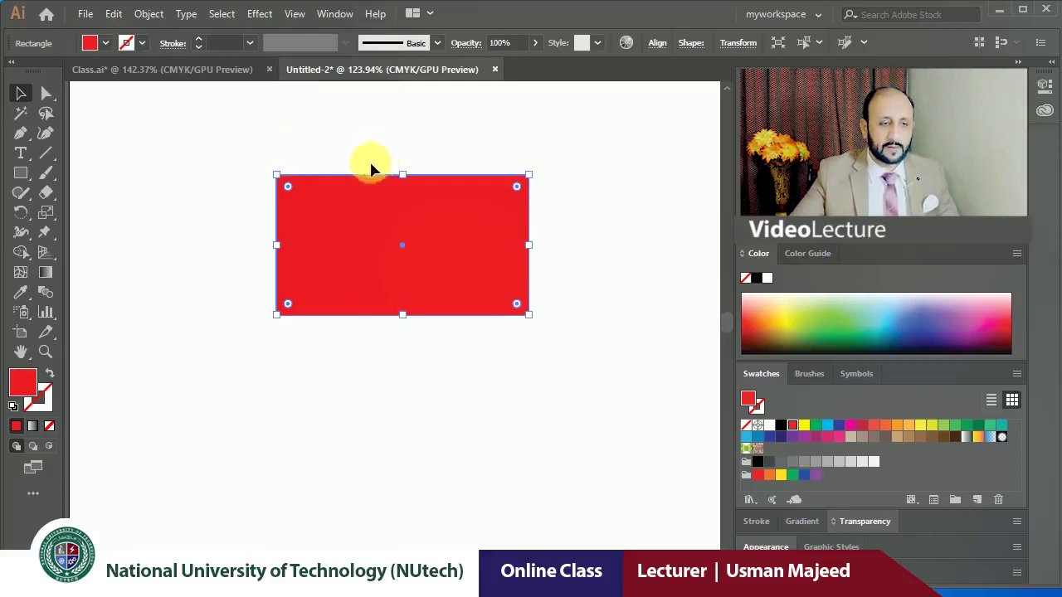
drag(412, 239, 562, 319)
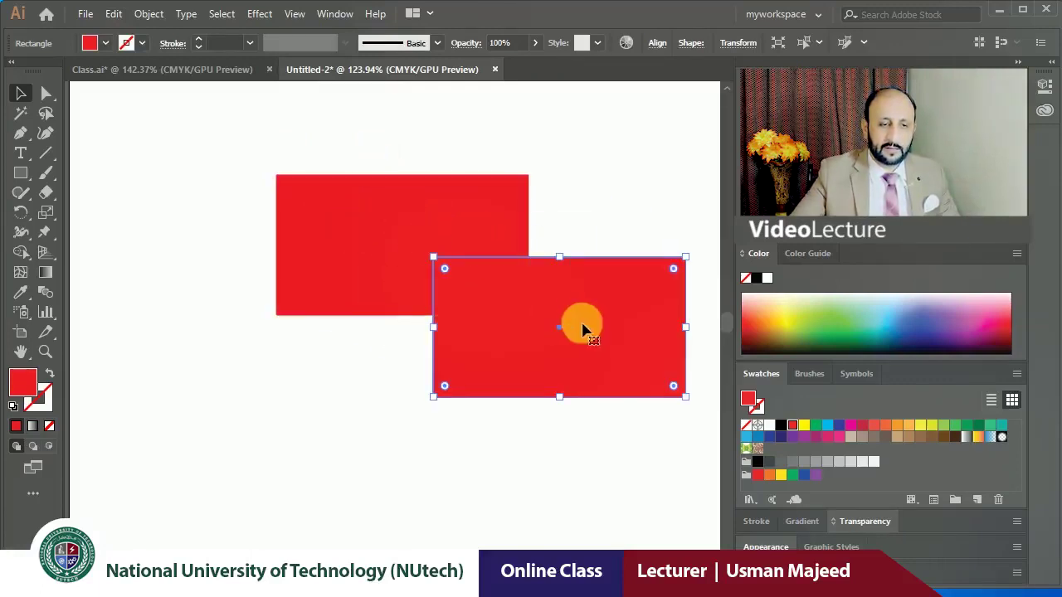
key(Delete)
Paste a copy in front of the red rectangle and colour it green.
click(461, 246)
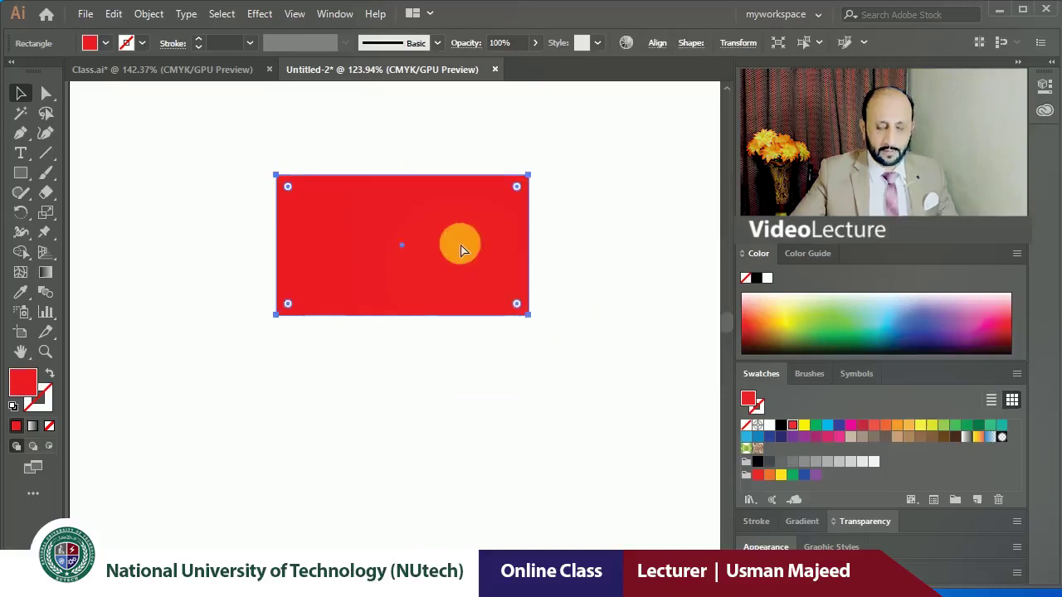
click(113, 14)
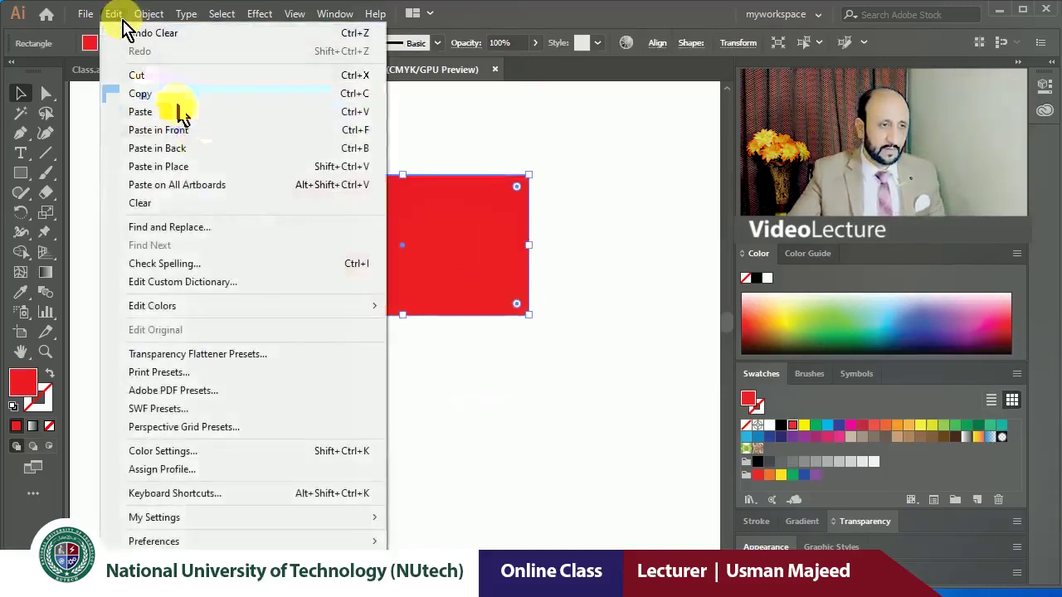
click(199, 131)
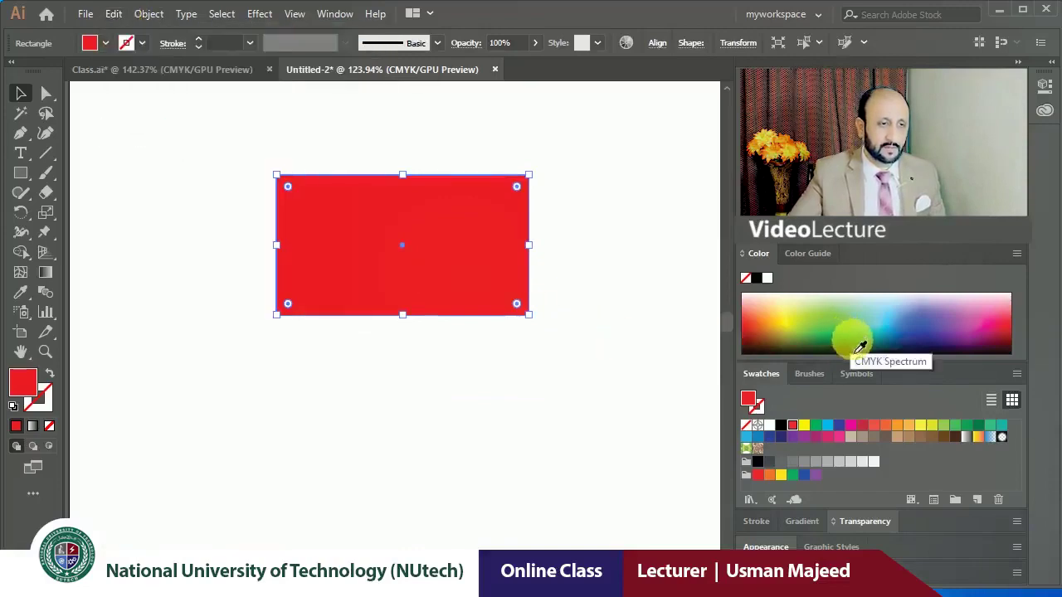
click(837, 334)
click(257, 133)
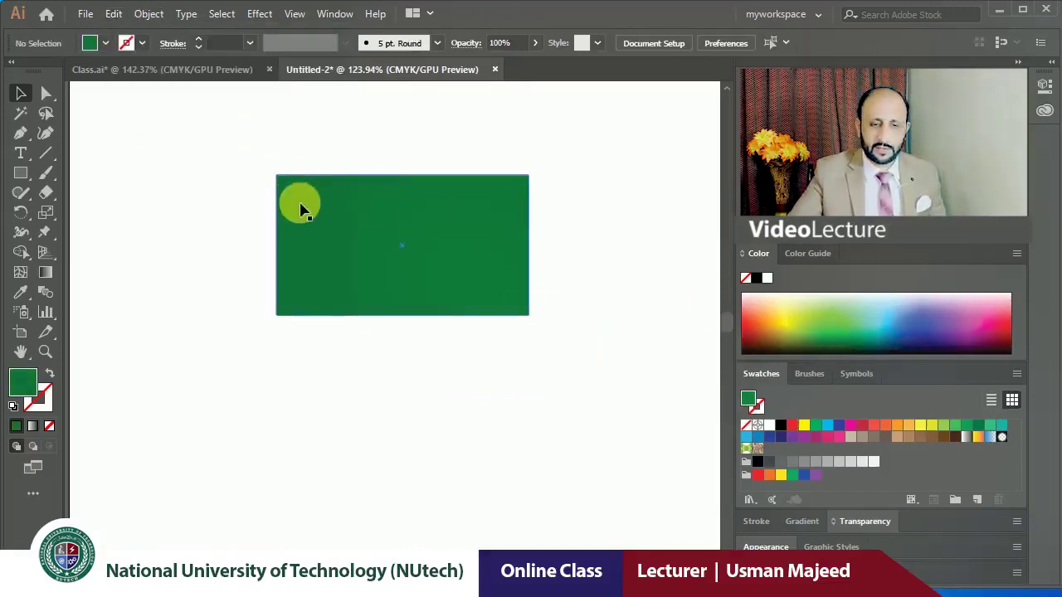
Drag the green copy down-right to expose the red rectangle, then delete the red and green rectangles.
drag(303, 214, 385, 280)
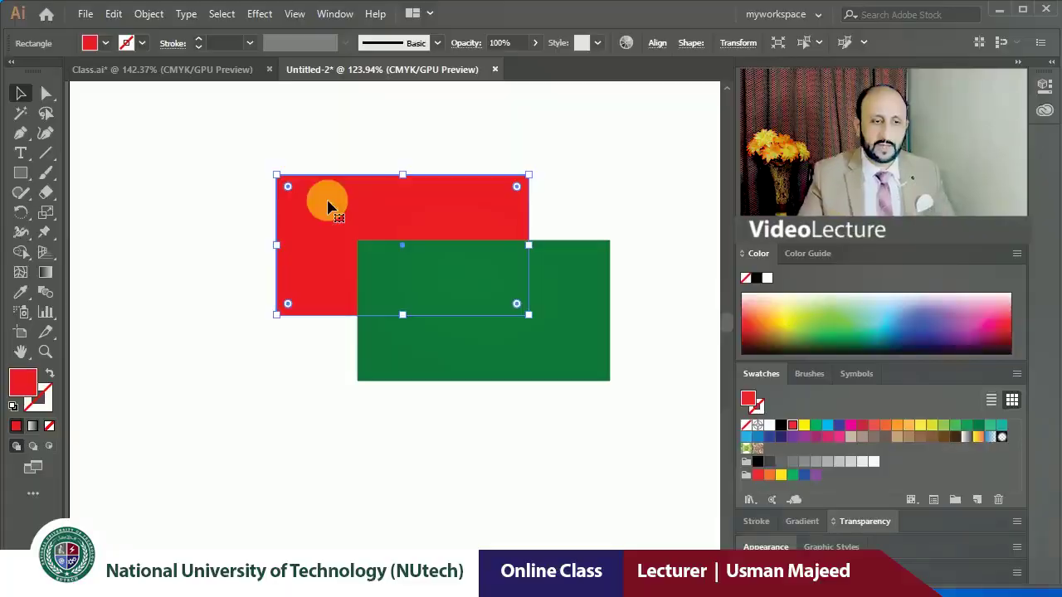
key(Delete)
click(395, 328)
key(Delete)
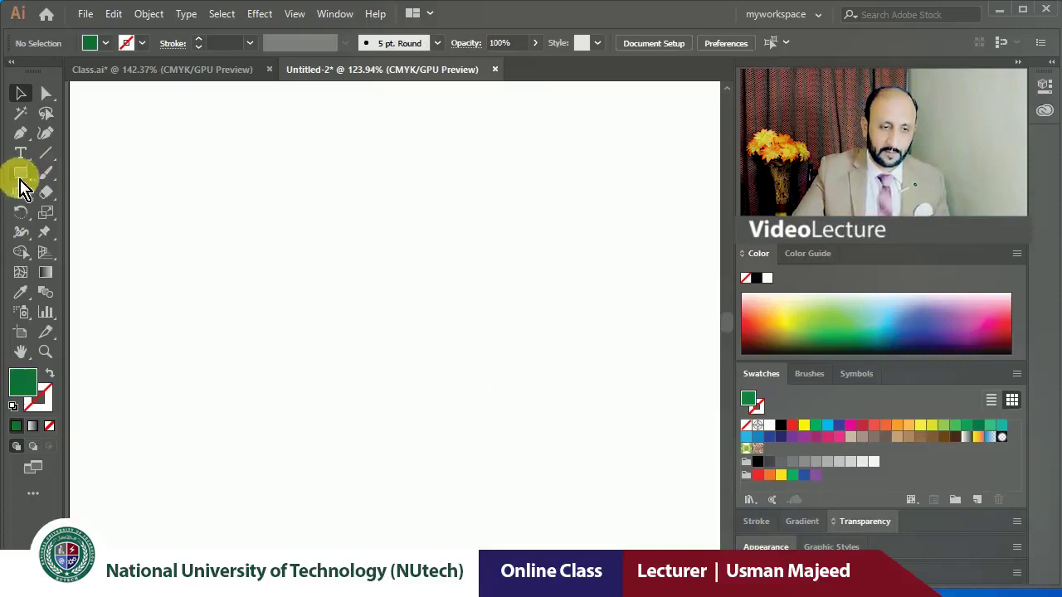
Draw a wide rectangle near the top of the artboard, fill it orange, and adjust its position.
click(21, 172)
mouse_move(160, 169)
mouse_down()
mouse_move(646, 297)
mouse_move(594, 276)
mouse_up()
click(21, 93)
drag(216, 214, 248, 248)
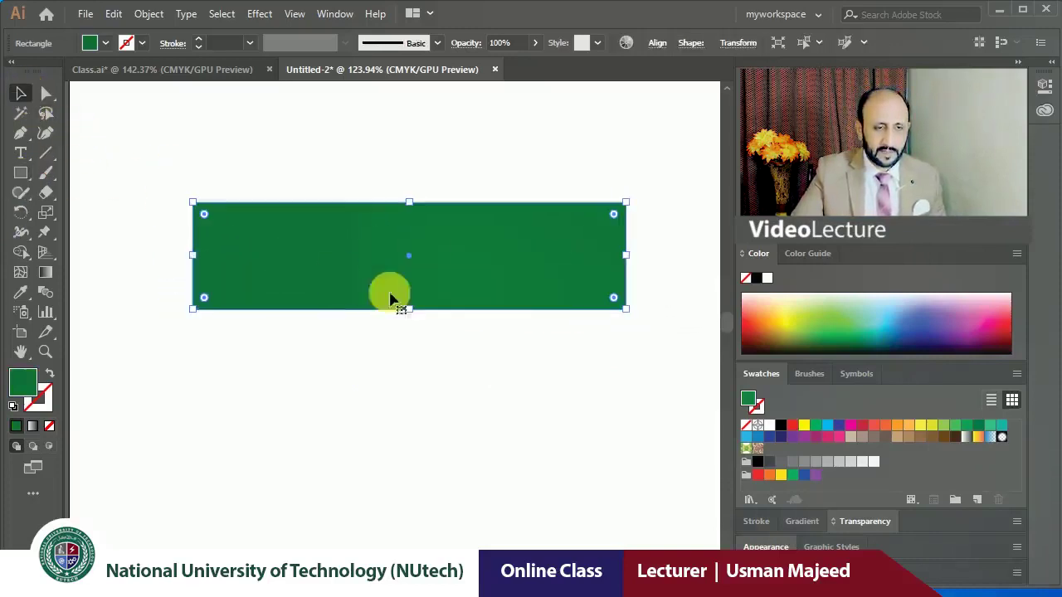
click(897, 426)
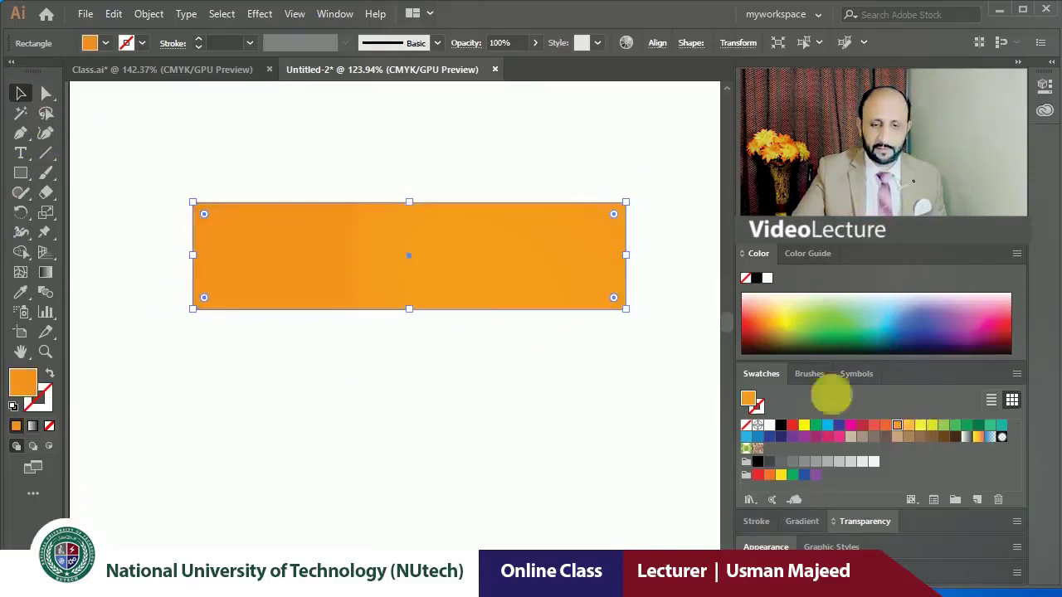
drag(478, 307, 430, 276)
Draw a red square across the orange bar's middle and send it behind the bar.
click(20, 173)
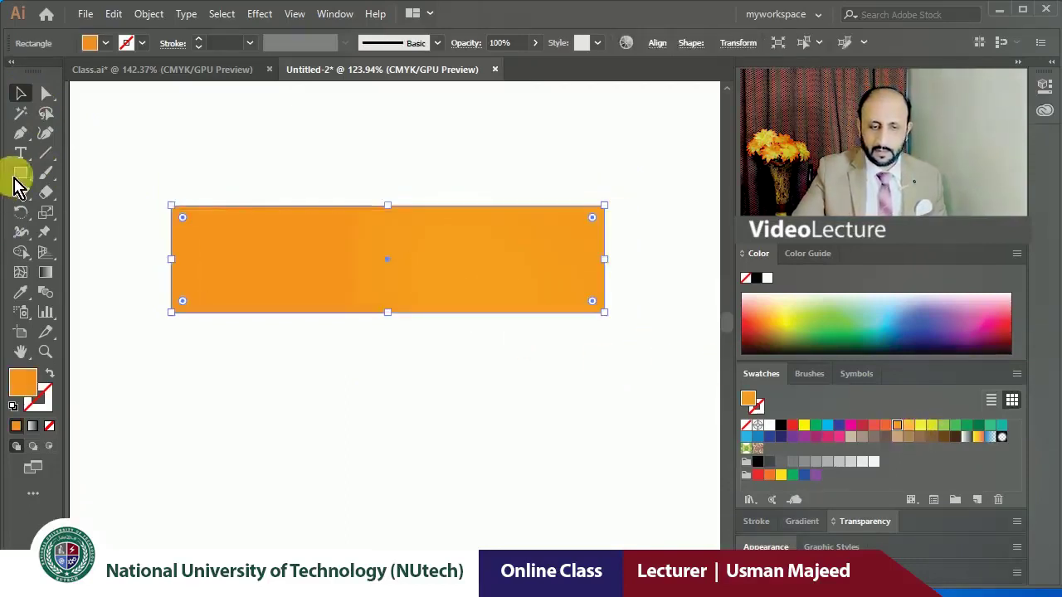
drag(247, 143, 431, 359)
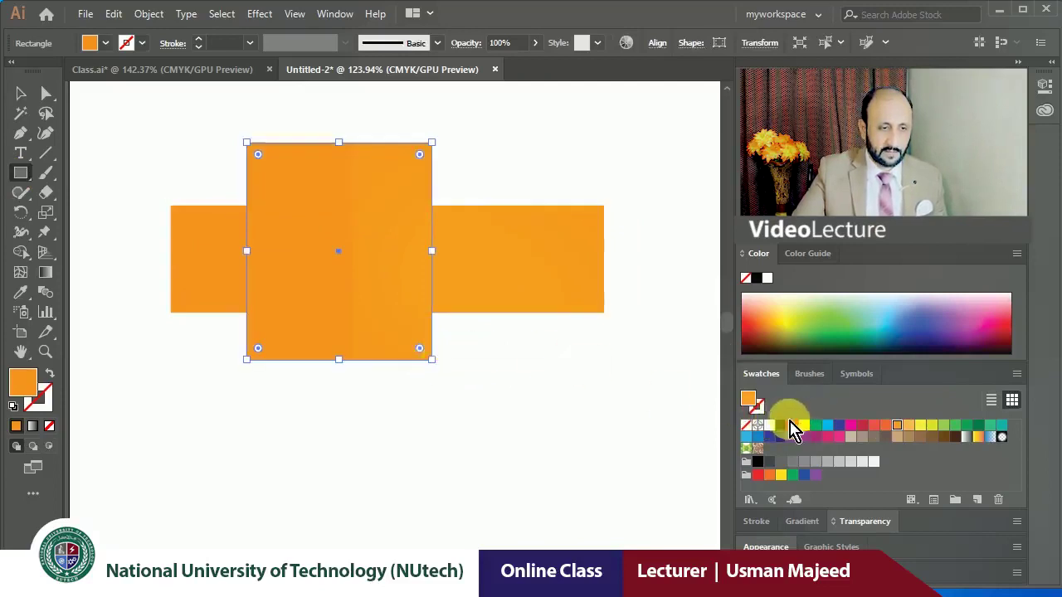
click(792, 426)
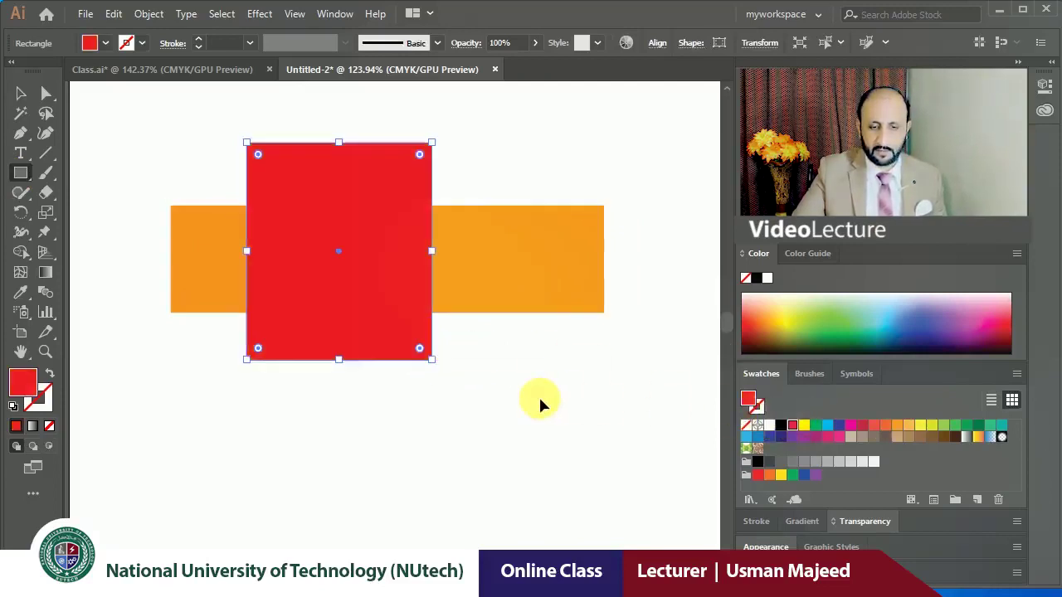
key(ctrl+shift+bracketleft)
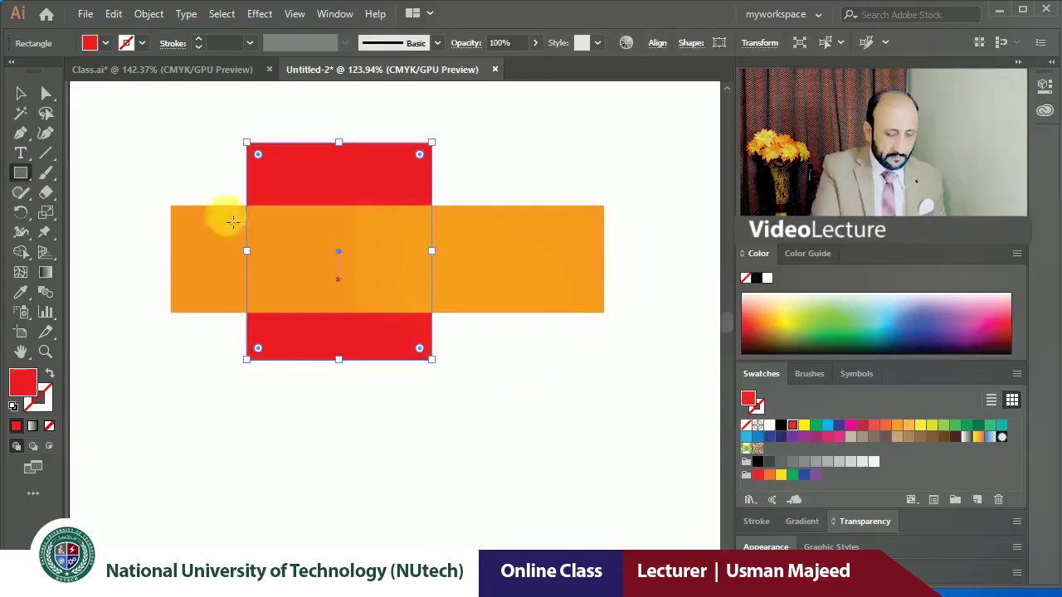
Click the red square and the orange bar in turn to check their selection and stacking.
click(21, 93)
click(213, 193)
click(410, 183)
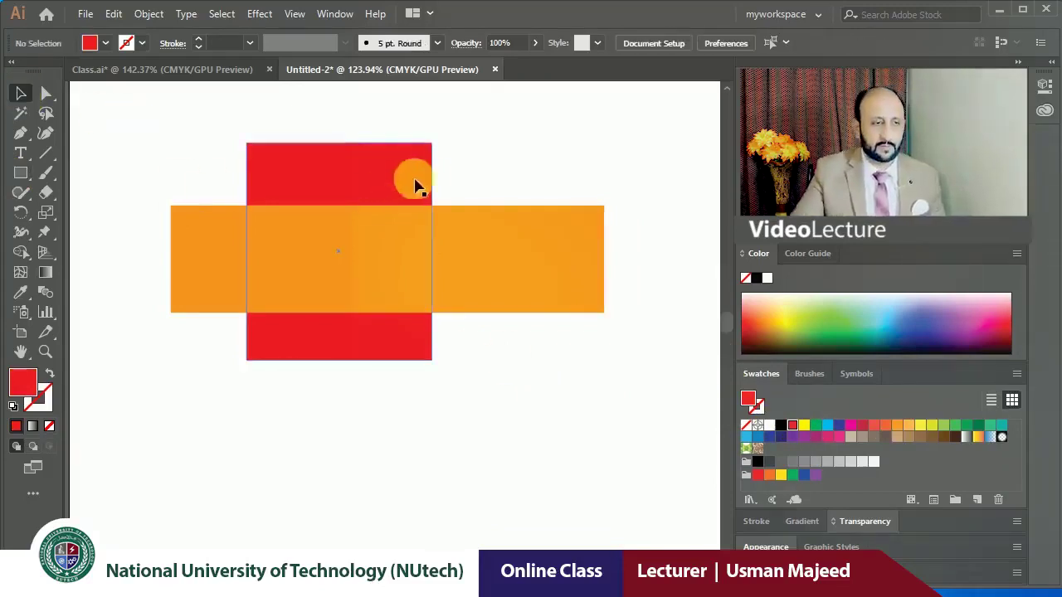
click(464, 172)
click(384, 169)
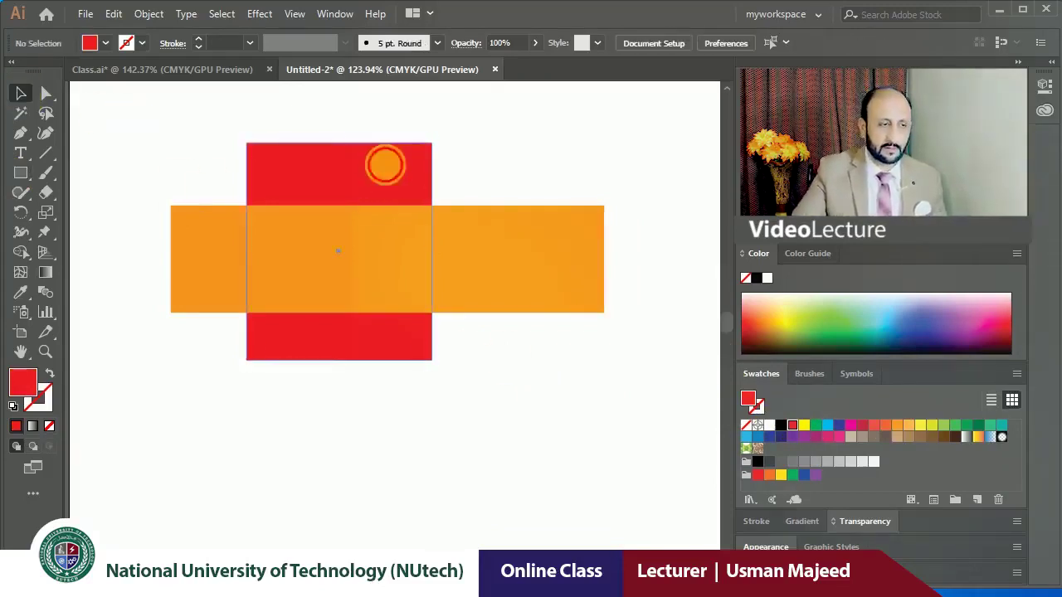
click(391, 247)
key(ctrl+shift+a)
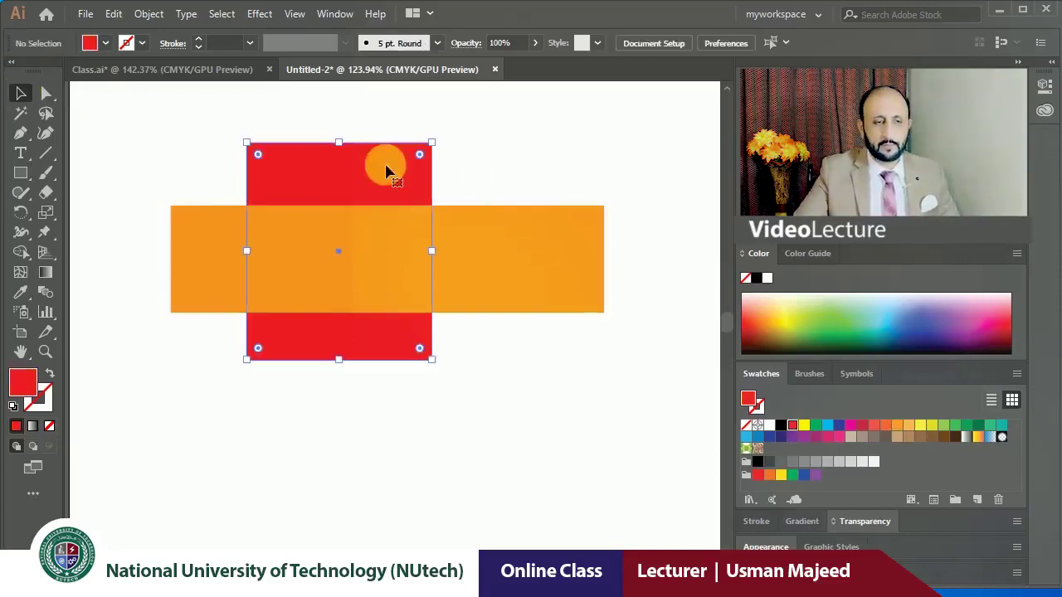
click(392, 247)
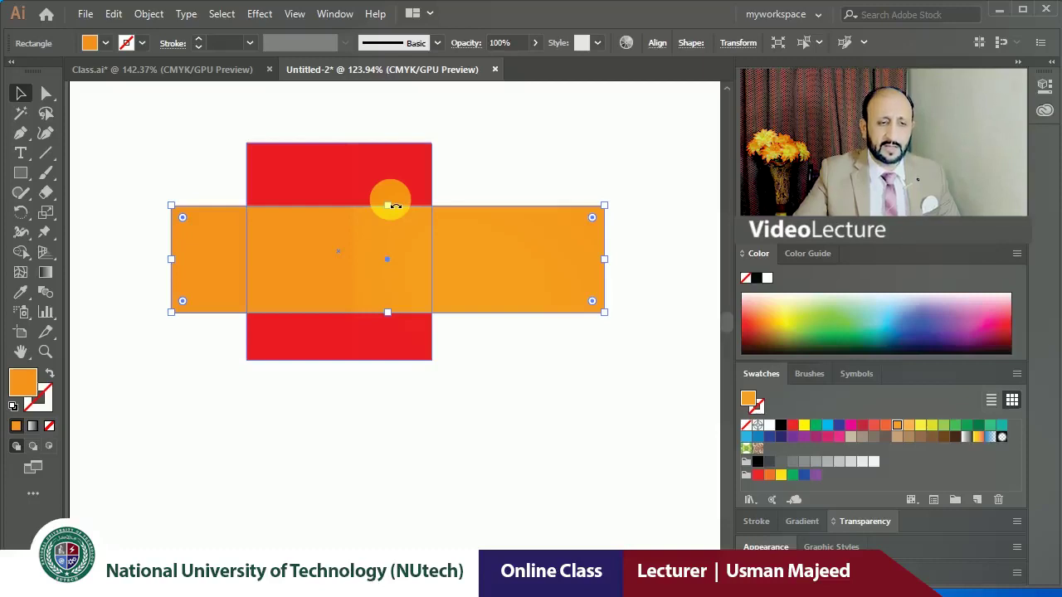
click(350, 173)
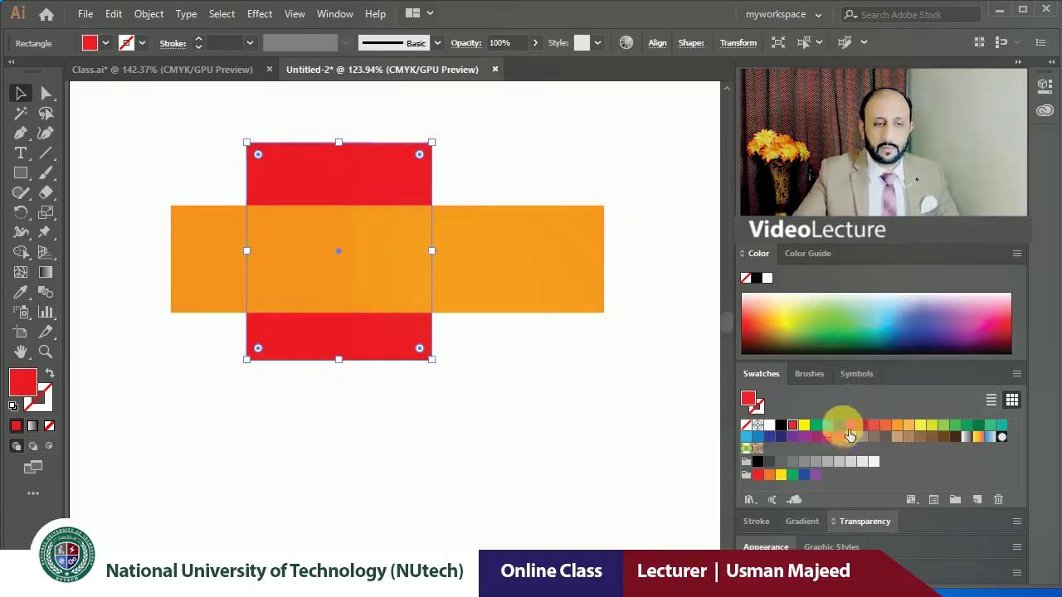
Recolour the square copy blue, move it right, then undo it.
click(839, 425)
drag(380, 189, 437, 197)
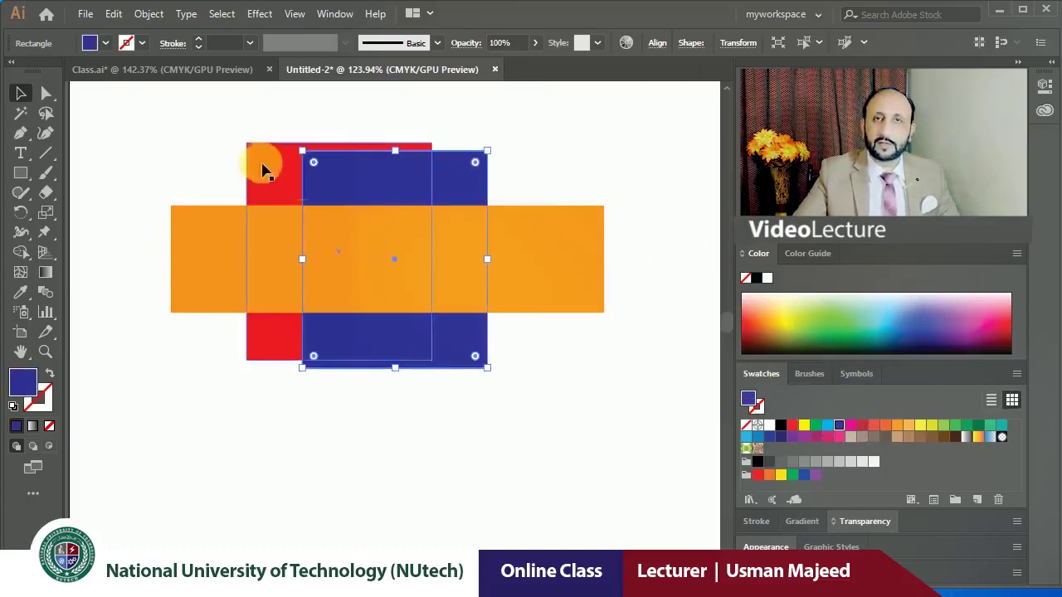
click(505, 173)
key(ctrl+z)
key(ctrl+z)
Paste a copy of the red square in front of the orange bar, colour it blue, move it right.
click(391, 175)
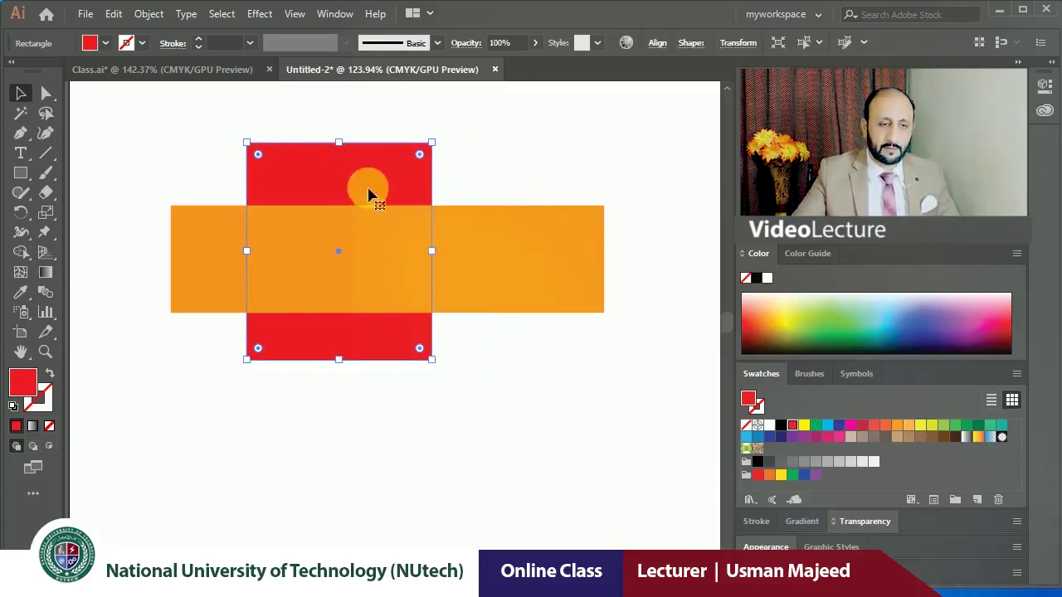
click(487, 224)
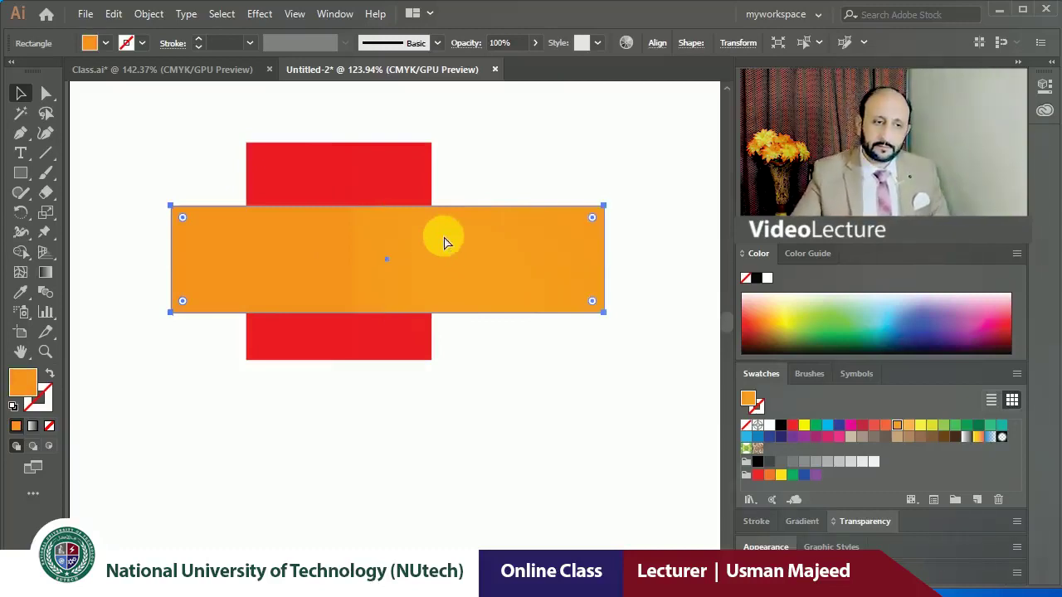
key(ctrl+z)
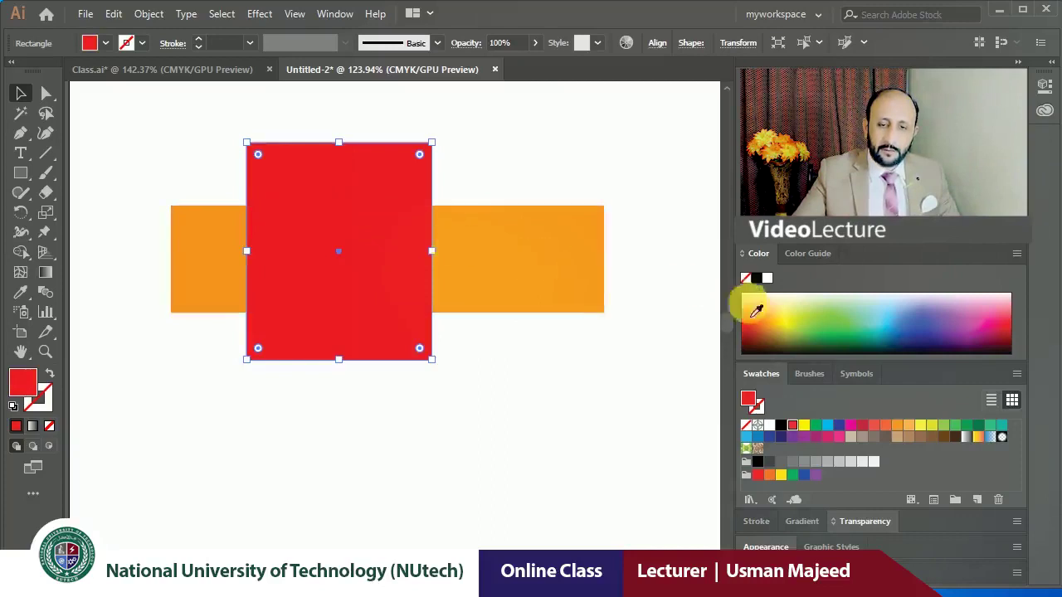
click(889, 325)
drag(375, 259, 536, 261)
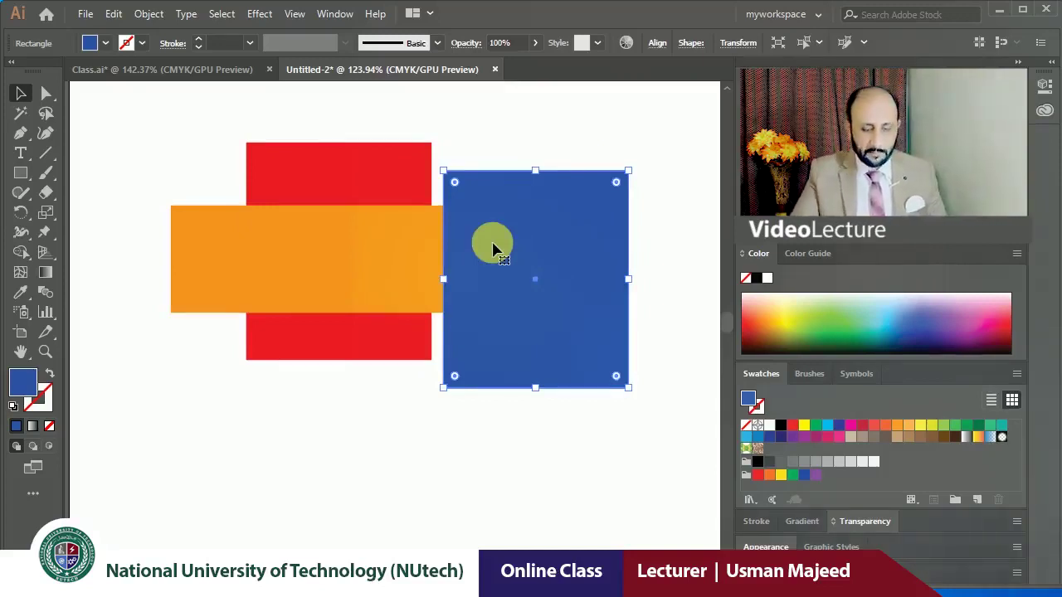
Delete the blue square, recolour a copy dark blue, move it right, then delete it again.
key(Delete)
click(360, 171)
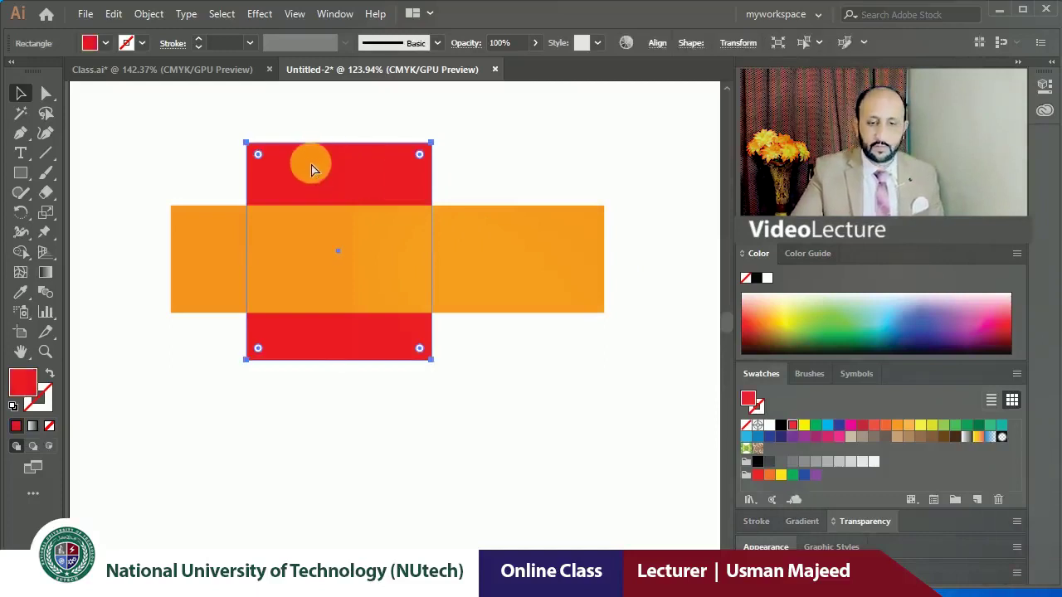
click(841, 430)
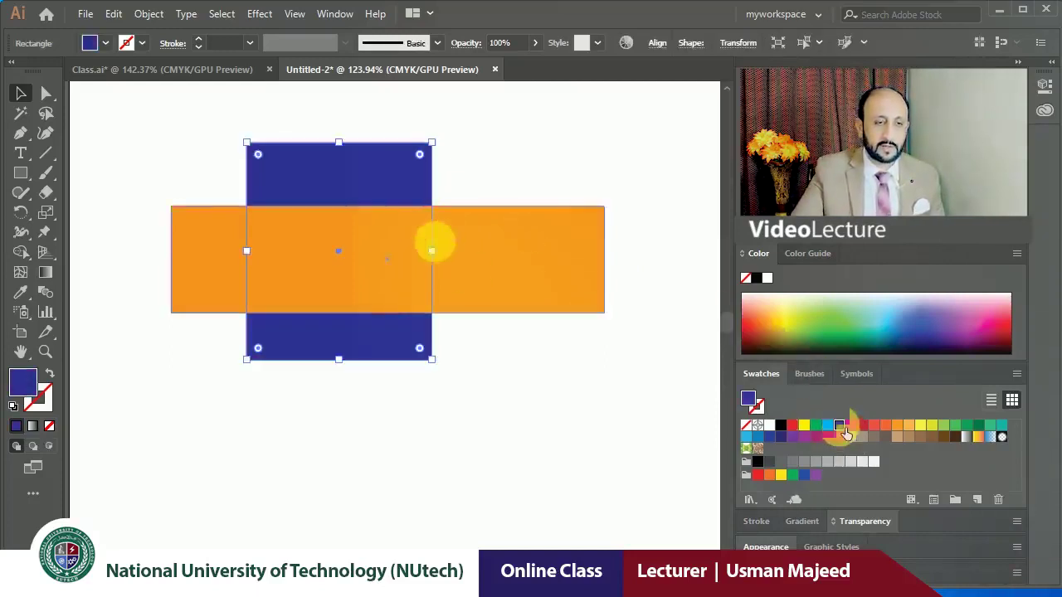
drag(381, 183, 597, 183)
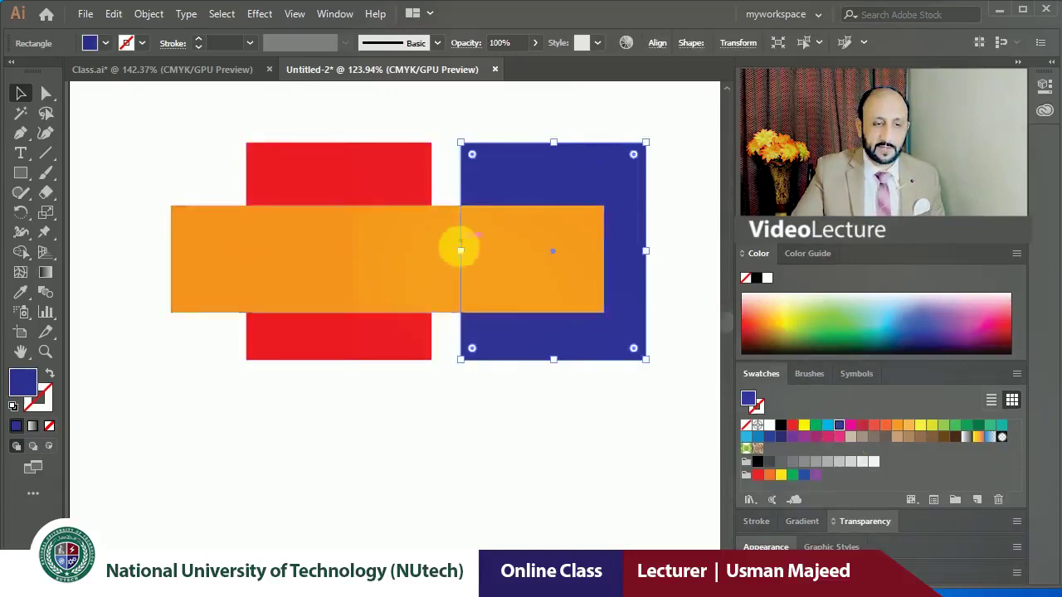
click(486, 120)
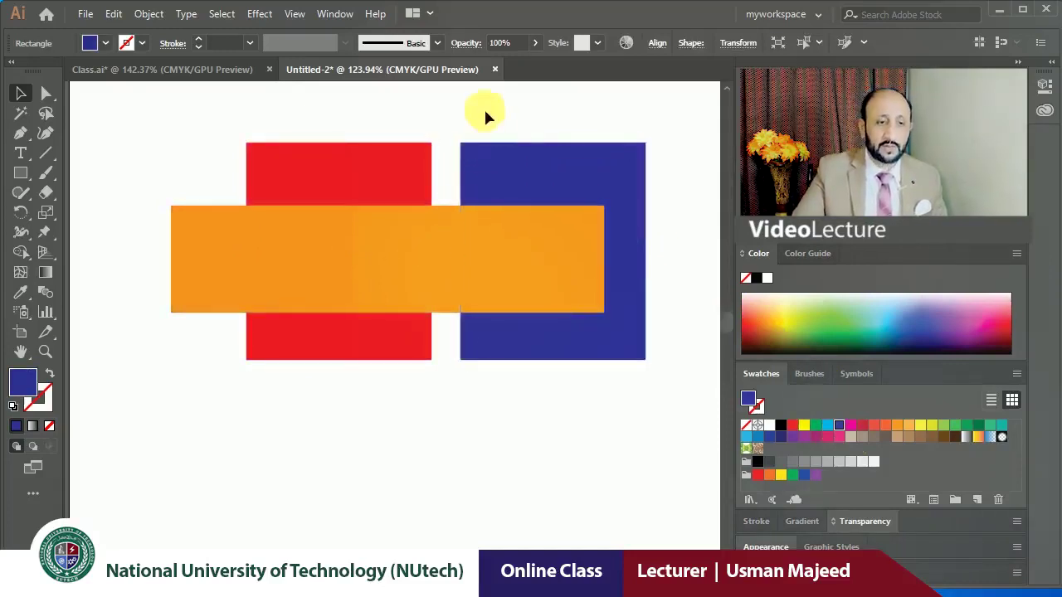
click(460, 158)
key(Delete)
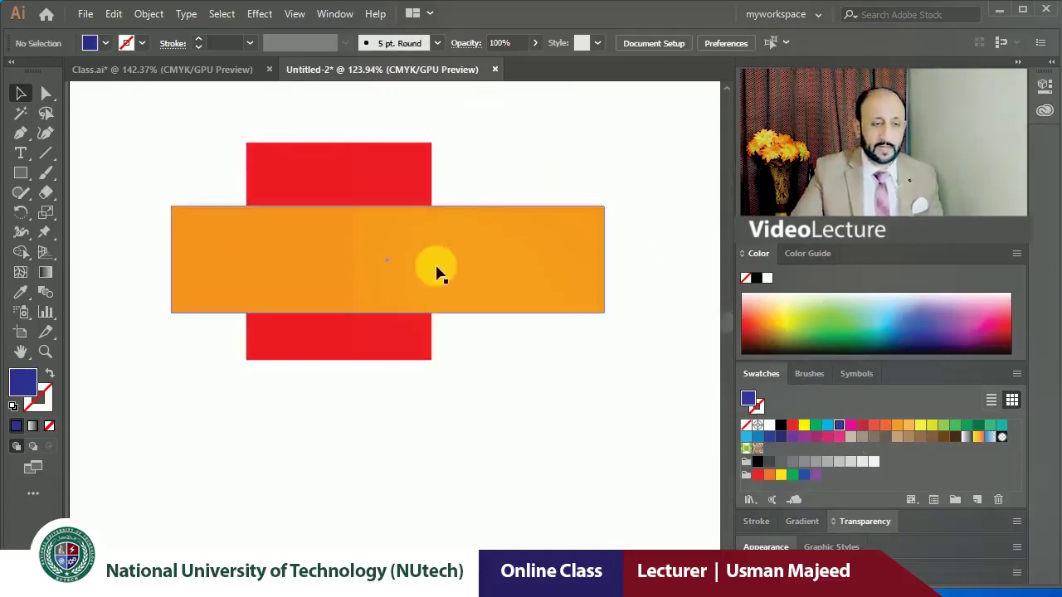
Paste a blue copy of the red square in front of the orange bar and move it right.
click(362, 170)
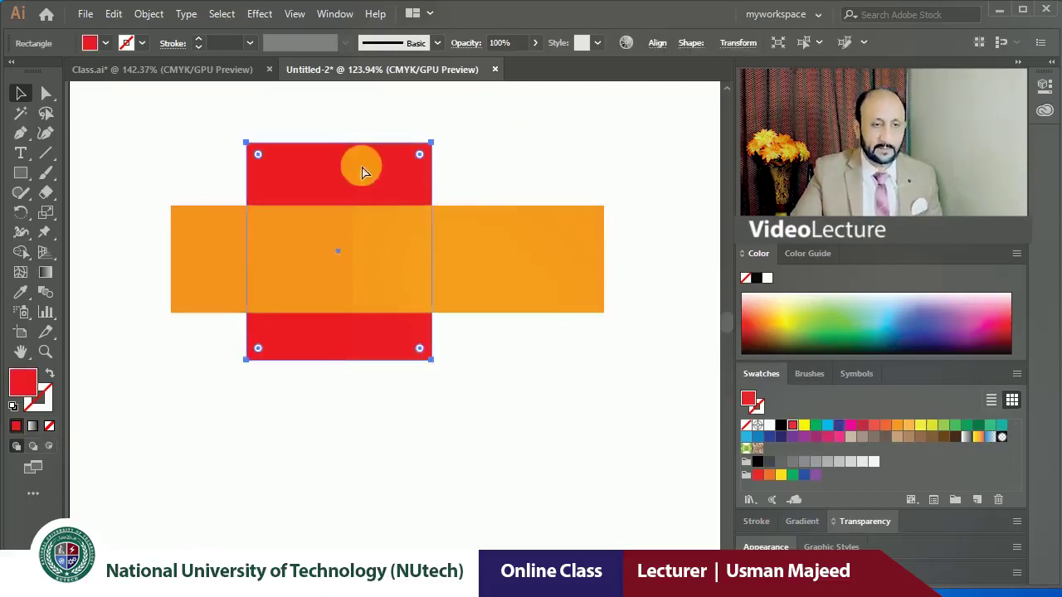
click(556, 257)
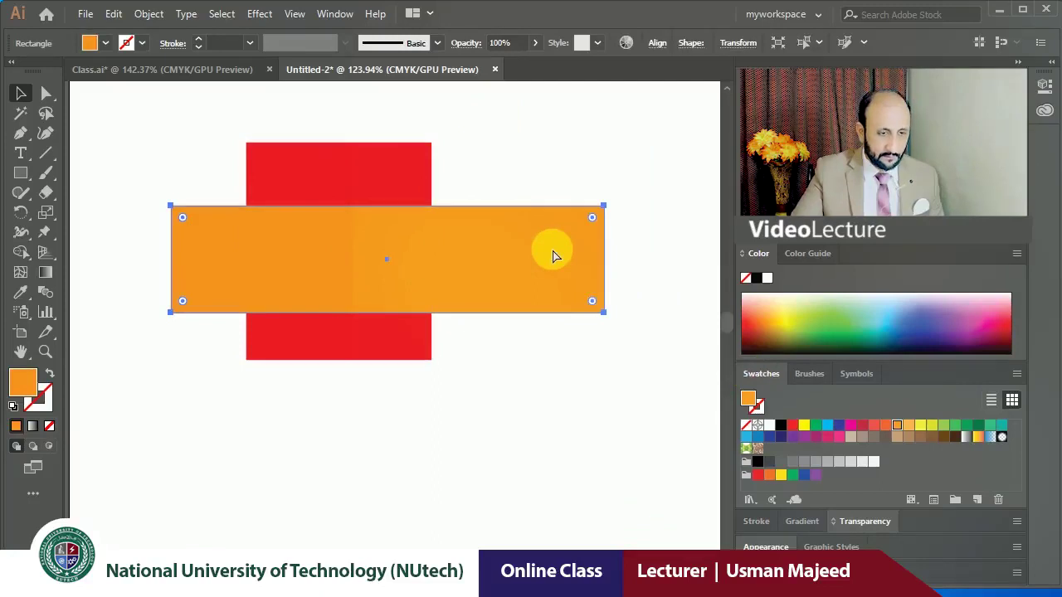
key(ctrl+z)
click(839, 425)
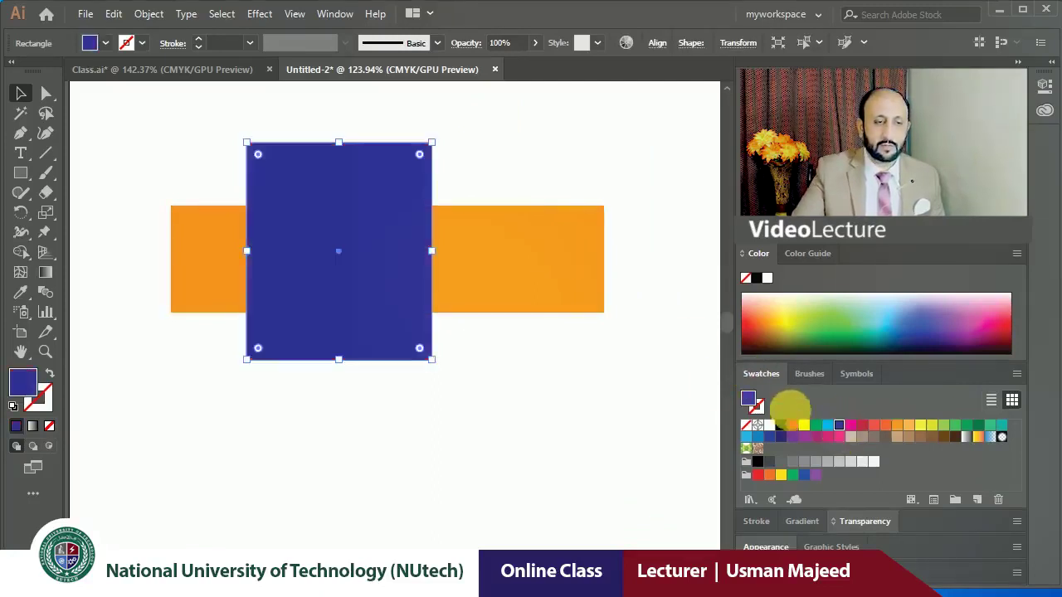
click(552, 307)
drag(365, 282, 546, 294)
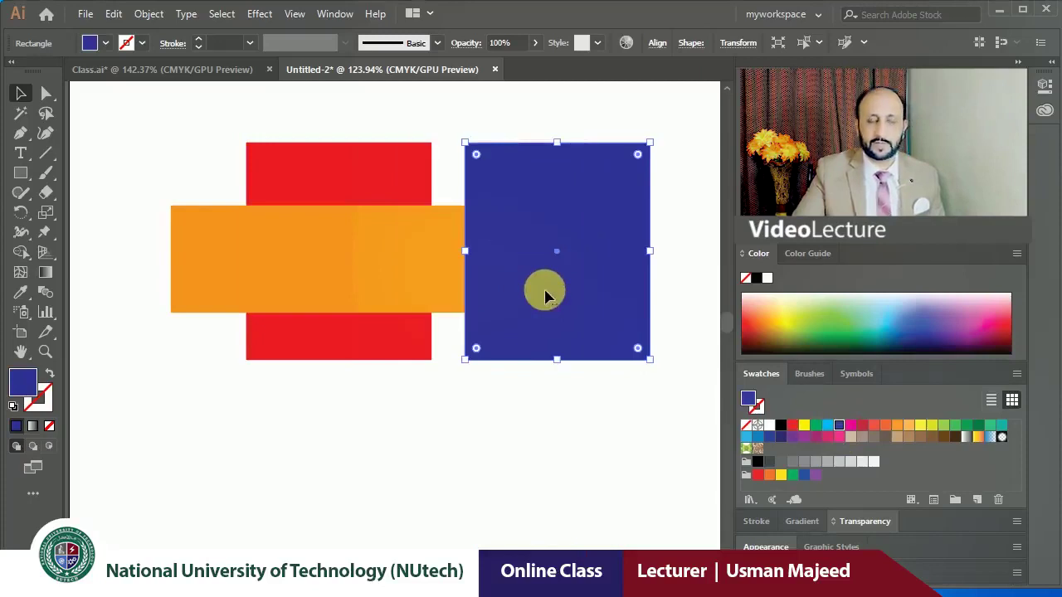
click(538, 377)
click(538, 354)
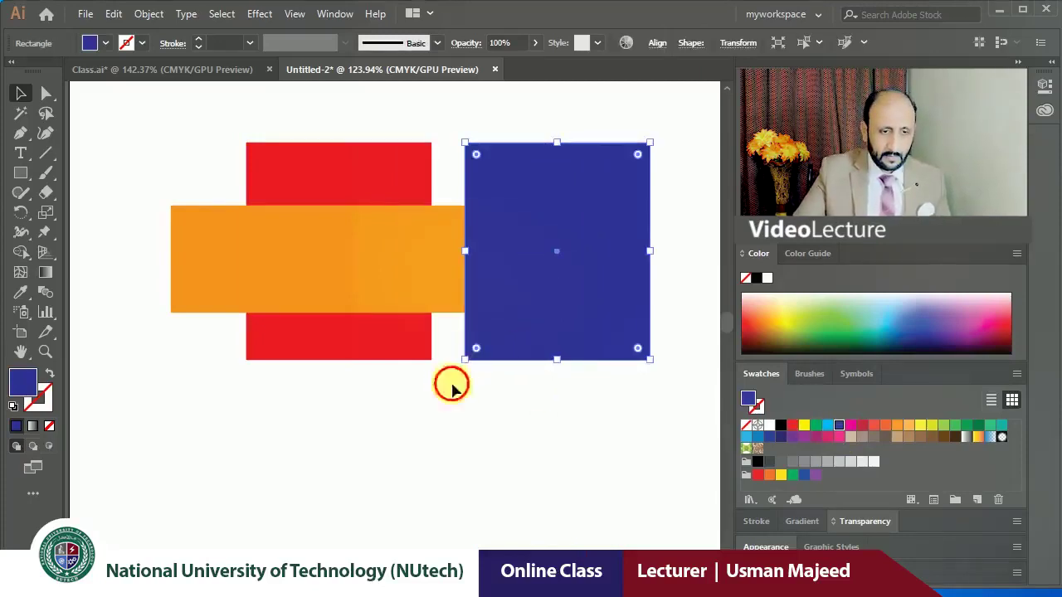
Delete the blue rectangle, select the red one, and switch to the Class.ai document.
key(Delete)
click(416, 348)
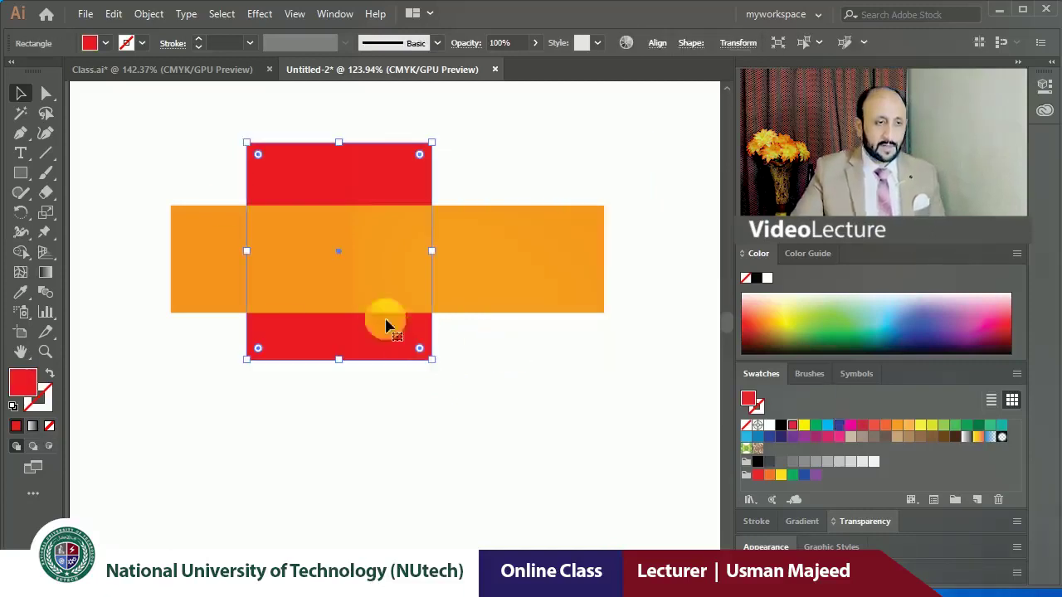
click(203, 70)
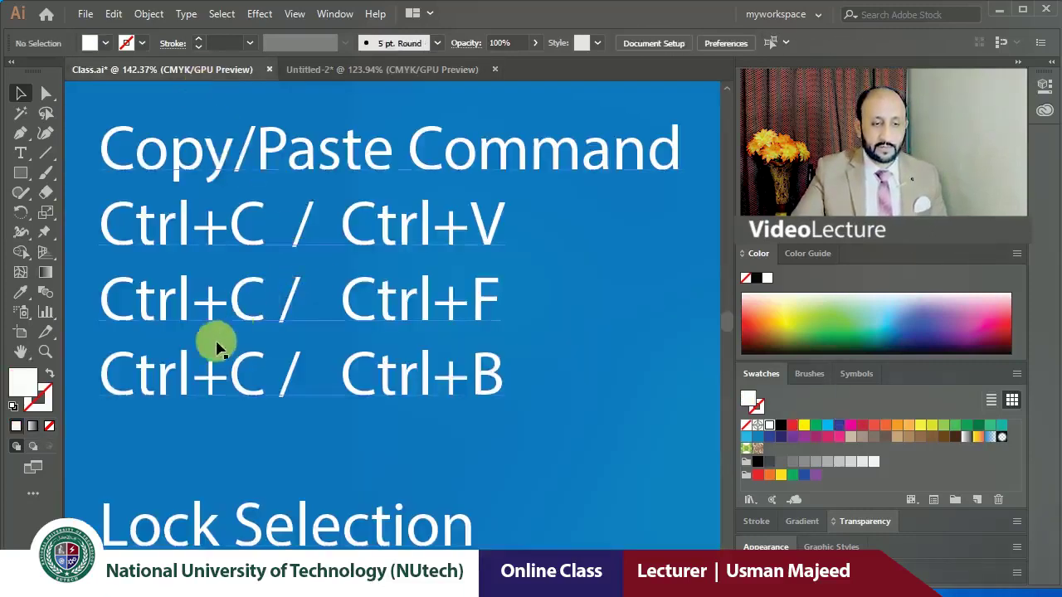
In Untitled-2, bring the red square in front of the orange bar and pan to empty space.
click(371, 71)
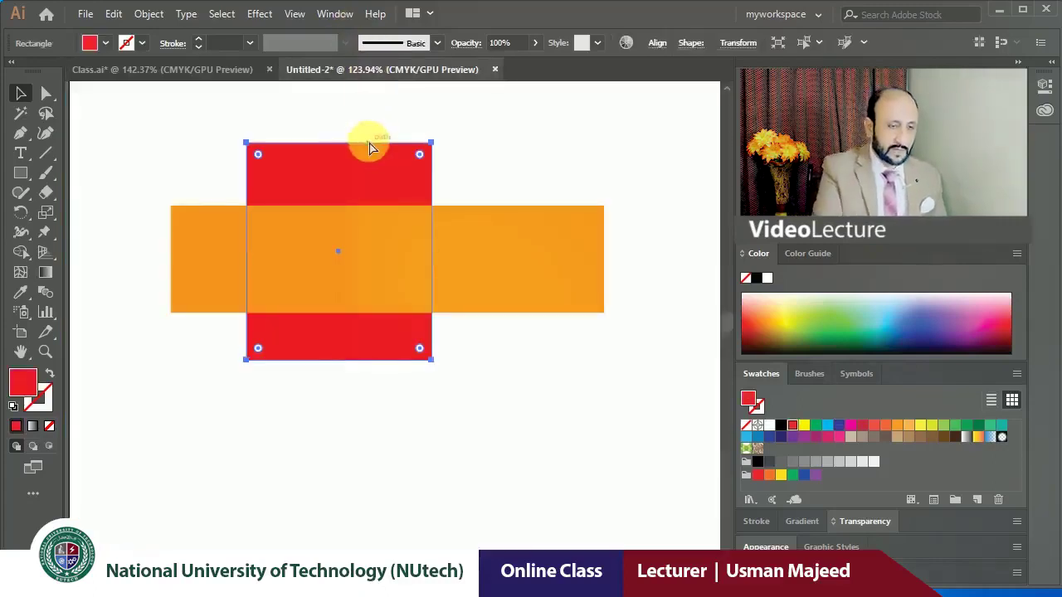
key(ctrl+shift+bracketright)
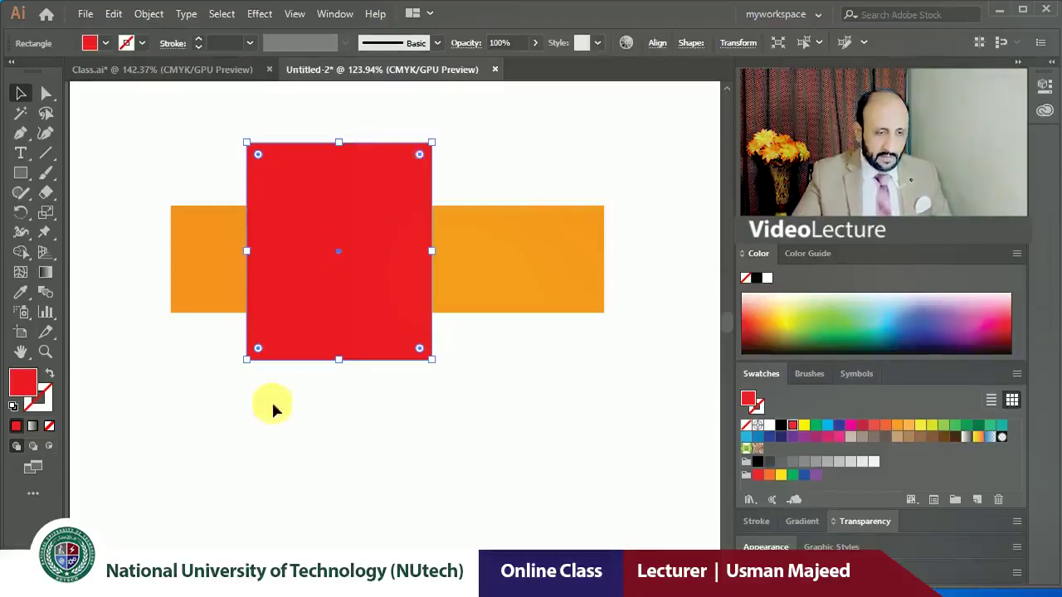
mouse_move(273, 410)
mouse_down()
mouse_move(267, 132)
mouse_move(407, 332)
mouse_move(451, 346)
mouse_up()
click(21, 173)
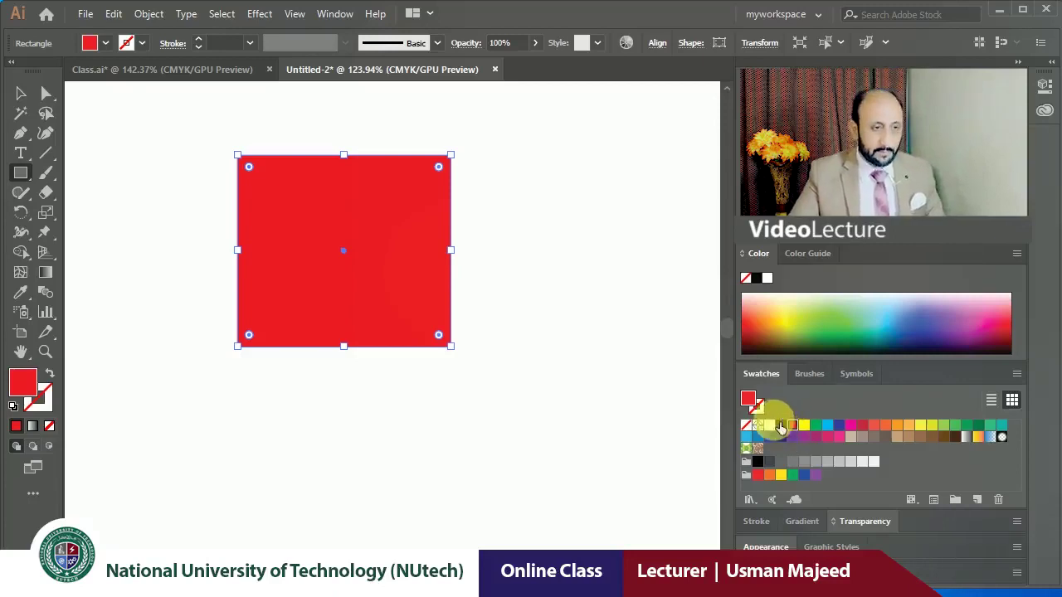
Paste a copy behind the red square, colour it blue, and move it up-right.
click(116, 17)
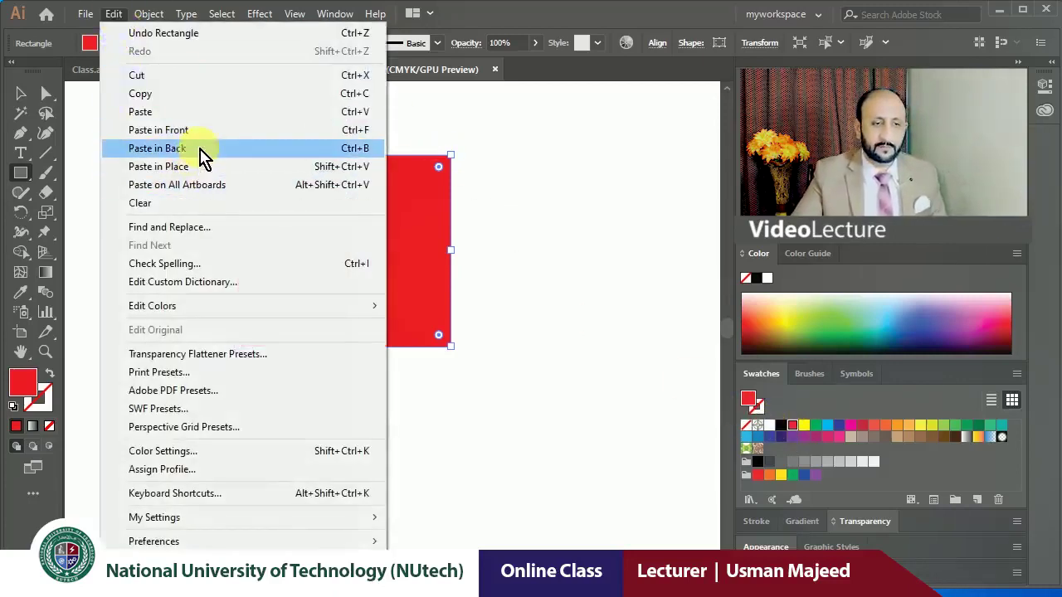
click(203, 154)
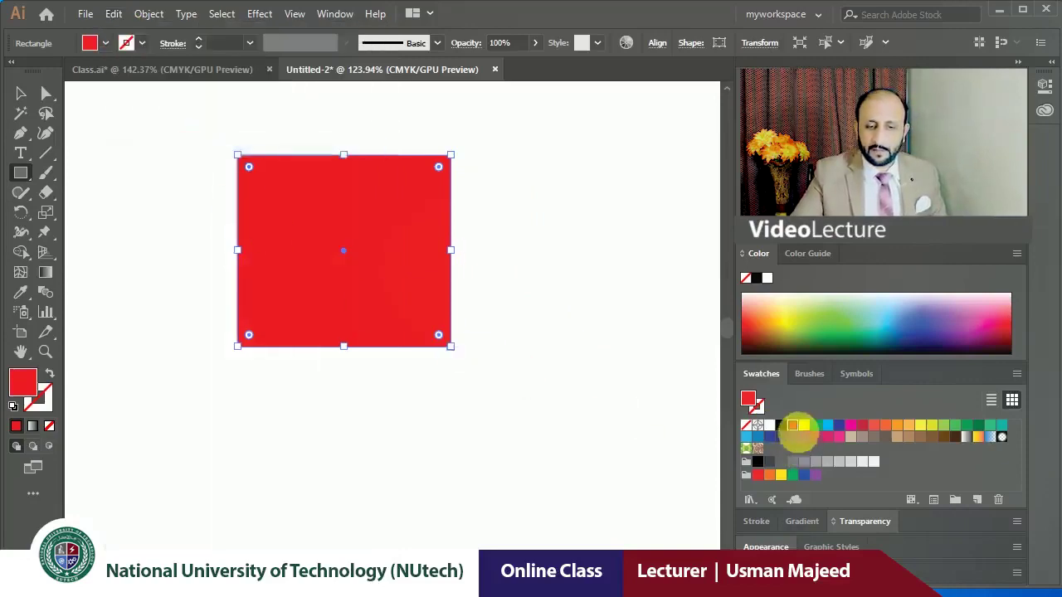
click(839, 425)
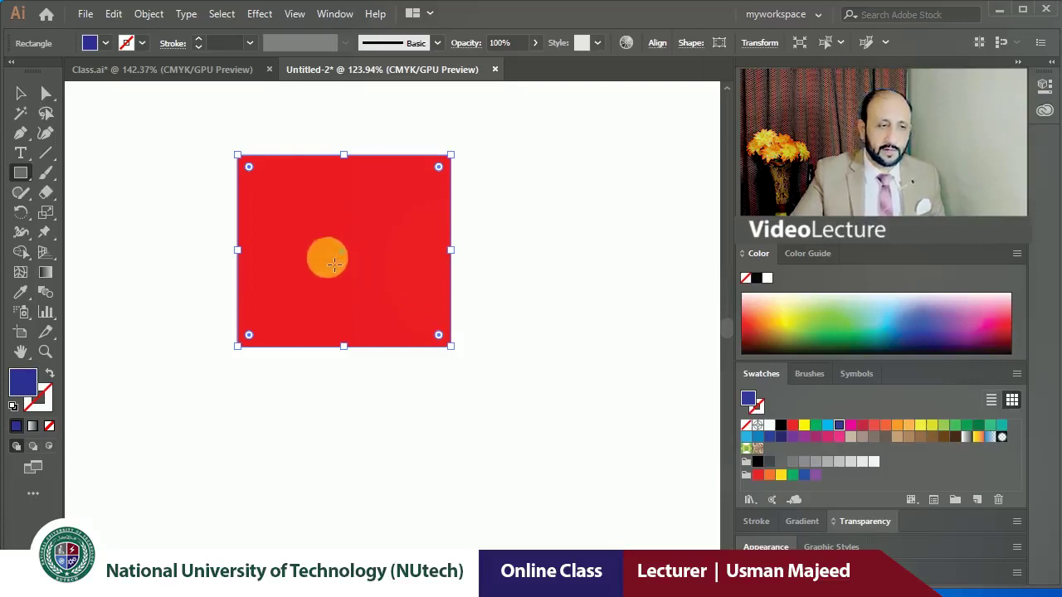
click(25, 93)
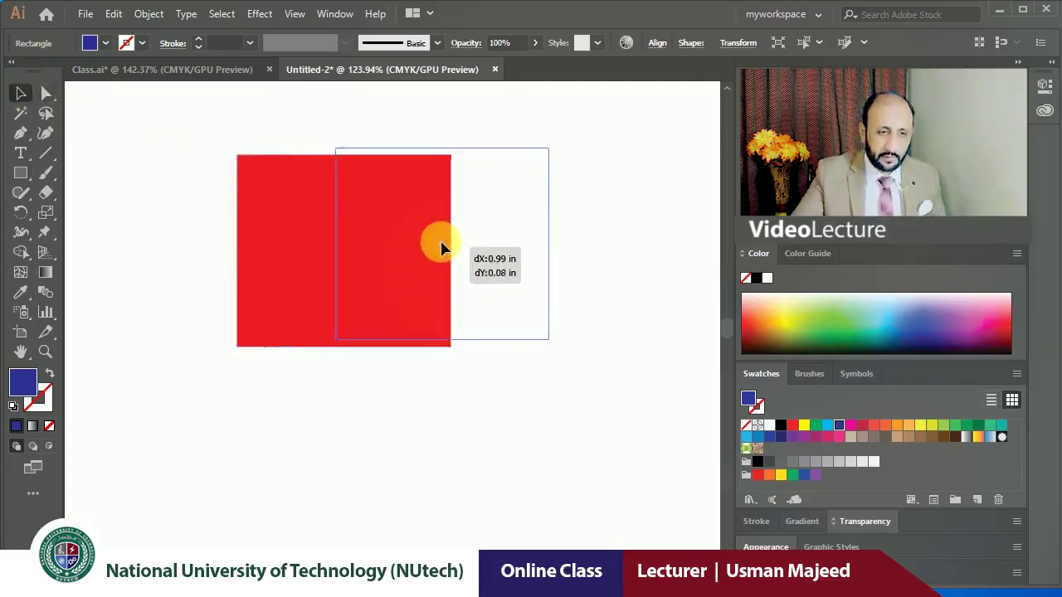
drag(342, 257, 454, 234)
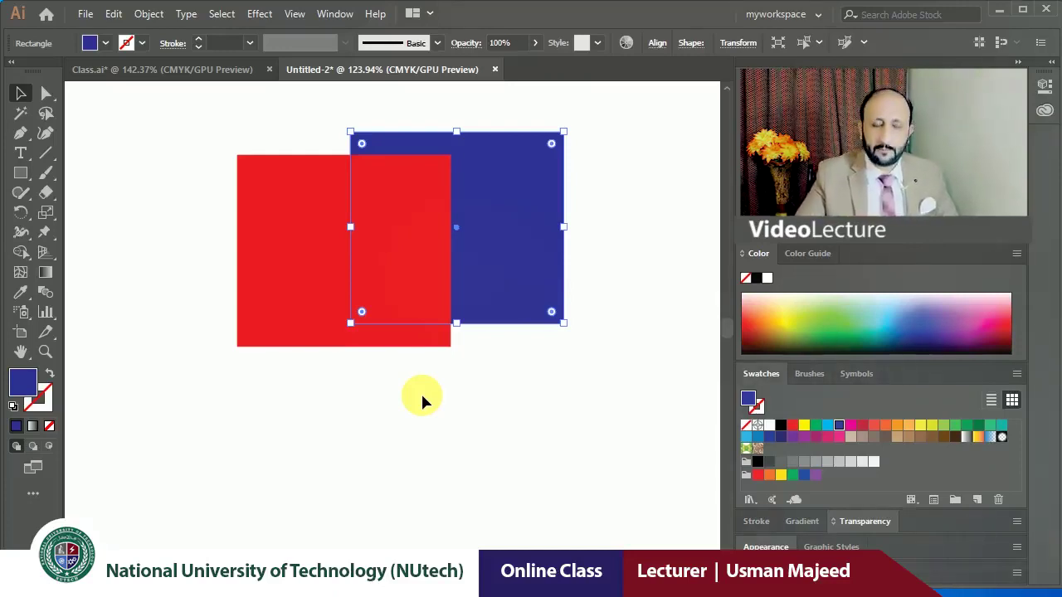
Delete the blue copy and then the red square.
key(Delete)
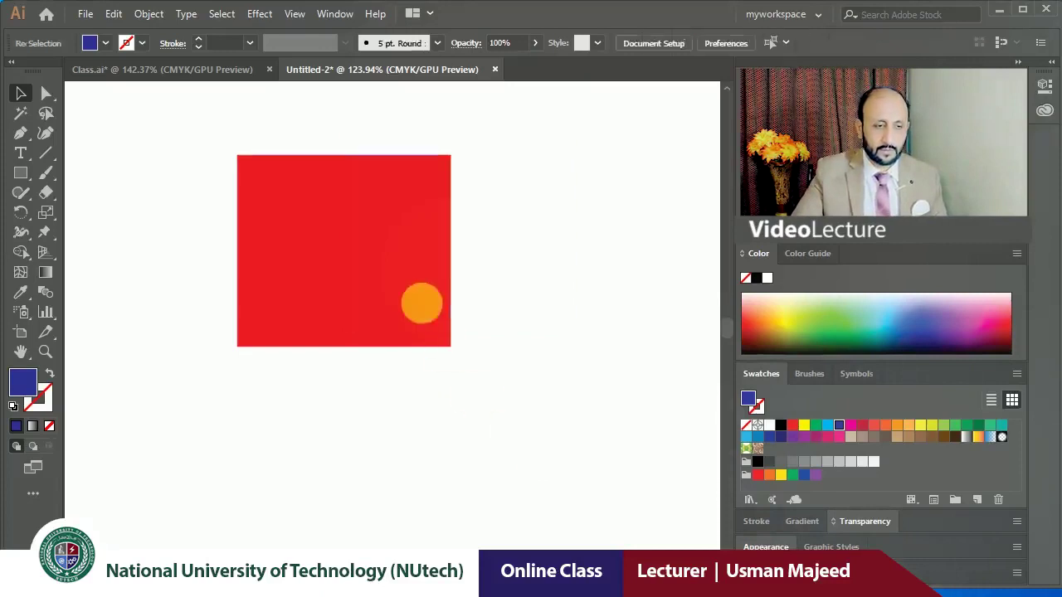
click(420, 302)
key(Delete)
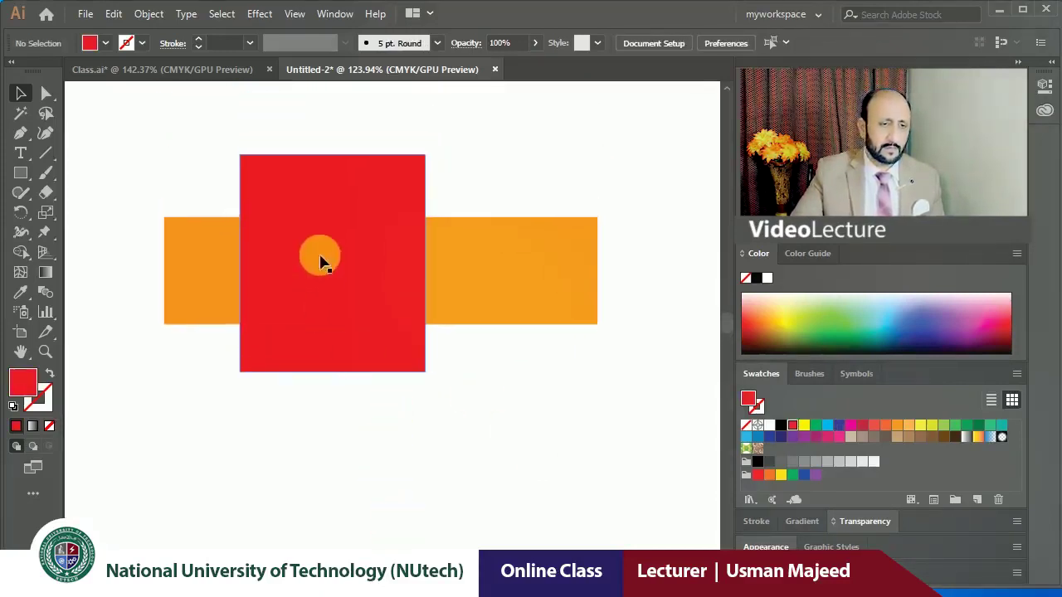
Nudge the red square left, try a blue copy beside it, then delete that copy.
click(322, 260)
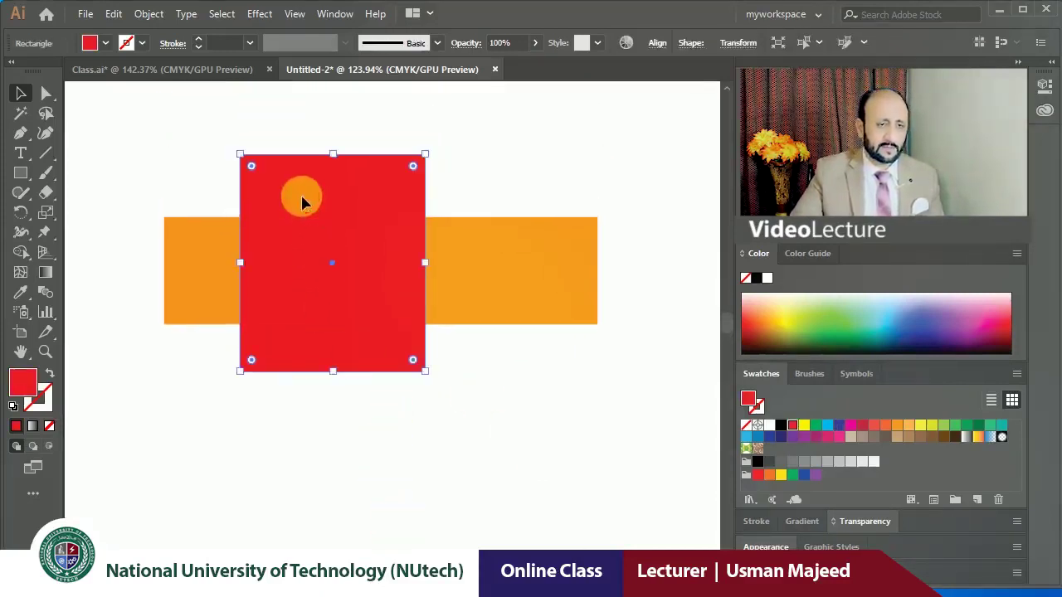
drag(304, 199, 280, 201)
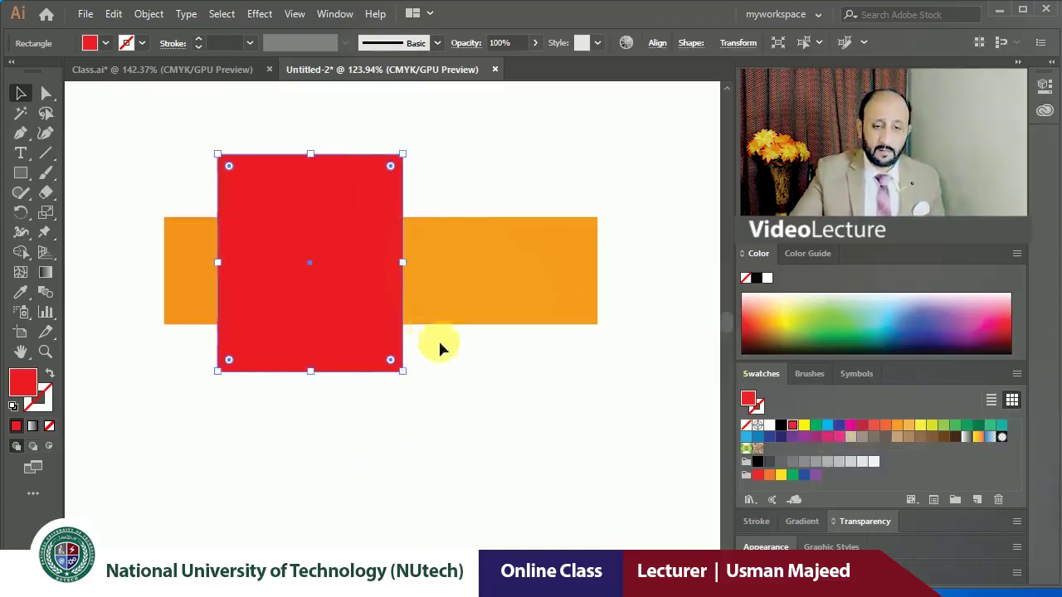
click(839, 424)
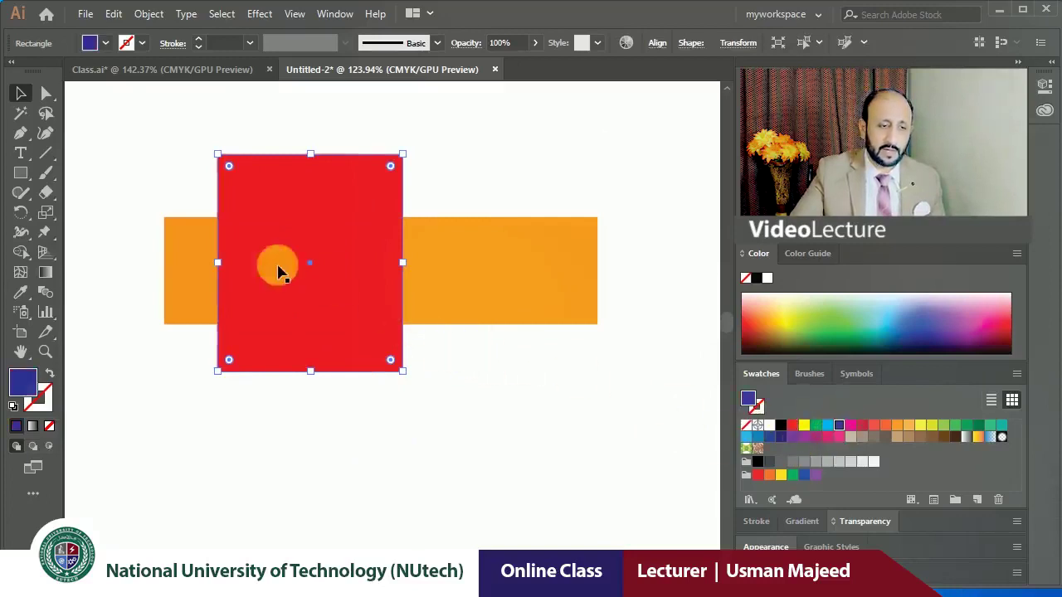
drag(309, 268, 367, 309)
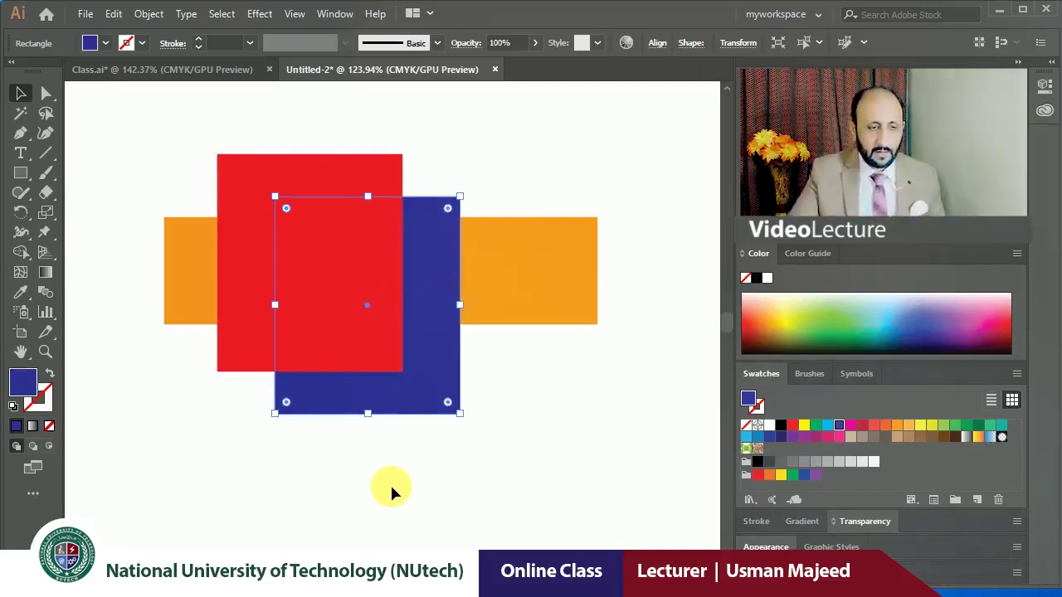
key(Delete)
click(367, 362)
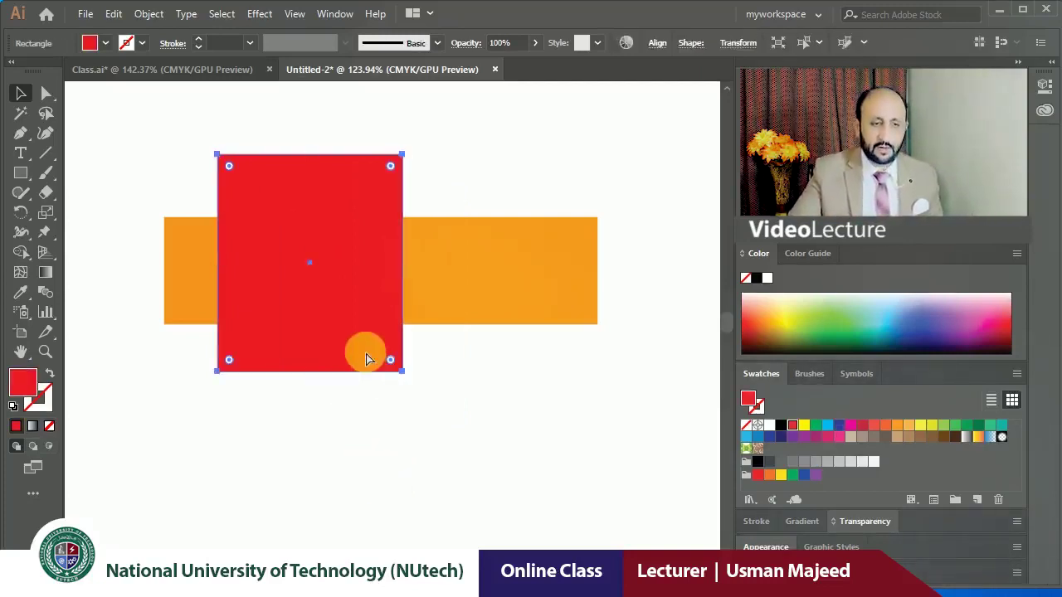
Paste a copy of the red square behind the orange bar, colour it blue, move it right.
click(474, 301)
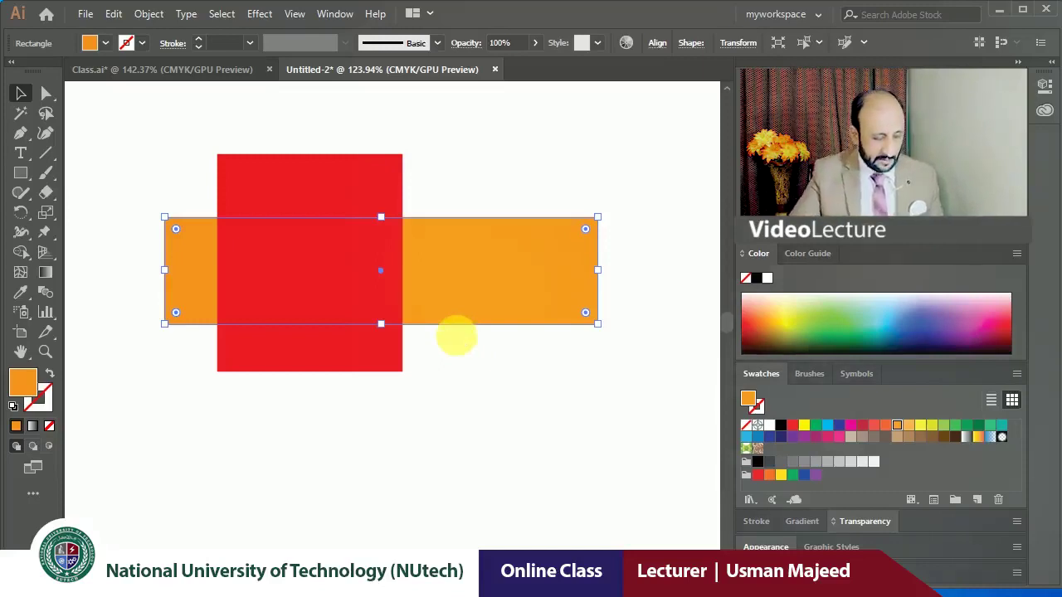
key(a)
key(ctrl+alt+])
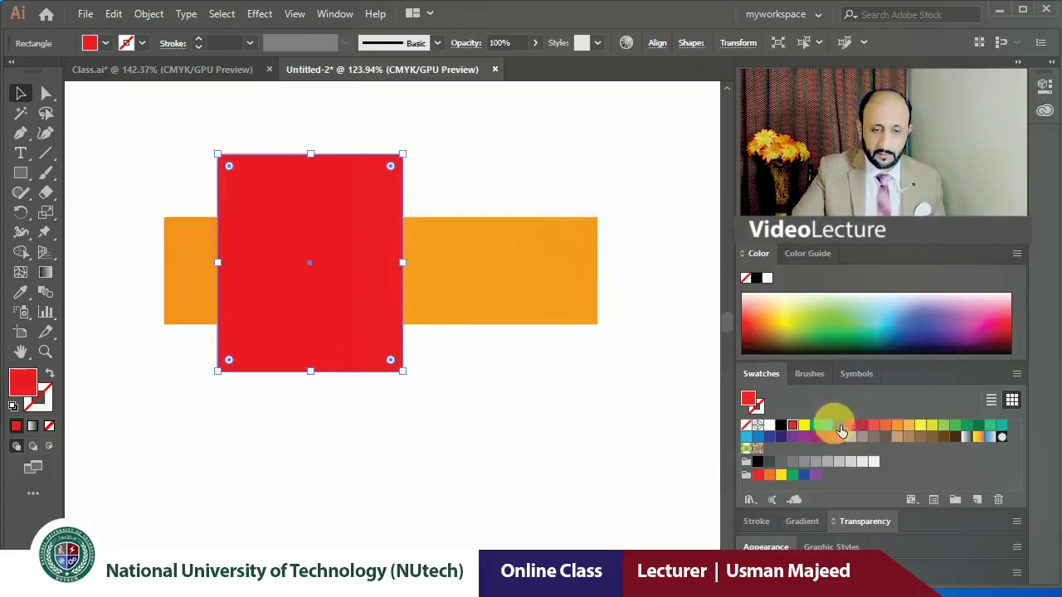
click(839, 425)
drag(315, 268, 536, 268)
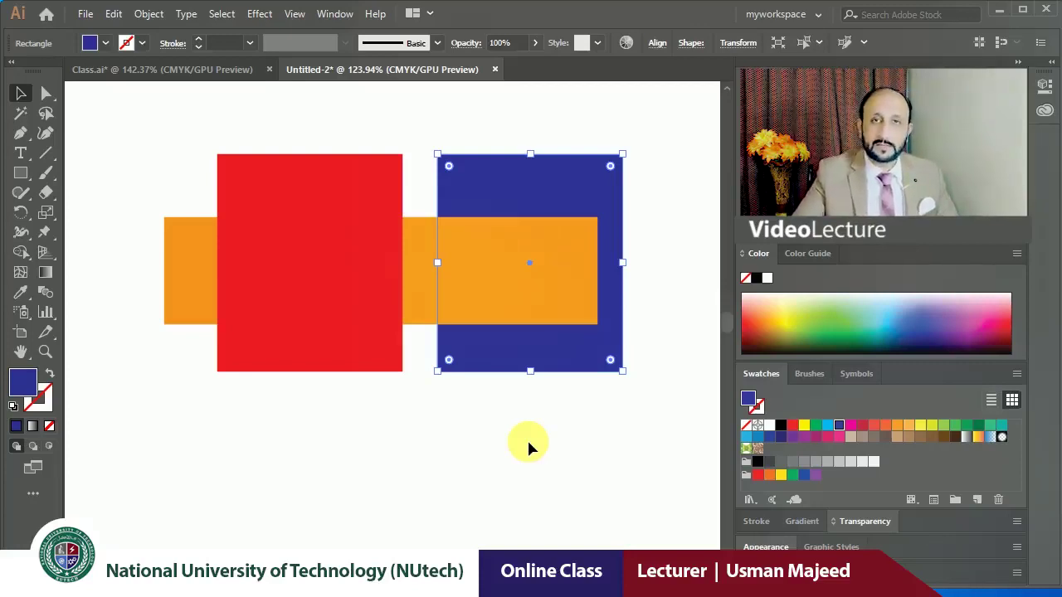
Clear the selection, delete the blue square at the bar's right, and select the red square.
click(495, 499)
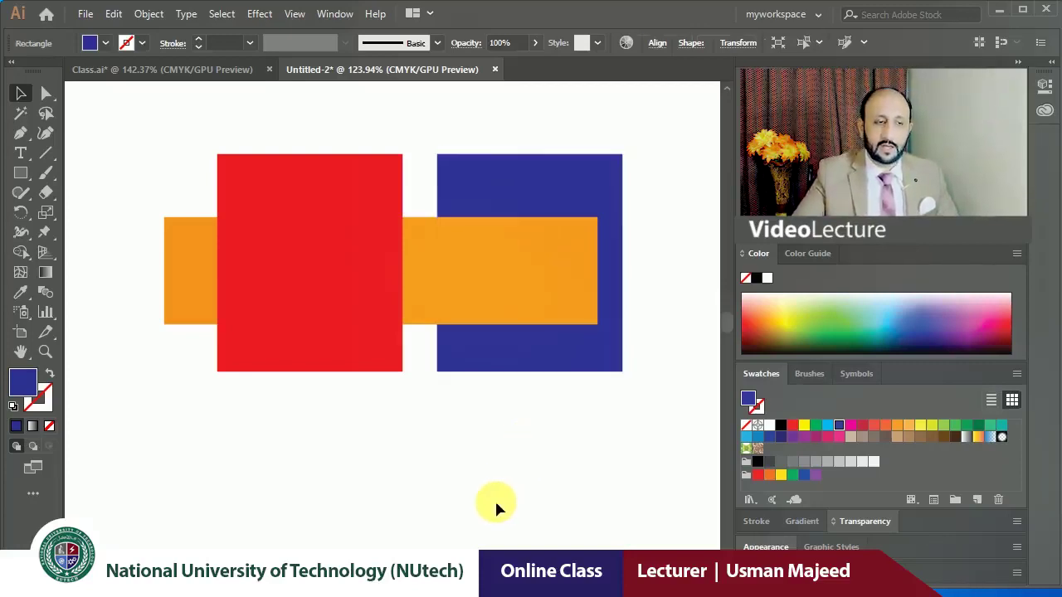
click(490, 172)
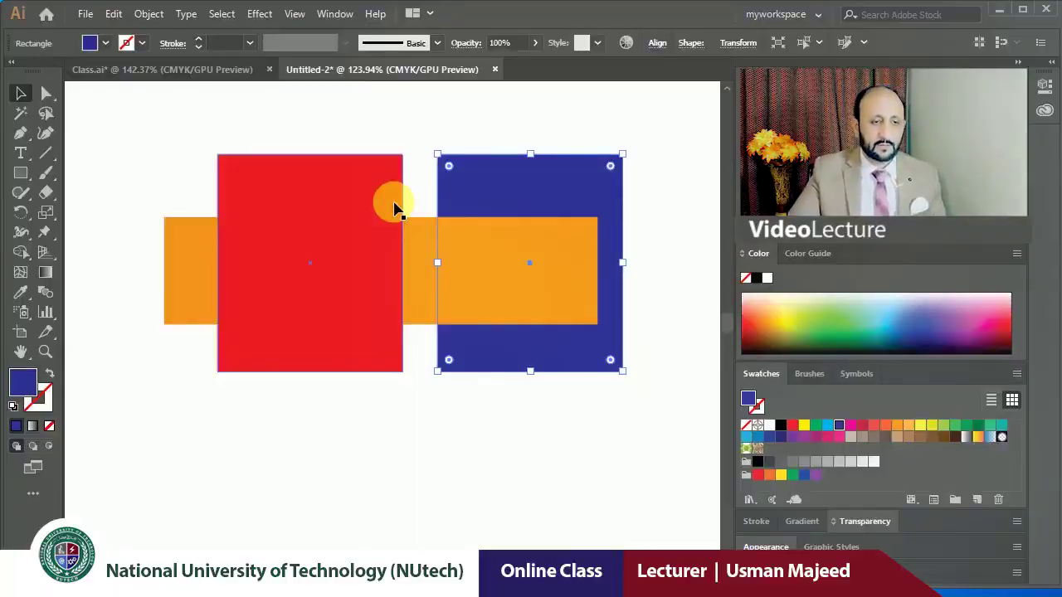
key(Delete)
click(346, 195)
Delete the red square, undo to restore it, and reselect the orange bar.
key(Delete)
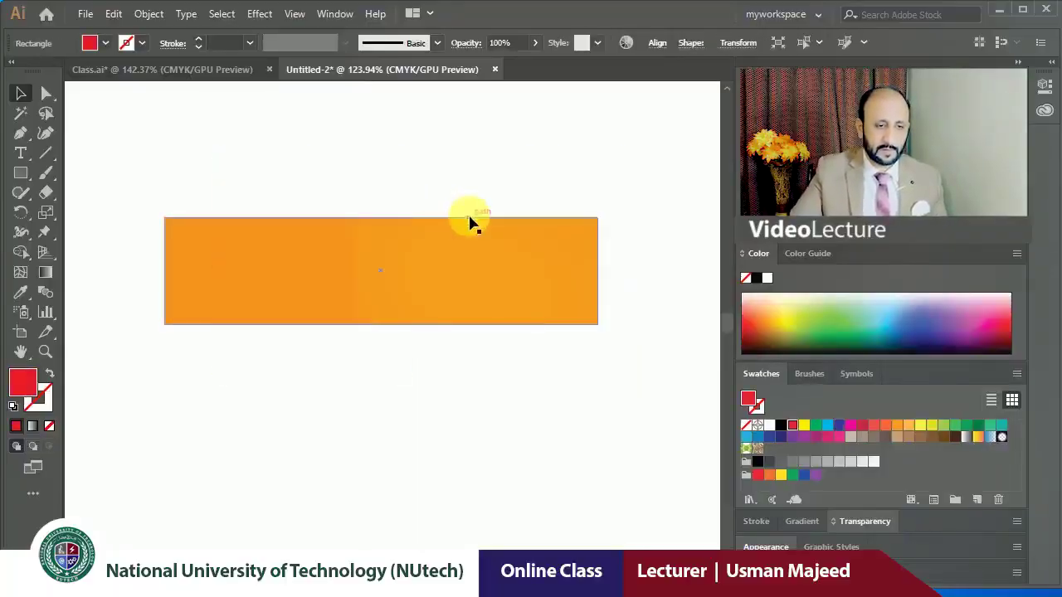
click(429, 242)
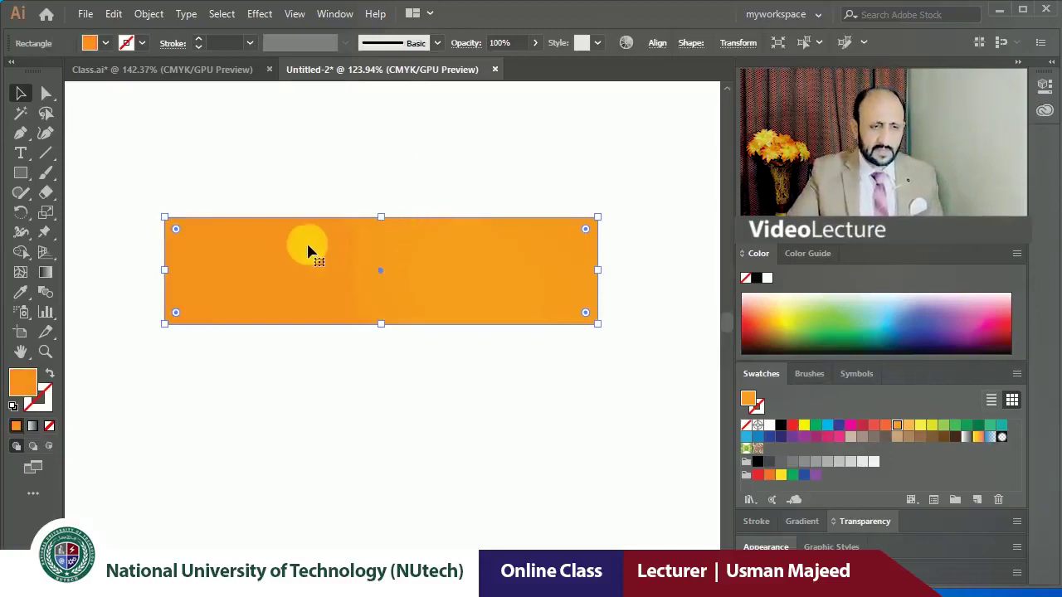
key(ctrl+z)
click(462, 383)
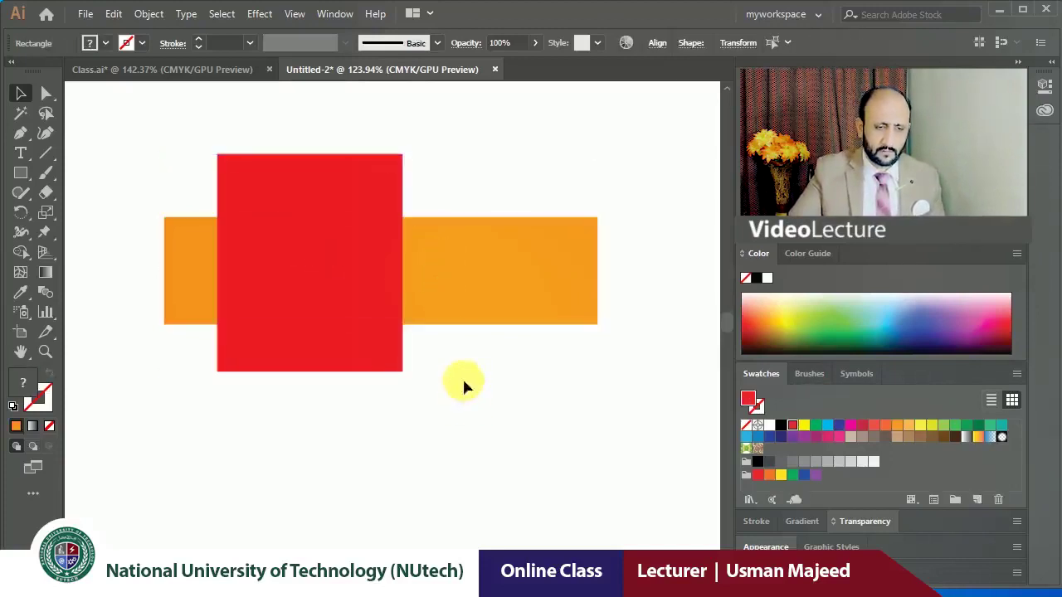
click(460, 315)
Resize the orange bar's top and bottom edges and lower the red square's top edge.
drag(381, 324, 383, 371)
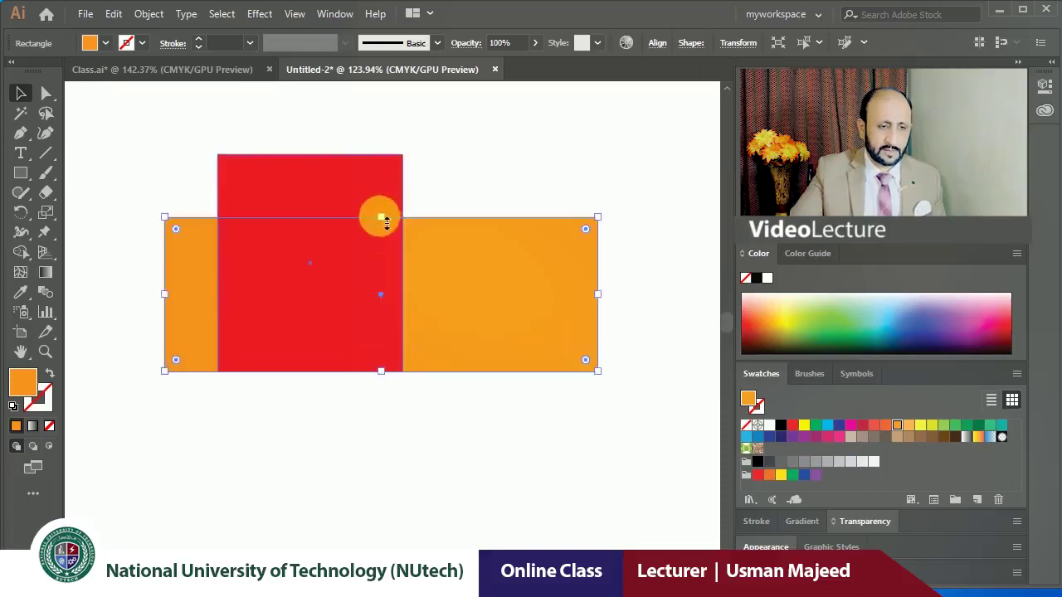
drag(383, 217, 382, 271)
click(337, 213)
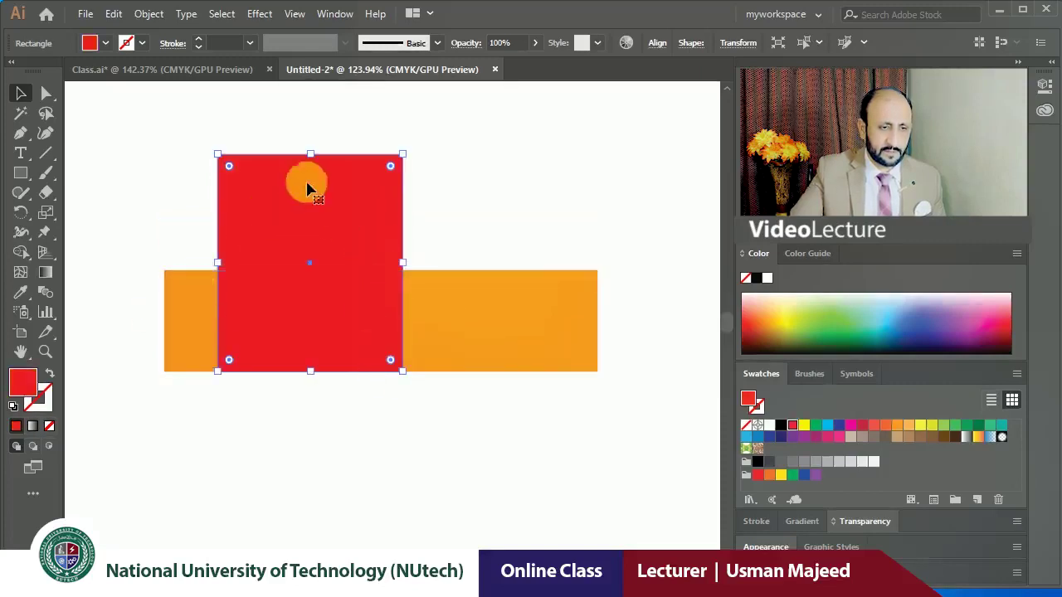
drag(319, 164, 321, 227)
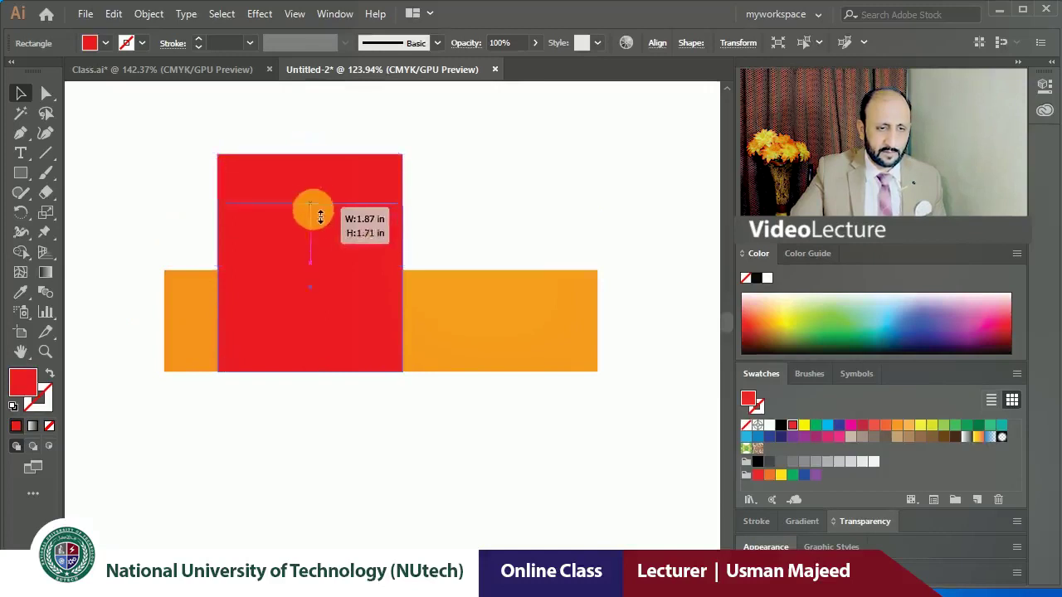
click(438, 254)
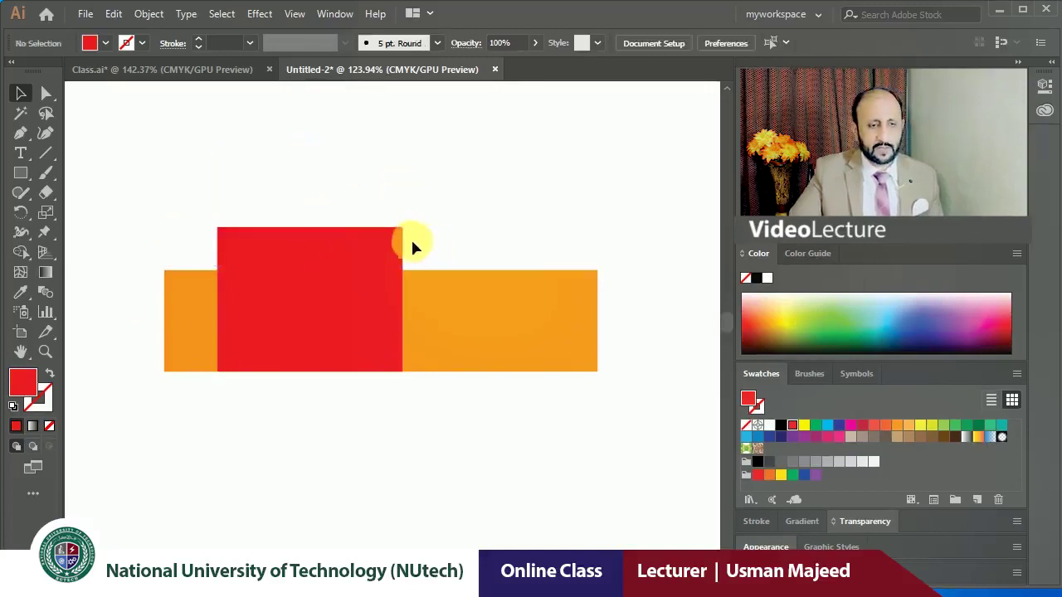
click(401, 240)
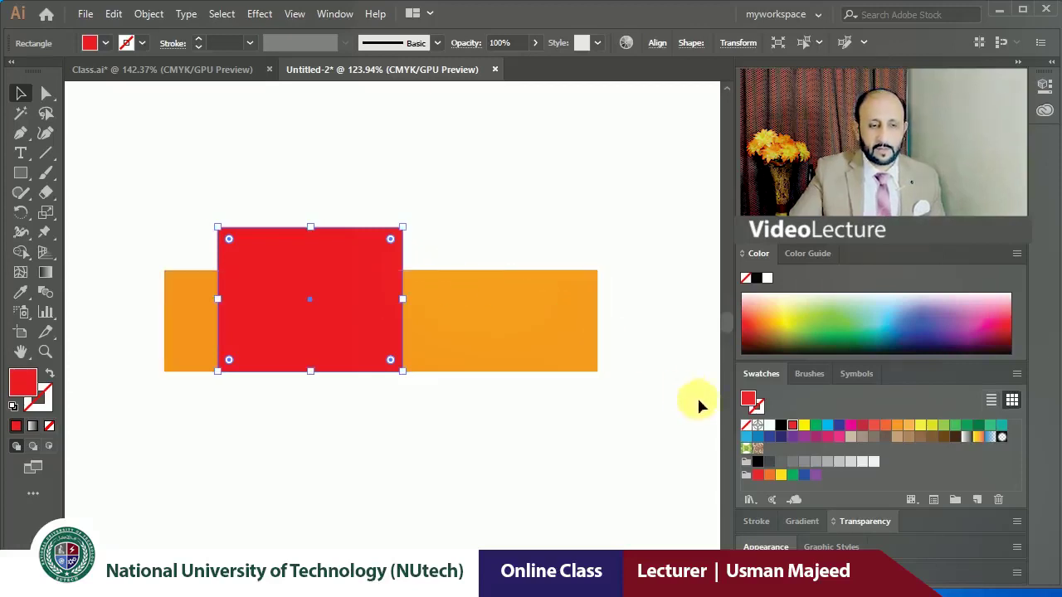
Select the orange bar and give the rectangle stacked beneath the red one a dark grey fill.
click(541, 312)
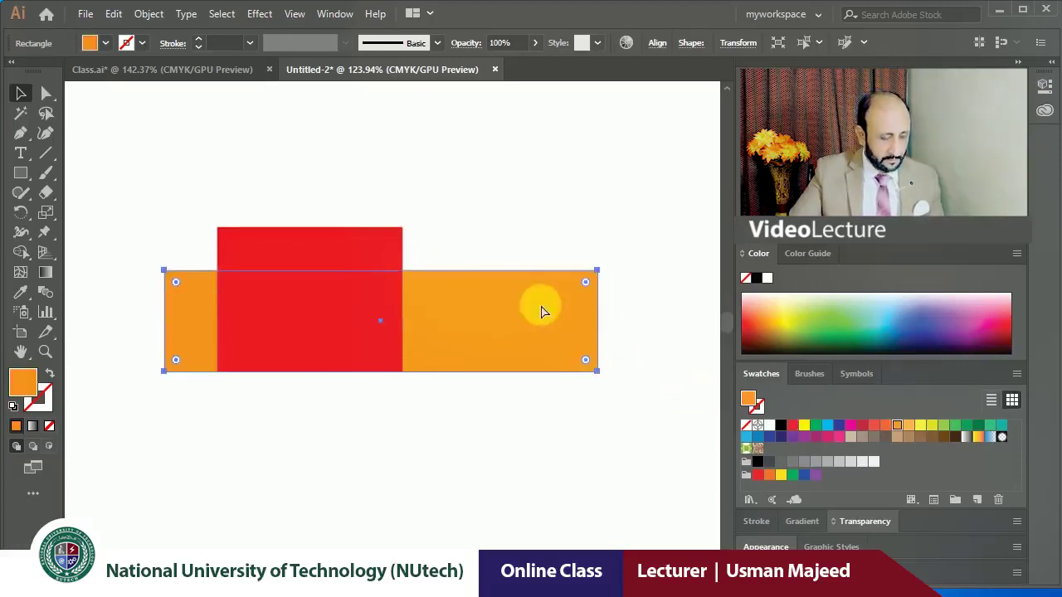
key(ctrl+alt+bracketright)
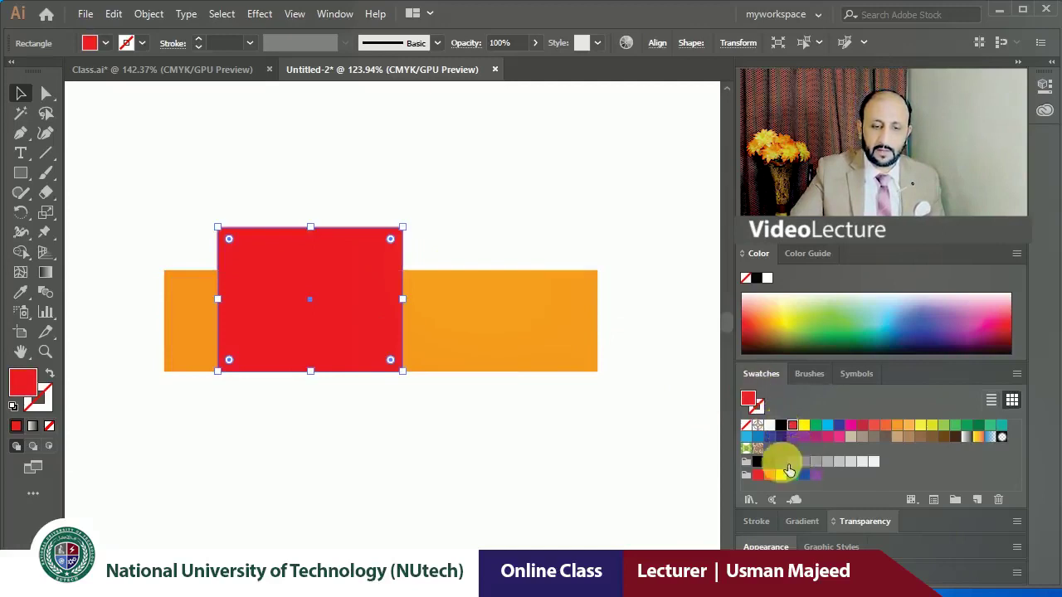
click(785, 468)
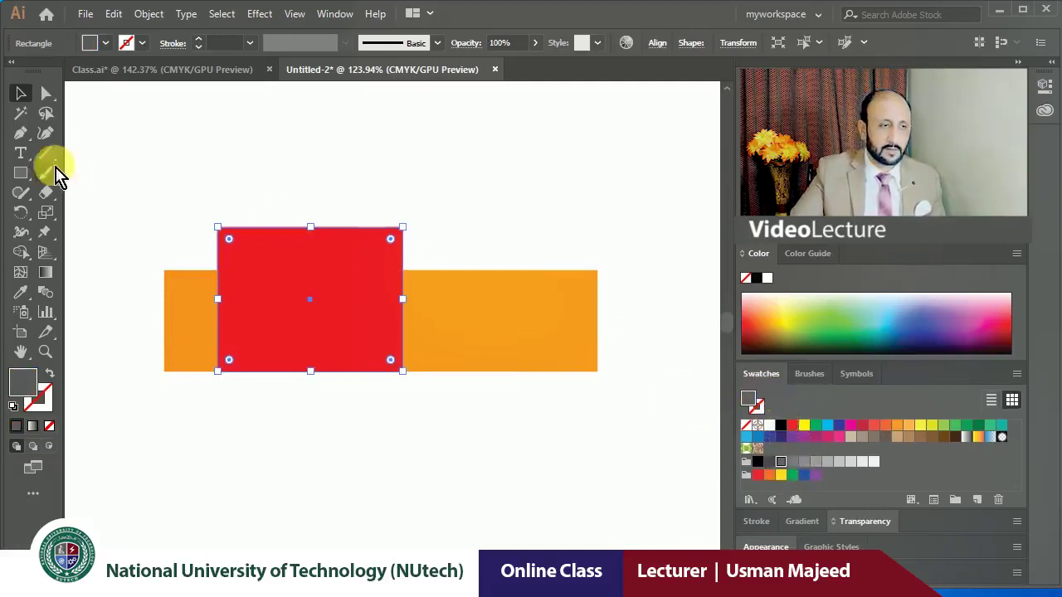
With the Direct Selection tool, drag the grey shape's corner right to slant it out.
click(48, 95)
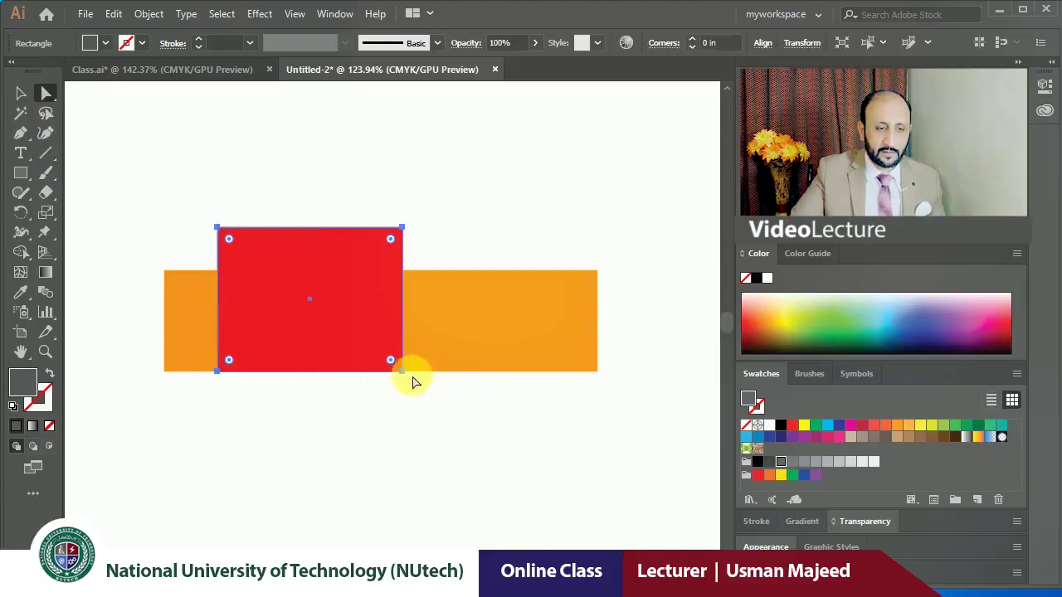
drag(401, 374, 446, 372)
key(ctrl+z)
Zoom in on the shapes, then select and delete the slanted grey sliver.
click(20, 93)
click(177, 125)
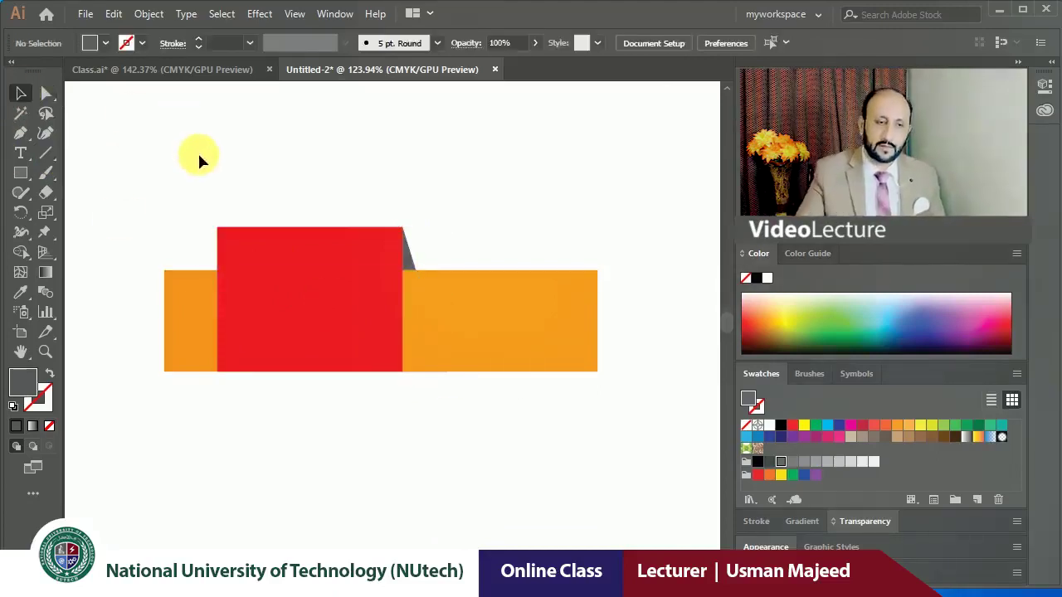
key(z)
drag(432, 316, 533, 399)
click(33, 93)
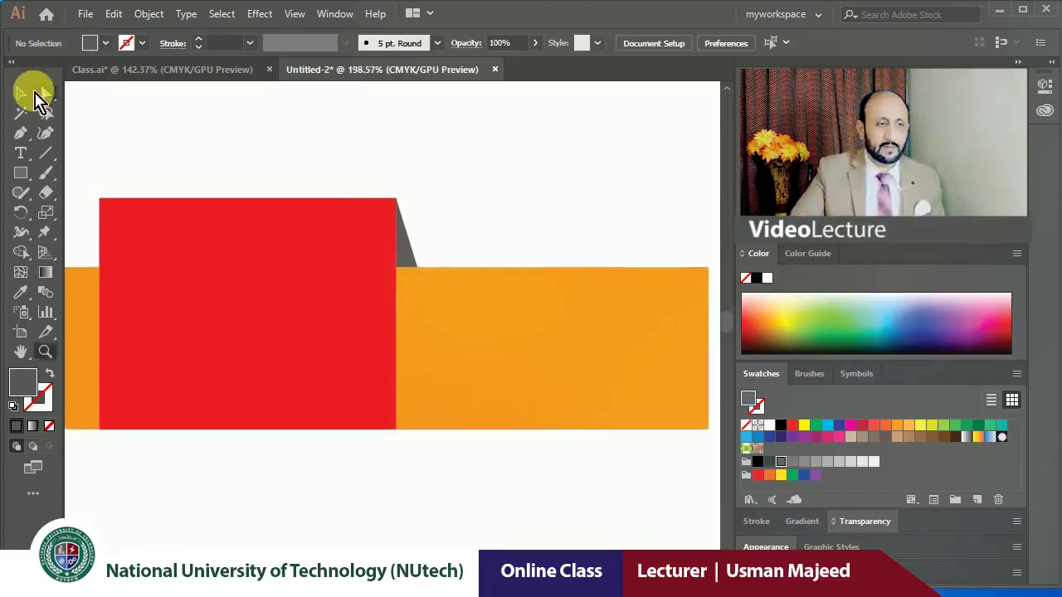
click(405, 247)
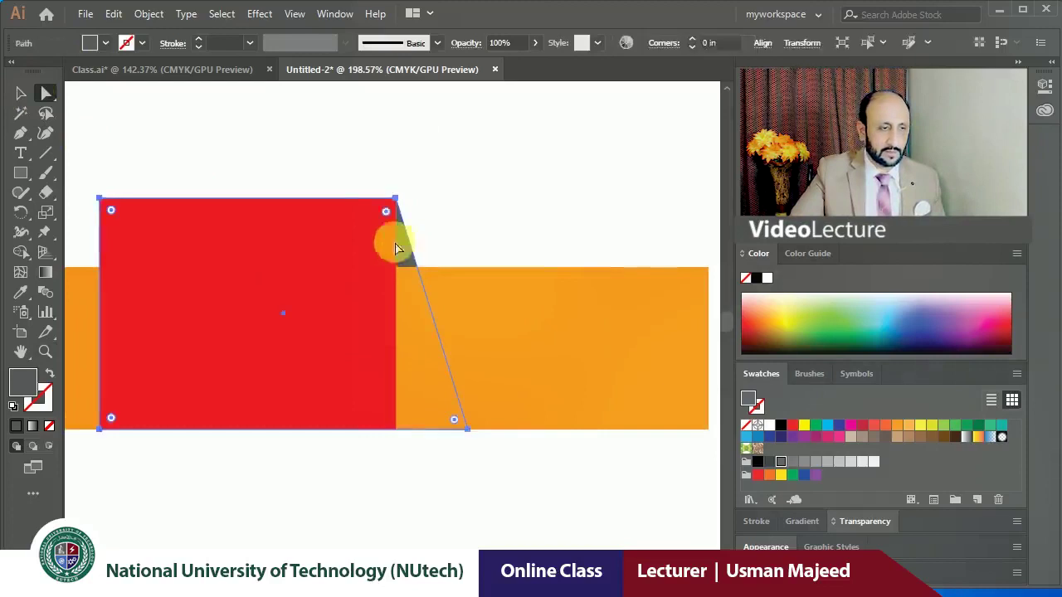
key(Delete)
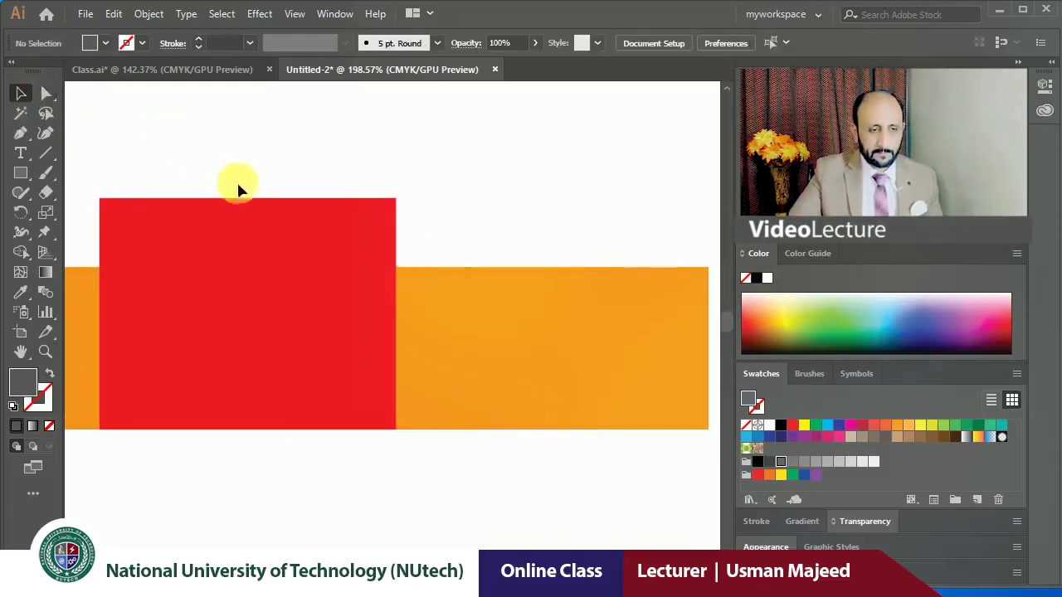
scroll(241, 203, down, 2)
scroll(292, 196, left, 2)
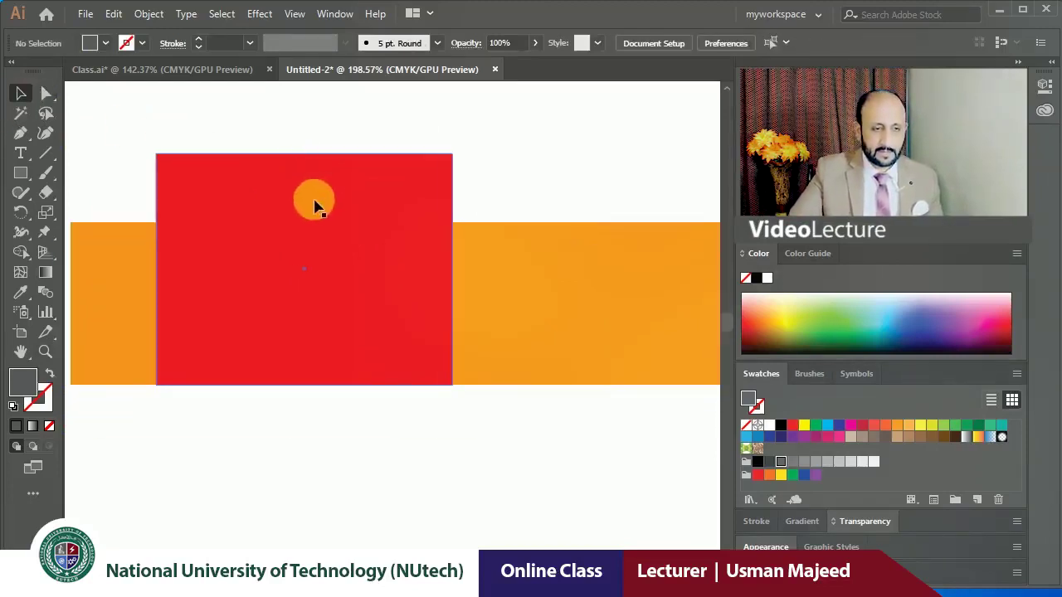
Resize the orange strip from its right side, ending about 3.19 in wide.
click(539, 269)
drag(552, 289, 465, 285)
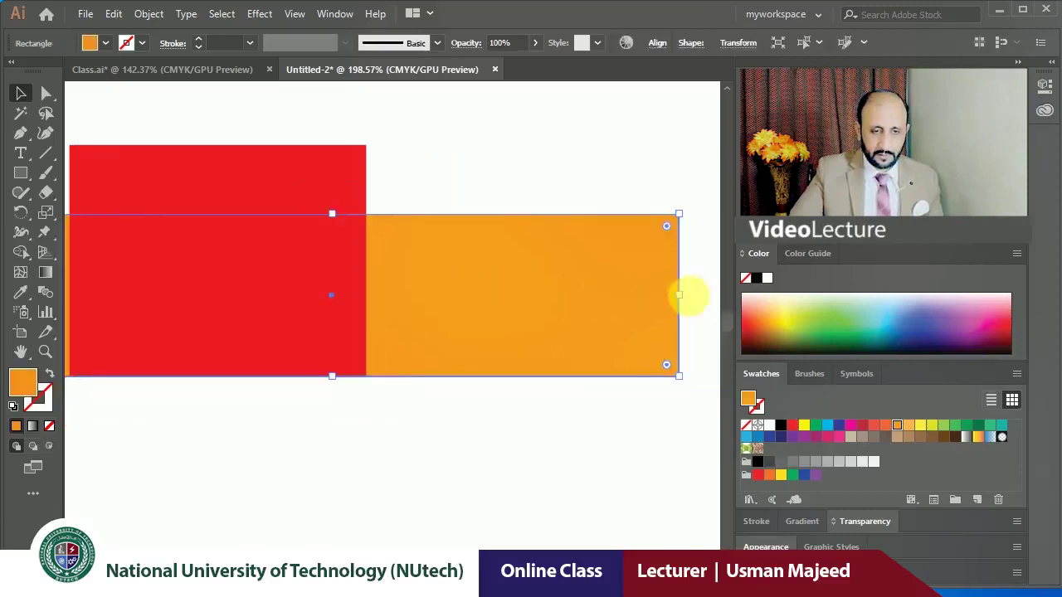
drag(682, 297, 496, 296)
scroll(517, 310, left, 2)
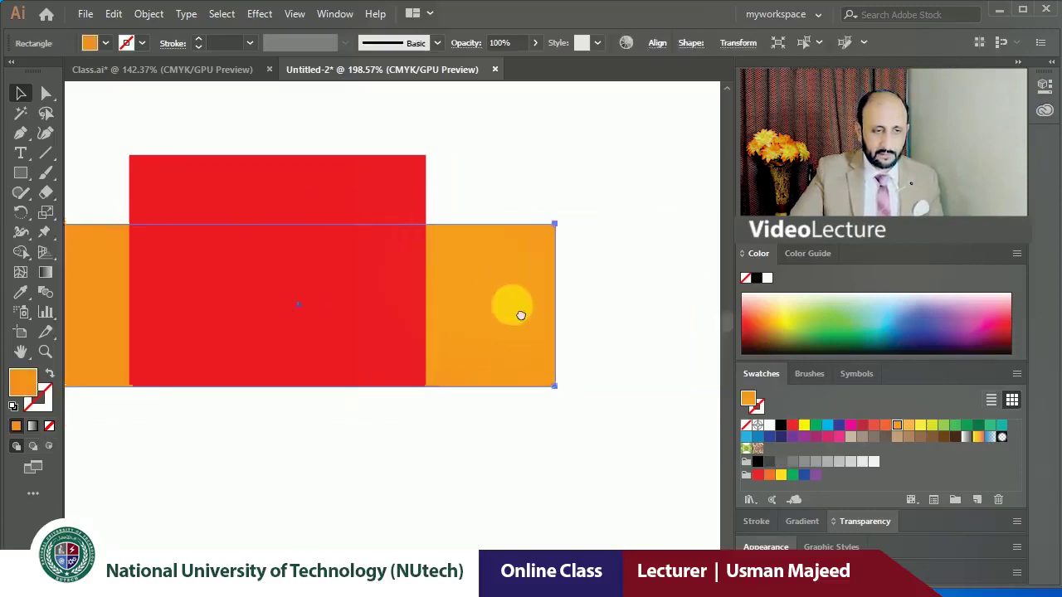
scroll(564, 310, left, 3)
mouse_move(645, 301)
mouse_down()
mouse_move(569, 290)
mouse_move(611, 302)
mouse_up()
click(617, 290)
click(544, 348)
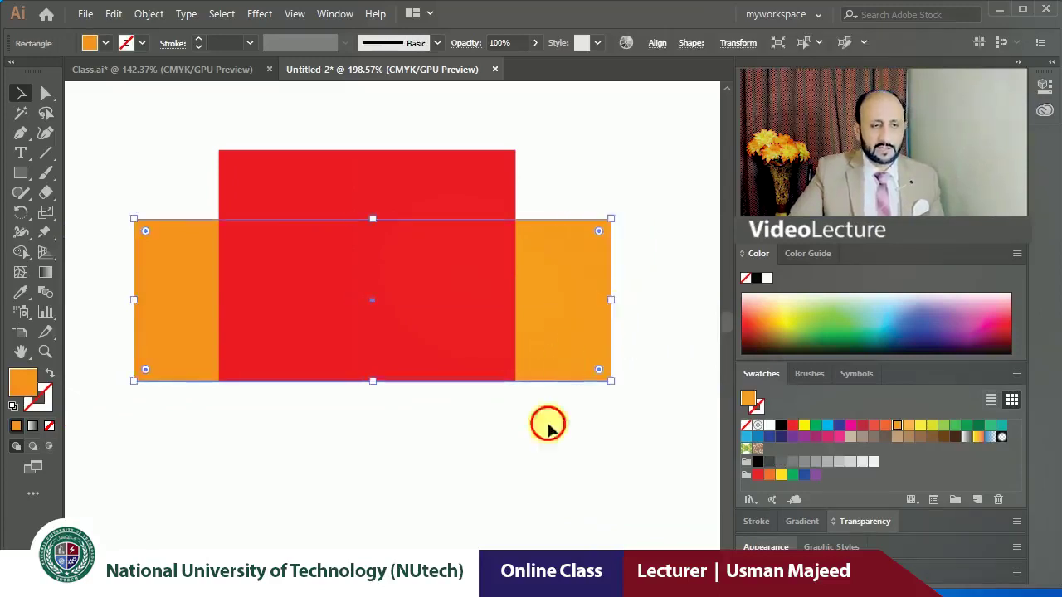
click(550, 422)
Move the red rectangle left so it sits centred over the orange strip.
click(437, 298)
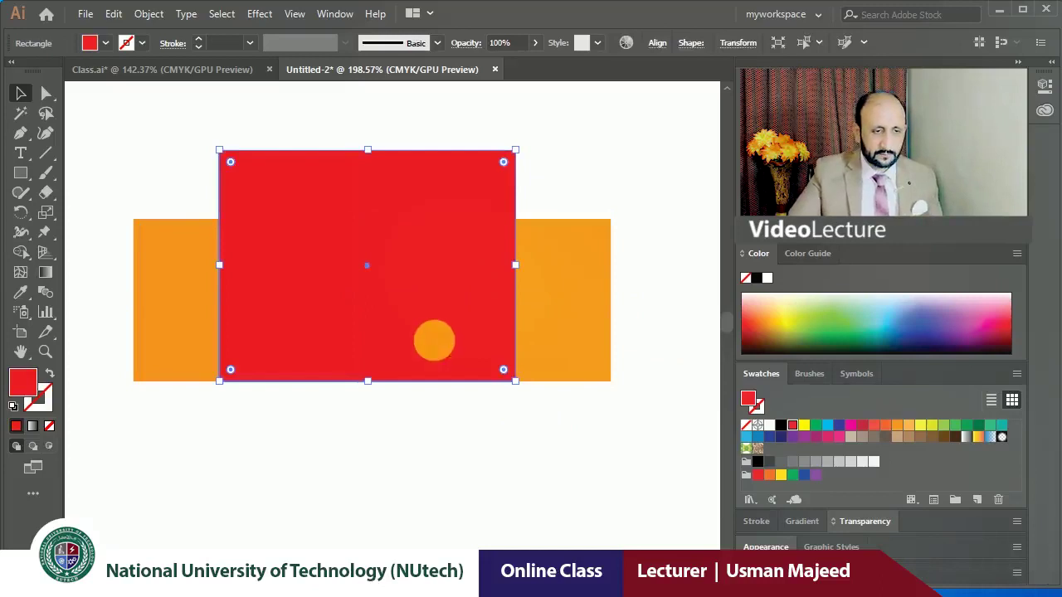
drag(421, 320, 401, 319)
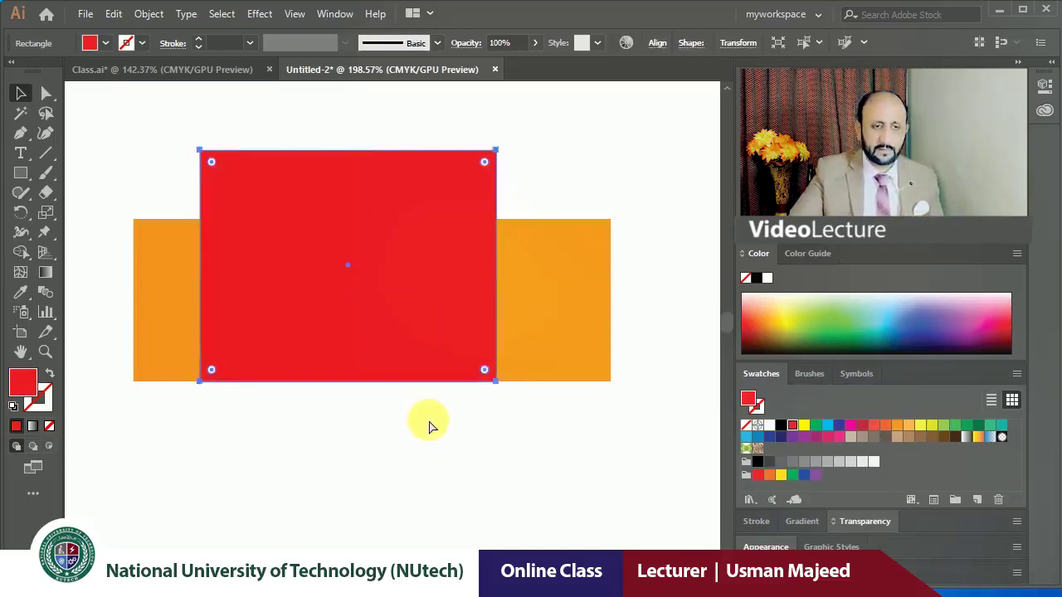
click(561, 275)
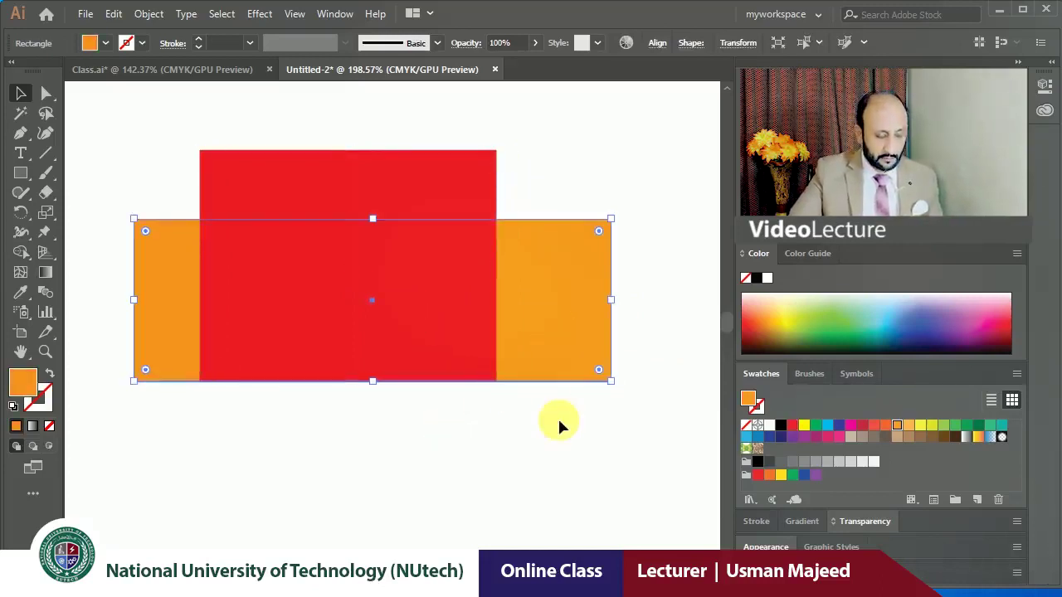
key(ctrl+shift+b)
Add a dark grey copy behind the red rectangle with its bottom-right corner pushed 0.3 in right.
key(ctrl+z)
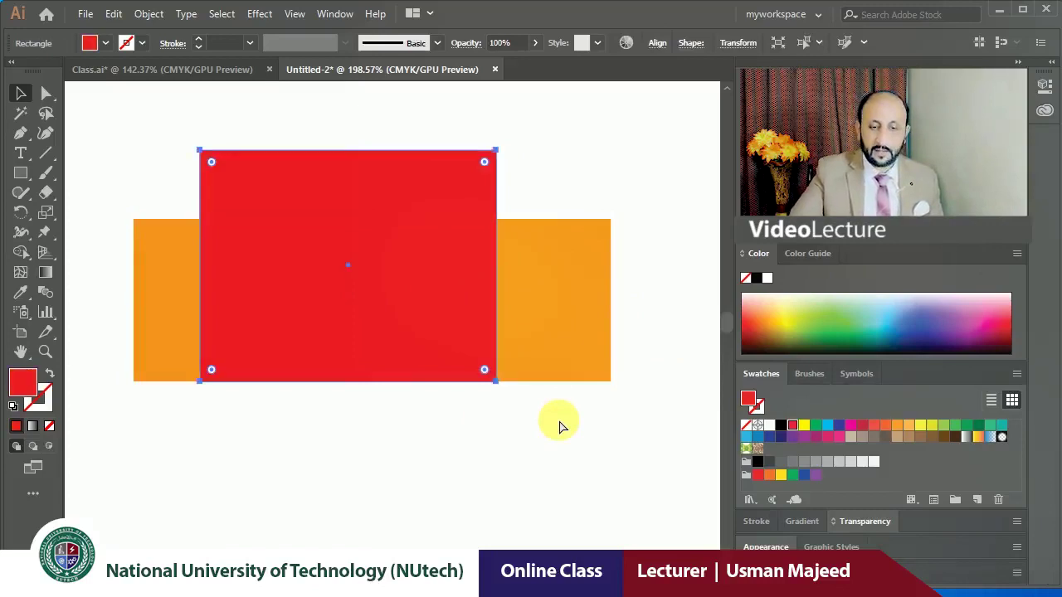
click(770, 463)
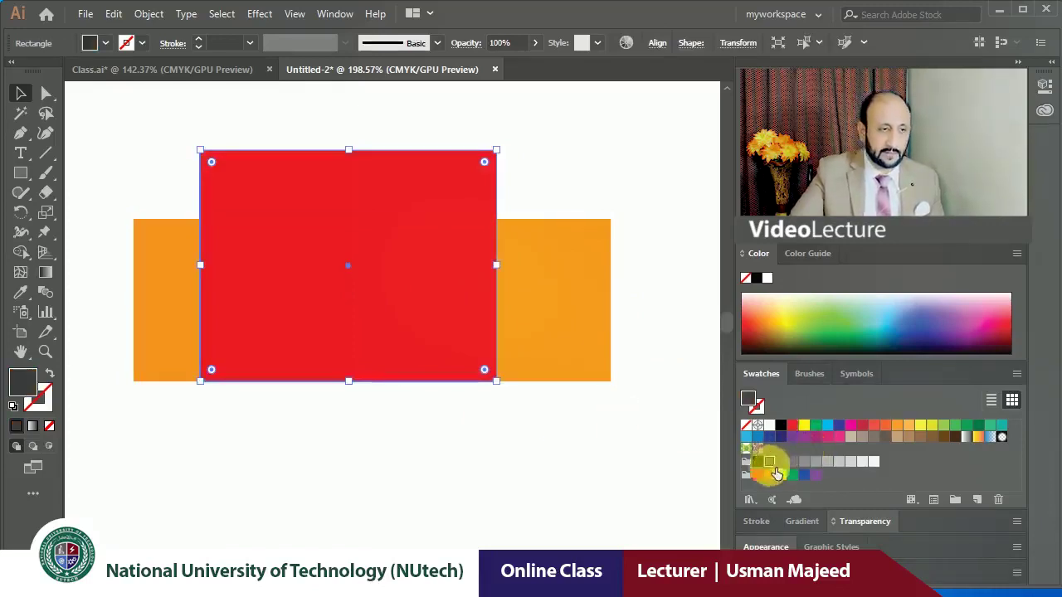
click(46, 113)
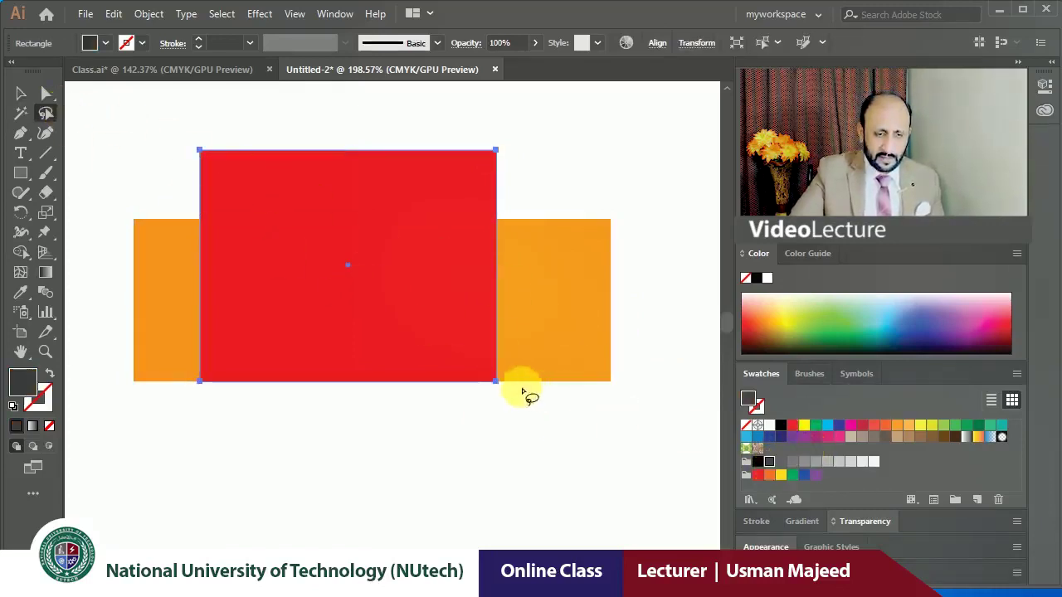
click(47, 95)
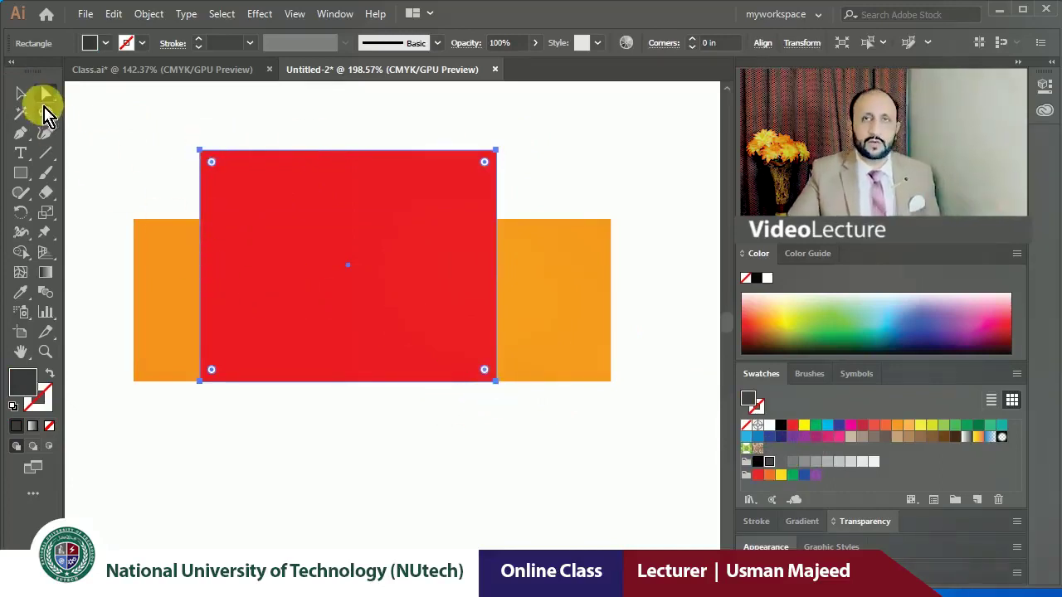
click(46, 93)
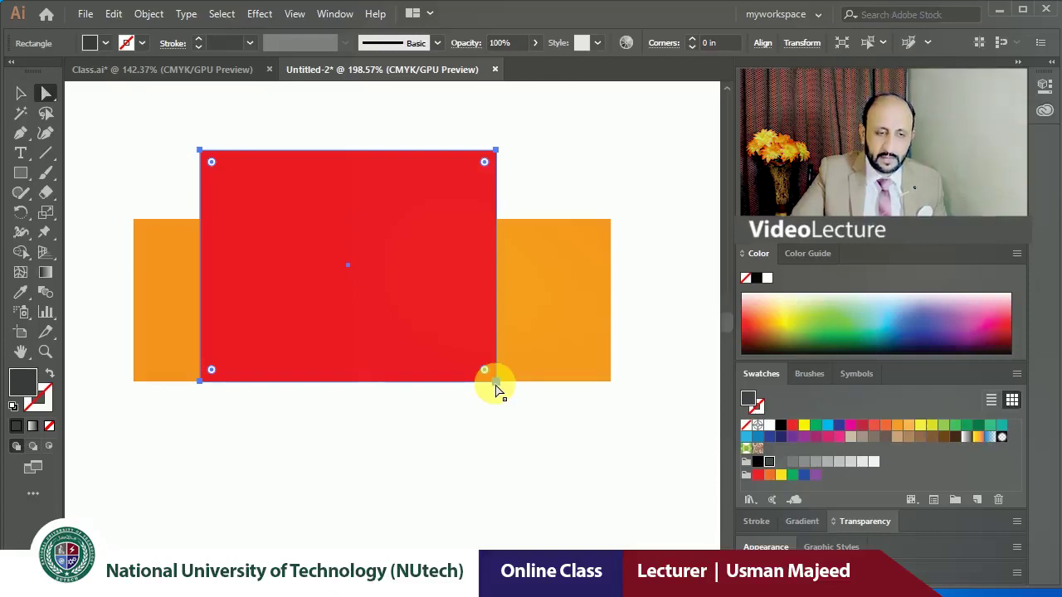
click(495, 383)
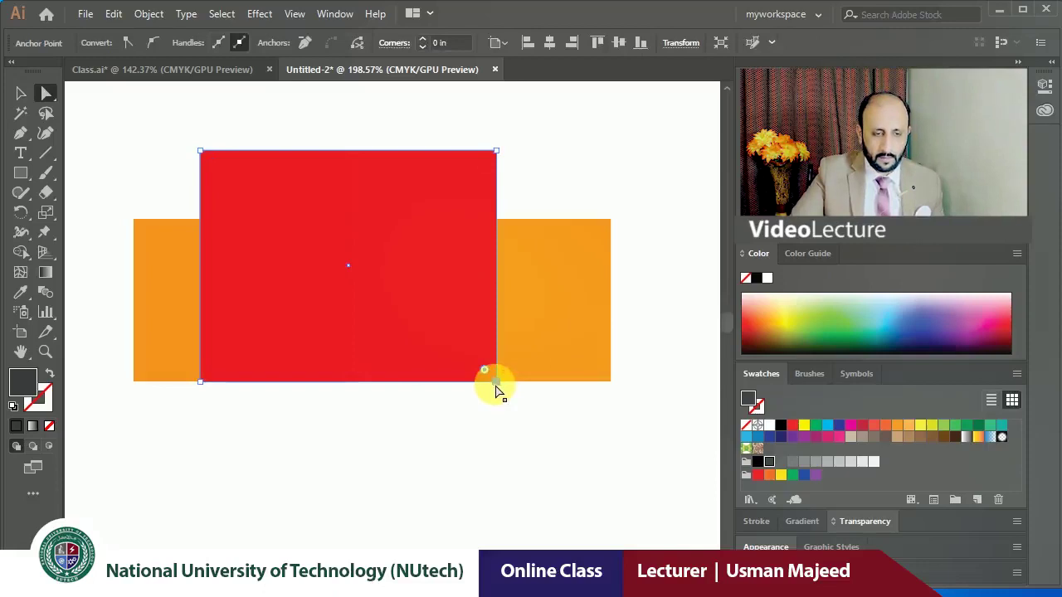
drag(496, 382, 564, 381)
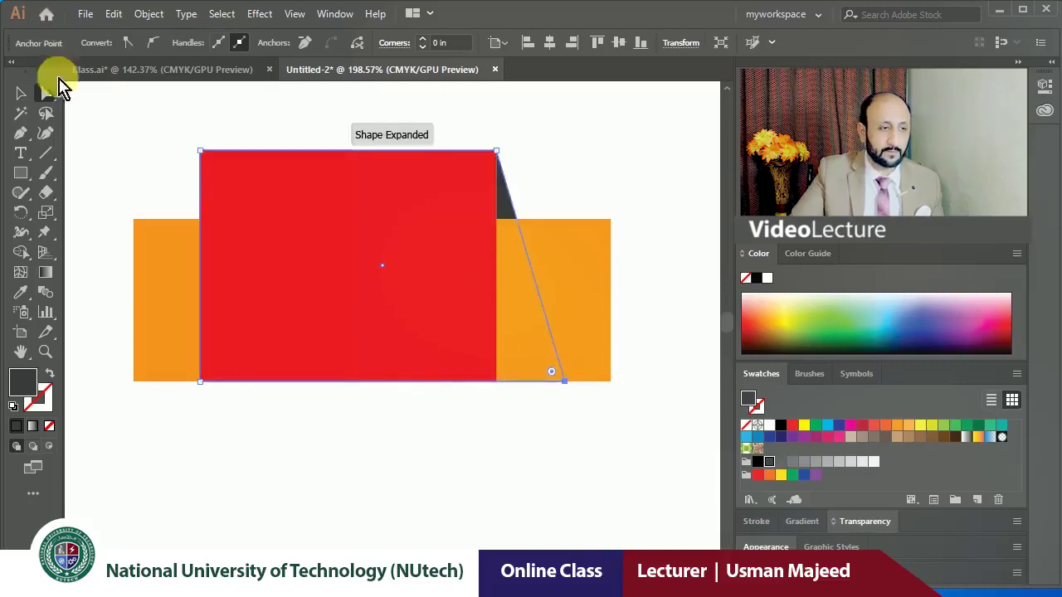
click(21, 93)
click(115, 99)
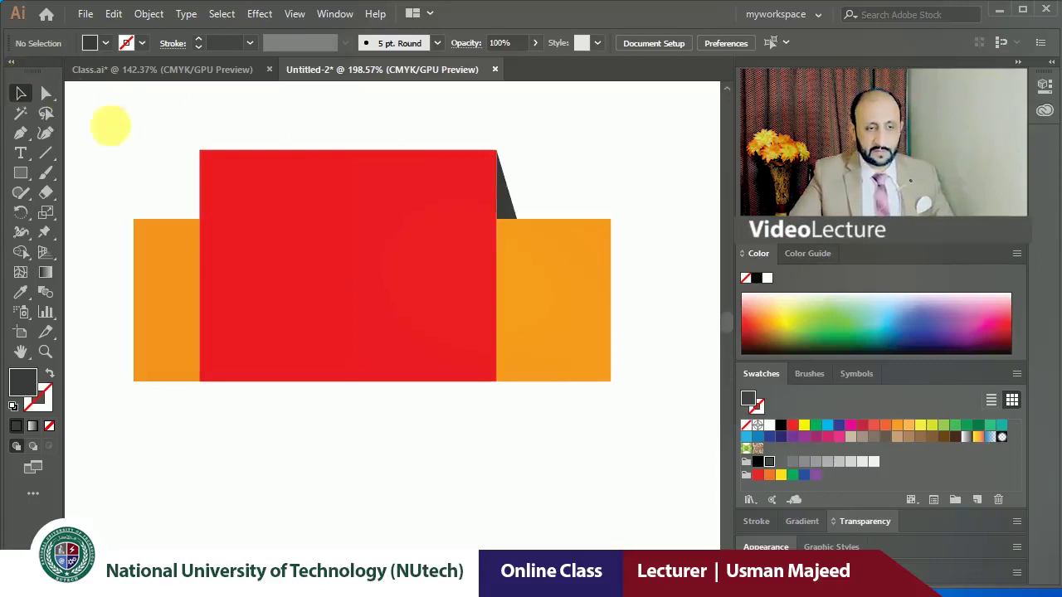
Delete the grey wedge and reposition a dark grey rectangle behind the red one.
click(507, 199)
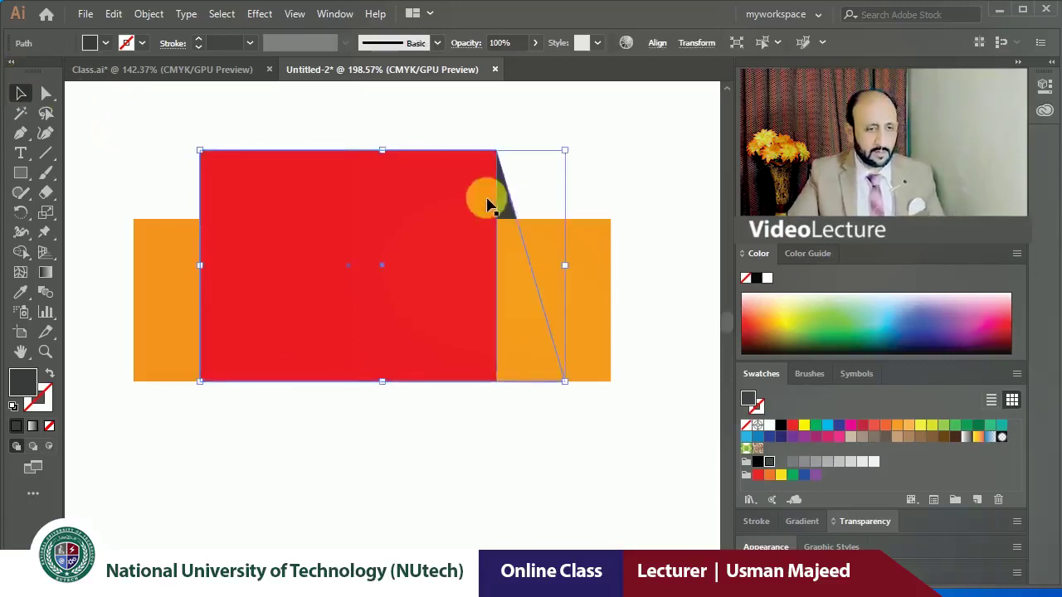
key(Delete)
click(445, 204)
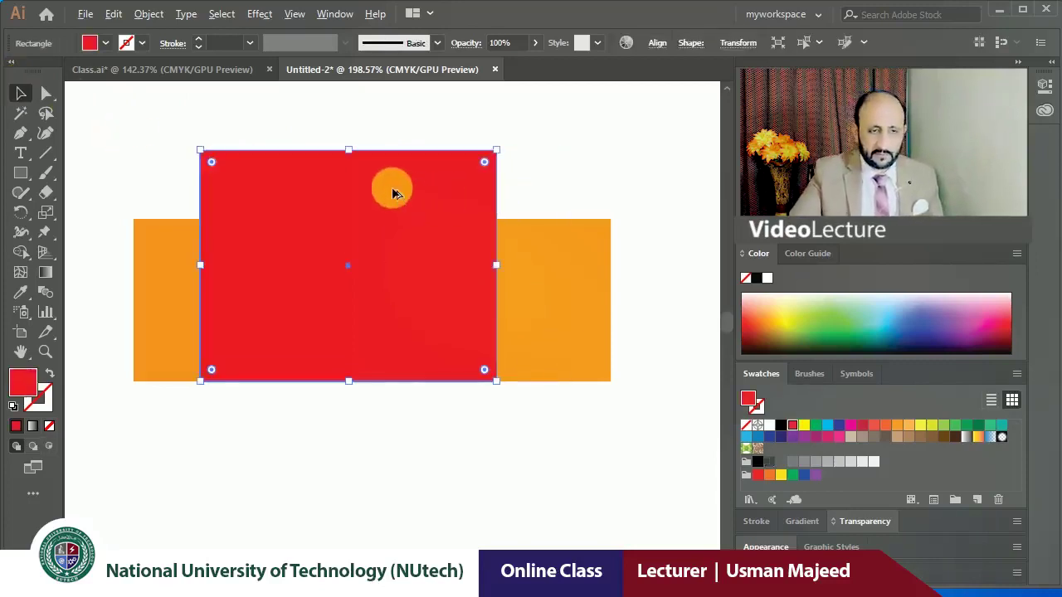
drag(392, 187, 442, 221)
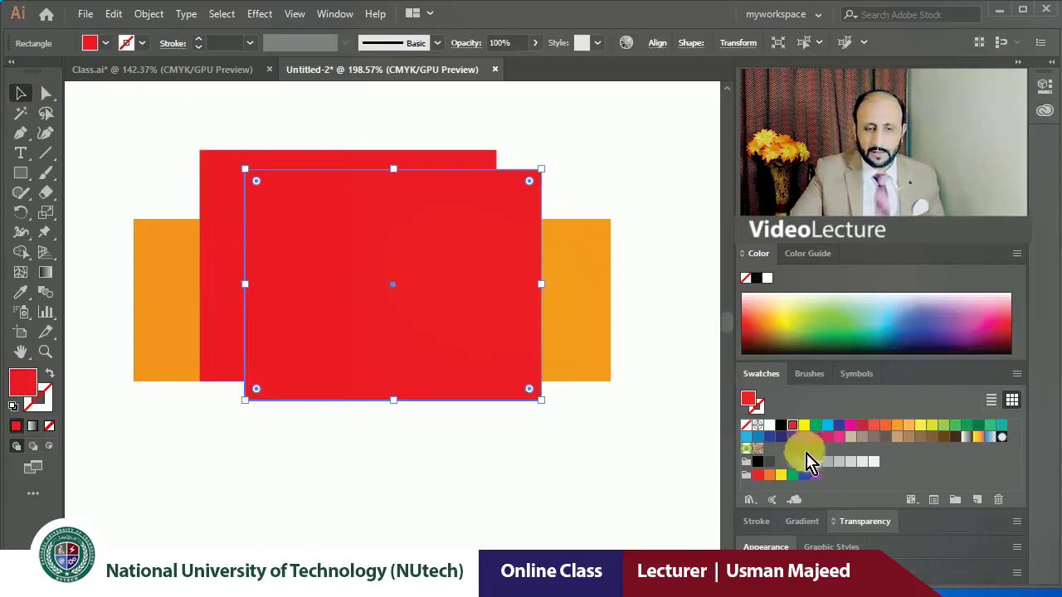
click(784, 465)
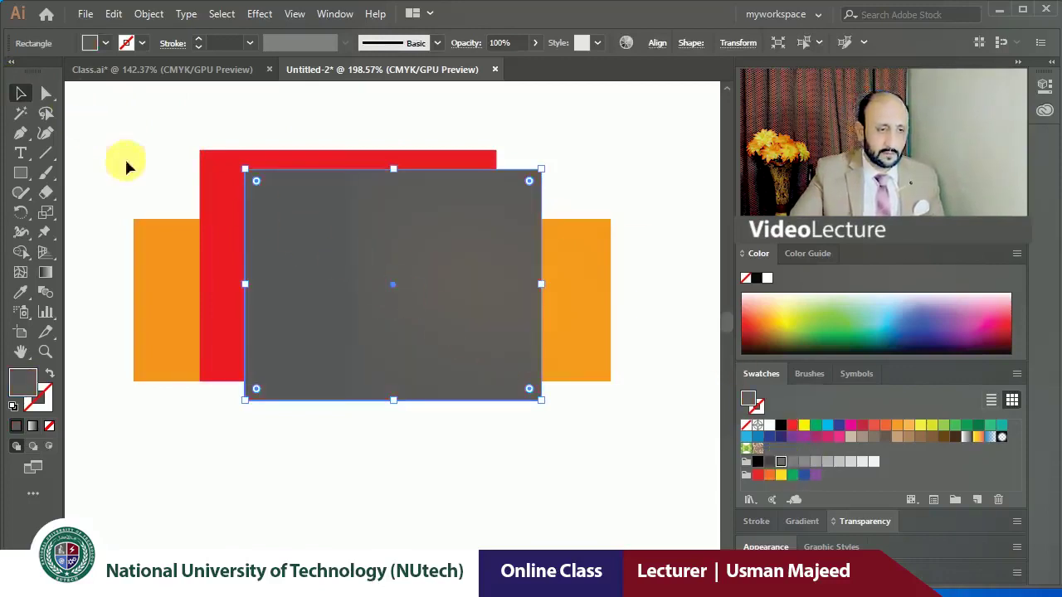
drag(305, 227, 269, 214)
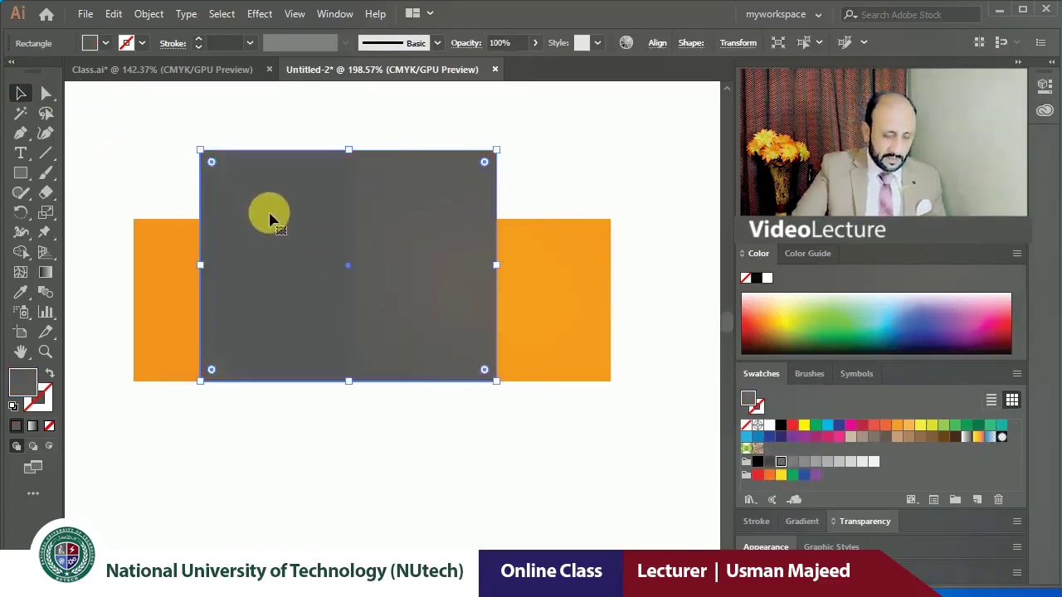
Push the grey shape's bottom-right corner 0.24 in right, then deselect.
click(45, 94)
mouse_move(496, 381)
mouse_down()
mouse_move(535, 395)
mouse_move(540, 383)
mouse_up()
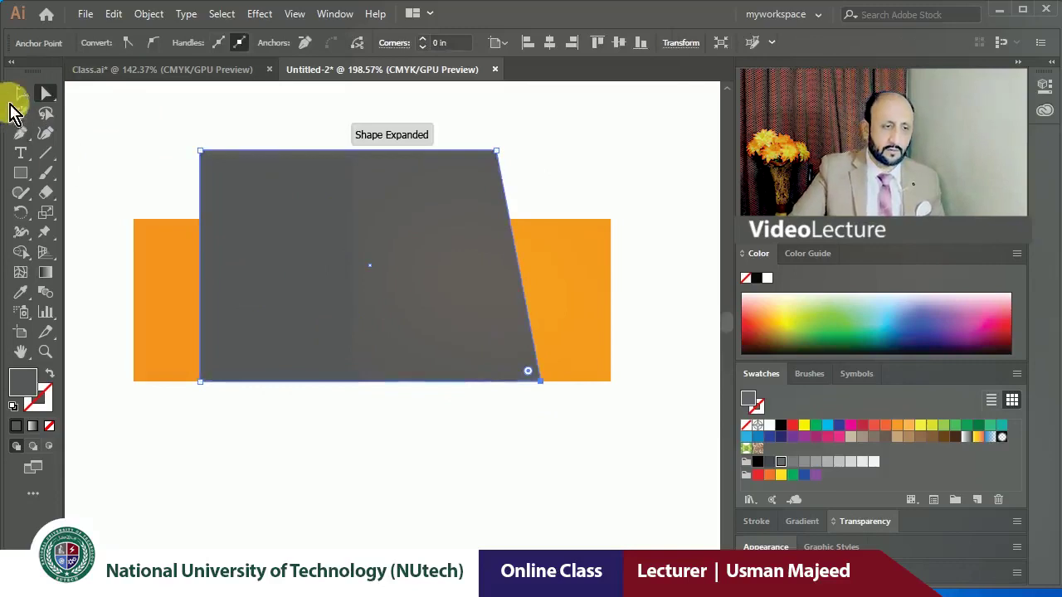
click(20, 94)
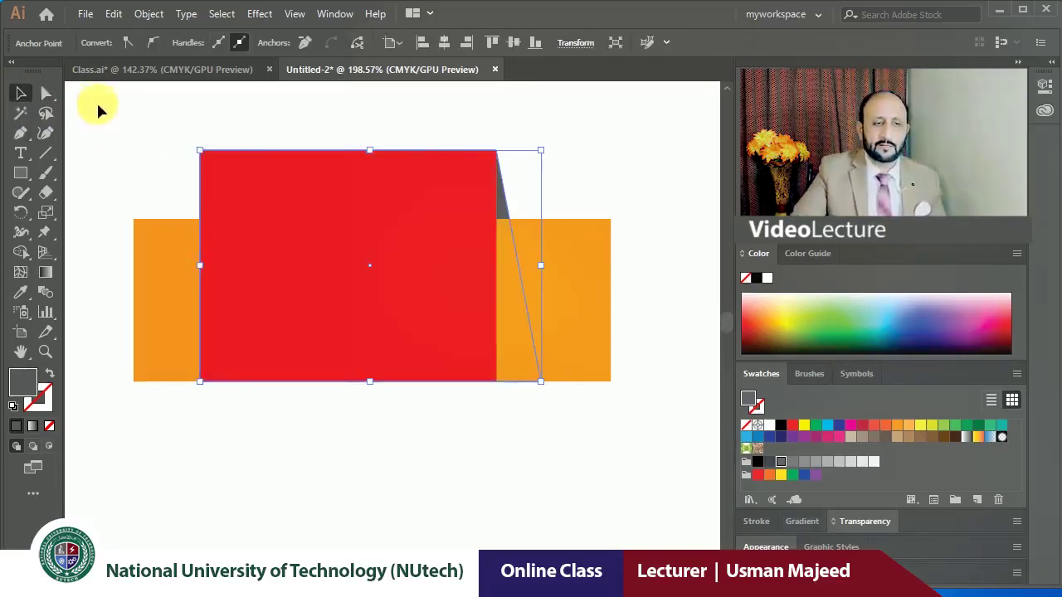
click(122, 137)
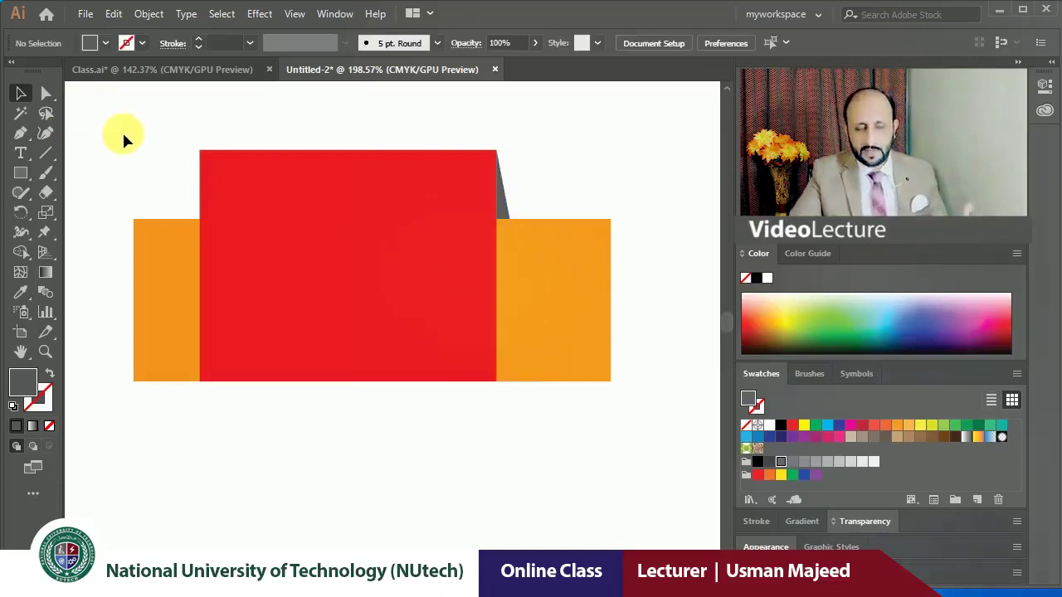
Delete the new grey wedge and select the red and orange rectangles together.
click(509, 213)
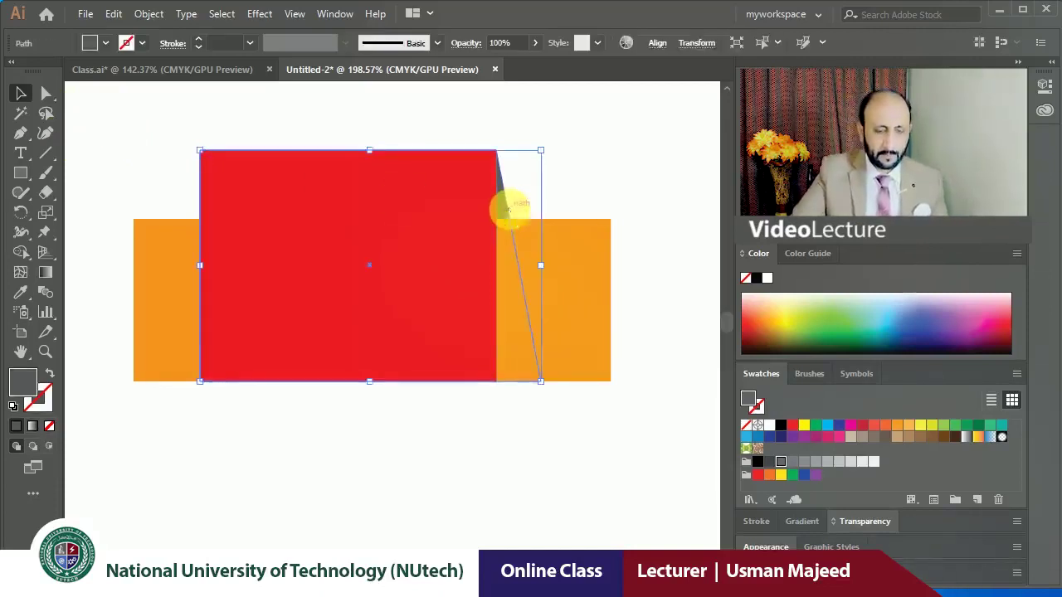
key(Delete)
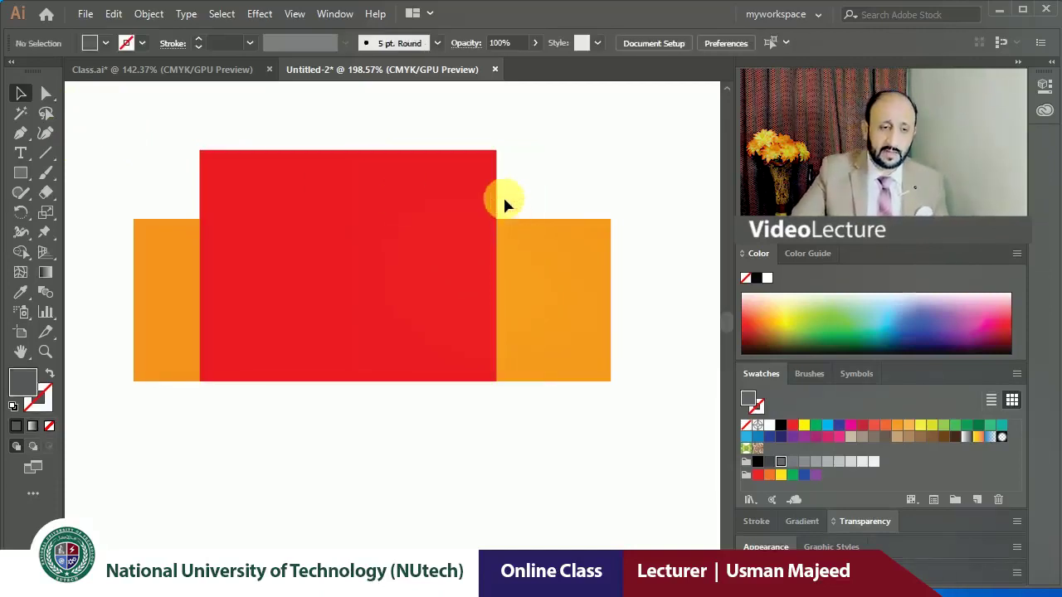
click(472, 203)
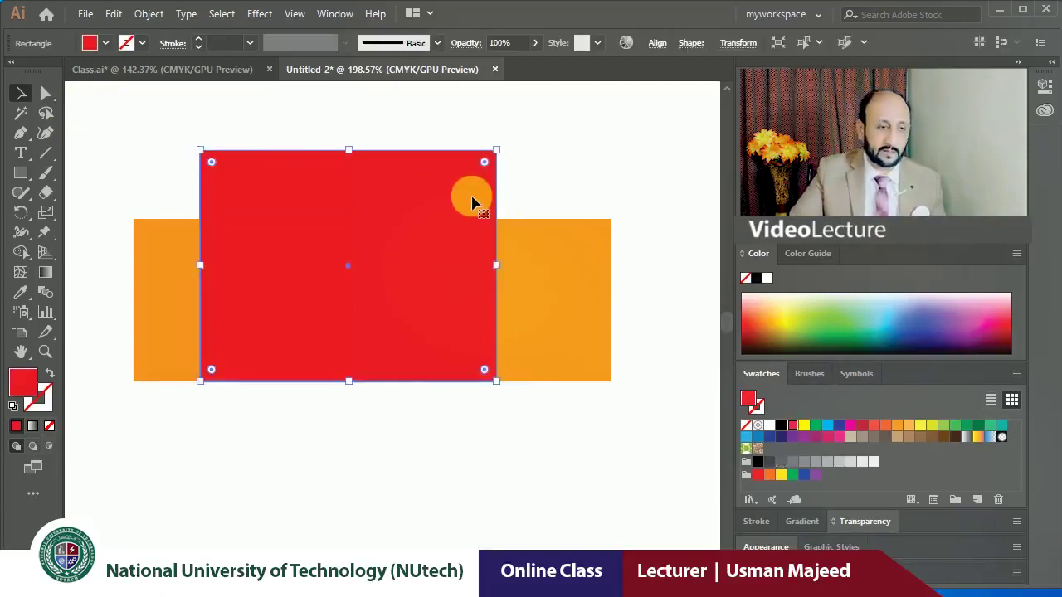
drag(372, 111, 357, 164)
Delete both rectangles and draw a large circle about 1.87 in across.
drag(210, 424, 211, 426)
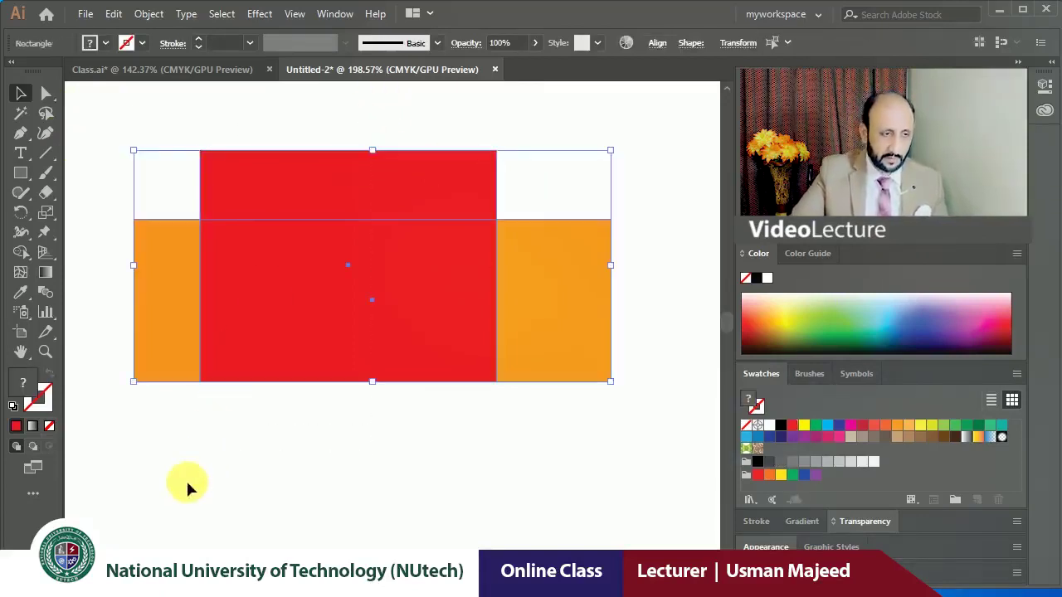
key(Delete)
click(21, 171)
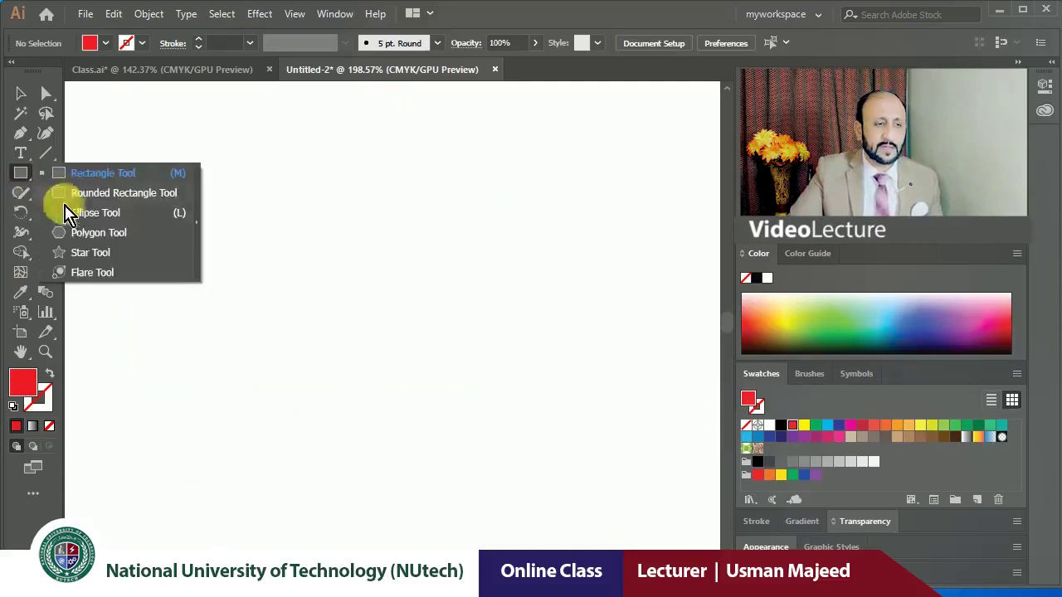
click(83, 211)
drag(207, 180, 509, 481)
click(22, 98)
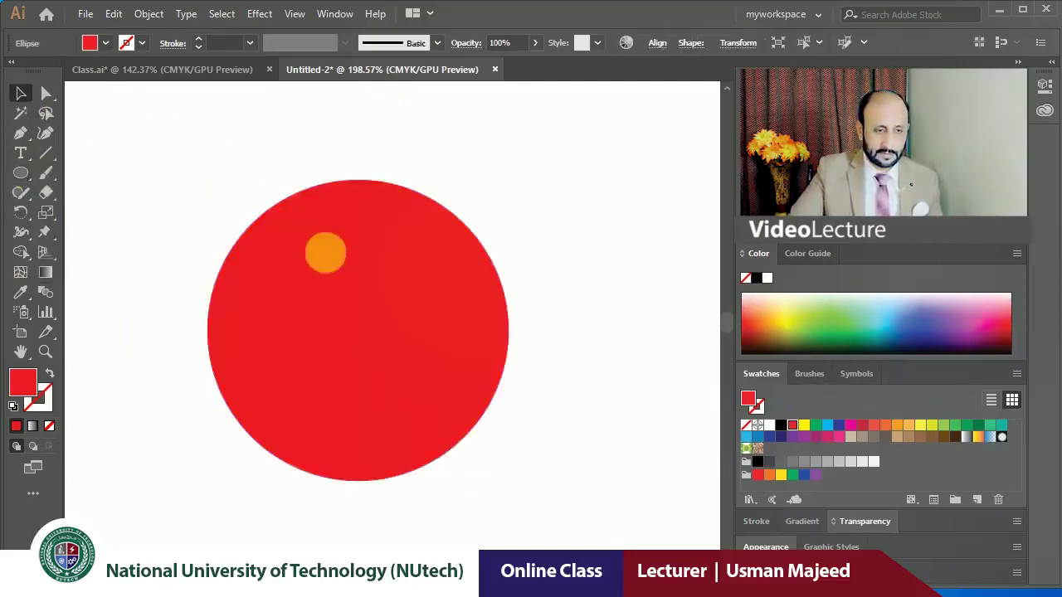
drag(324, 249, 324, 230)
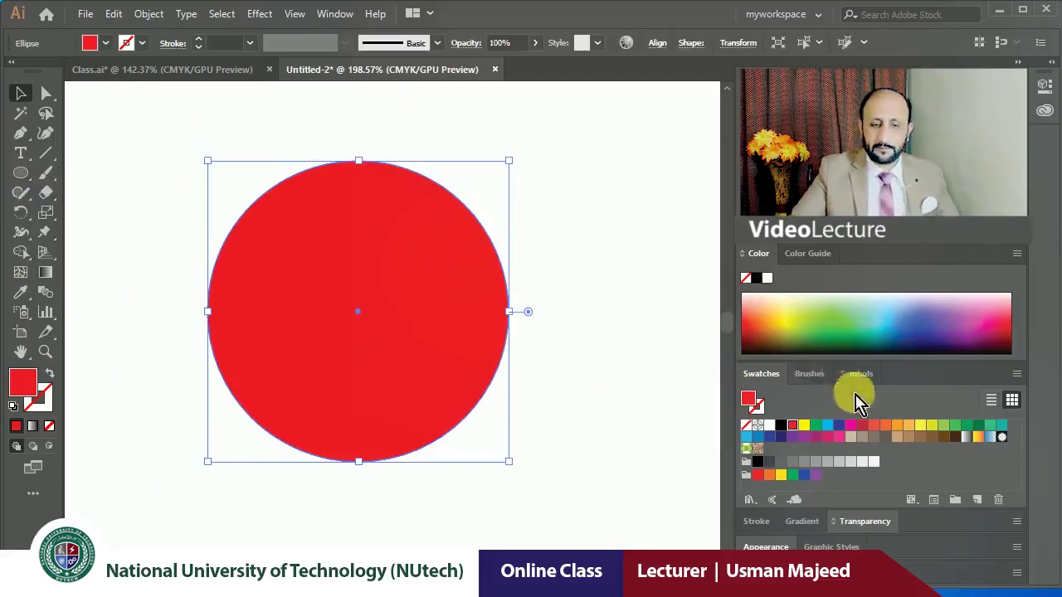
Recolour the circle blue, then orange.
click(827, 426)
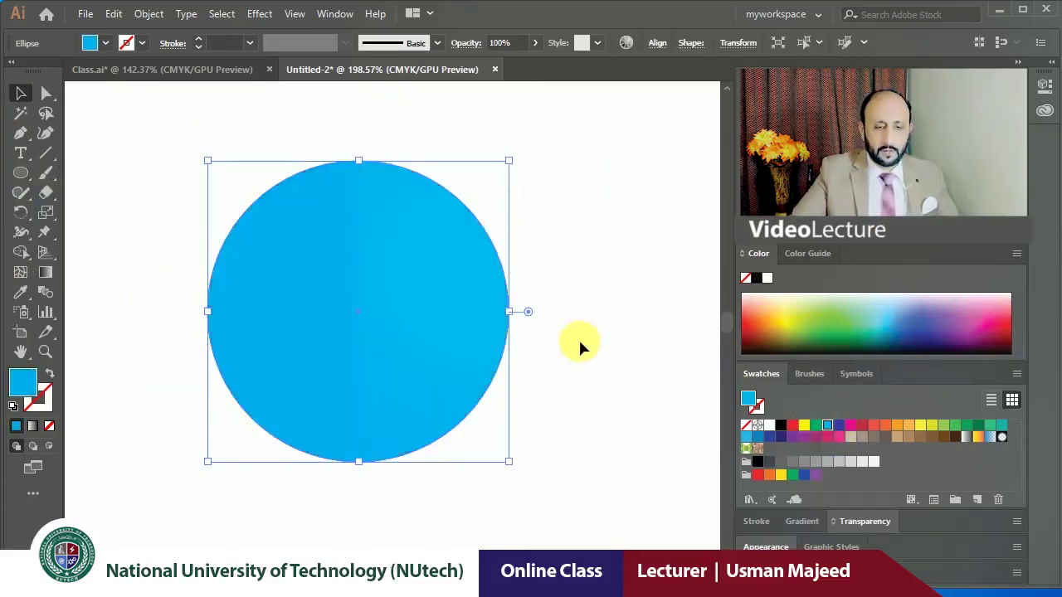
click(578, 338)
click(459, 330)
click(910, 425)
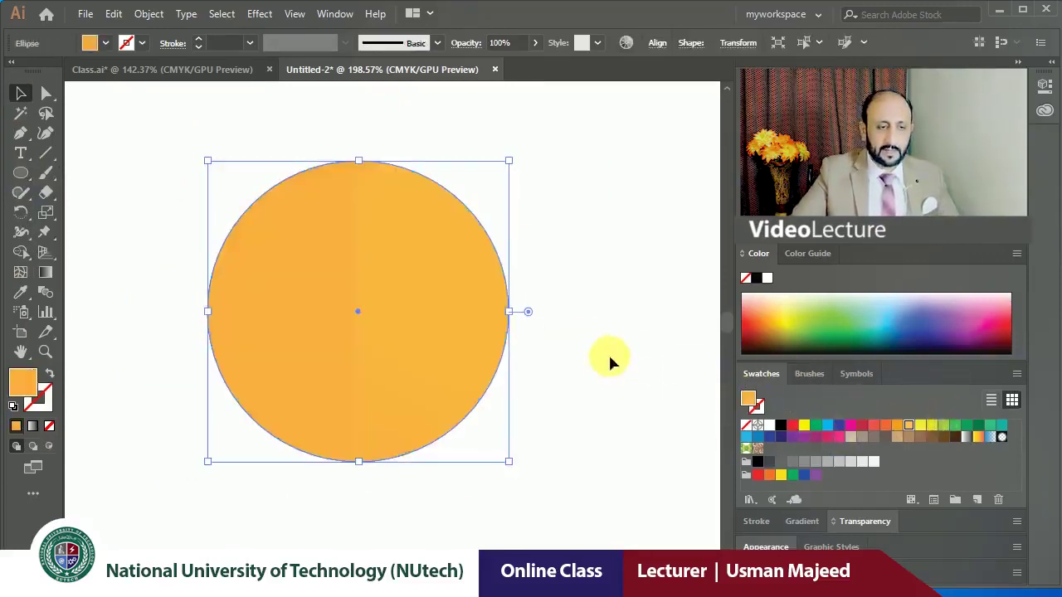
click(612, 360)
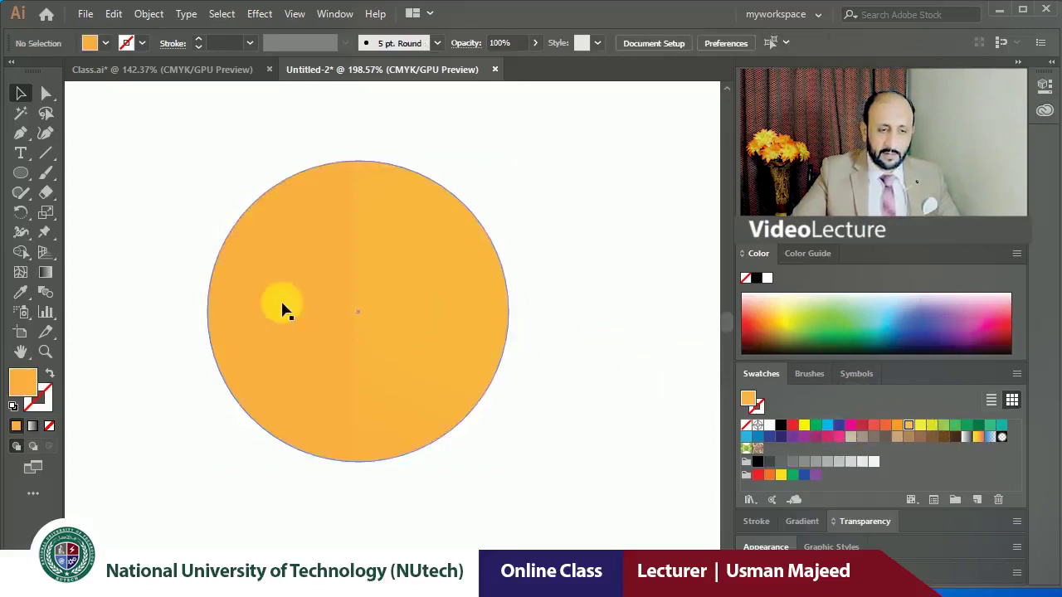
click(354, 324)
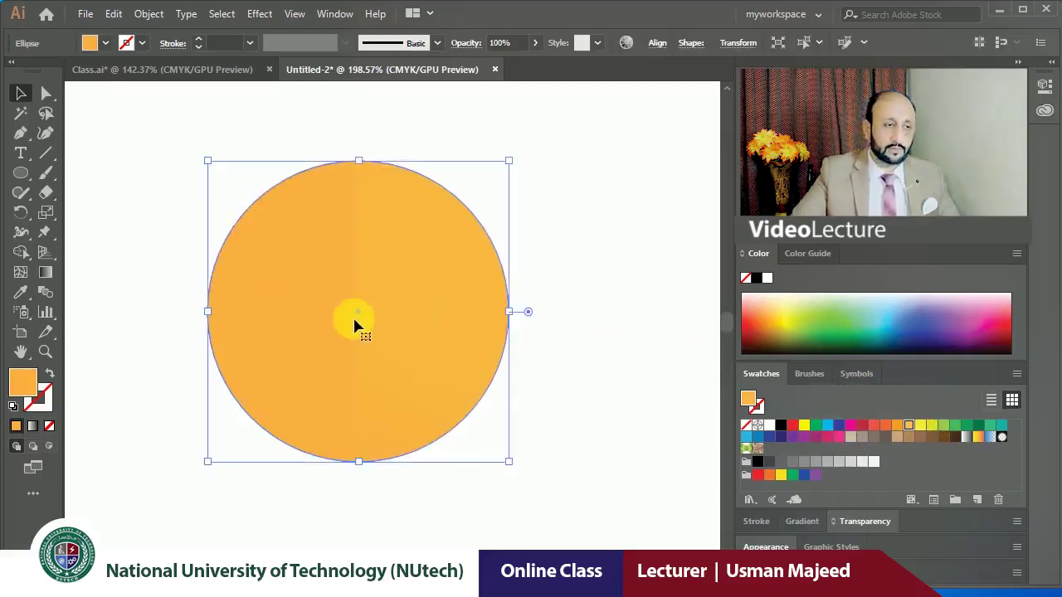
click(20, 173)
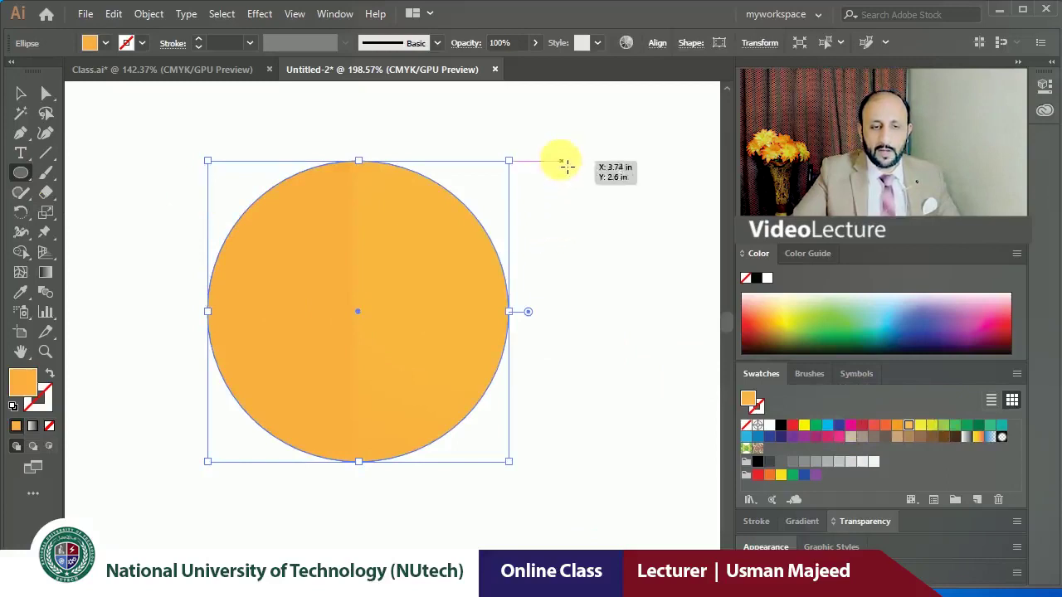
drag(560, 161, 682, 303)
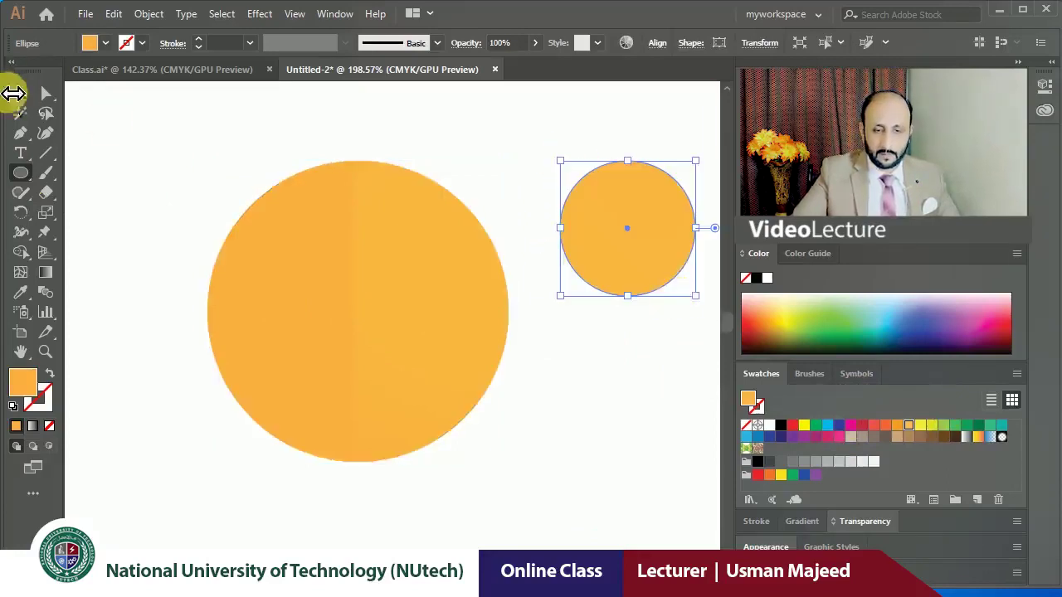
click(21, 93)
click(850, 425)
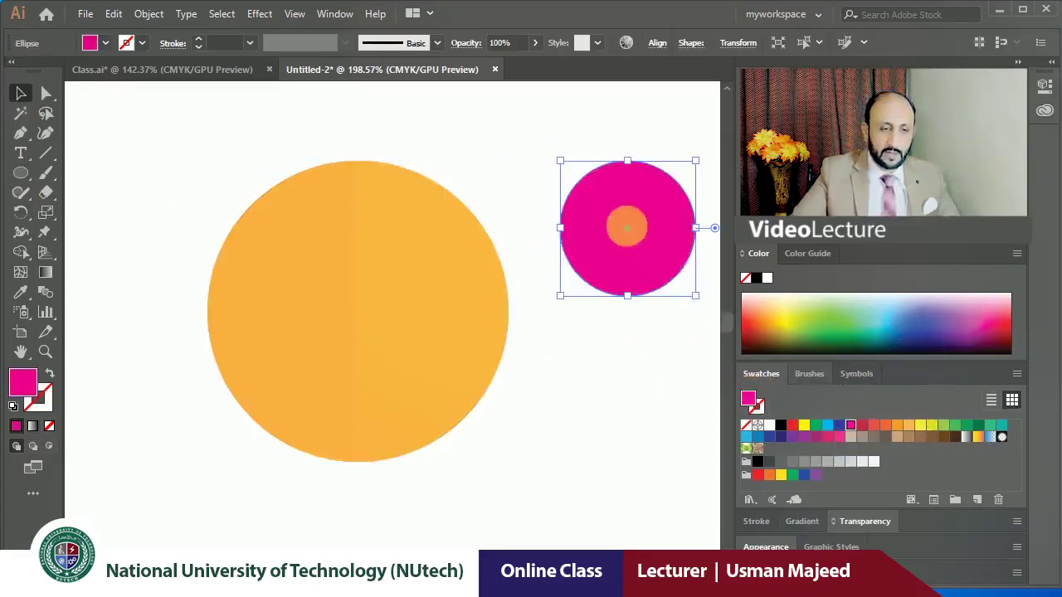
drag(626, 228, 356, 312)
click(571, 299)
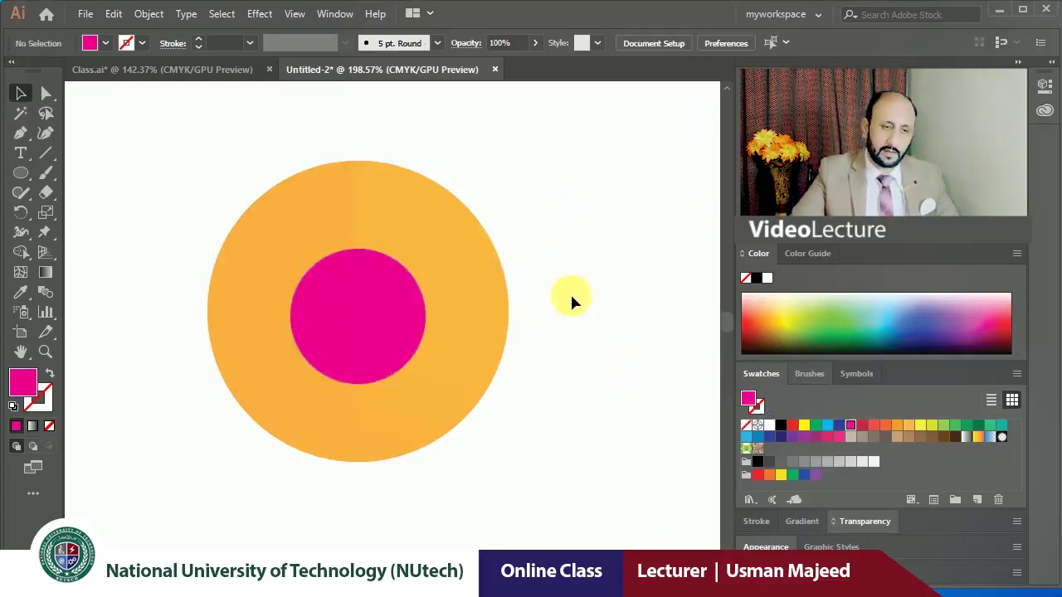
click(418, 308)
key(Delete)
click(395, 271)
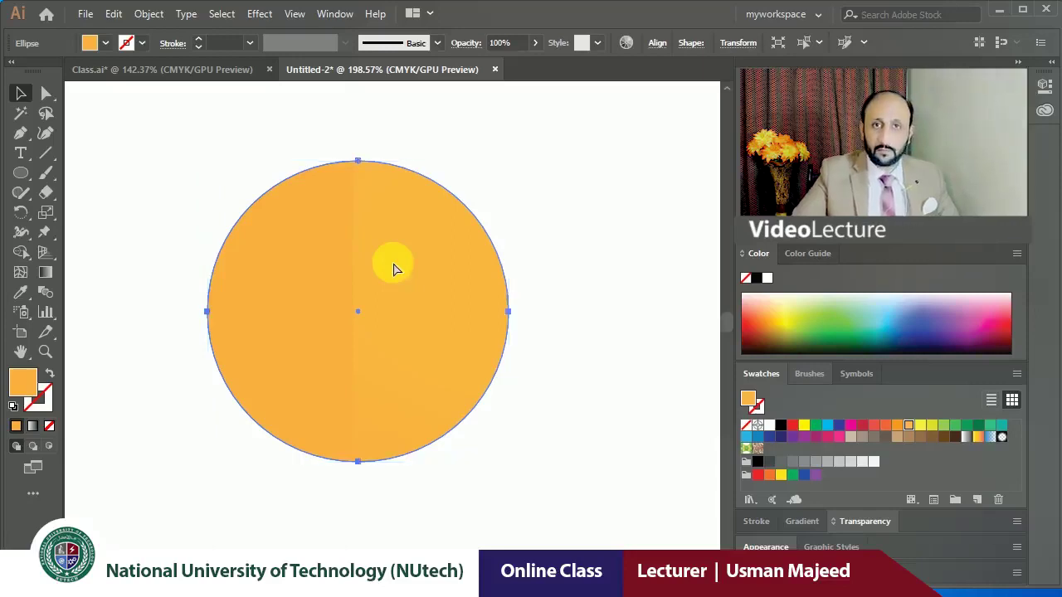
key(ctrl+shift+b)
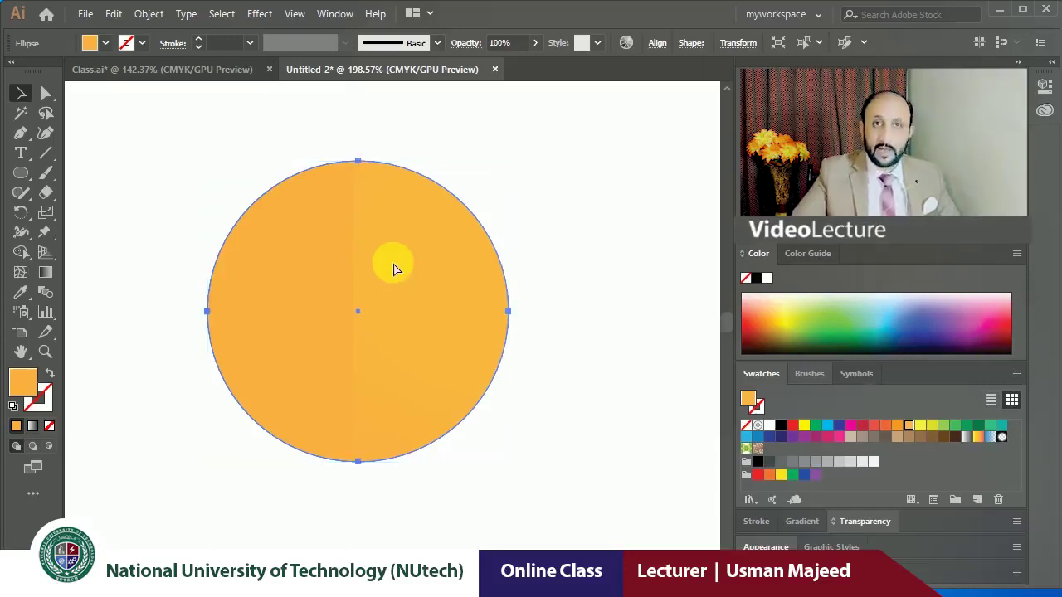
key(ctrl+shift+b)
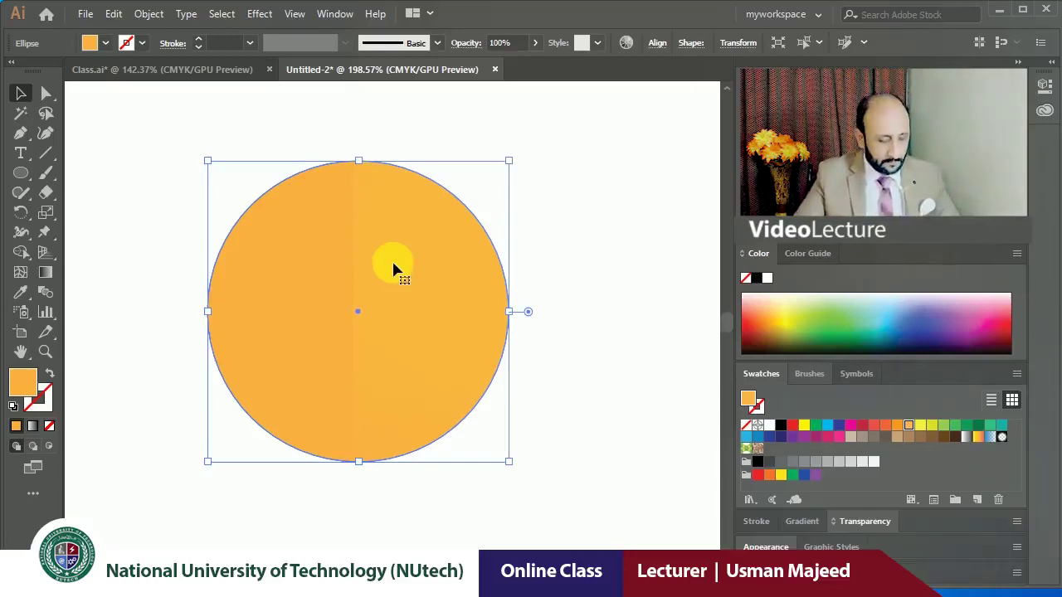
key(ctrl+shift+b)
key(ctrl+shift+b)
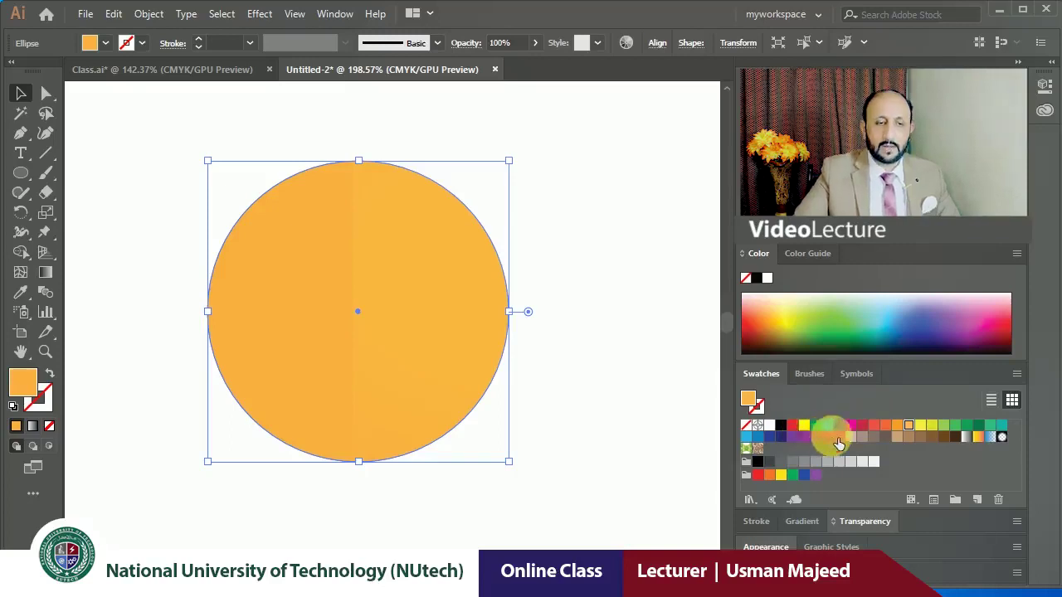
click(827, 436)
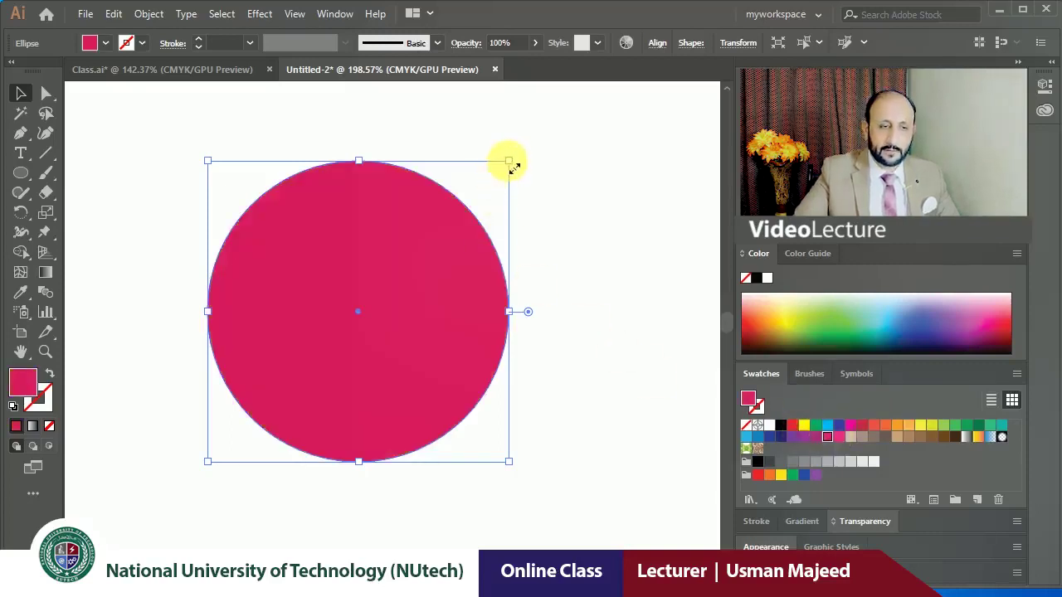
drag(513, 169, 461, 209)
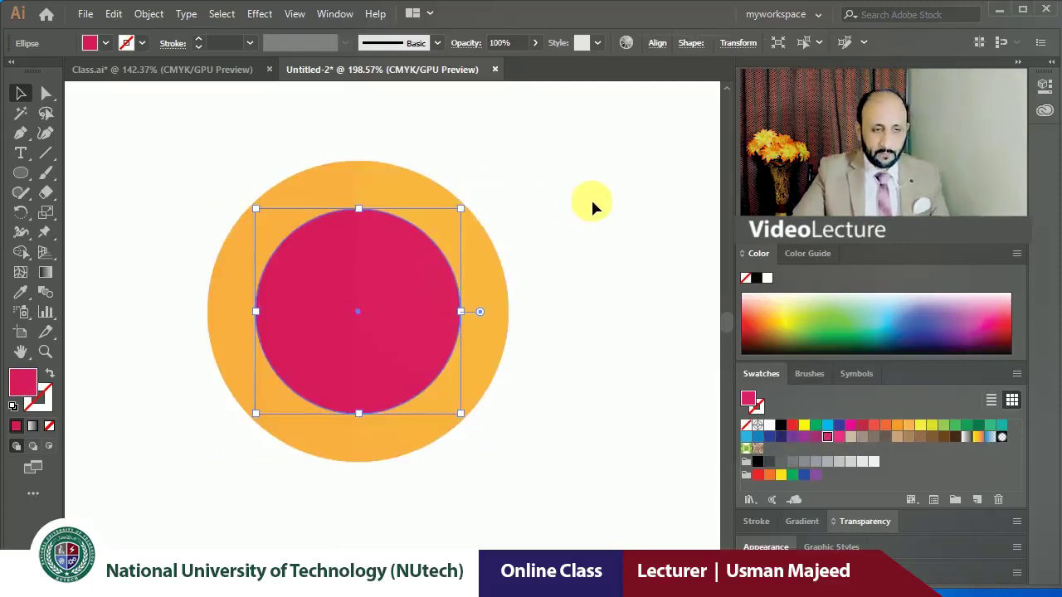
click(590, 206)
click(367, 279)
key(Delete)
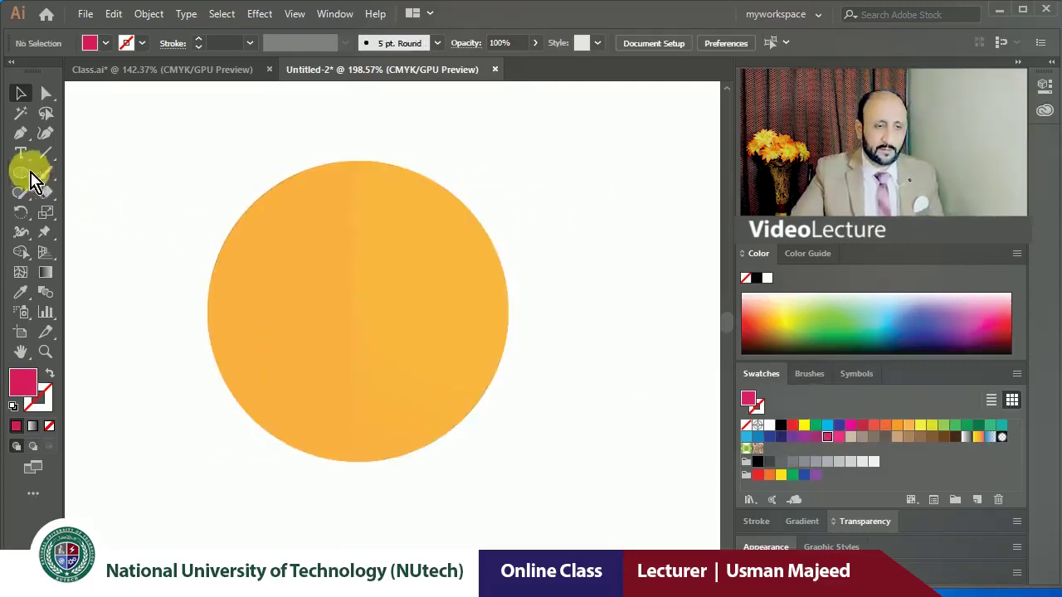
Draw a magenta circle from the orange circle's centre, then undo it.
click(21, 173)
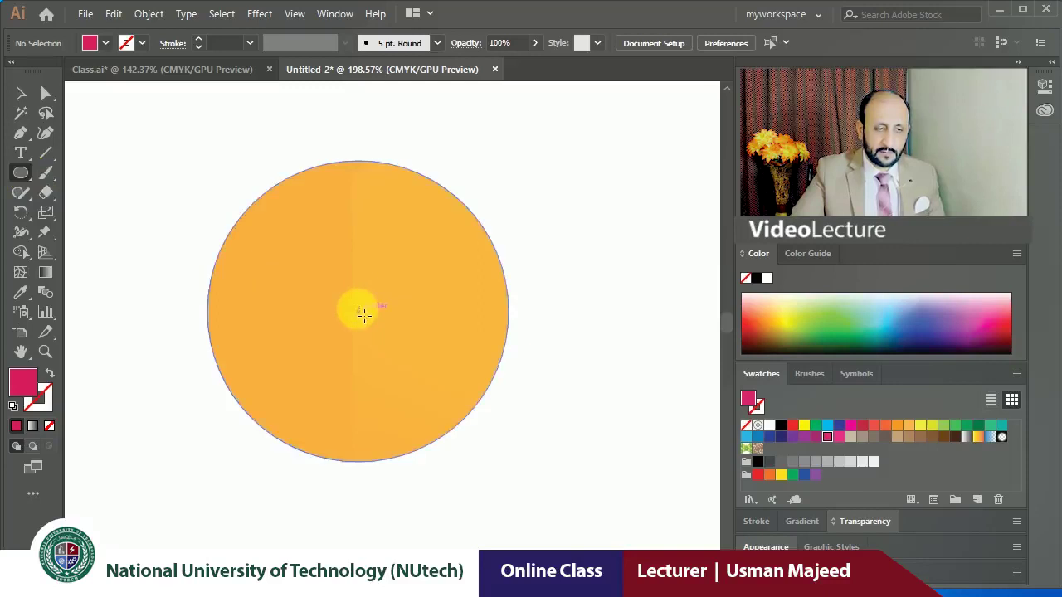
drag(359, 311, 453, 410)
key(ctrl+z)
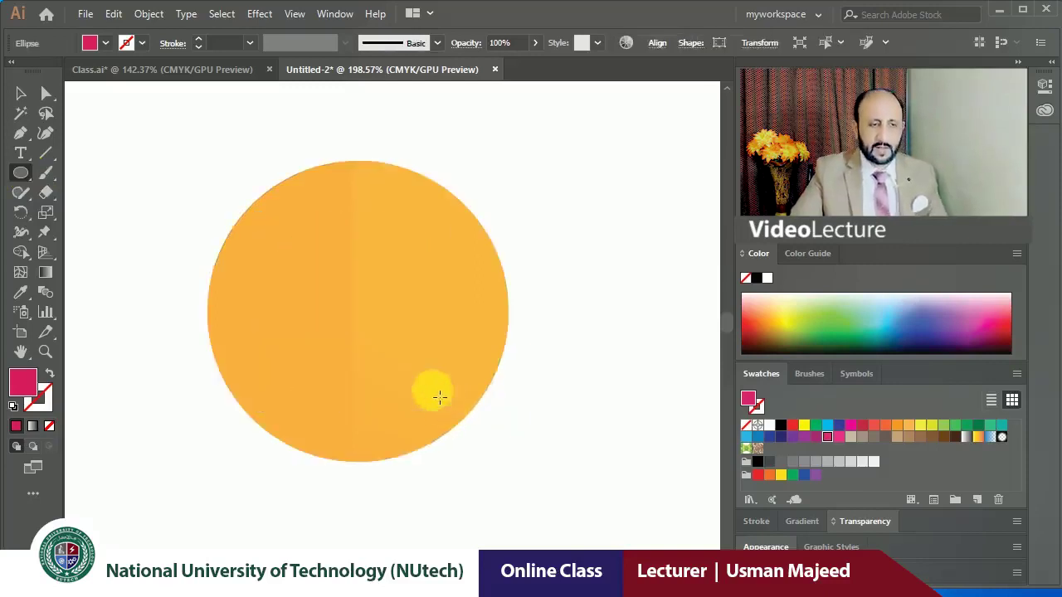
key(v)
Make a smaller red circle inside the orange one and send it to the back.
click(395, 344)
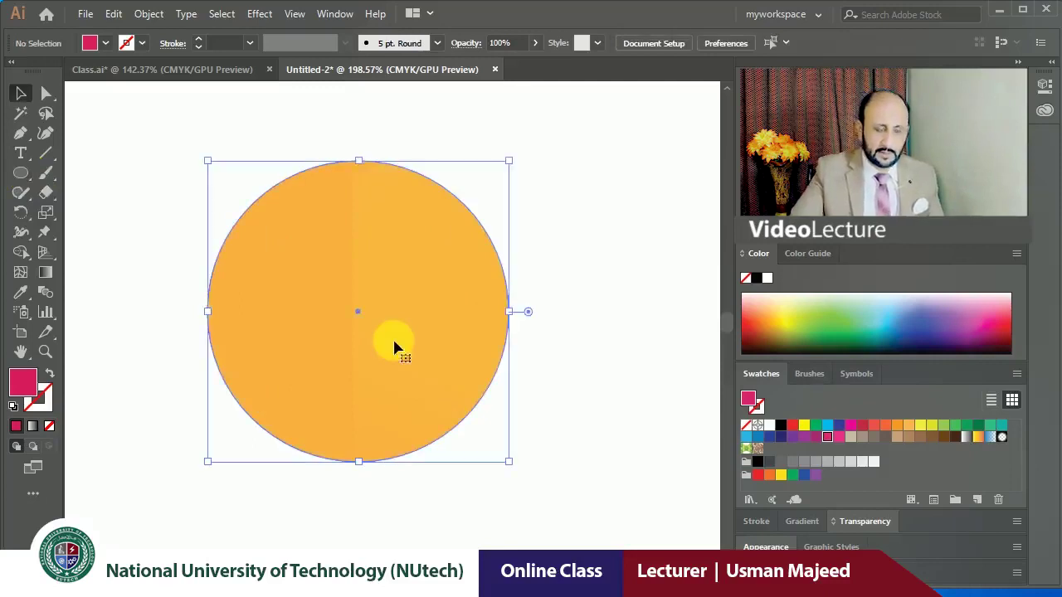
click(406, 274)
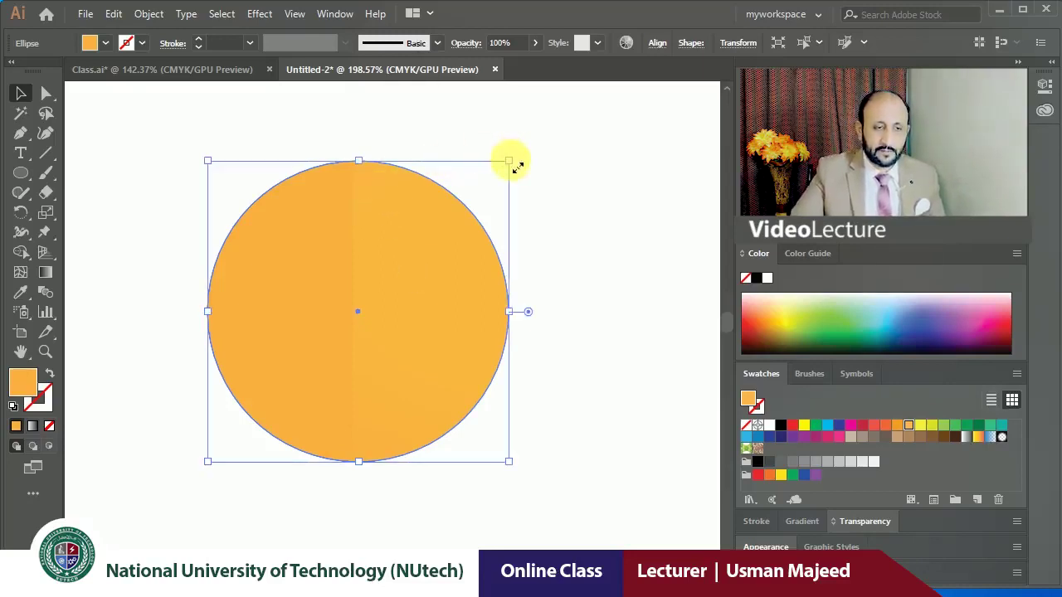
drag(509, 160, 458, 211)
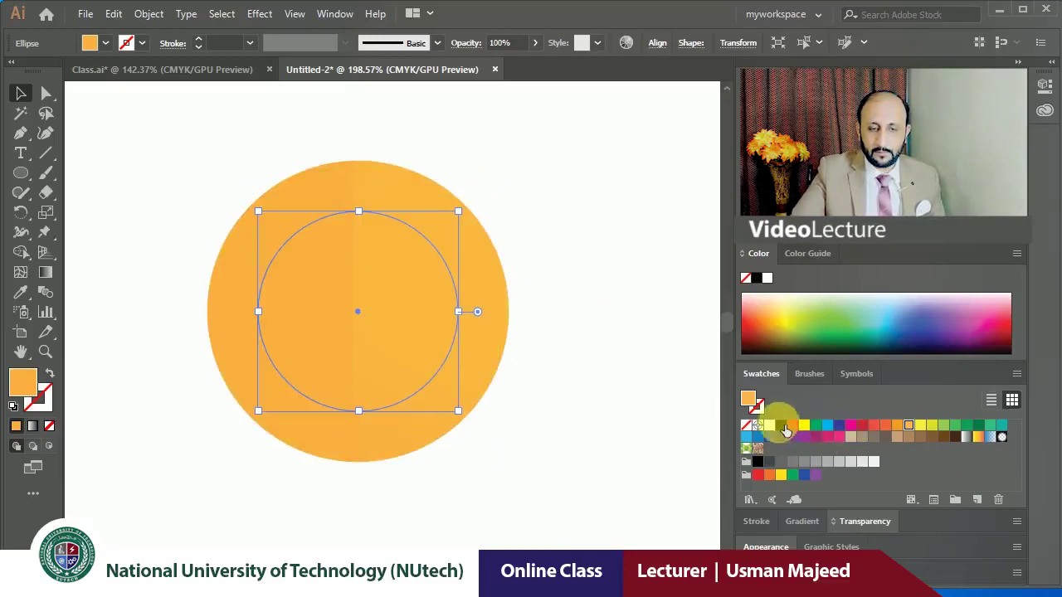
click(794, 427)
click(614, 395)
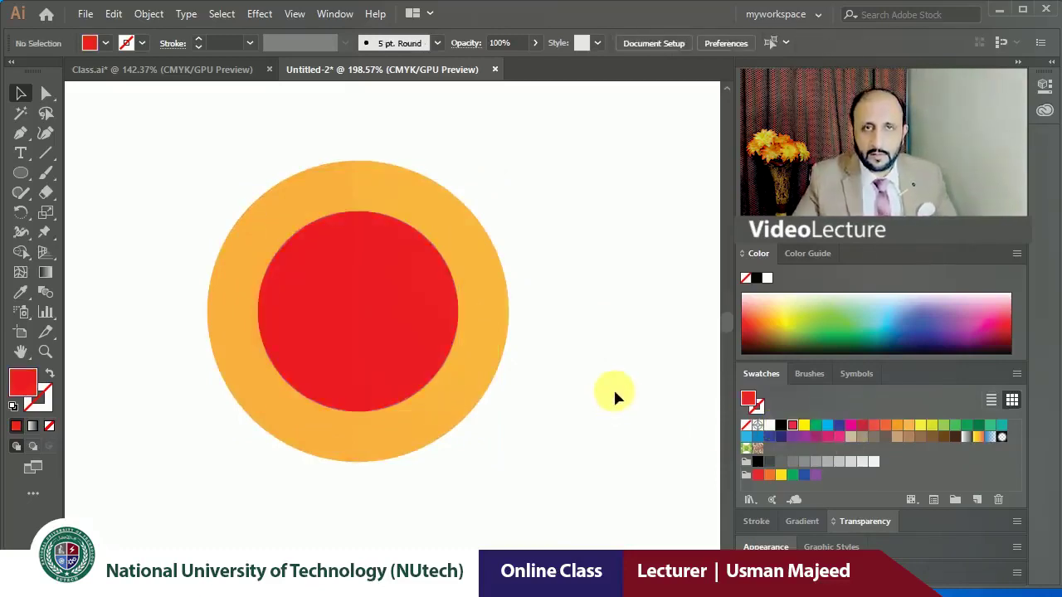
click(467, 316)
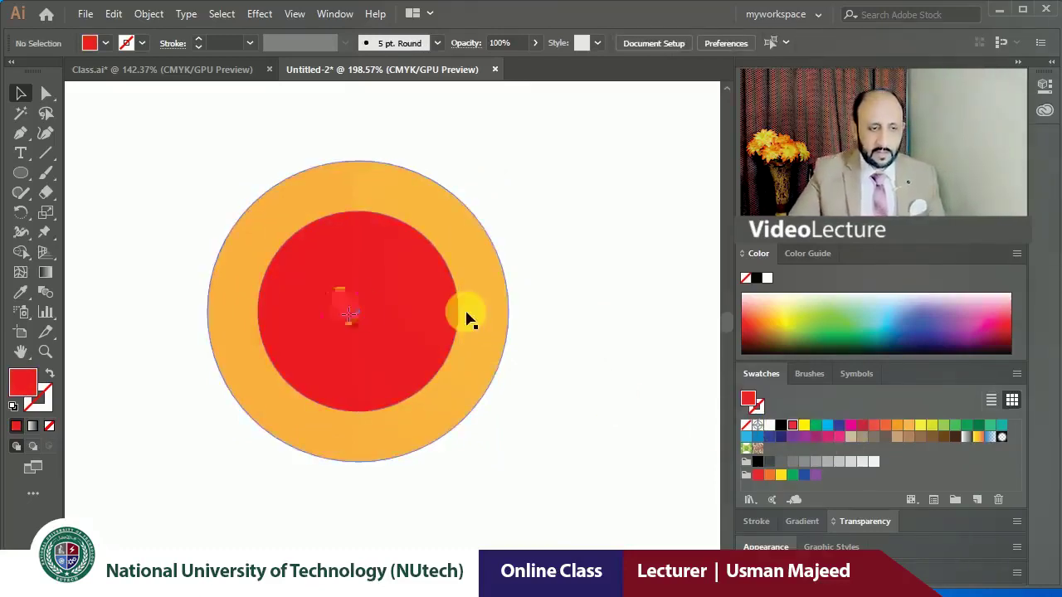
key(ctrl+shift+bracketleft)
Colour the back circle magenta, enlarge it into a ring, then delete both circles.
click(345, 313)
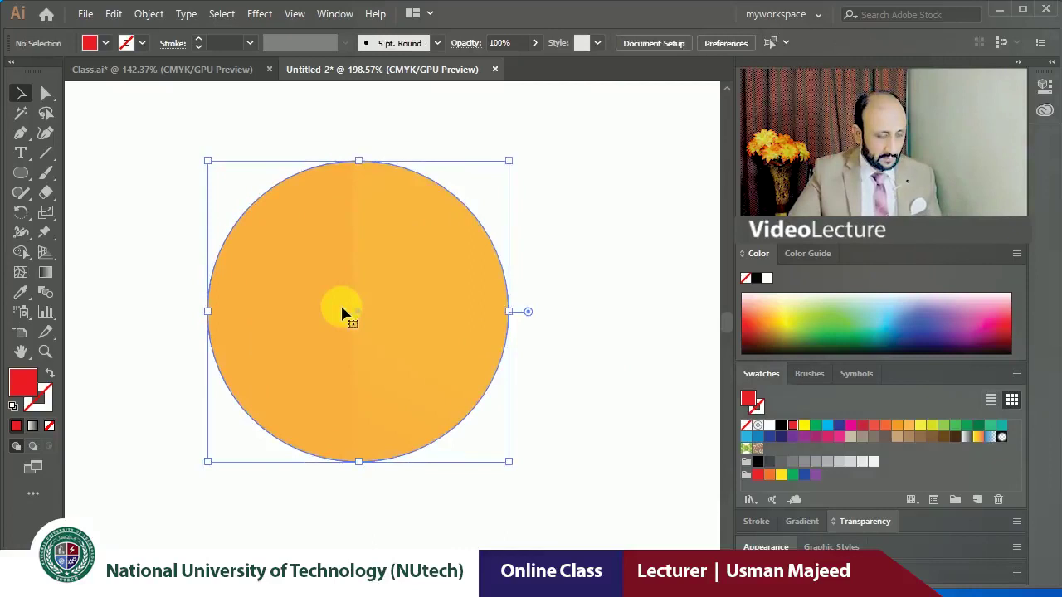
click(852, 426)
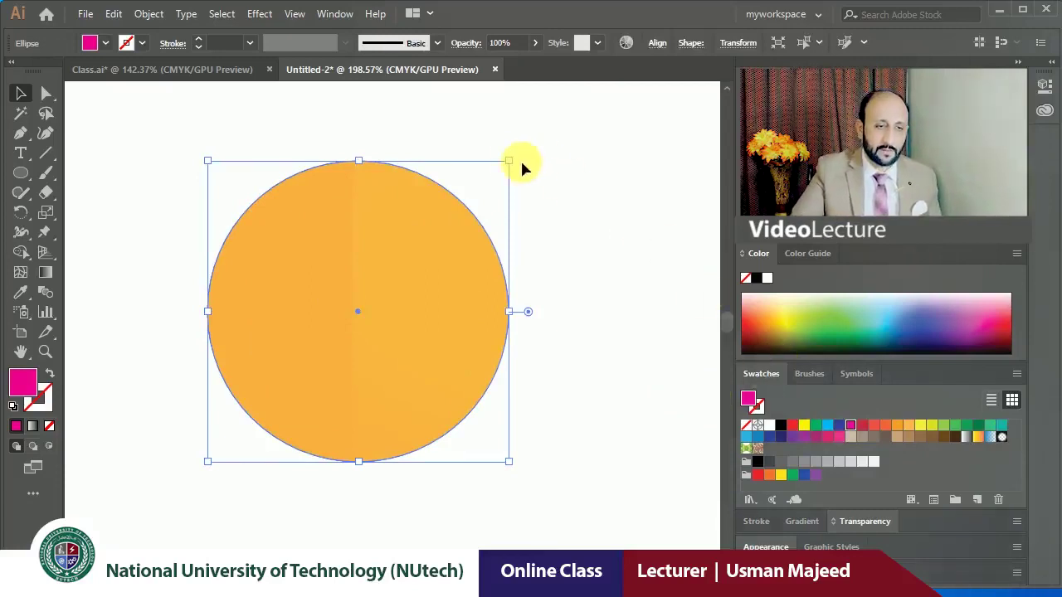
drag(514, 165, 534, 135)
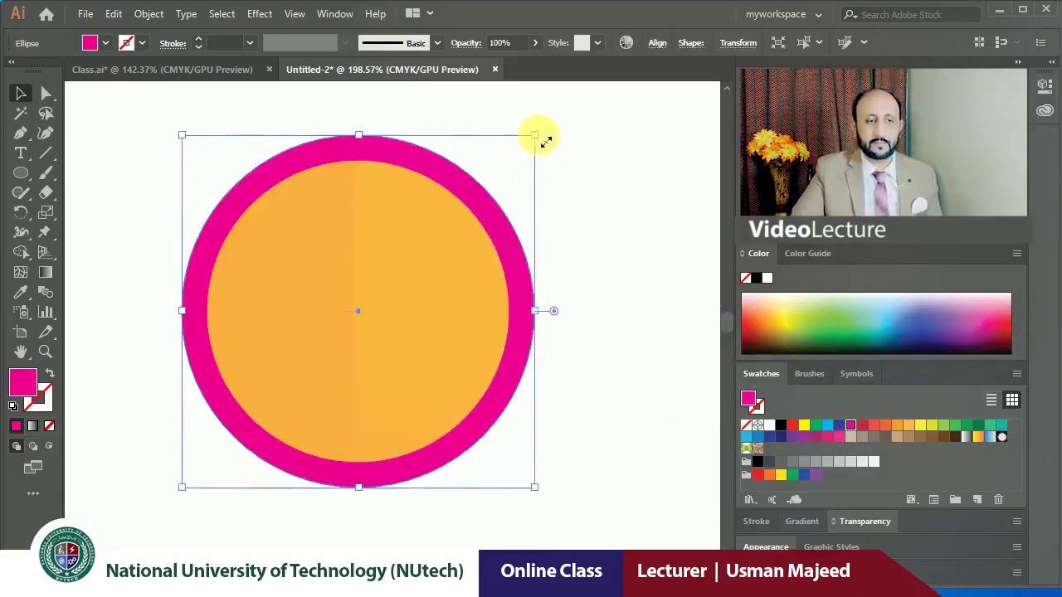
click(592, 176)
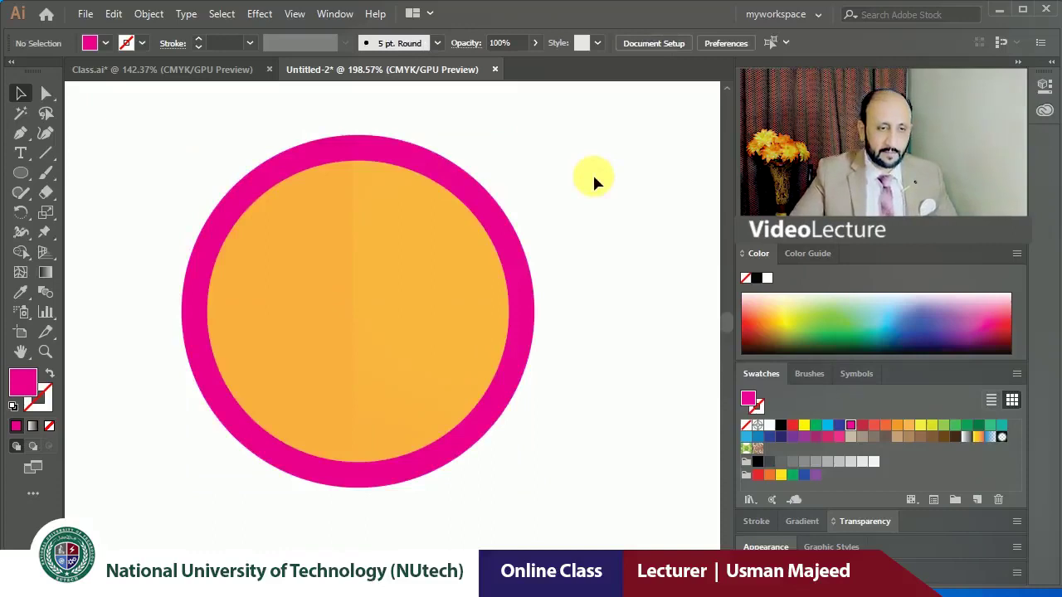
drag(593, 171, 371, 290)
key(Delete)
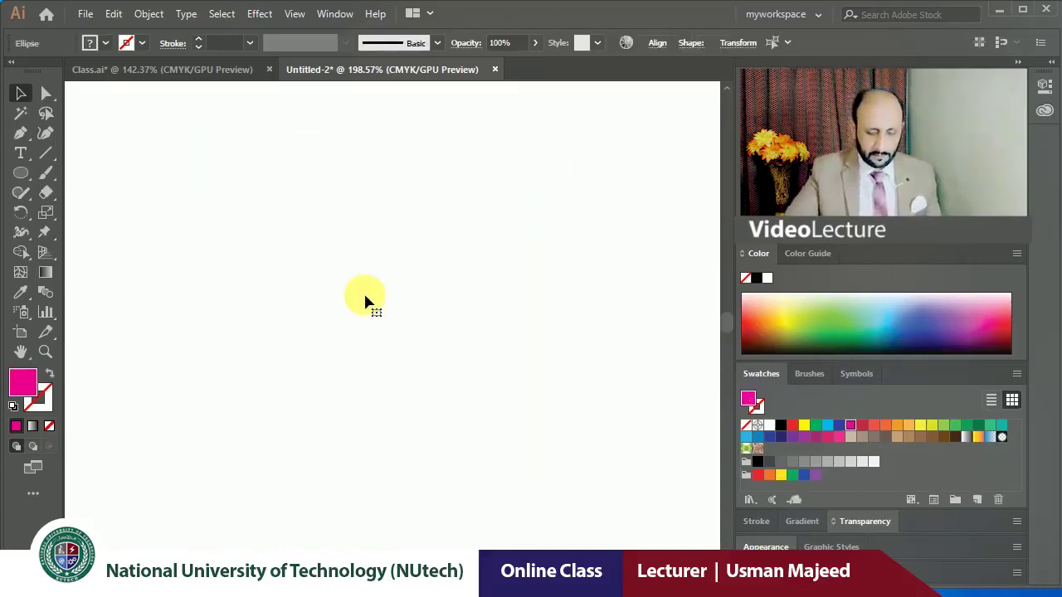
Fit the Untitled-2 artboard in the window and review the Lock and Hide Selection notes in Class.ai.
key(ctrl+0)
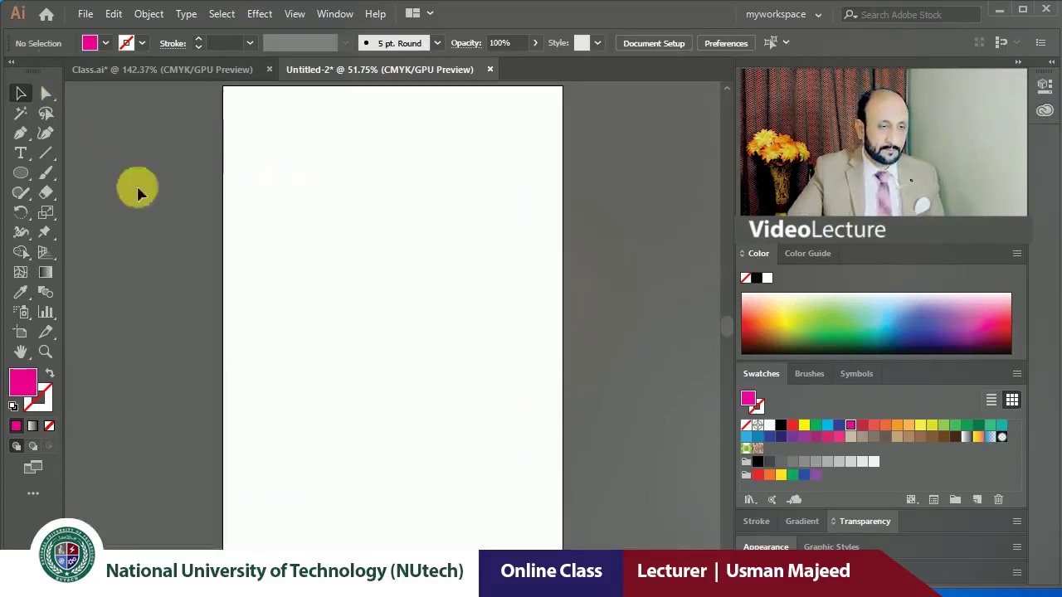
click(195, 70)
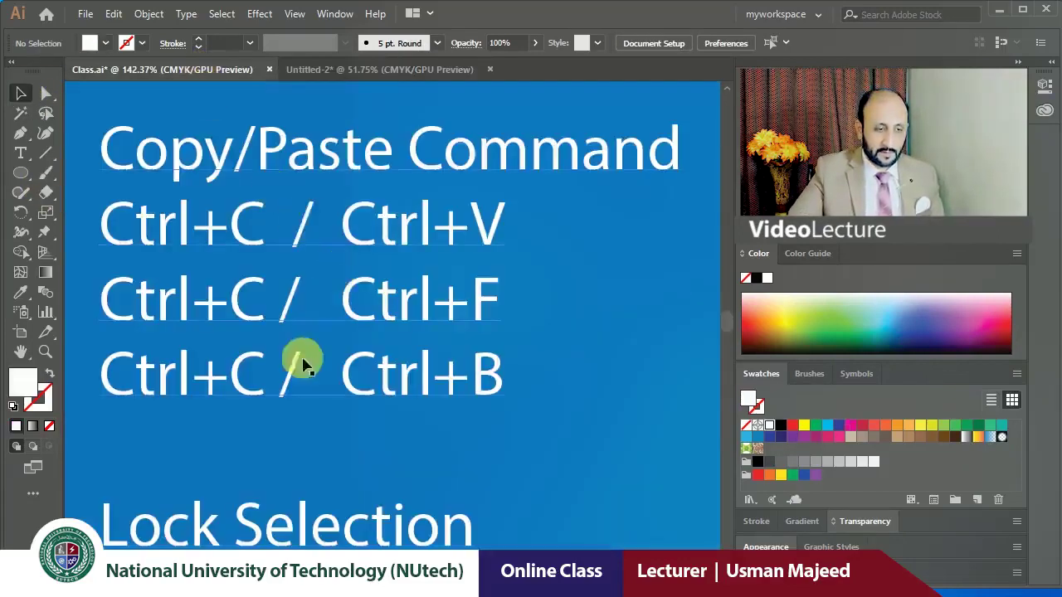
scroll(301, 360, down, 1)
scroll(285, 348, down, 6)
scroll(290, 130, down, 2)
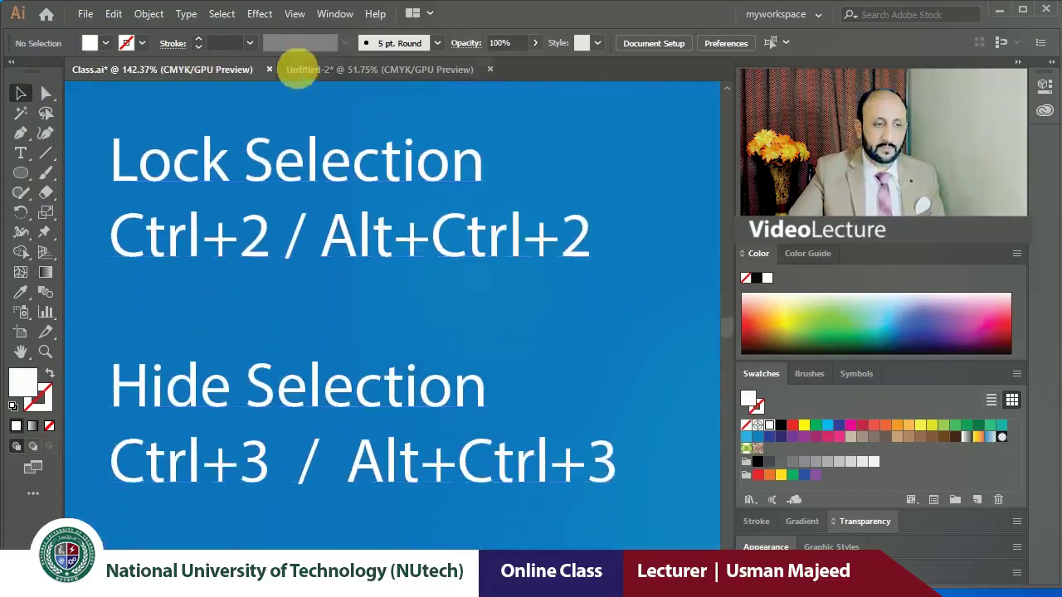
scroll(282, 249, up, 1)
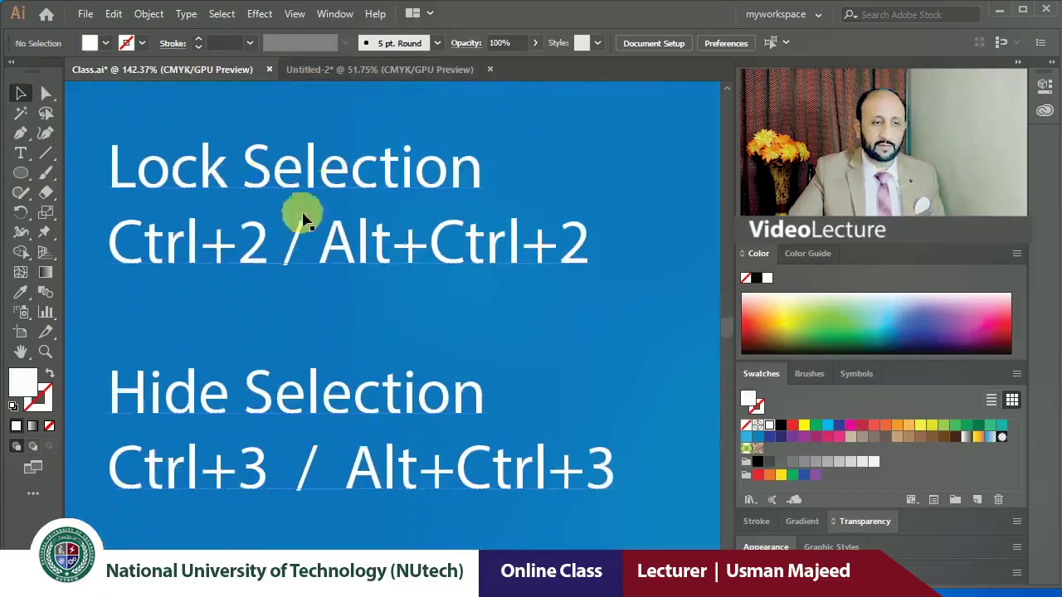
click(367, 70)
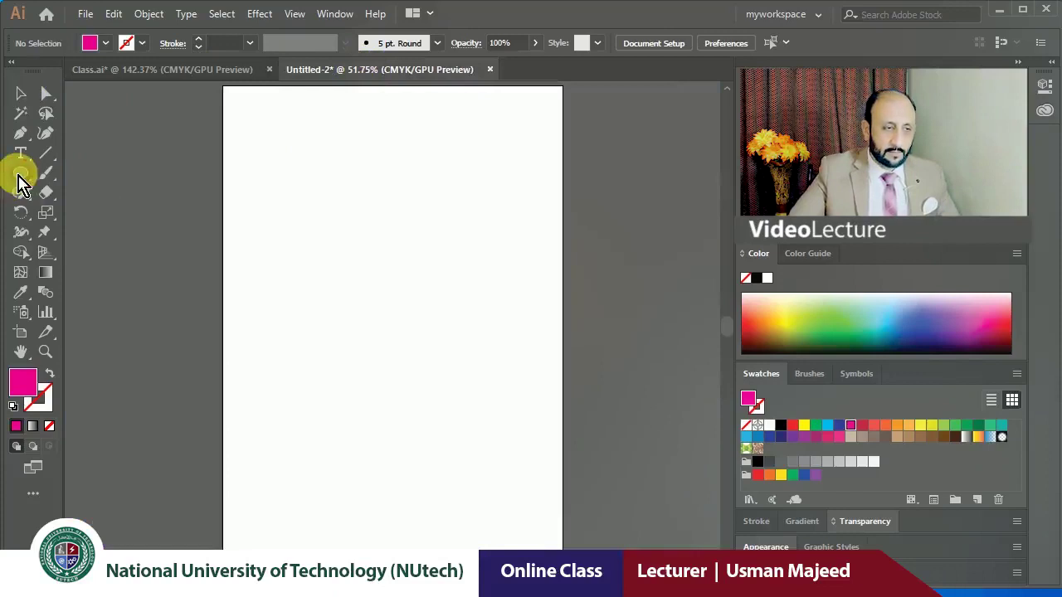
Draw a large magenta rectangle near the artboard's top and zoom in on it.
drag(20, 182, 107, 171)
mouse_move(280, 150)
mouse_down()
mouse_move(484, 314)
mouse_move(502, 307)
mouse_up()
key(z)
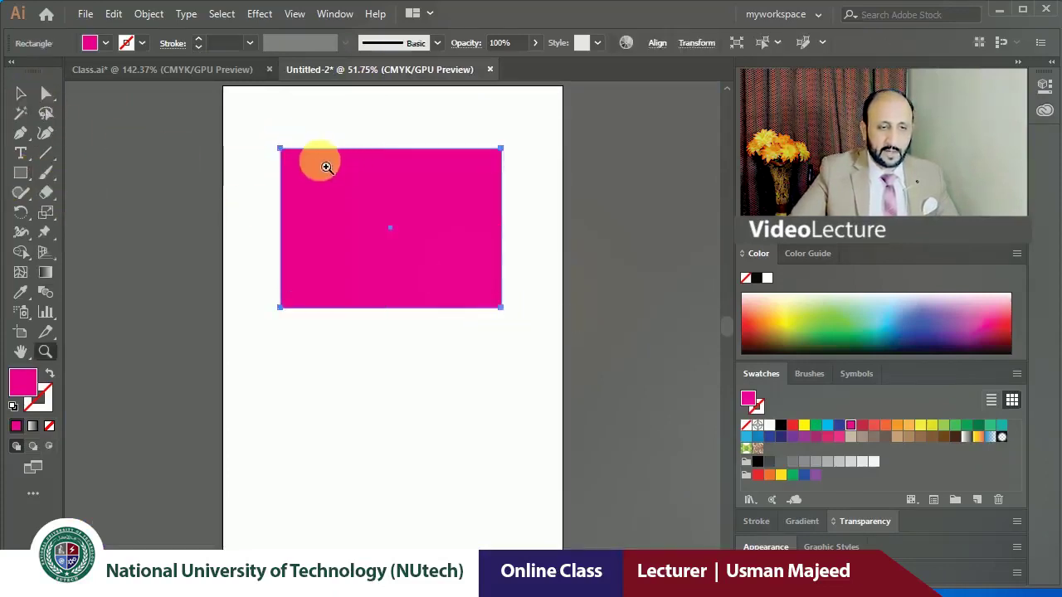
drag(326, 167, 391, 244)
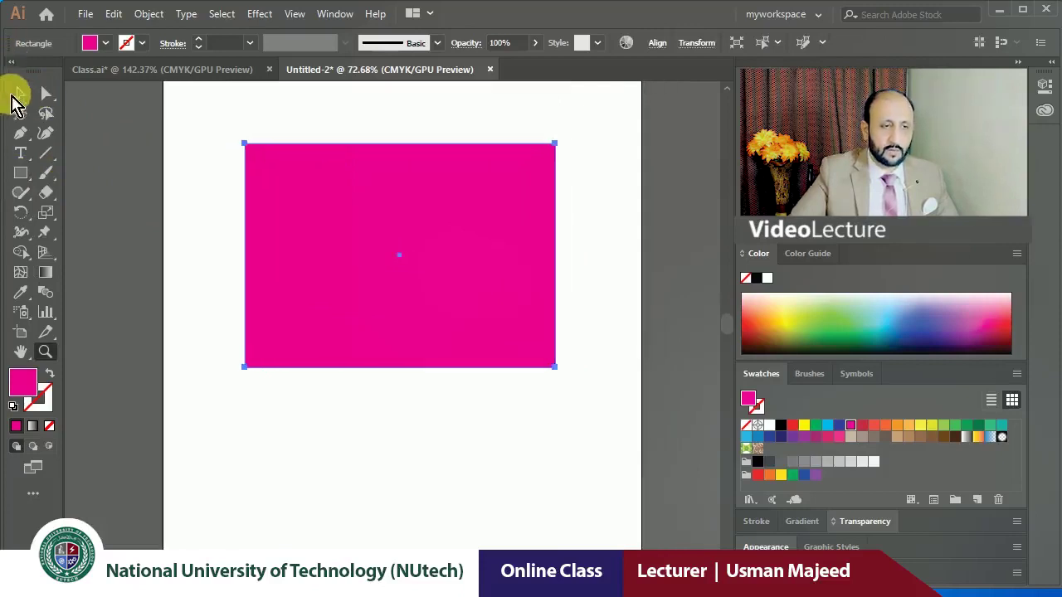
click(16, 95)
click(170, 116)
click(320, 196)
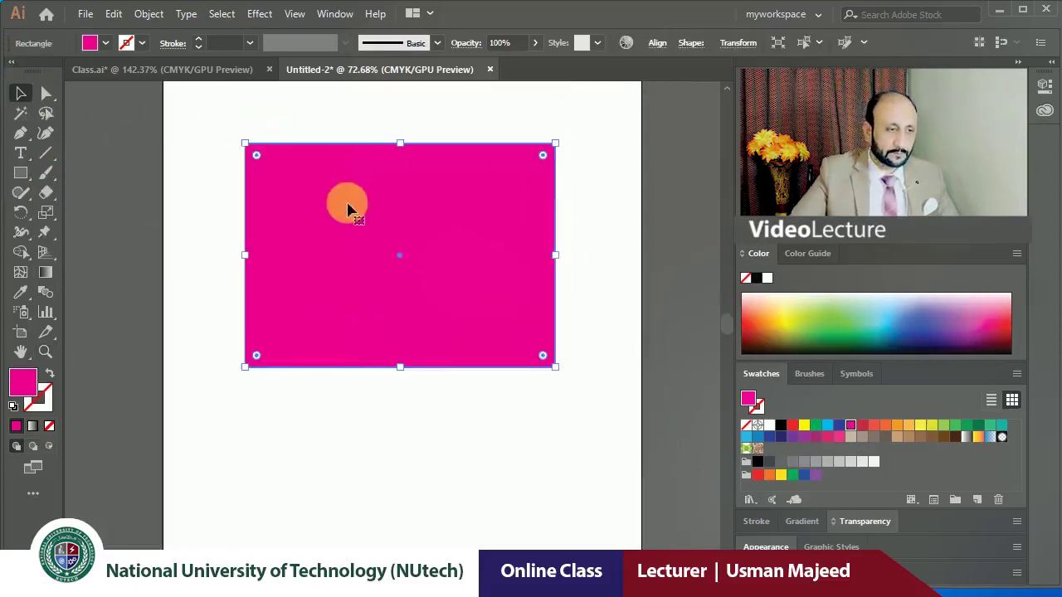
Draw a smaller rectangle, fill it blue, and send it behind the magenta one.
click(21, 172)
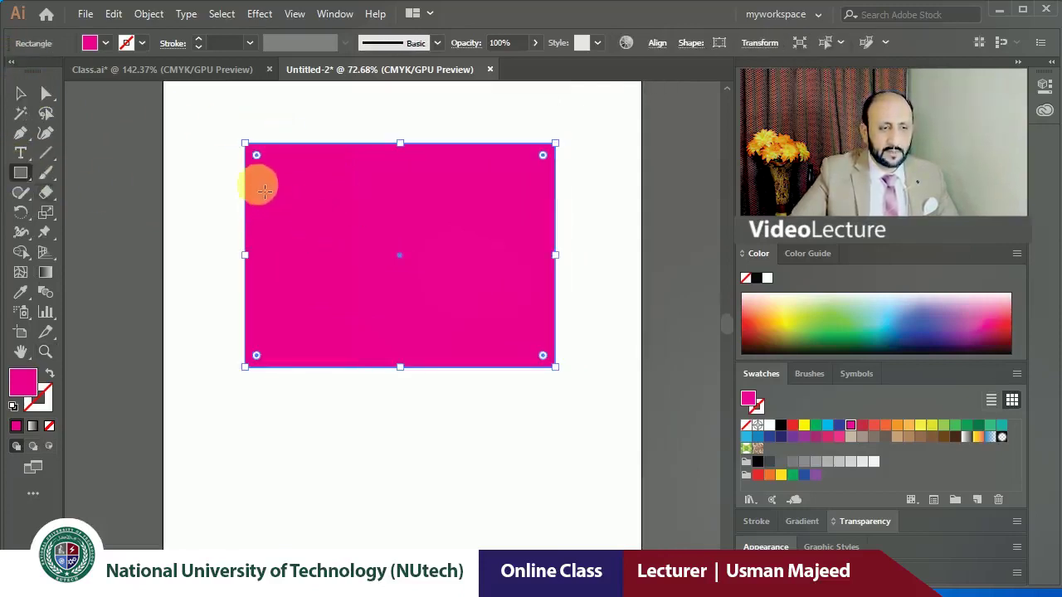
drag(230, 171, 494, 293)
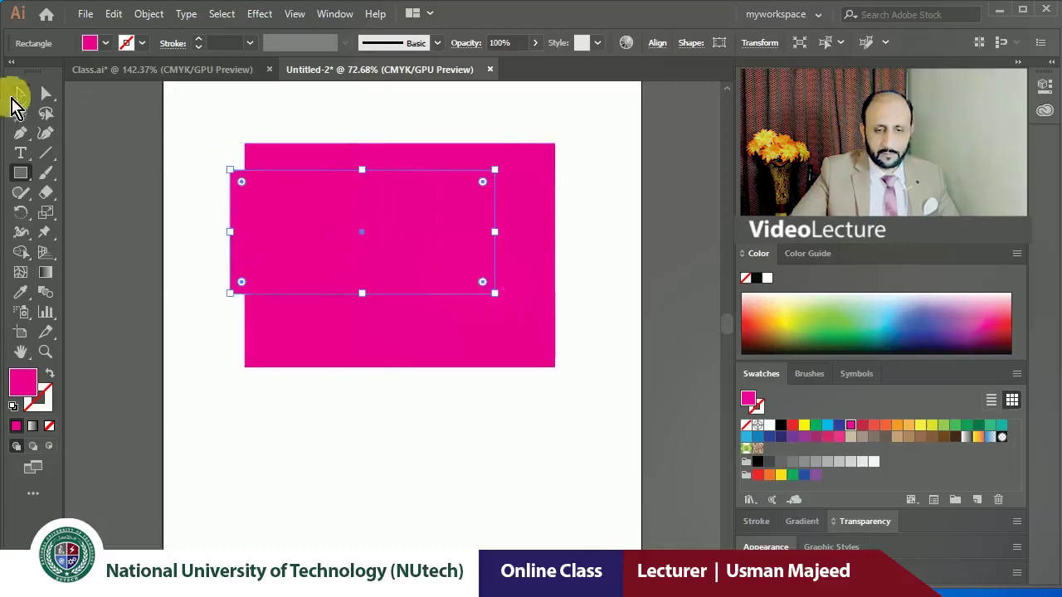
click(16, 97)
click(867, 430)
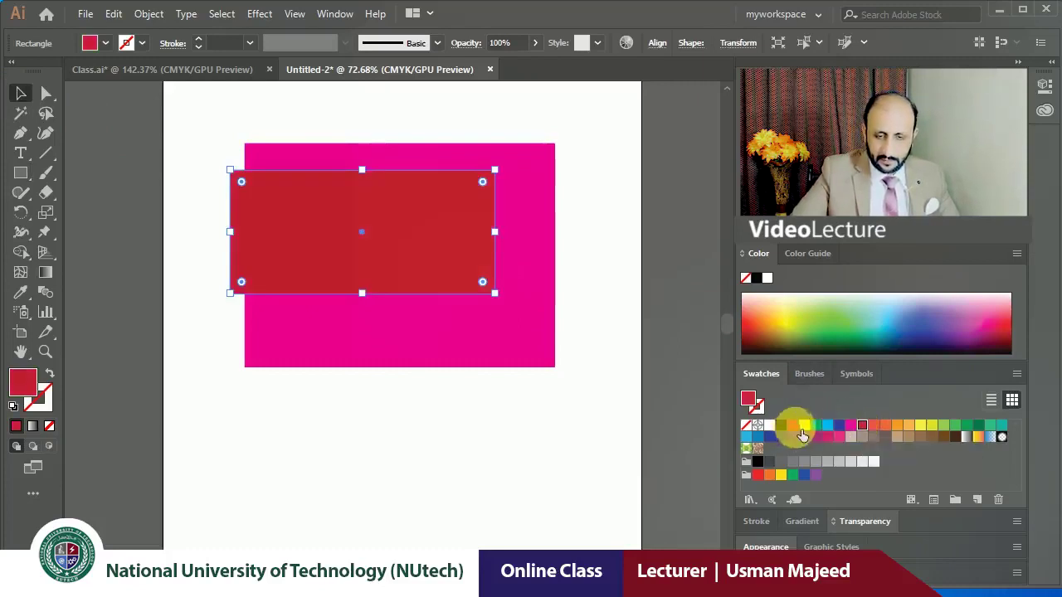
click(843, 428)
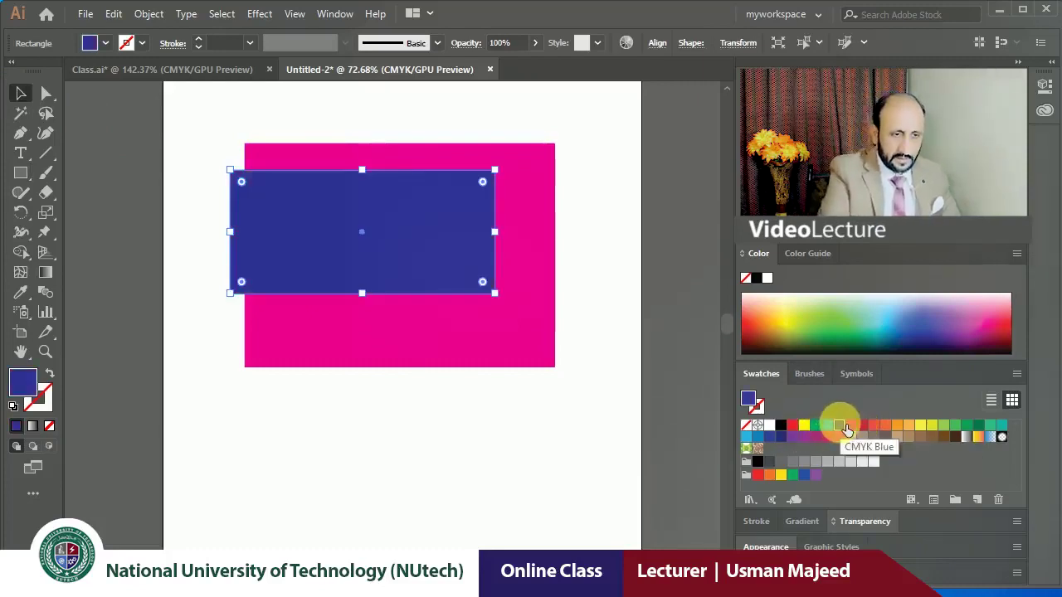
key(ctrl+shift+bracketleft)
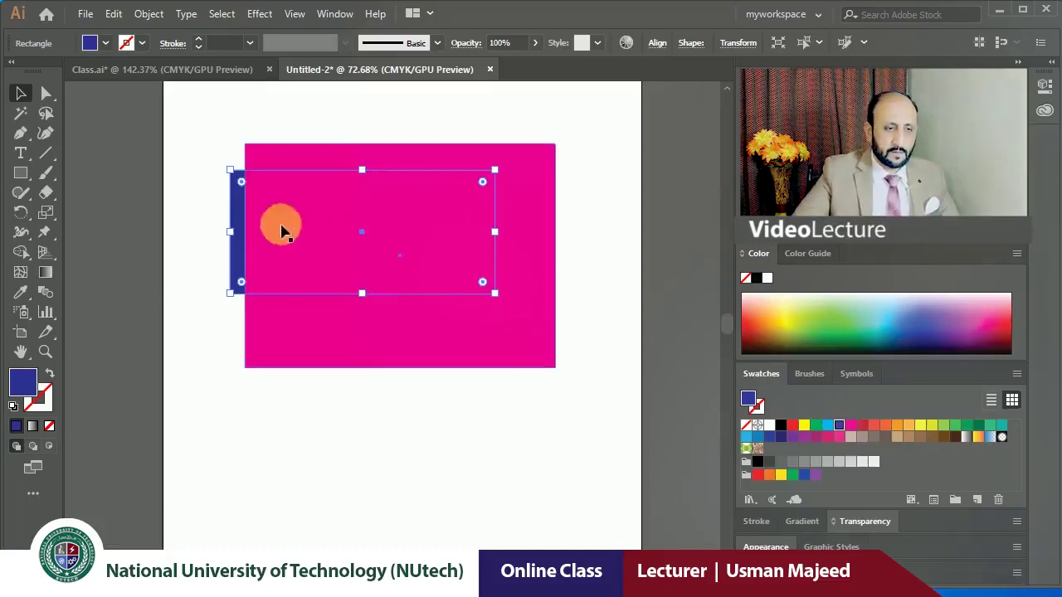
Move the magenta rectangle to reveal the blue one, then undo the move.
drag(284, 237, 258, 236)
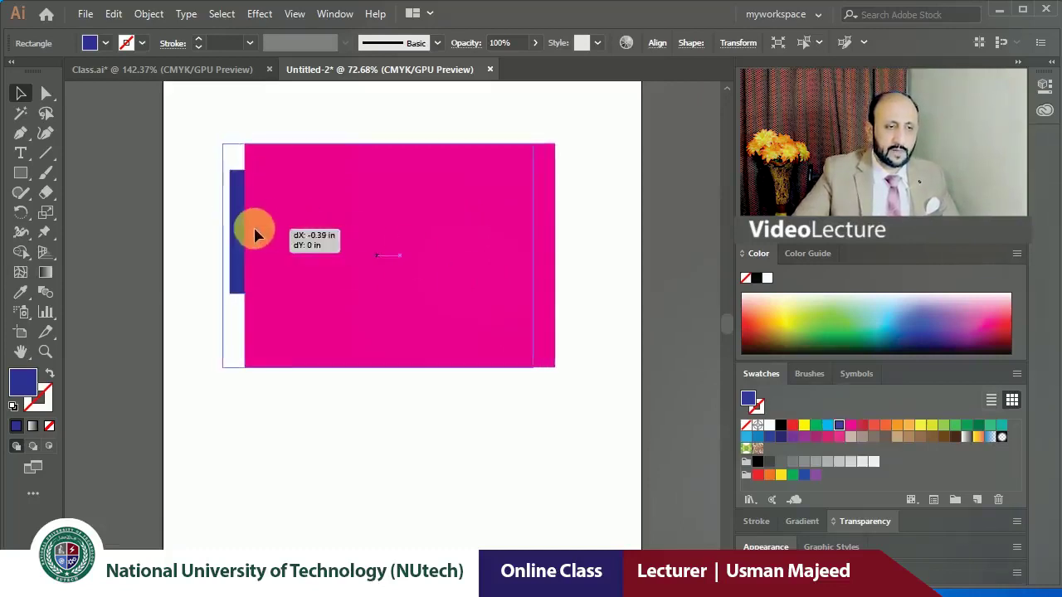
click(279, 107)
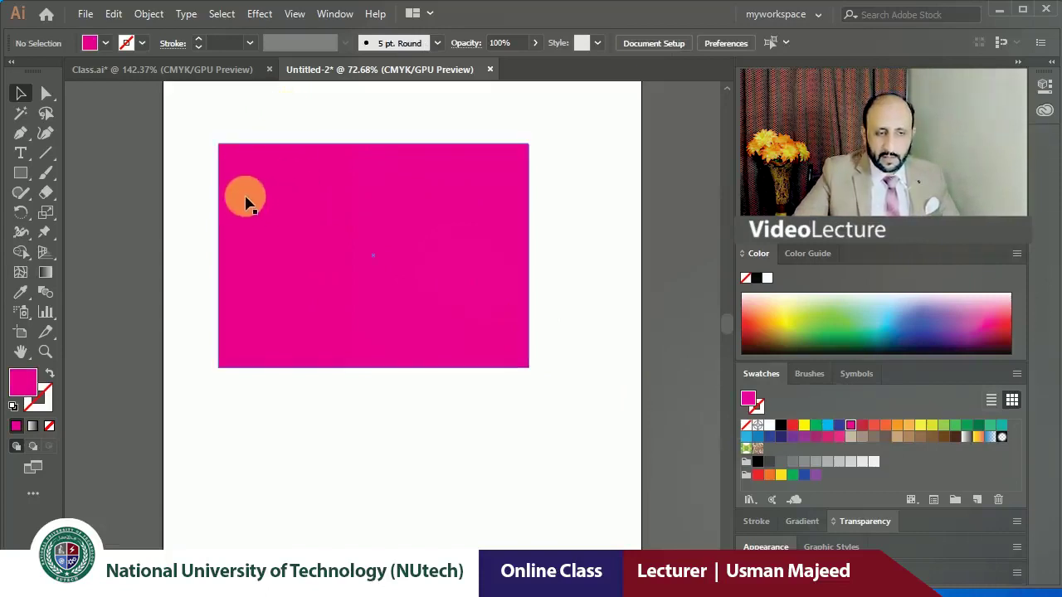
drag(246, 202, 353, 220)
click(286, 217)
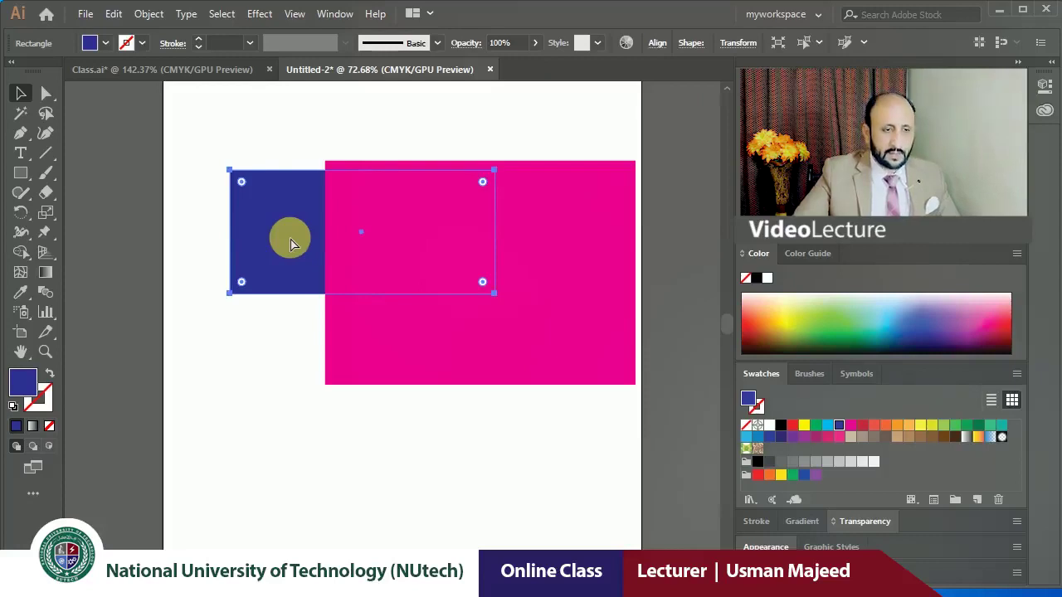
key(ctrl+z)
click(297, 123)
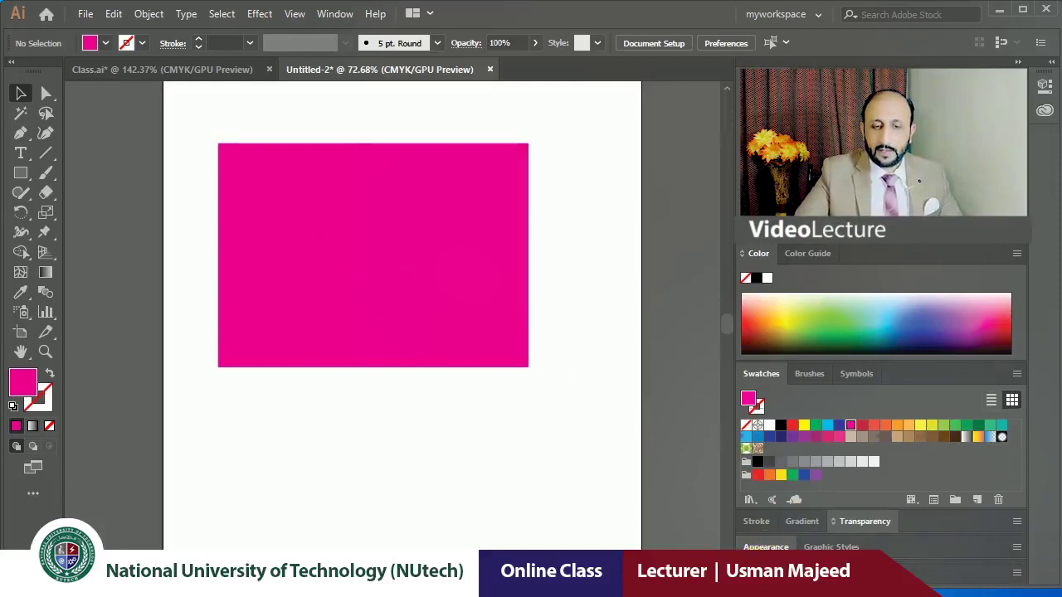
Show the Layers panel with Layer 1 expanded, then draw a small rectangle below the large one.
click(755, 573)
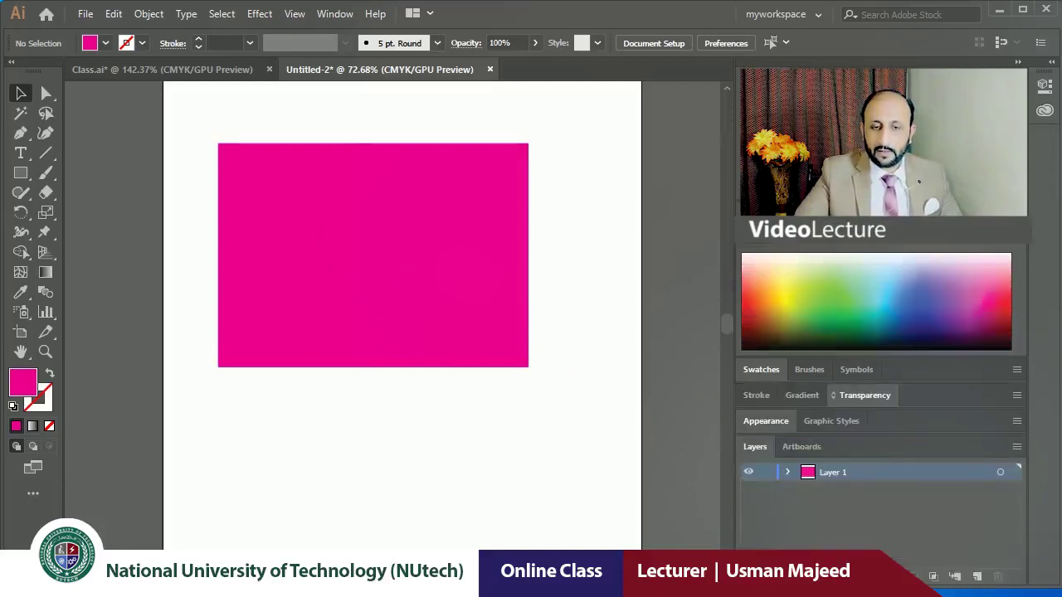
click(811, 247)
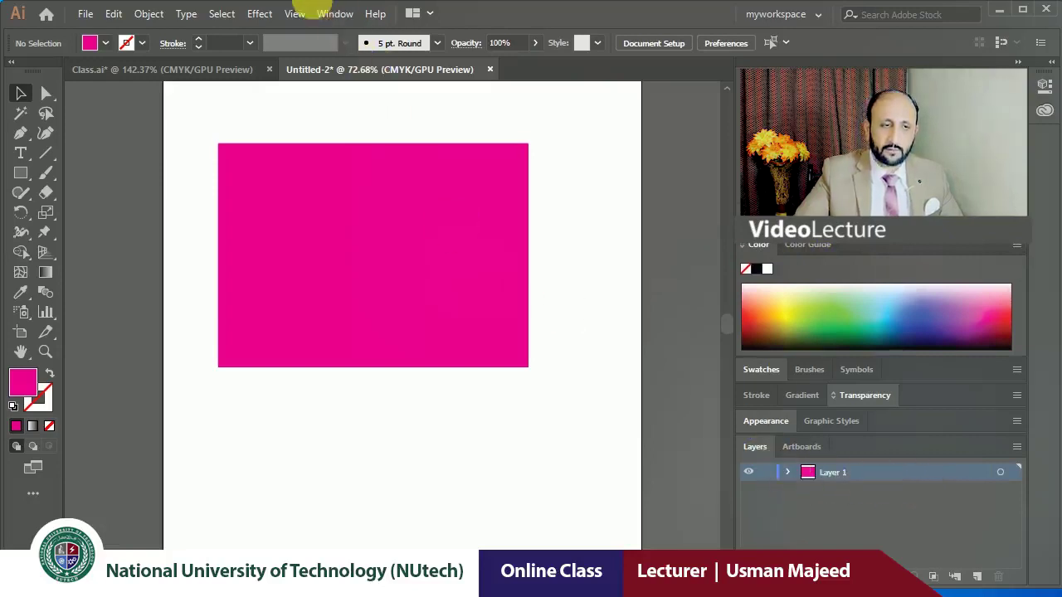
click(335, 14)
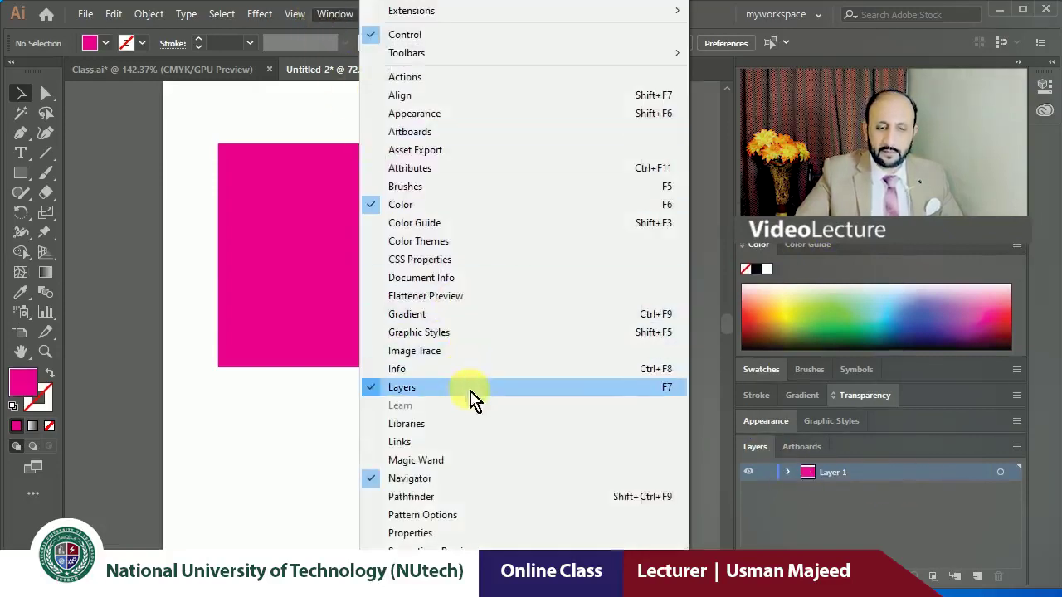
click(705, 228)
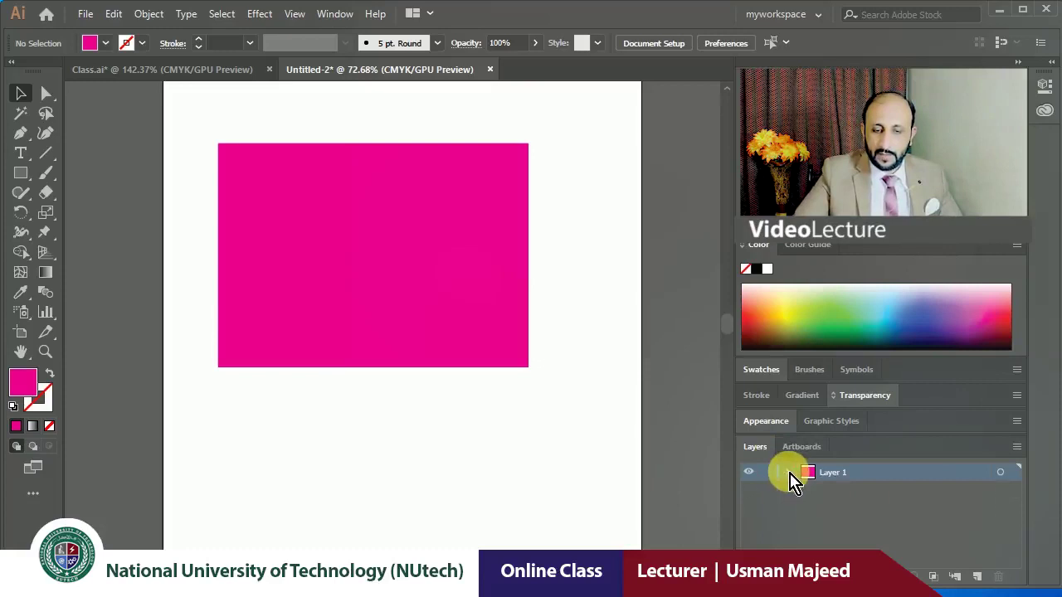
click(789, 473)
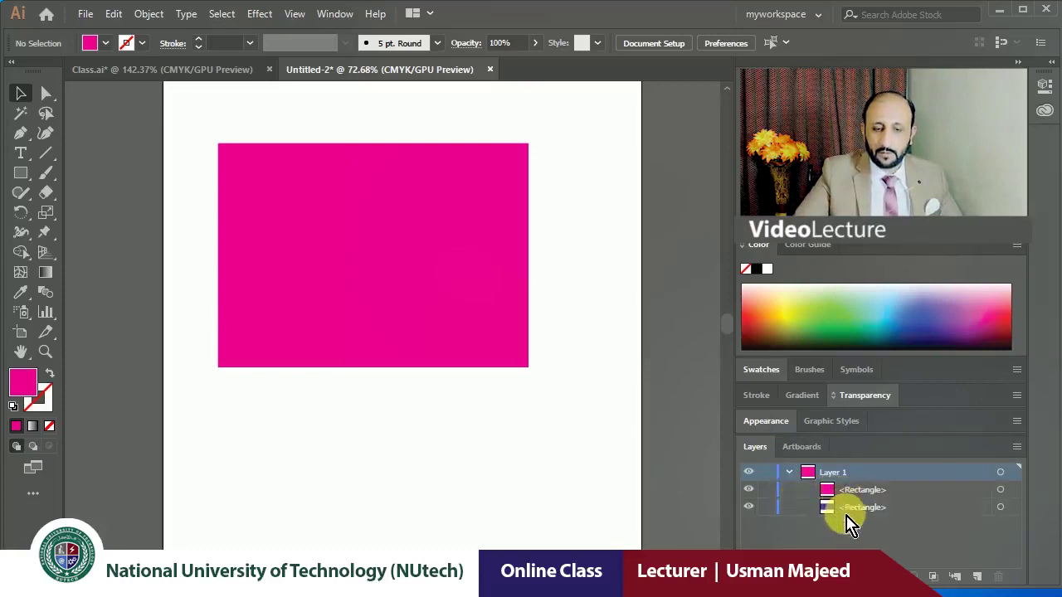
click(23, 173)
drag(237, 415, 395, 486)
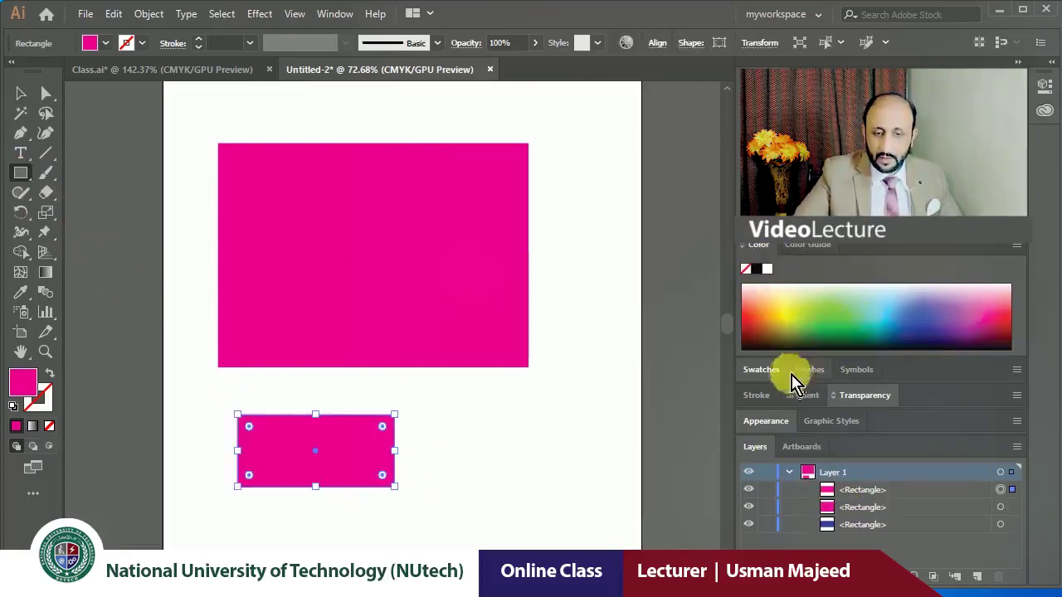
Fill the small rectangle dark blue and bring back the Layers panel.
click(761, 369)
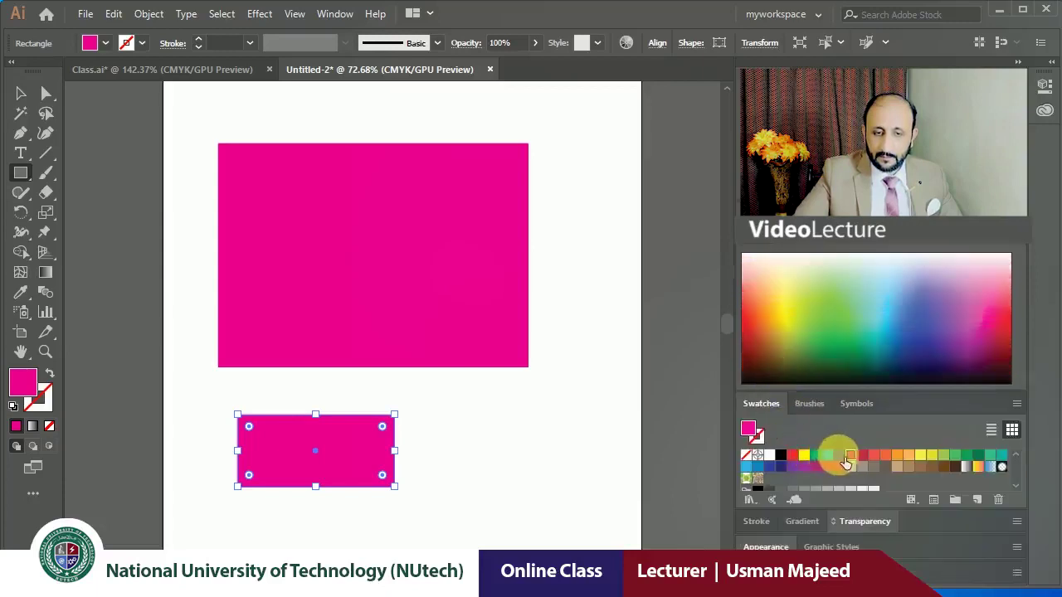
click(839, 456)
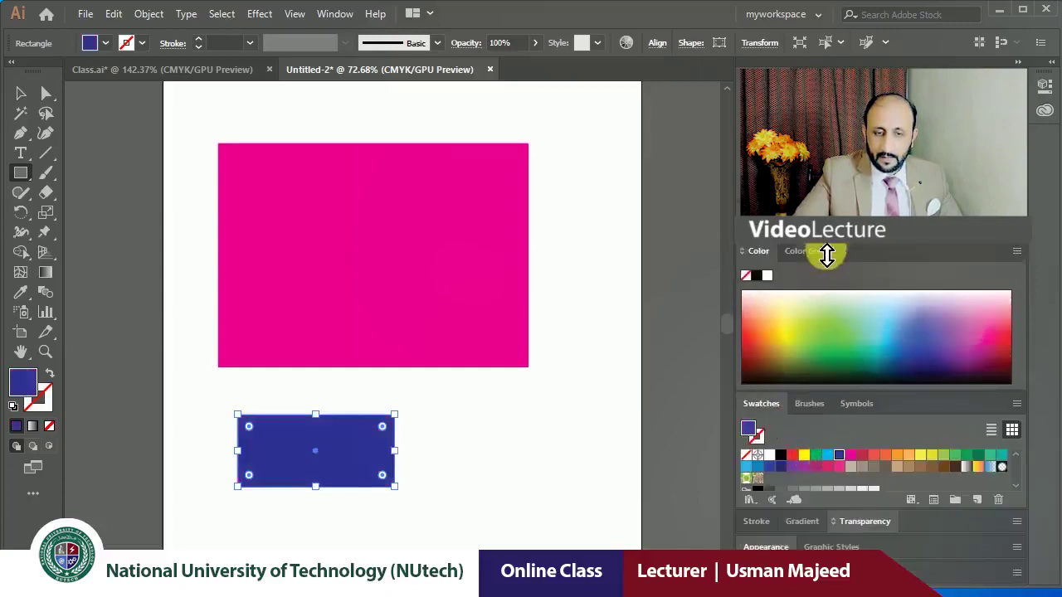
drag(825, 251, 822, 273)
click(749, 280)
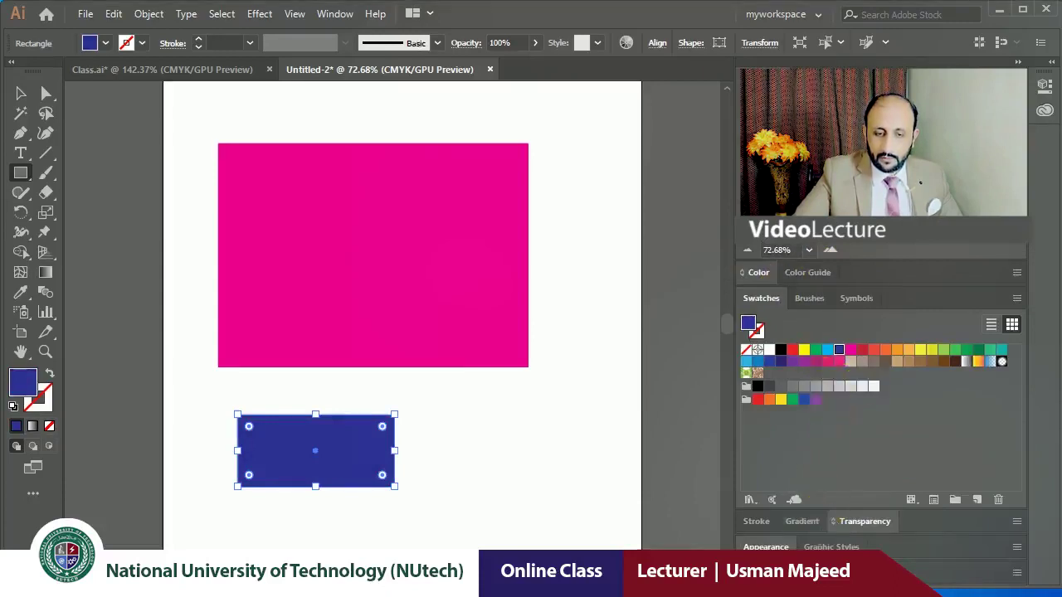
key(F7)
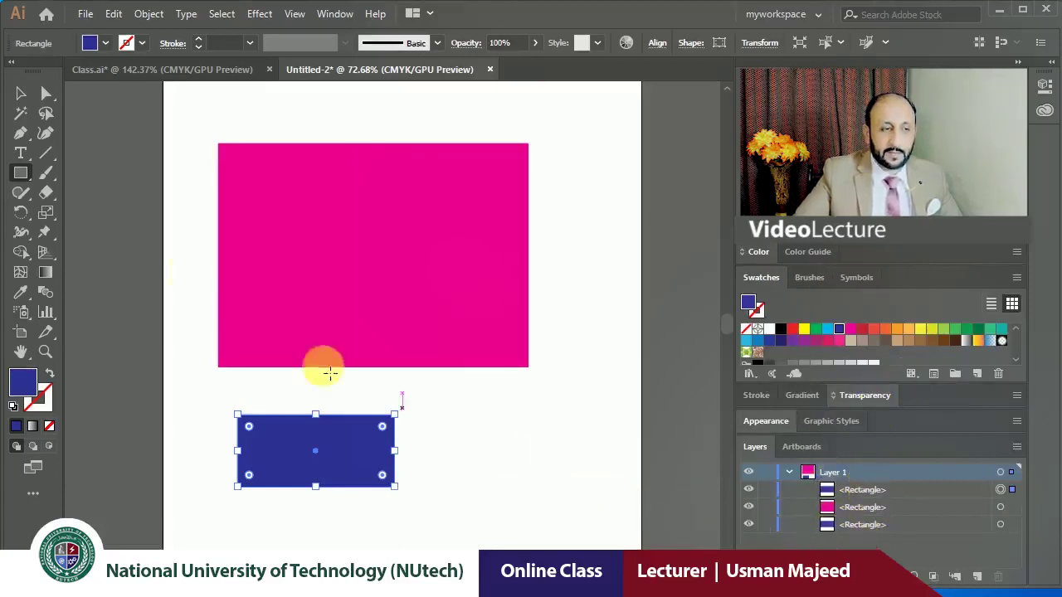
Move the blue rectangle onto the pink rectangle's lower-right area.
click(27, 93)
click(341, 372)
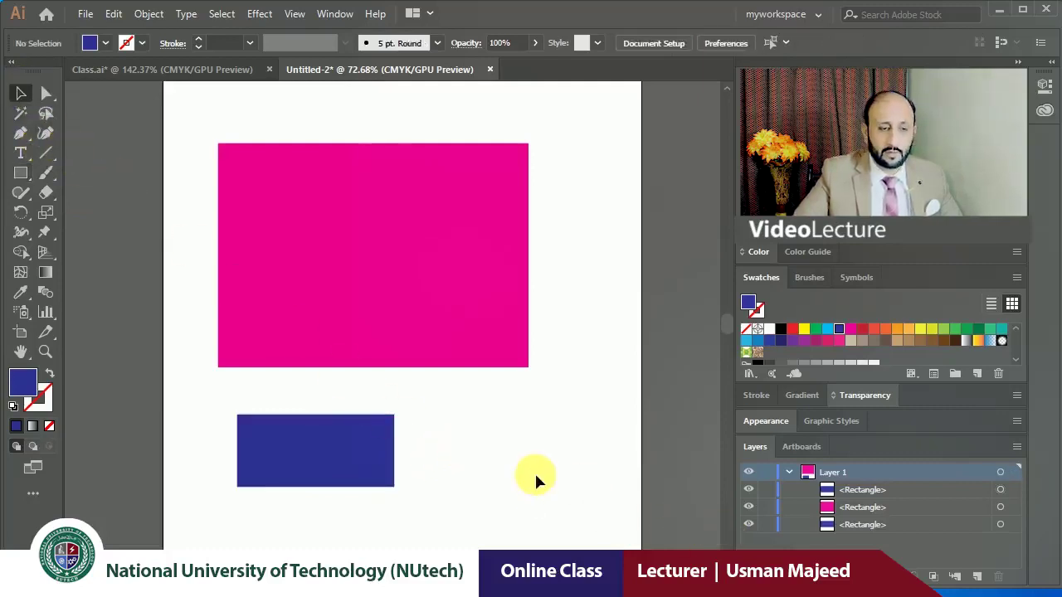
drag(391, 459, 549, 301)
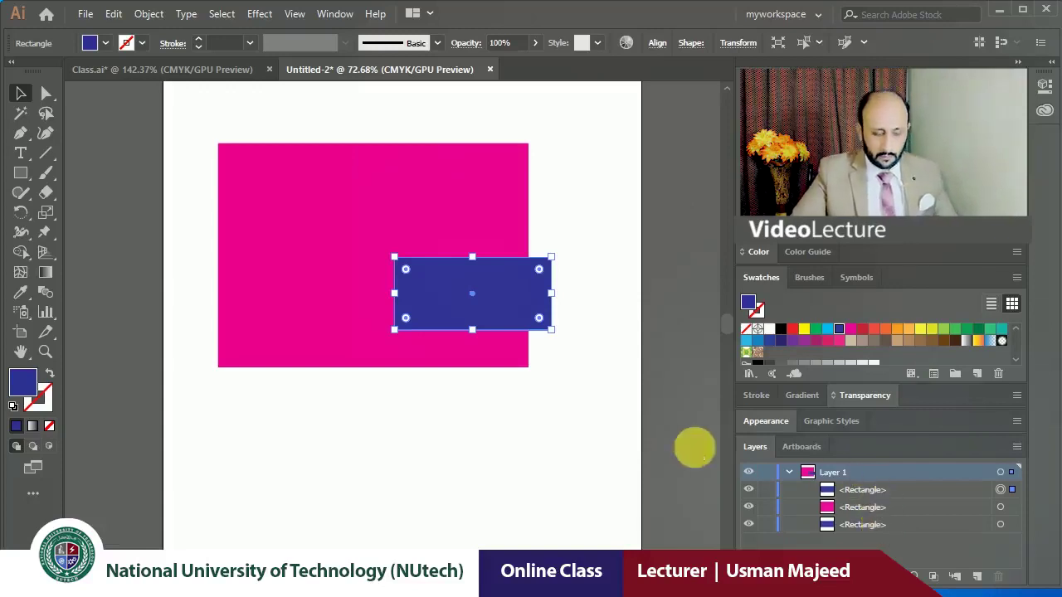
click(569, 434)
click(464, 306)
Remove the blue rectangle, nudge the pink one up-left, and show the Object > Lock options.
key(Delete)
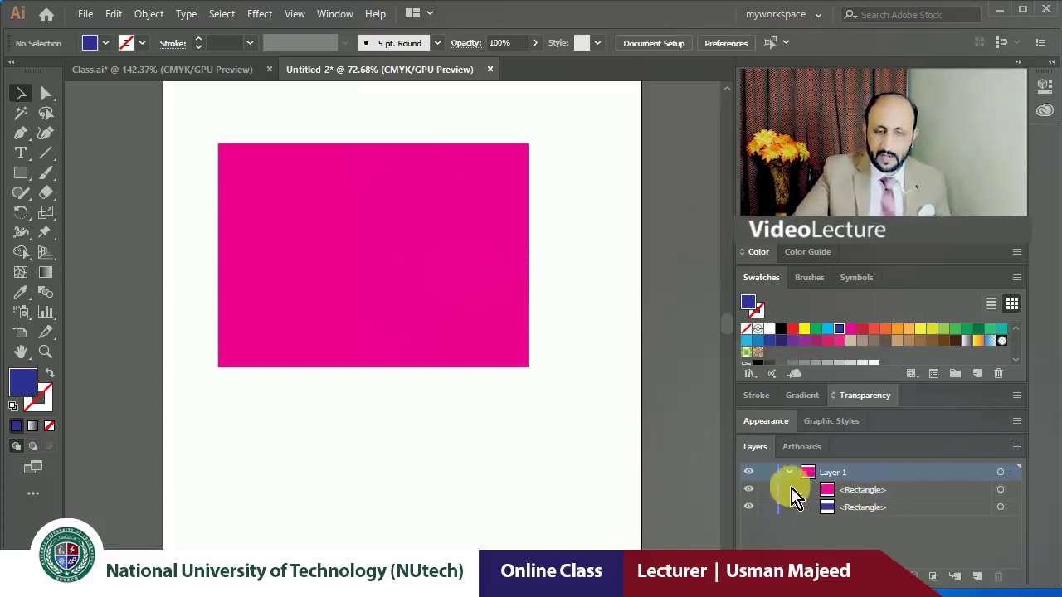
click(789, 474)
mouse_move(332, 277)
mouse_down()
mouse_move(400, 306)
mouse_move(432, 343)
mouse_move(295, 190)
mouse_up()
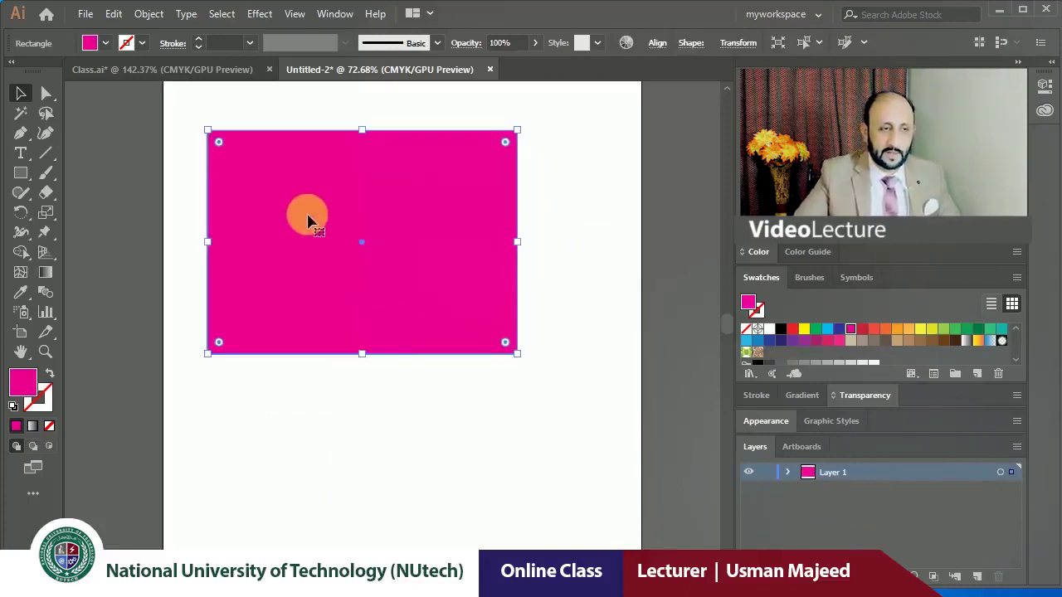
click(242, 124)
click(270, 183)
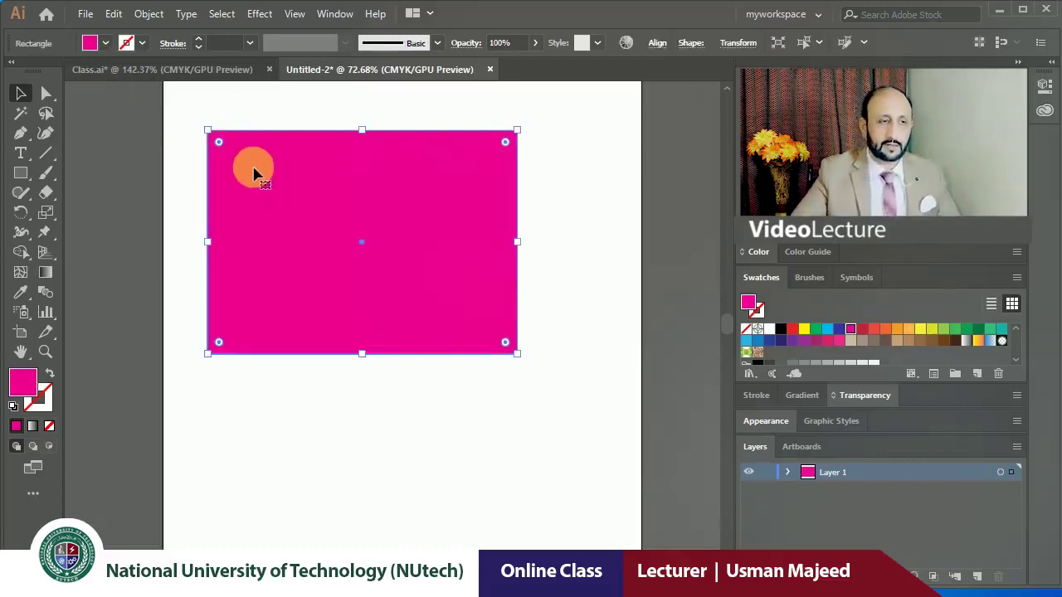
click(149, 14)
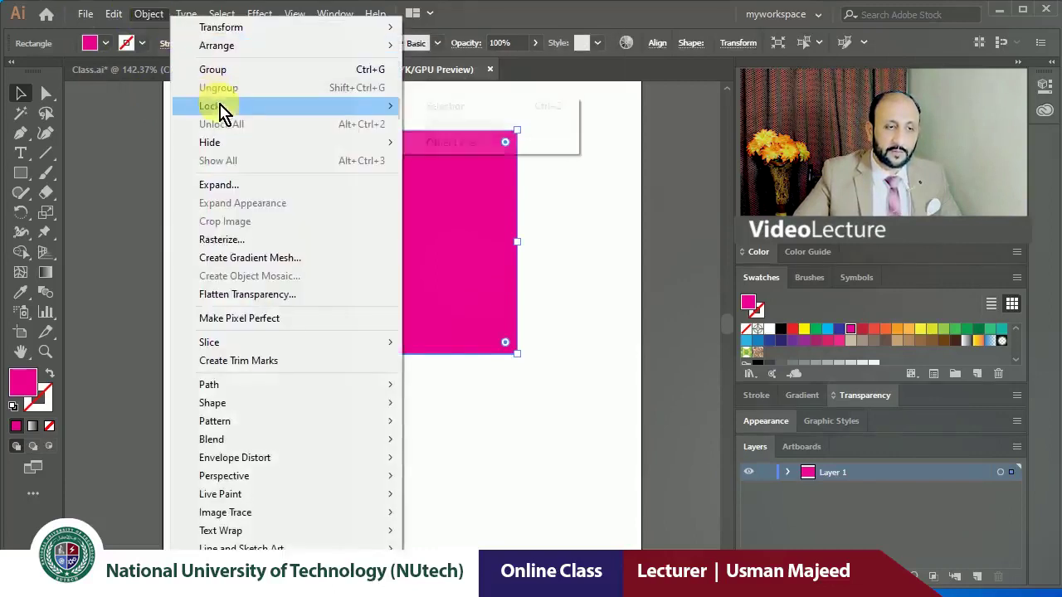
mouse_move(210, 106)
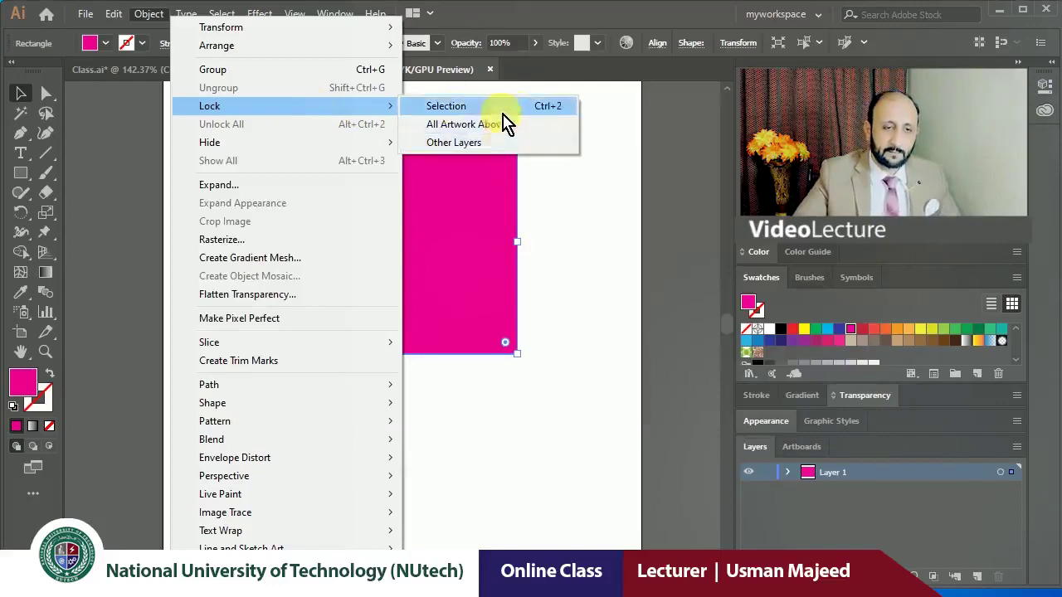
Lock the pink rectangle with Object > Lock > Selection.
click(501, 108)
click(455, 184)
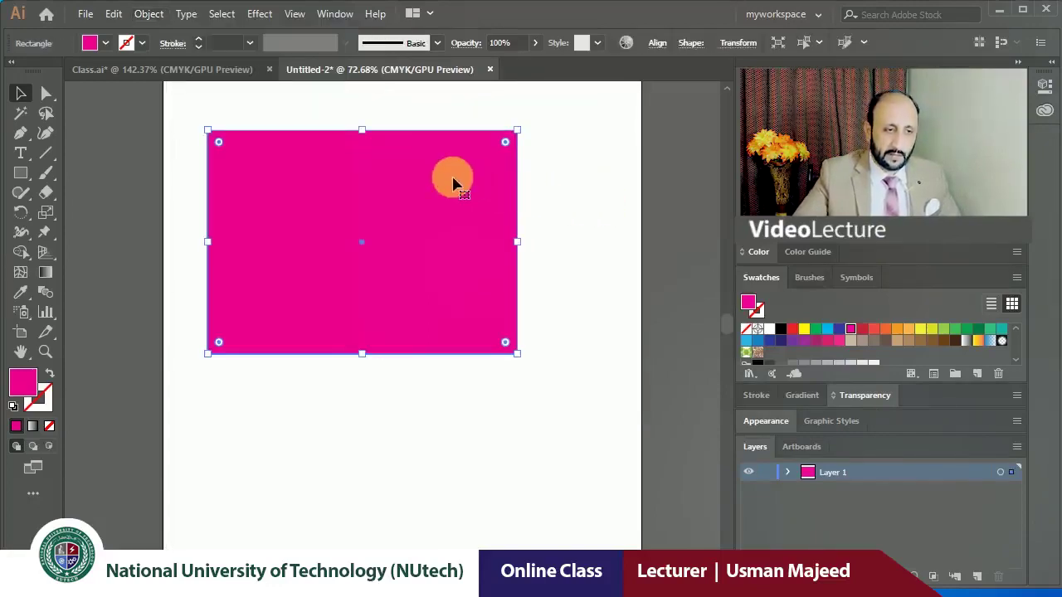
click(149, 14)
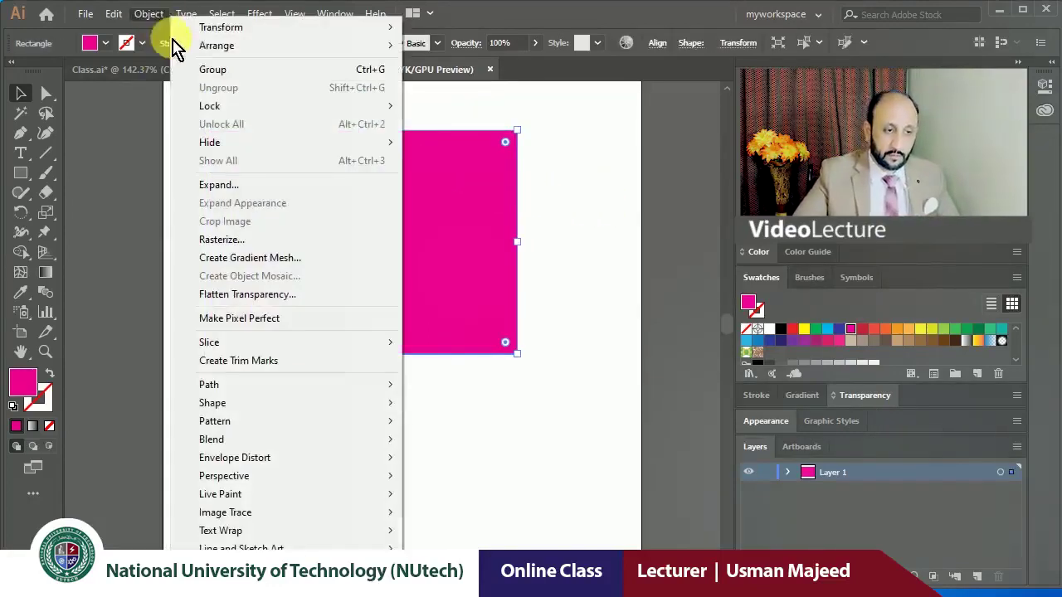
click(469, 106)
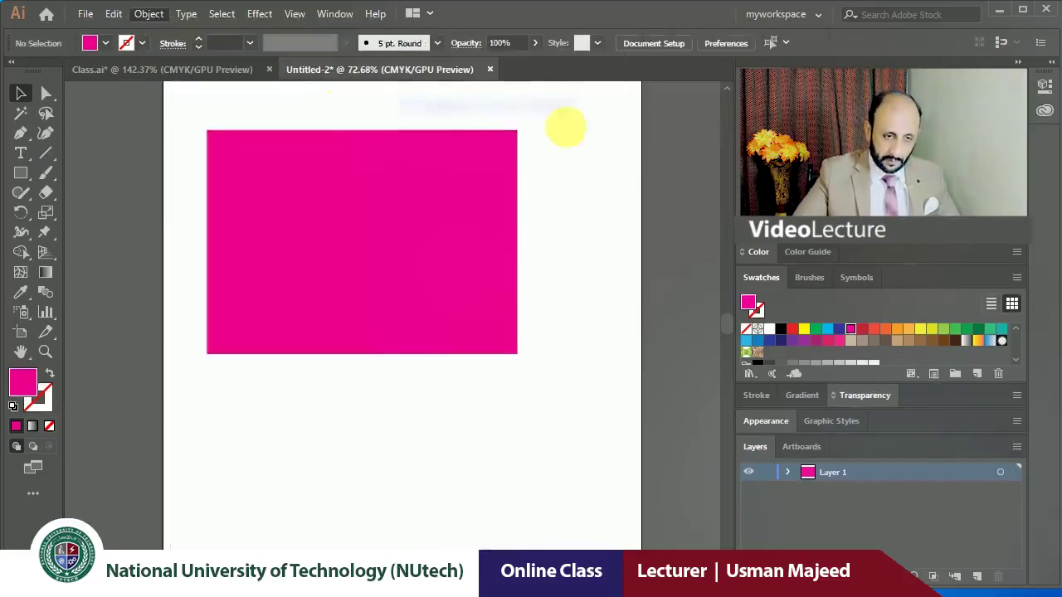
Select, rotate and move the blue rectangle behind it, then undo those edits.
key(ctrl+a)
drag(500, 166, 501, 174)
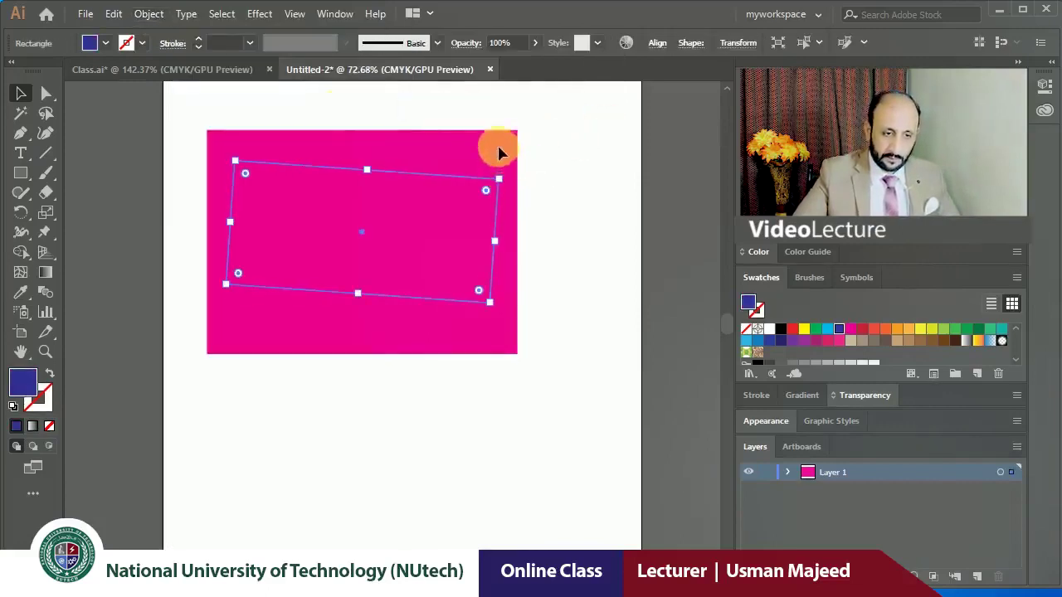
key(ctrl+shift+a)
drag(423, 210, 512, 302)
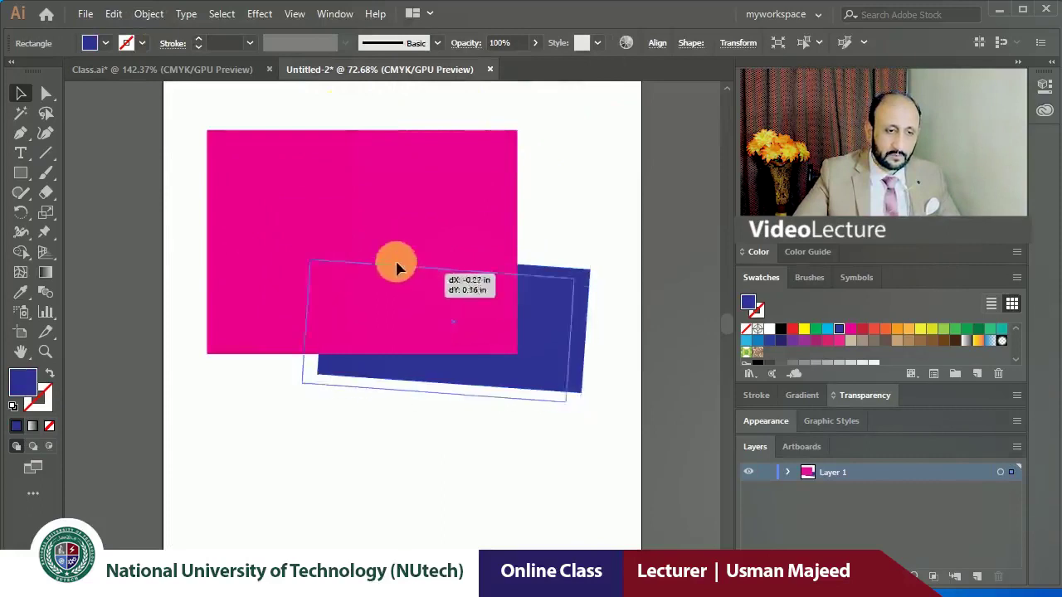
drag(410, 294, 361, 378)
click(462, 218)
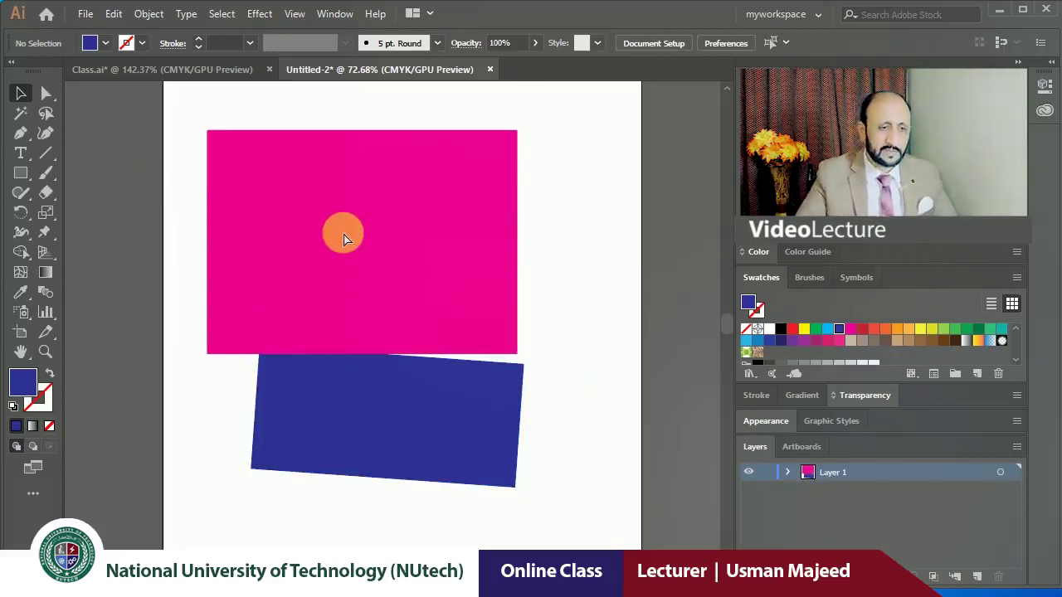
key(ctrl+z)
key(ctrl+z)
key(ctrl+z)
key(ctrl+z)
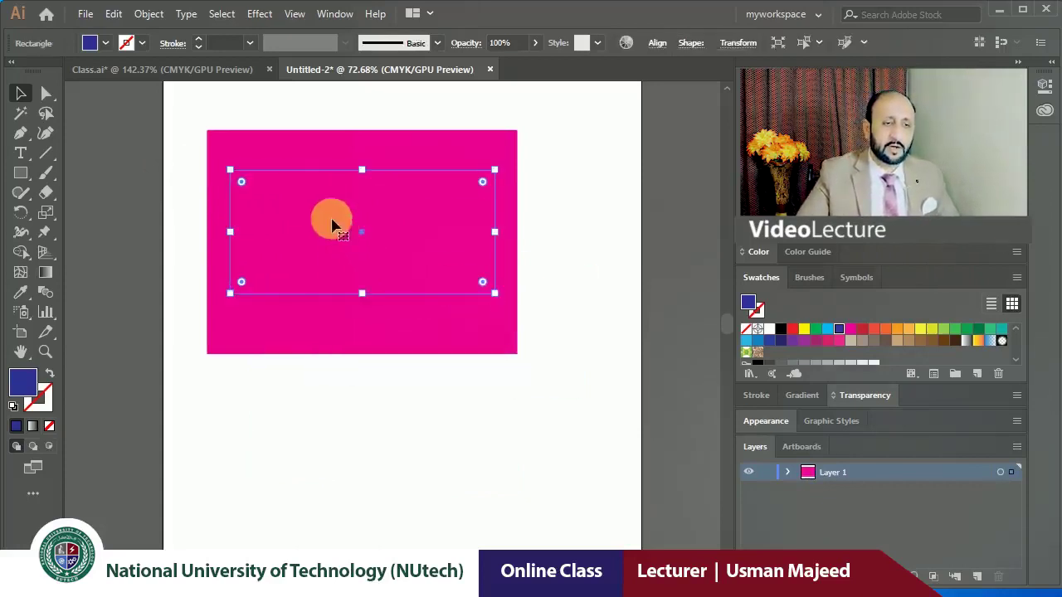
Unlock all artwork and drag the pink rectangle aside to reveal the blue one.
click(304, 125)
click(150, 15)
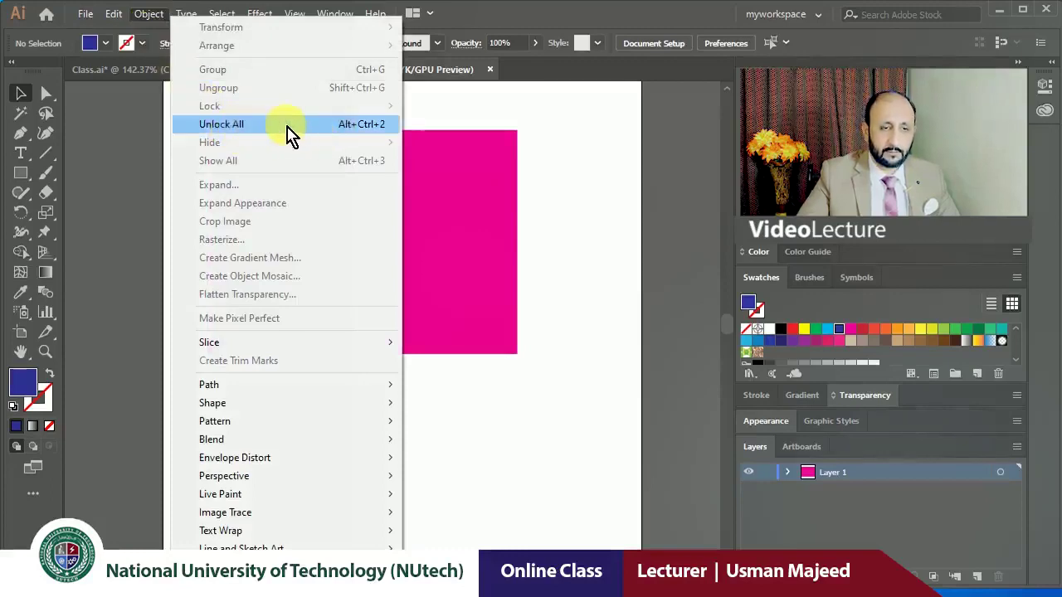
click(289, 126)
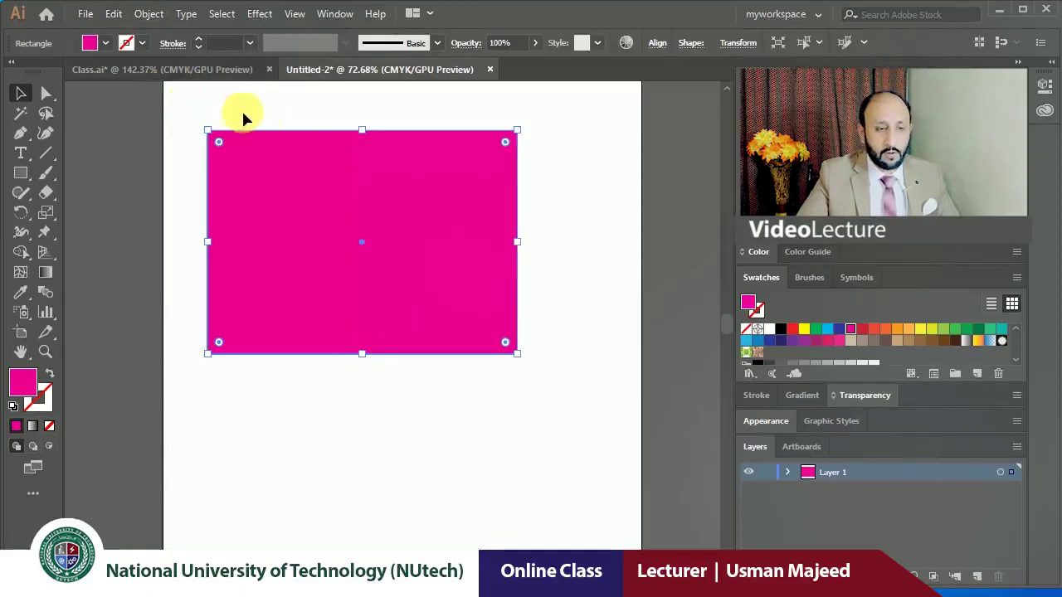
drag(336, 203, 472, 305)
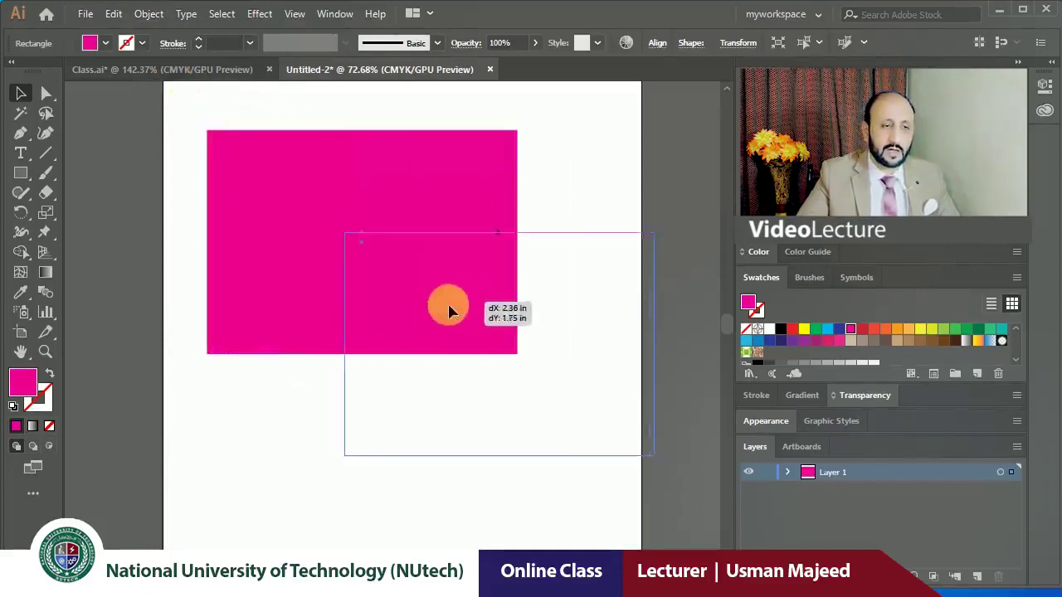
Delete the blue rectangle and move the pink one back up-left.
click(301, 257)
key(Delete)
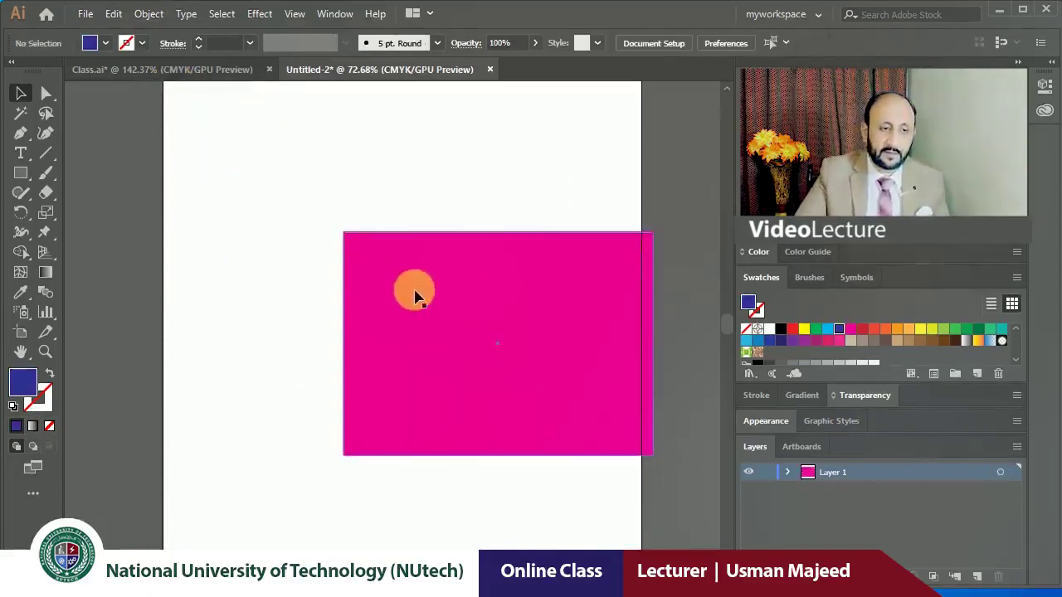
mouse_move(406, 294)
mouse_down()
mouse_move(320, 239)
mouse_move(285, 195)
mouse_up()
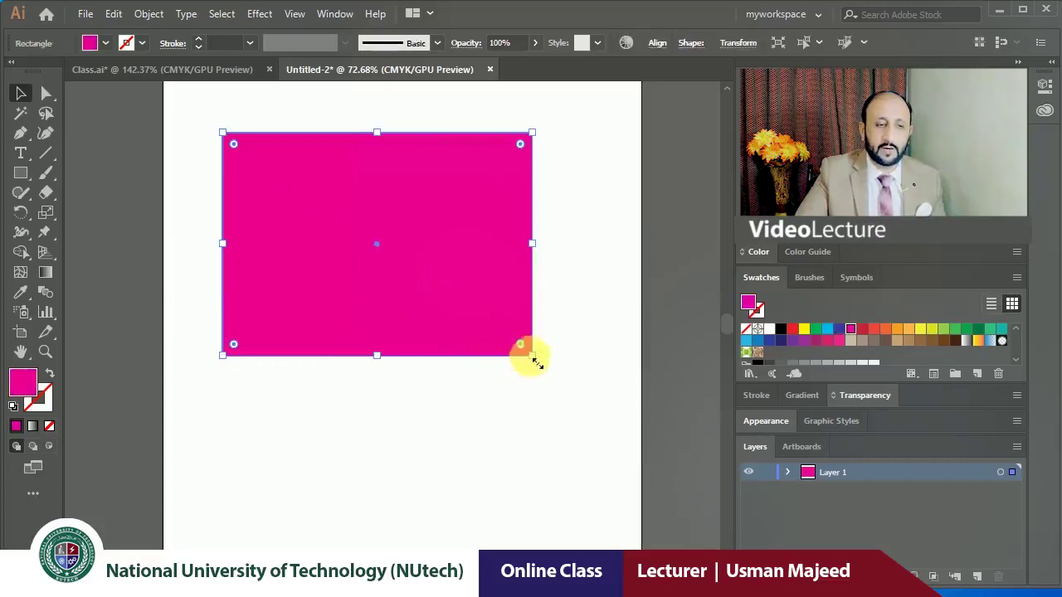
Shrink the pink rectangle and arrange three overlapping pink copies near the top.
mouse_move(532, 356)
mouse_down()
mouse_move(440, 324)
mouse_move(407, 265)
mouse_up()
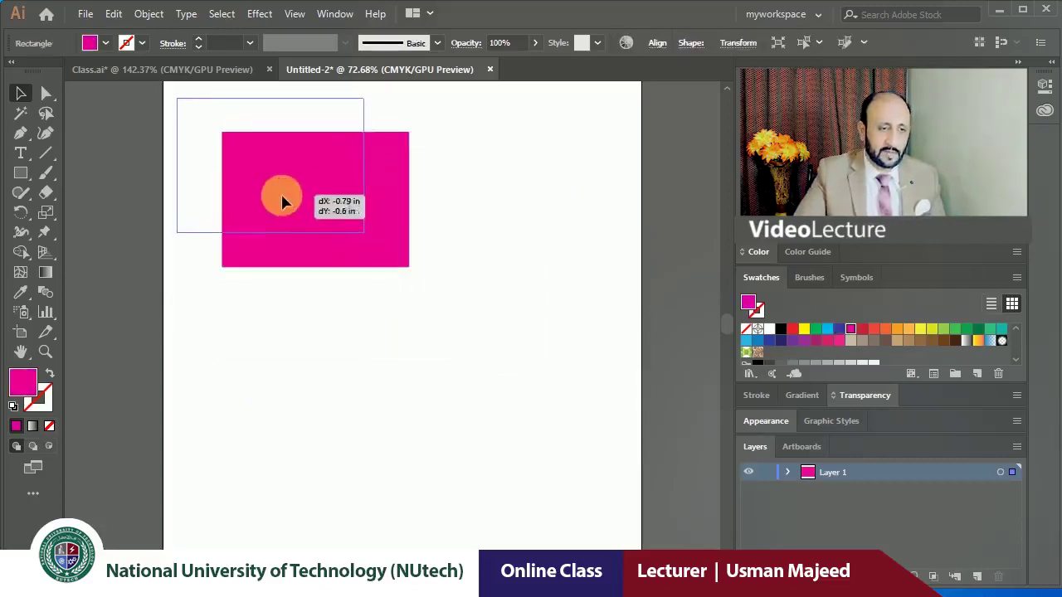
drag(337, 240, 282, 201)
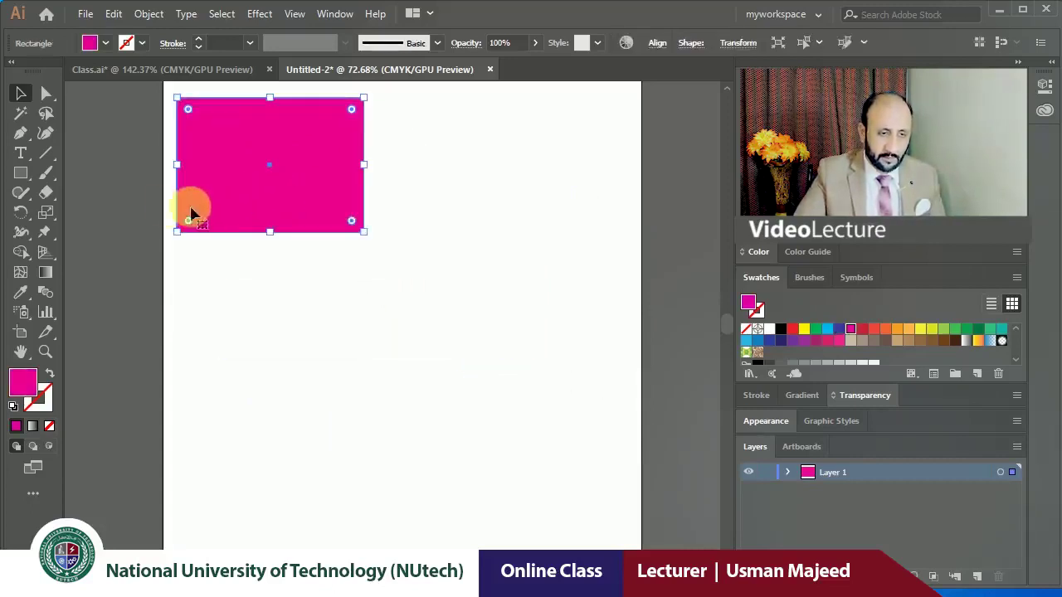
mouse_move(205, 188)
mouse_down()
mouse_move(426, 227)
mouse_move(419, 221)
mouse_move(268, 369)
mouse_up()
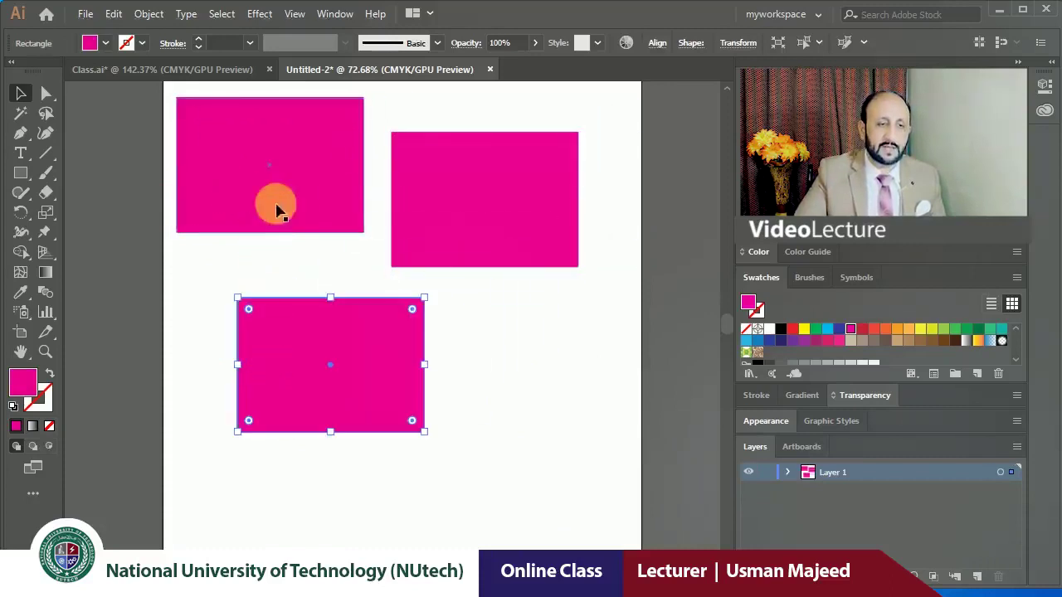
drag(344, 336, 368, 222)
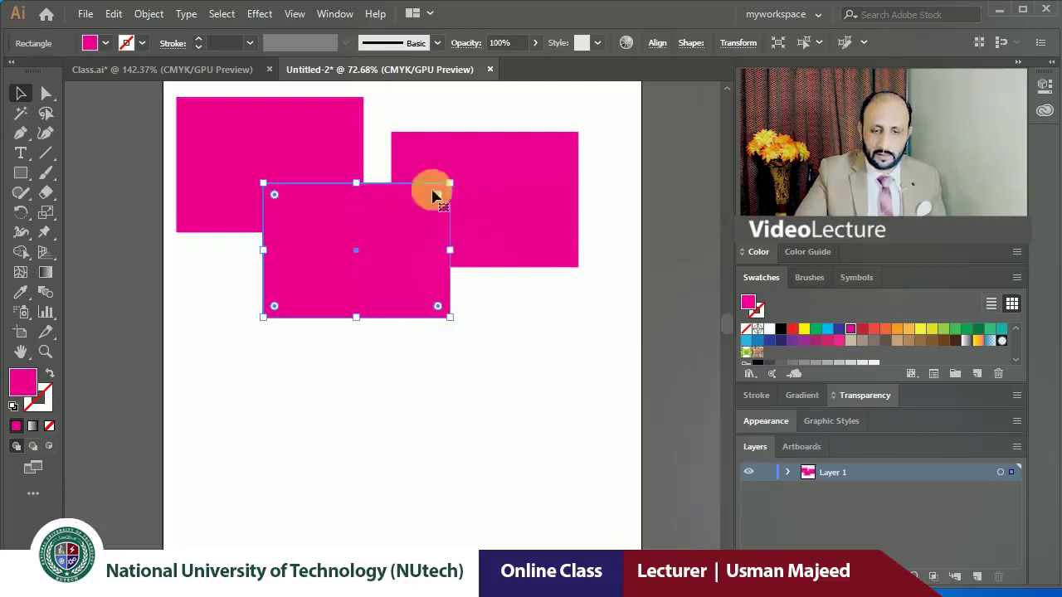
Fill the front rectangle blue and the right one red, then slide red left.
click(839, 329)
click(531, 245)
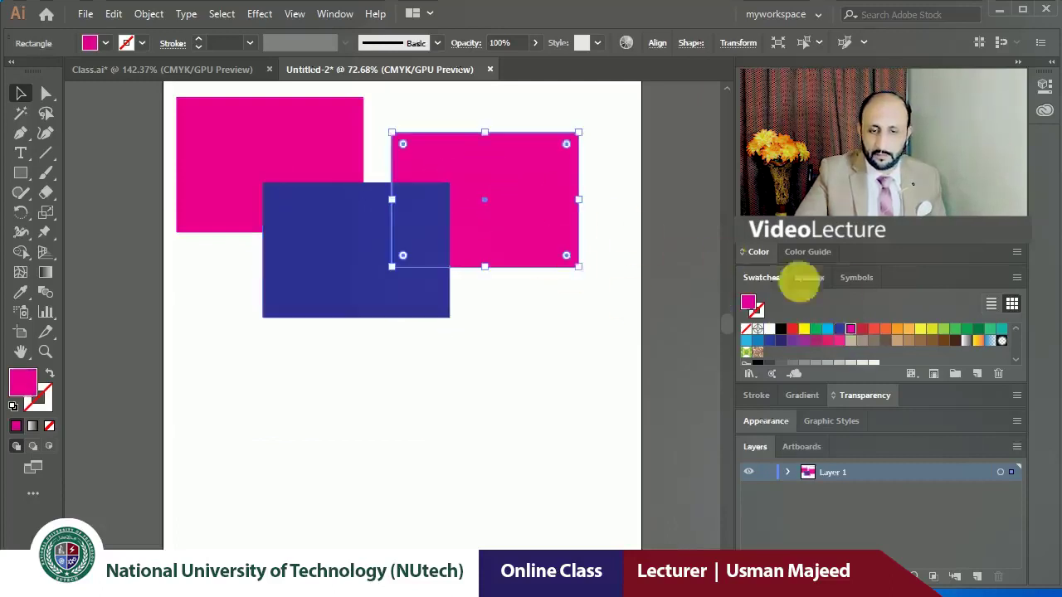
click(874, 330)
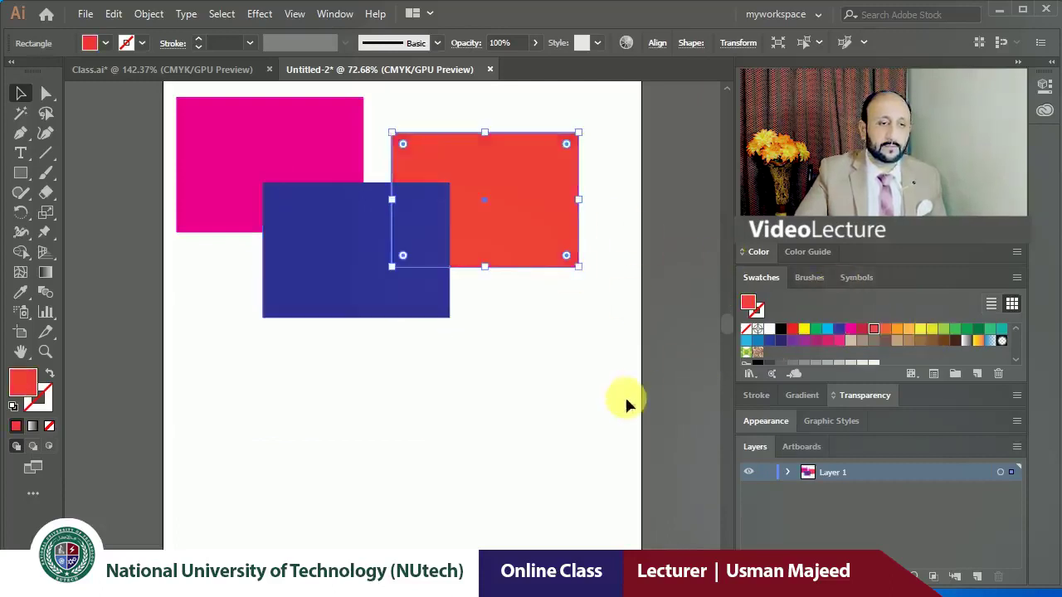
click(626, 403)
drag(521, 250, 441, 244)
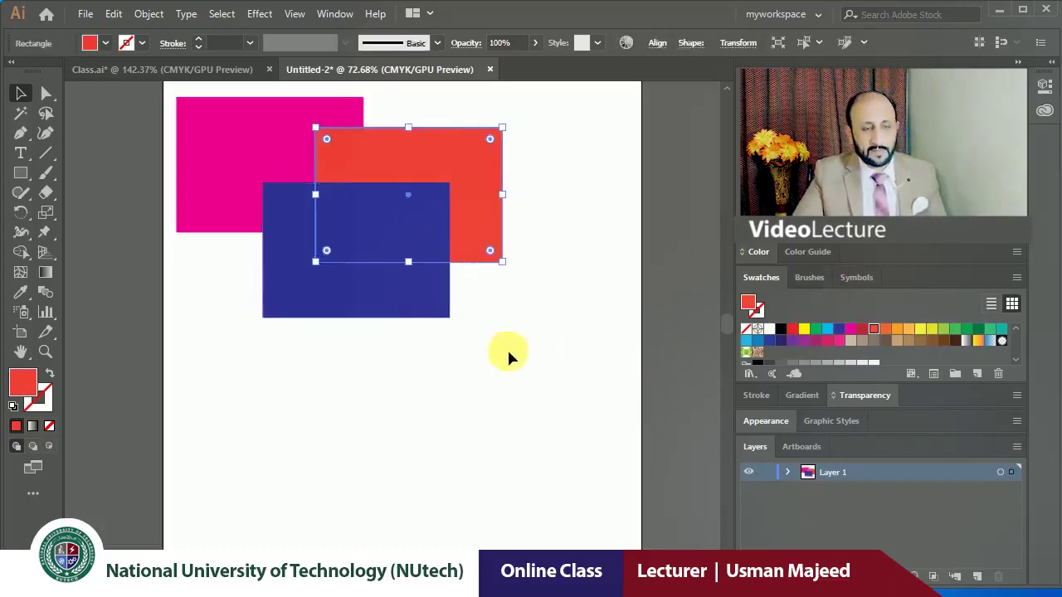
Fill the top-left rectangle orange and select the red rectangle for locking.
click(321, 157)
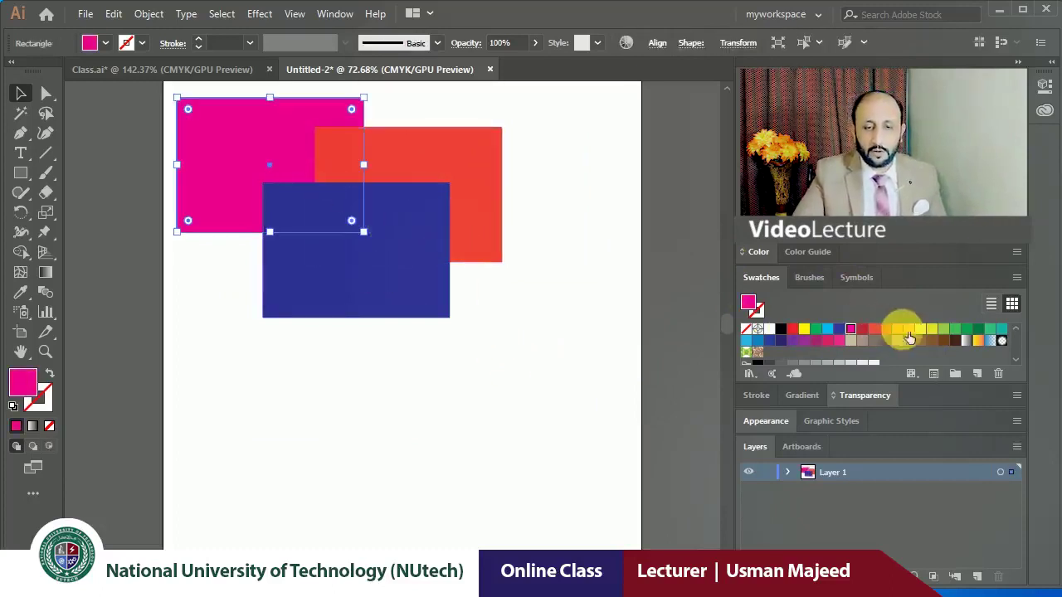
click(910, 333)
click(649, 337)
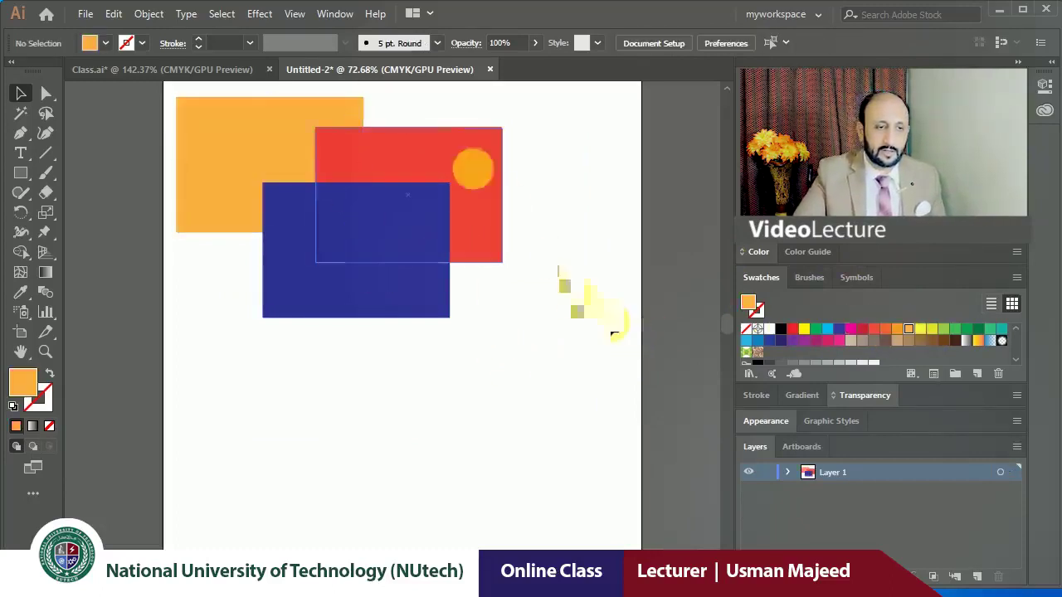
click(440, 146)
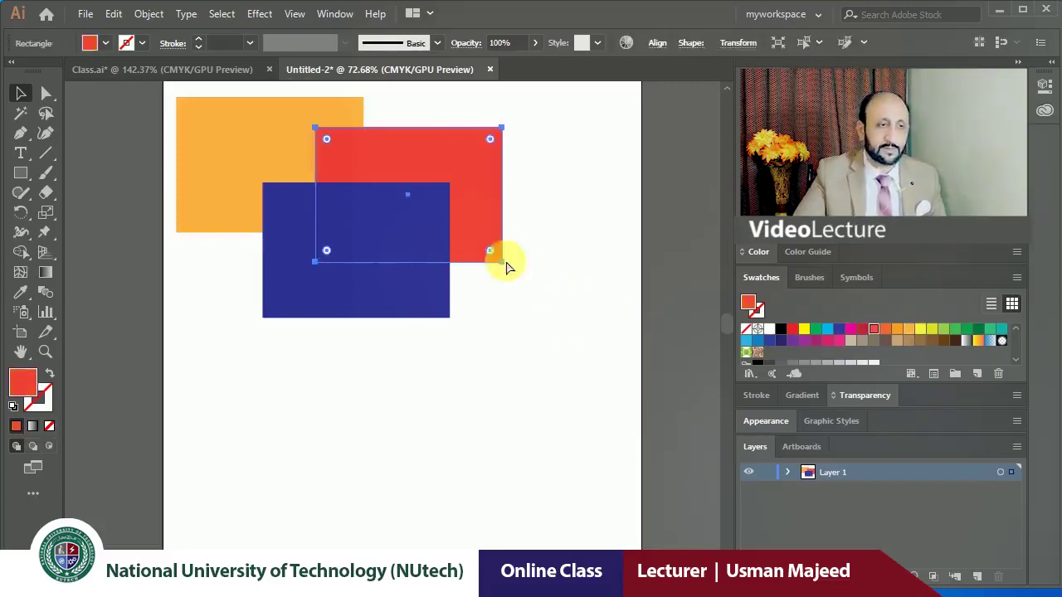
click(149, 14)
mouse_move(209, 106)
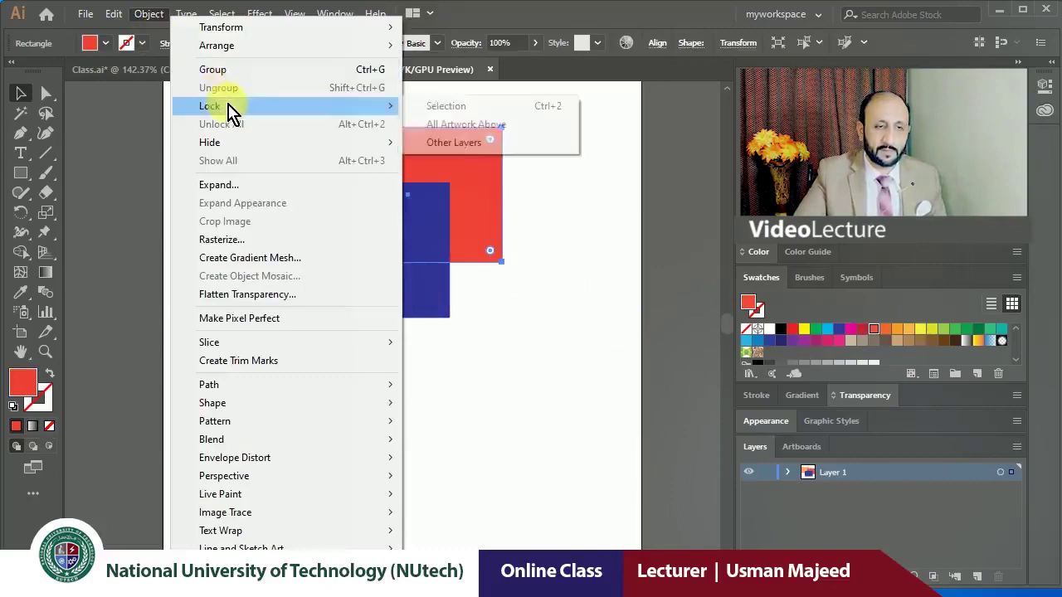
Lock the red rectangle, then click around until only the orange rectangle is selected.
click(472, 106)
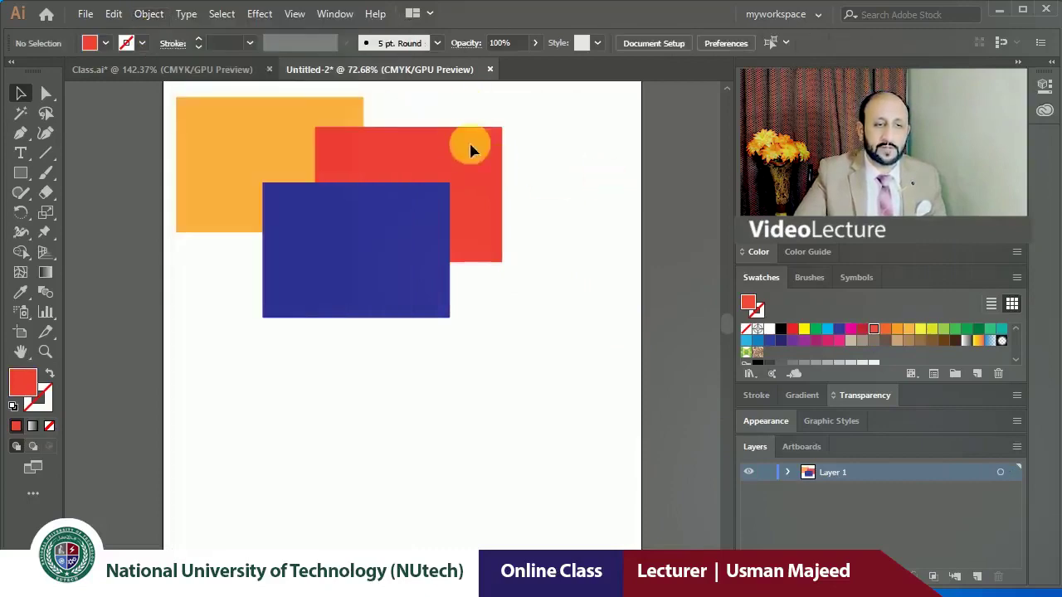
click(377, 220)
click(243, 133)
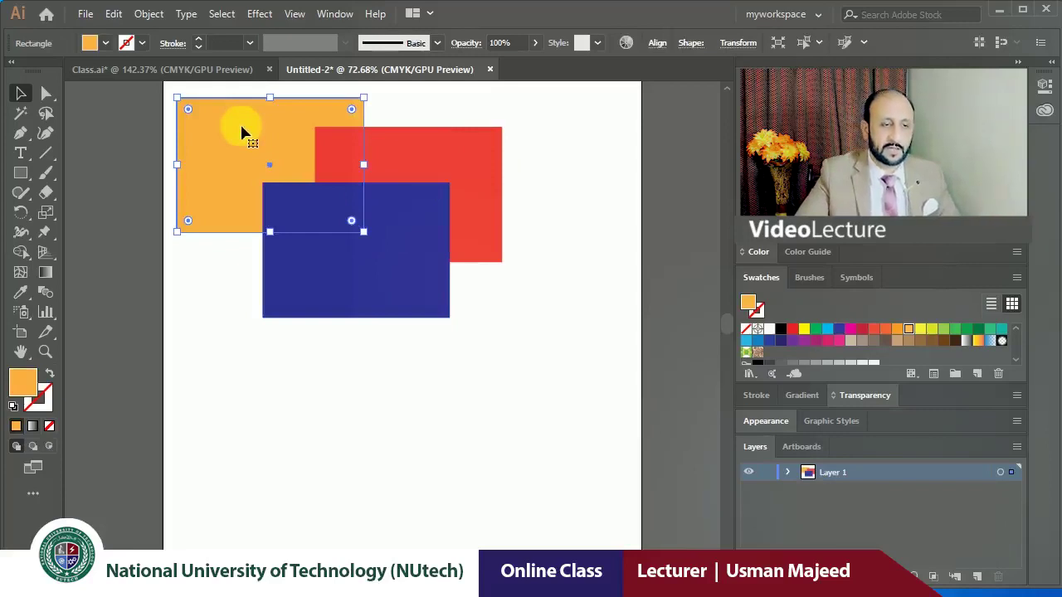
click(221, 326)
click(230, 169)
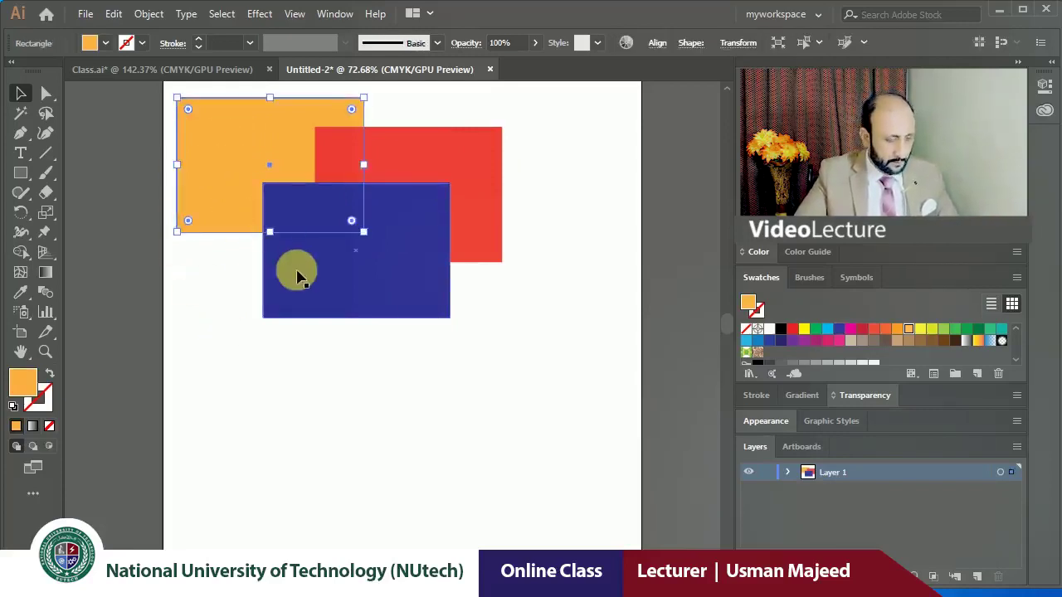
click(299, 276)
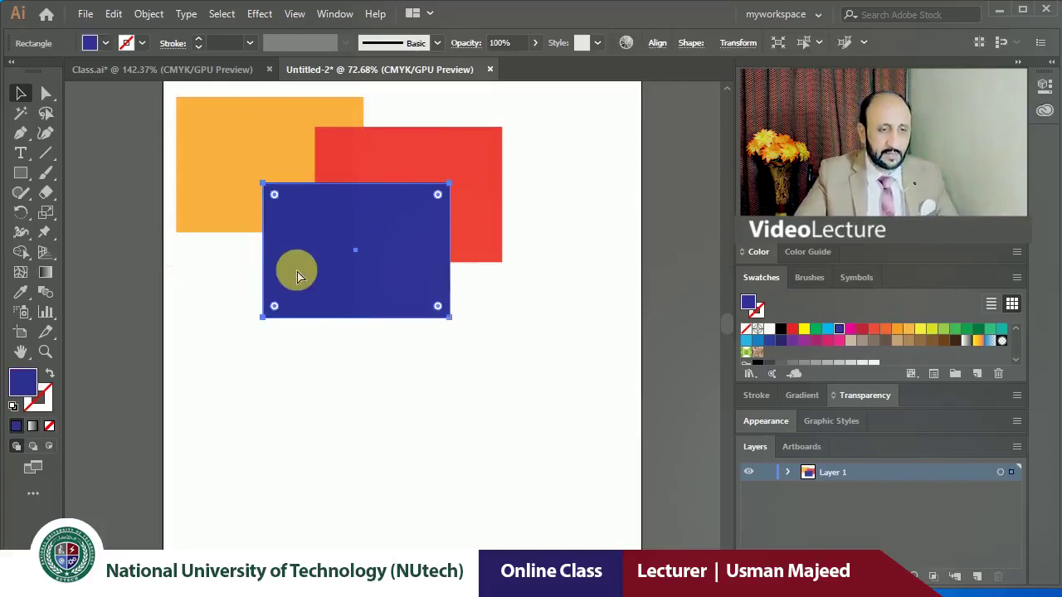
shift+click(298, 276)
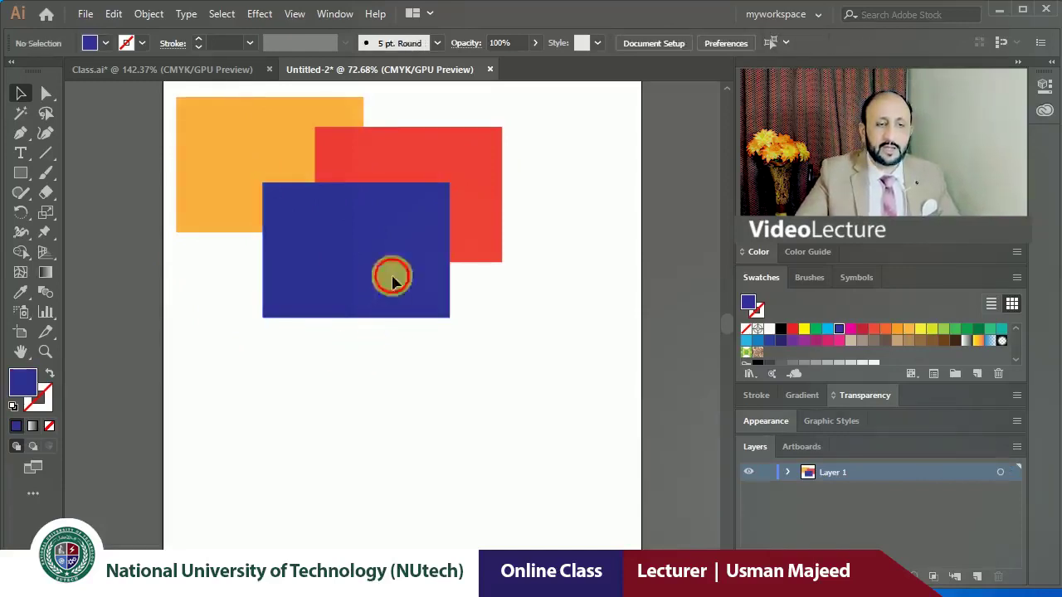
click(329, 109)
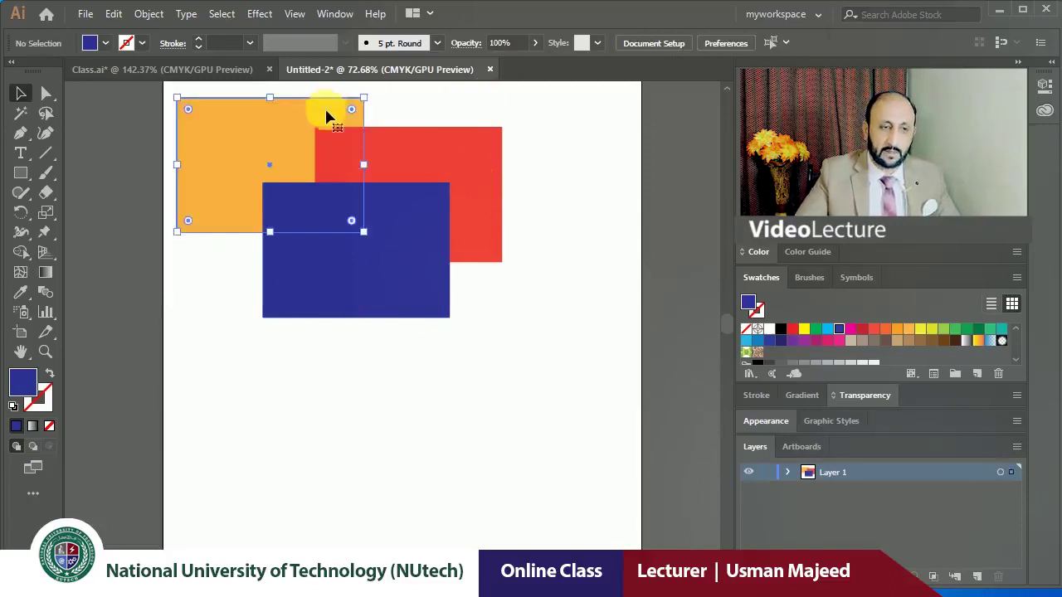
Apply Object > Unlock All, then select the red and blue rectangles.
click(148, 15)
mouse_move(210, 142)
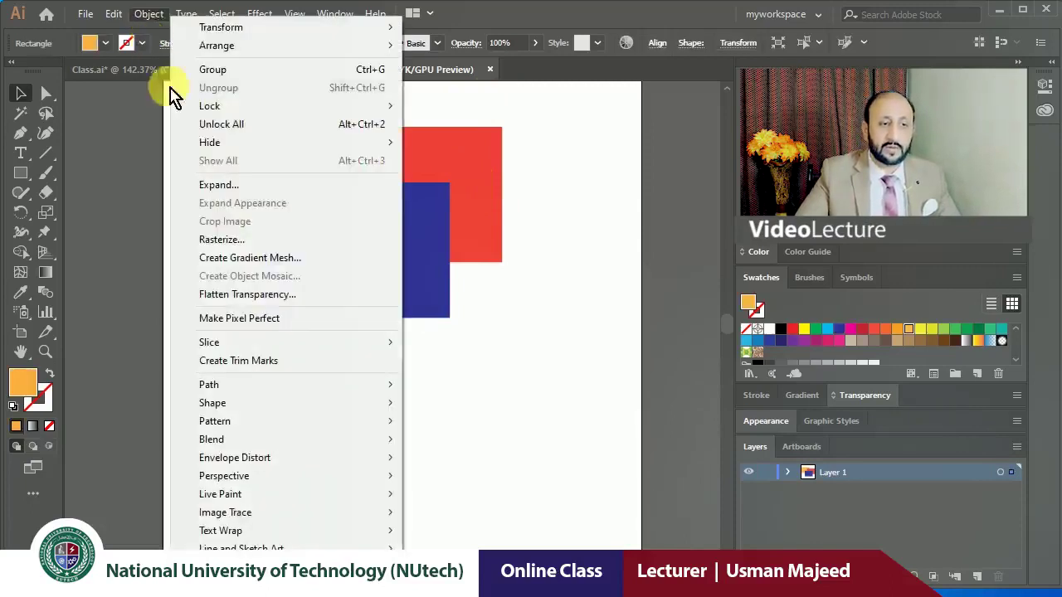
click(246, 138)
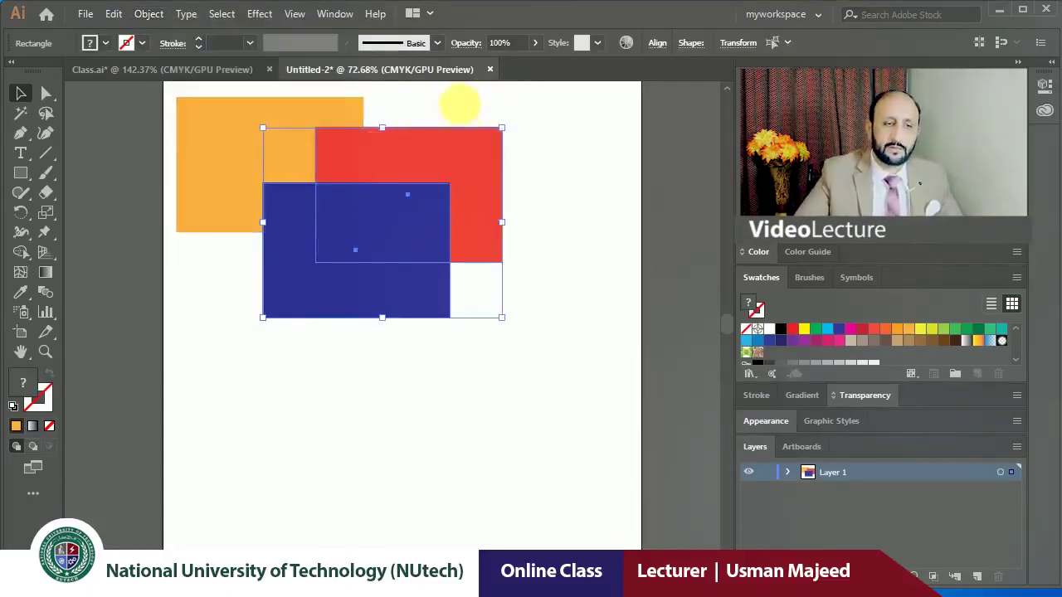
click(396, 171)
click(268, 257)
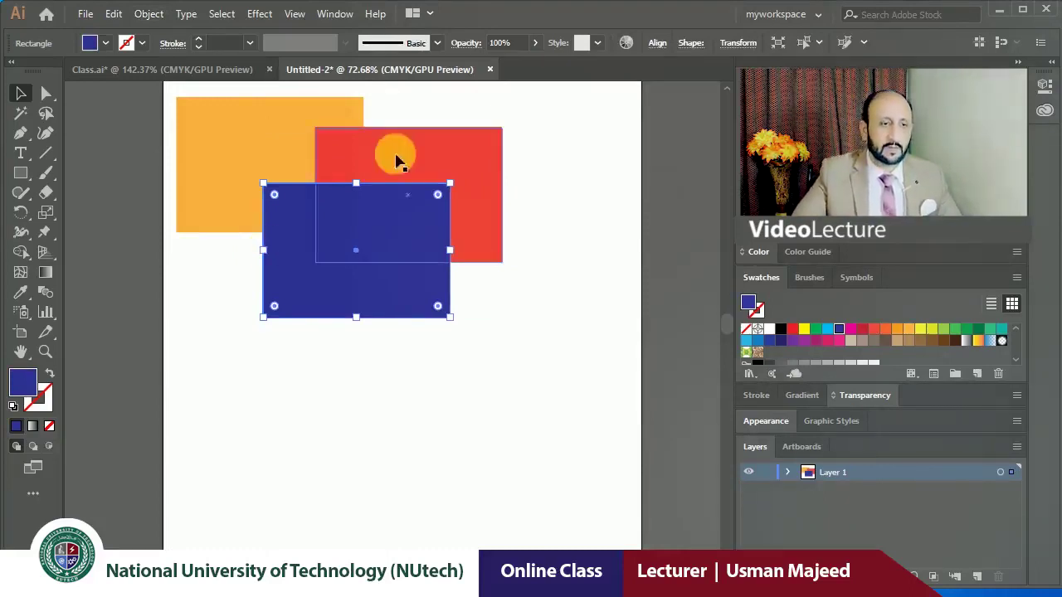
Delete the red and blue rectangles, then move and enlarge the orange one.
drag(399, 101, 512, 316)
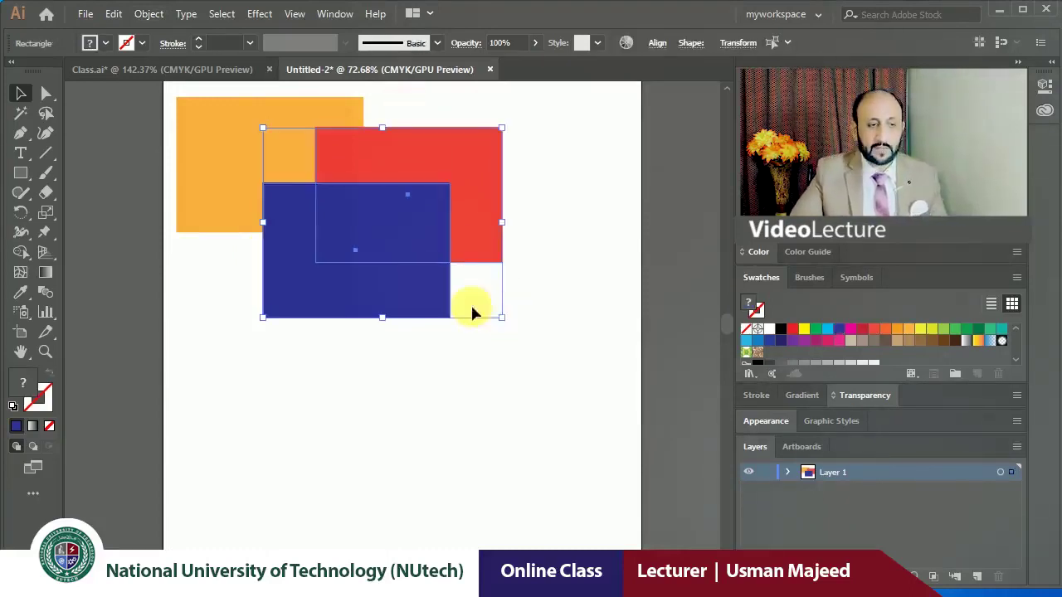
key(Delete)
drag(263, 196, 349, 273)
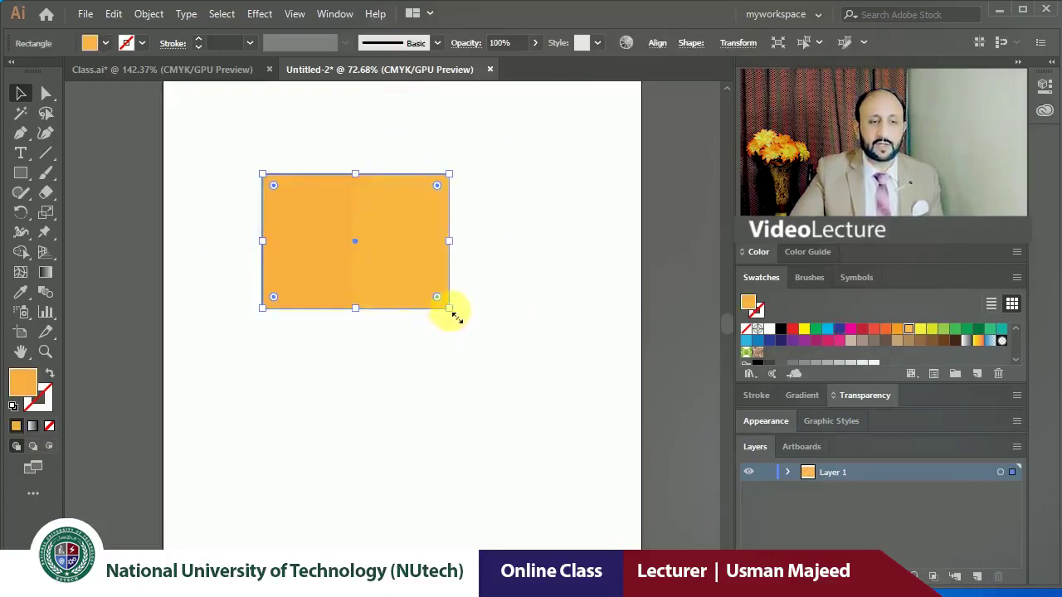
drag(454, 315, 548, 377)
drag(437, 311, 469, 315)
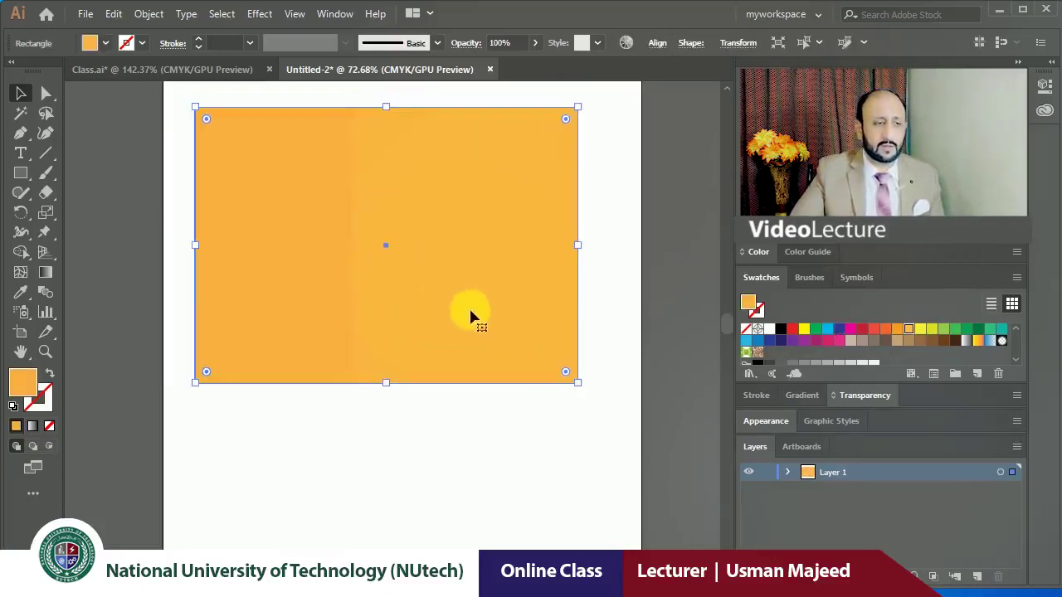
Draw a blue-filled rectangle over the orange one and duplicate it below.
click(21, 172)
mouse_move(291, 197)
mouse_down()
mouse_move(385, 260)
mouse_move(504, 307)
mouse_up()
click(838, 328)
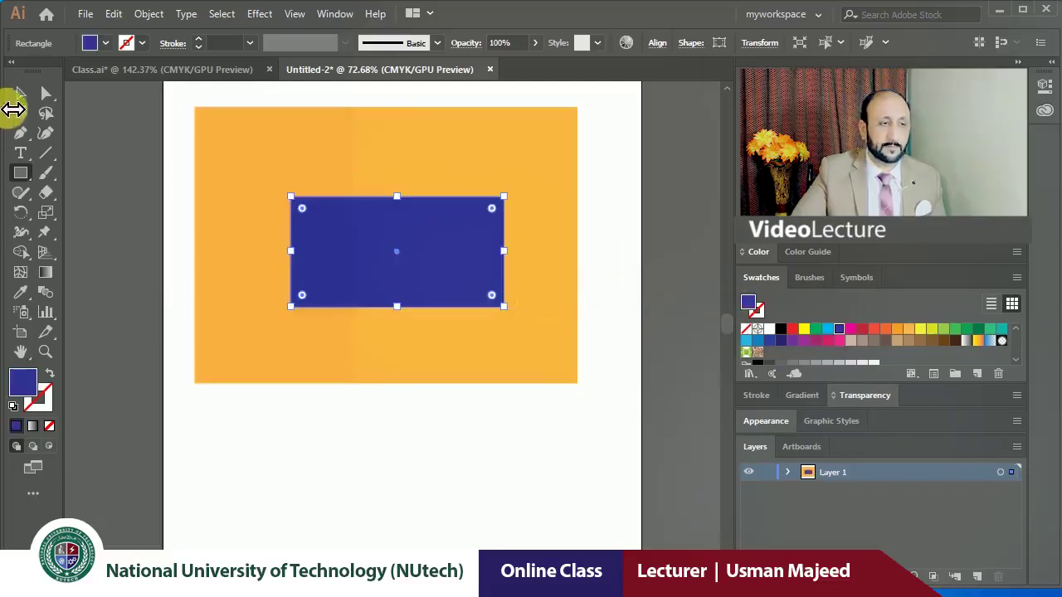
click(20, 93)
click(165, 149)
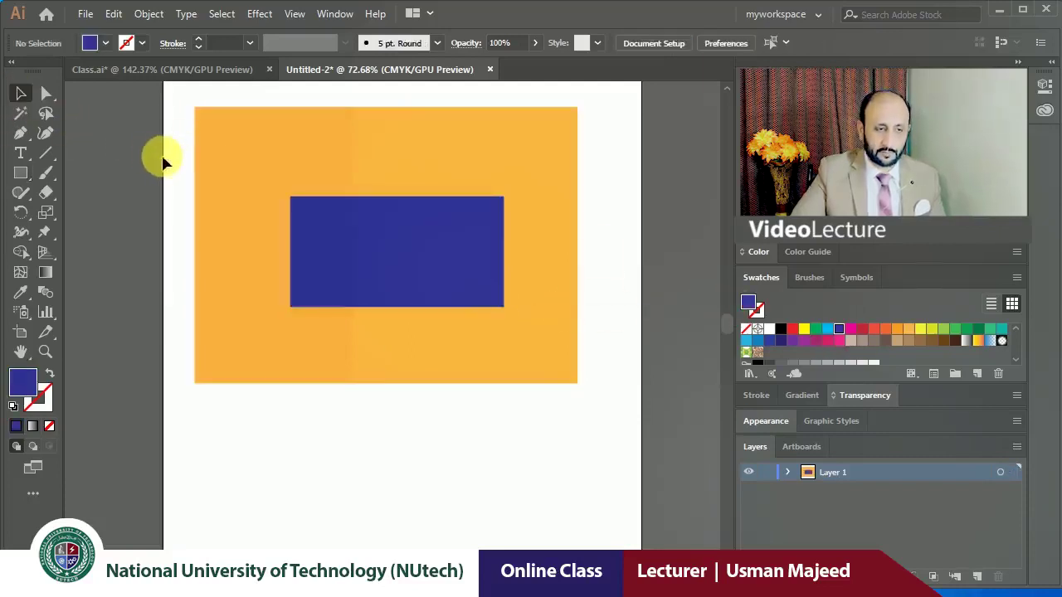
mouse_move(340, 232)
mouse_down()
mouse_move(324, 230)
mouse_move(322, 177)
mouse_move(324, 296)
mouse_up()
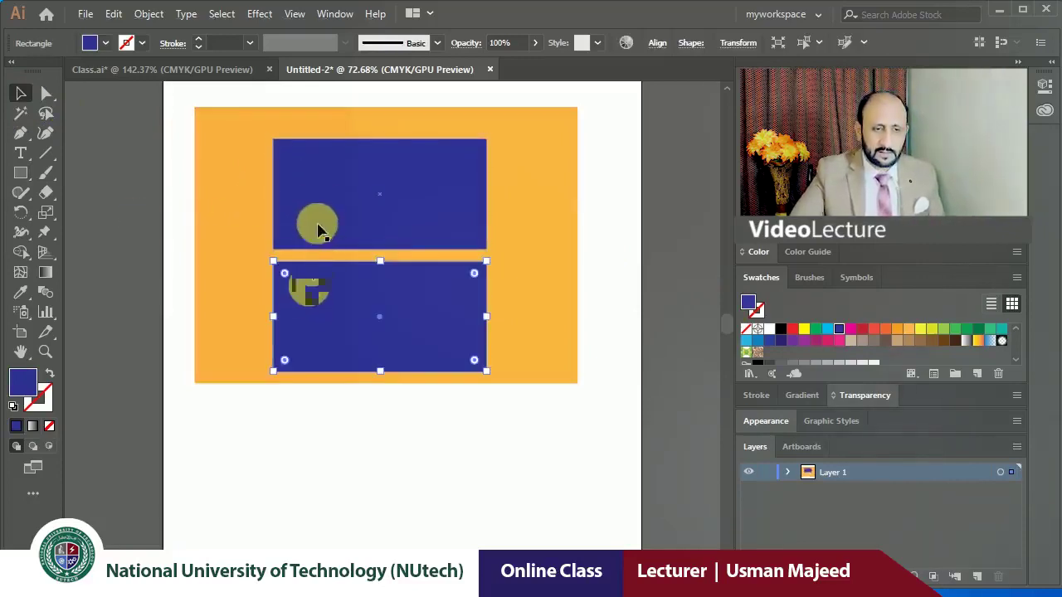
Narrow the two blue rectangles and repeat copies with Ctrl+D into six columns.
mouse_move(486, 256)
mouse_down()
mouse_move(312, 255)
mouse_move(259, 217)
mouse_move(314, 219)
mouse_up()
key(ctrl+d)
key(ctrl+d)
key(ctrl+d)
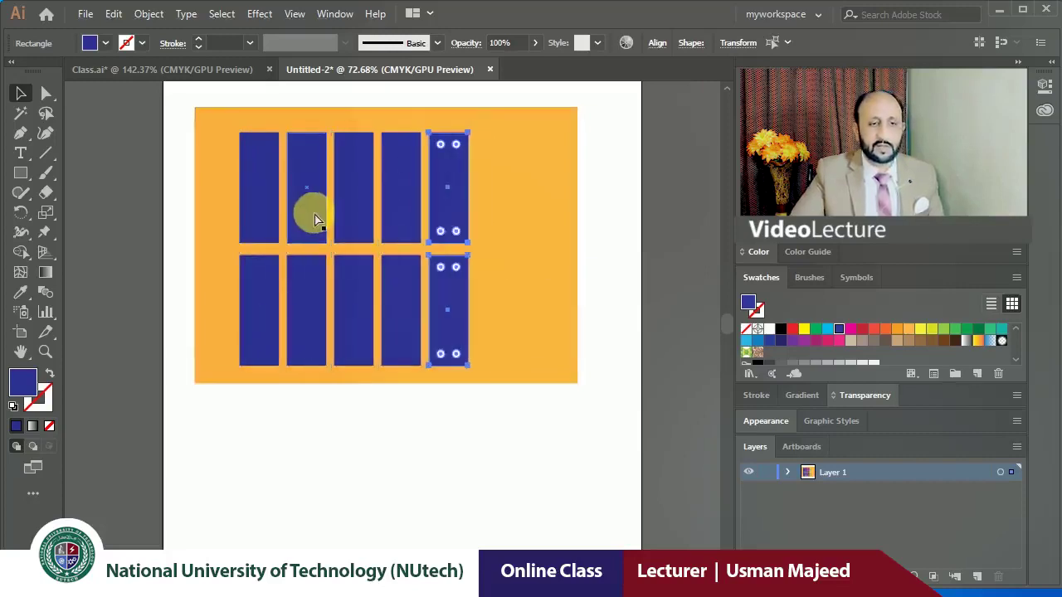
key(ctrl+d)
click(157, 213)
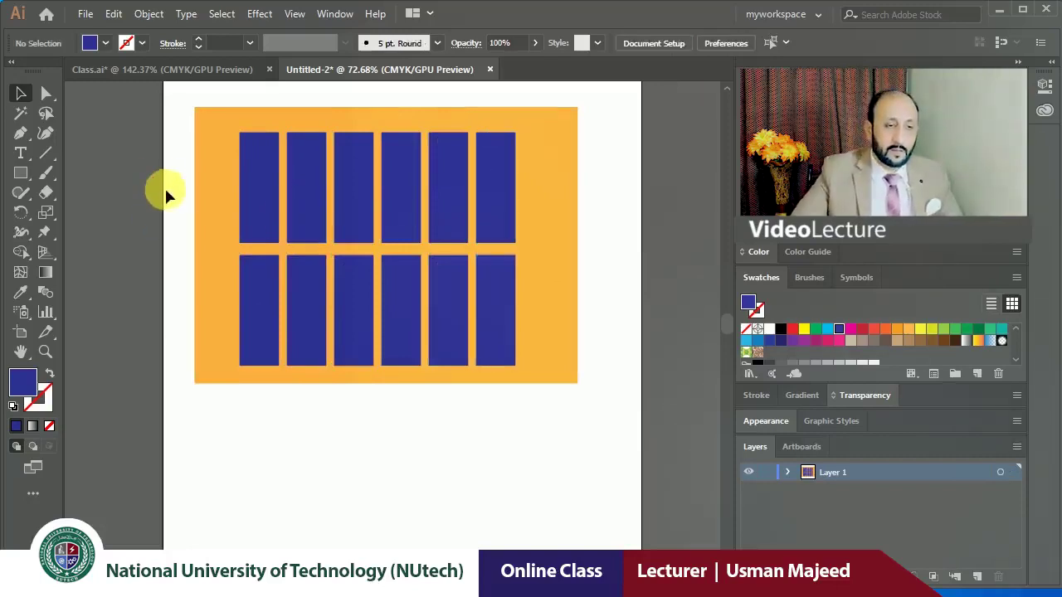
drag(166, 110, 496, 354)
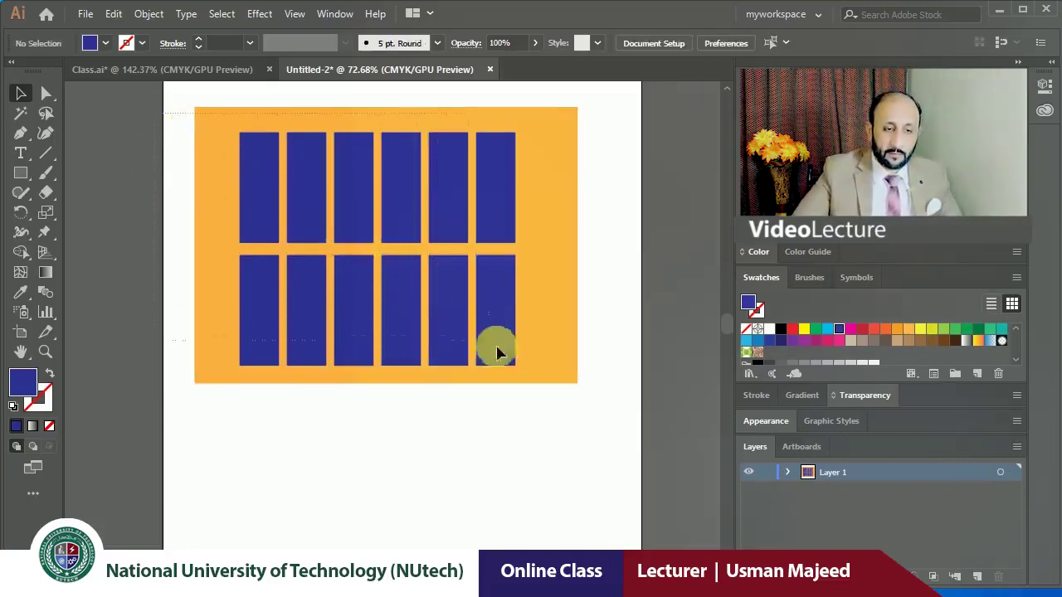
Marquee-select the artwork, then refine the selection to only the orange background rectangle.
drag(536, 382, 535, 380)
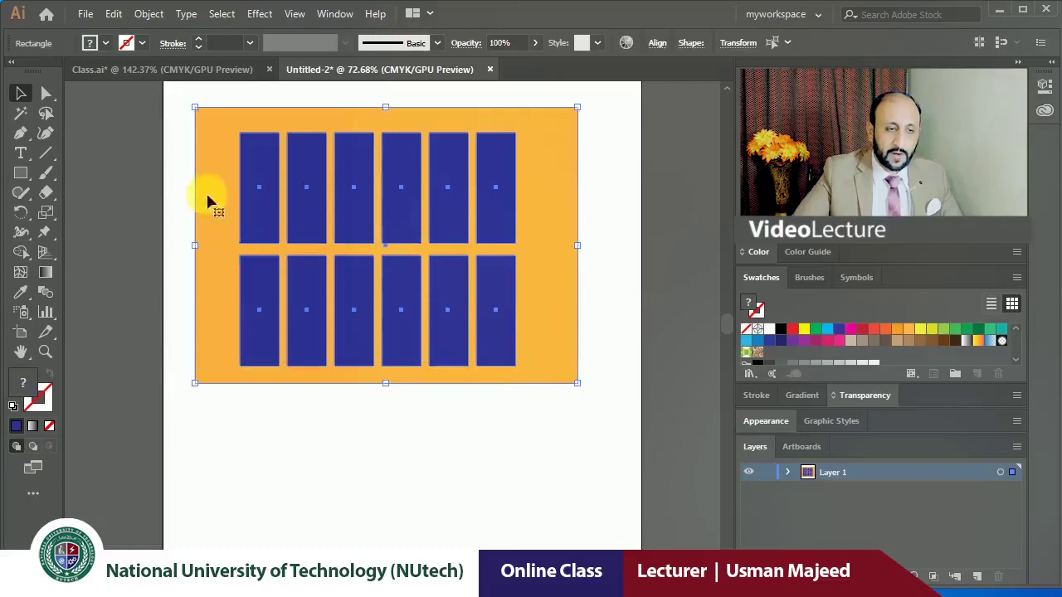
key(ctrl+h)
drag(172, 121, 502, 353)
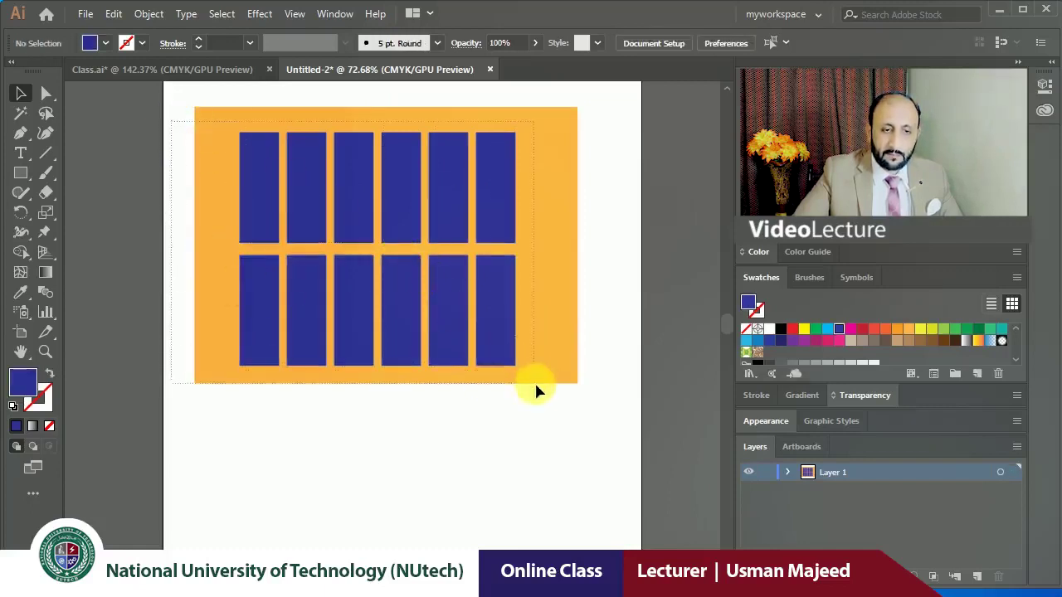
drag(535, 385, 535, 383)
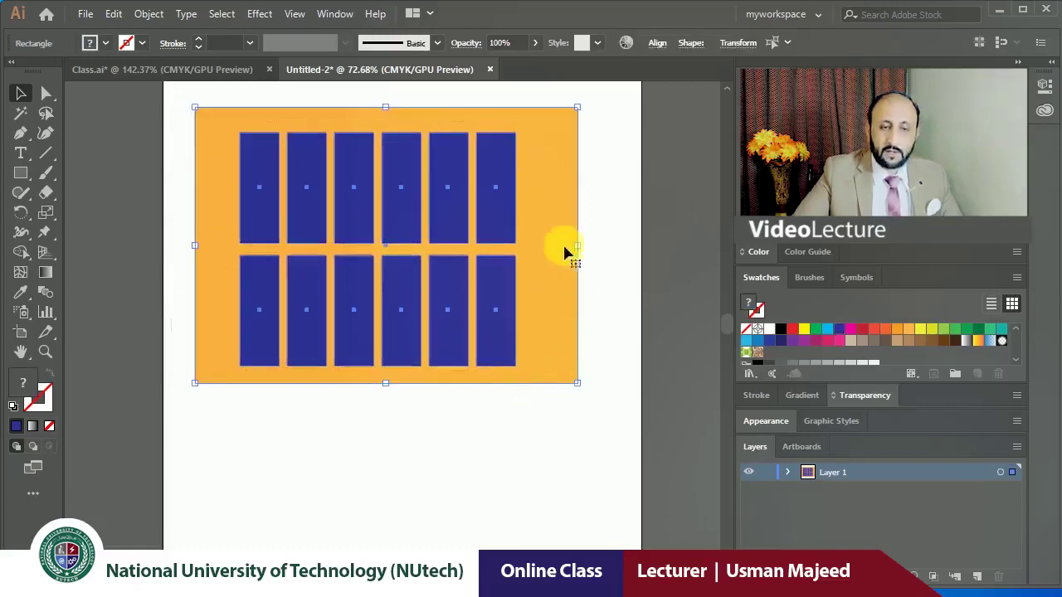
shift+click(546, 202)
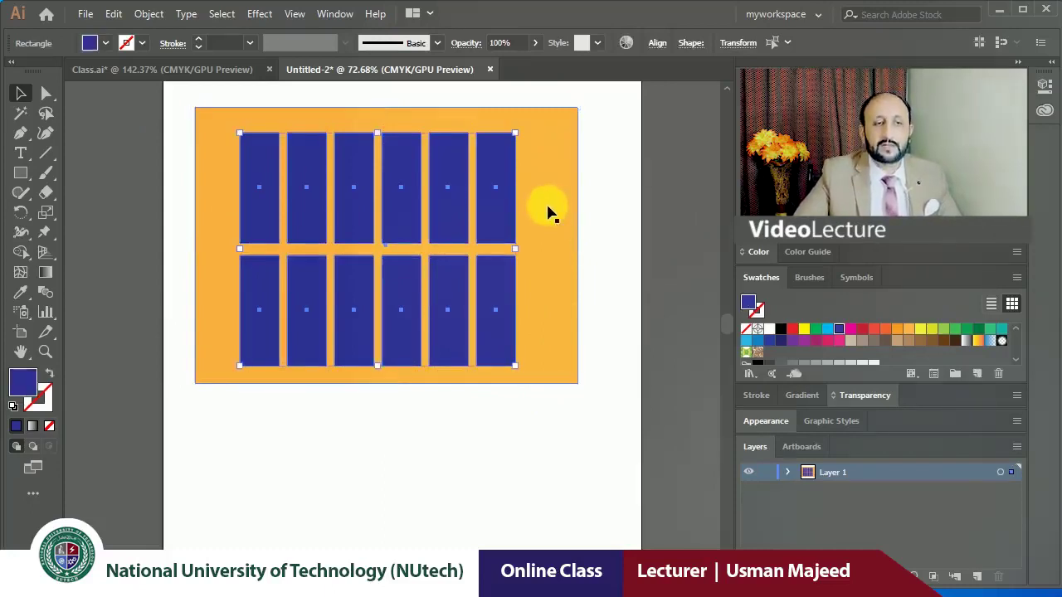
click(591, 168)
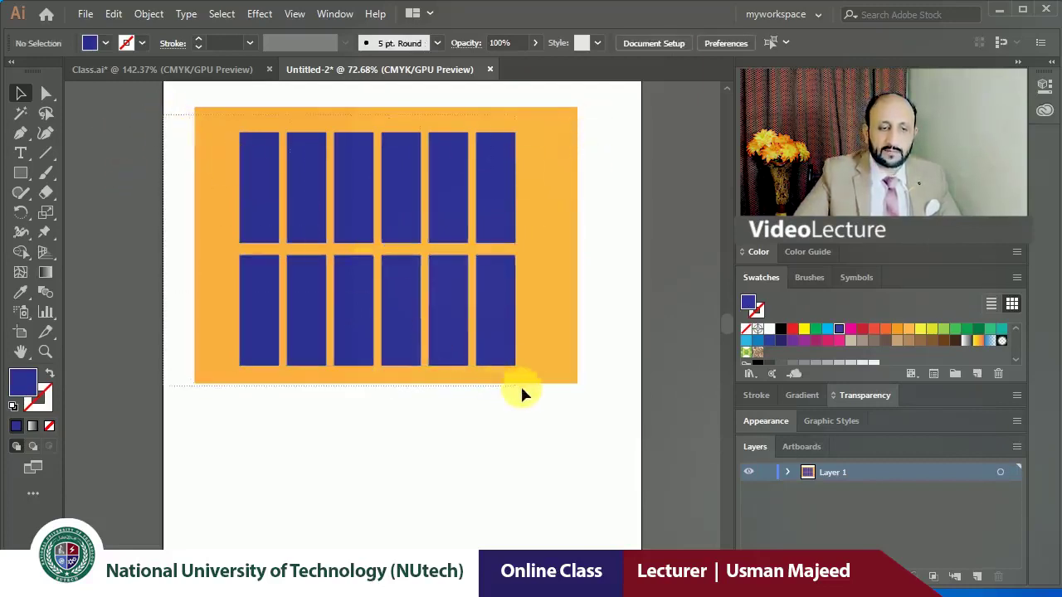
drag(189, 133, 545, 396)
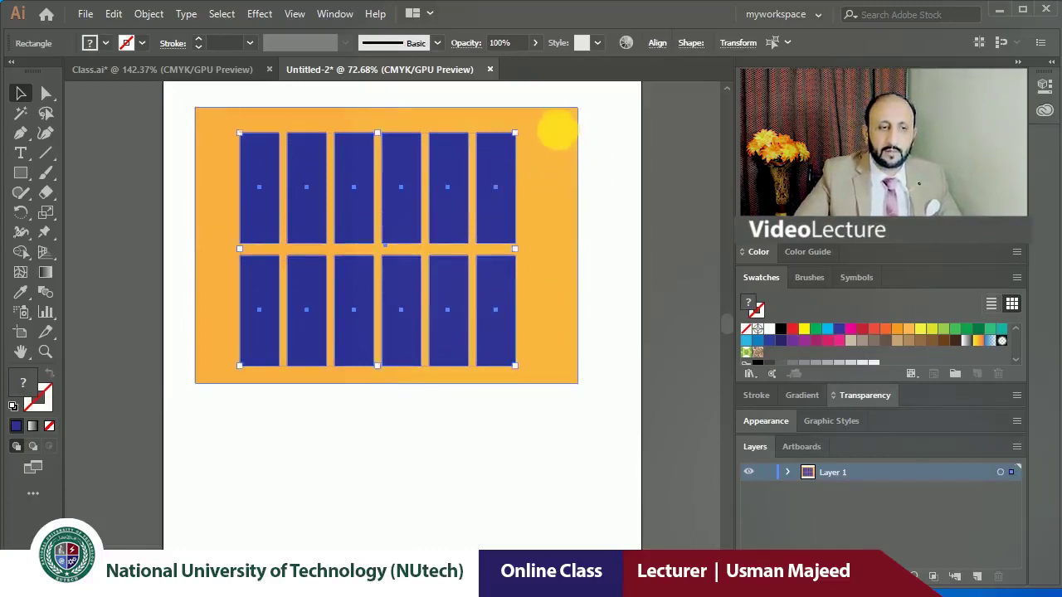
shift+click(554, 128)
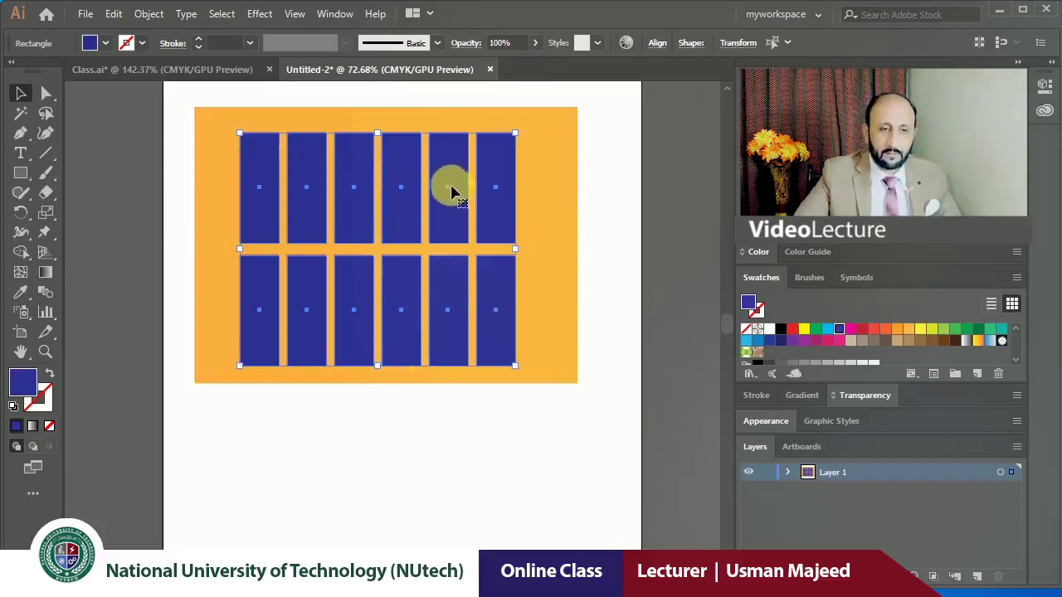
click(537, 208)
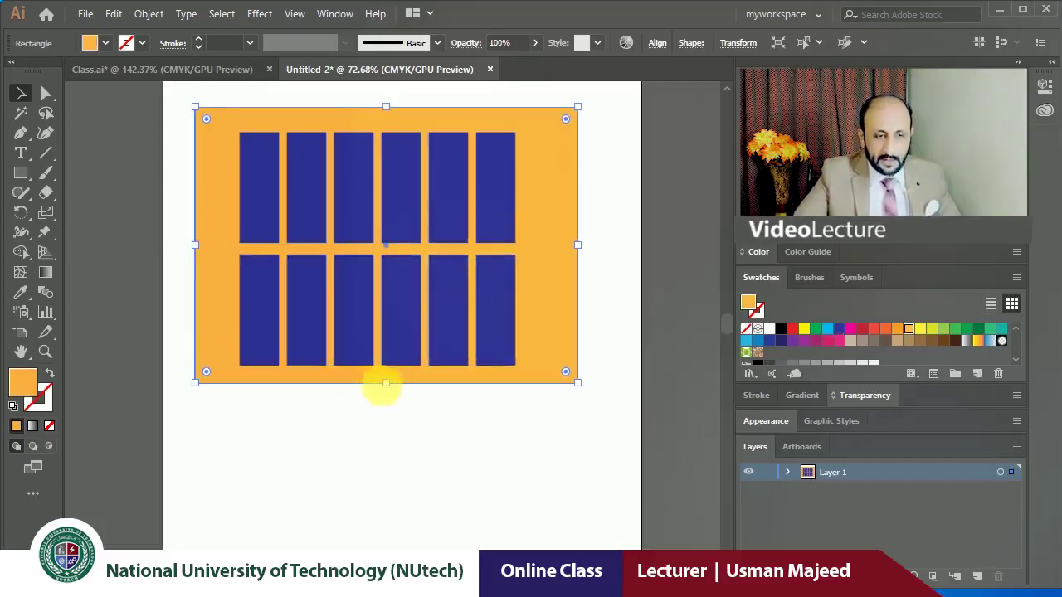
Squash the orange rectangle into a thin top bar and repeat copies downward.
drag(385, 384, 389, 143)
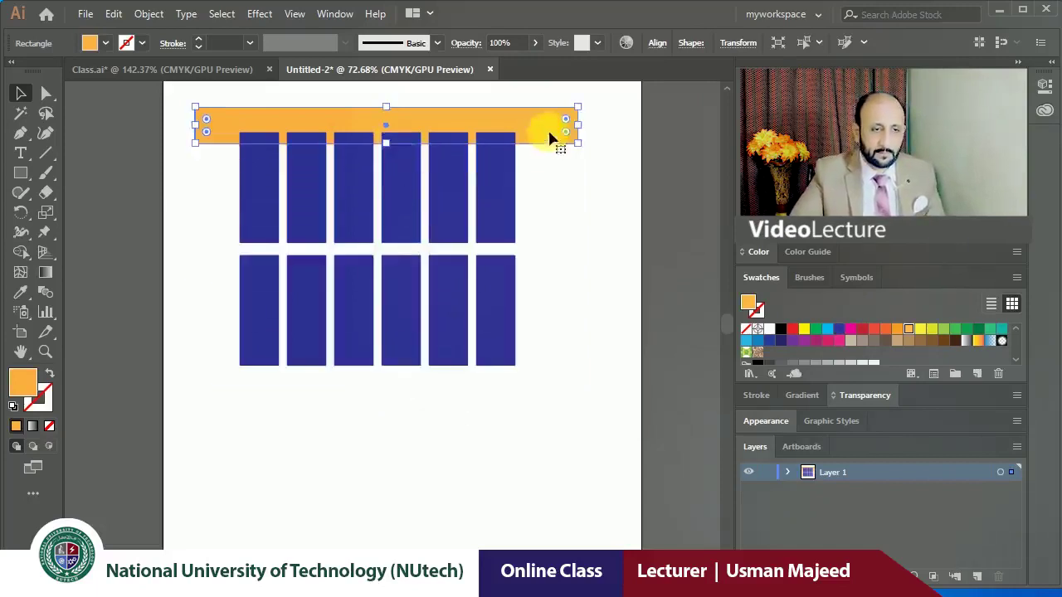
mouse_move(550, 137)
mouse_down()
mouse_move(562, 161)
mouse_move(555, 175)
mouse_up()
key(ctrl+d)
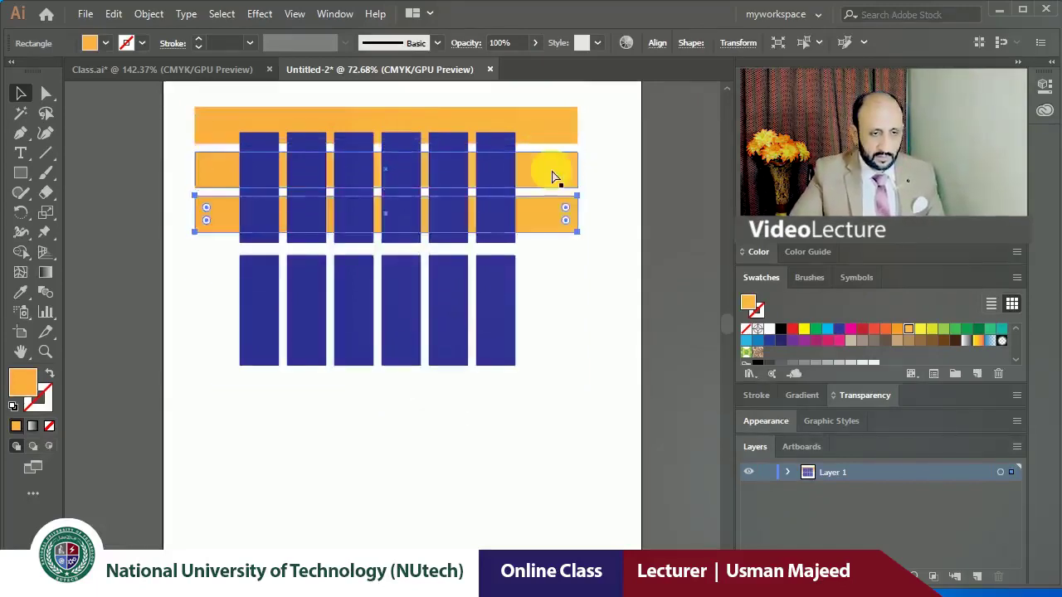
key(ctrl+d)
key(ctrl+d)
key(ctrl+d)
key(ctrl+d)
Marquee-select the bars and grid, drop the bottom bar, then clear the selection.
click(504, 522)
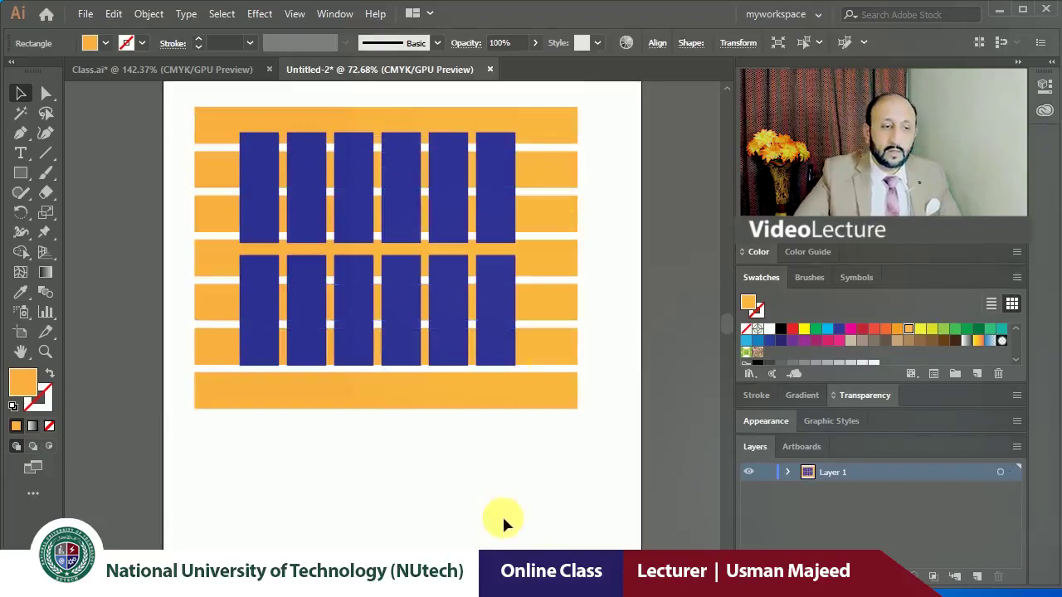
drag(169, 120, 540, 380)
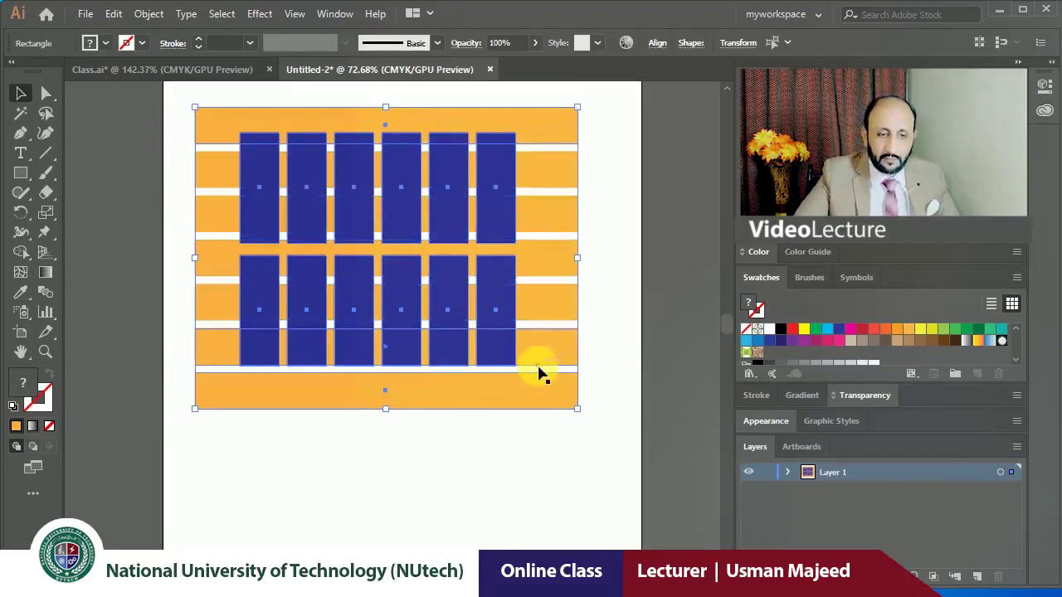
shift+click(538, 398)
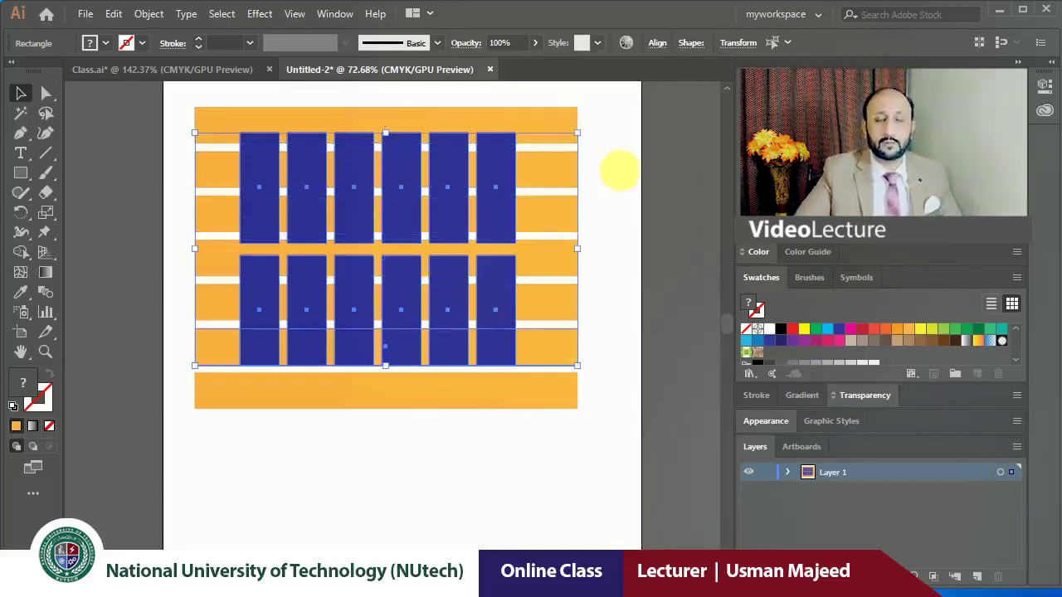
click(609, 172)
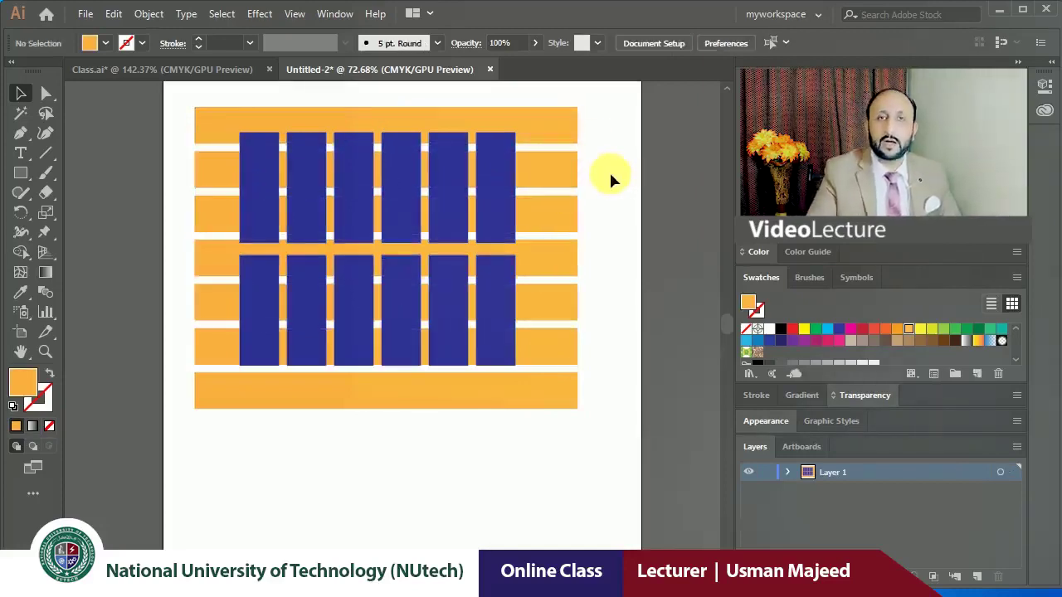
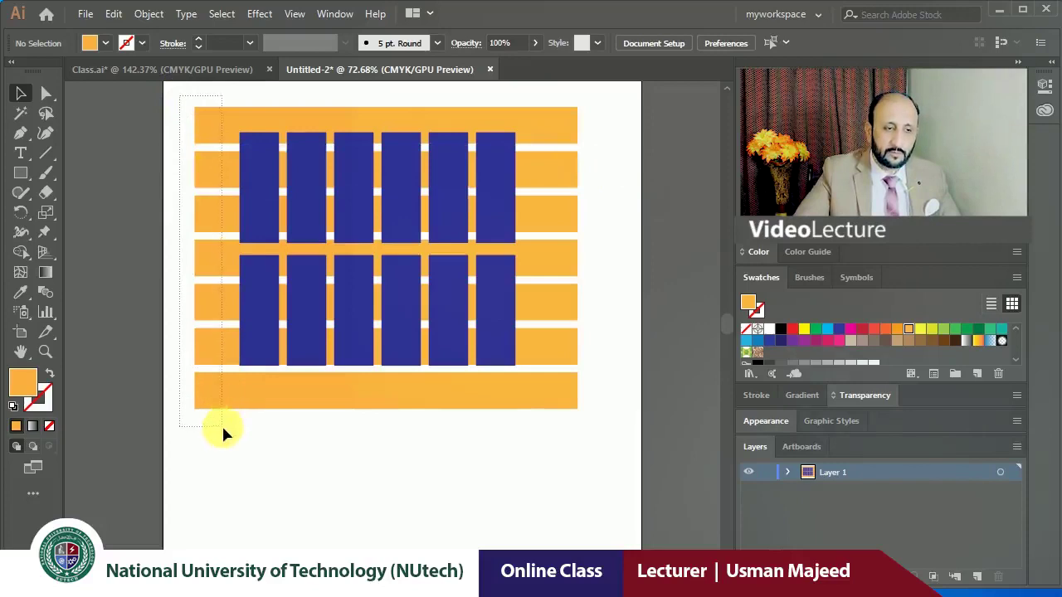
Lock the seven orange bars, then marquee-select only the twelve blue rectangles.
drag(220, 417, 222, 424)
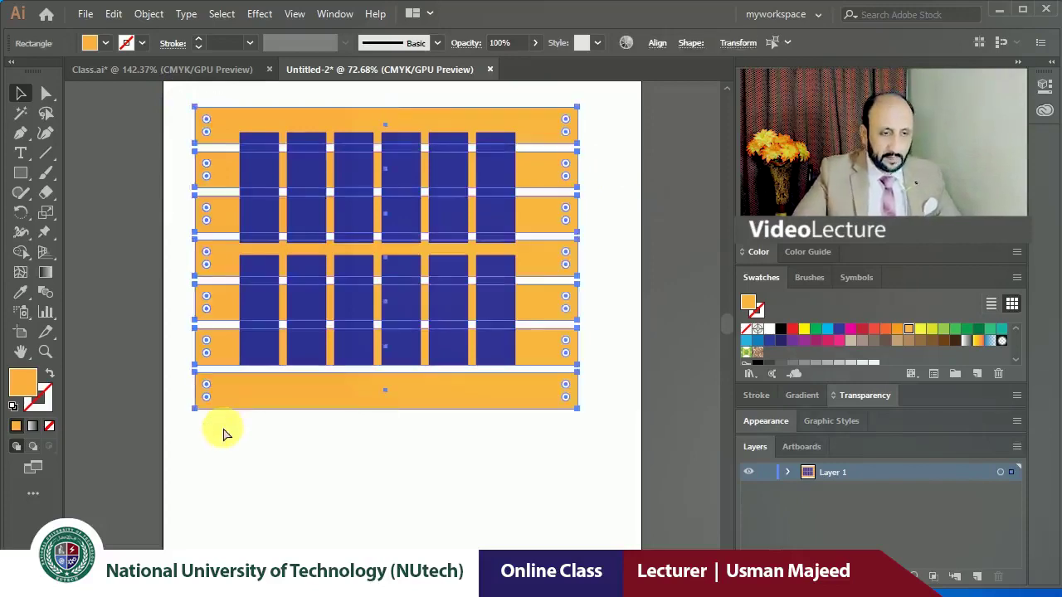
click(148, 14)
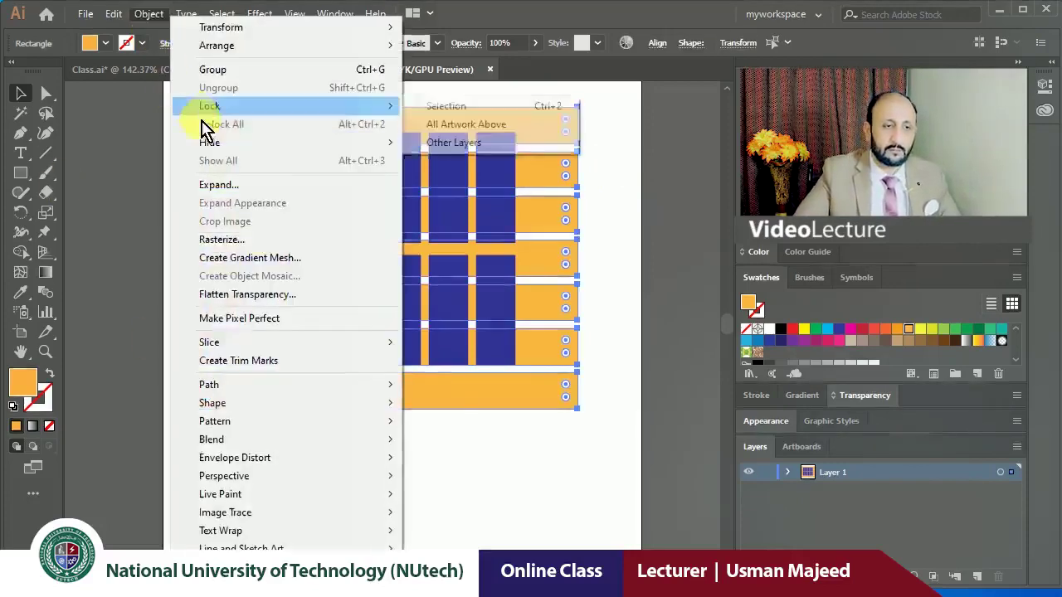
click(431, 105)
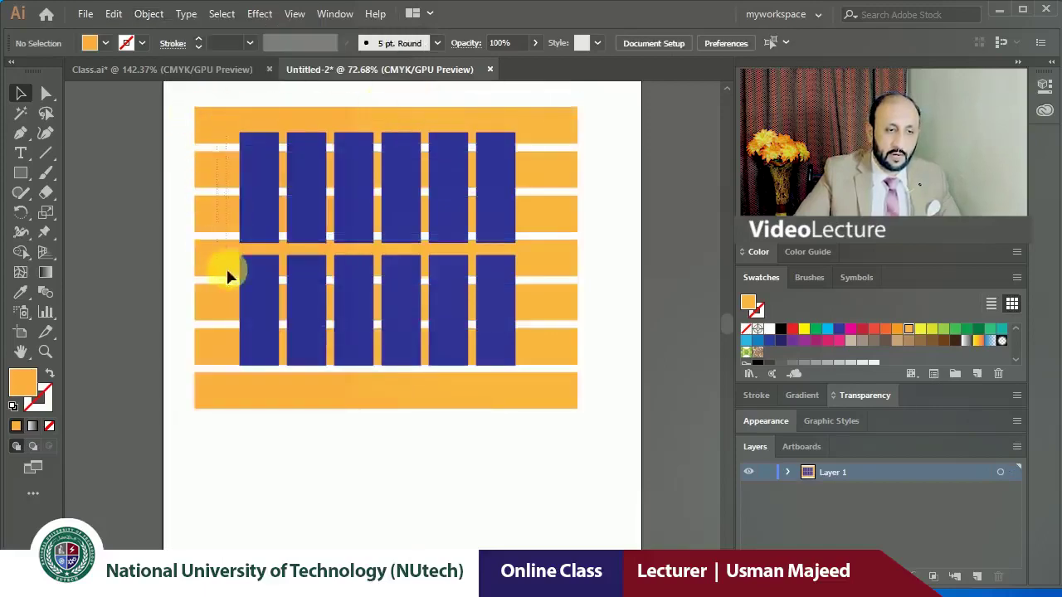
mouse_move(169, 117)
mouse_down()
mouse_move(537, 384)
mouse_move(518, 366)
mouse_up()
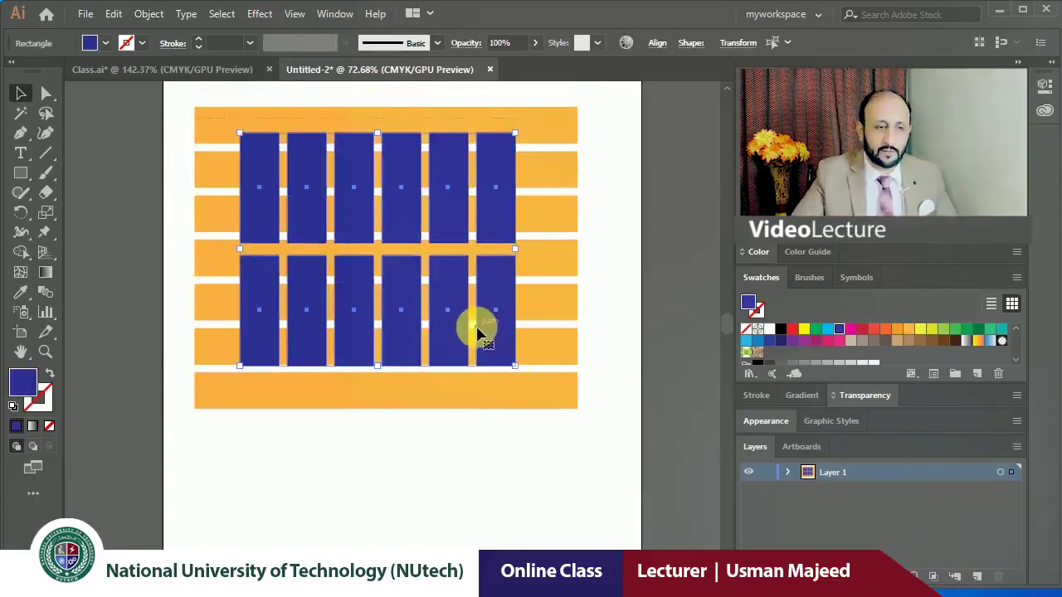
Shift the twelve rectangles right, fill them red, and shorten both rows.
drag(441, 301, 466, 301)
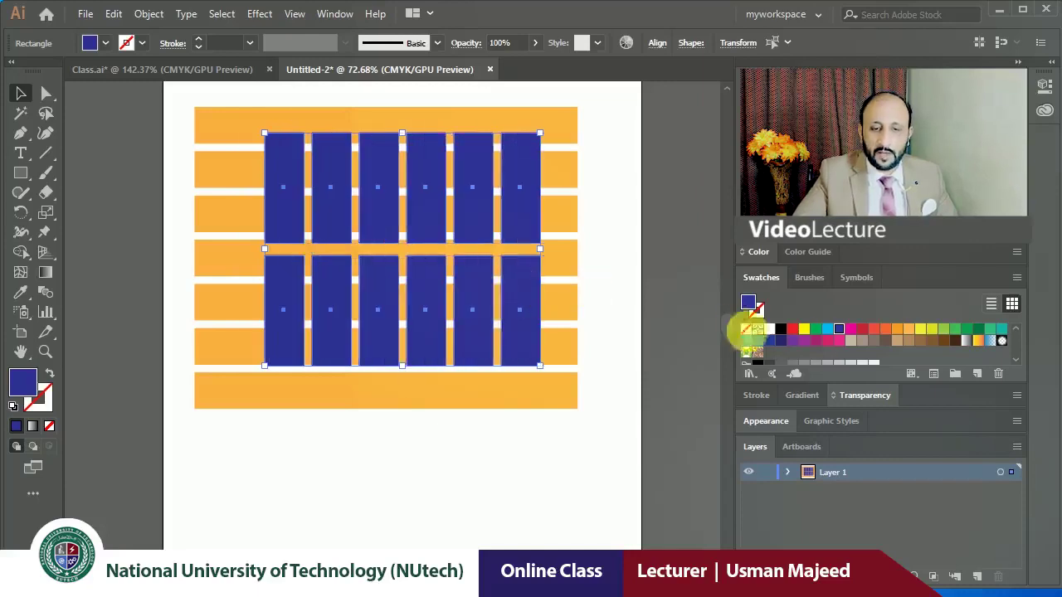
click(792, 329)
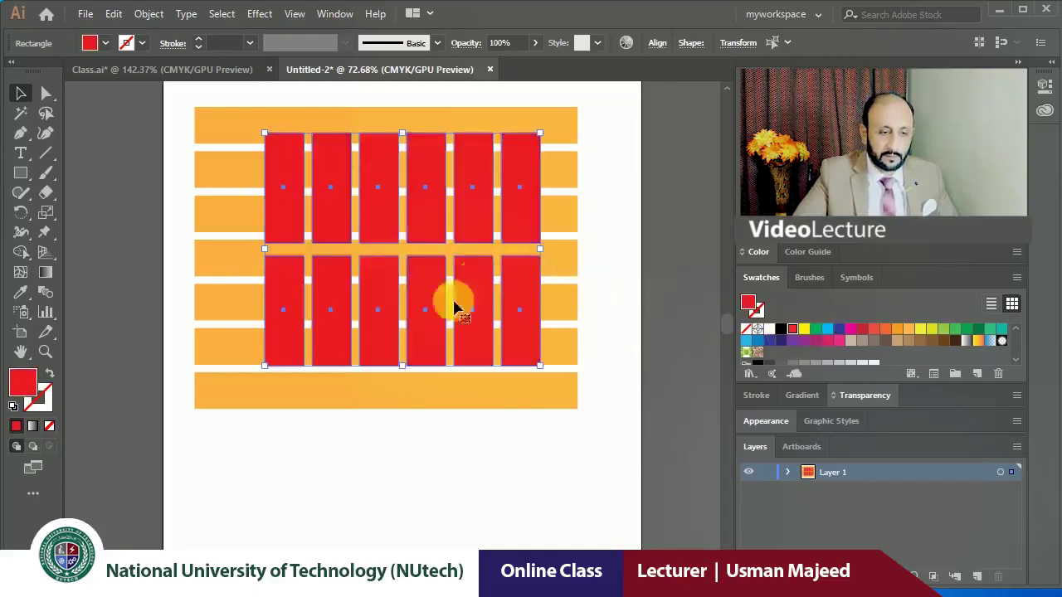
drag(407, 366, 407, 249)
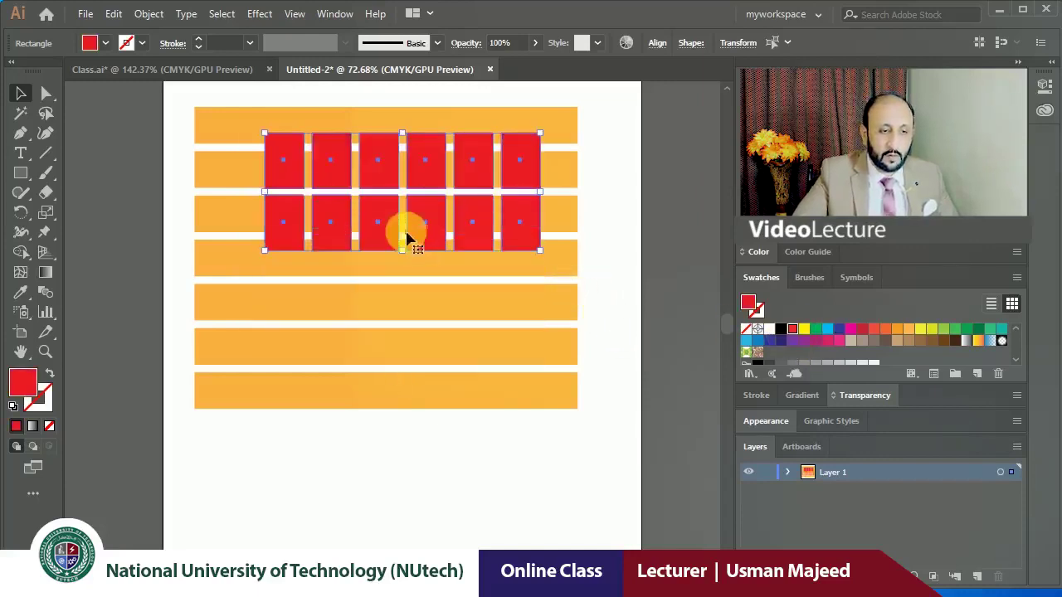
click(375, 226)
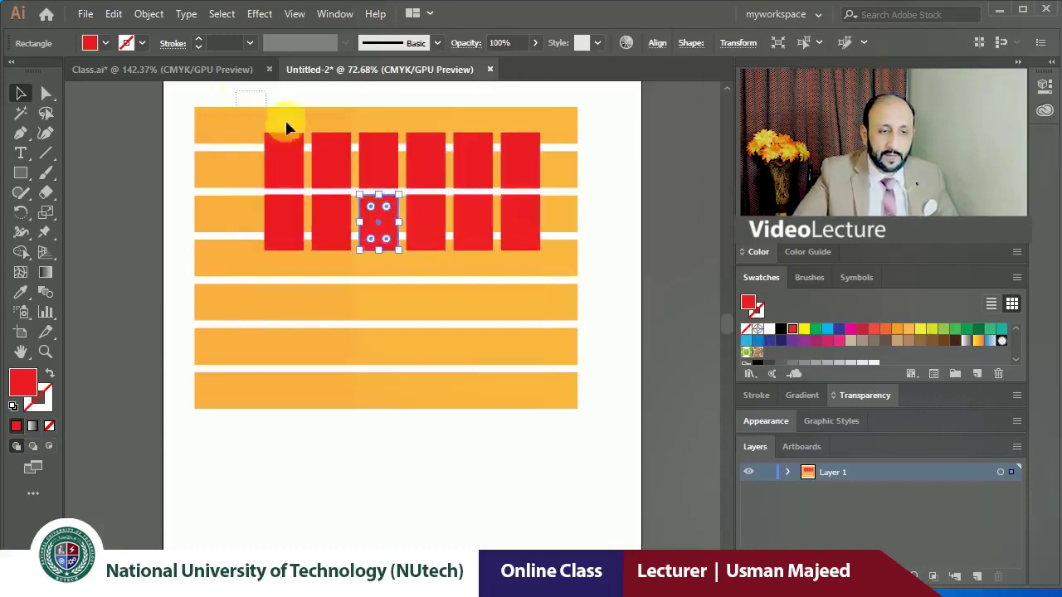
drag(577, 261, 256, 168)
mouse_move(278, 211)
mouse_down()
mouse_move(222, 154)
mouse_move(500, 261)
mouse_up()
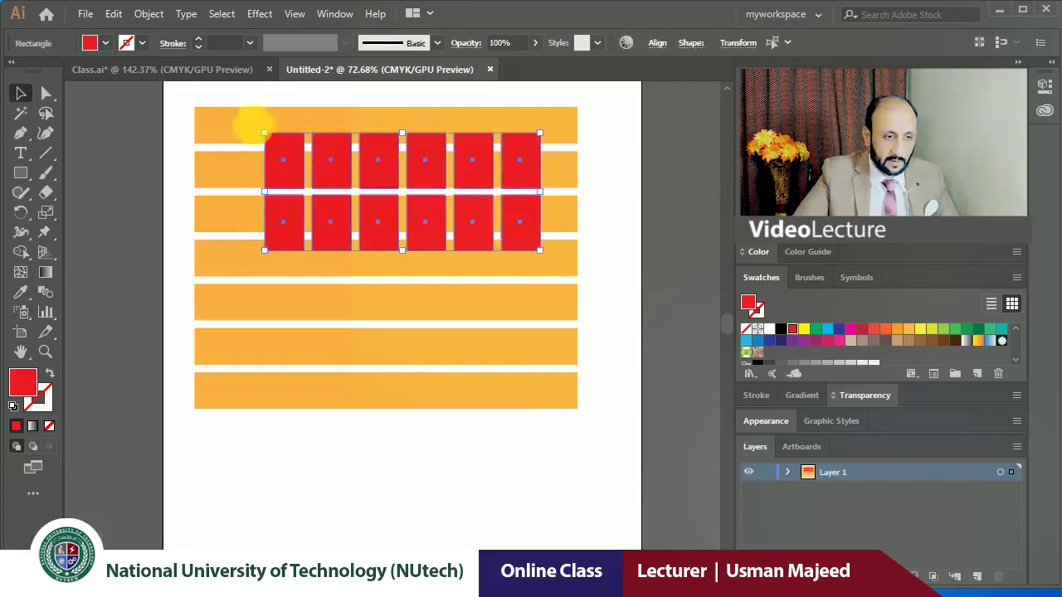
drag(239, 117, 550, 235)
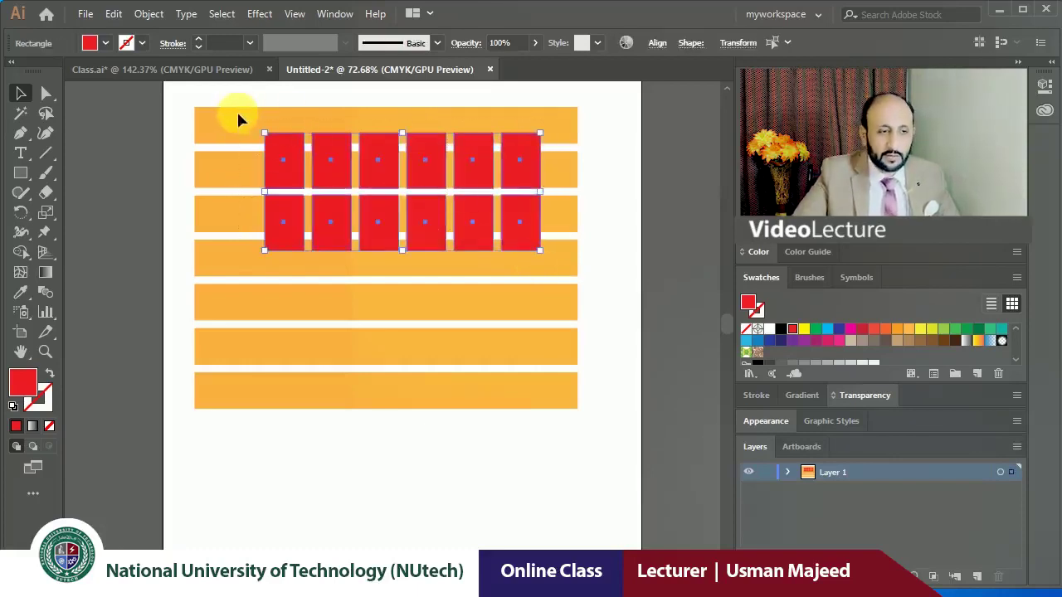
drag(227, 118, 227, 347)
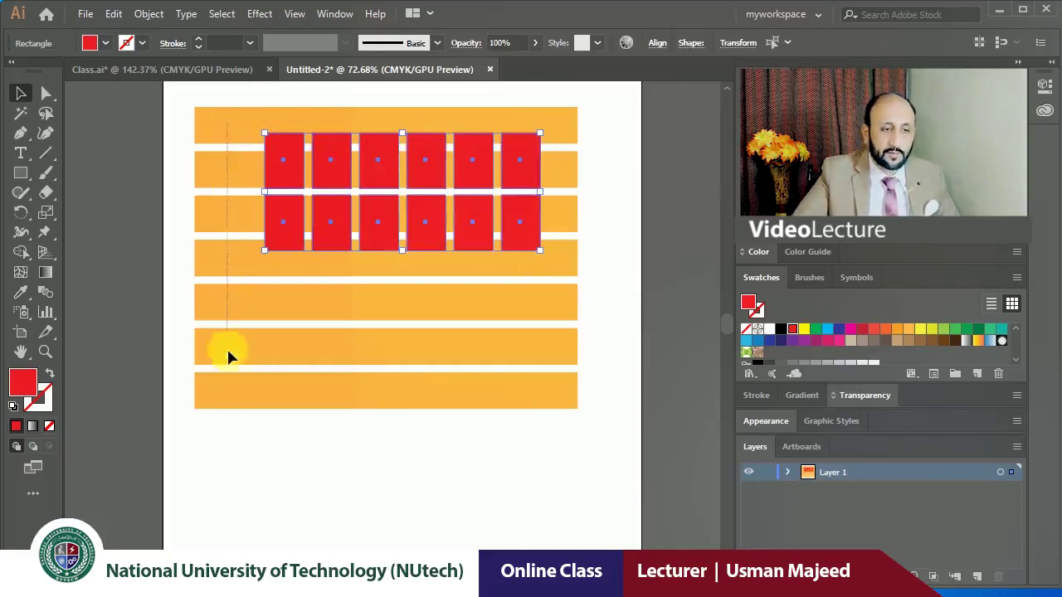
drag(228, 394, 228, 395)
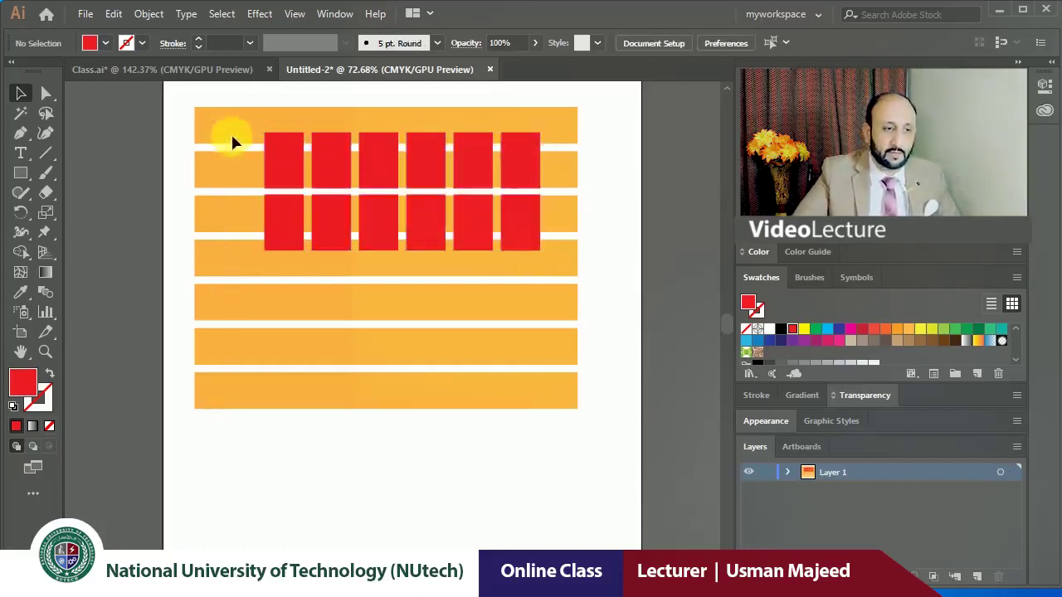
Copy the red rows downward, repeat with Ctrl+D, and squash the grid over the orange bars.
drag(234, 119, 468, 244)
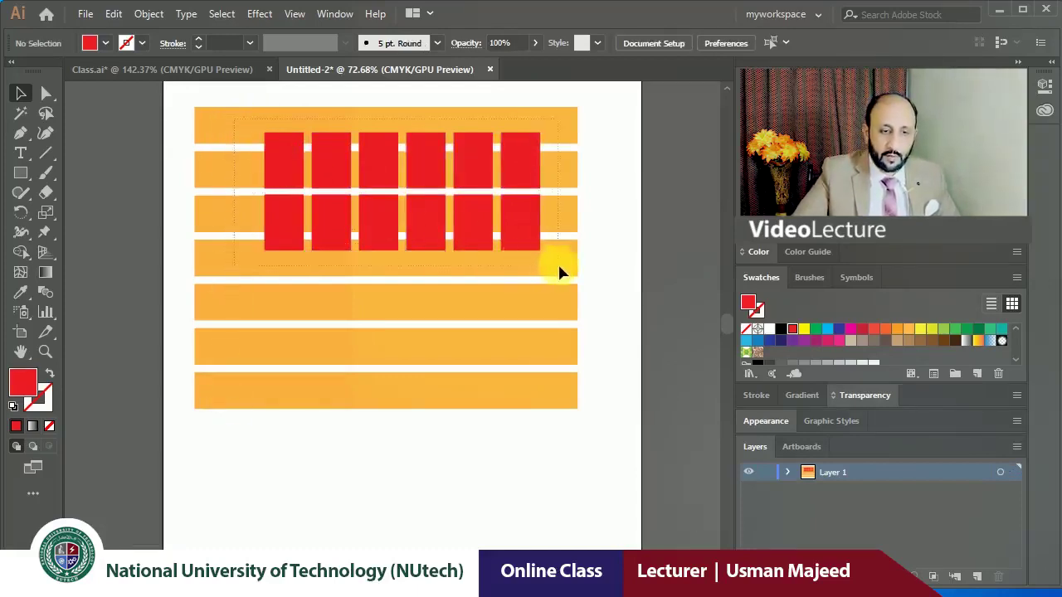
drag(559, 268, 559, 268)
mouse_move(515, 224)
mouse_down()
mouse_move(493, 212)
mouse_move(503, 339)
mouse_up()
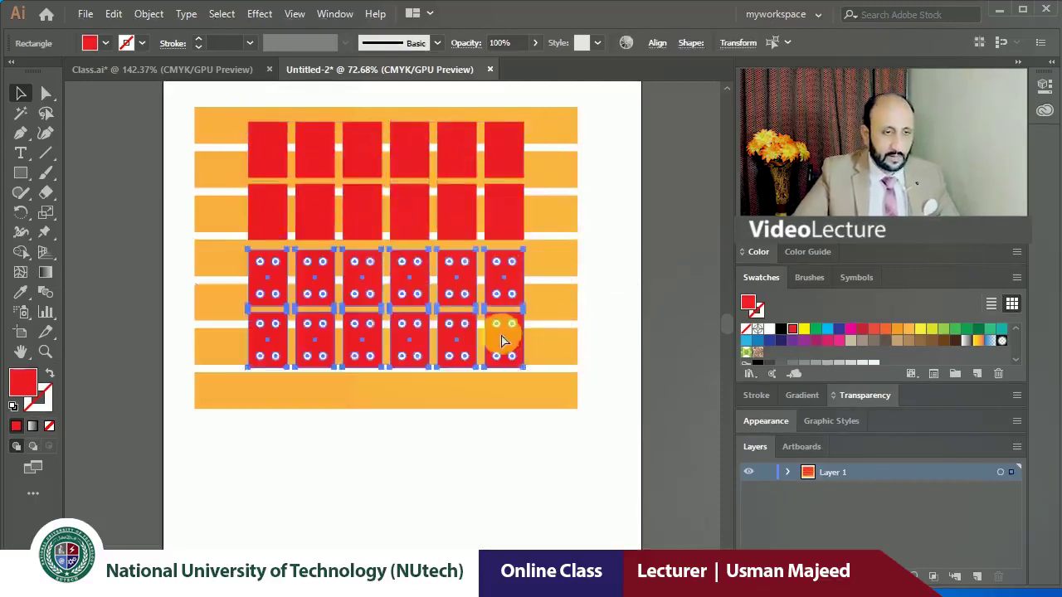
key(ctrl+d)
scroll(386, 315, down, 1)
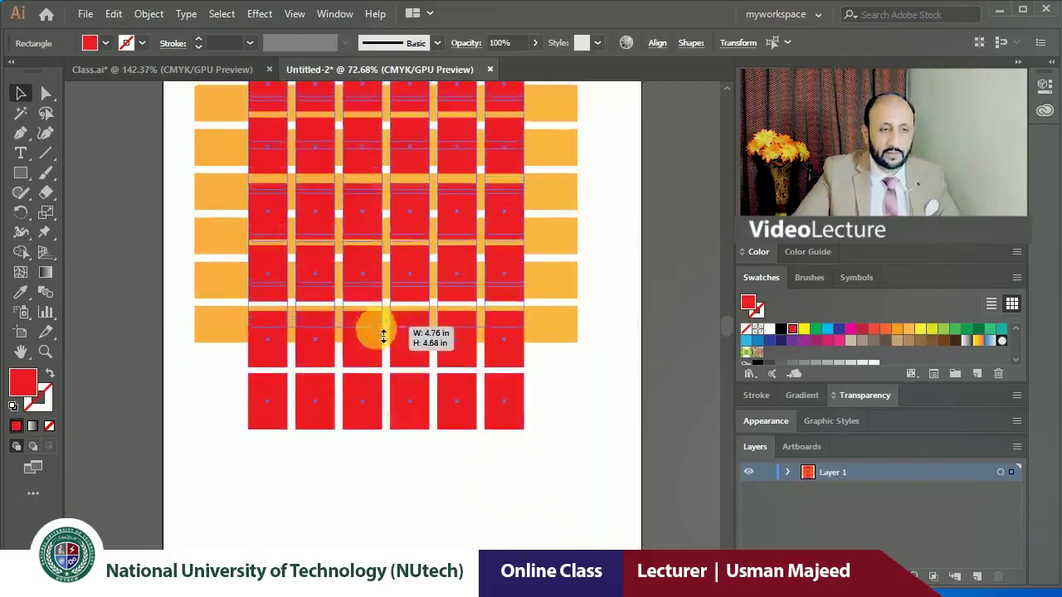
drag(386, 429, 386, 306)
scroll(386, 305, up, 3)
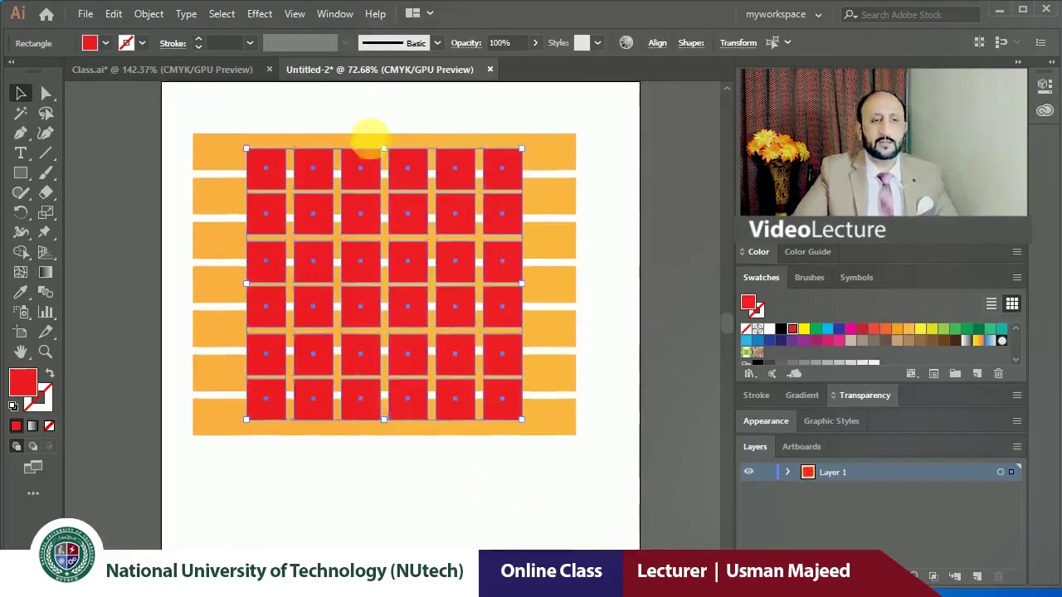
click(379, 120)
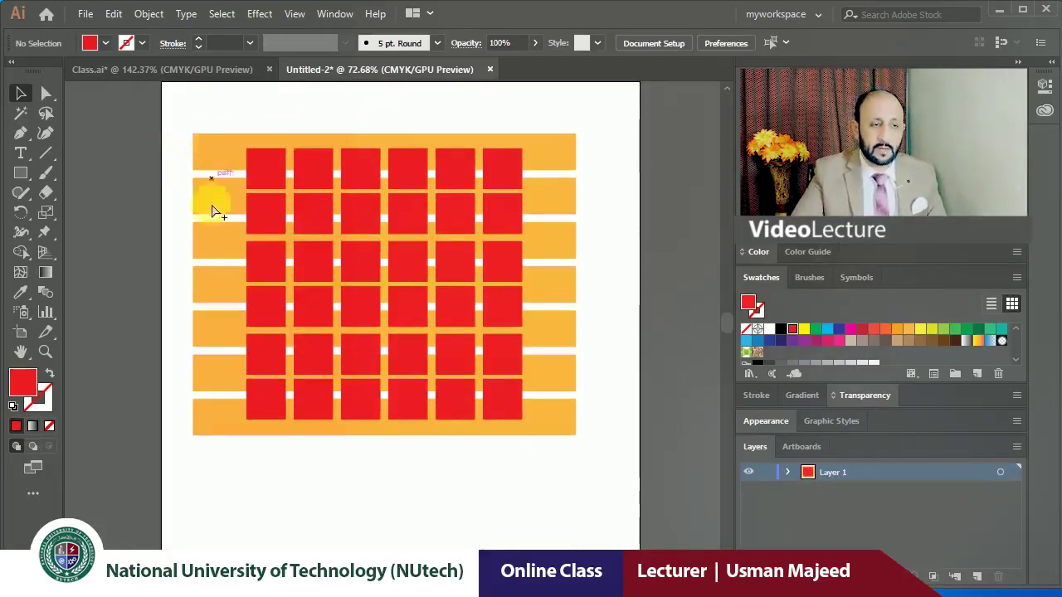
Group the orange bars, then marquee-select all the artwork and delete it.
click(213, 274)
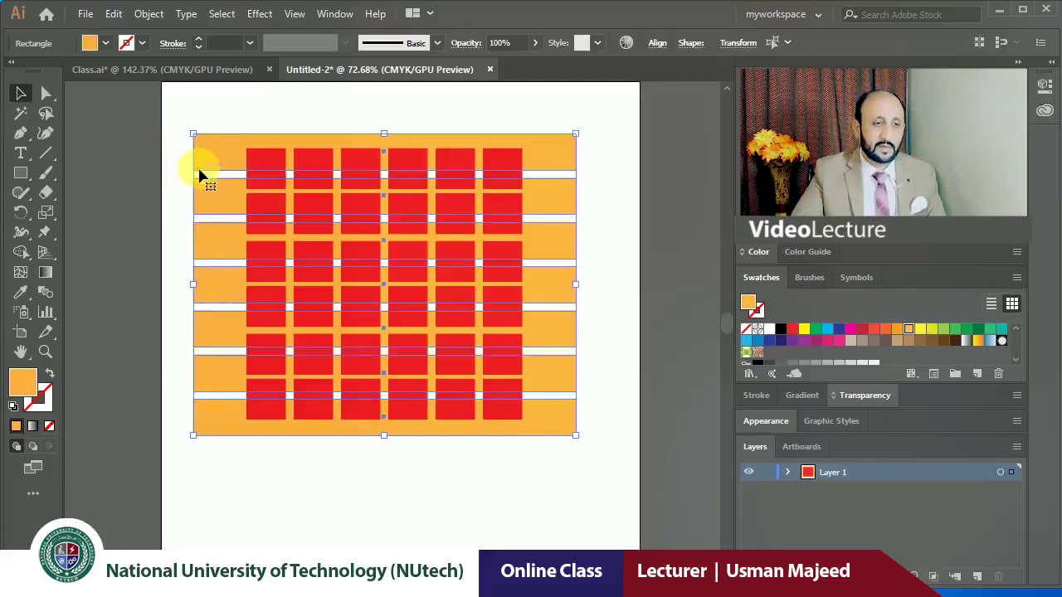
click(138, 129)
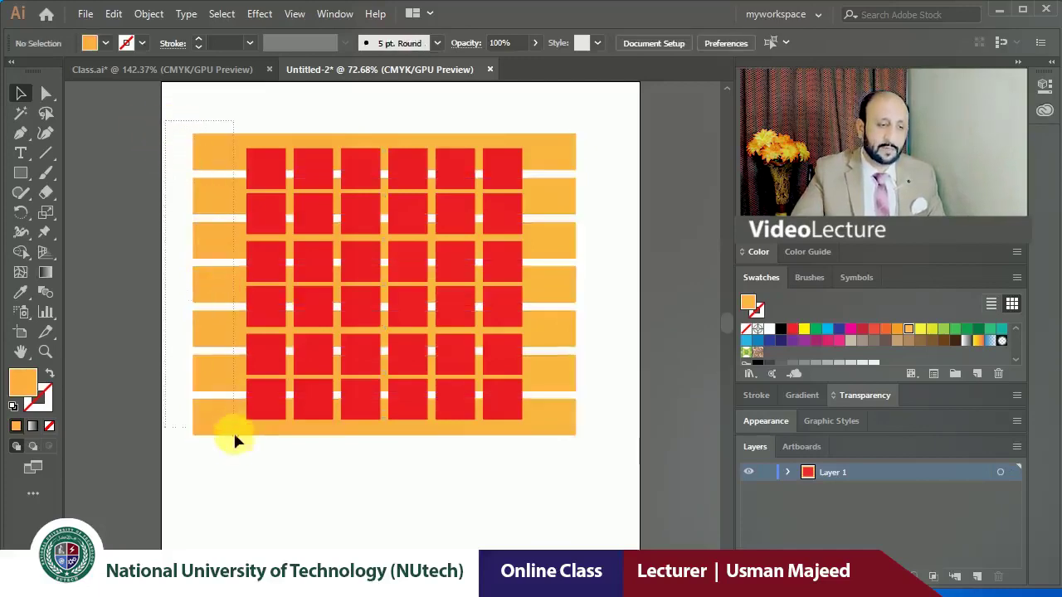
drag(235, 436, 235, 439)
key(ctrl+h)
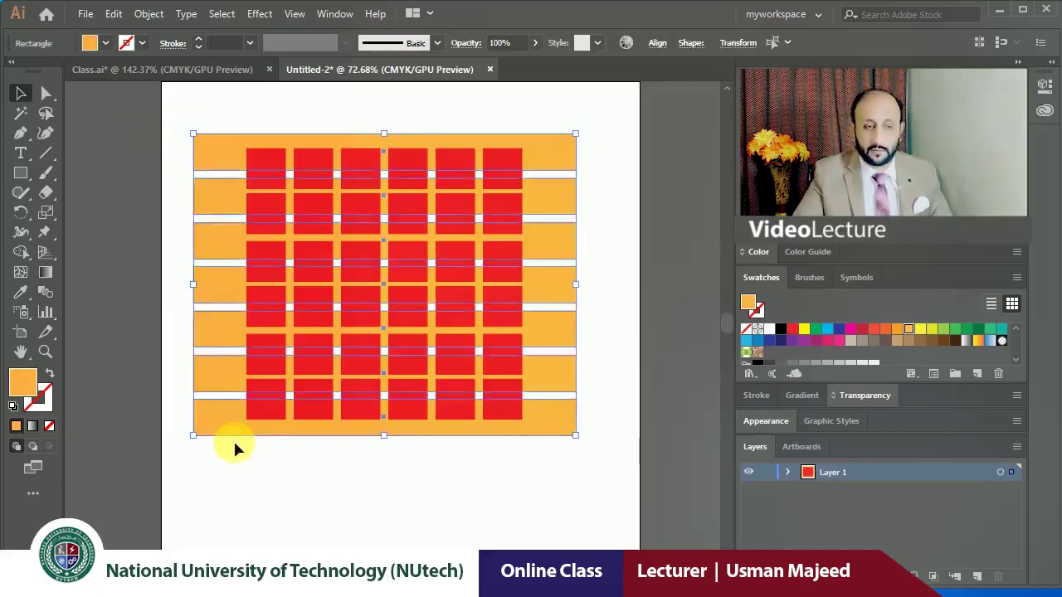
click(148, 14)
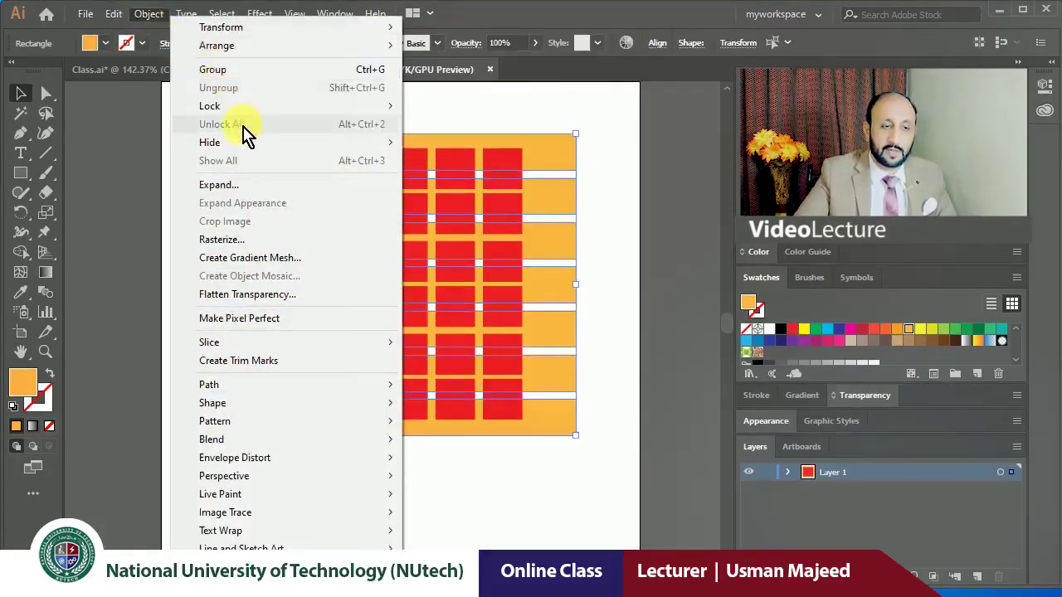
click(571, 102)
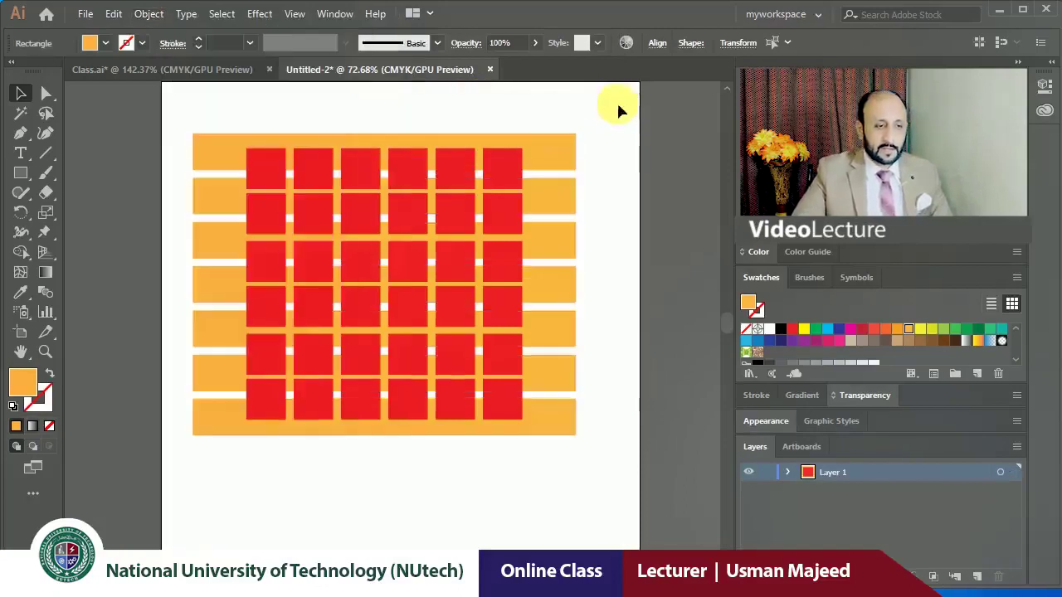
drag(145, 117, 643, 472)
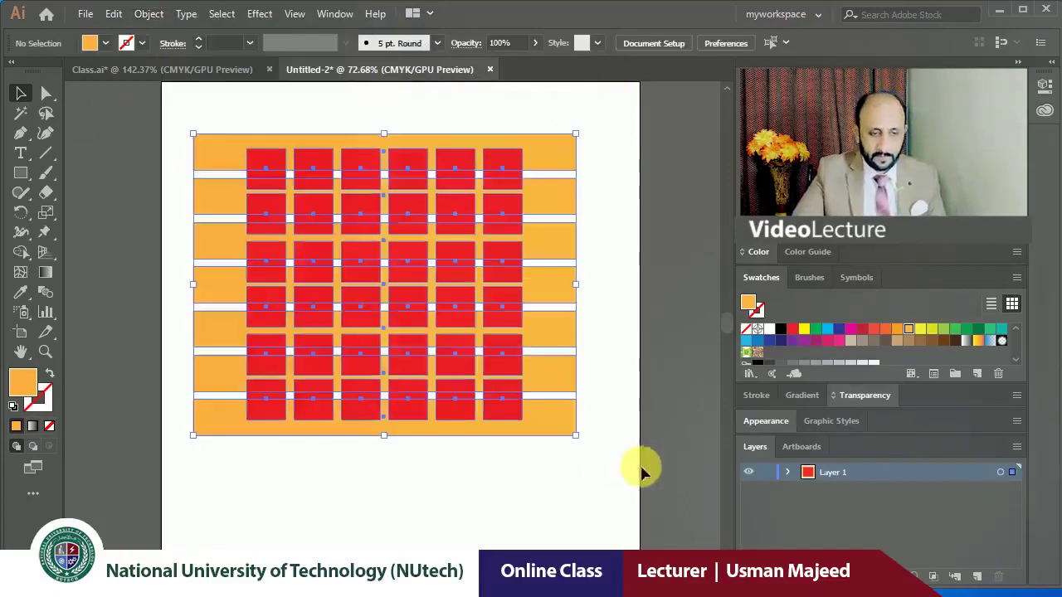
key(Delete)
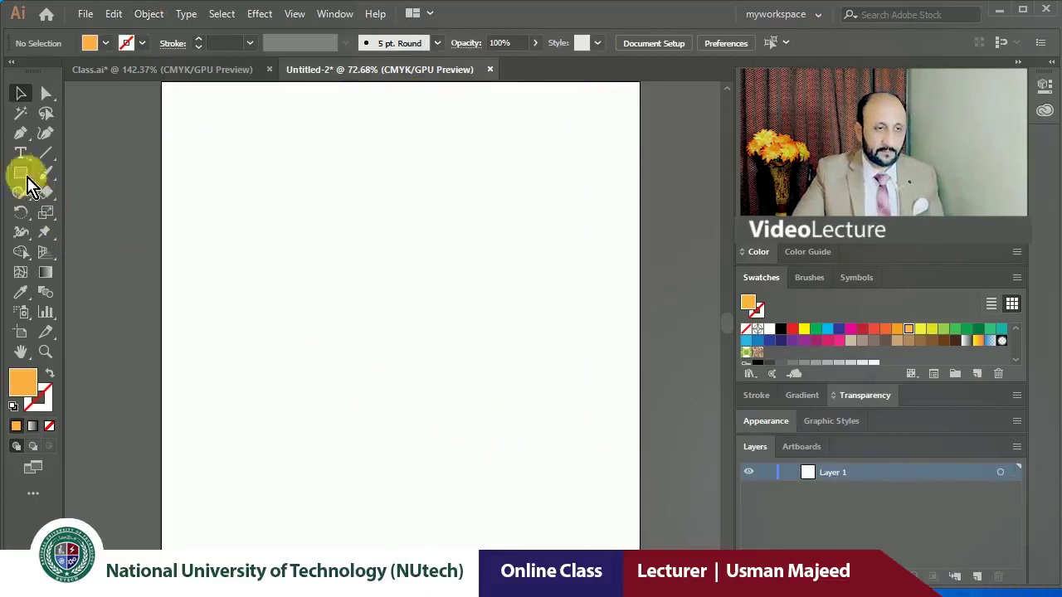
Draw a large orange rectangle and nudge it slightly right.
click(21, 173)
drag(220, 148, 499, 385)
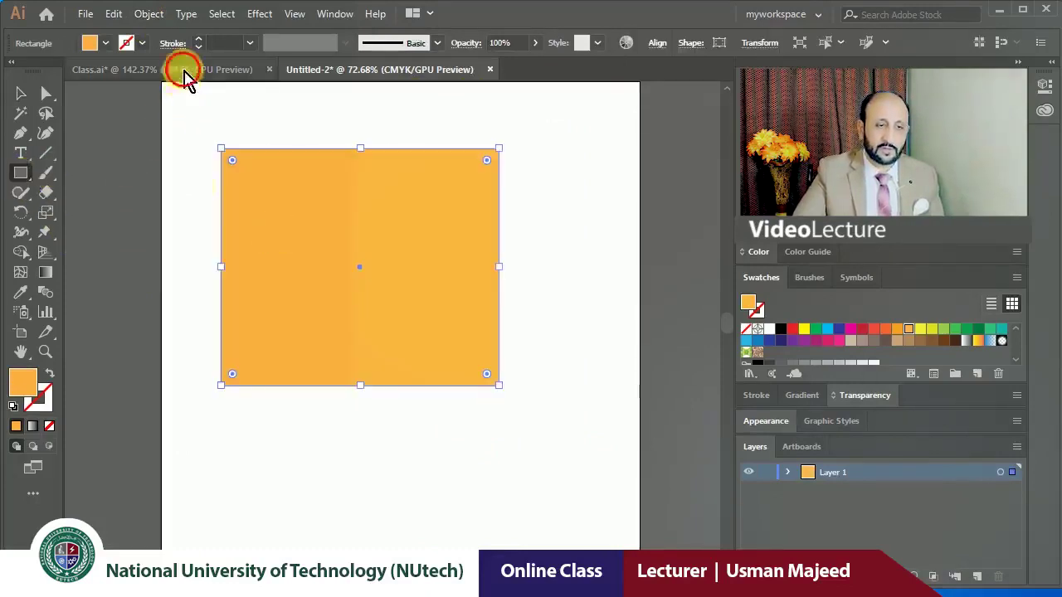
click(185, 71)
click(324, 70)
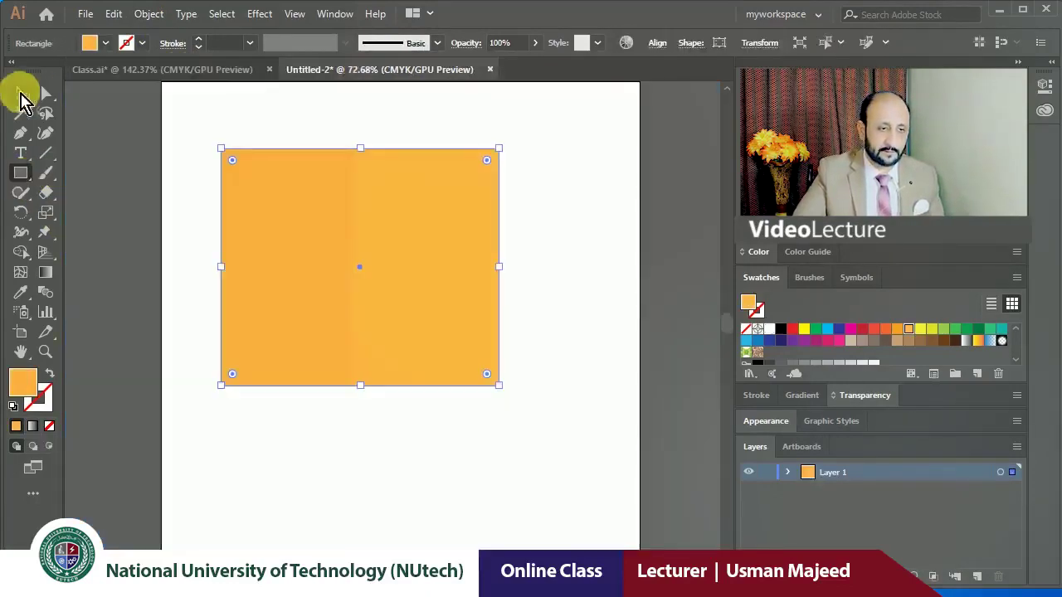
click(21, 94)
mouse_move(298, 210)
mouse_down()
mouse_move(367, 220)
mouse_move(336, 201)
mouse_up()
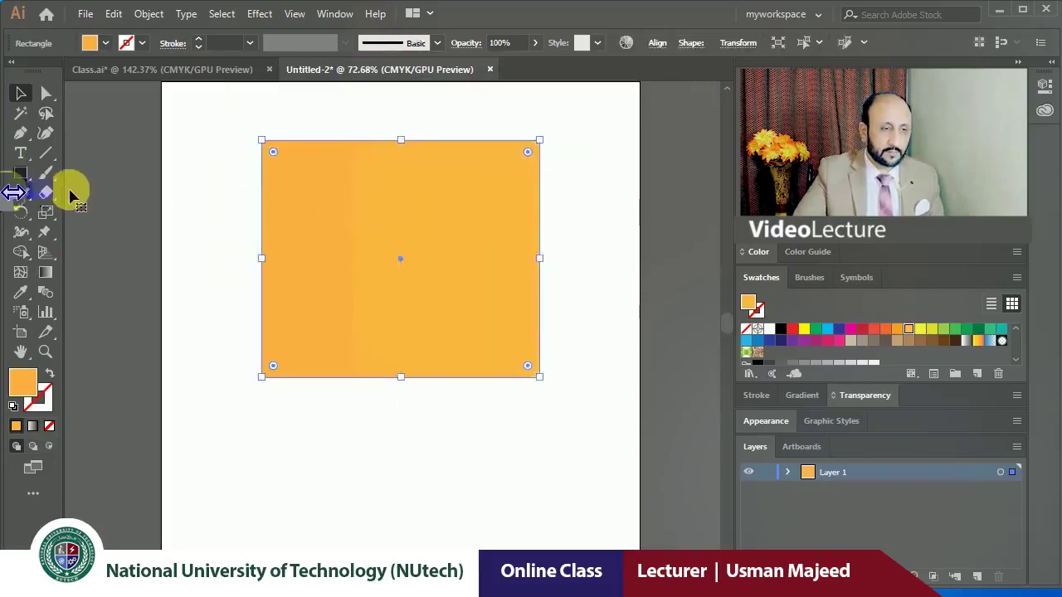
Draw a red rectangle, send it behind, and move the orange rectangle over it.
click(21, 172)
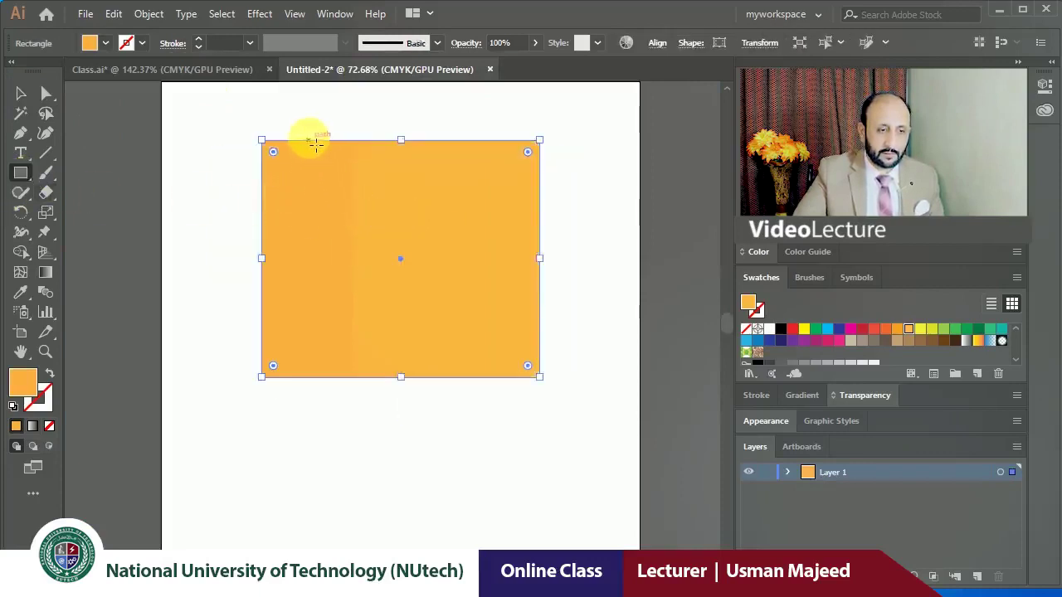
drag(307, 135, 521, 324)
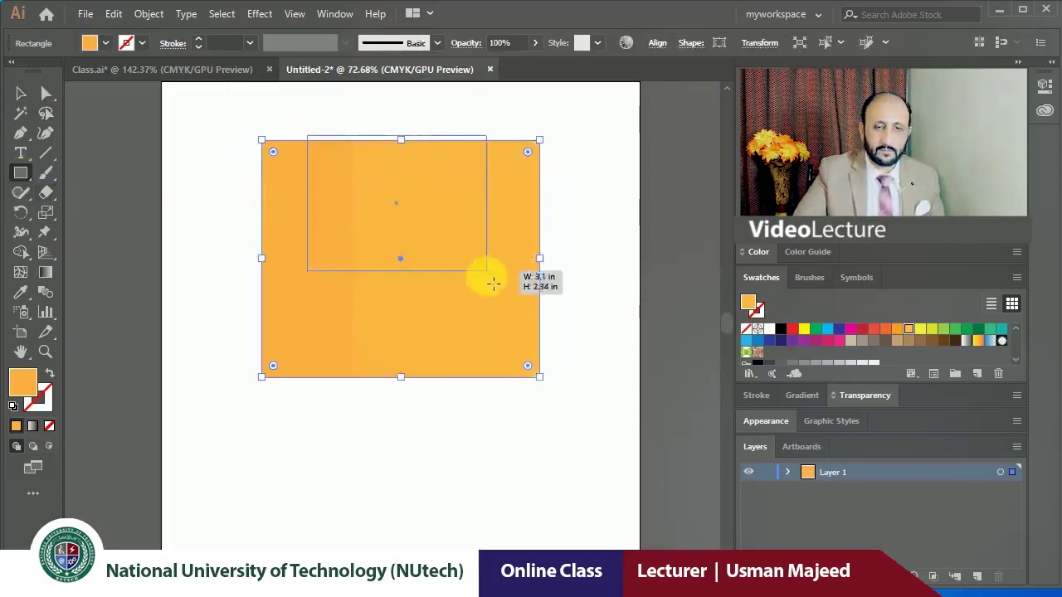
click(792, 328)
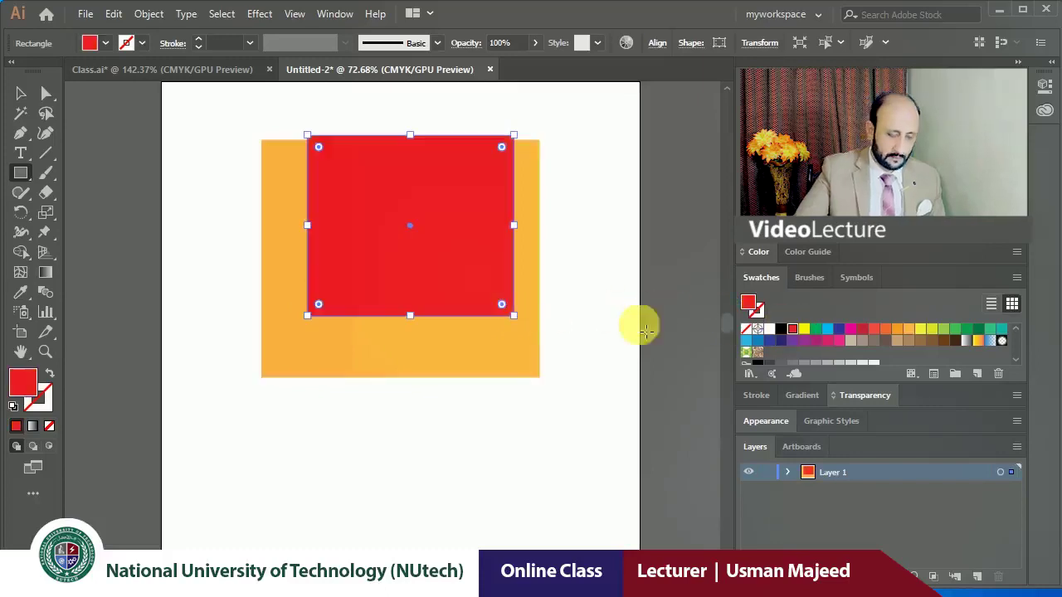
key(ctrl+shift+bracketleft)
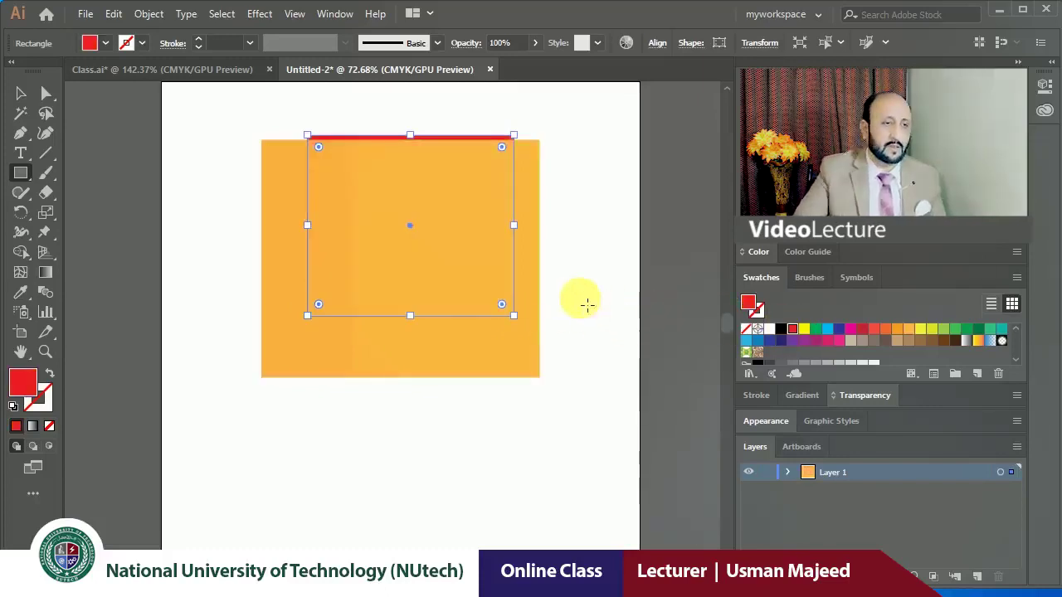
click(20, 93)
click(162, 149)
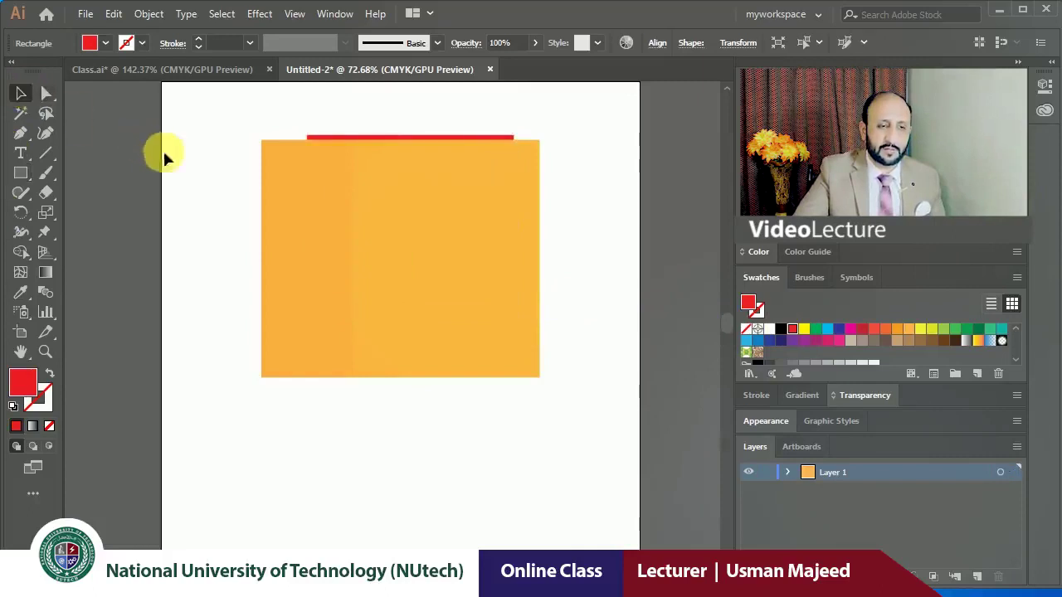
drag(284, 169, 278, 142)
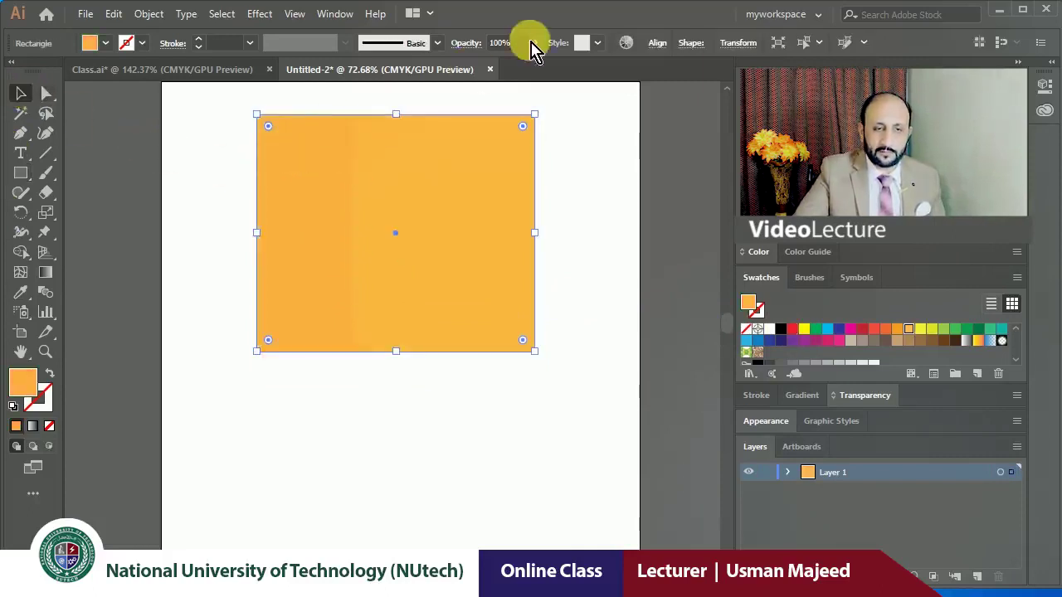
Set the orange rectangle to 55% opacity and position it over the red square.
click(509, 66)
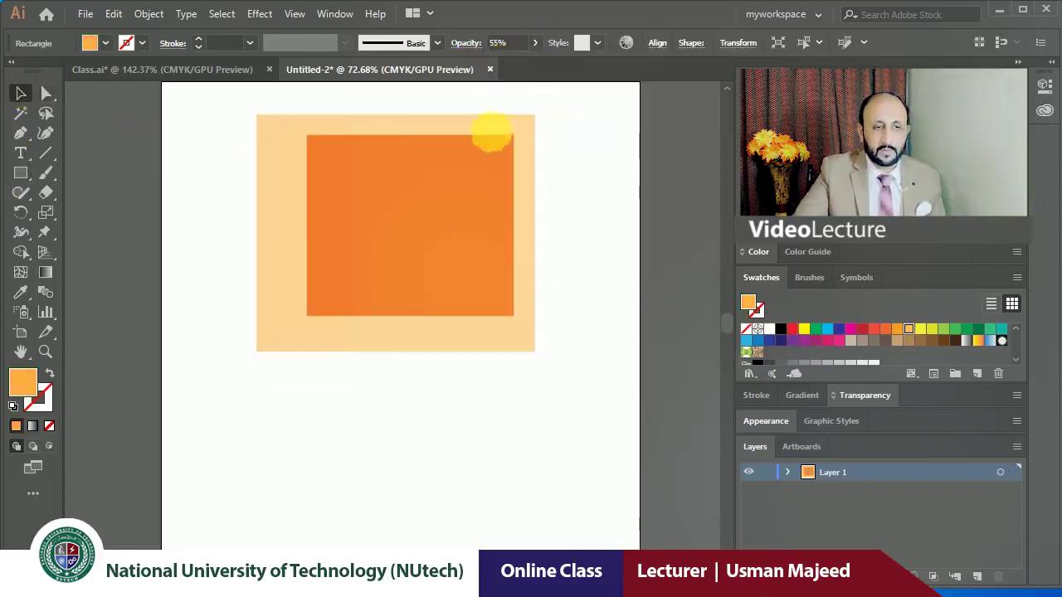
drag(491, 131, 508, 128)
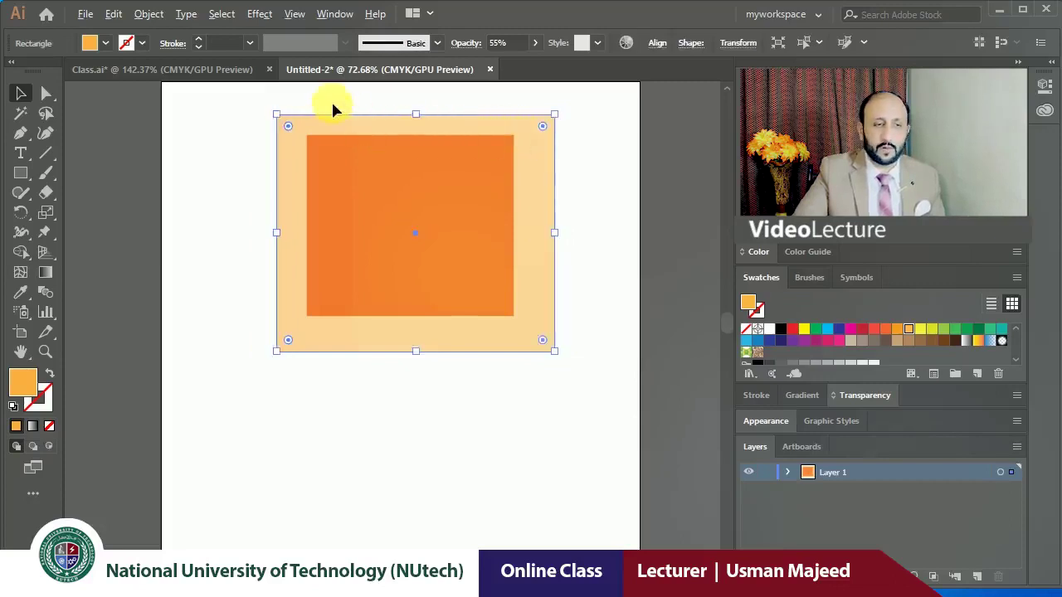
drag(430, 242, 397, 284)
click(348, 133)
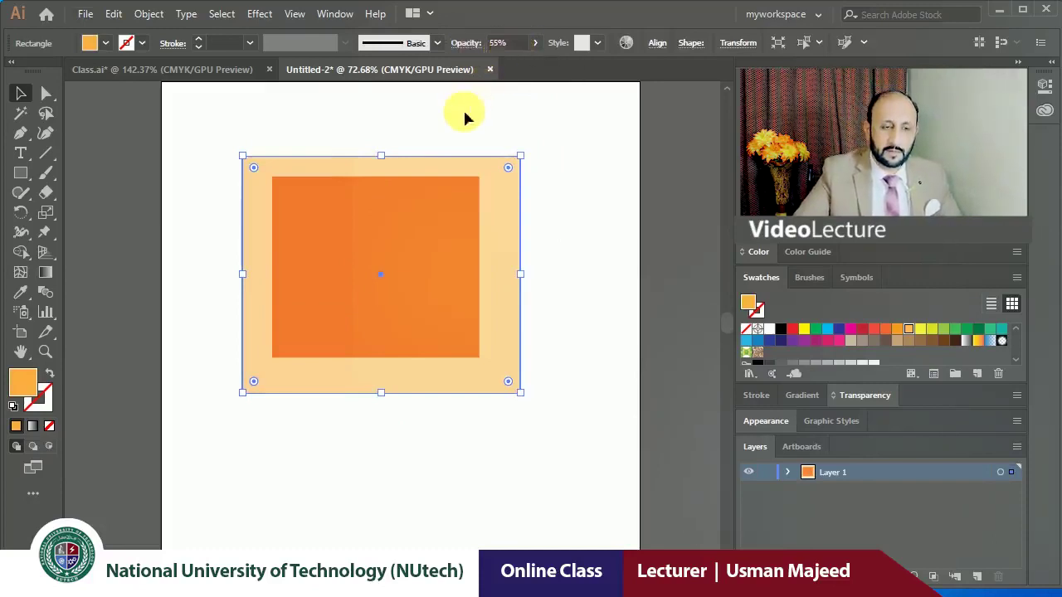
click(443, 148)
click(441, 171)
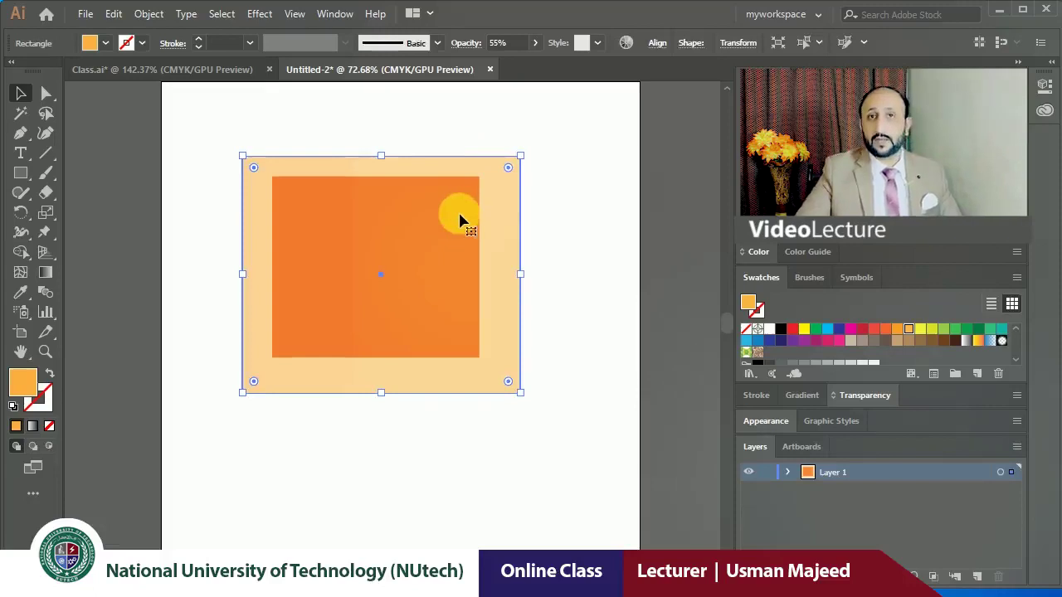
click(409, 129)
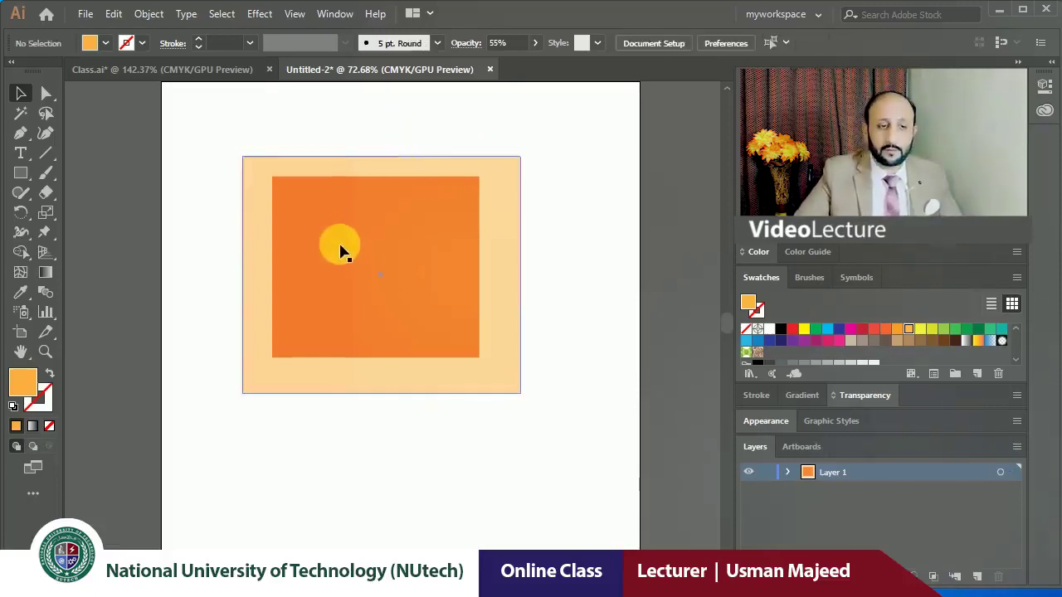
mouse_move(322, 213)
mouse_down()
mouse_move(231, 172)
mouse_move(304, 224)
mouse_move(325, 207)
mouse_move(335, 216)
mouse_up()
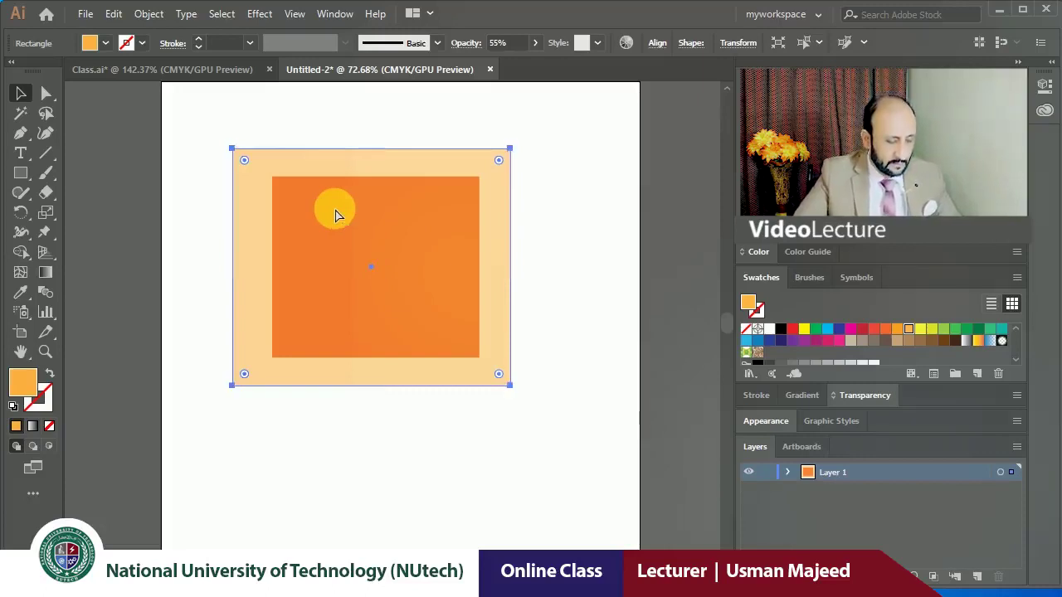
click(336, 216)
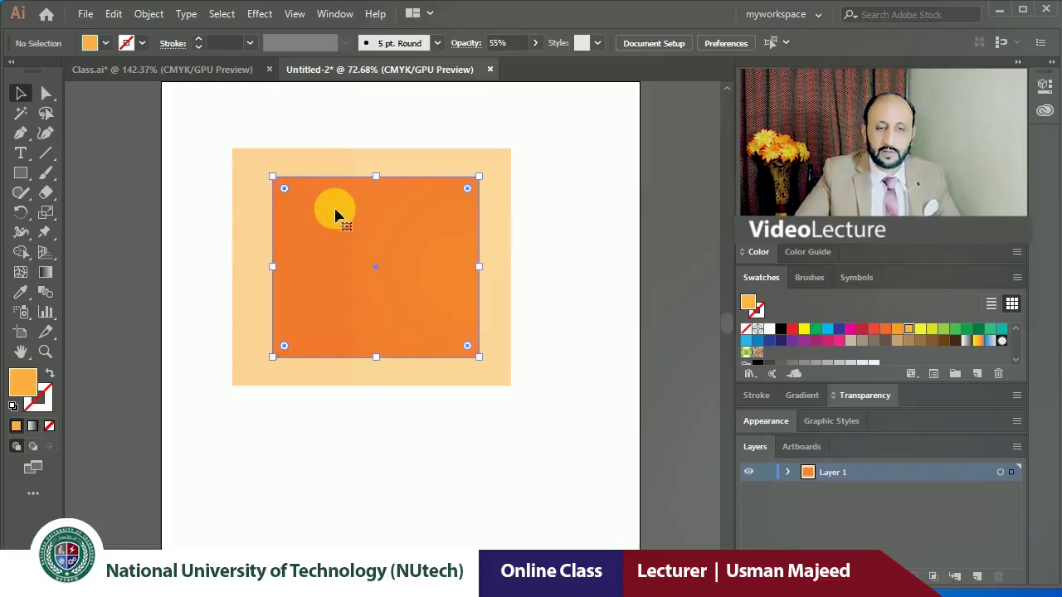
click(792, 329)
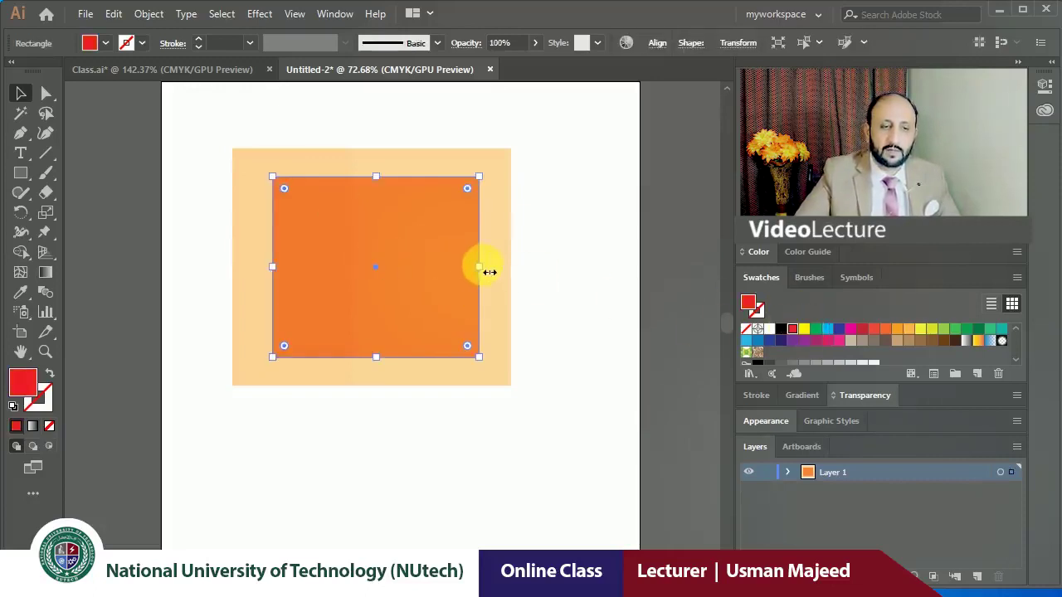
drag(480, 266, 393, 261)
key(ctrl+z)
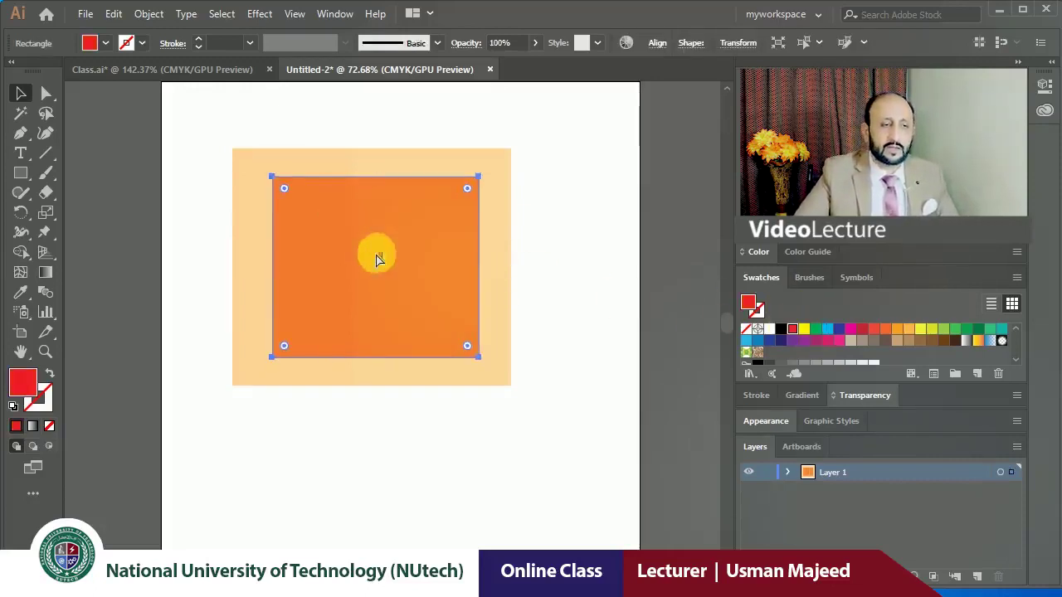
click(346, 146)
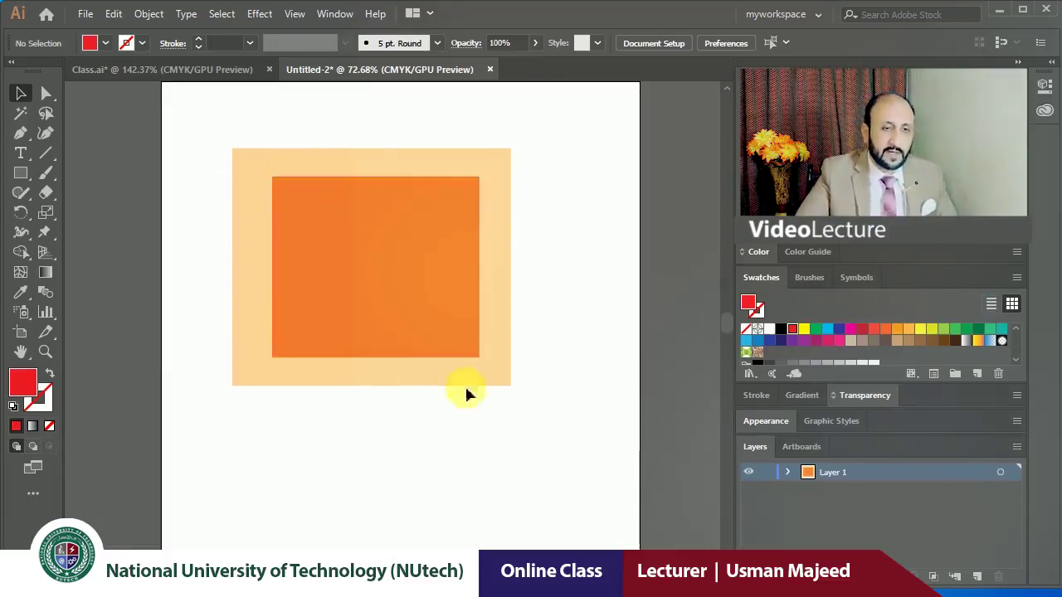
click(464, 164)
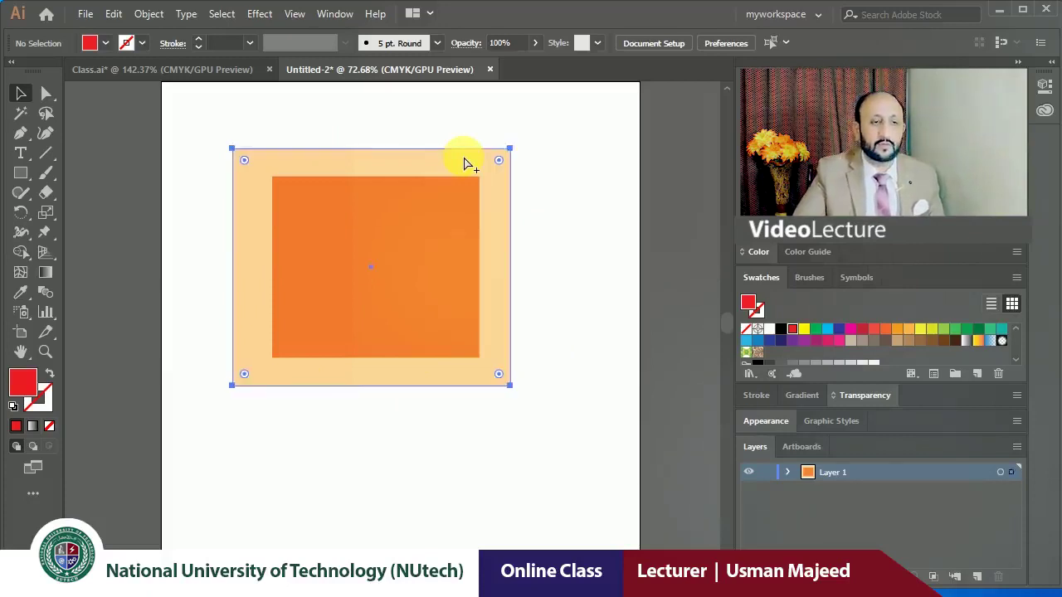
click(407, 125)
click(390, 177)
drag(390, 178, 495, 411)
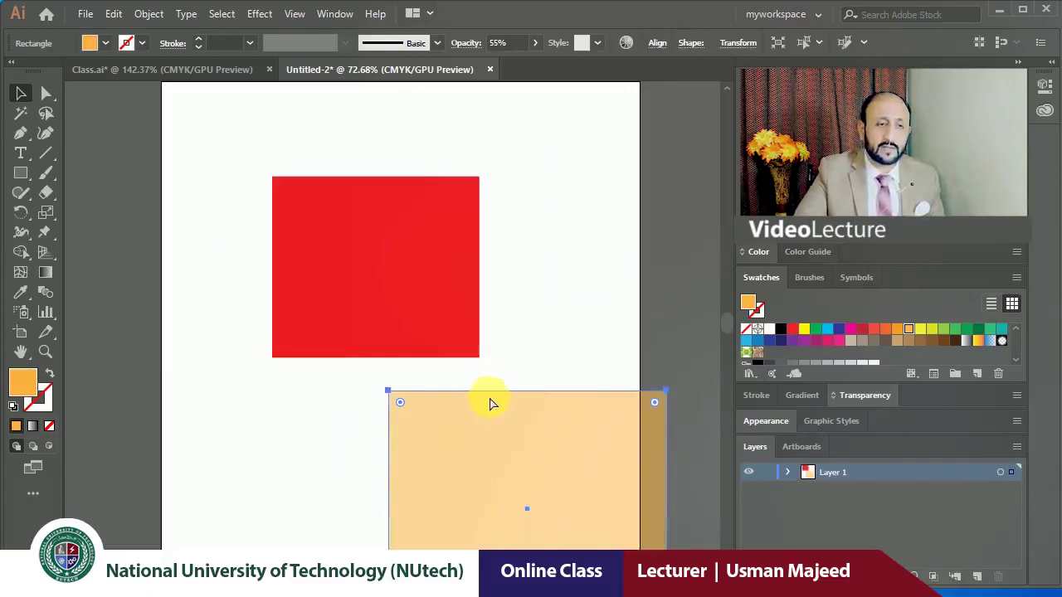
key(ctrl+z)
drag(345, 186, 349, 414)
key(ctrl+z)
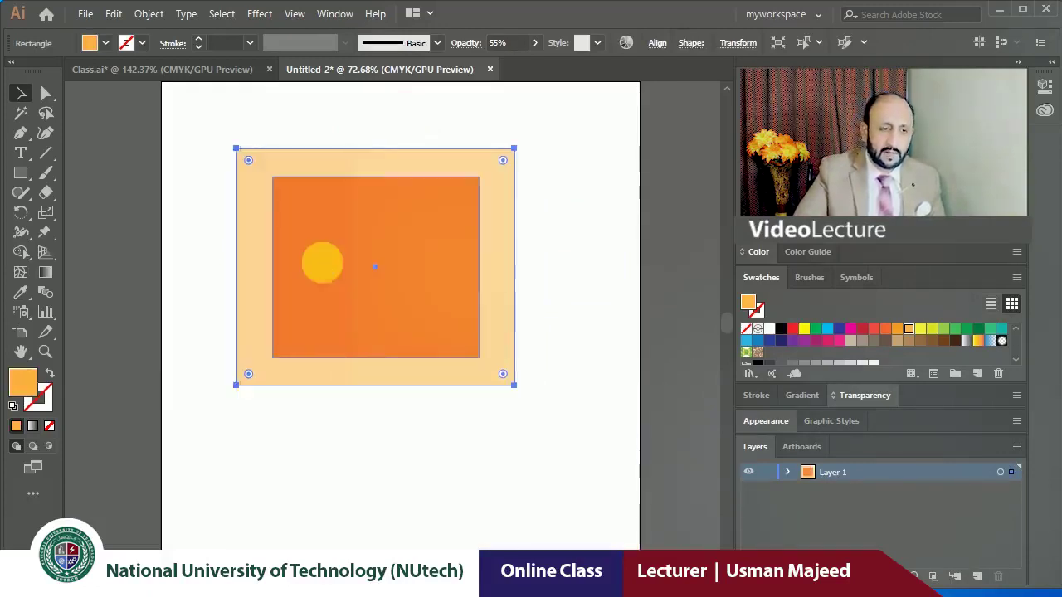
mouse_move(289, 201)
mouse_down()
mouse_move(538, 441)
mouse_move(345, 221)
mouse_up()
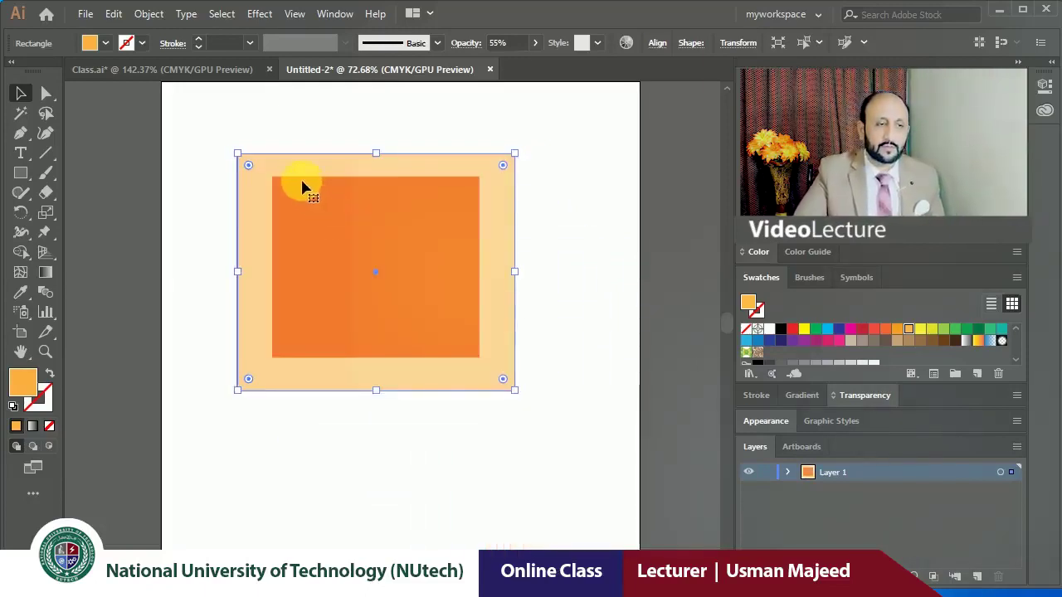
drag(303, 179, 300, 174)
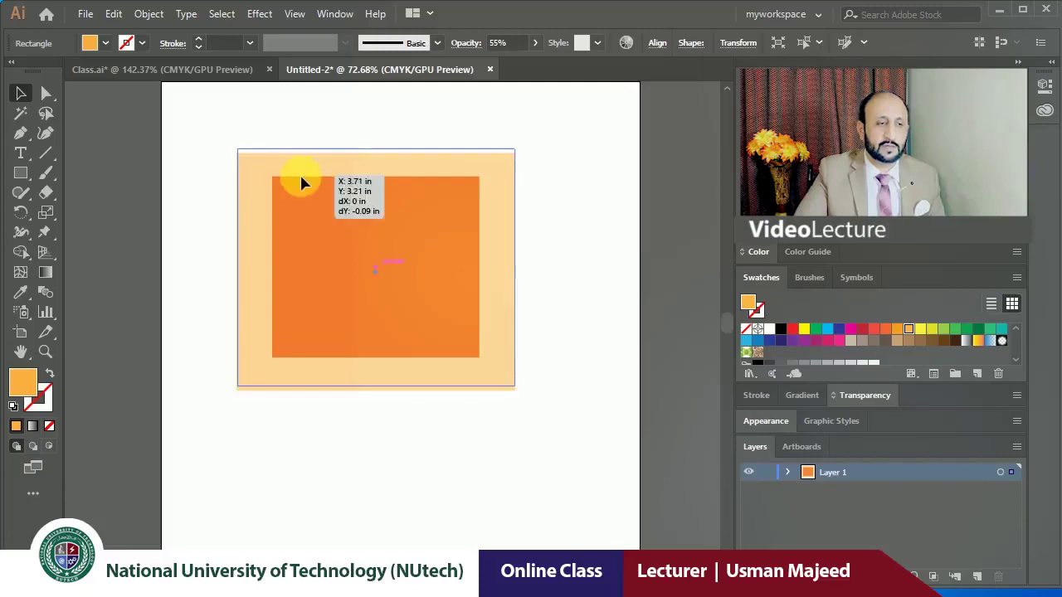
Hide the translucent orange rectangle and shrink the red square from its corner.
click(148, 16)
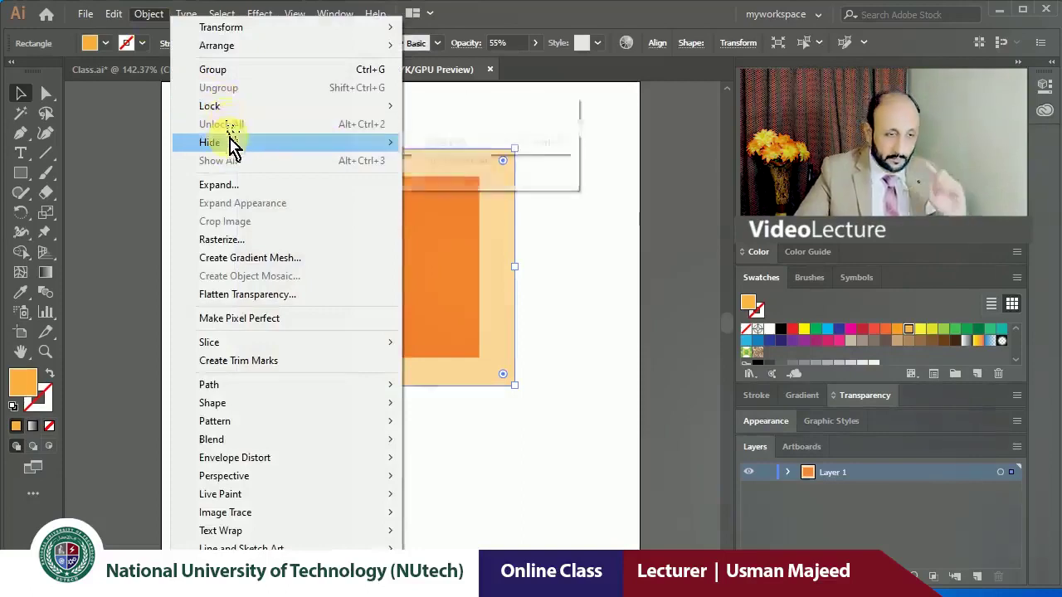
mouse_move(210, 142)
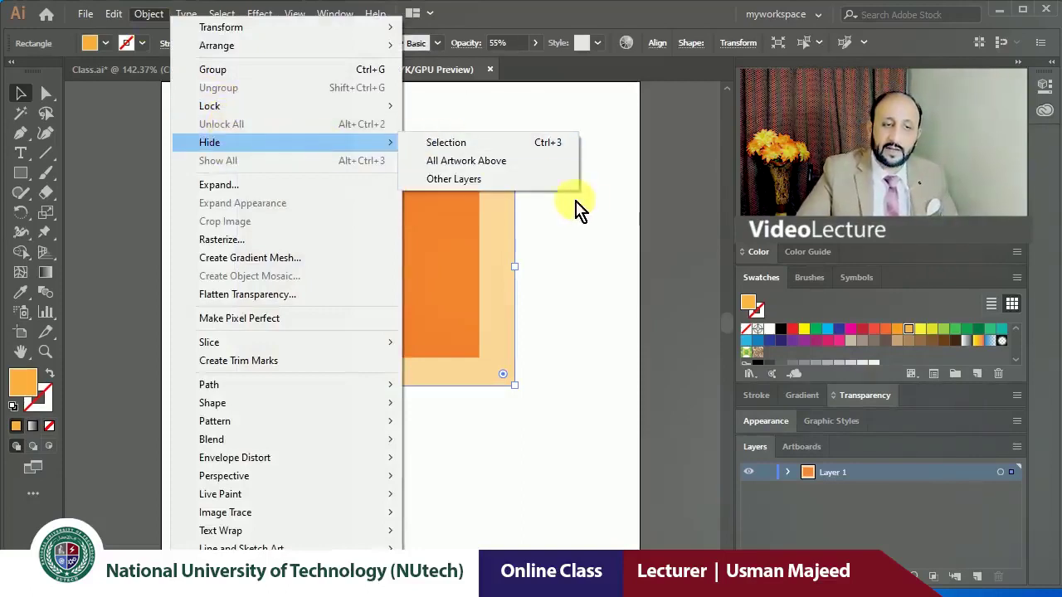
click(573, 209)
click(150, 14)
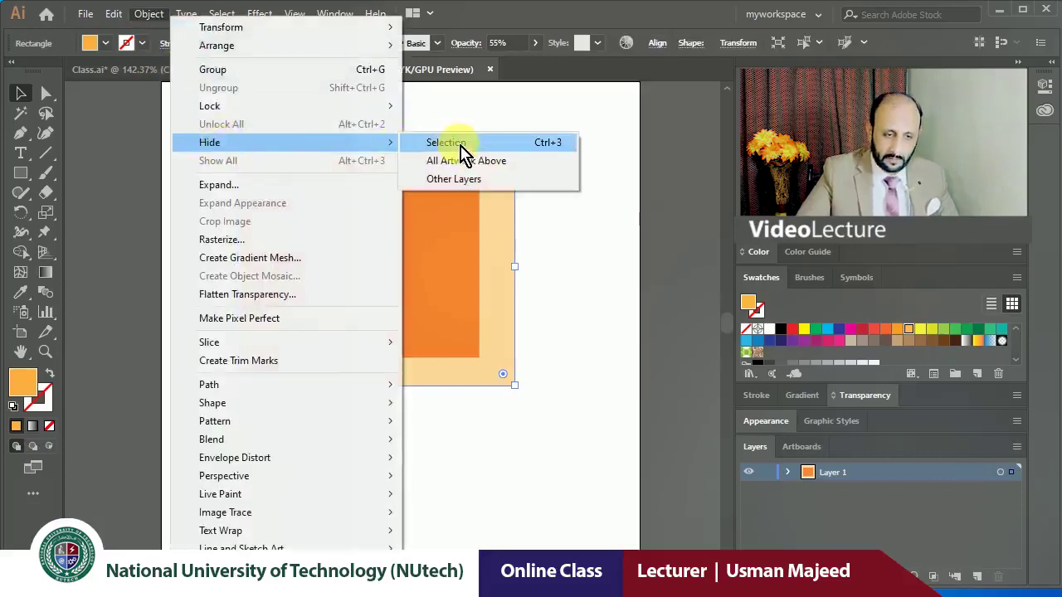
click(378, 231)
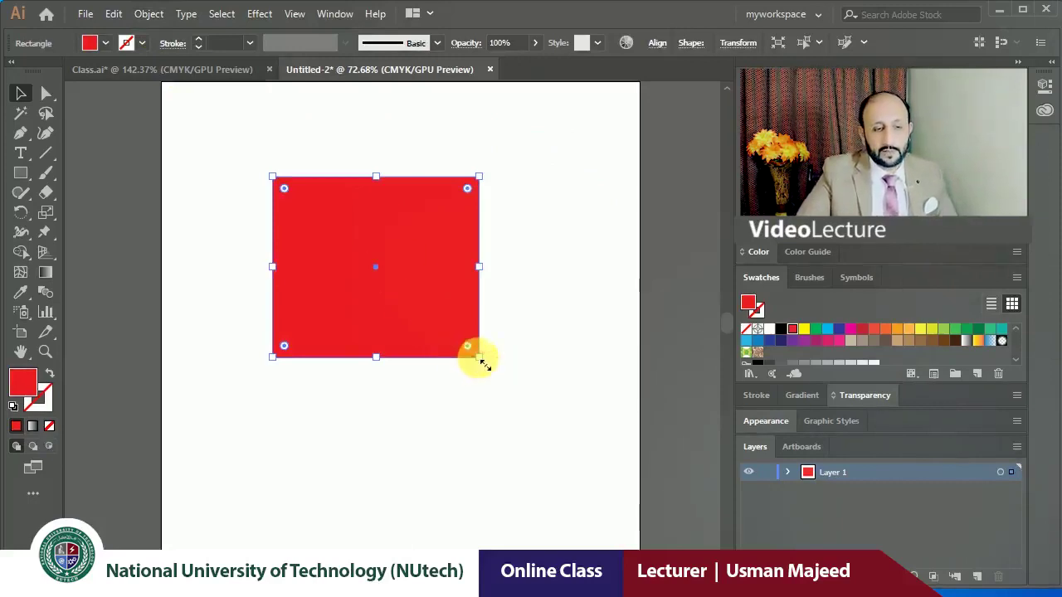
mouse_move(481, 361)
mouse_down()
mouse_move(354, 247)
mouse_move(373, 247)
mouse_move(408, 222)
mouse_move(314, 305)
mouse_move(304, 299)
mouse_move(400, 307)
mouse_up()
Select the four red squares, then reveal the hidden orange rectangle with Show All.
click(390, 369)
drag(229, 129, 588, 419)
click(541, 302)
click(148, 14)
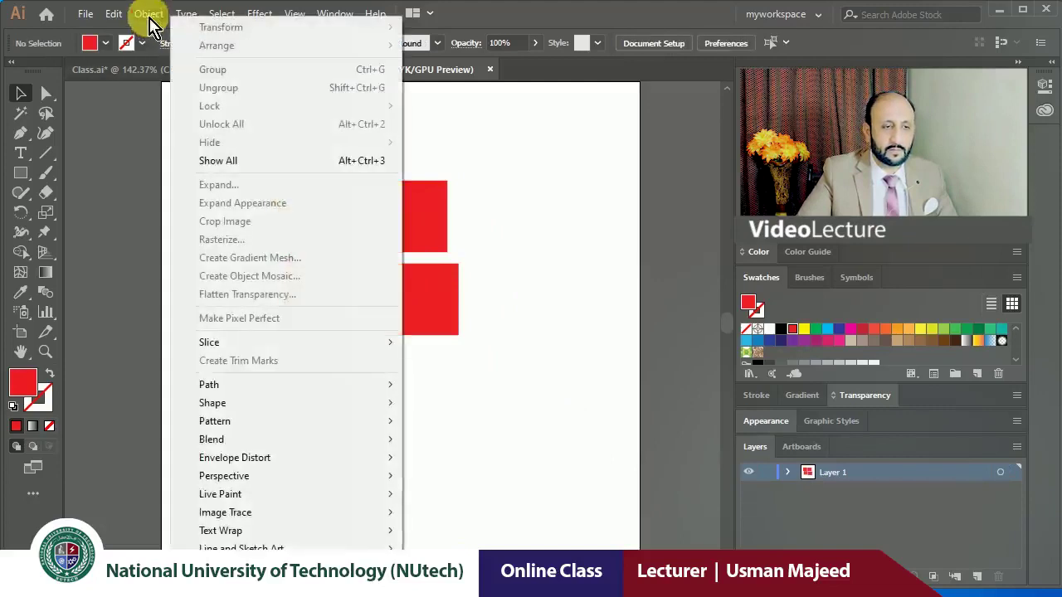
click(245, 165)
click(201, 125)
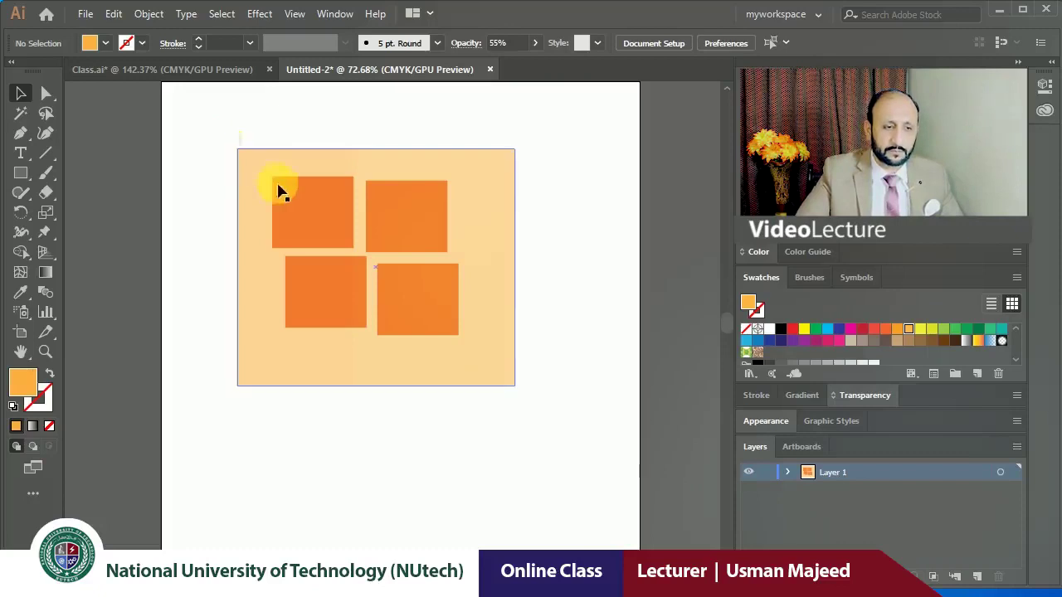
Move the translucent rectangle up-left, hide it, then show it again.
drag(268, 173, 247, 166)
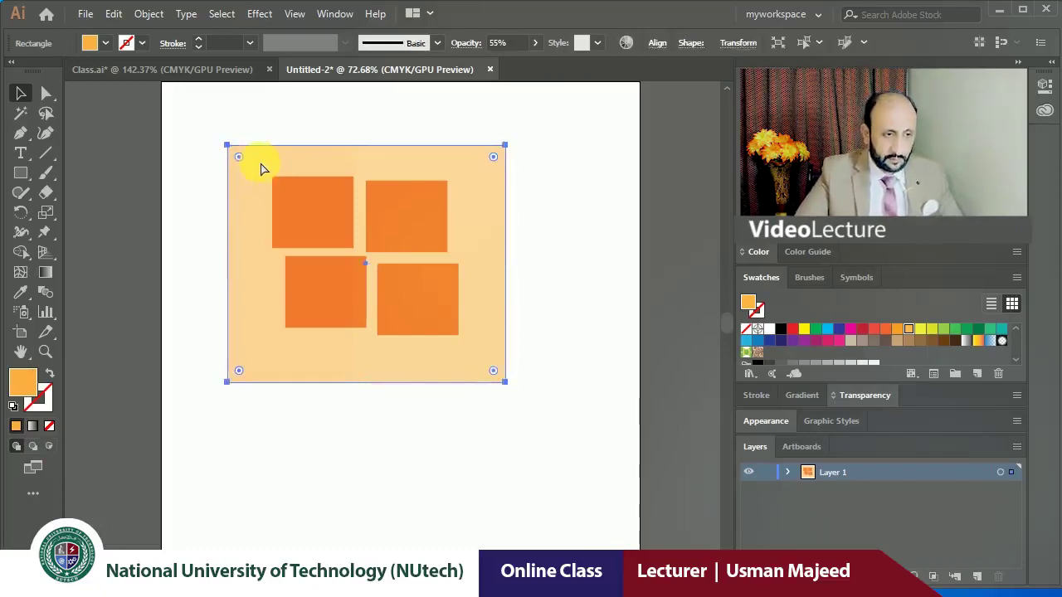
click(149, 14)
mouse_move(210, 143)
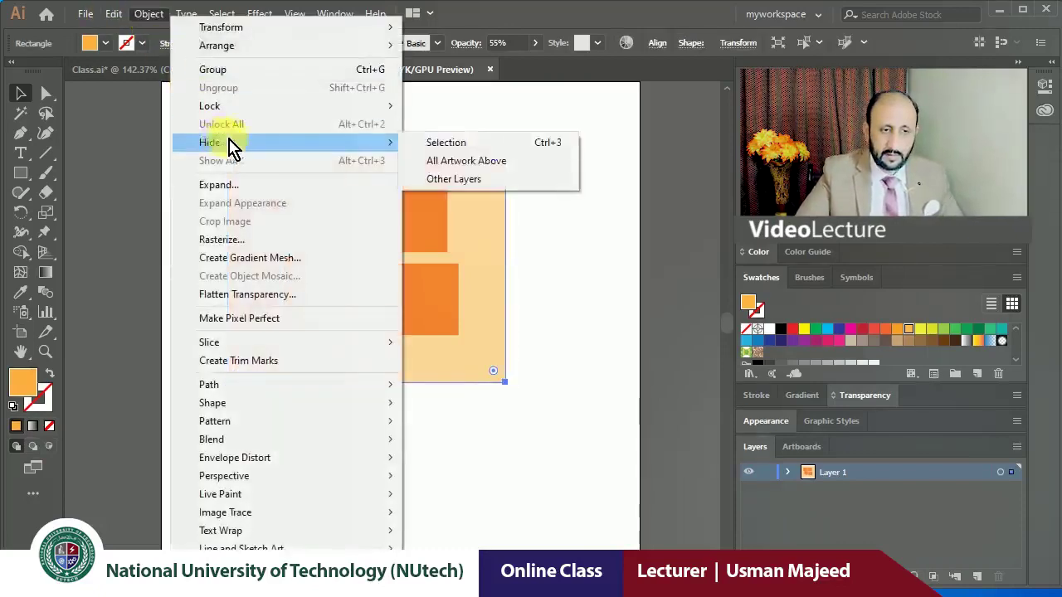
click(482, 146)
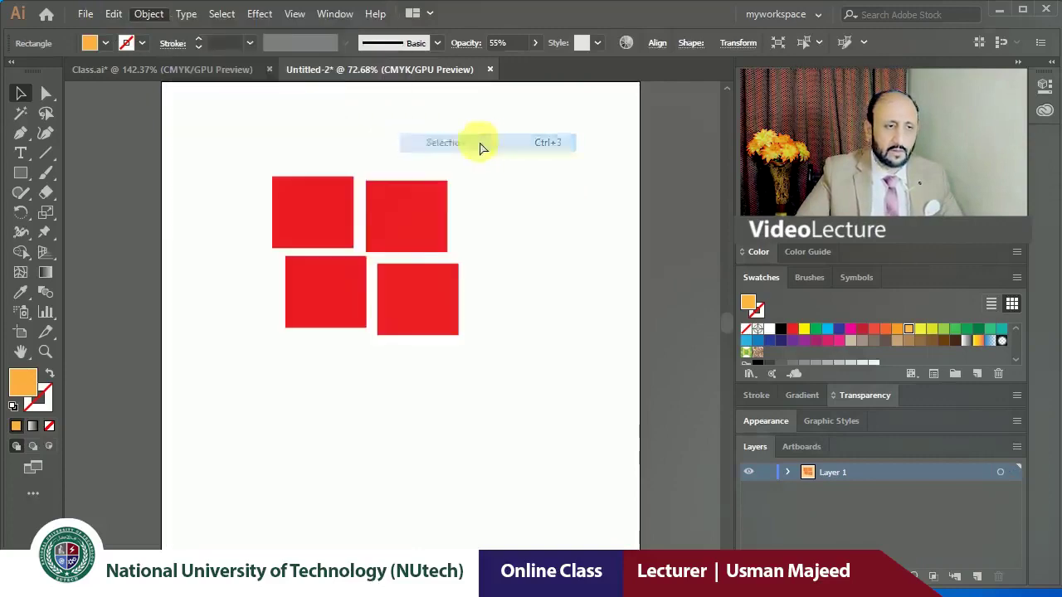
click(148, 17)
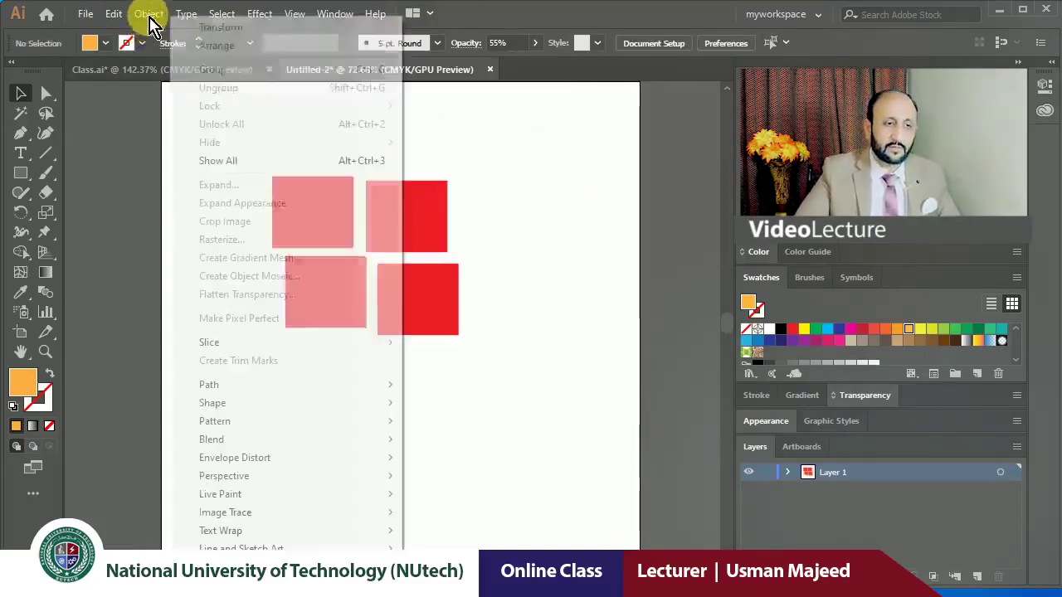
click(328, 170)
click(448, 114)
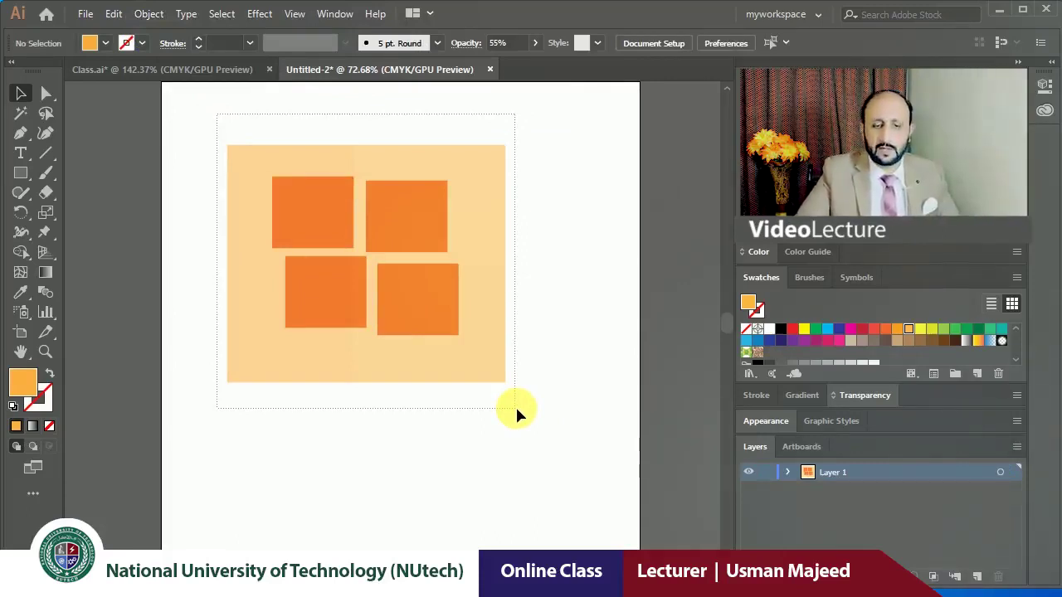
Select and deselect the rectangles, then expand Layer 1 to list its objects.
drag(515, 405, 515, 405)
click(573, 407)
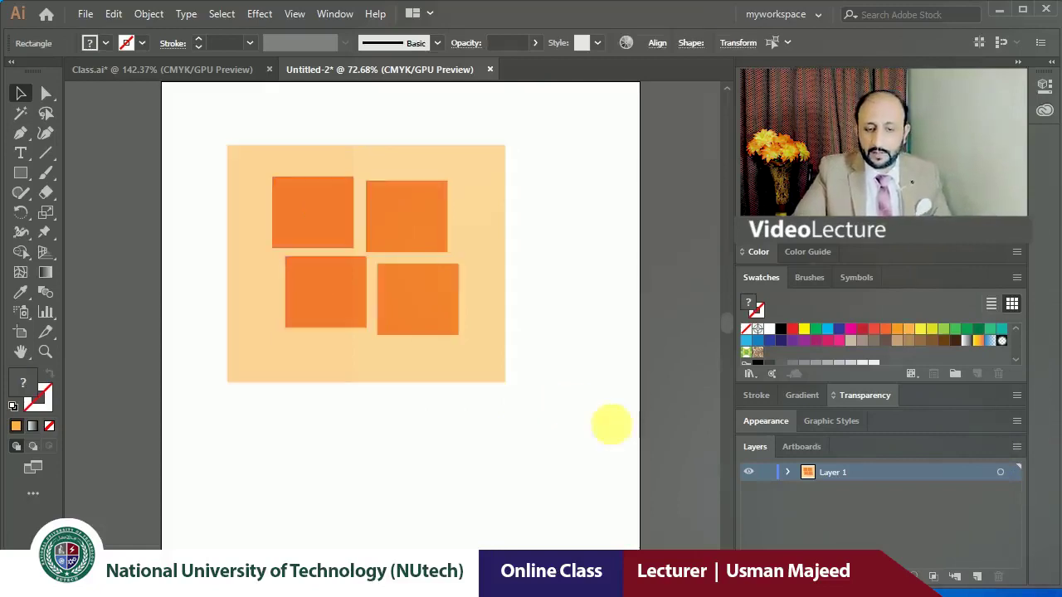
click(790, 472)
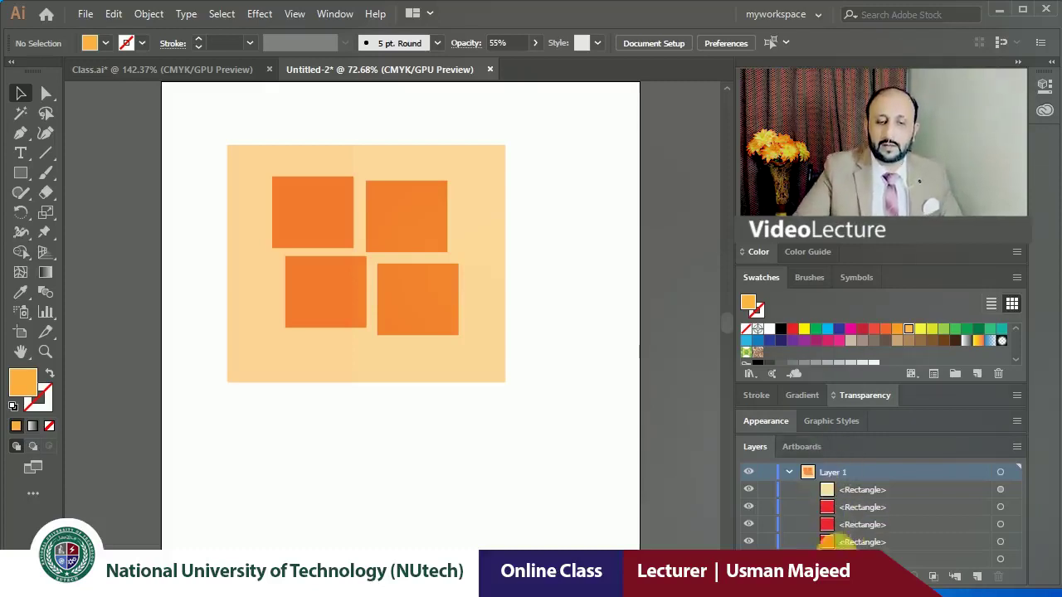
Toggle the background rectangle's visibility on and off in the Layers panel.
click(751, 491)
click(751, 491)
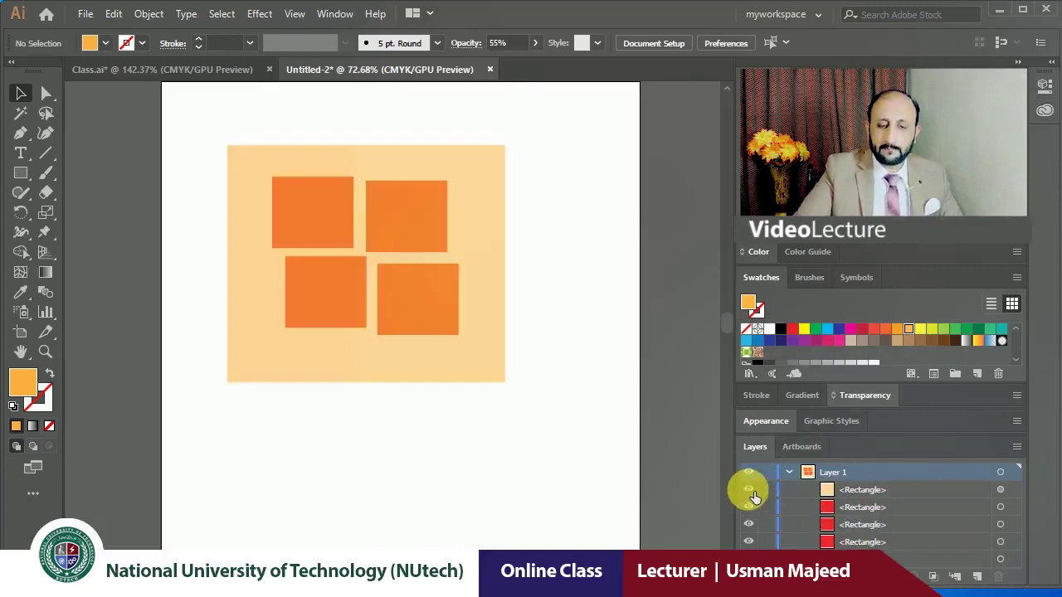
click(751, 491)
click(751, 491)
click(751, 491)
click(751, 491)
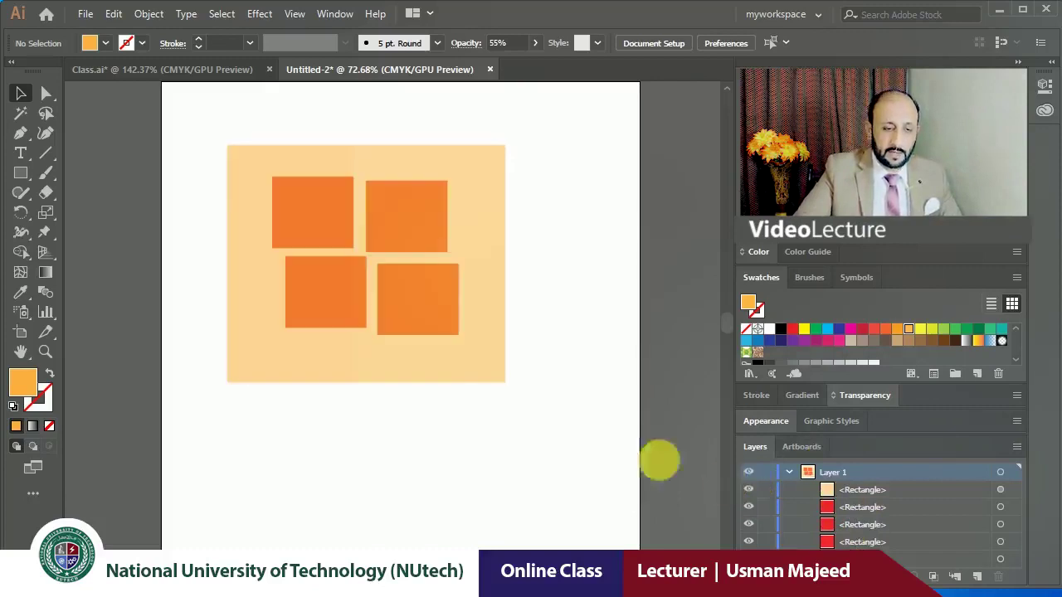
Duplicate the background rectangle, shrink the copy, and move it onto the artboard's right edge.
click(415, 378)
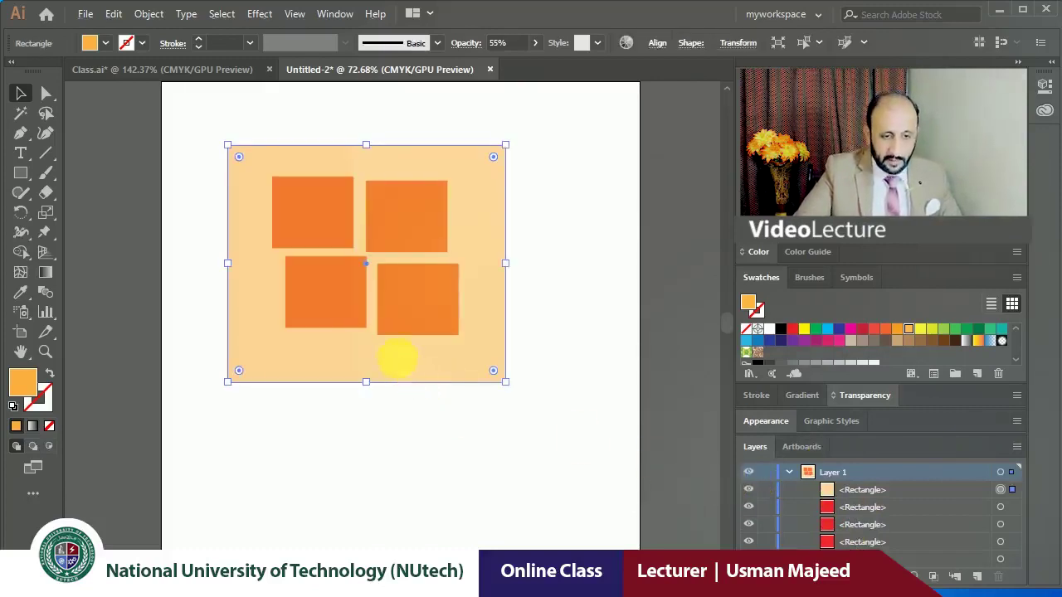
drag(397, 359, 495, 417)
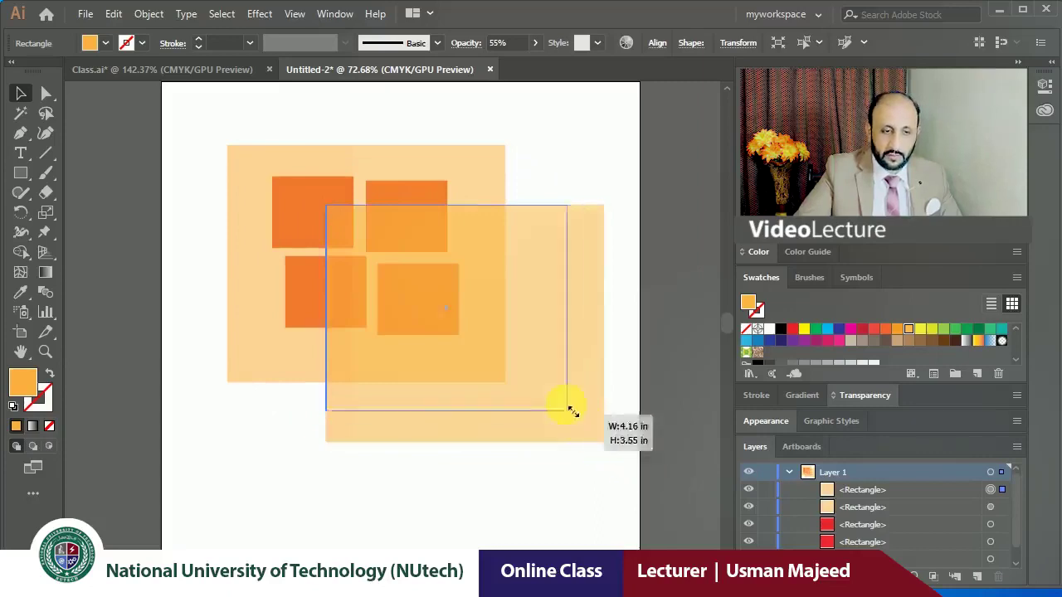
drag(611, 453, 462, 332)
drag(427, 274, 637, 271)
click(659, 472)
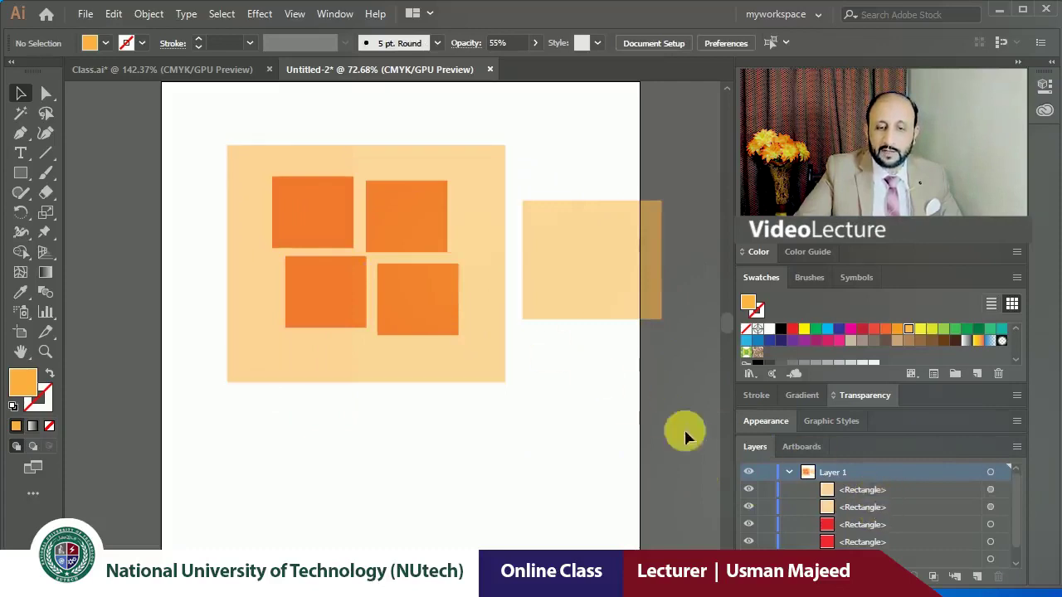
Toggle the edge rectangle's visibility, then select all objects with Ctrl+A.
click(751, 493)
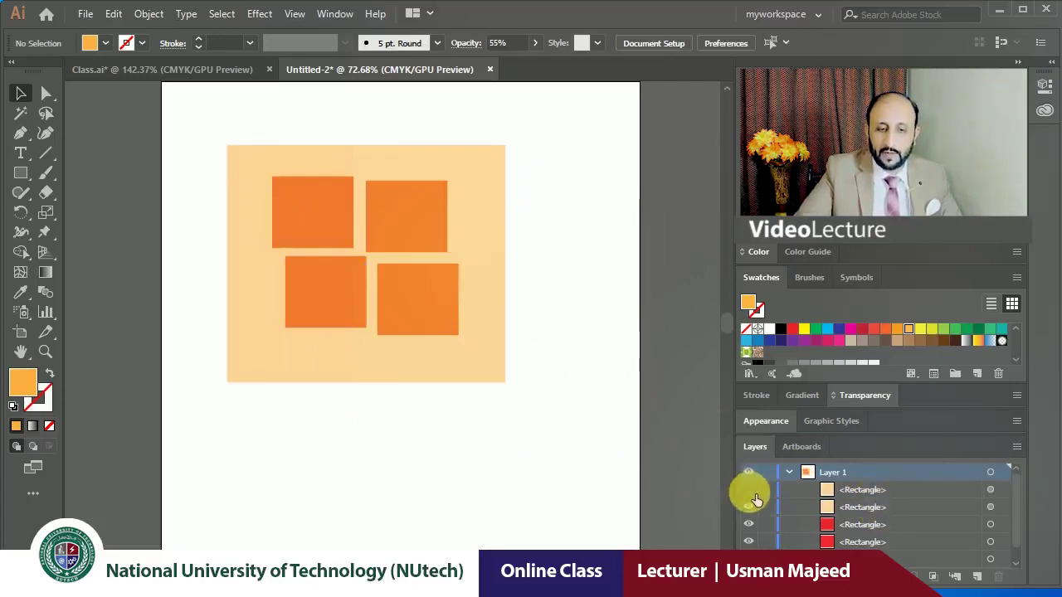
click(751, 493)
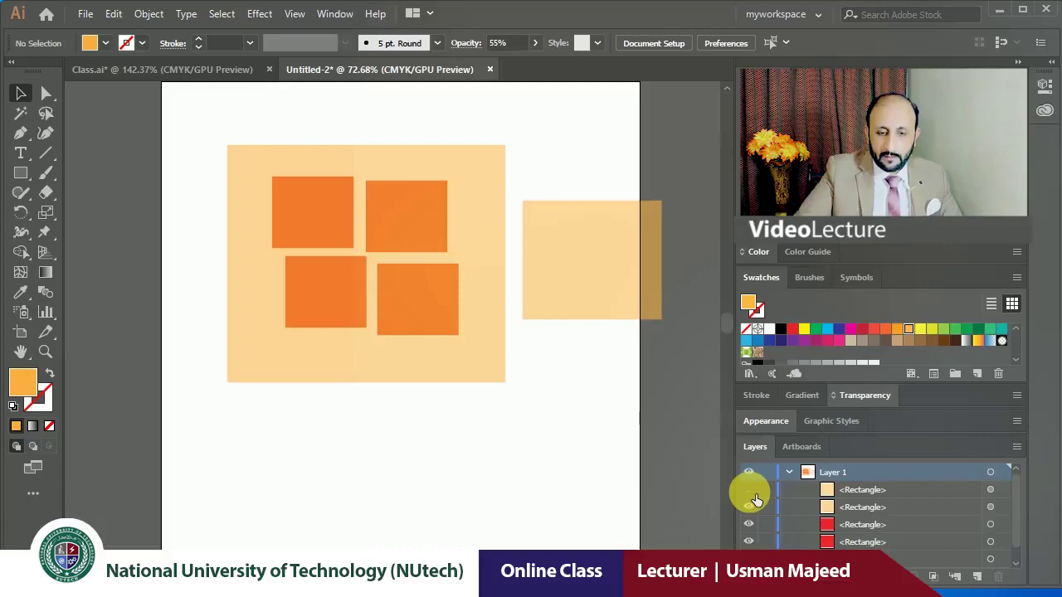
click(751, 493)
click(751, 493)
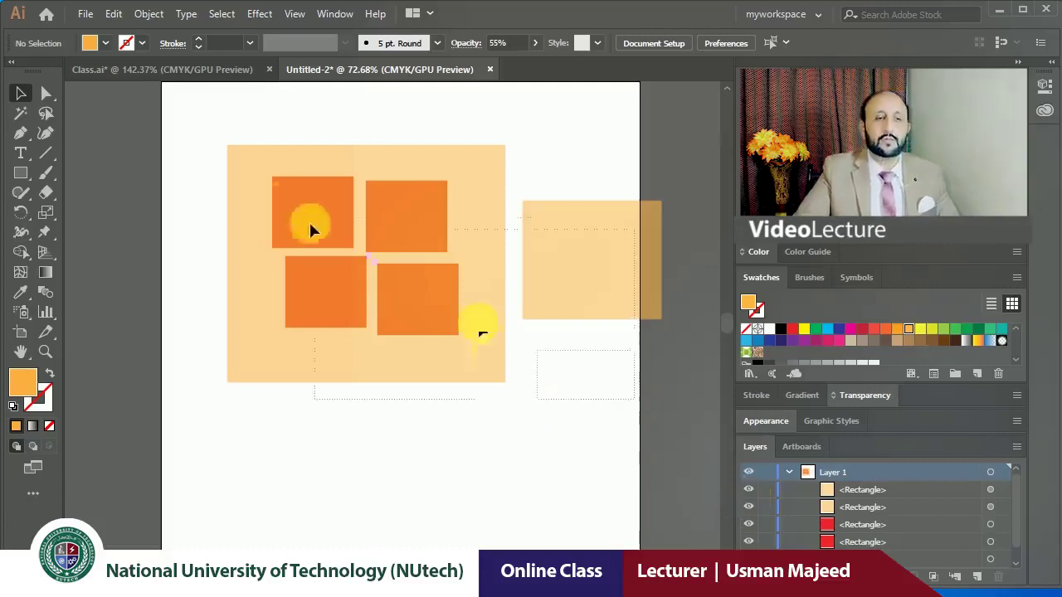
key(ctrl+a)
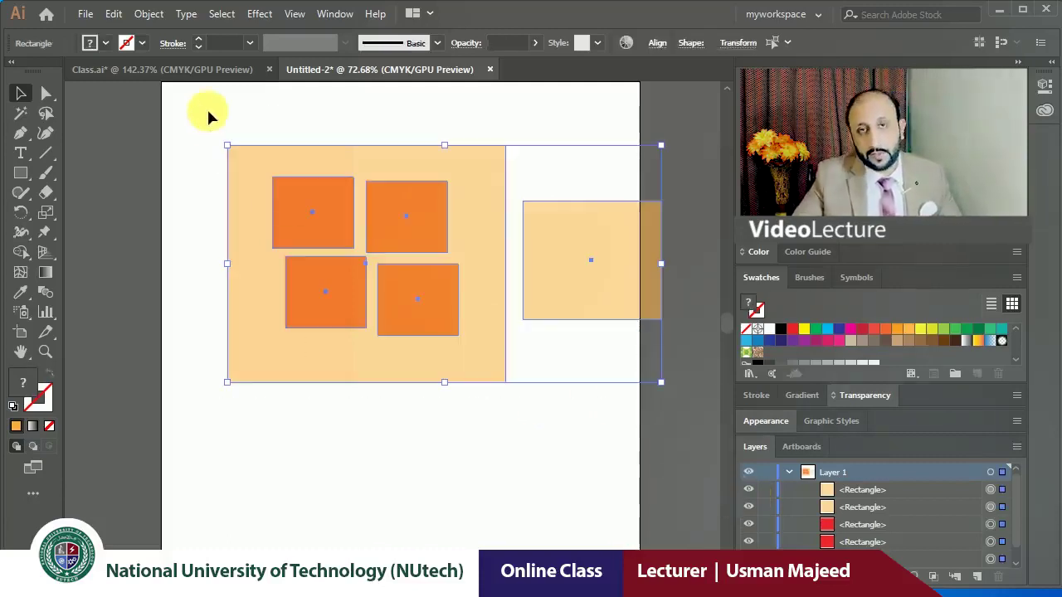
Delete all selected rectangles, pan the Class.ai slide, and return to Untitled-2.
key(Delete)
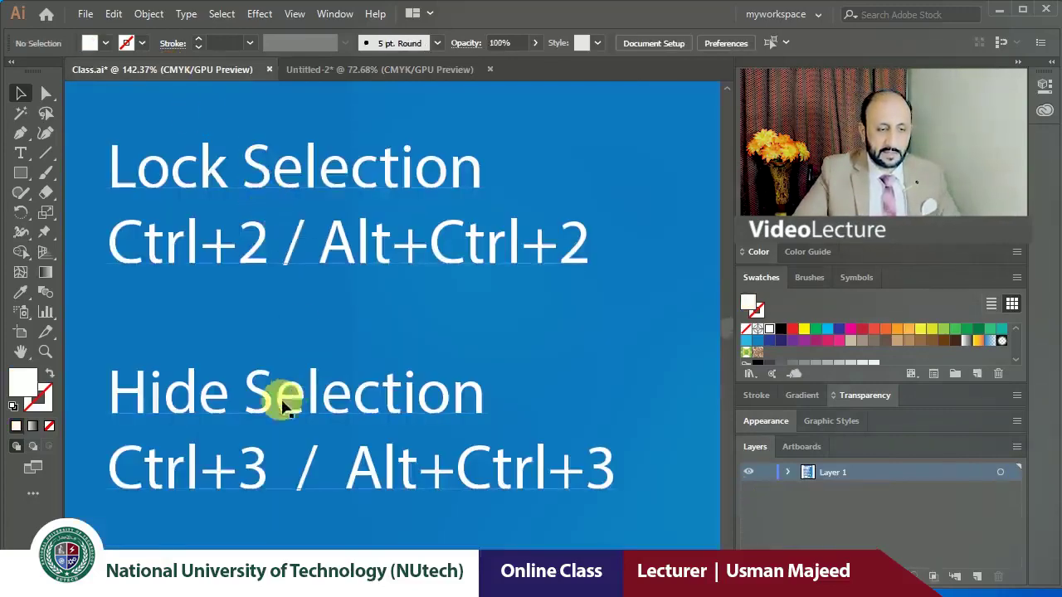
mouse_move(279, 398)
mouse_down()
mouse_move(257, 135)
mouse_move(270, 135)
mouse_up()
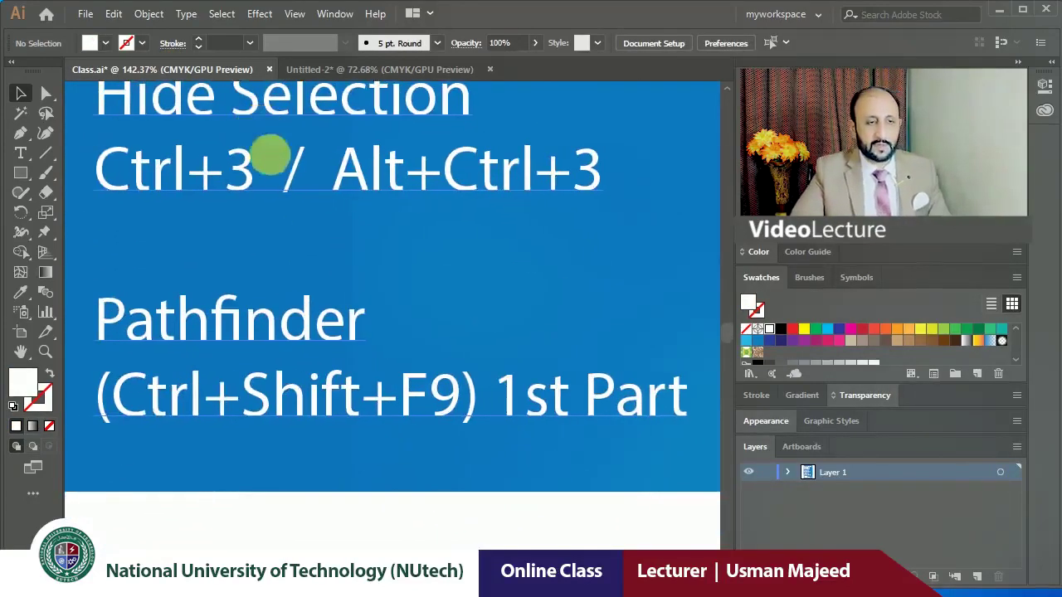
click(352, 71)
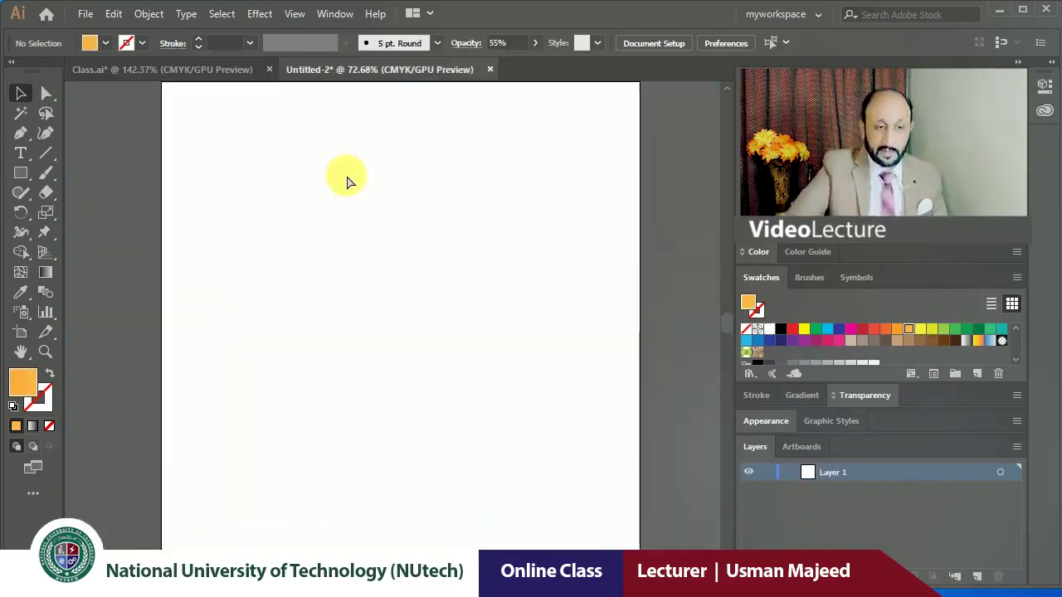
Zoom the artboard to about 83% and draw an orange square near the top-left.
scroll(347, 179, down, 1)
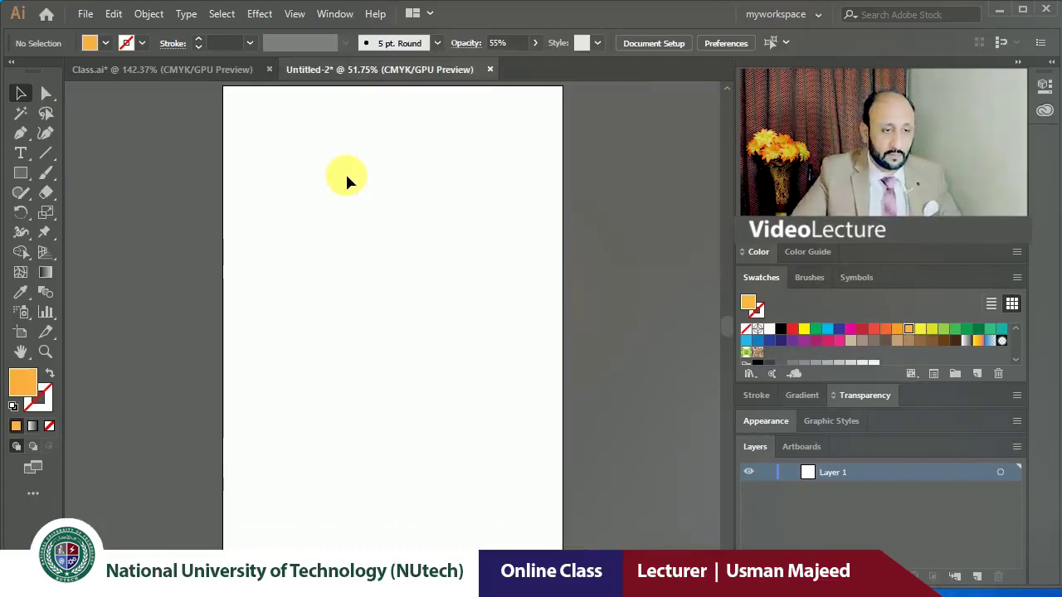
key(z)
mouse_move(310, 157)
mouse_down()
mouse_move(417, 196)
mouse_move(365, 263)
mouse_move(376, 245)
mouse_up()
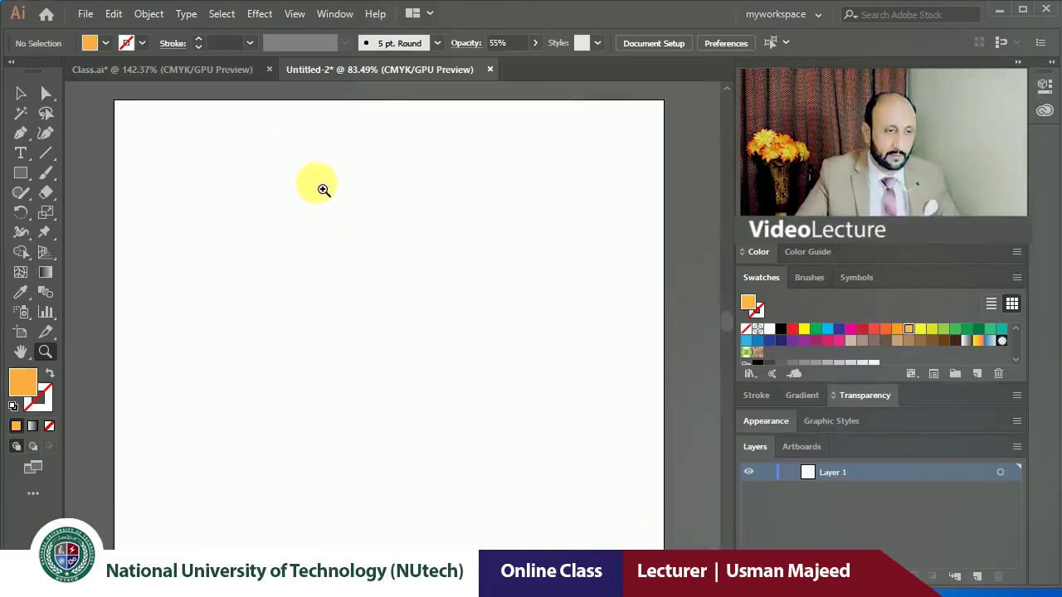
click(21, 172)
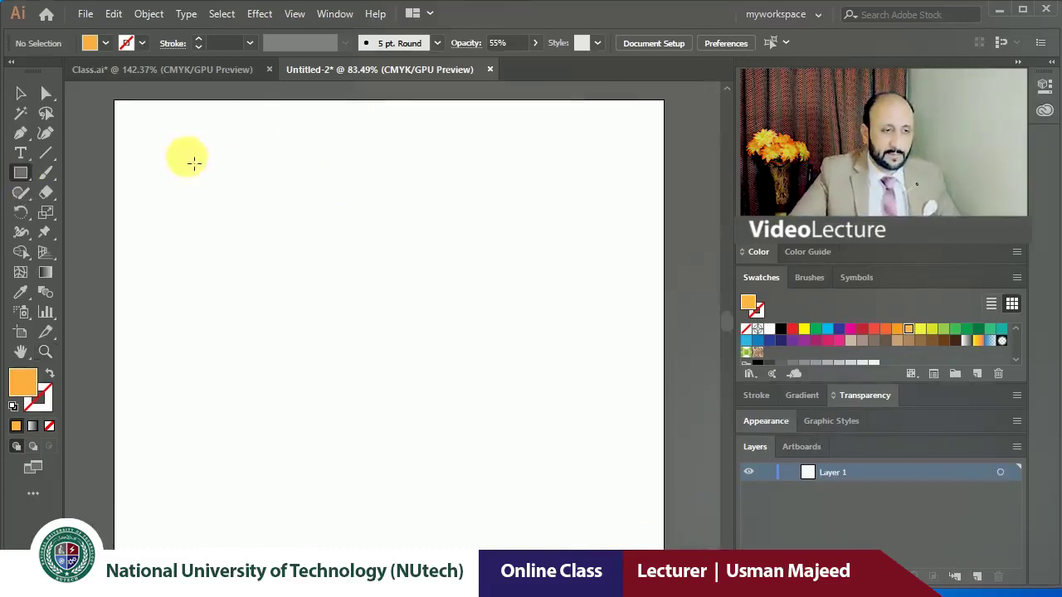
drag(162, 136, 245, 219)
Copy the square down-right as a red copy and repeat with Ctrl+D for more pairs.
click(25, 95)
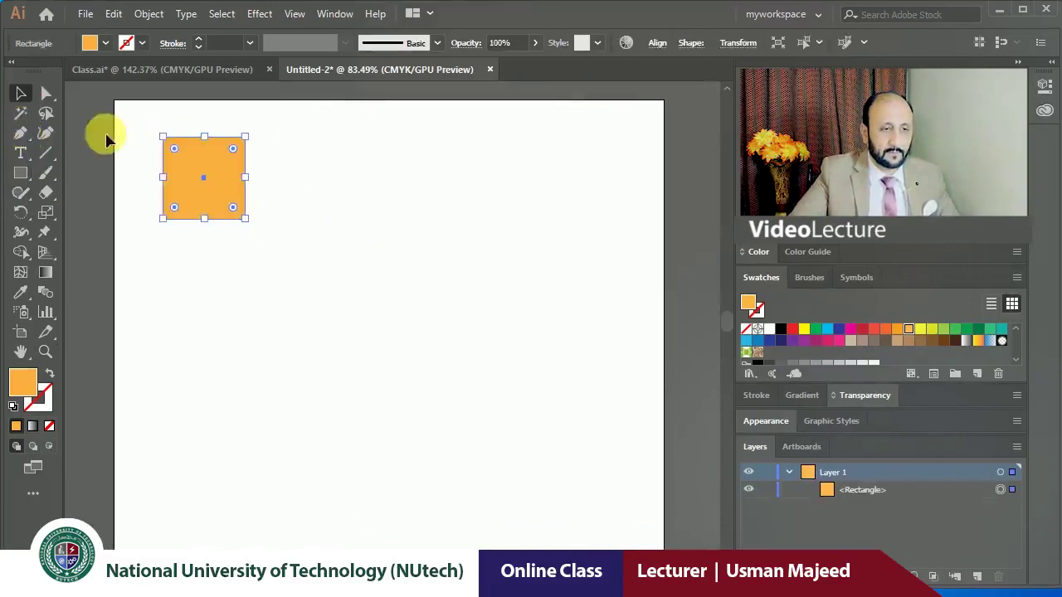
click(107, 135)
mouse_move(189, 163)
mouse_down()
mouse_move(218, 205)
mouse_move(308, 241)
mouse_move(243, 230)
mouse_move(214, 218)
mouse_move(353, 233)
mouse_move(476, 213)
mouse_up()
click(798, 330)
click(592, 332)
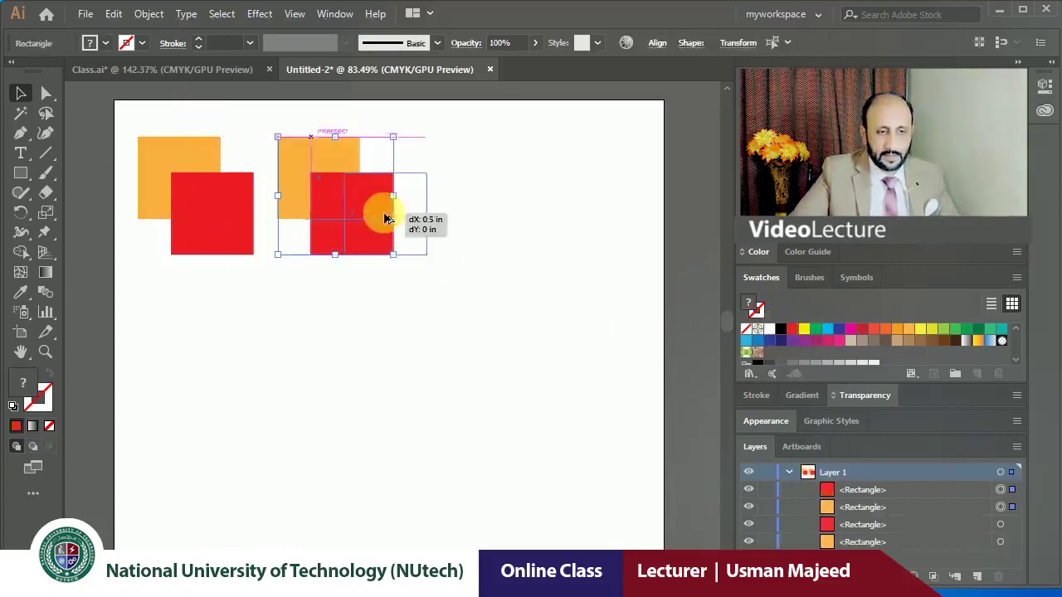
key(ctrl+d)
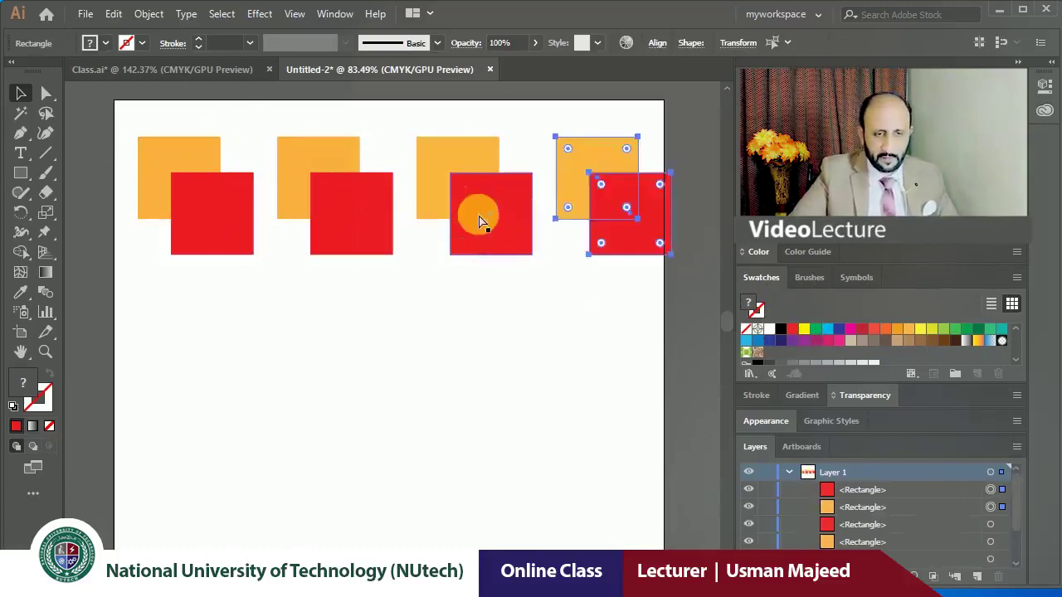
click(581, 290)
click(672, 290)
Scale the four square pairs to fit and copy the row straight down.
drag(165, 155, 164, 155)
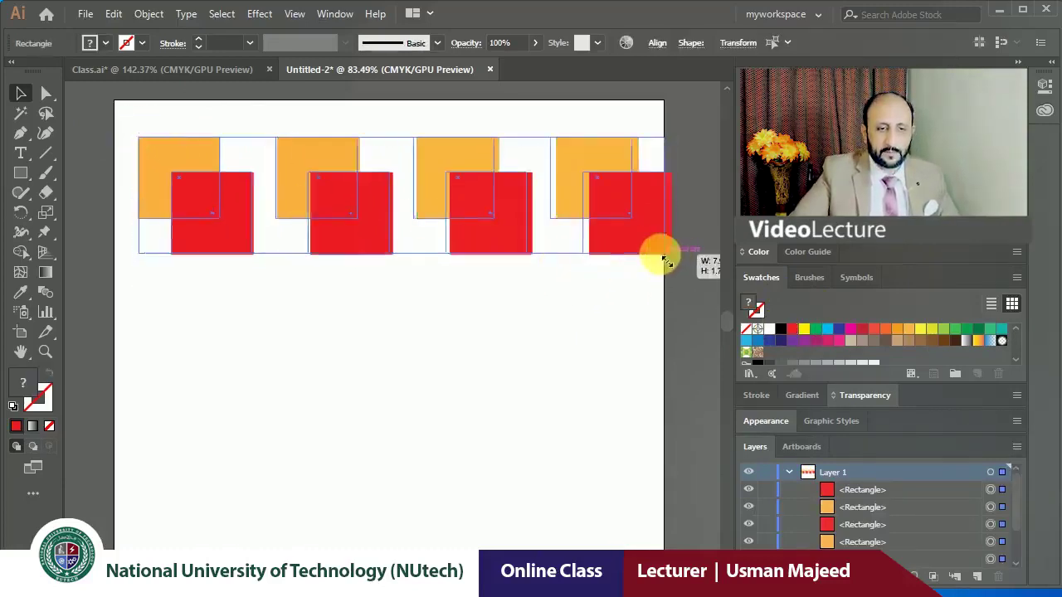
drag(674, 258, 638, 246)
drag(604, 201, 594, 356)
click(352, 440)
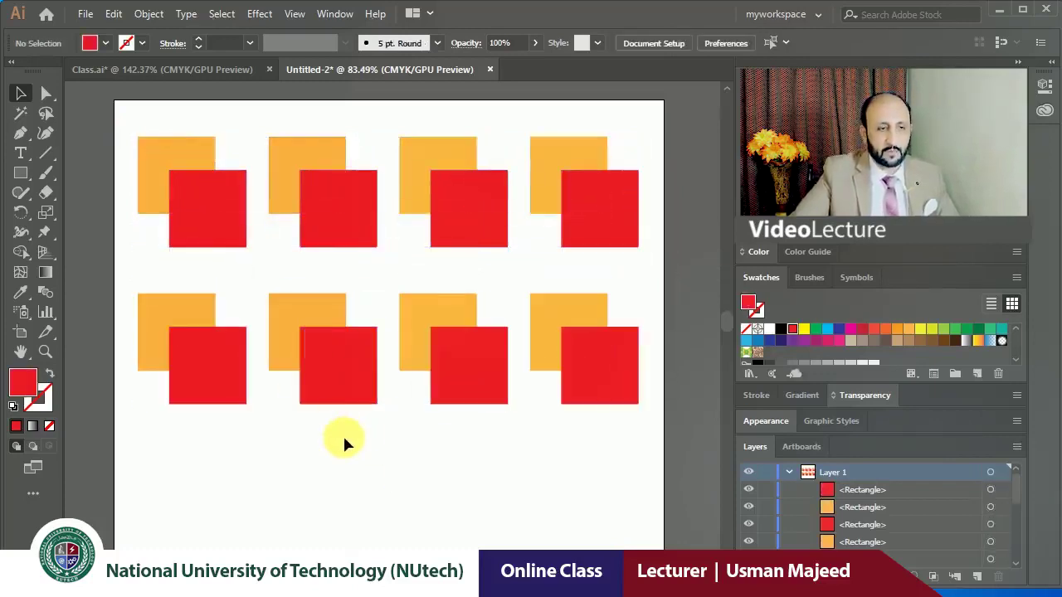
Select the top and second rows to check them, then switch to Class.ai.
drag(122, 120, 675, 255)
click(308, 274)
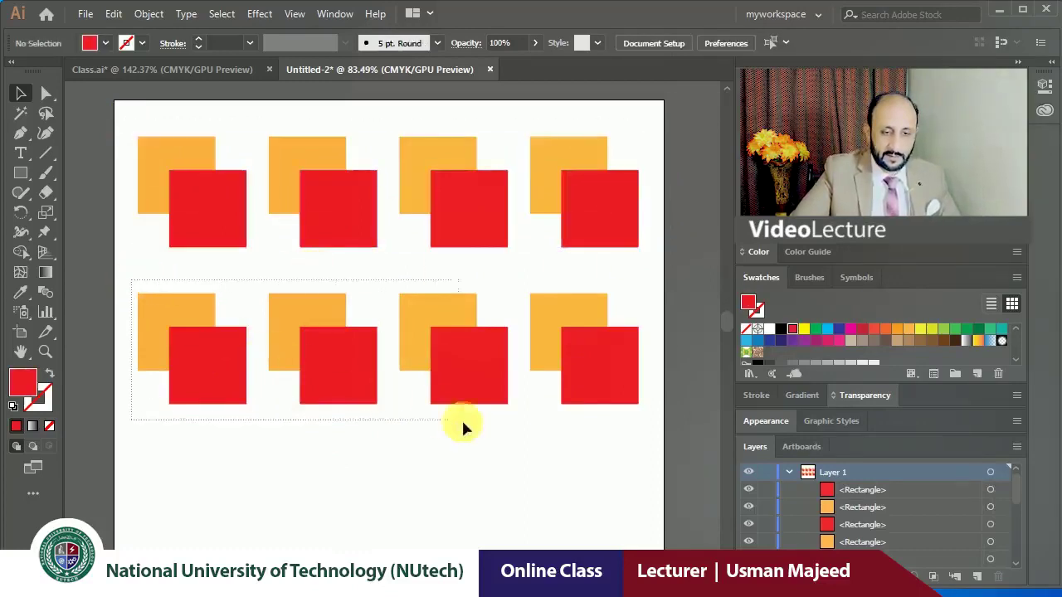
drag(669, 433, 667, 434)
click(572, 439)
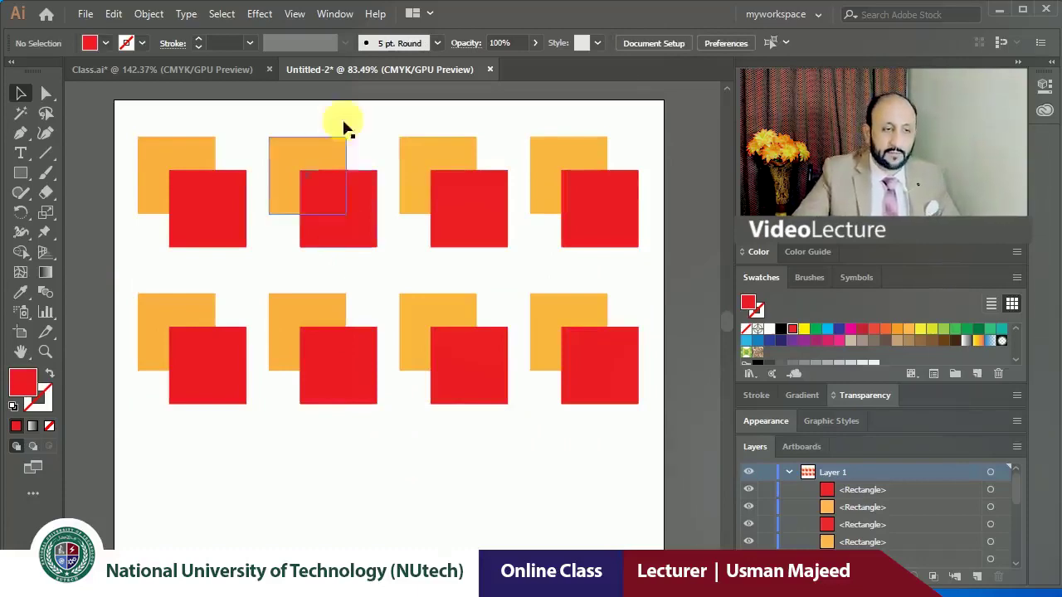
click(195, 72)
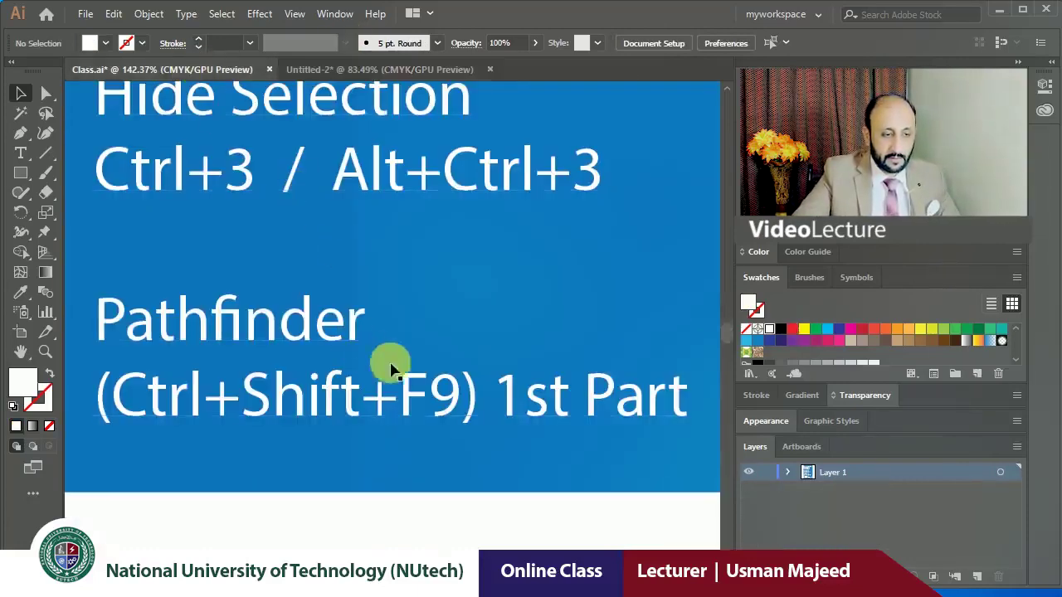
Return to Untitled-2 and float the Pathfinder panel beside the square pairs.
click(400, 70)
click(338, 15)
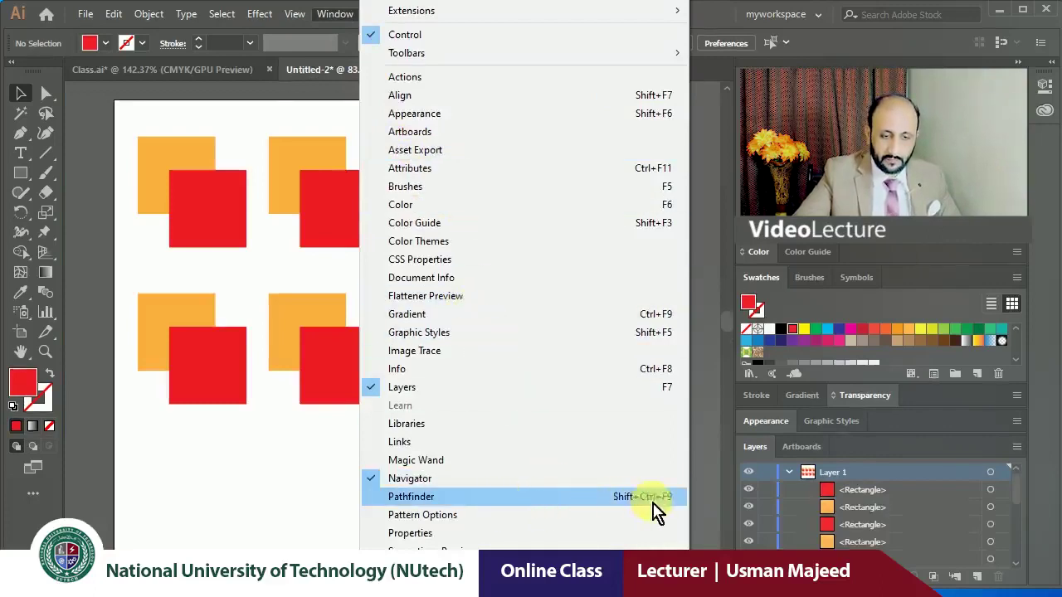
click(509, 497)
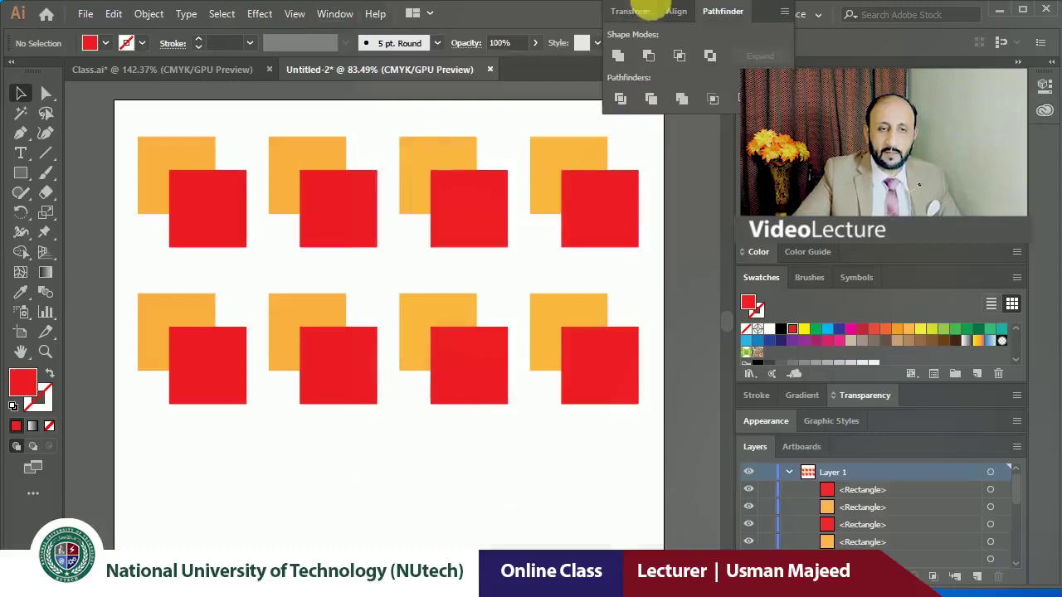
drag(757, 29, 492, 464)
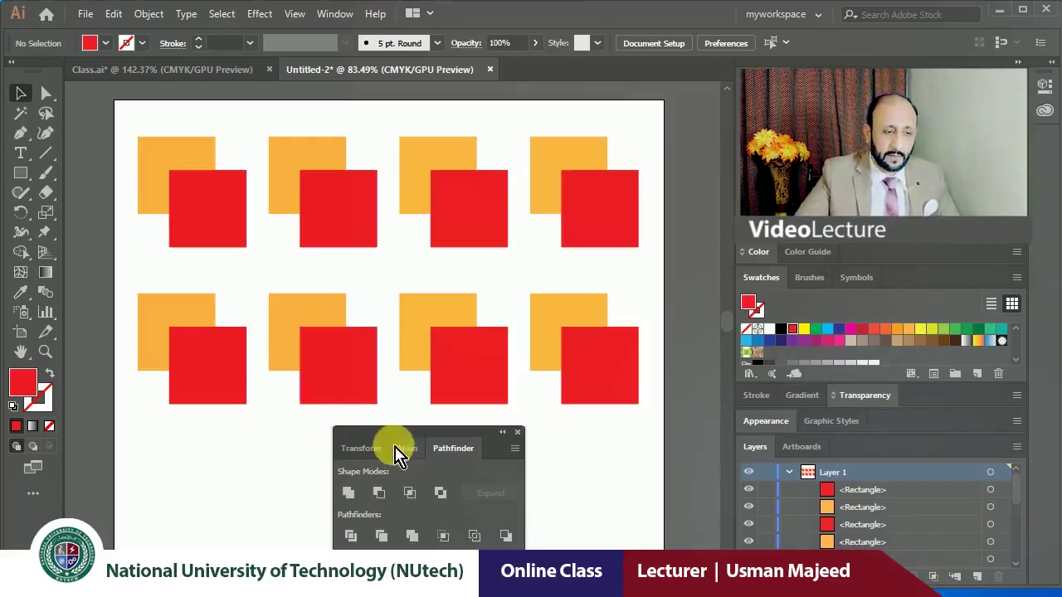
Zoom in on the first orange-and-red square pair and move the Pathfinder panel aside.
click(173, 309)
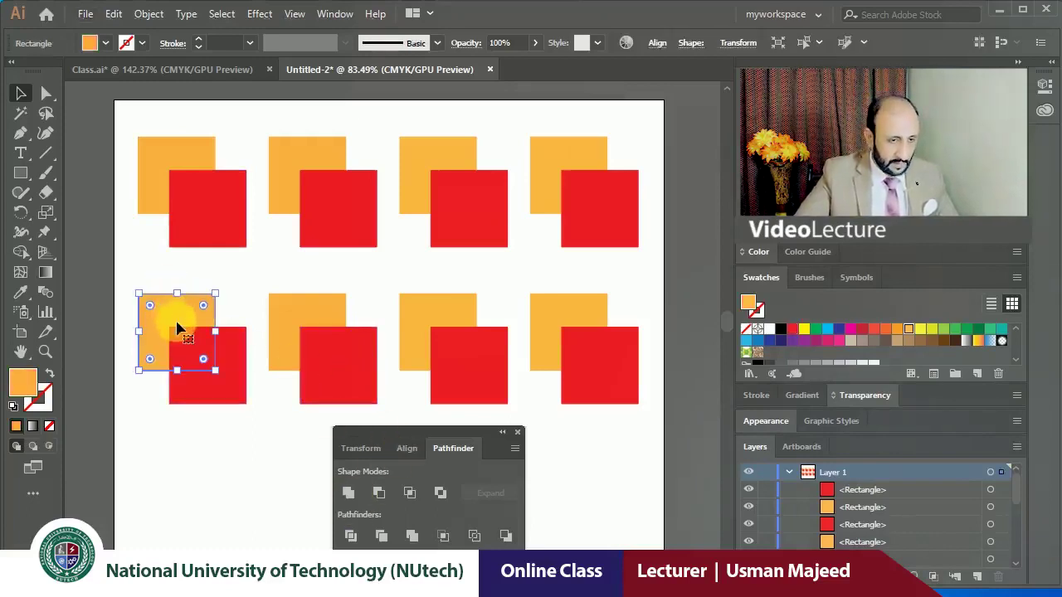
key(z)
click(191, 327)
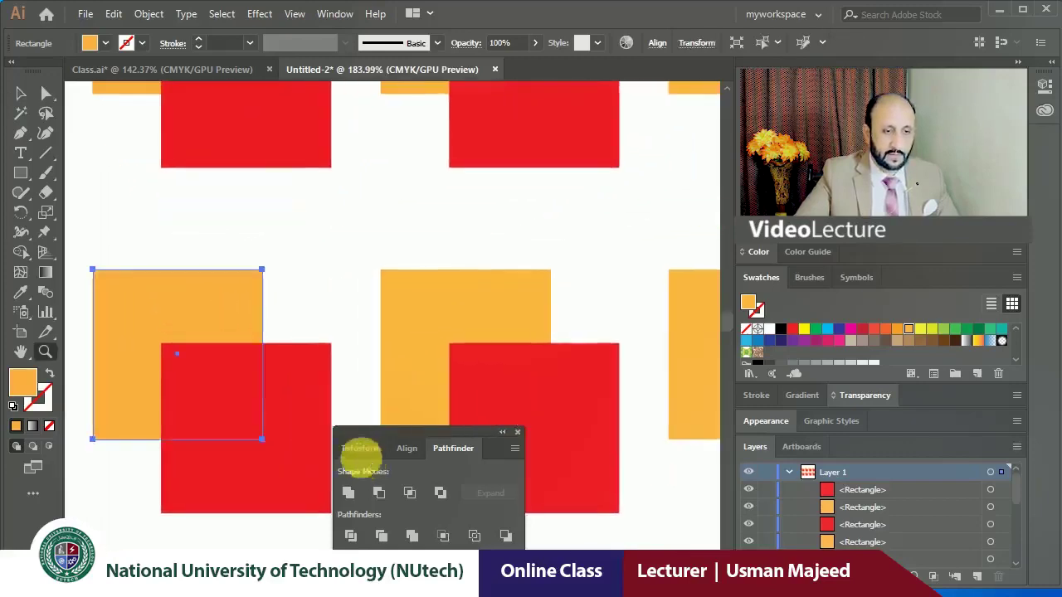
mouse_move(308, 290)
mouse_down()
mouse_move(354, 264)
mouse_move(379, 280)
mouse_up()
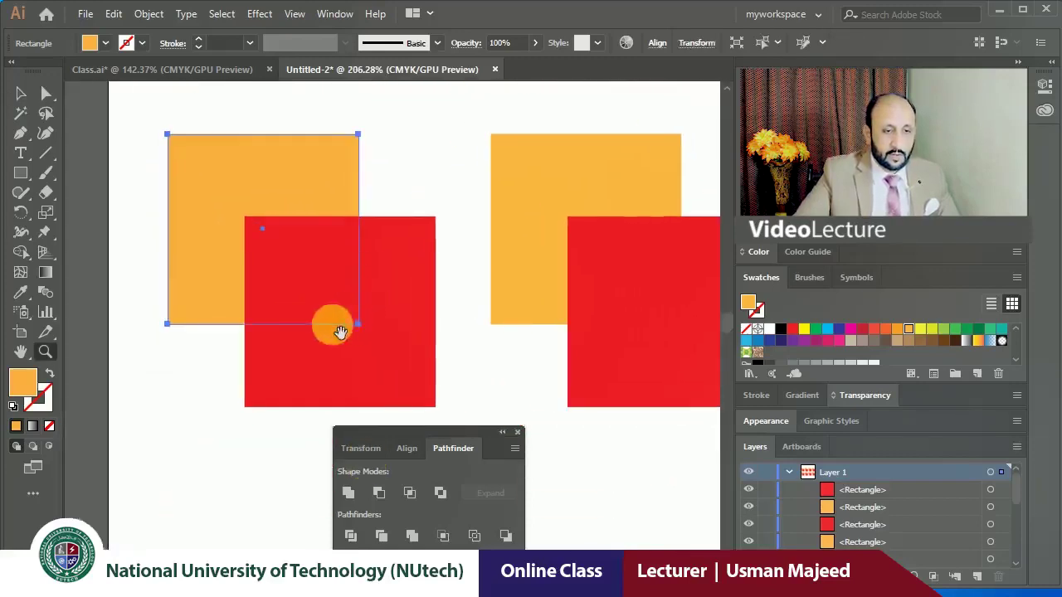
drag(338, 329, 332, 301)
click(21, 92)
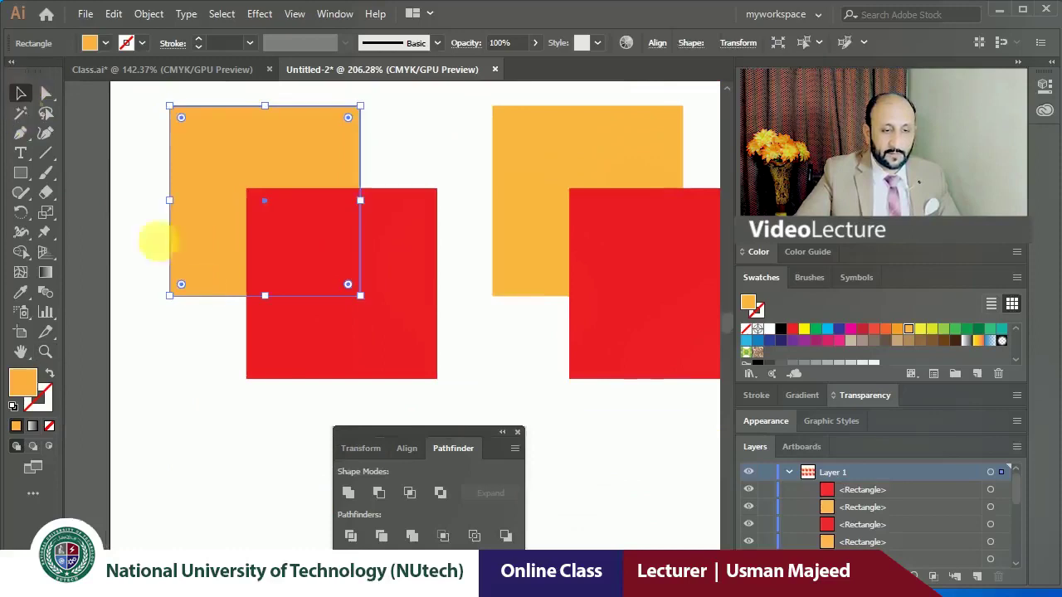
drag(412, 444, 540, 244)
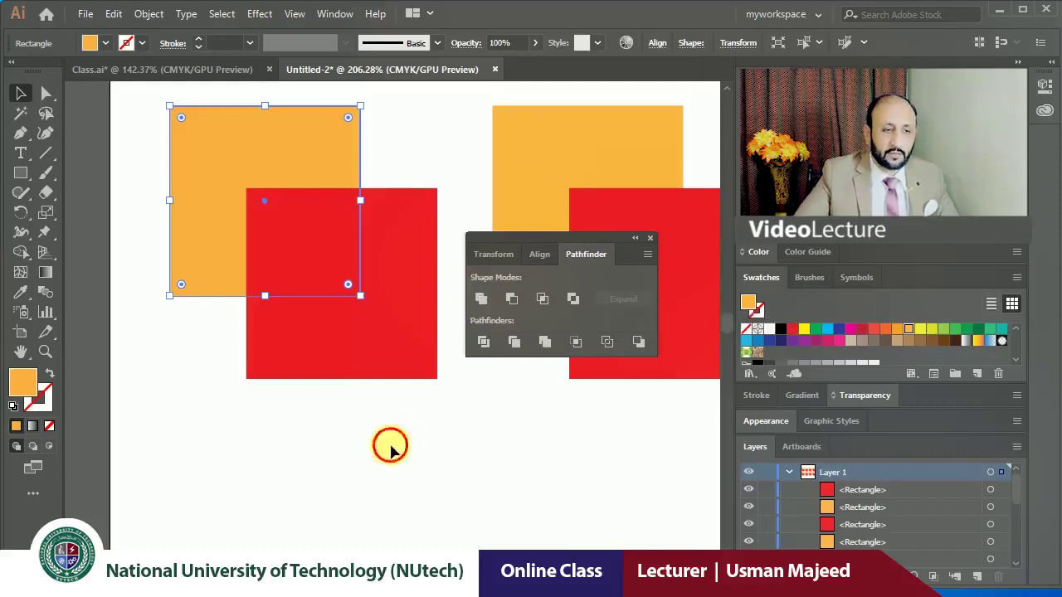
Unite the orange and red squares into one red shape, inspect its anchor points, then undo.
click(362, 411)
drag(207, 179, 202, 165)
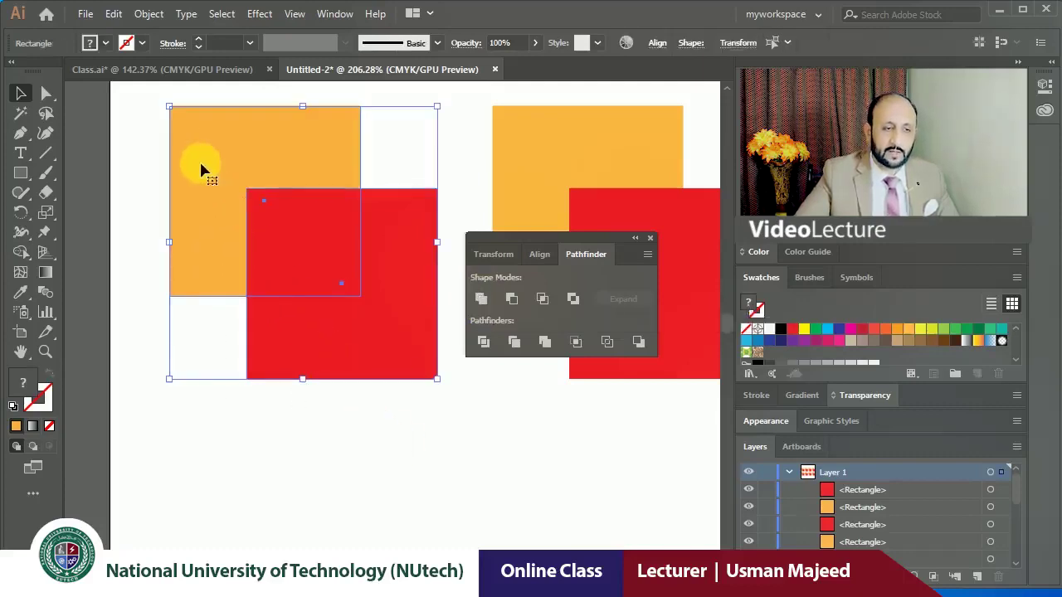
click(142, 152)
click(196, 185)
shift+click(277, 242)
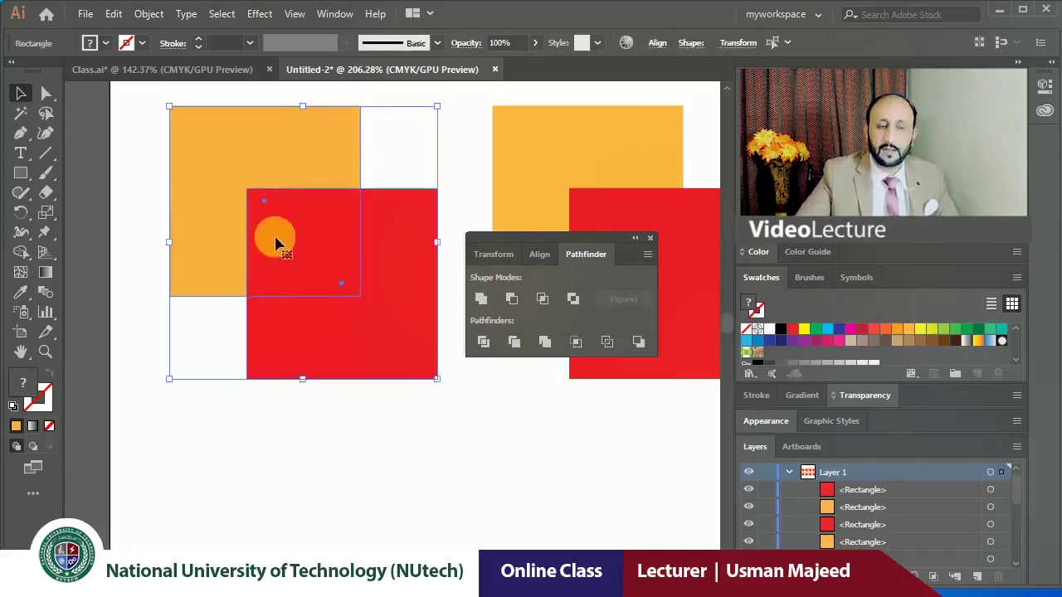
click(484, 304)
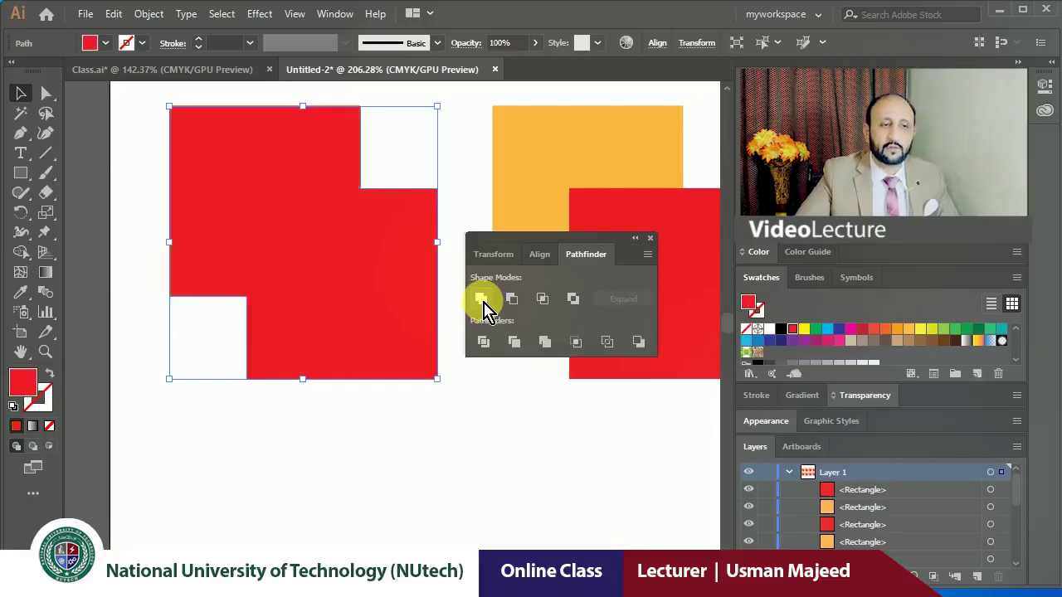
click(348, 452)
click(277, 267)
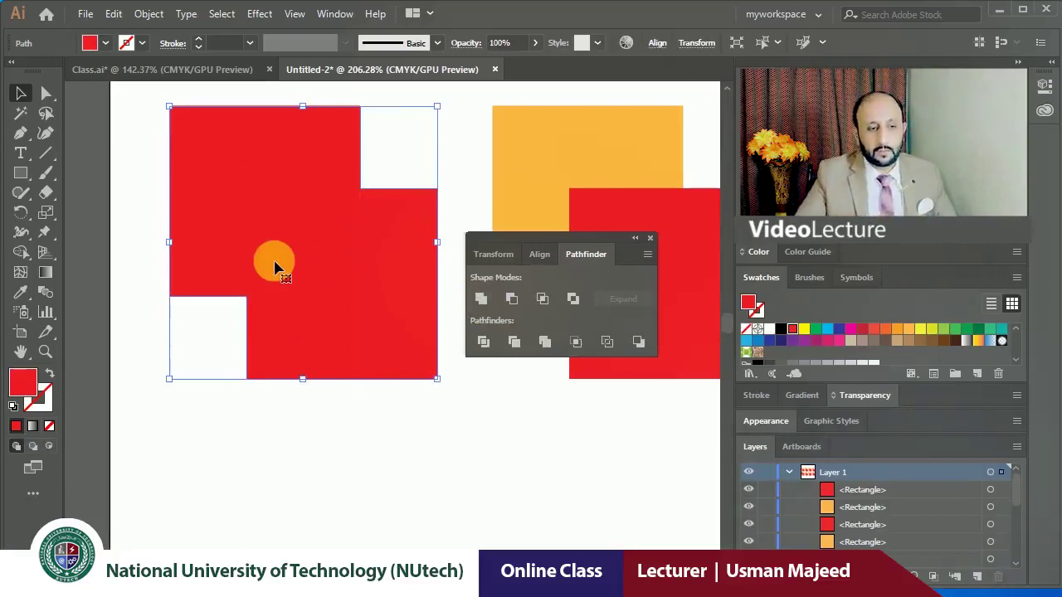
key(a)
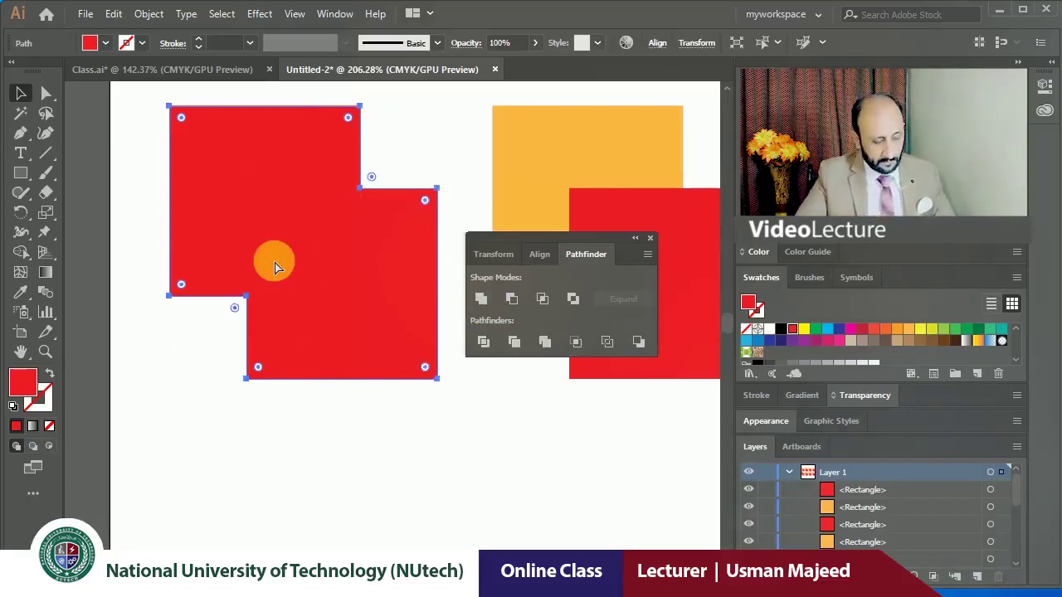
key(ctrl+z)
Reselect both squares, unite them into a red shape again, and undo back to two squares.
click(298, 437)
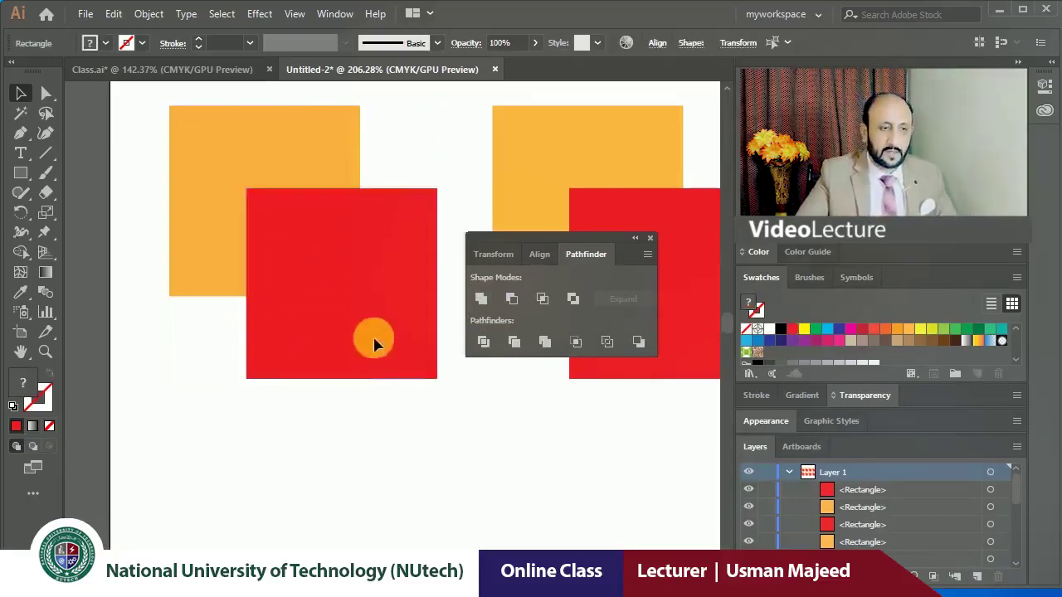
click(374, 344)
shift+click(301, 186)
click(481, 298)
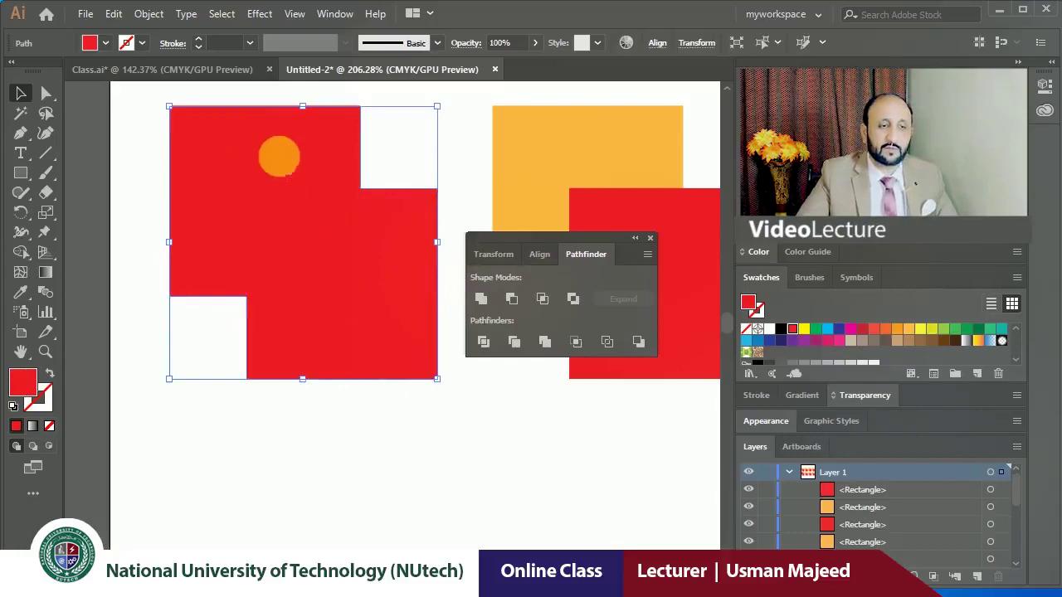
click(230, 233)
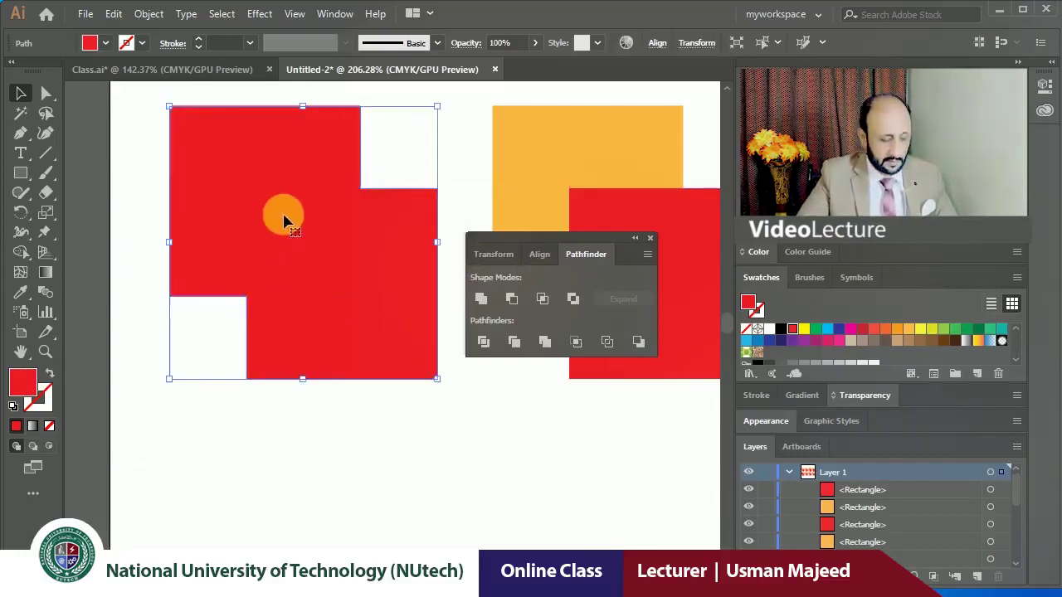
key(ctrl+z)
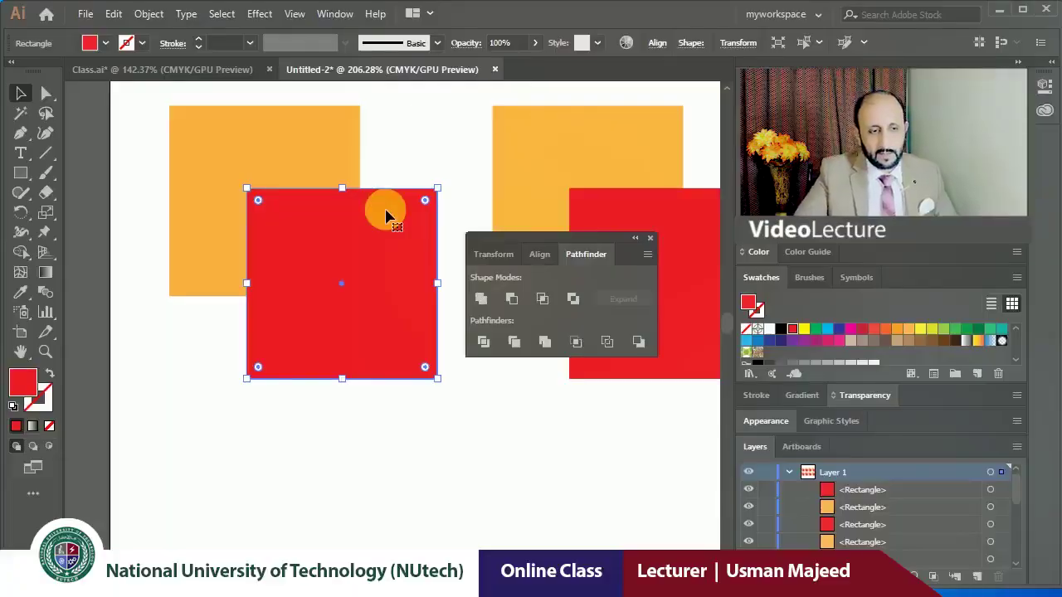
Bring the orange square to front, unite the pair into an orange shape, then undo.
click(300, 145)
key(ctrl+shift+bracketright)
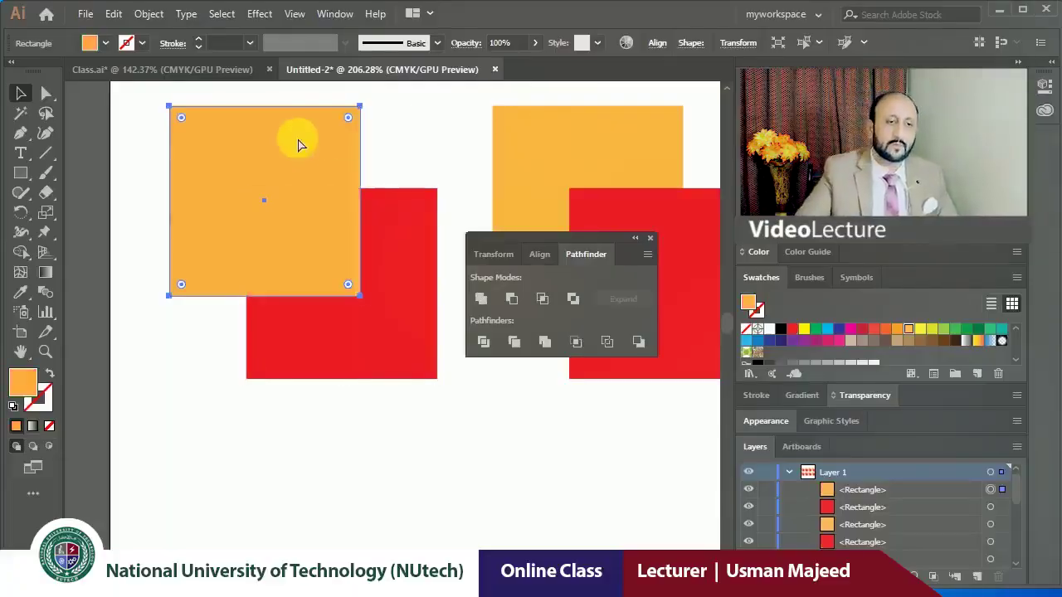
shift+click(386, 229)
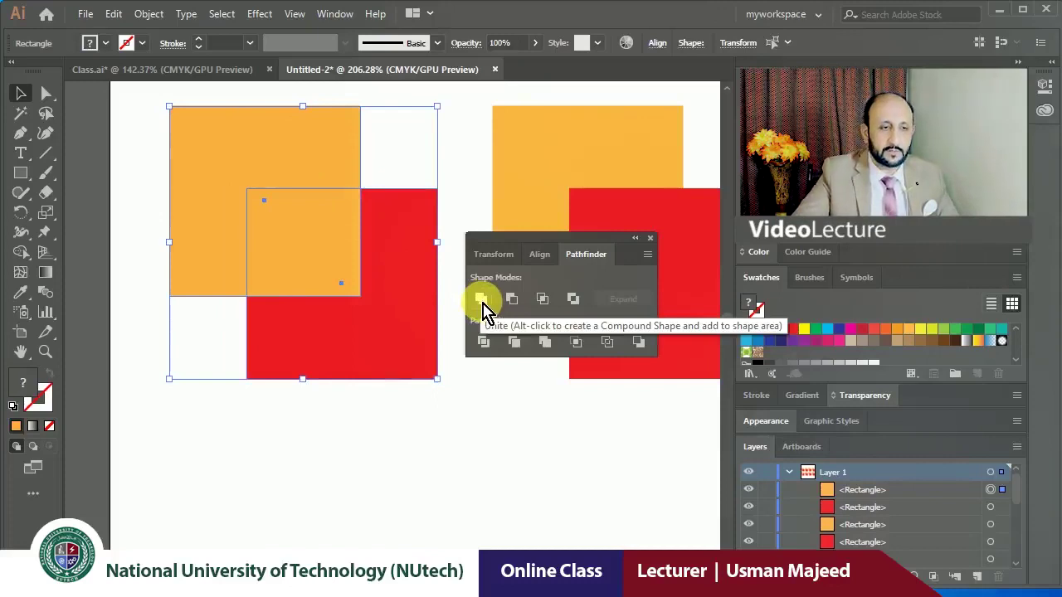
click(481, 299)
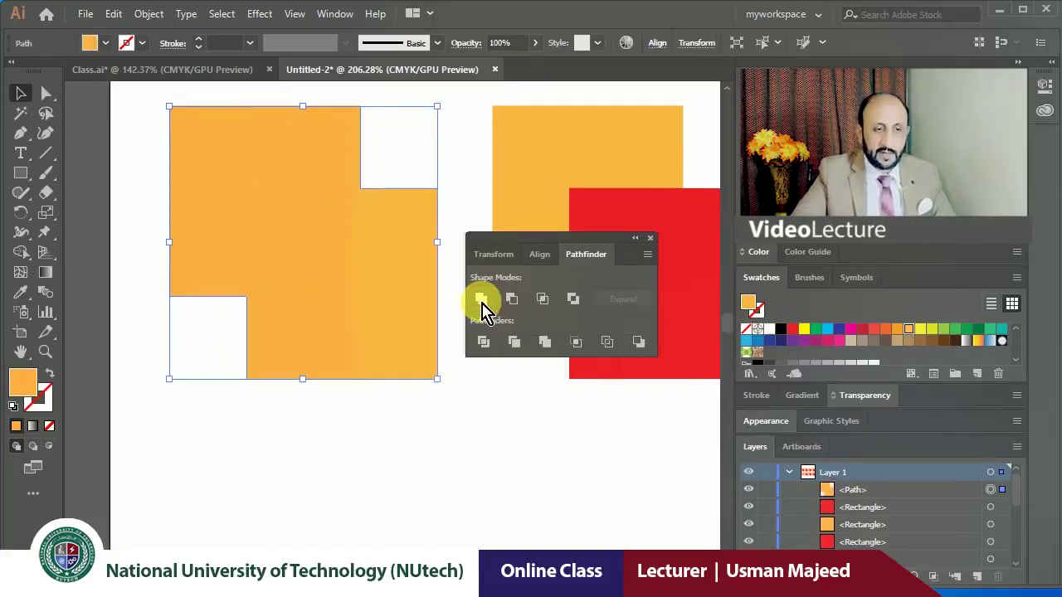
key(ctrl+z)
Compare by uniting the pair into a red shape instead, then undo.
click(384, 147)
click(376, 217)
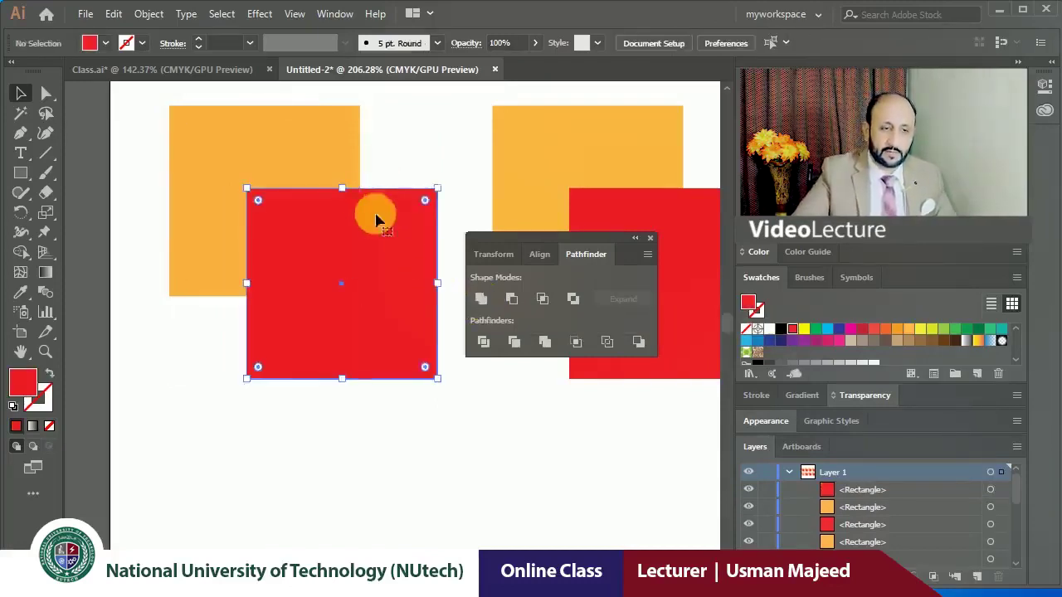
shift+click(315, 135)
click(482, 299)
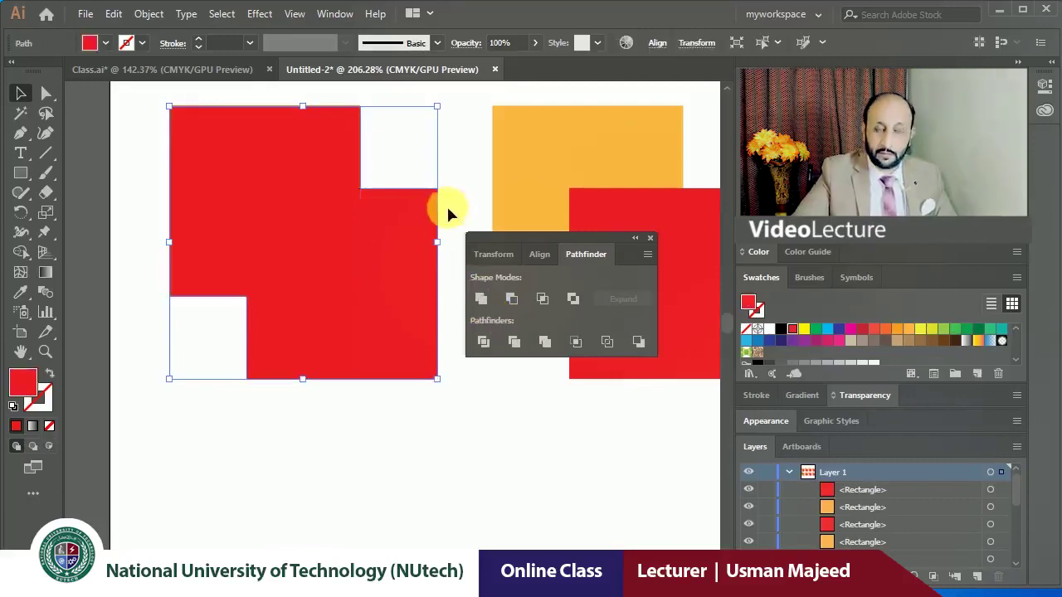
key(ctrl+z)
Bring orange to front again, unite into orange, then undo, leaving orange stacked on top.
click(437, 173)
click(307, 137)
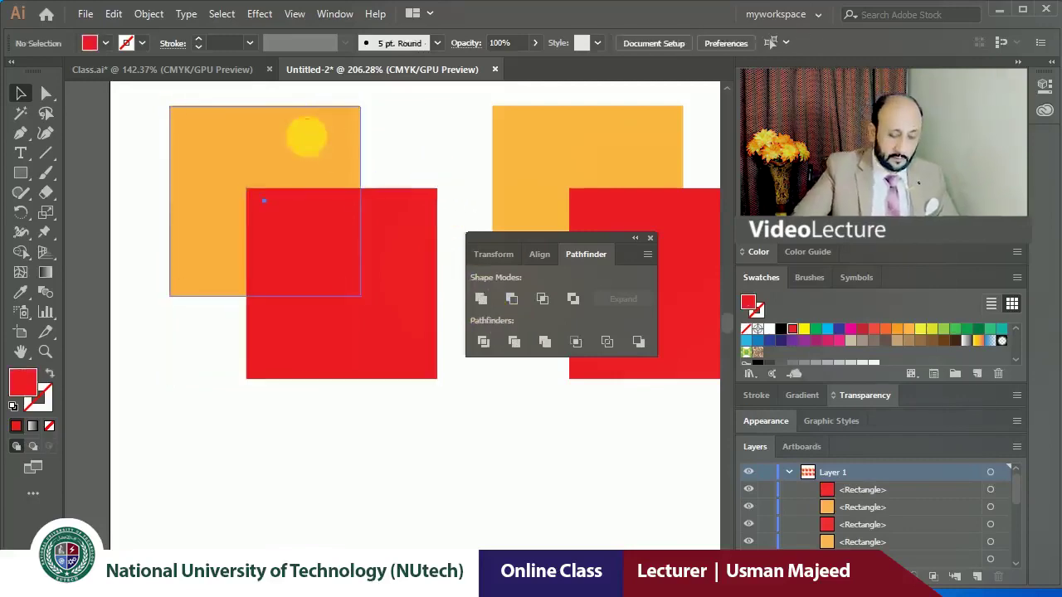
key(ctrl+shift+bracketright)
shift+click(398, 218)
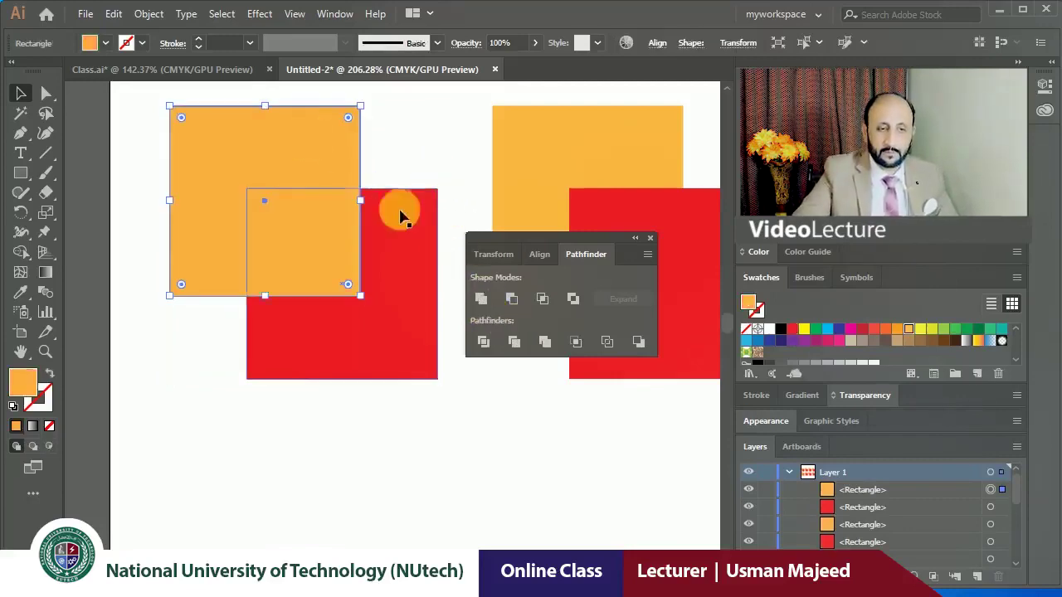
click(484, 300)
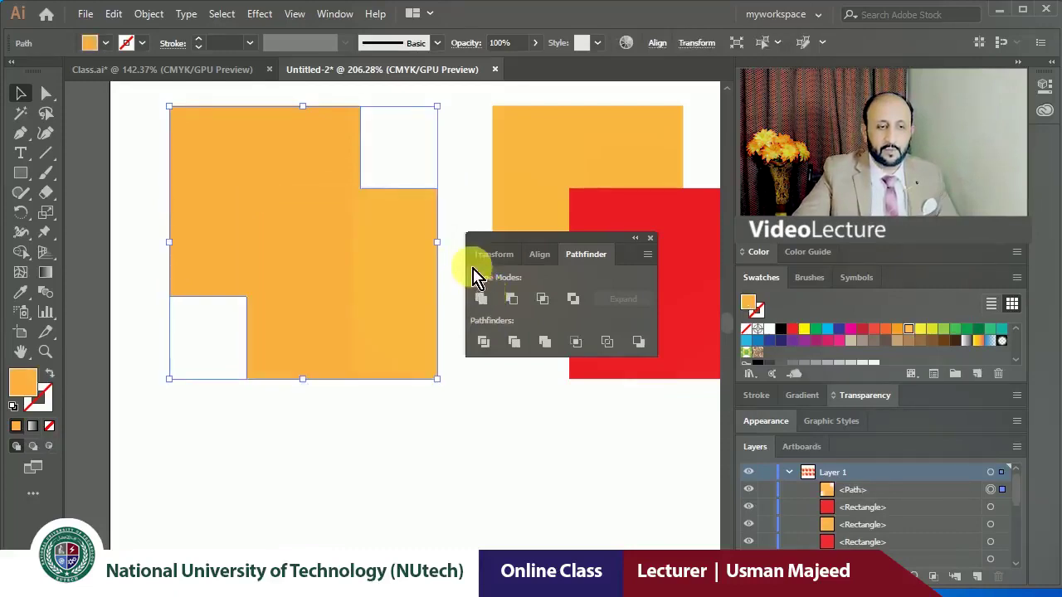
click(423, 166)
key(ctrl+z)
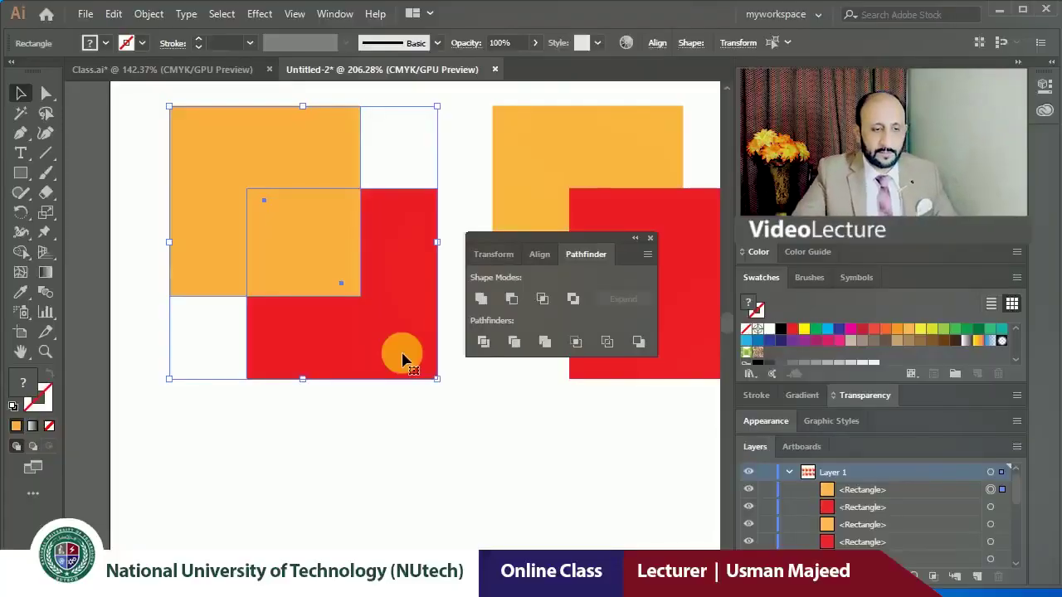
Draw a trial orange square on the blank artboard, then delete it.
scroll(401, 360, down, 3)
scroll(282, 332, down, 4)
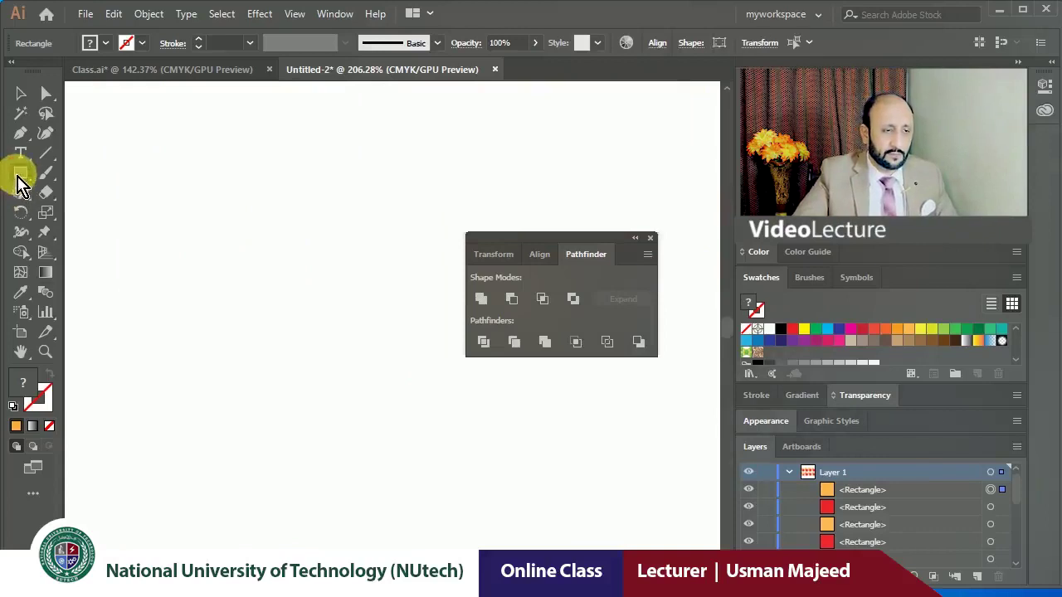
drag(20, 184, 95, 214)
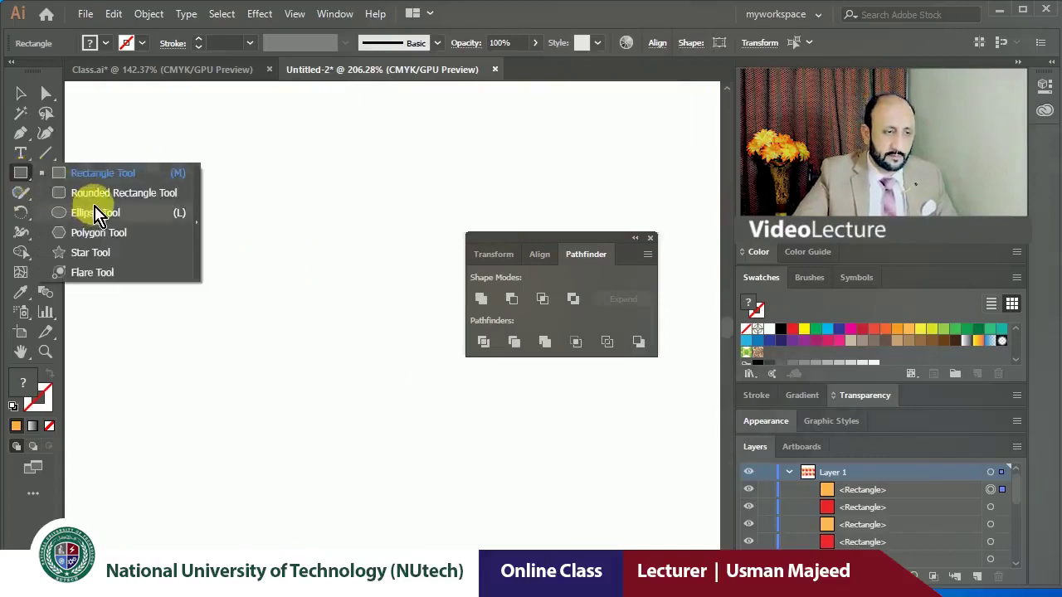
click(100, 174)
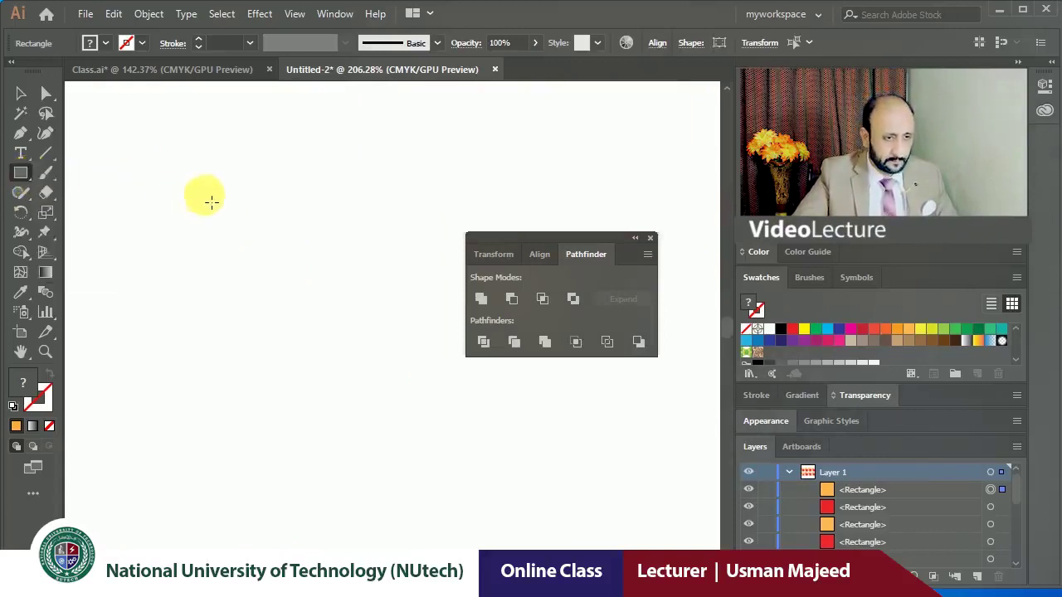
drag(218, 184, 365, 331)
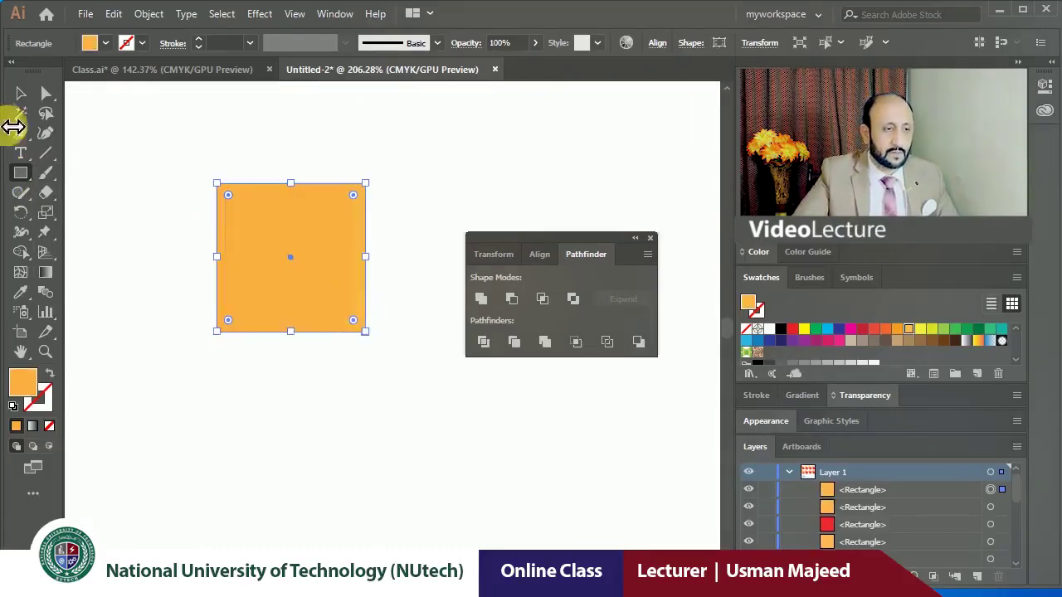
click(23, 184)
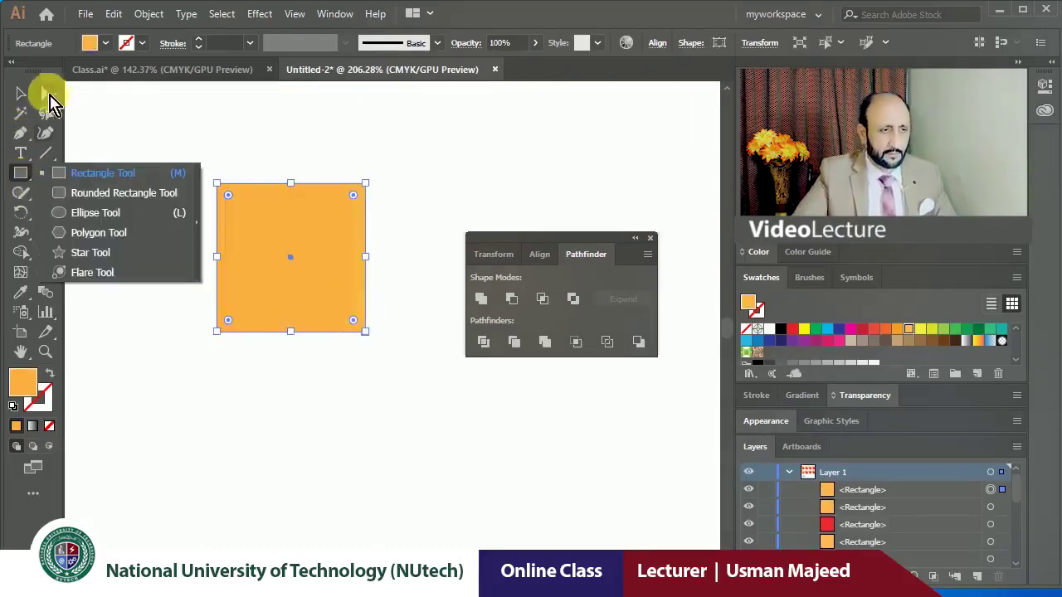
click(20, 93)
key(Delete)
click(142, 213)
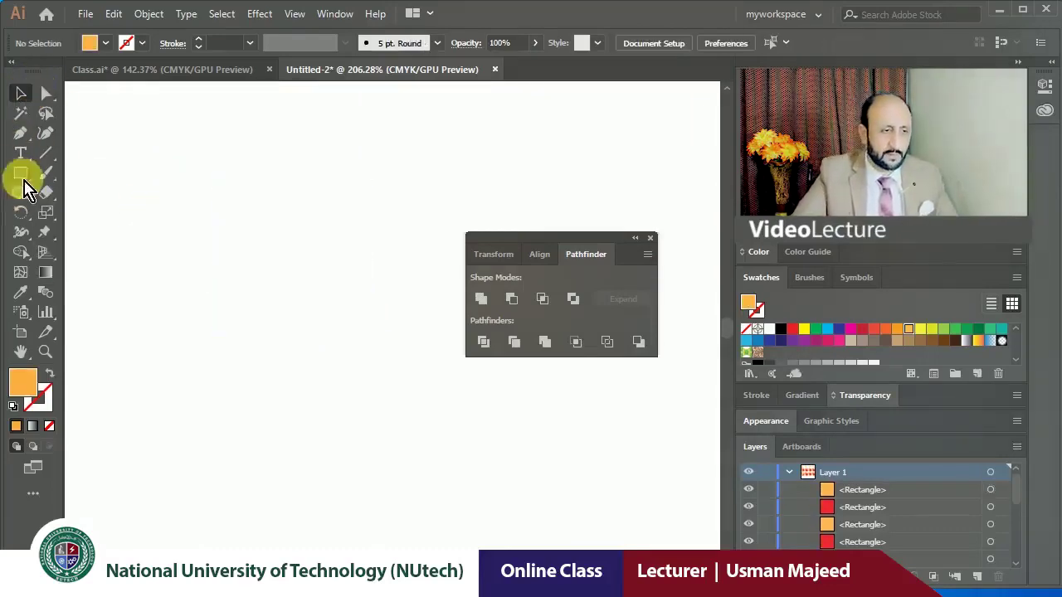
Draw an orange circle on the left of the artboard.
click(22, 184)
click(75, 211)
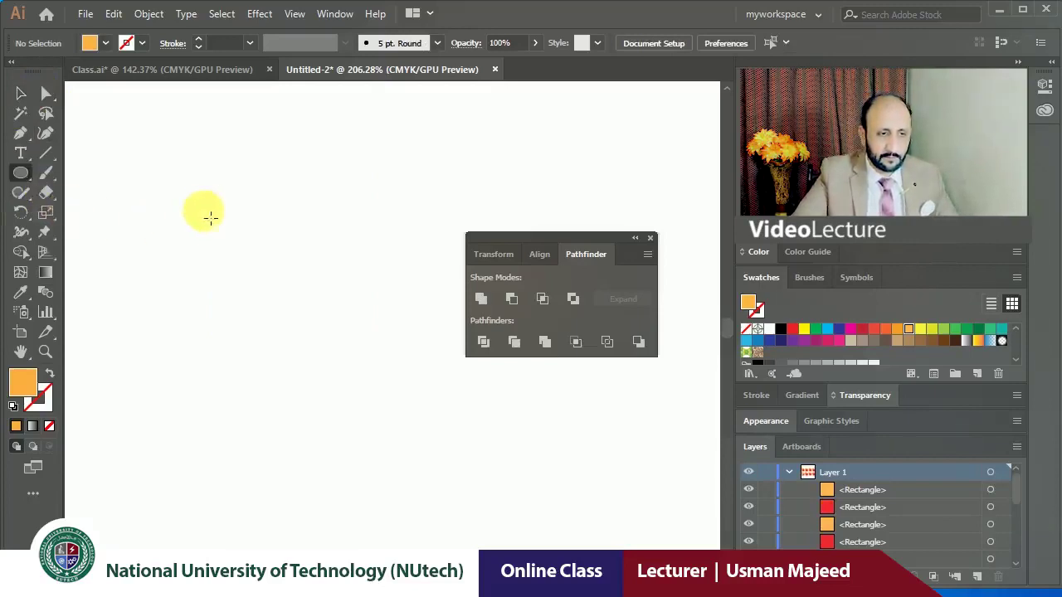
drag(213, 178, 413, 377)
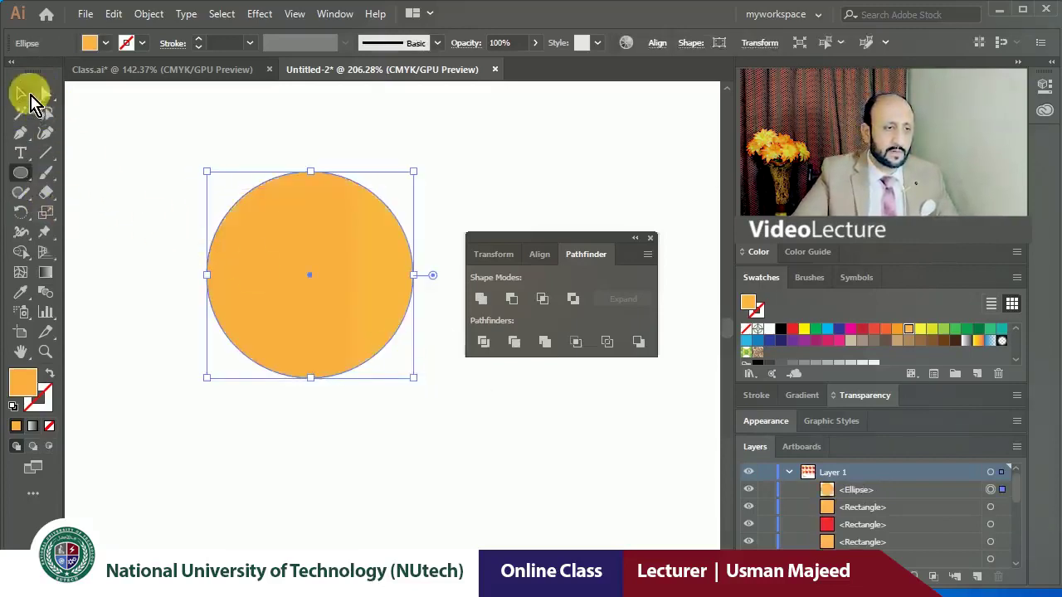
click(21, 92)
click(92, 136)
Draw an orange square covering the circle's lower-left quarter.
click(21, 172)
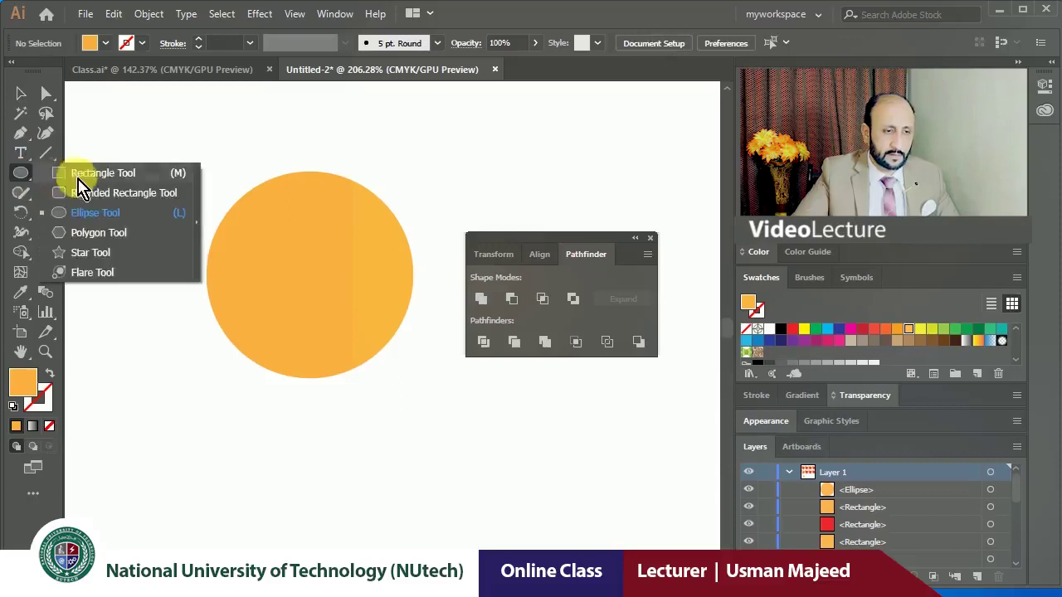
click(75, 171)
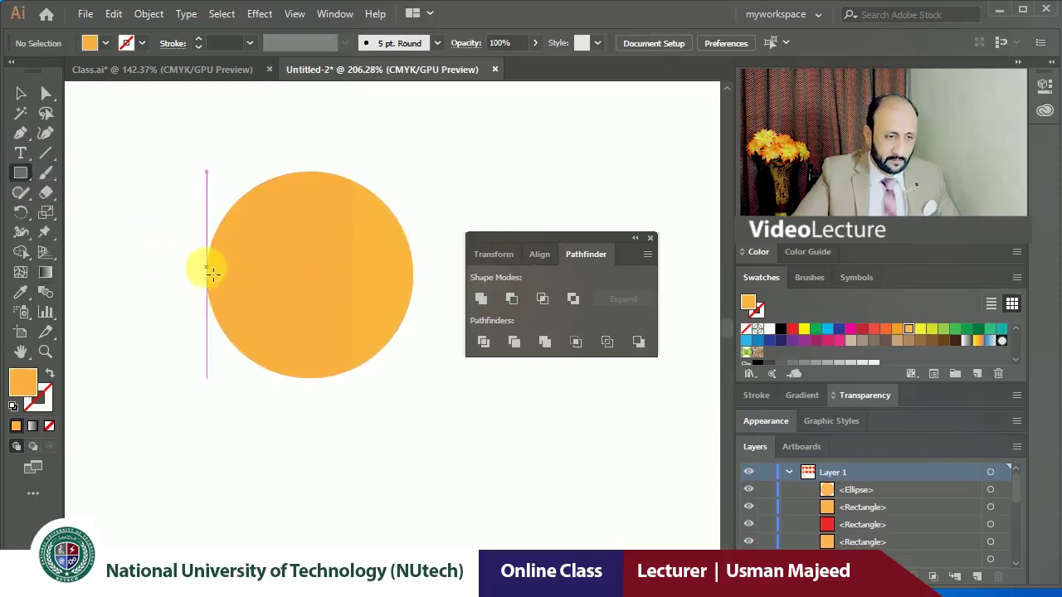
drag(207, 268, 311, 380)
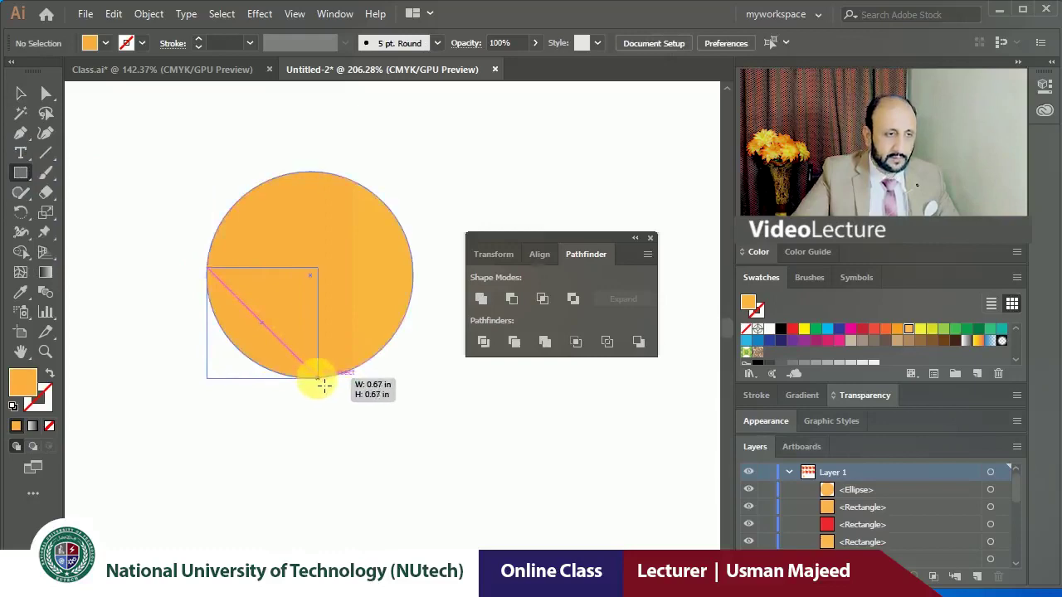
drag(323, 384, 318, 377)
click(20, 92)
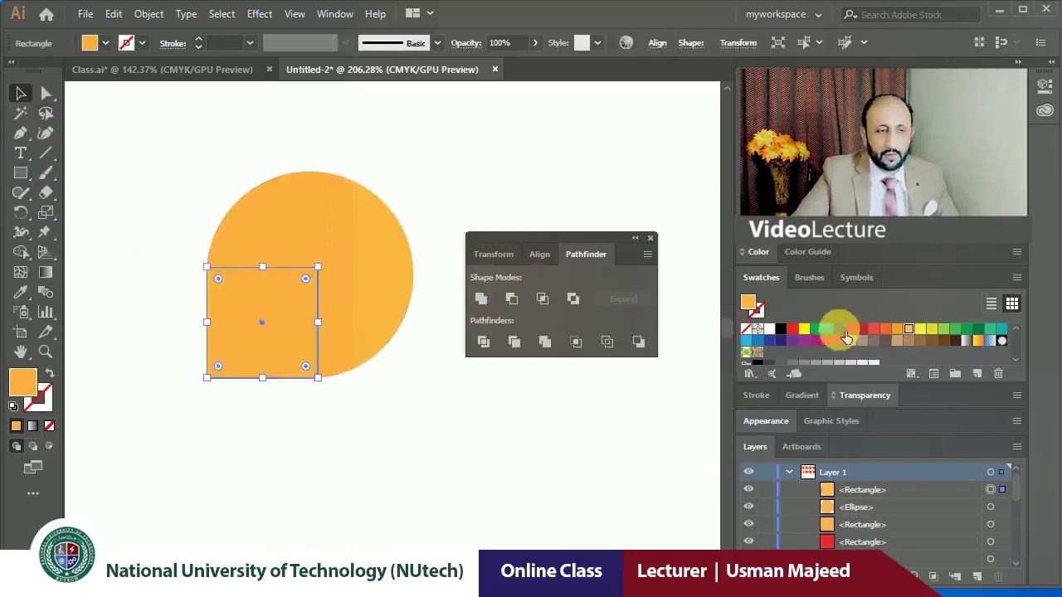
Briefly colour the square dark blue, then revert it to orange and reselect it.
click(839, 329)
click(481, 395)
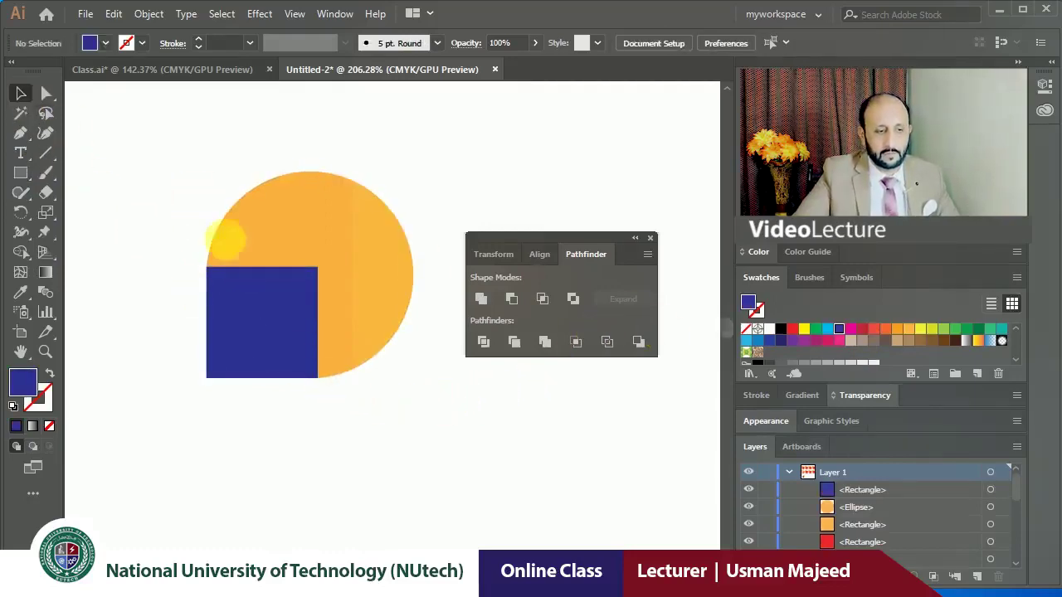
click(277, 322)
key(ctrl+z)
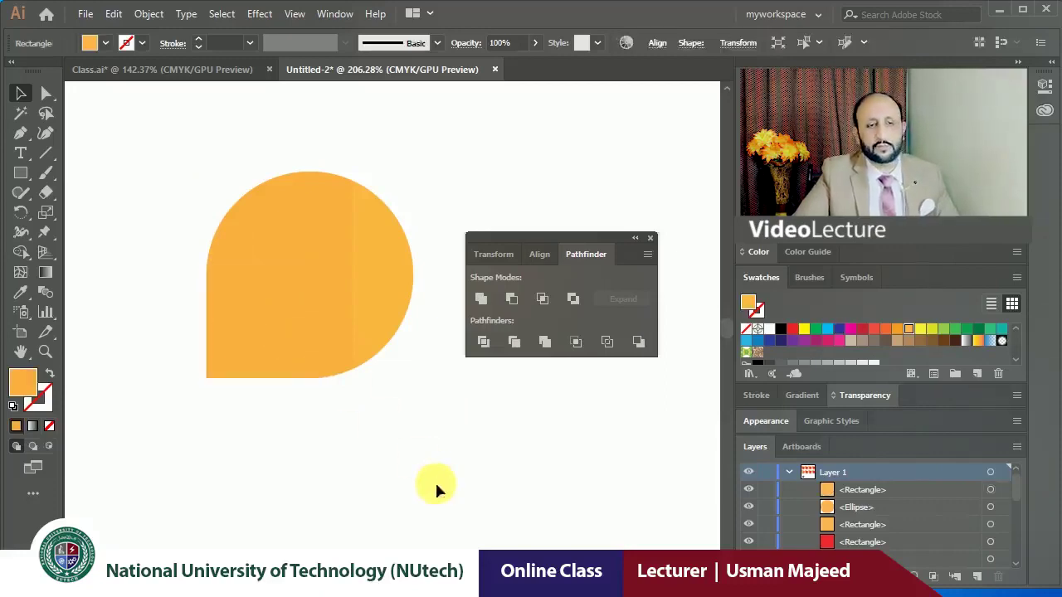
click(432, 485)
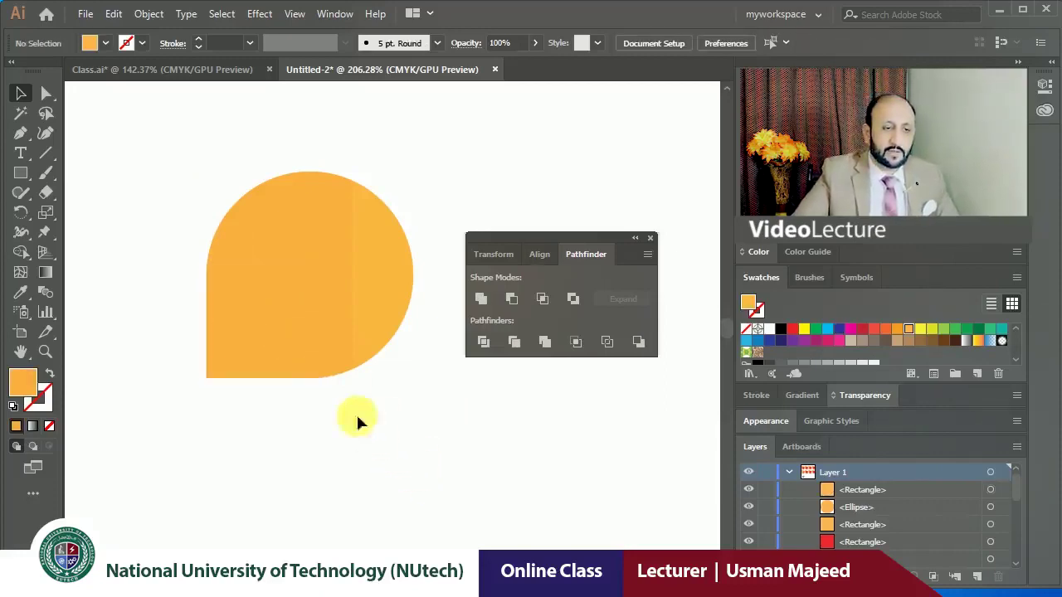
click(273, 340)
Unite the circle and square into a teardrop and nudge it upward.
shift+click(313, 222)
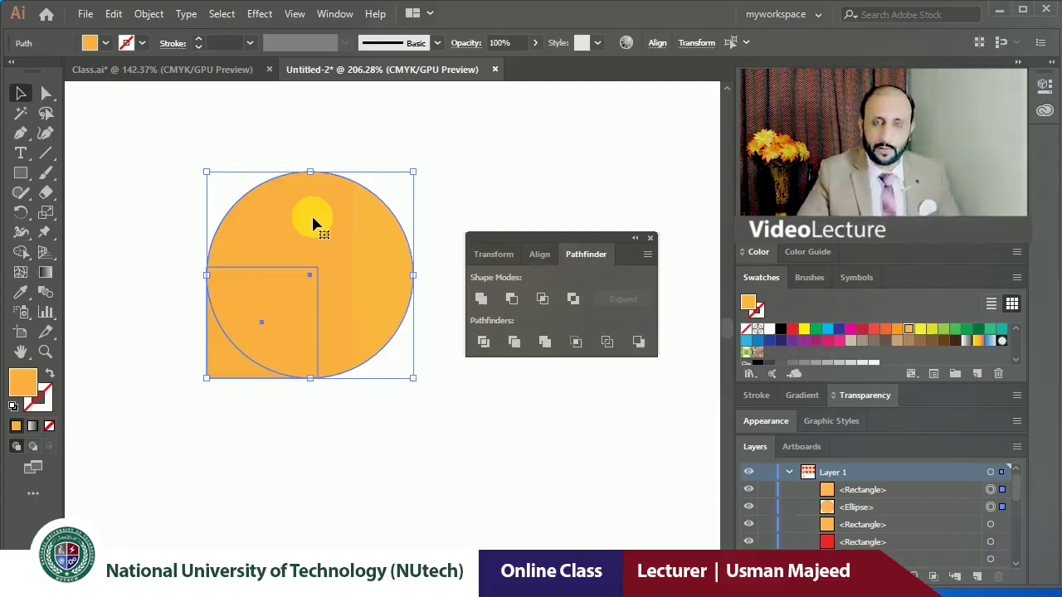
drag(180, 137, 255, 245)
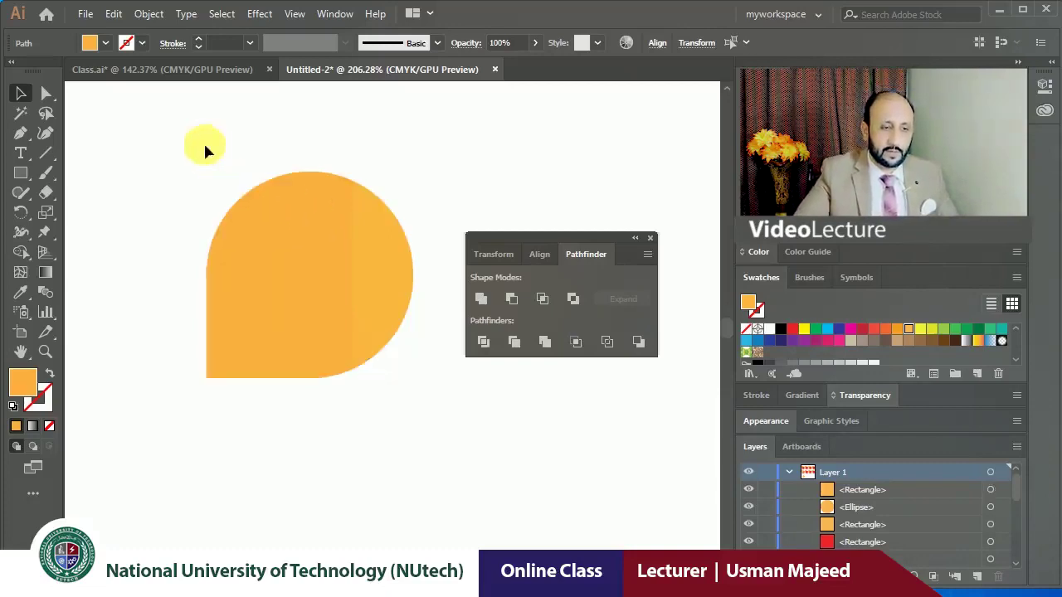
drag(375, 383, 377, 382)
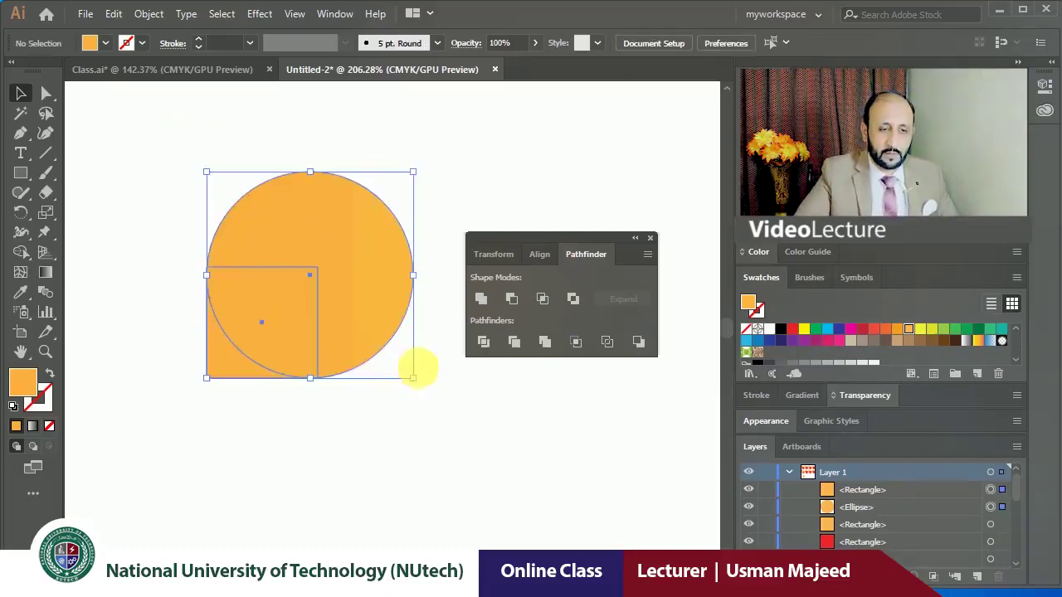
click(485, 305)
click(366, 439)
mouse_move(316, 333)
mouse_down()
mouse_move(284, 244)
mouse_move(287, 282)
mouse_move(377, 315)
mouse_up()
Undo a stray teardrop duplicate, delete the teardrop, and zoom out to 150%.
click(307, 452)
click(319, 344)
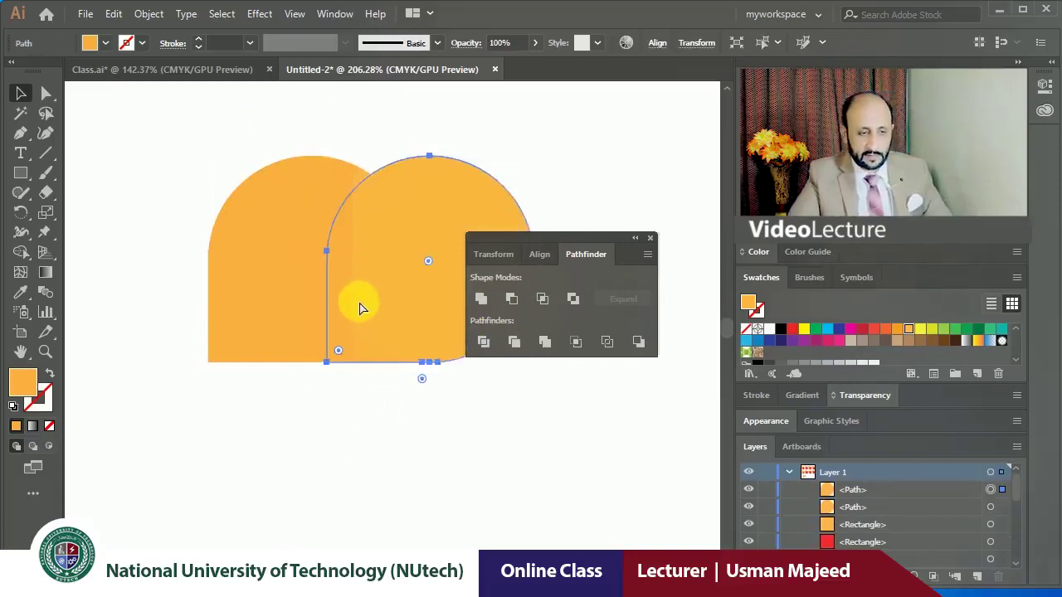
key(ctrl+z)
click(360, 309)
click(360, 403)
click(310, 326)
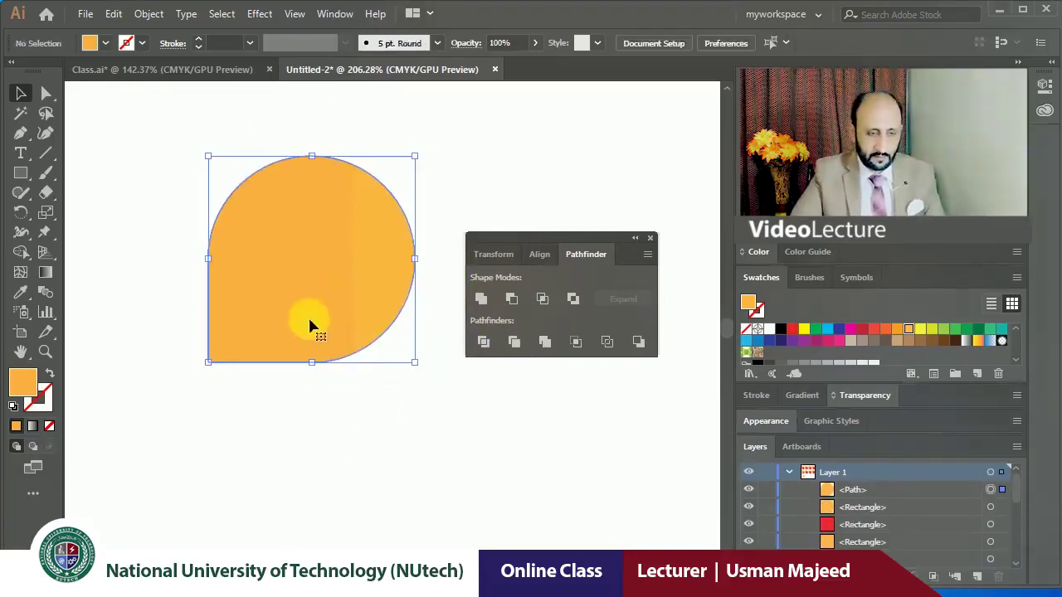
key(Delete)
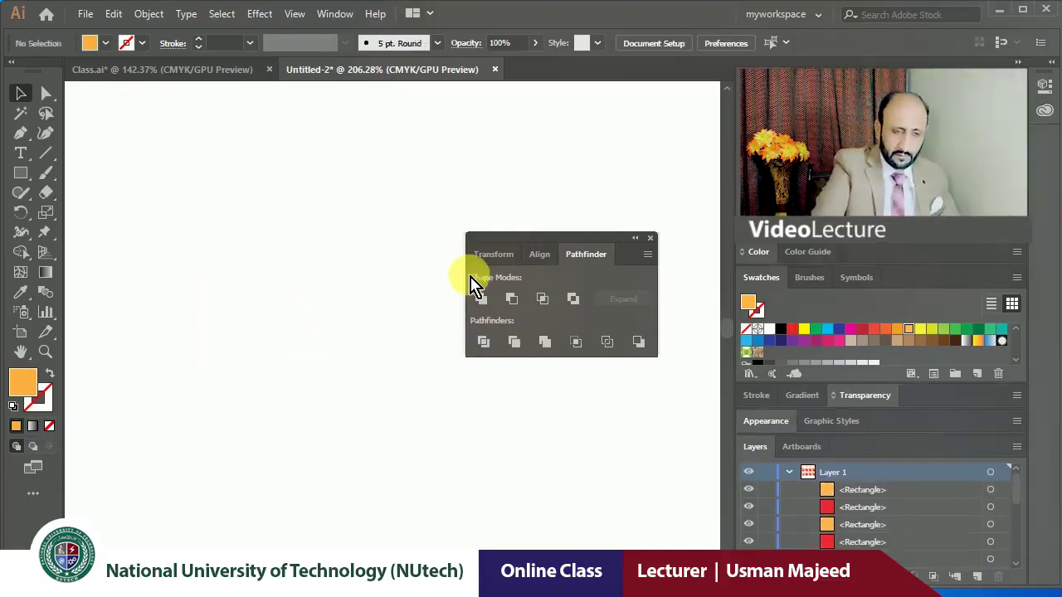
key(ctrl+minus)
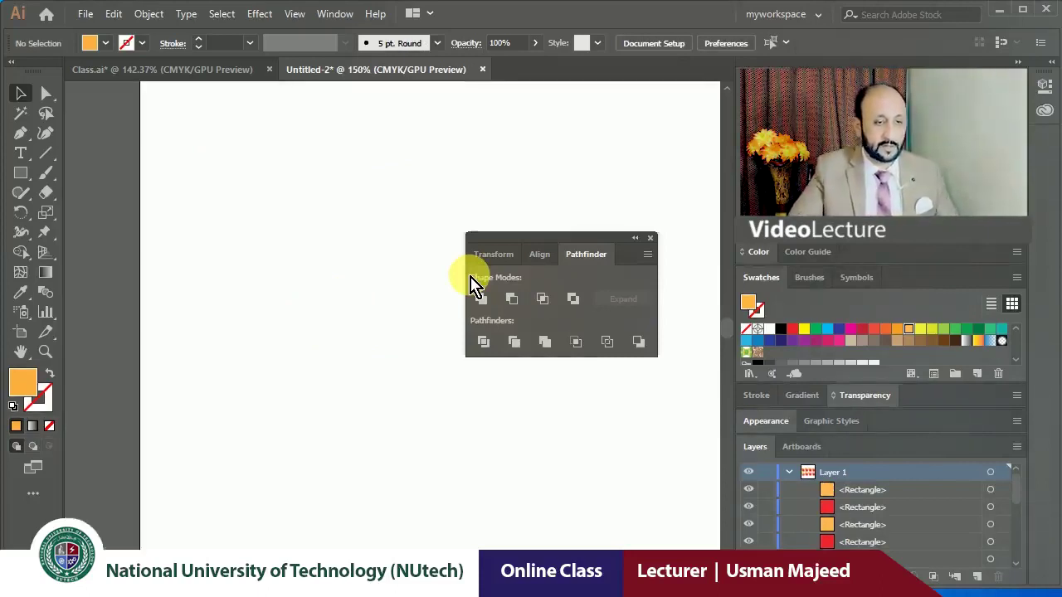
Step through undo and redo to get back the separate circle and square.
drag(387, 211, 323, 462)
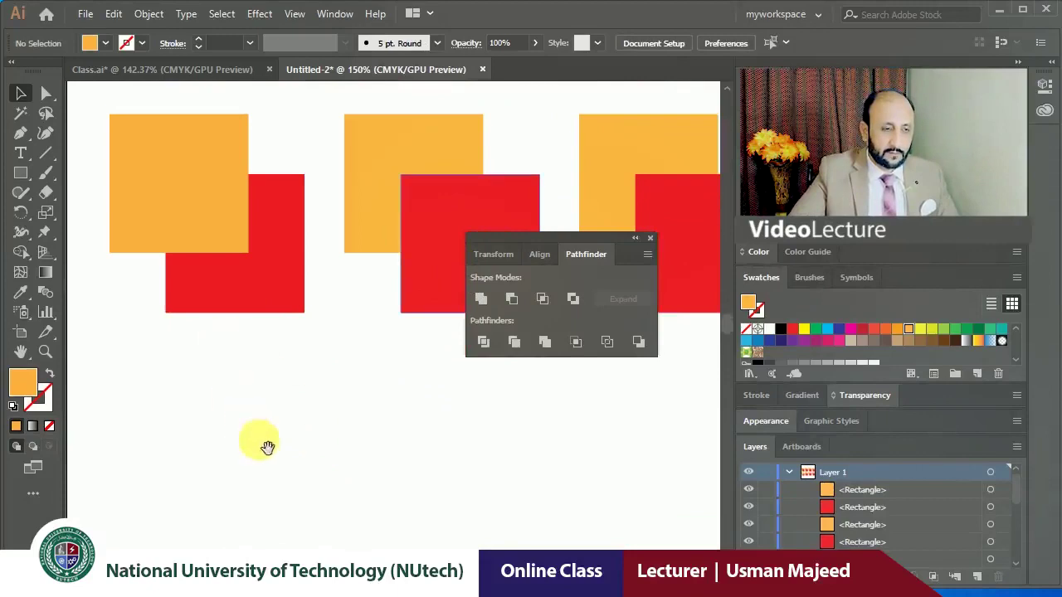
drag(261, 445, 261, 270)
key(ctrl+z)
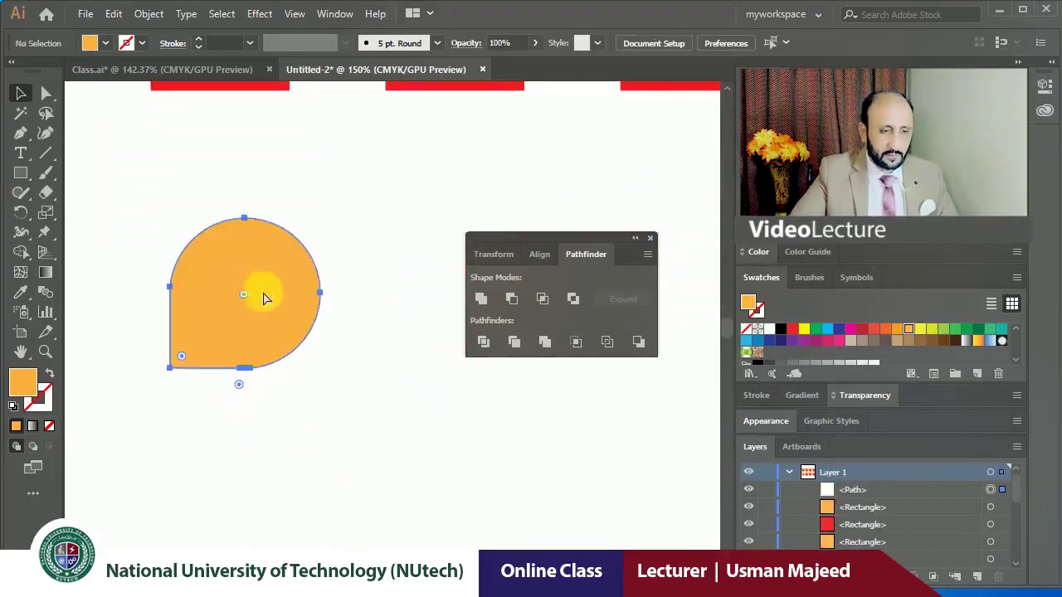
key(ctrl+z)
key(ctrl+z)
key(ctrl+shift+z)
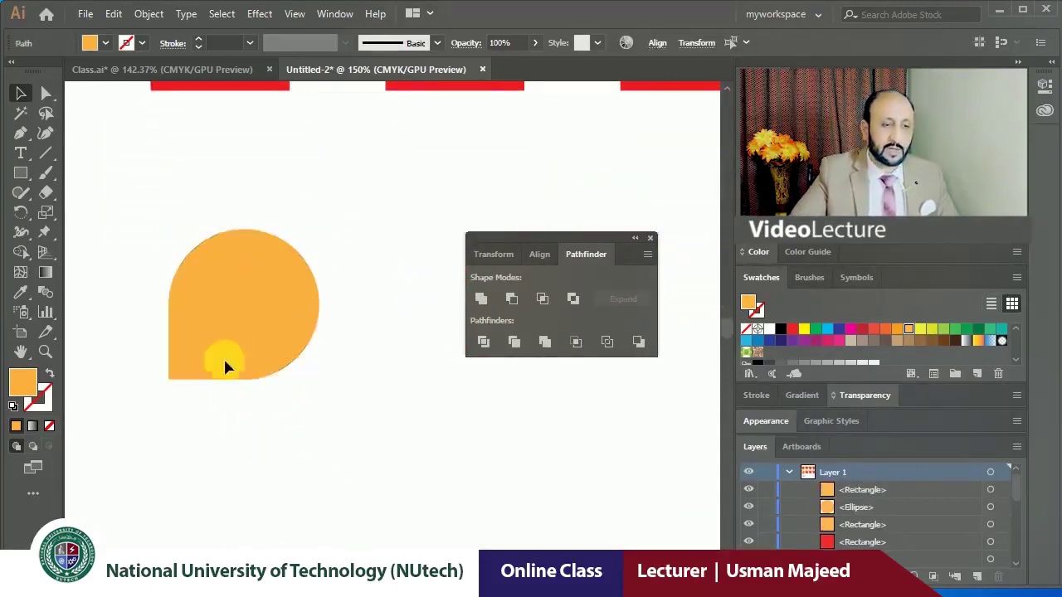
key(ctrl+z)
key(ctrl+z)
key(ctrl+shift+z)
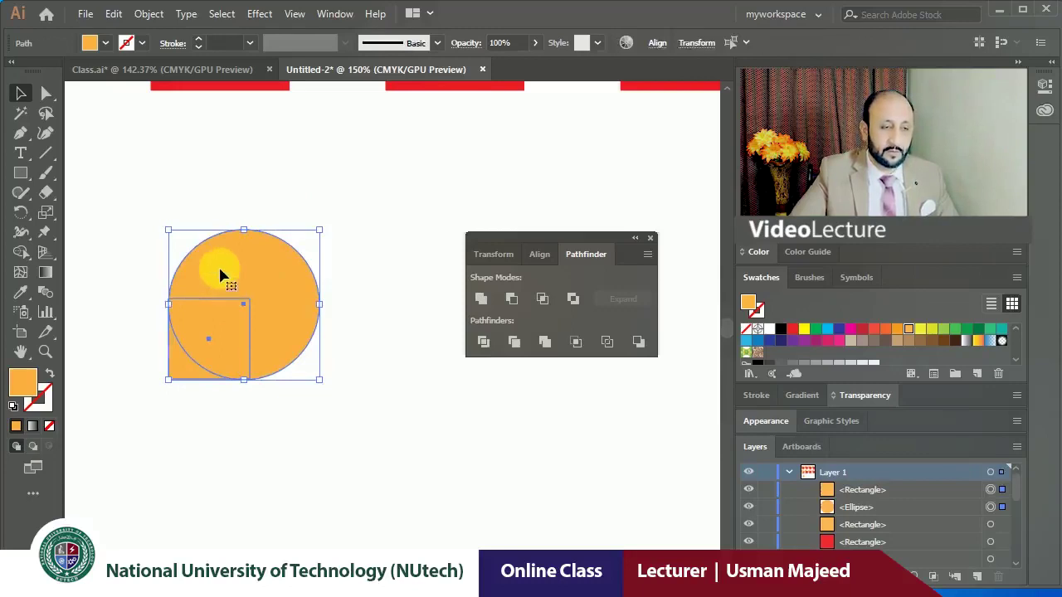
Duplicate the circle and square rightward, unite that copy into a teardrop, and group the left pair.
drag(214, 273, 432, 306)
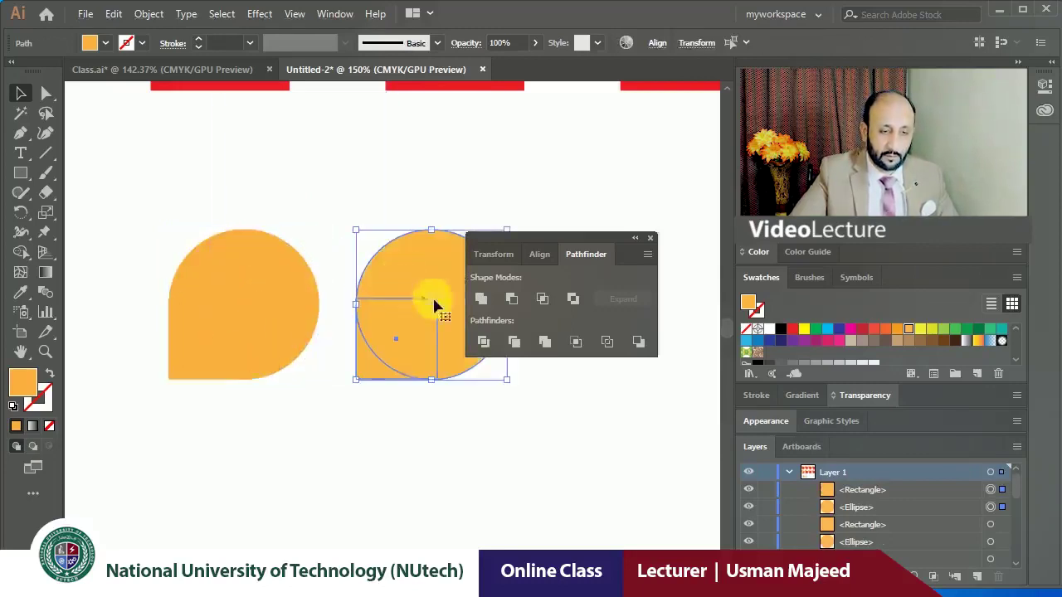
click(481, 300)
click(233, 336)
shift+click(242, 271)
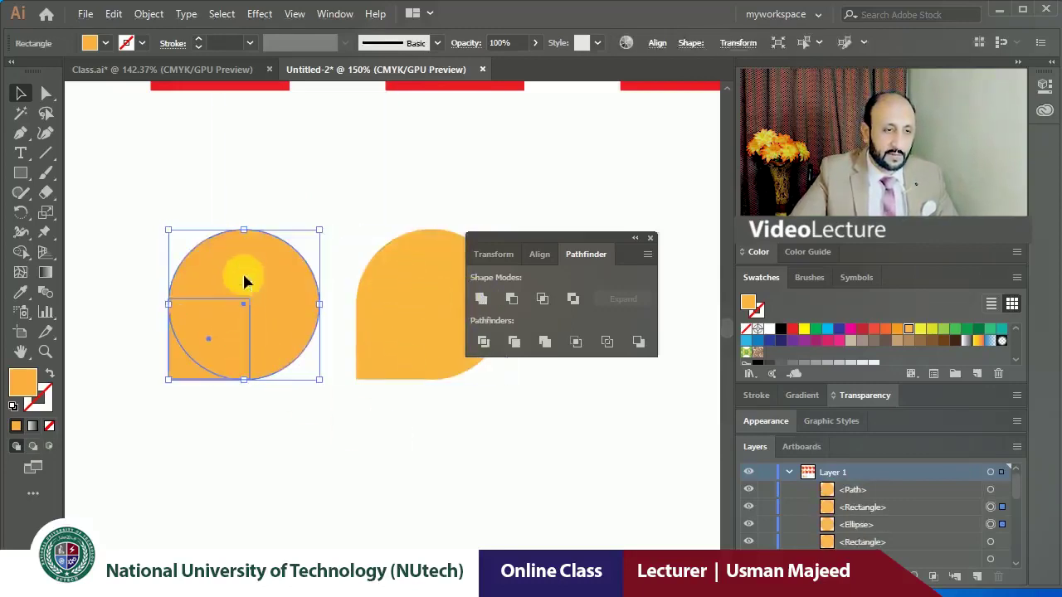
click(148, 15)
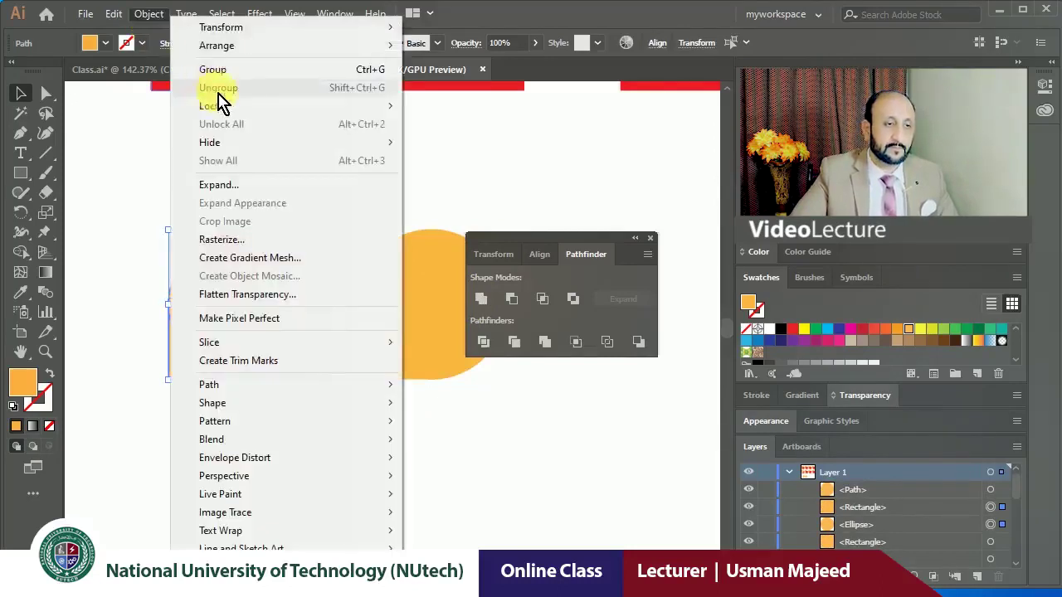
click(213, 70)
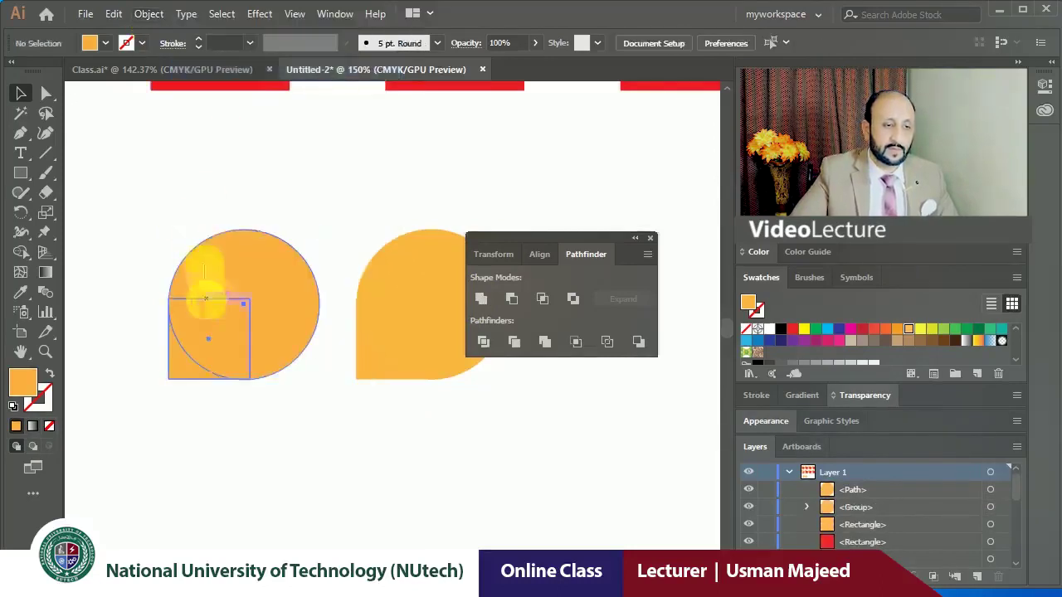
Reposition the group and teardrop lower left, then pan to the orange-and-red square pairs.
mouse_move(213, 327)
mouse_down()
mouse_move(187, 328)
mouse_move(227, 332)
mouse_up()
click(340, 237)
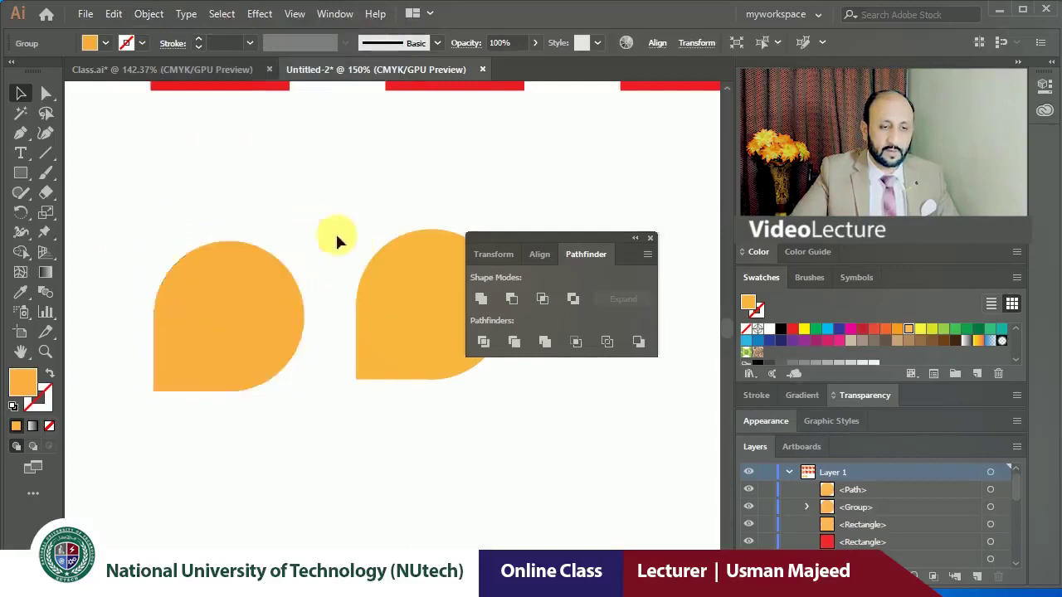
drag(416, 237, 373, 204)
click(322, 276)
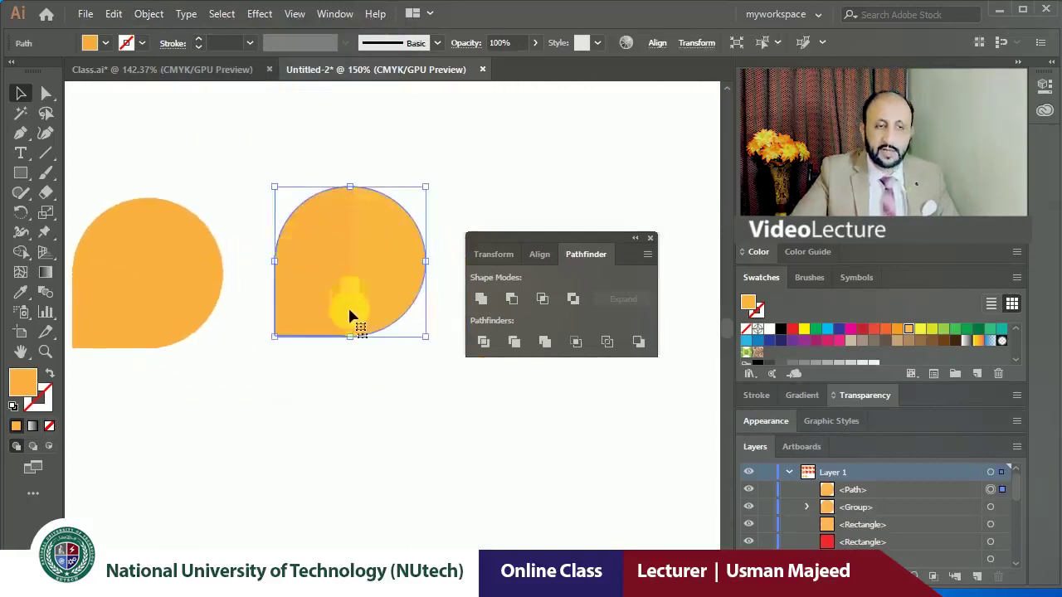
click(279, 147)
click(146, 259)
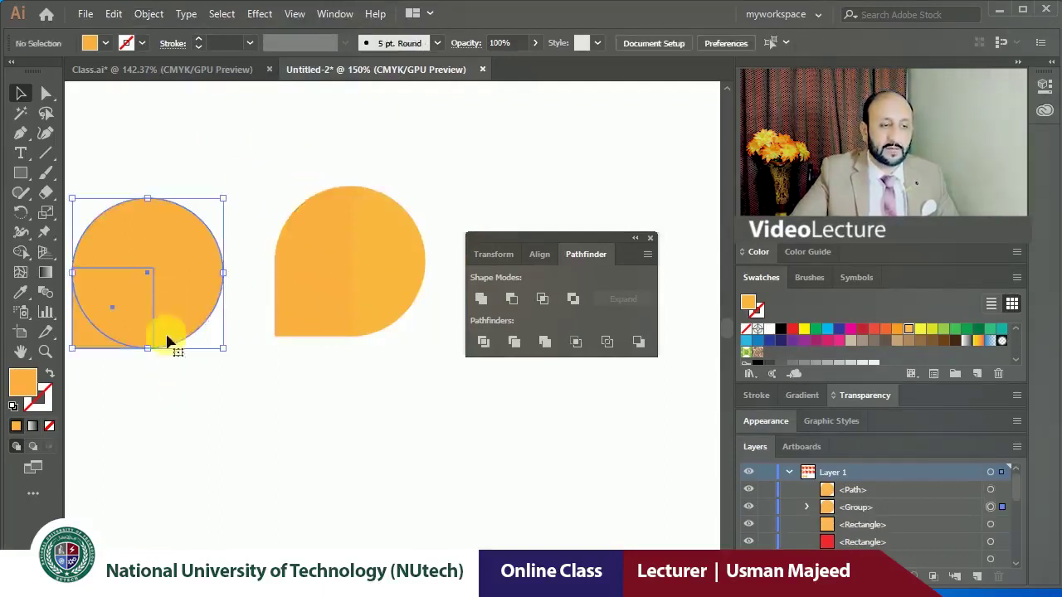
drag(170, 342, 210, 301)
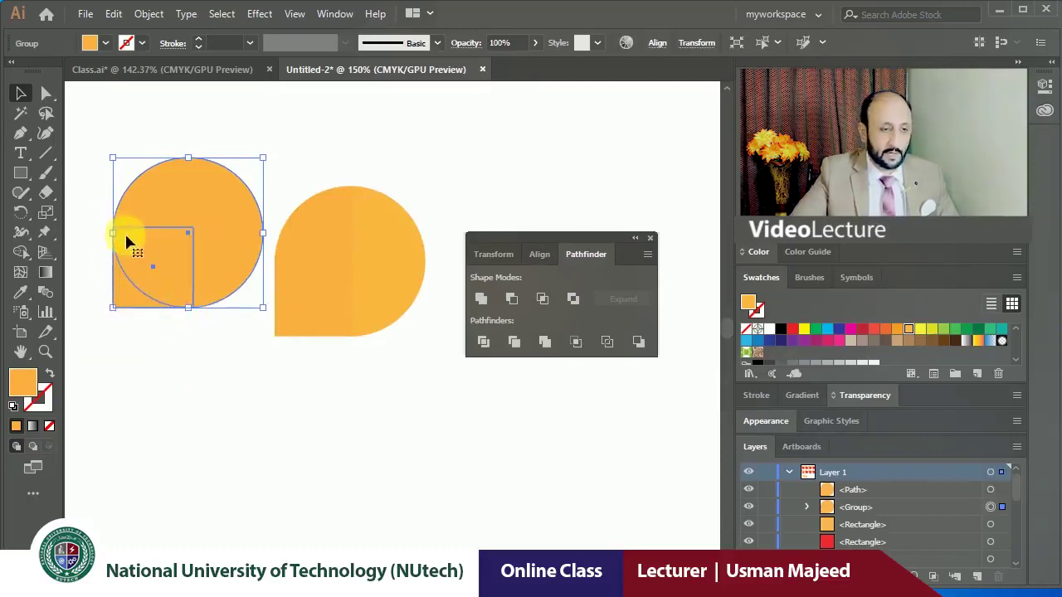
click(185, 315)
drag(200, 246, 158, 371)
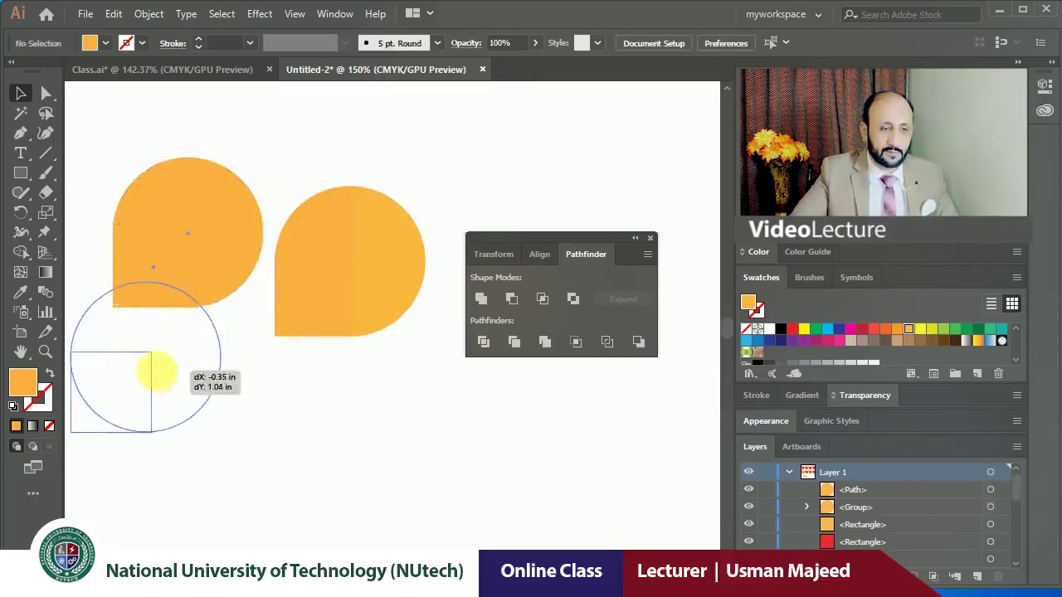
drag(304, 281, 267, 371)
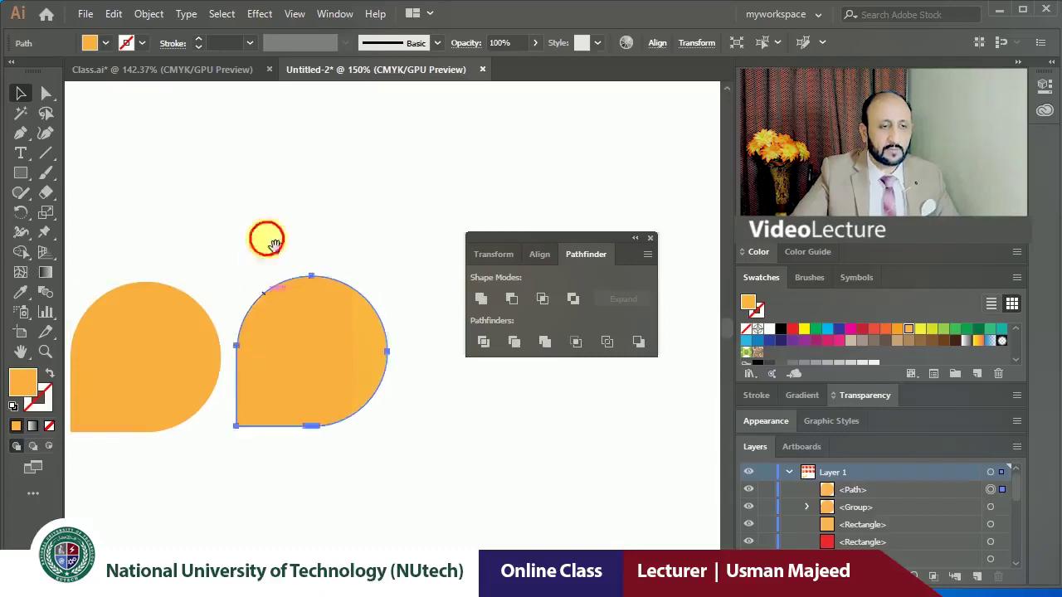
mouse_move(267, 241)
mouse_down()
mouse_move(280, 503)
mouse_move(374, 536)
mouse_move(348, 540)
mouse_up()
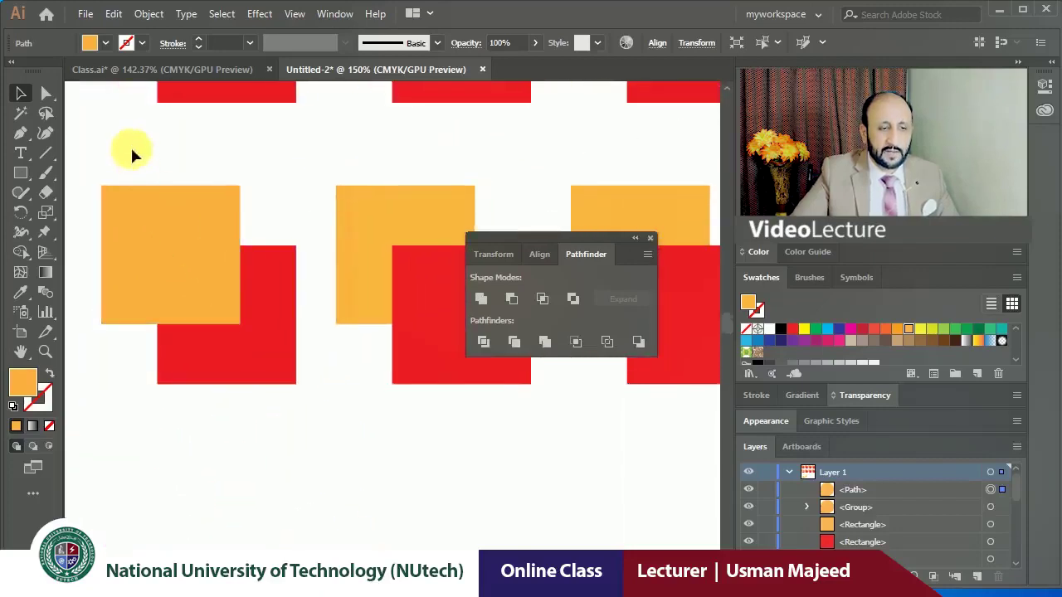
Marquee-select the left orange-and-red pair and unite it into one shape.
drag(270, 408, 271, 410)
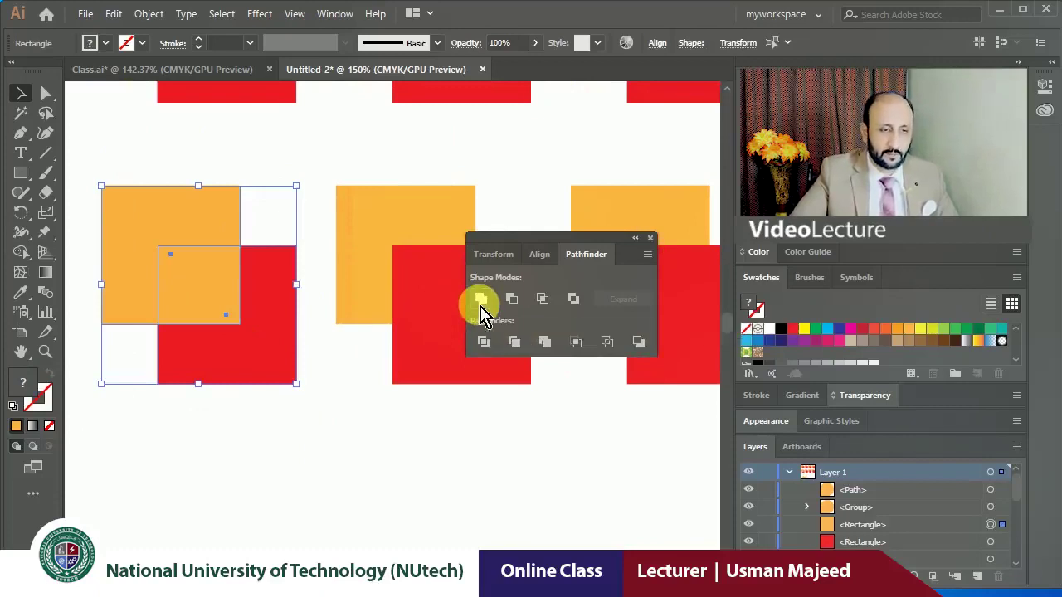
click(481, 302)
click(297, 414)
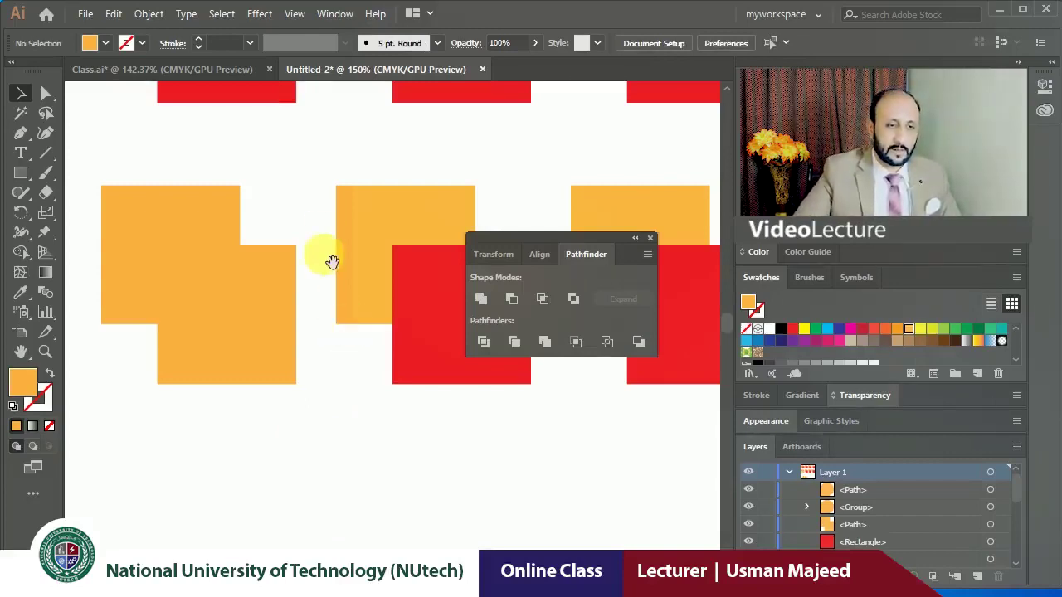
Pan to the middle pair and select its red and orange squares.
mouse_move(329, 256)
mouse_down()
mouse_move(295, 370)
mouse_move(246, 248)
mouse_up()
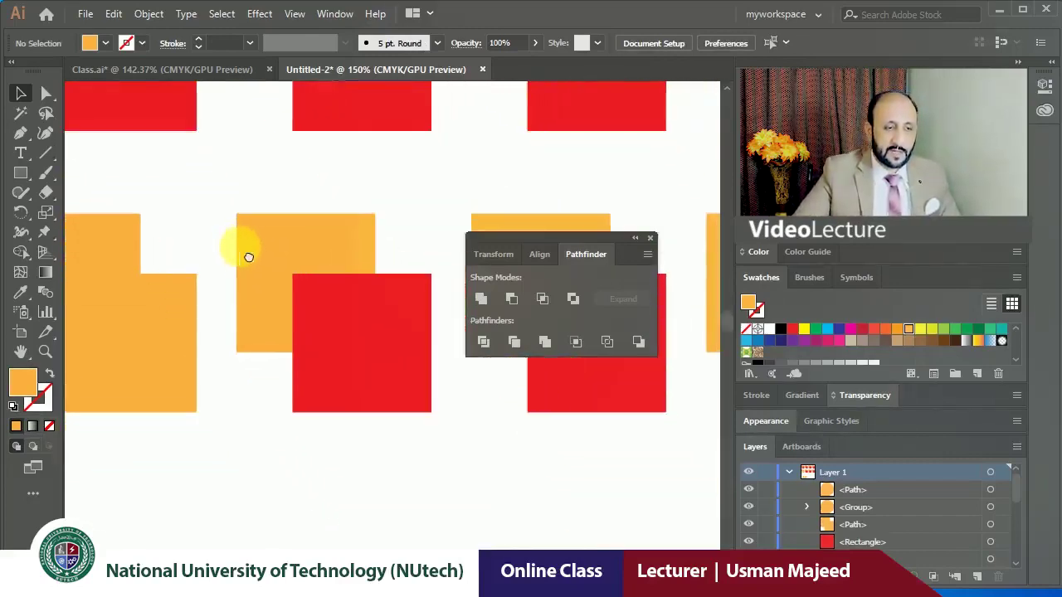
click(324, 308)
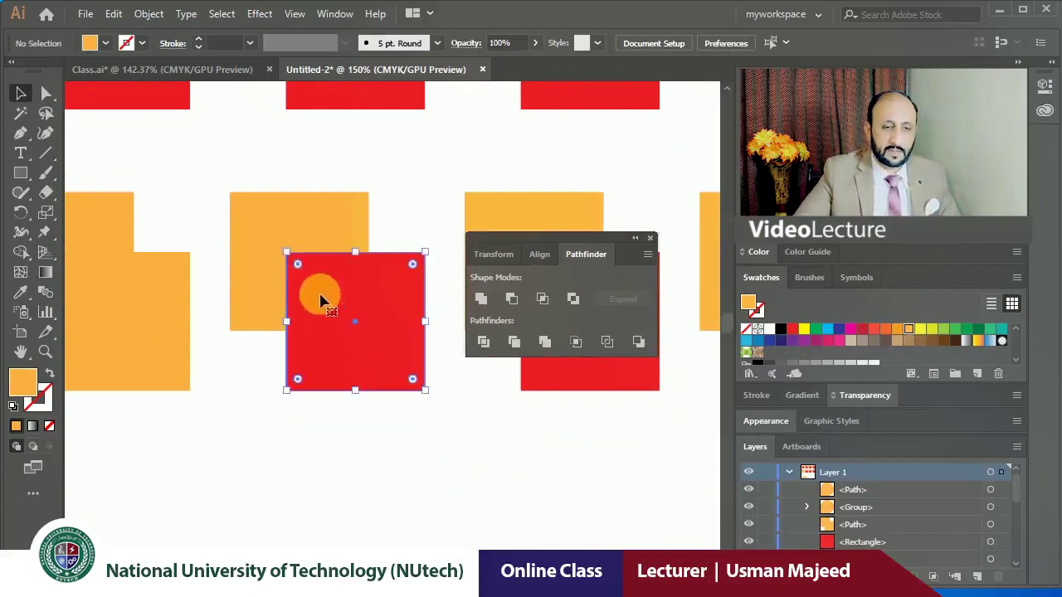
shift+click(294, 226)
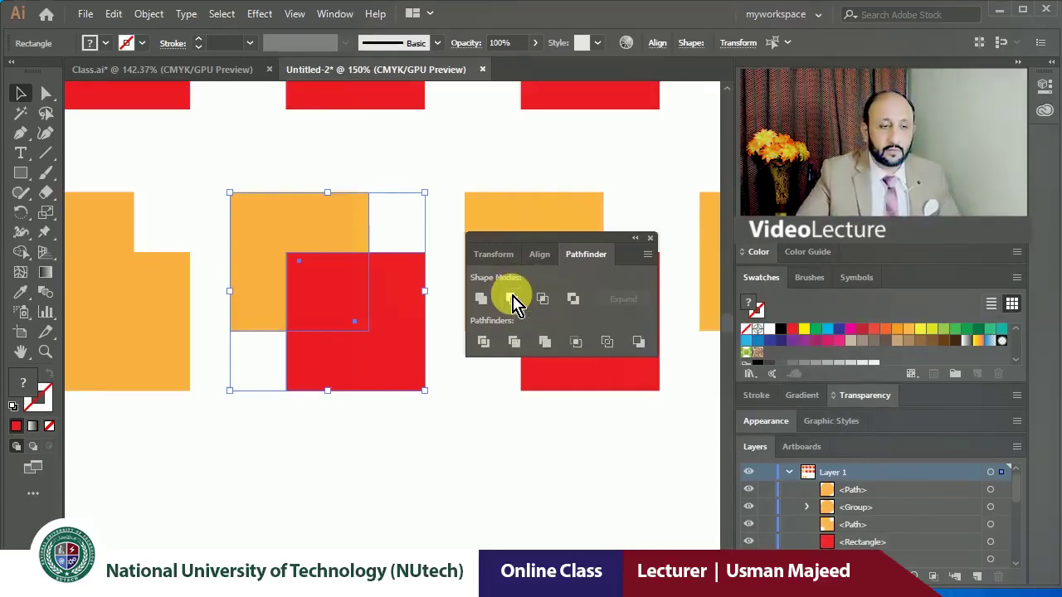
Zoom in on the middle orange-and-red square pair.
click(404, 169)
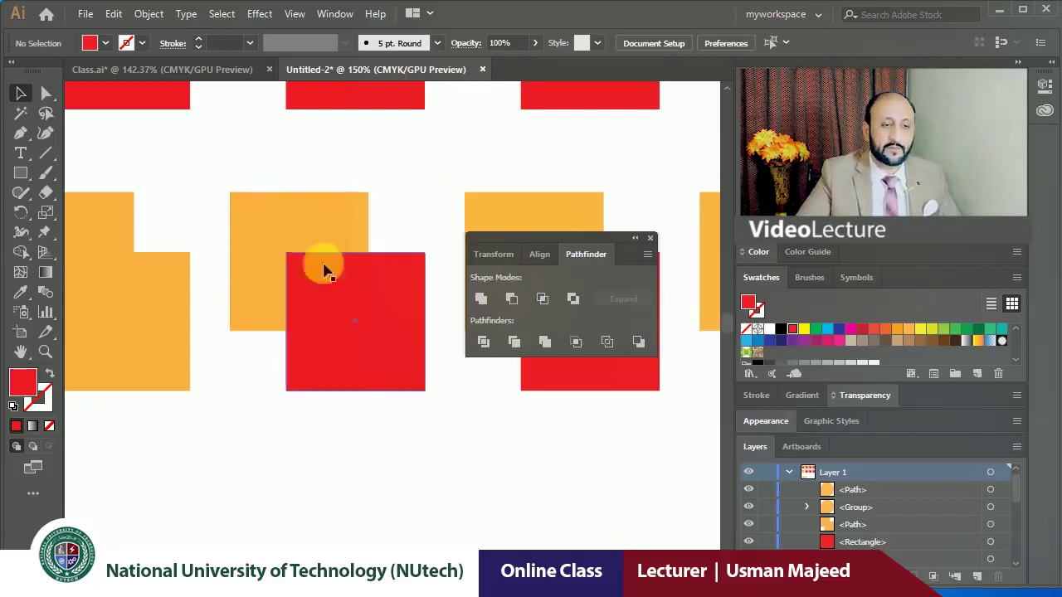
mouse_move(367, 275)
mouse_down()
mouse_move(389, 267)
mouse_move(330, 266)
mouse_up()
key(z)
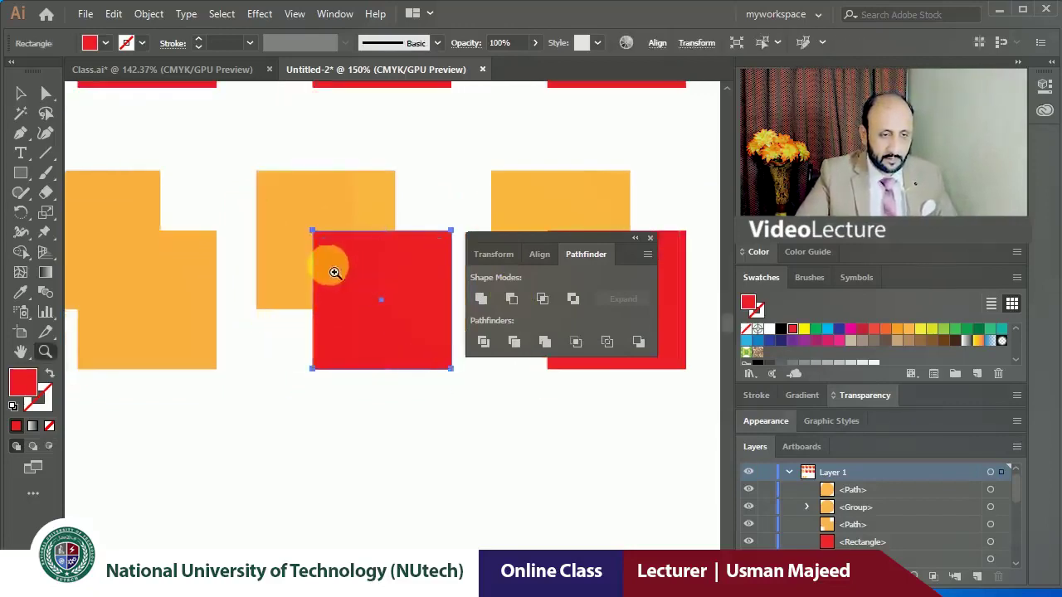
drag(390, 343, 342, 367)
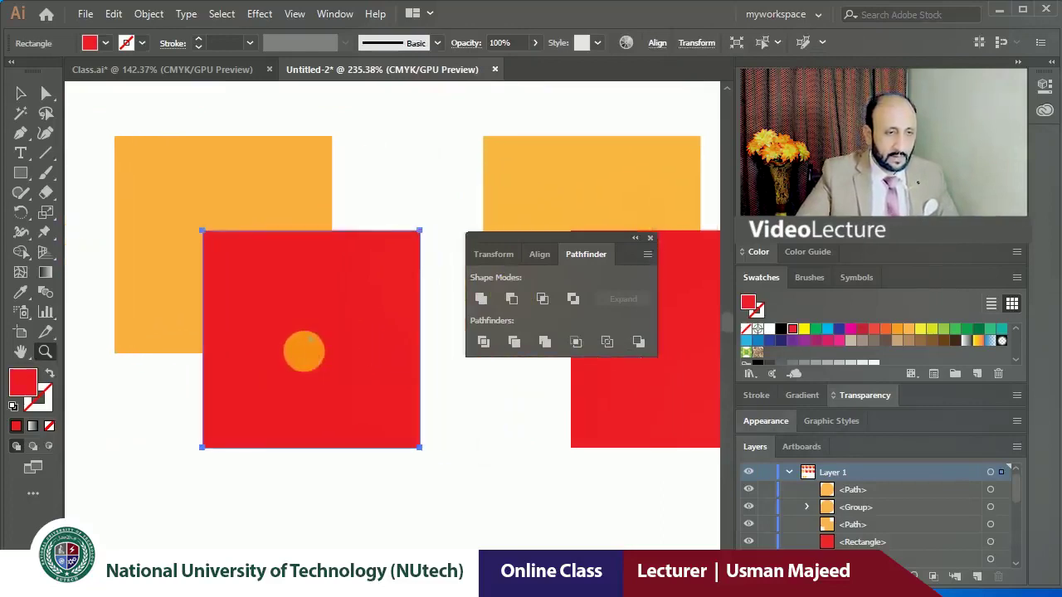
click(21, 94)
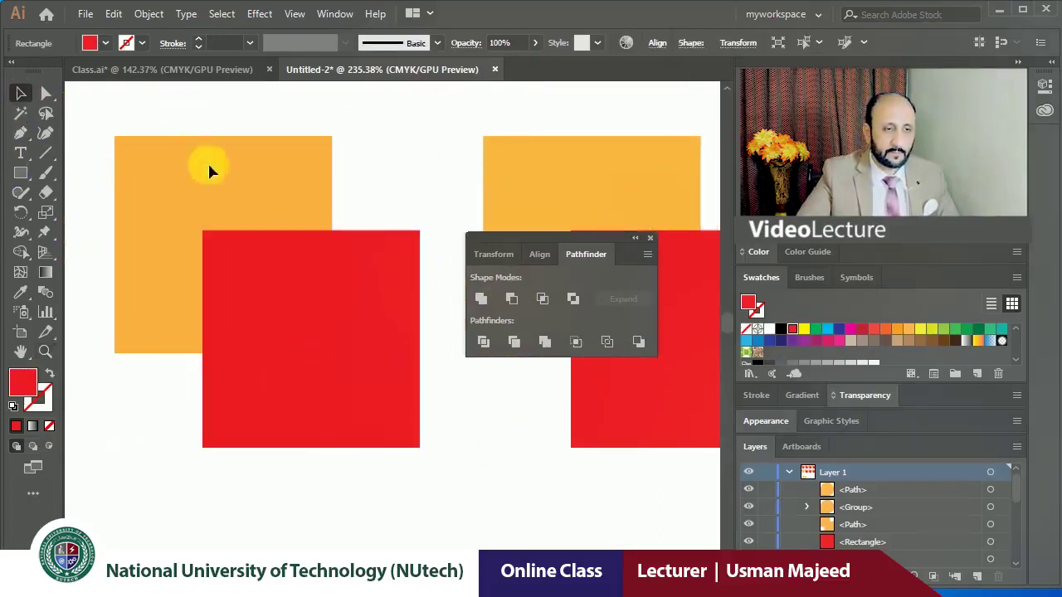
Select both squares, apply Minus Front, then undo the subtraction.
click(197, 185)
click(277, 282)
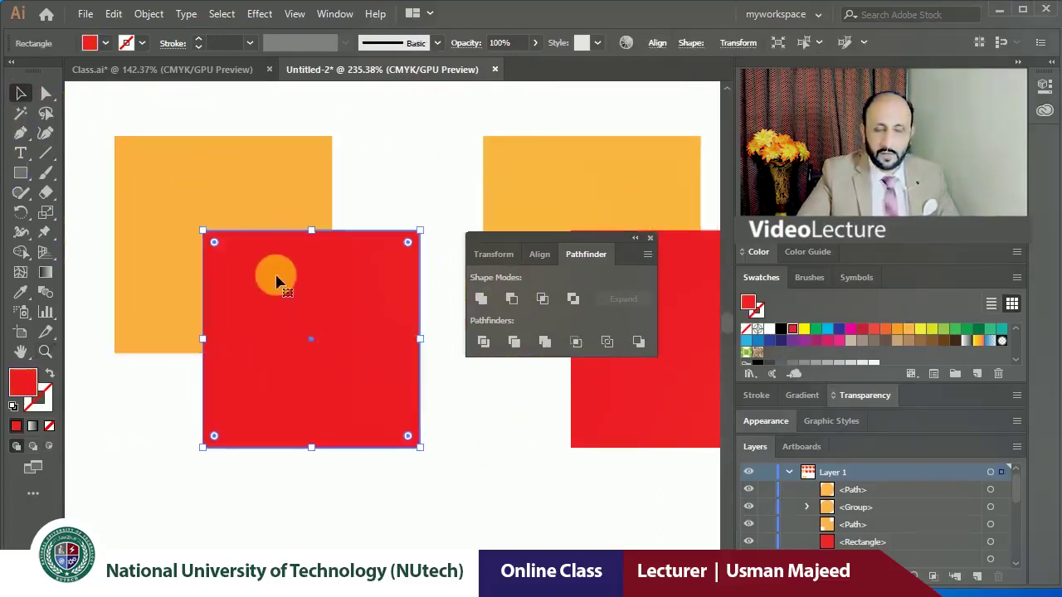
shift+click(249, 182)
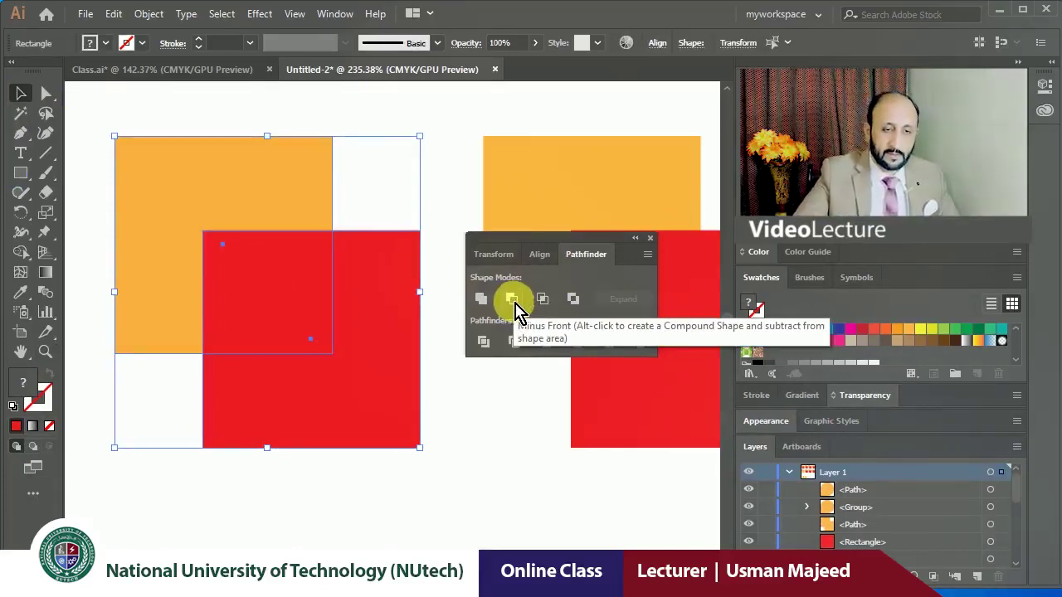
click(512, 300)
click(419, 323)
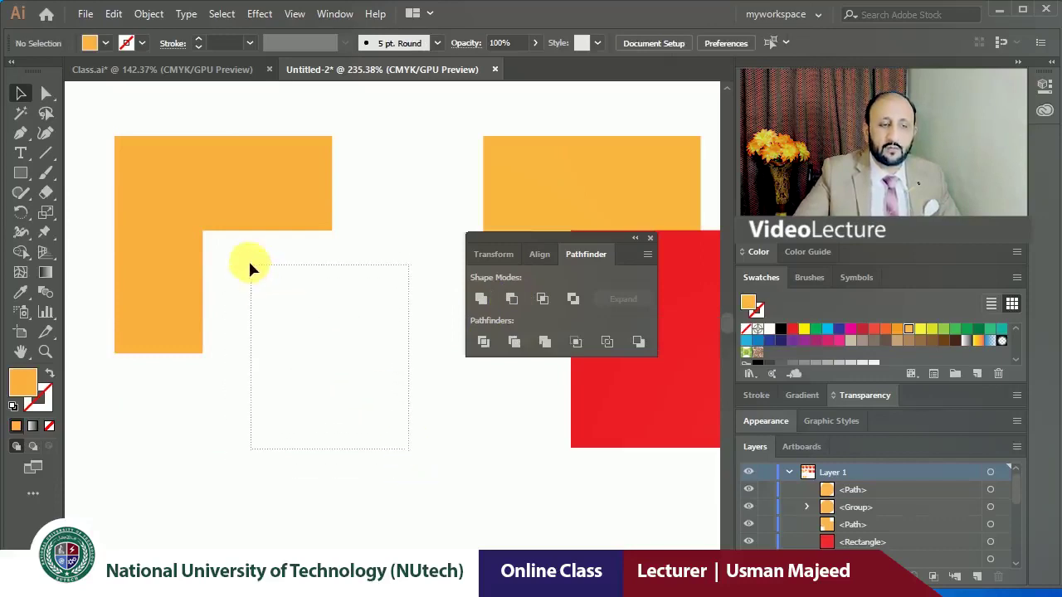
drag(234, 257, 229, 249)
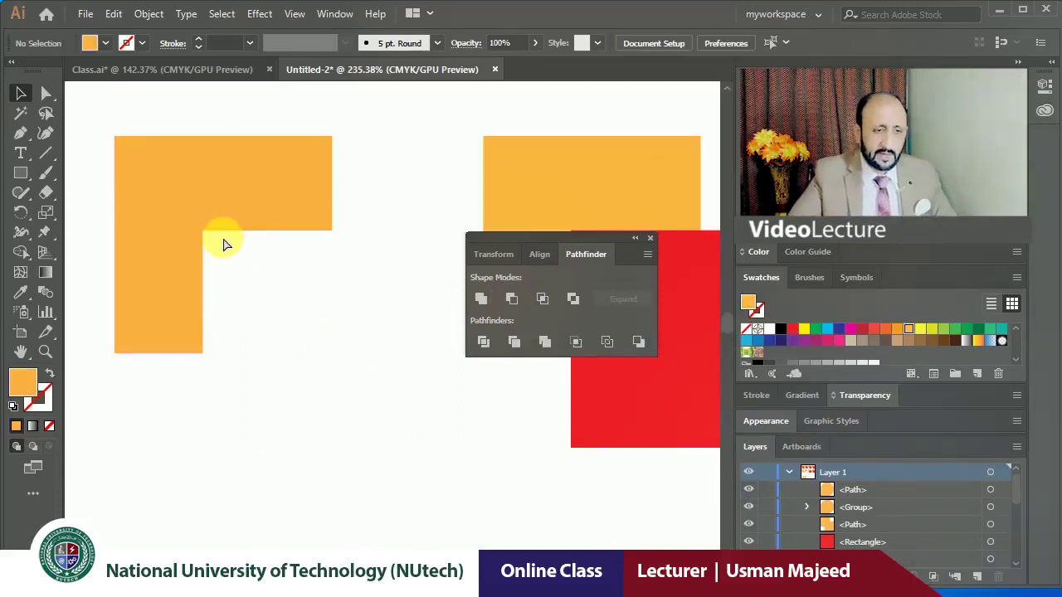
key(ctrl+z)
Reselect both squares, try Minus Front again, and undo it.
click(381, 161)
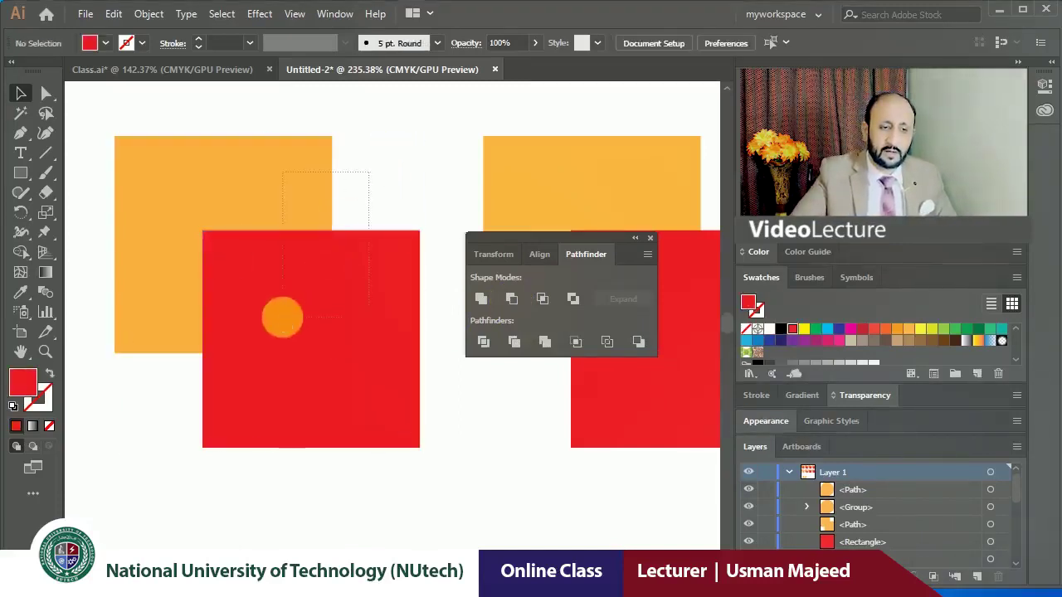
drag(282, 317, 283, 317)
click(511, 299)
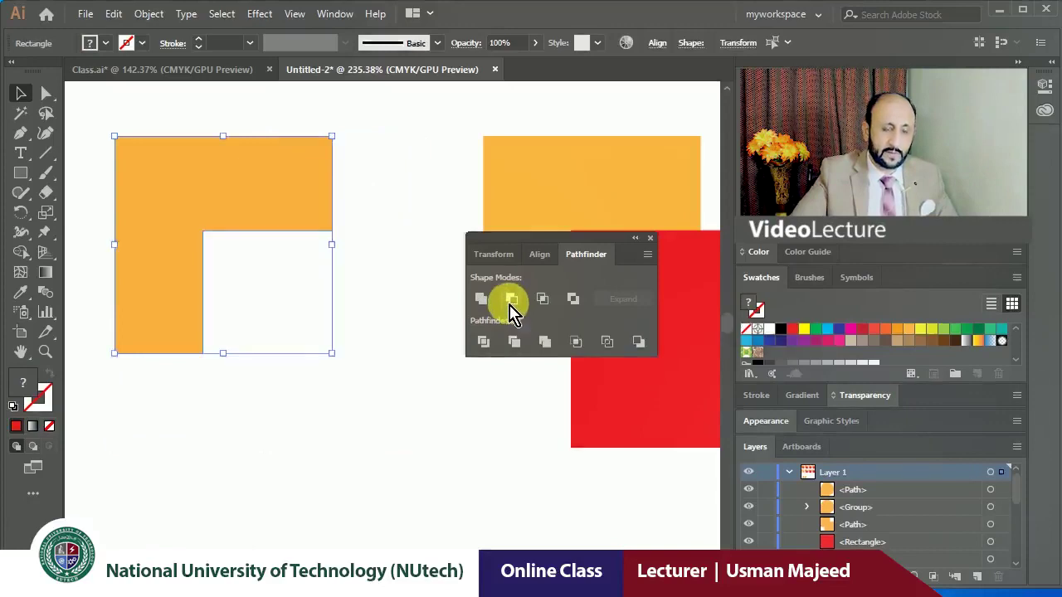
click(379, 412)
key(ctrl+z)
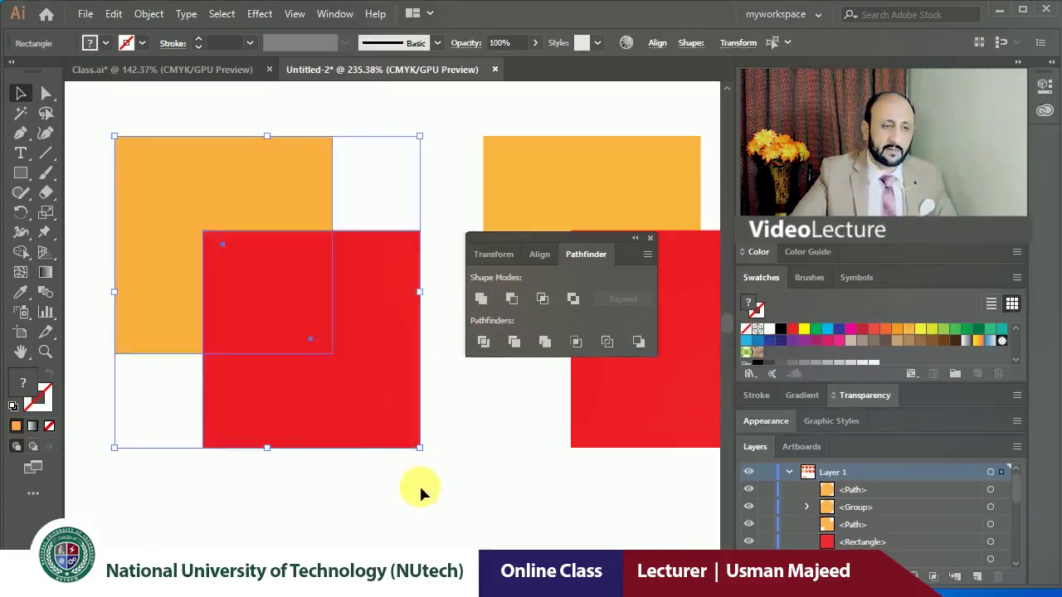
Bring the orange square to front and Minus Front it from the red, leaving a red L-shape.
click(418, 490)
click(228, 214)
key(ctrl+shift+bracketright)
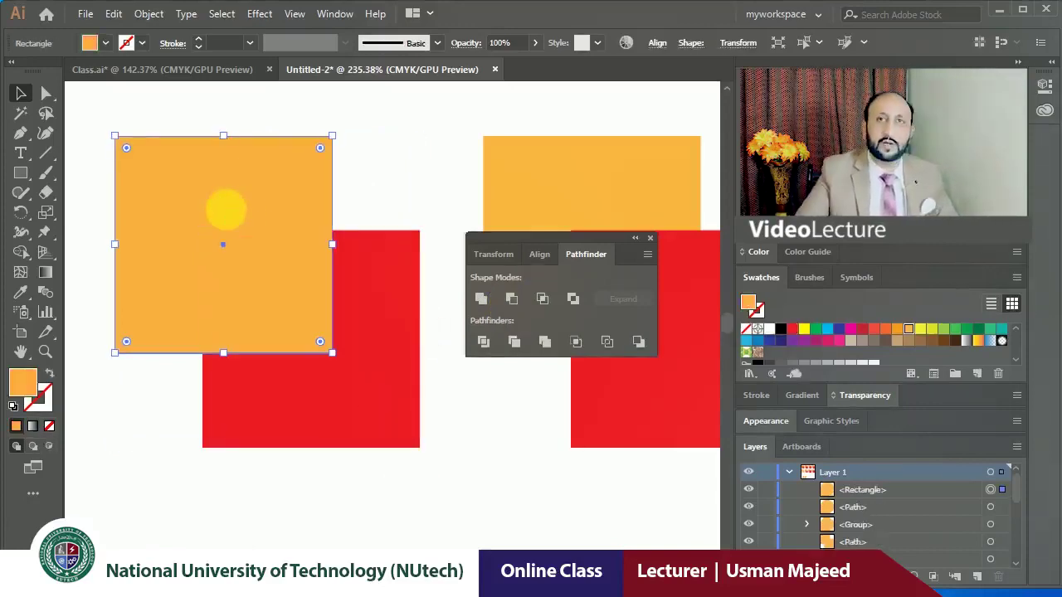
shift+click(394, 277)
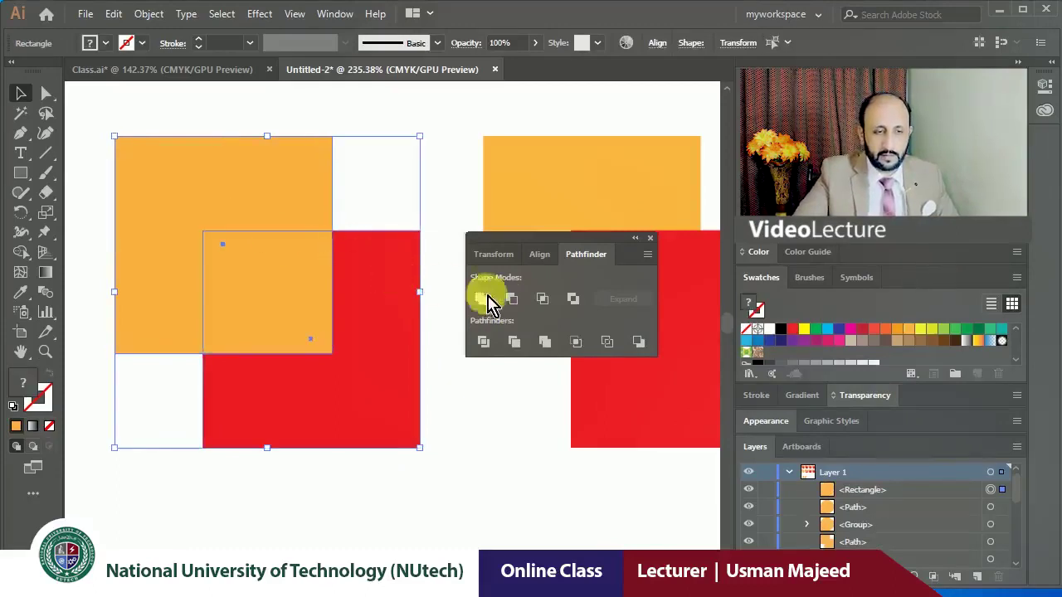
click(513, 301)
click(379, 149)
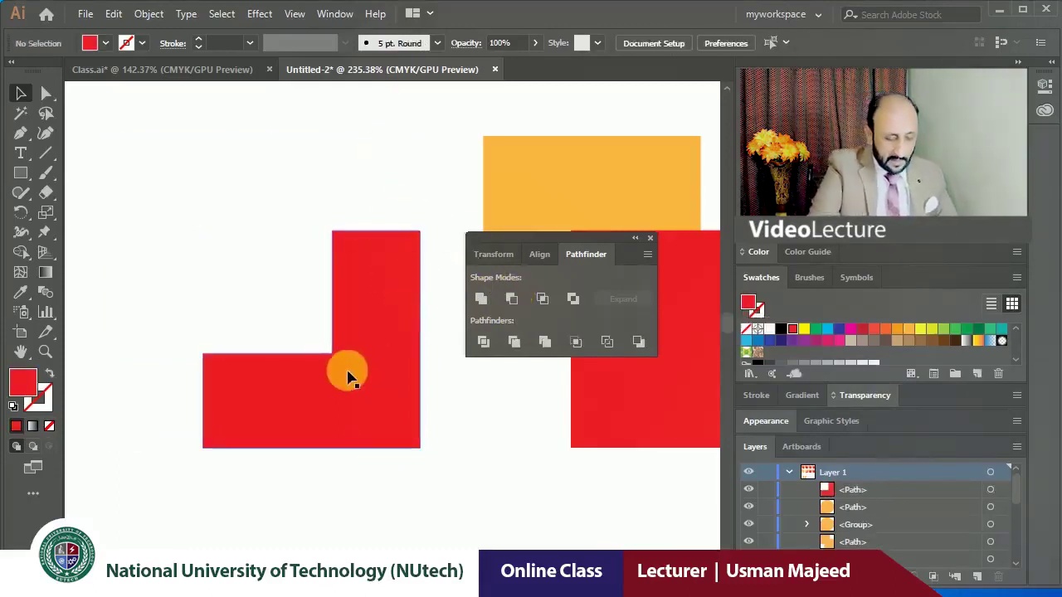
Zoom out to 150% and pan to an empty area of the artboard.
key(ctrl+minus)
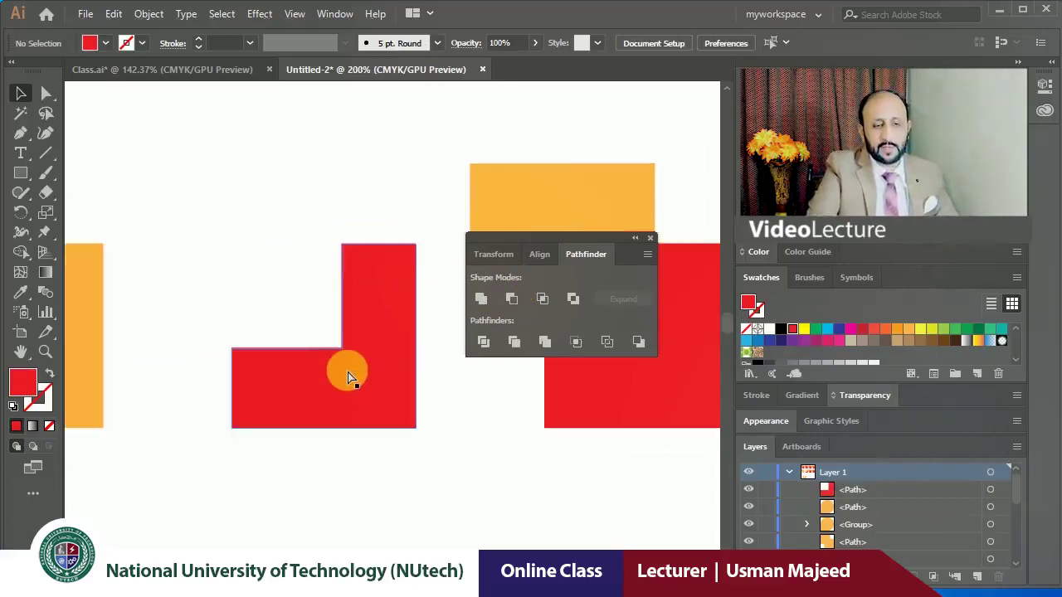
key(ctrl+minus)
mouse_move(356, 387)
mouse_down()
mouse_move(320, 247)
mouse_move(331, 214)
mouse_move(237, 171)
mouse_move(288, 239)
mouse_move(263, 237)
mouse_up()
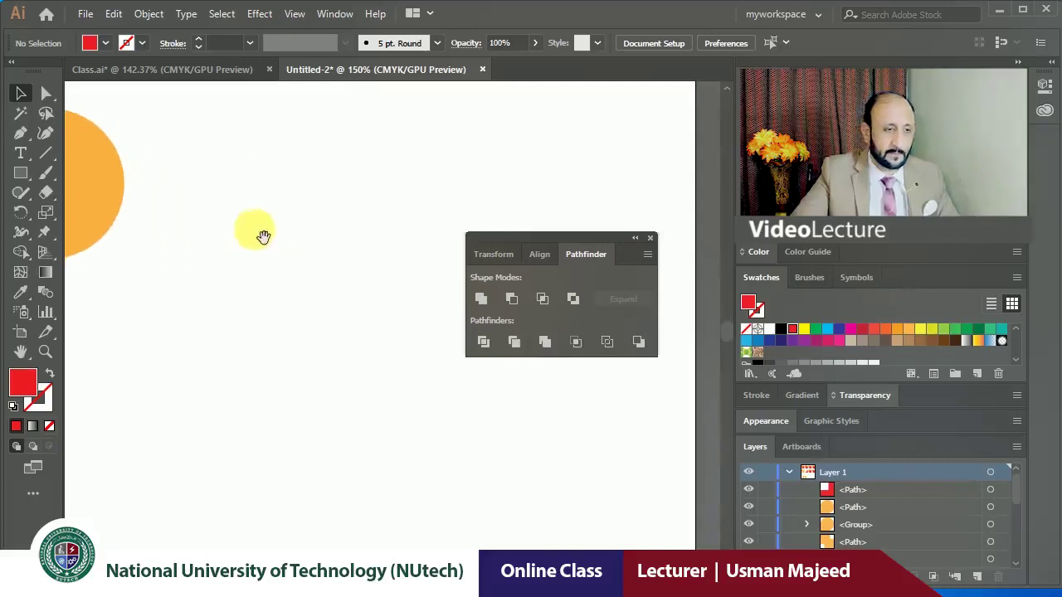
Draw a red circle and add a smaller orange copy, 1.22 in wide, in front of it.
drag(20, 173, 83, 210)
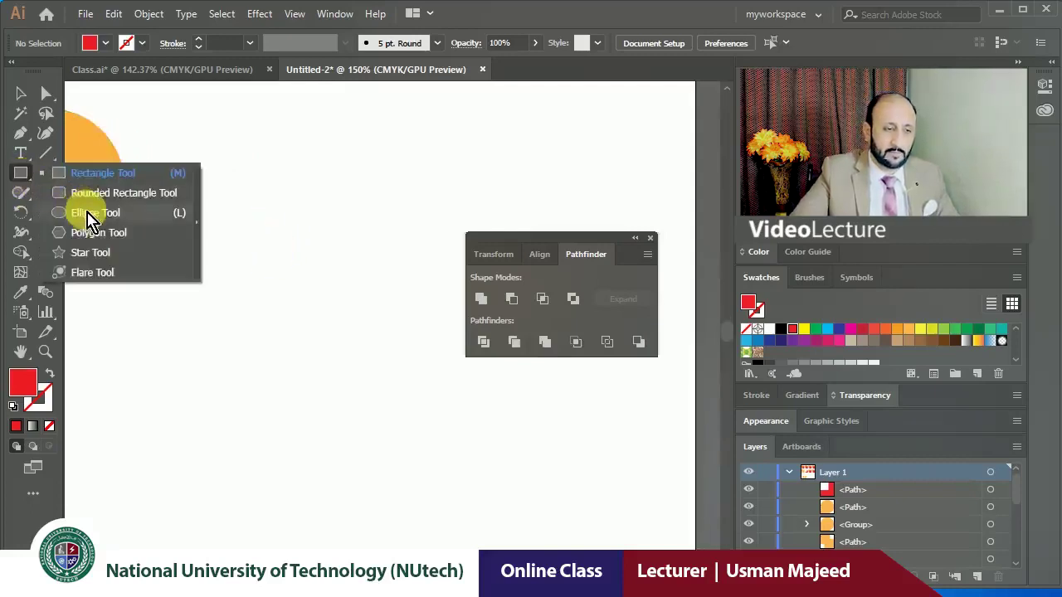
drag(197, 220, 418, 441)
click(21, 94)
drag(315, 252, 322, 260)
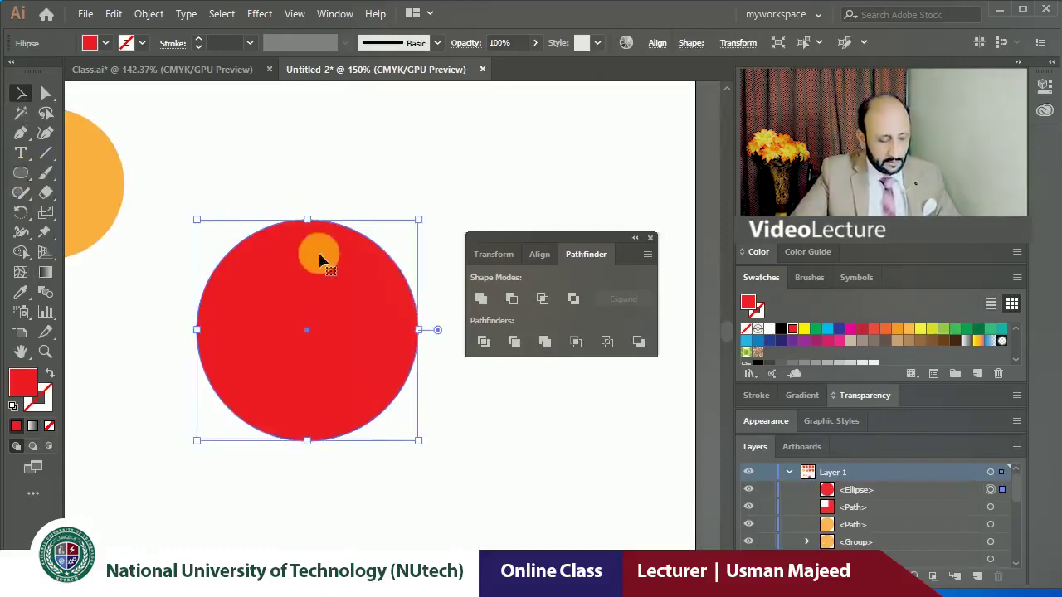
key(a)
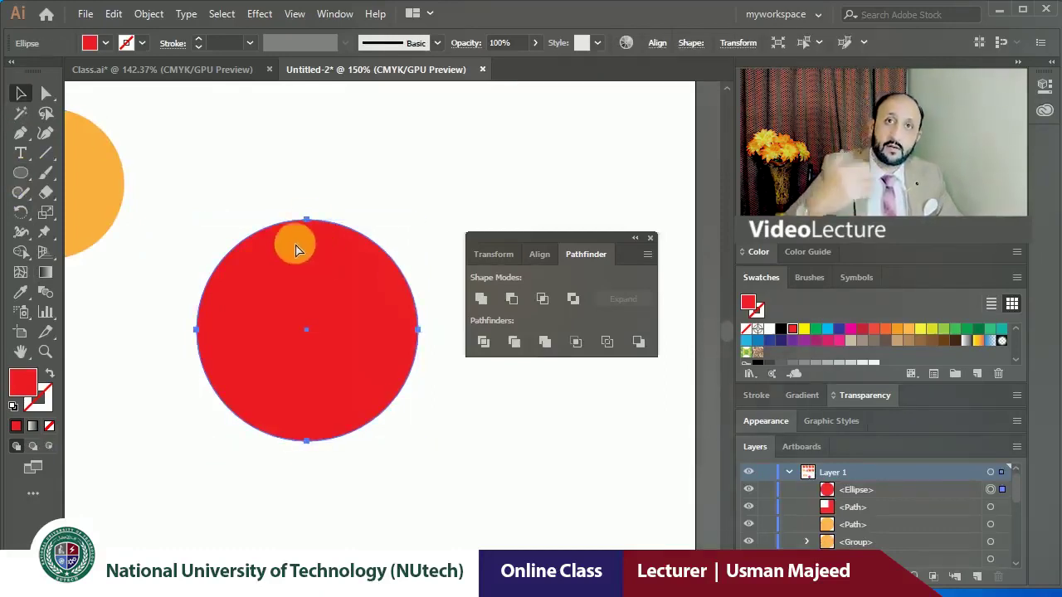
key(v)
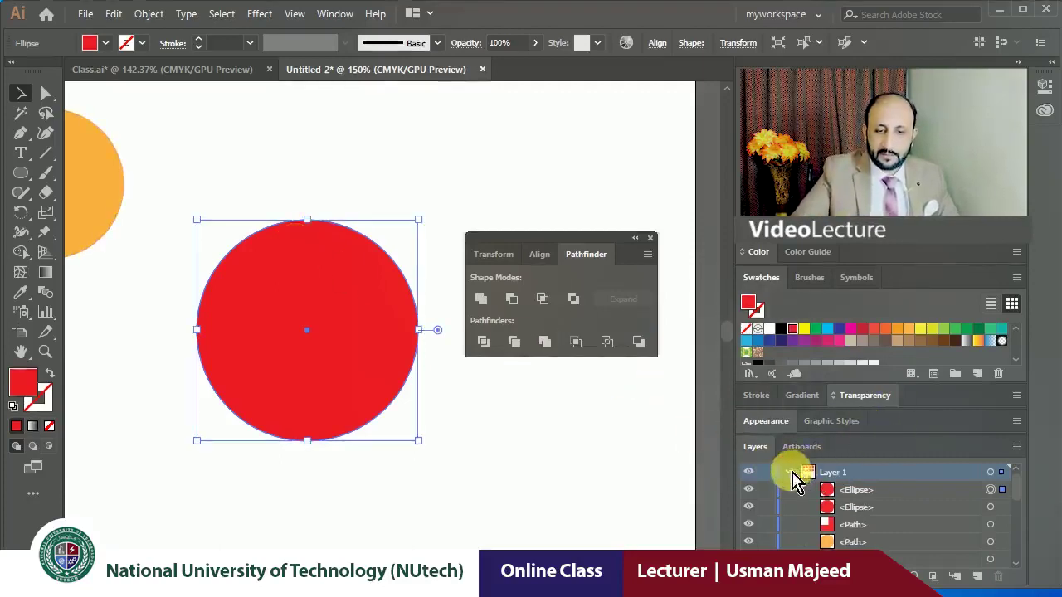
click(790, 473)
click(909, 330)
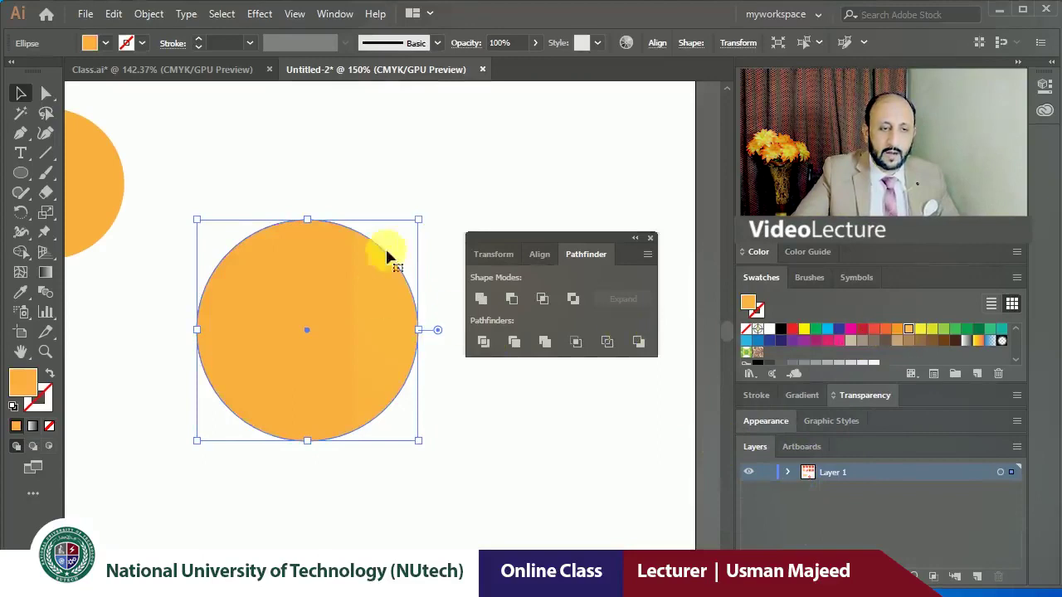
mouse_move(418, 220)
mouse_down()
mouse_move(387, 259)
mouse_move(380, 253)
mouse_up()
click(374, 182)
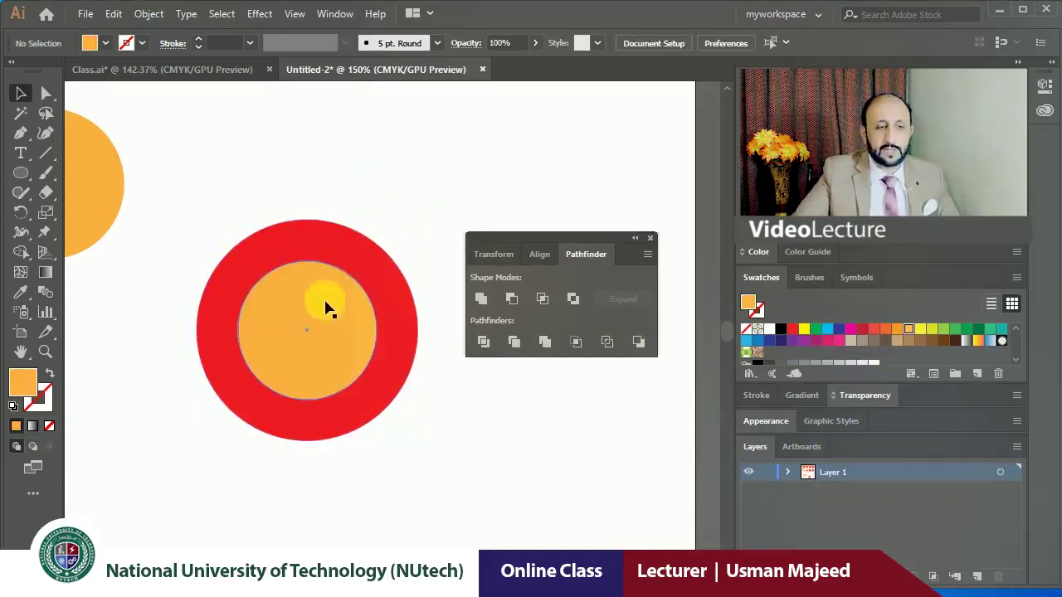
Subtract the orange circle from the red one with Minus Front to make a ring.
click(325, 236)
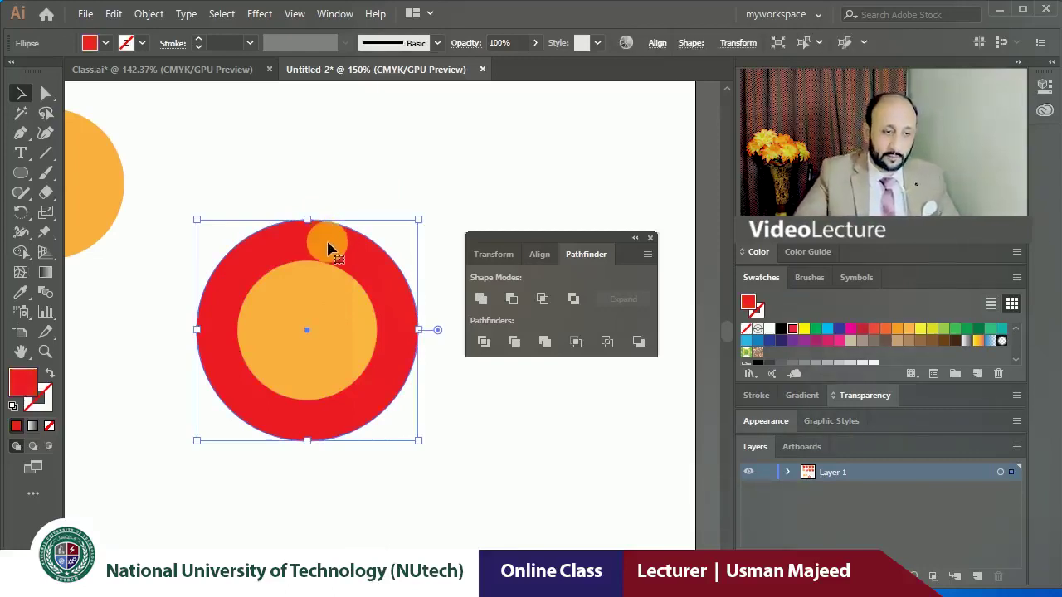
click(269, 207)
click(275, 289)
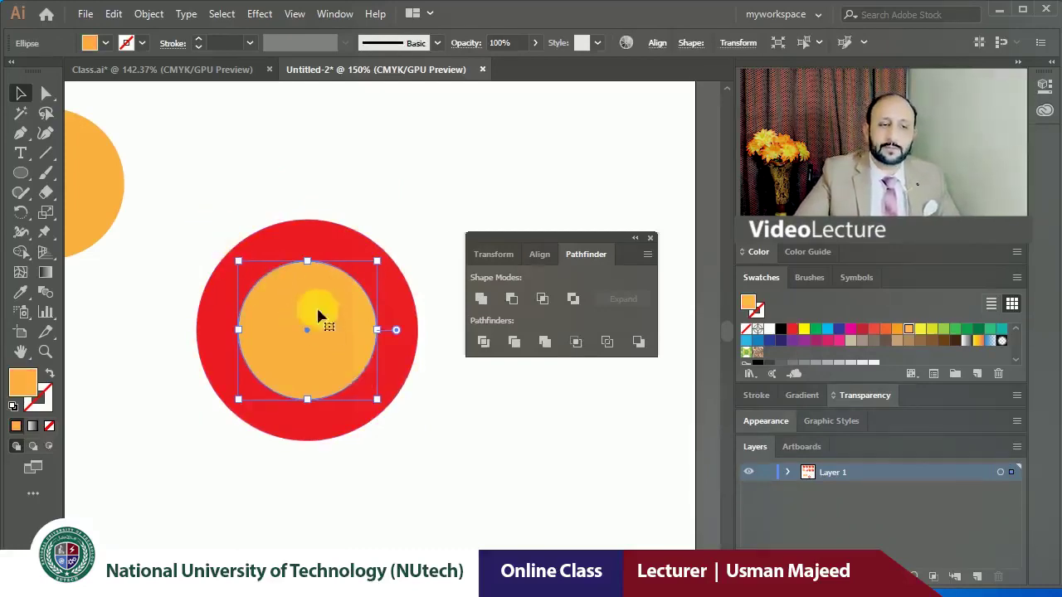
shift+click(308, 238)
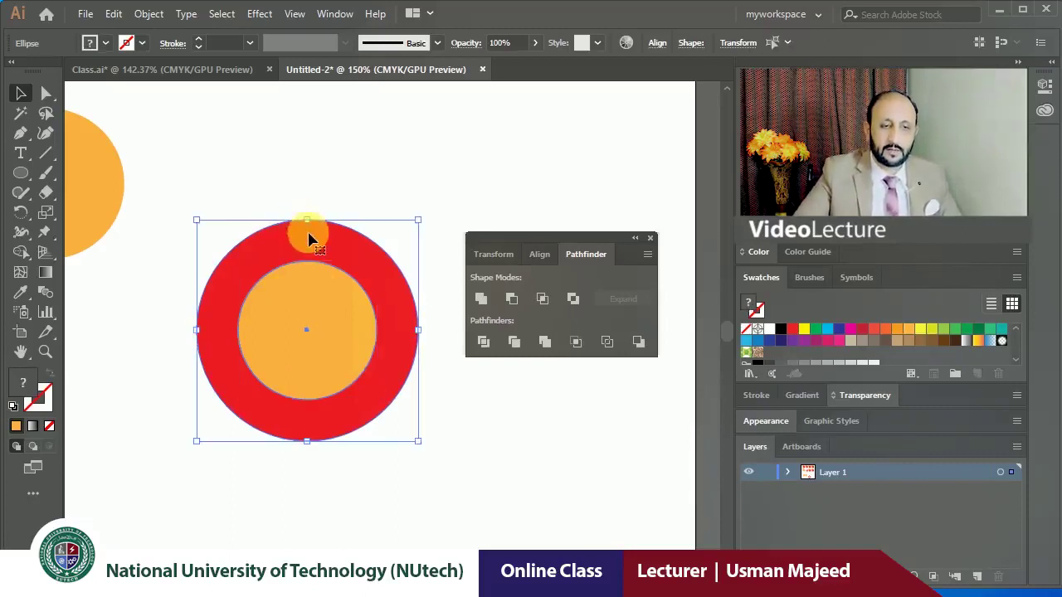
click(512, 300)
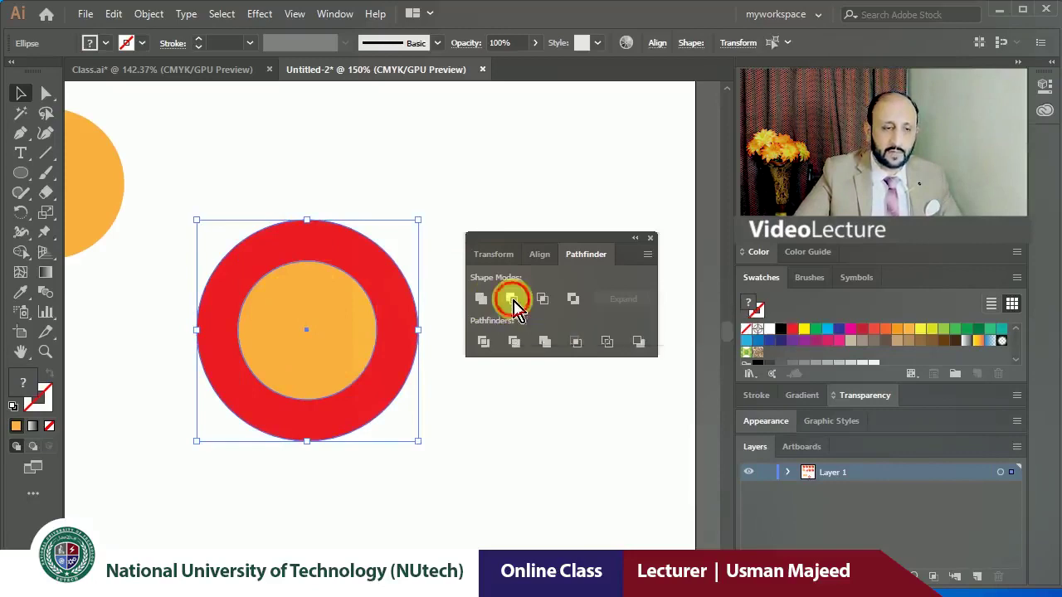
click(302, 322)
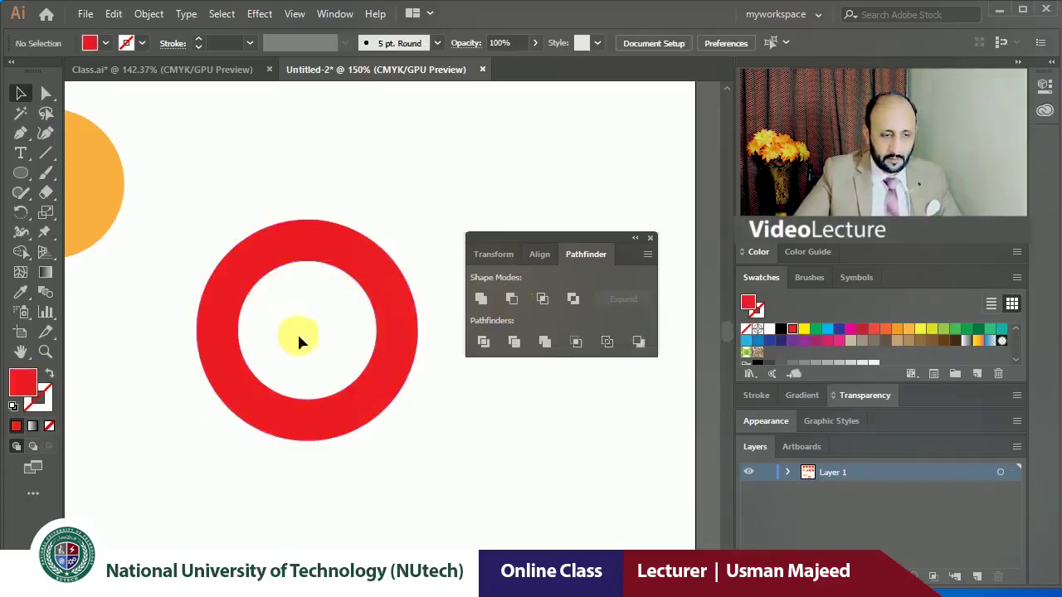
Move the red ring to the artboard's right edge, then delete it.
mouse_move(297, 332)
mouse_down()
mouse_move(496, 253)
mouse_move(101, 258)
mouse_up()
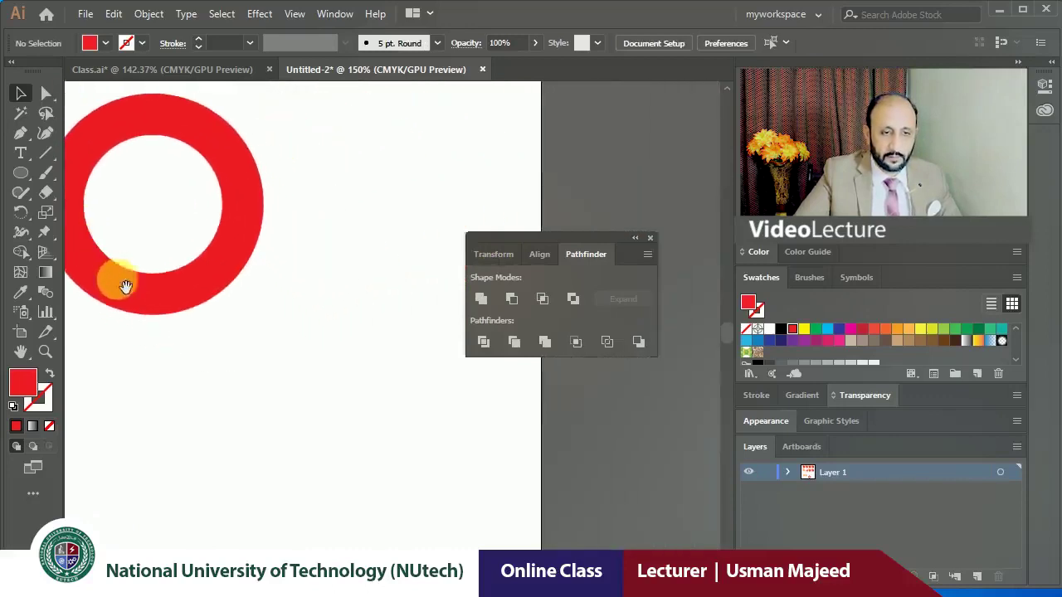
mouse_move(101, 258)
mouse_down()
mouse_move(580, 266)
mouse_move(526, 385)
mouse_up()
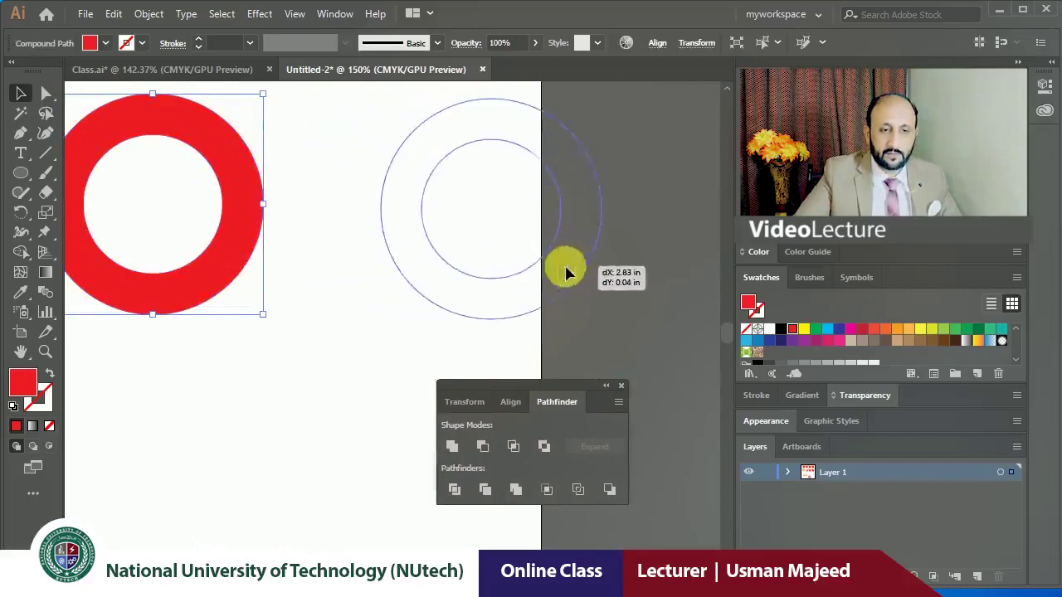
drag(228, 262, 597, 274)
click(548, 199)
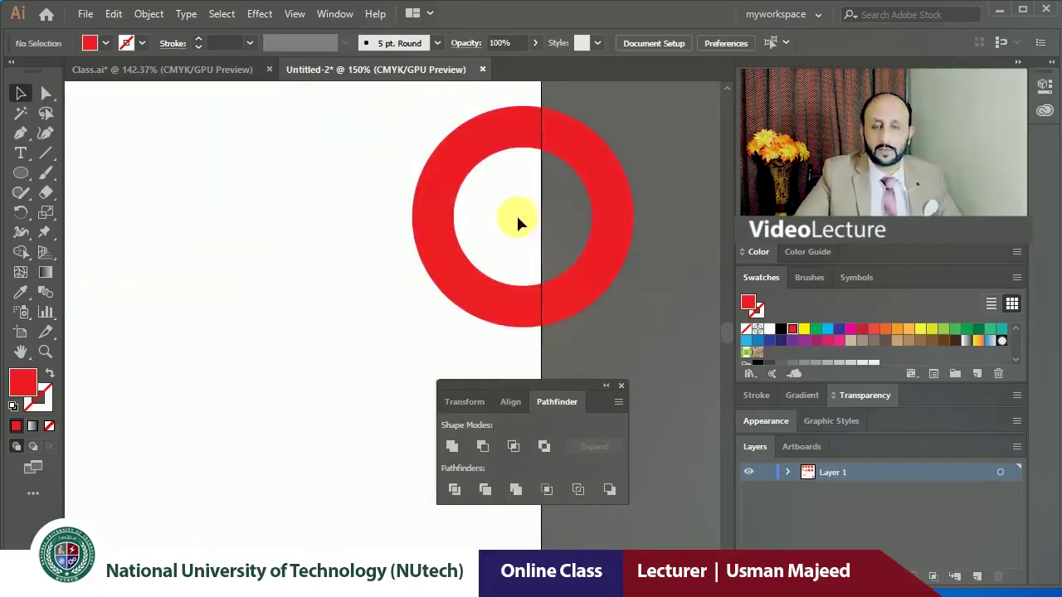
click(419, 220)
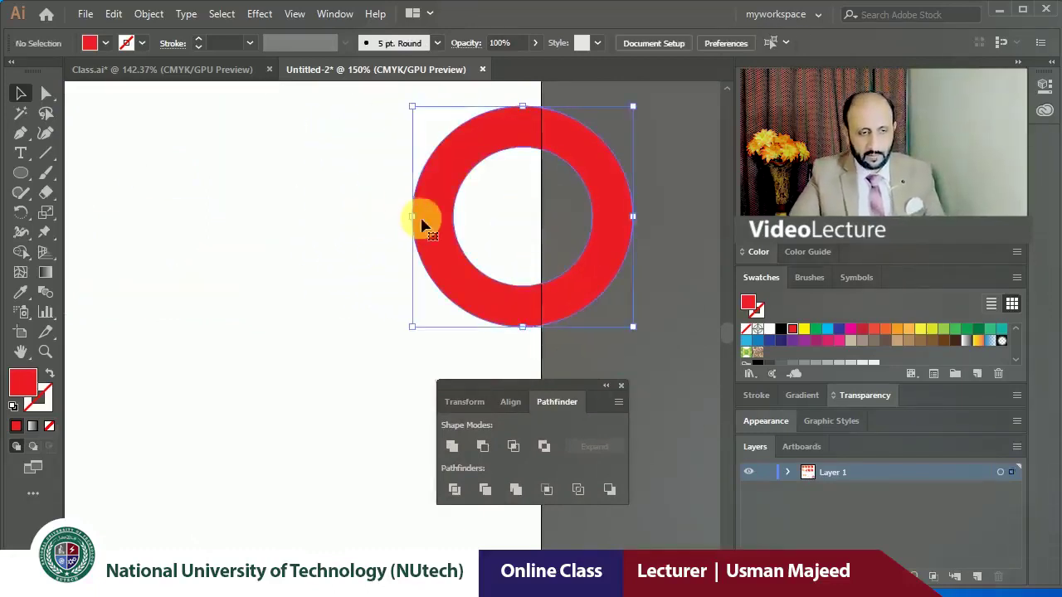
key(Delete)
drag(227, 228, 381, 166)
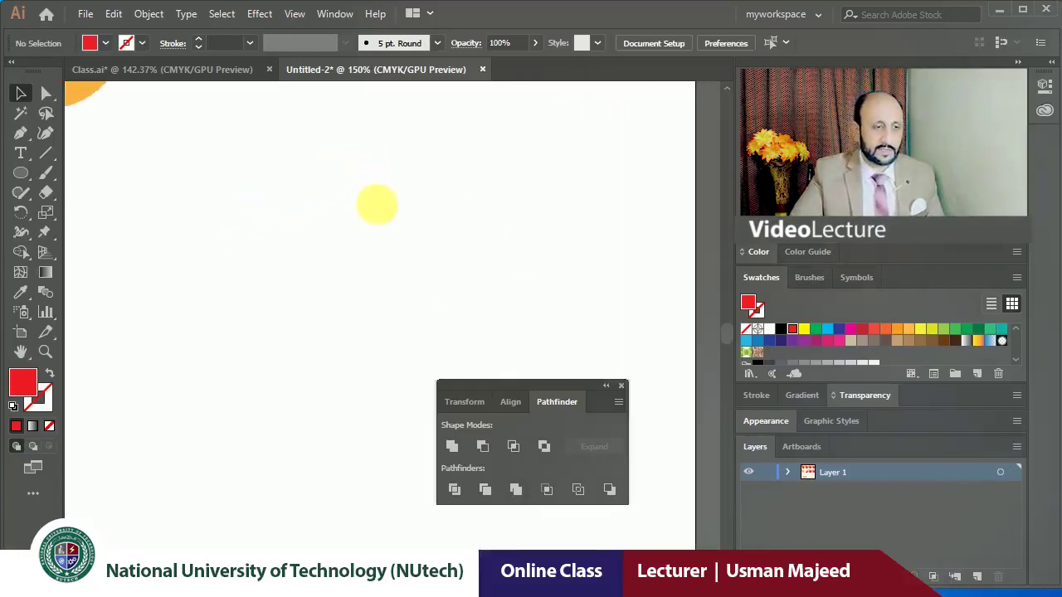
Draw a large red circle with a smaller yellow circle centred inside it.
click(22, 176)
drag(194, 148, 402, 355)
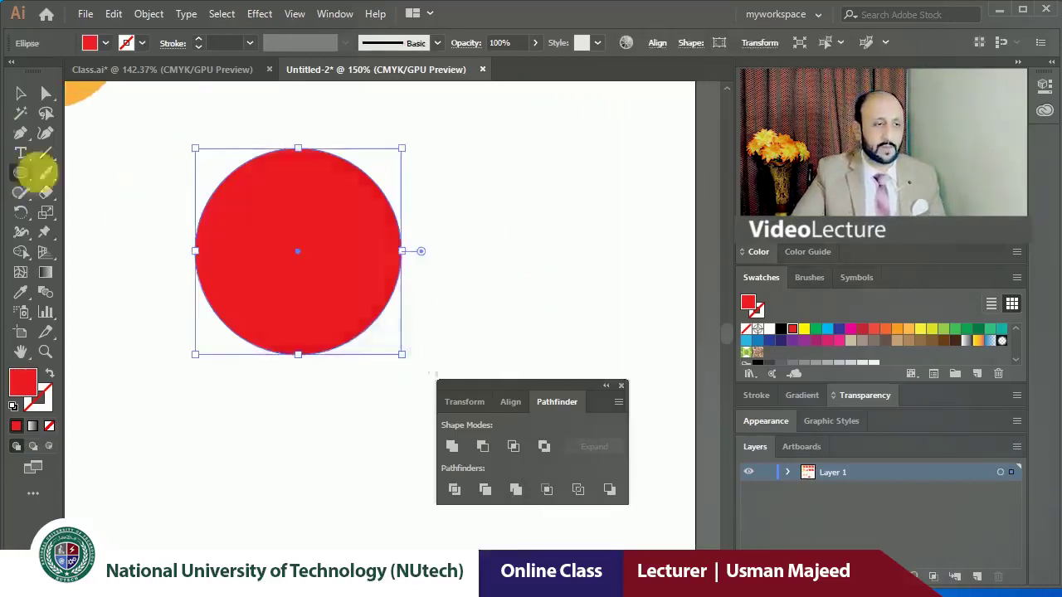
click(24, 100)
click(317, 181)
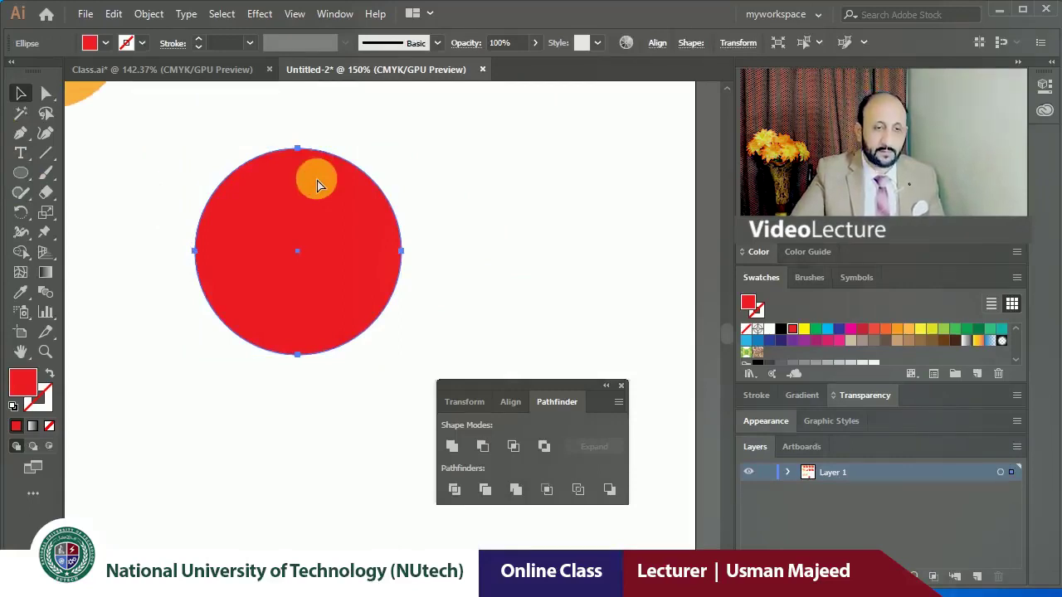
click(805, 329)
drag(402, 149, 362, 184)
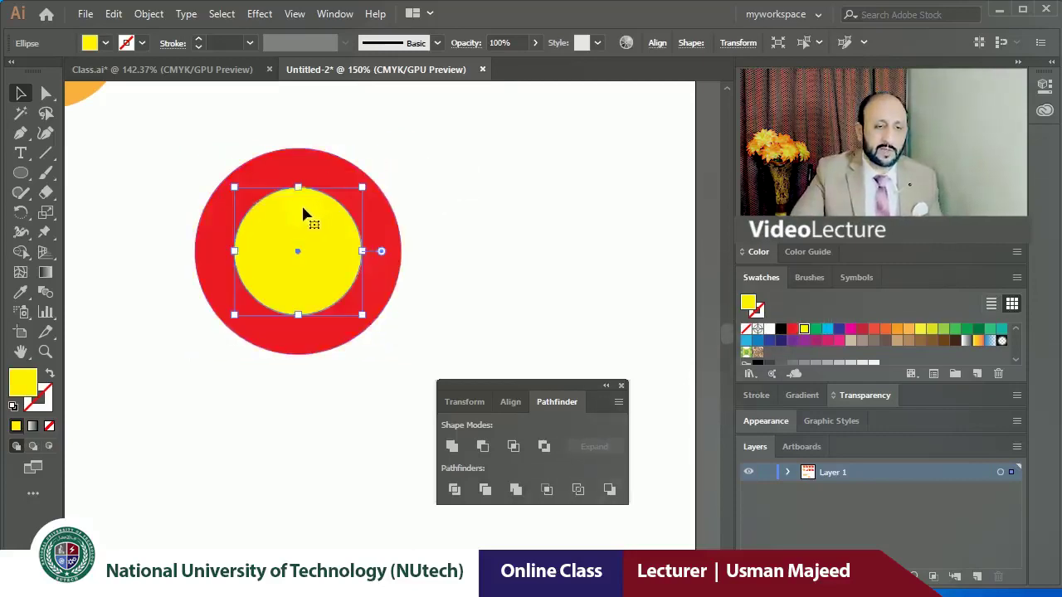
drag(362, 188, 362, 194)
click(420, 166)
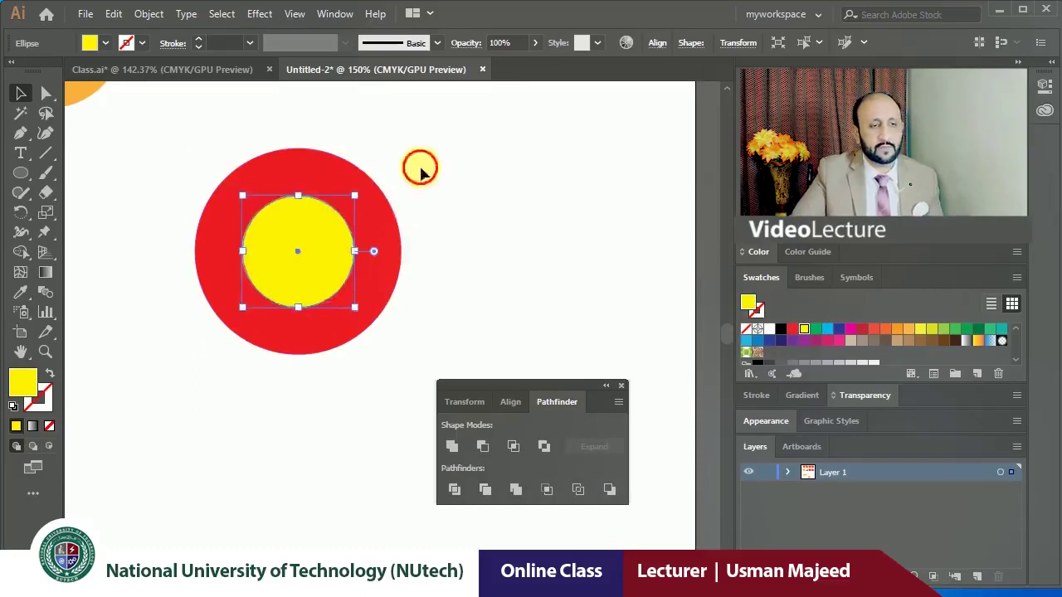
Cut the yellow circle out of the red one with Minus Front to form a ring.
click(344, 194)
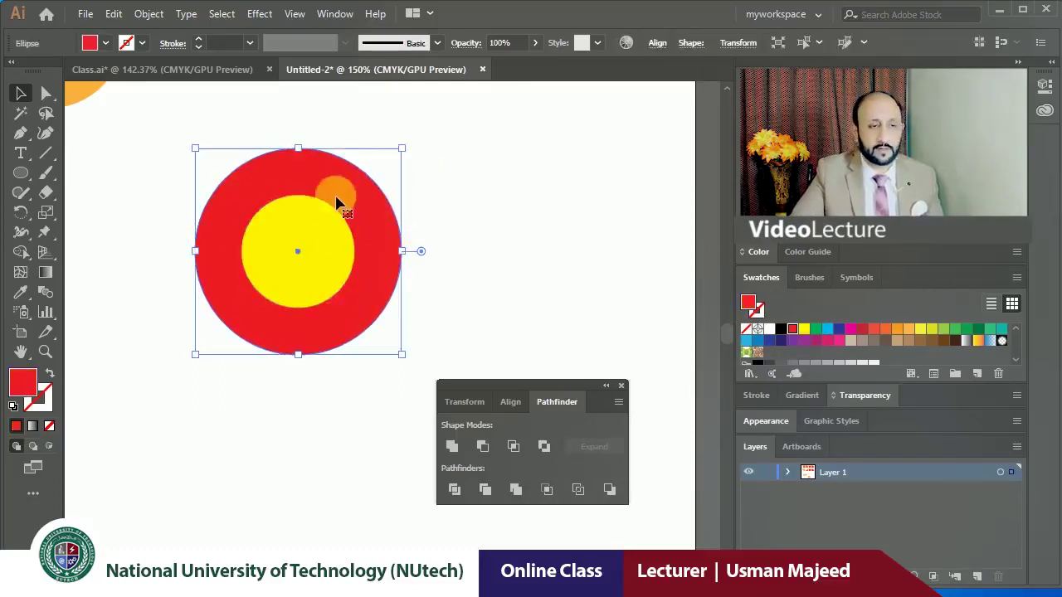
click(309, 227)
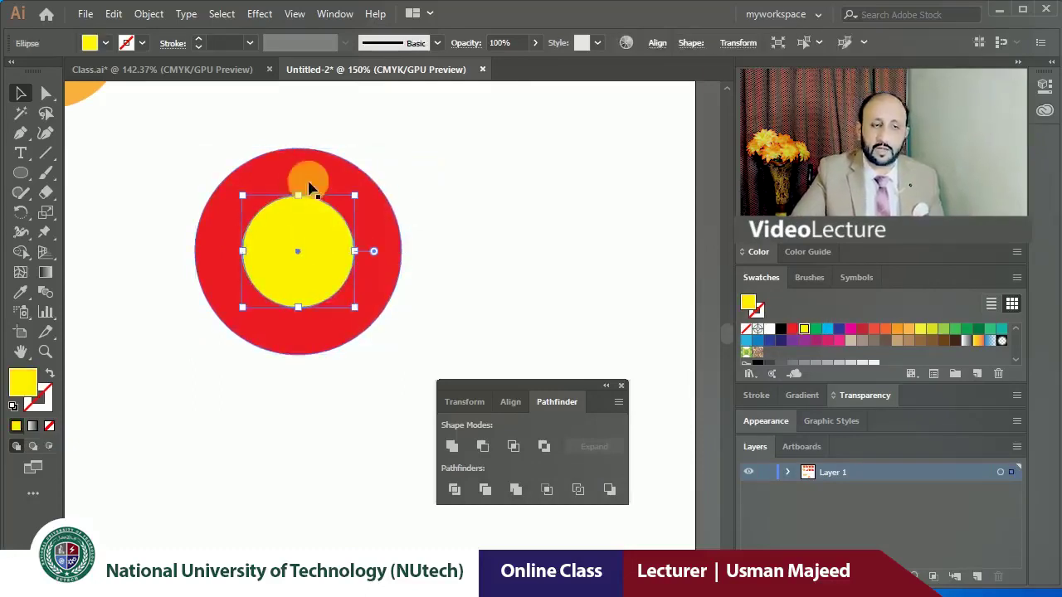
shift+click(310, 177)
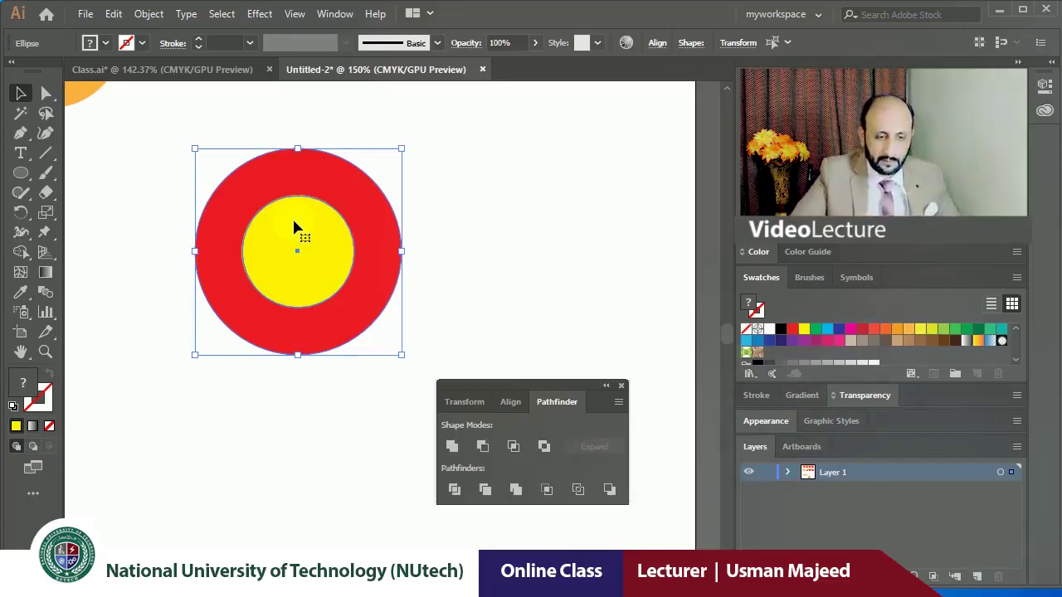
click(483, 446)
click(504, 270)
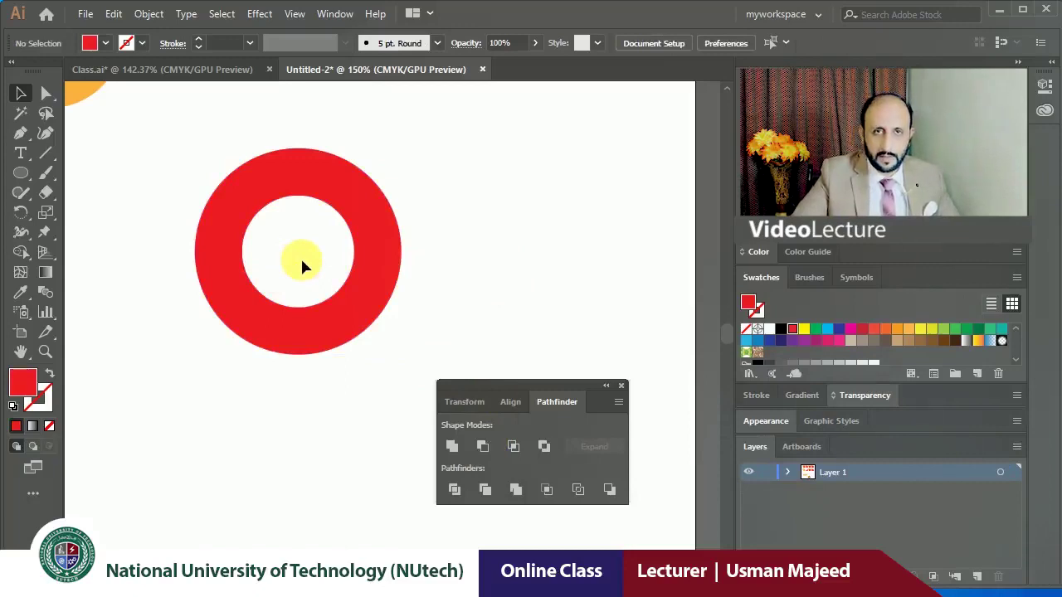
click(297, 166)
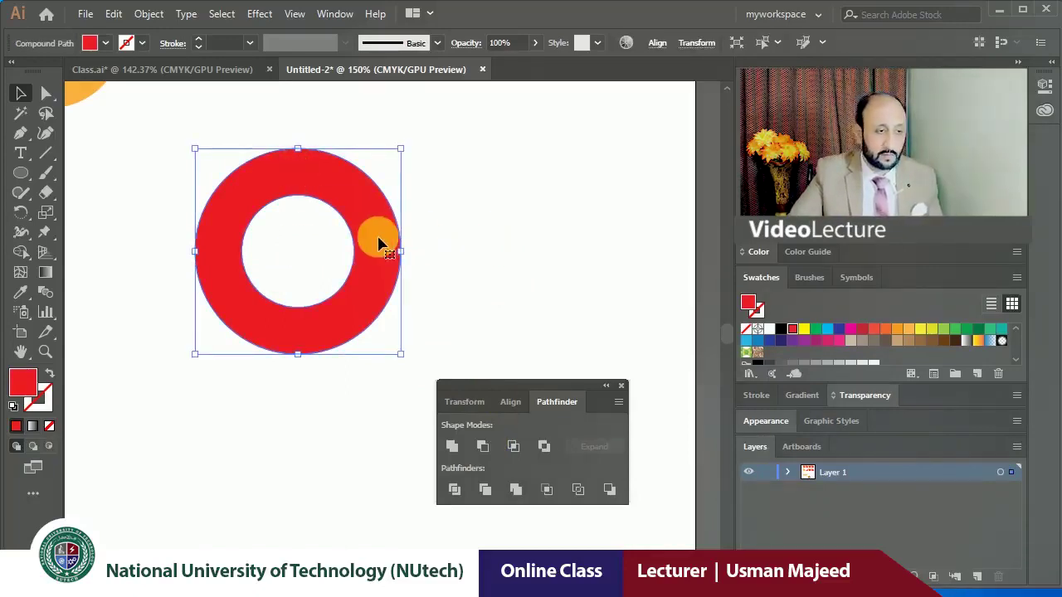
Notch the ring's top-left with a small green circle via Minus Front, then undo the notch.
click(21, 172)
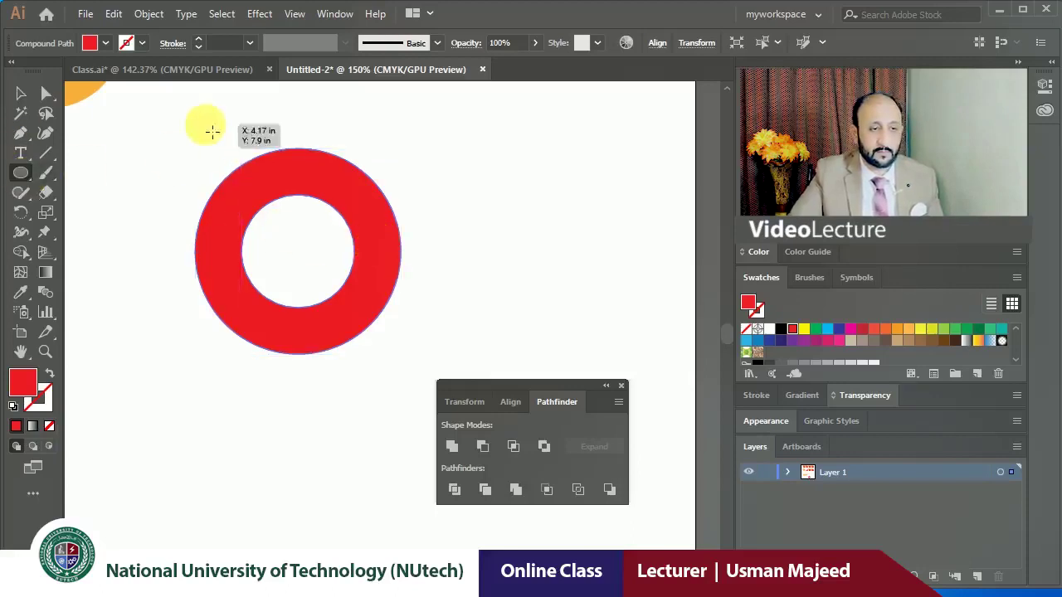
drag(206, 124, 308, 226)
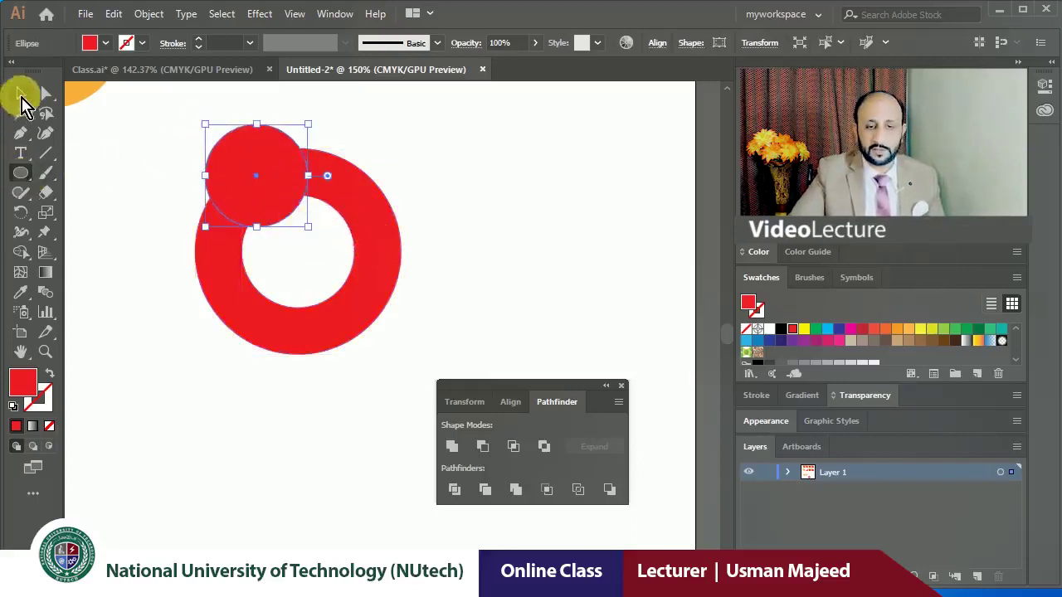
click(21, 95)
click(818, 329)
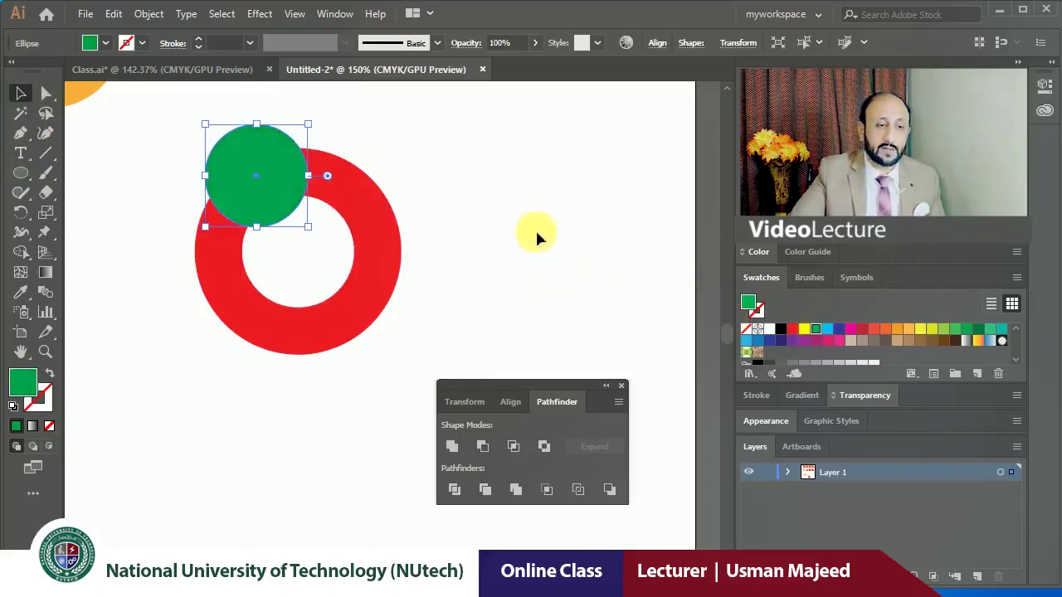
shift+click(370, 212)
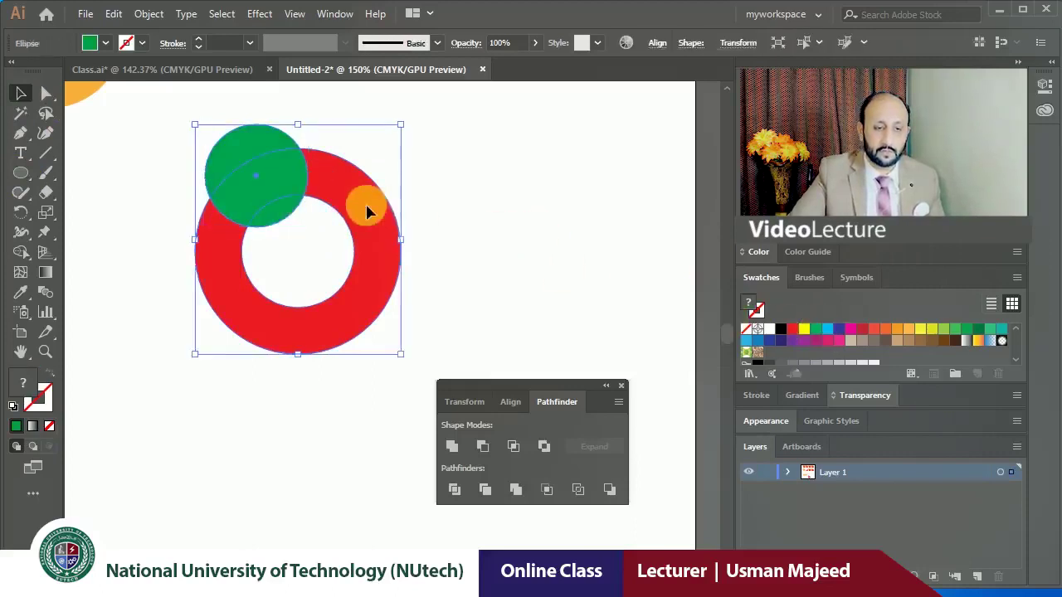
click(482, 447)
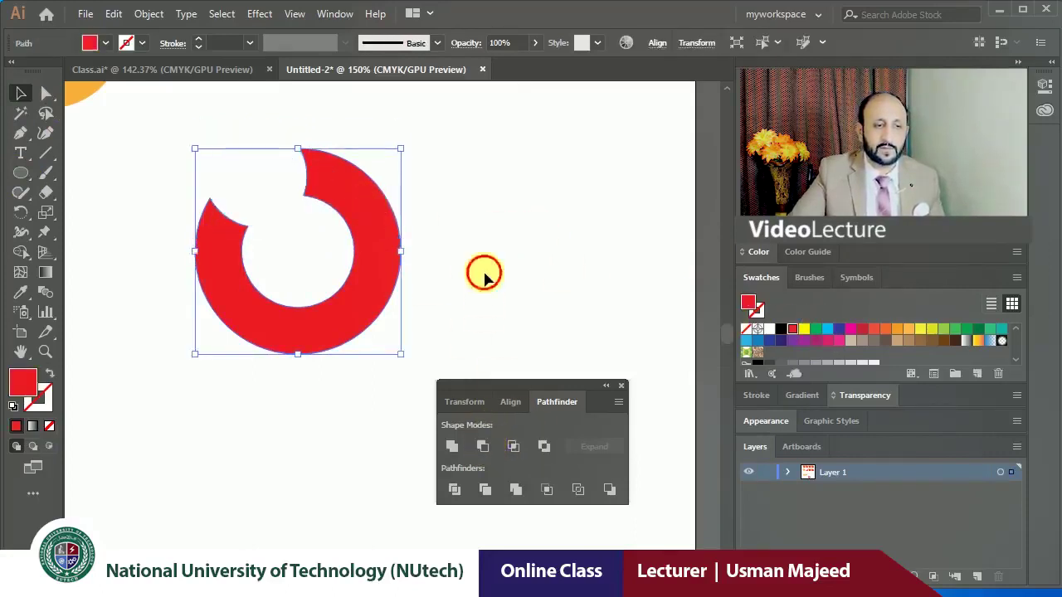
click(481, 273)
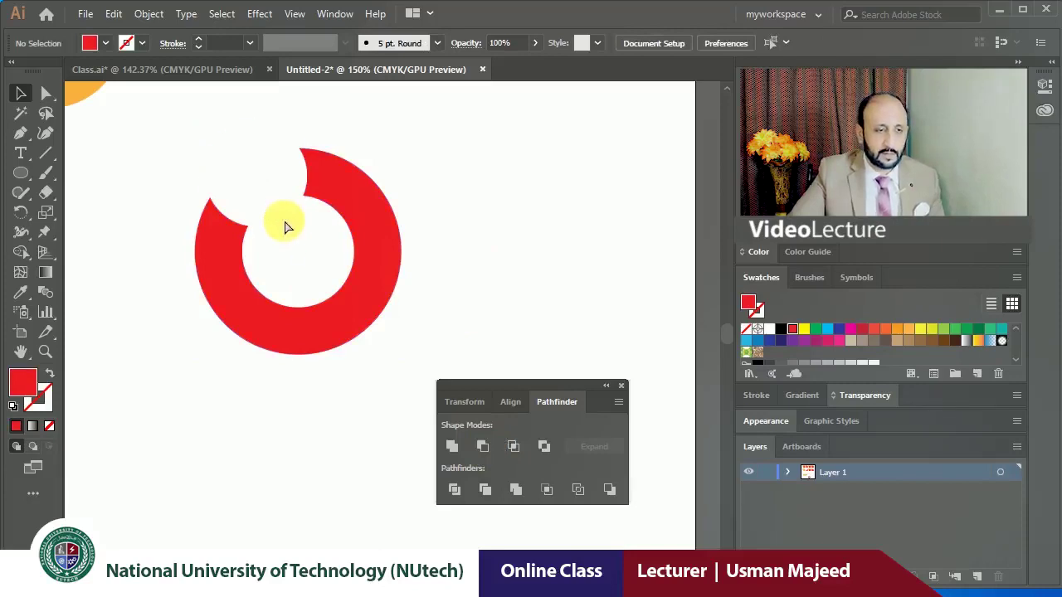
key(ctrl+z)
Delete the ring, then draw a large circle with a smaller yellow circle overlapping it.
key(Delete)
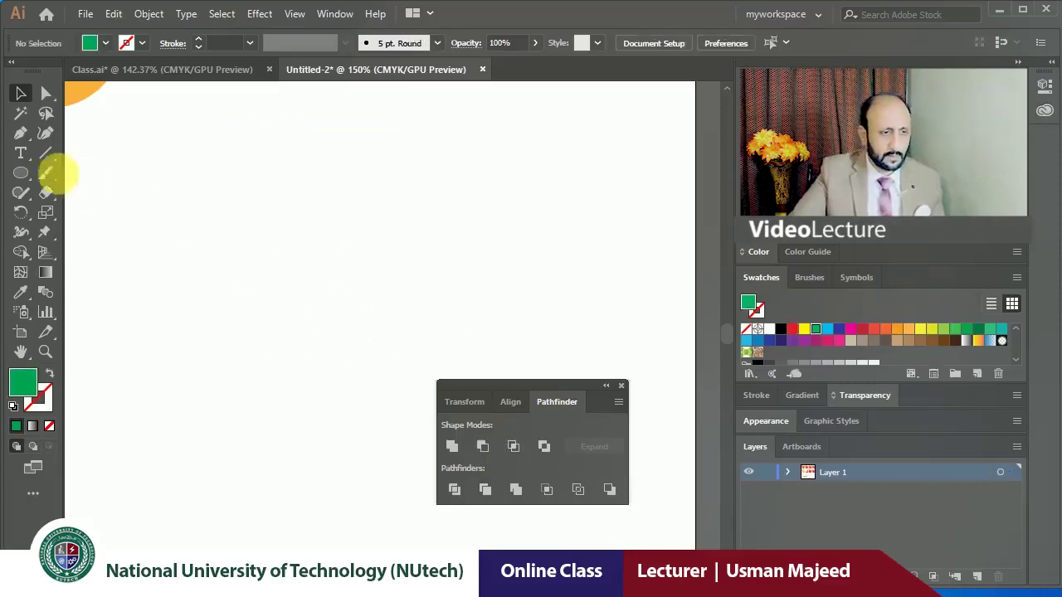
click(21, 173)
drag(202, 164, 380, 377)
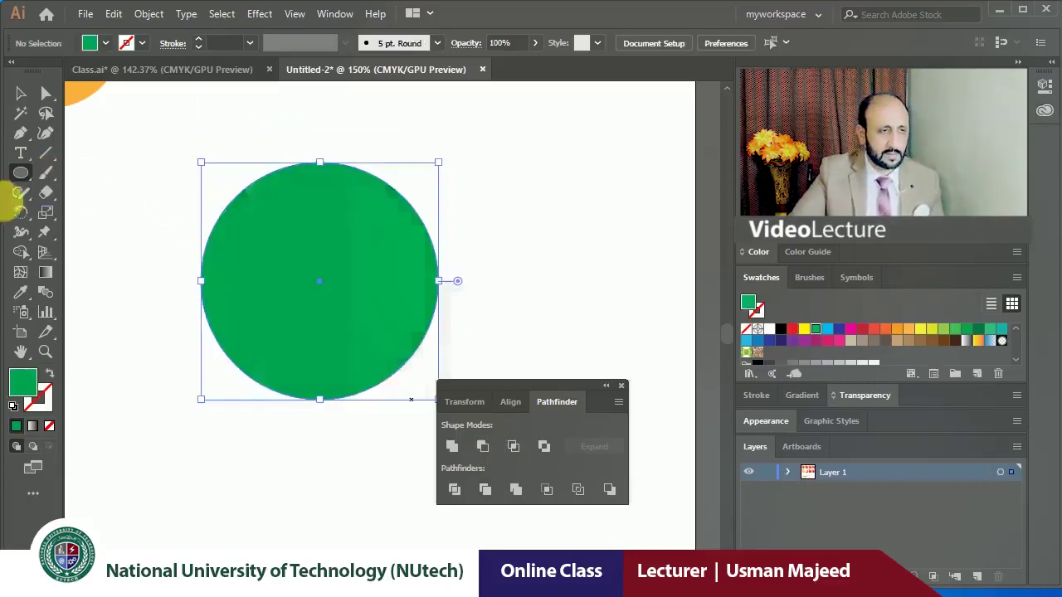
click(20, 93)
drag(248, 249, 231, 240)
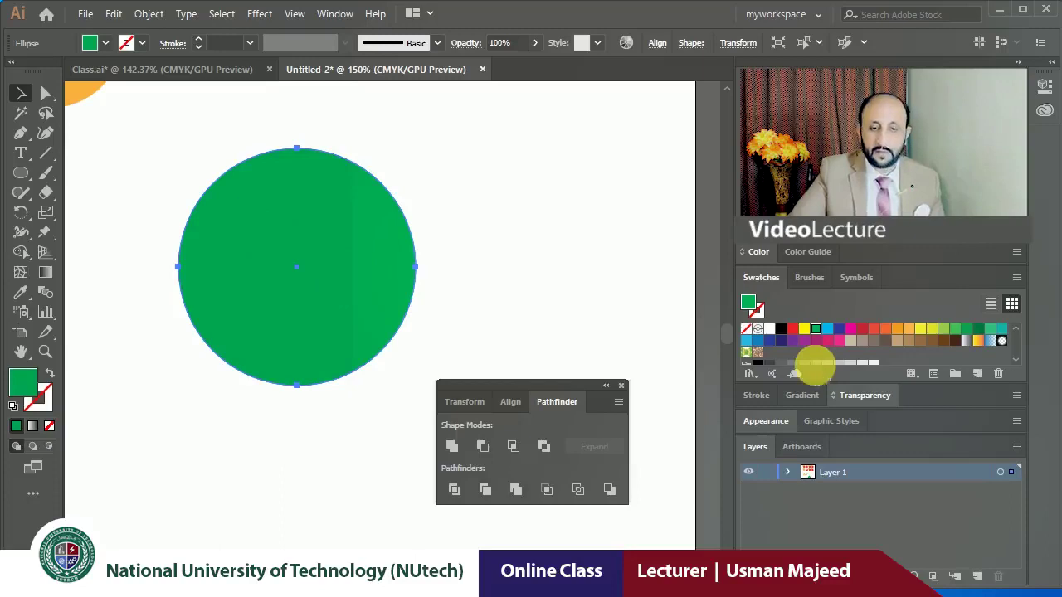
click(804, 330)
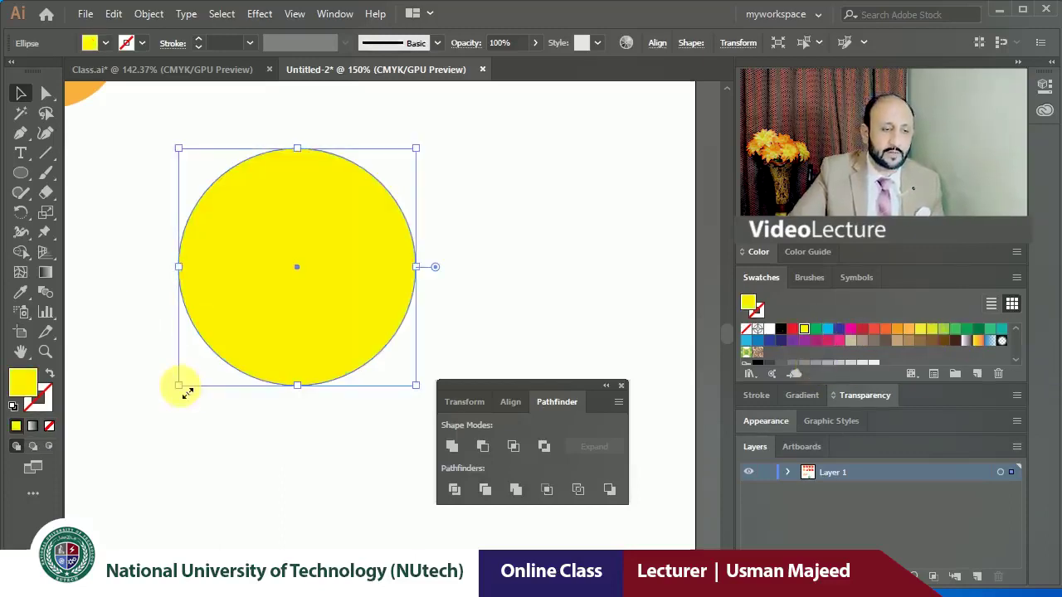
drag(188, 392, 215, 382)
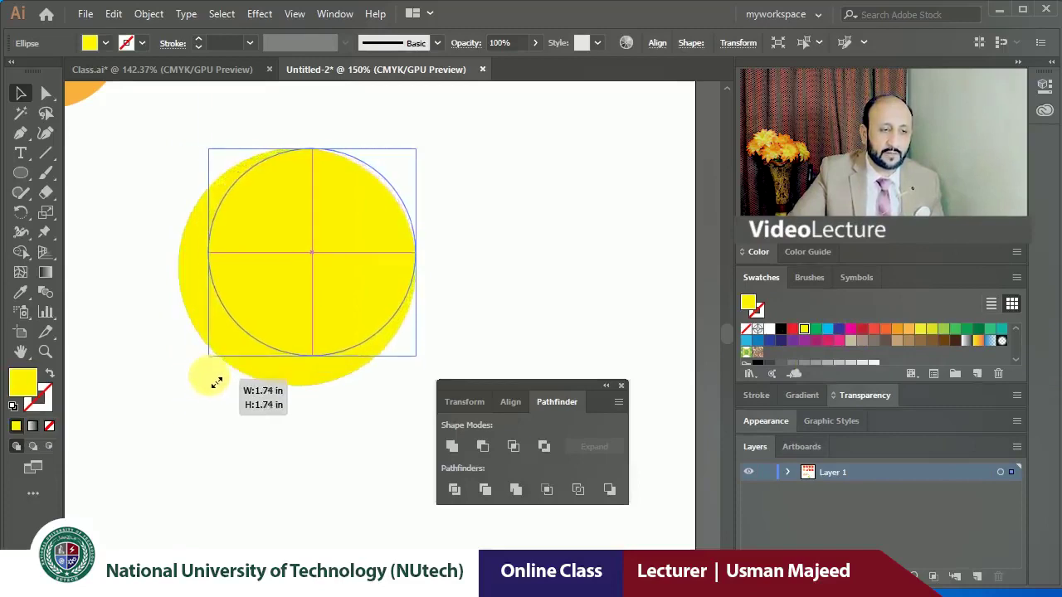
drag(216, 383, 213, 381)
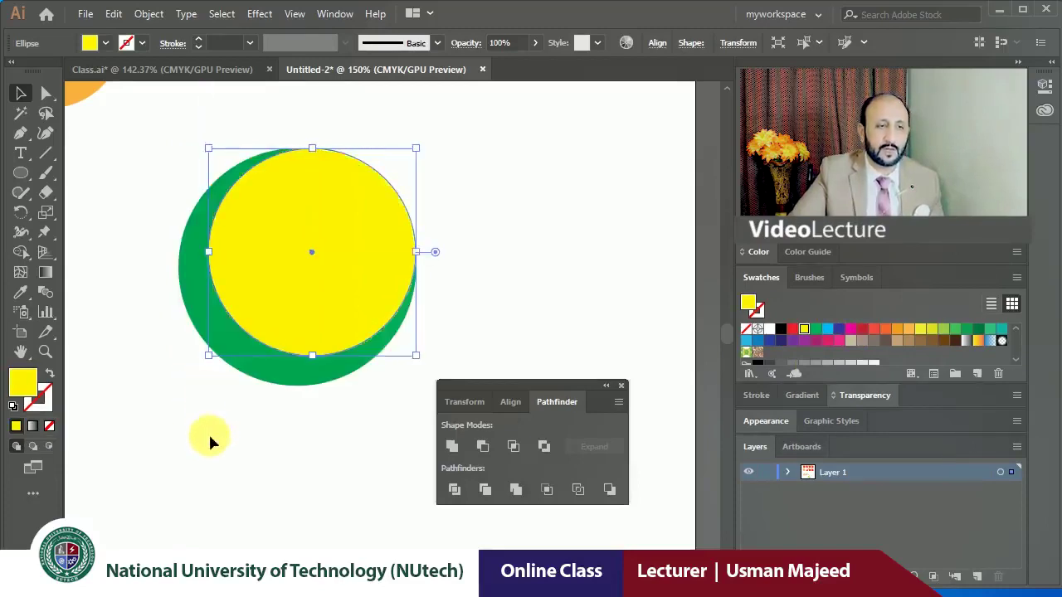
click(210, 442)
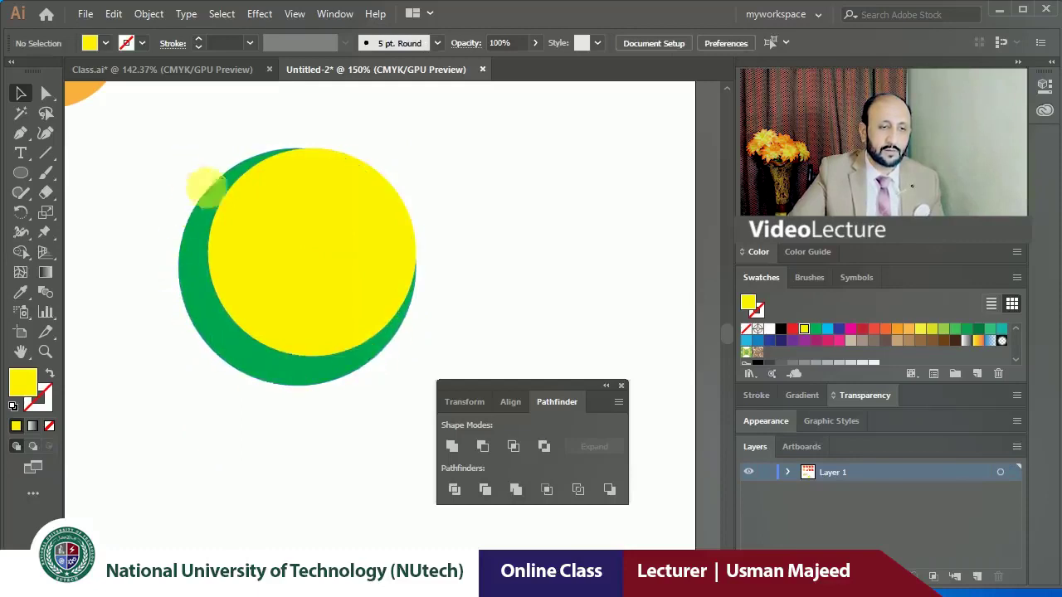
Subtract the yellow circle from the green one with Minus Front to leave a crescent.
drag(209, 147, 332, 274)
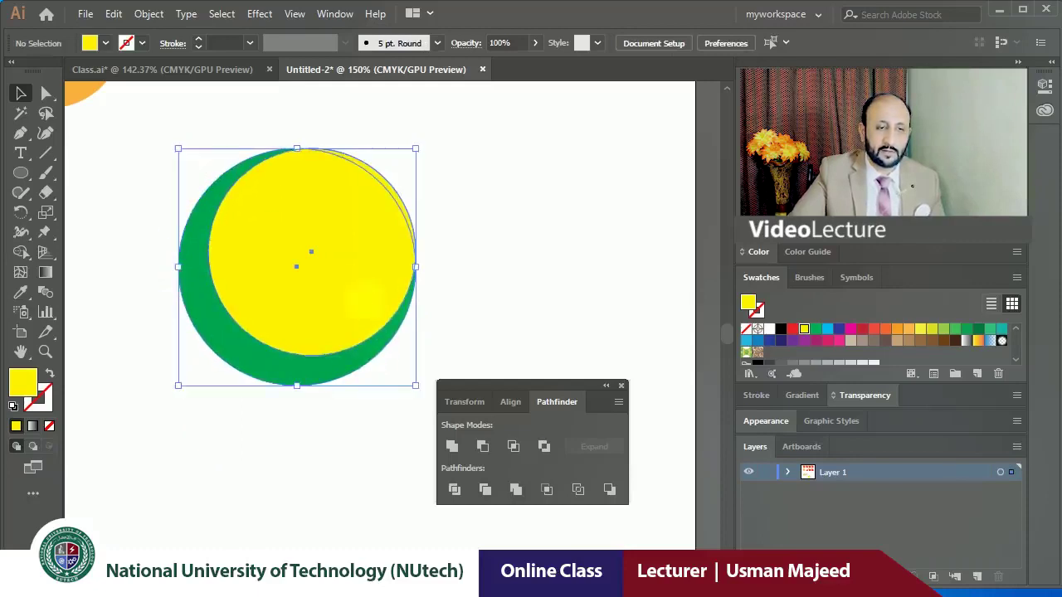
click(386, 276)
drag(201, 154, 440, 373)
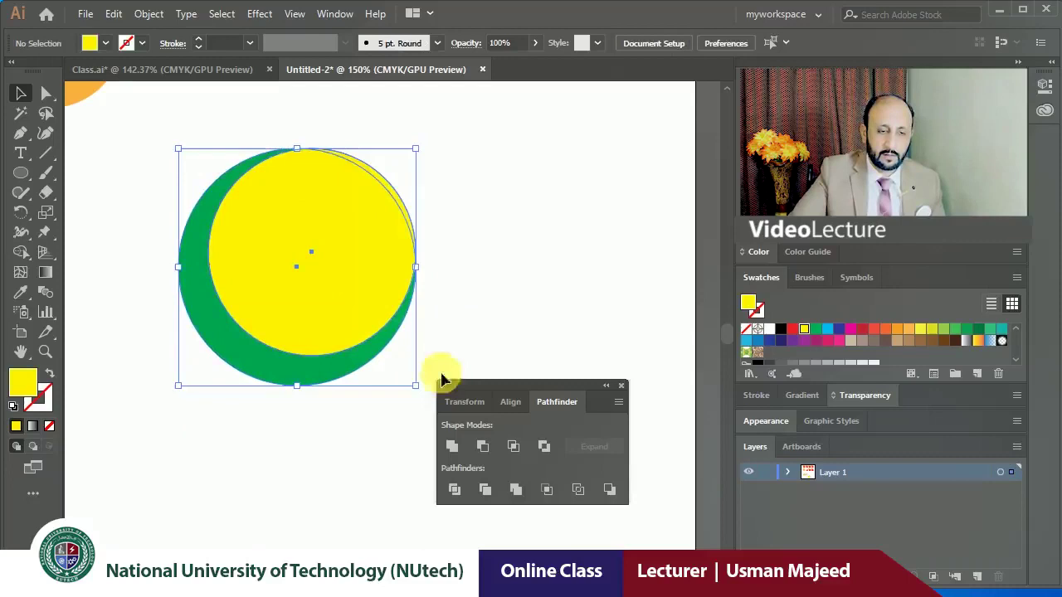
click(488, 452)
mouse_move(287, 354)
mouse_down()
mouse_move(356, 292)
mouse_move(301, 346)
mouse_up()
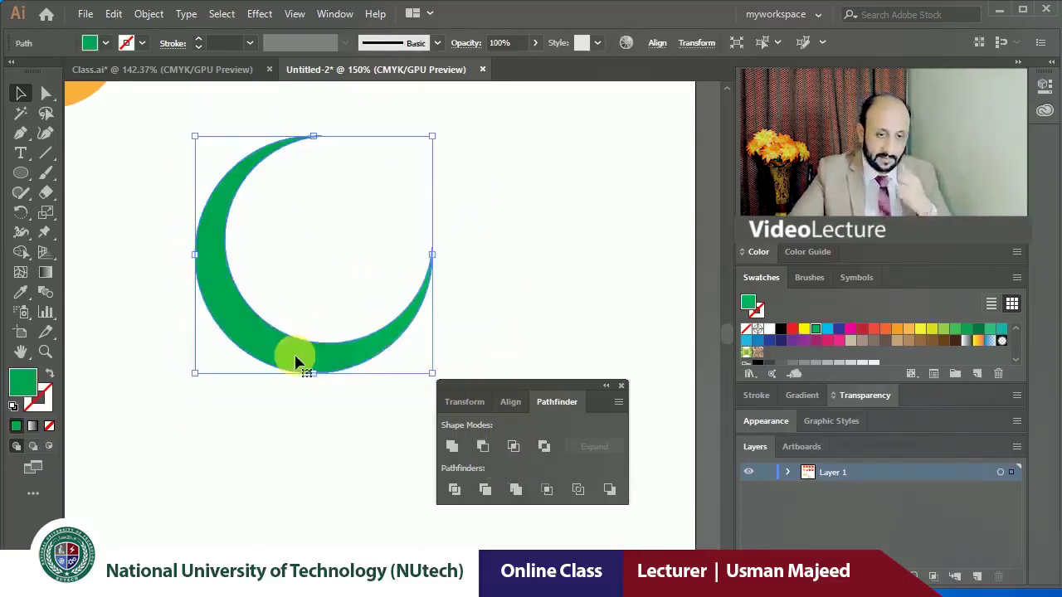
Colour the crescent red, then delete it.
click(793, 328)
click(584, 285)
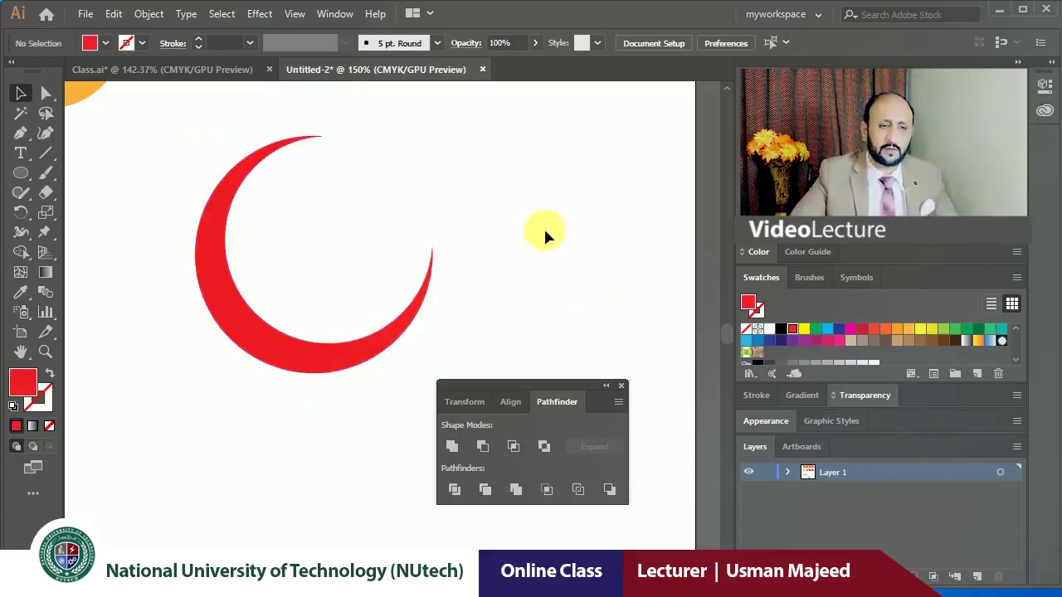
drag(545, 229, 378, 329)
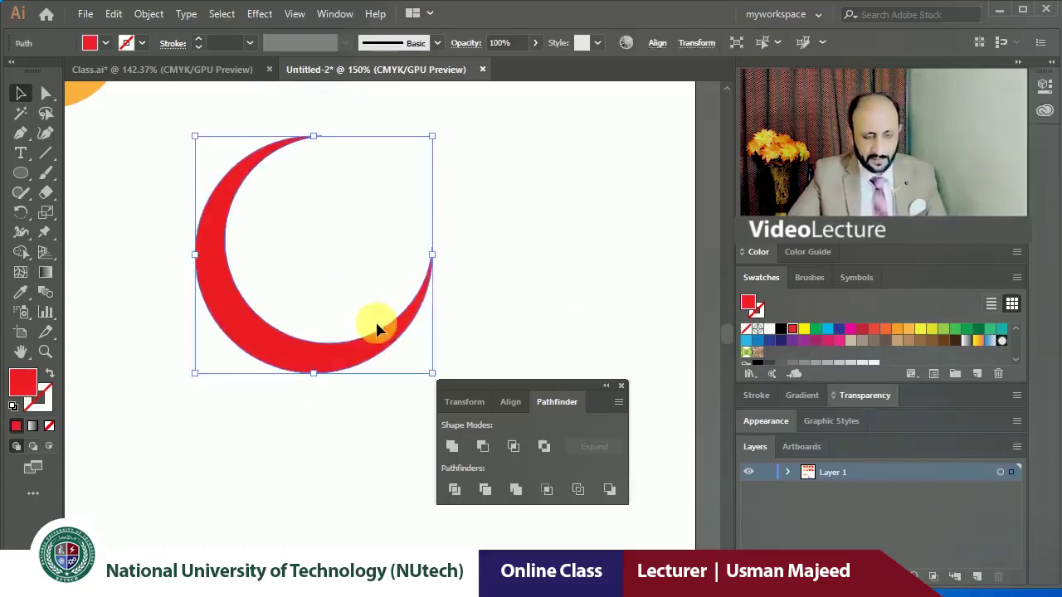
key(Delete)
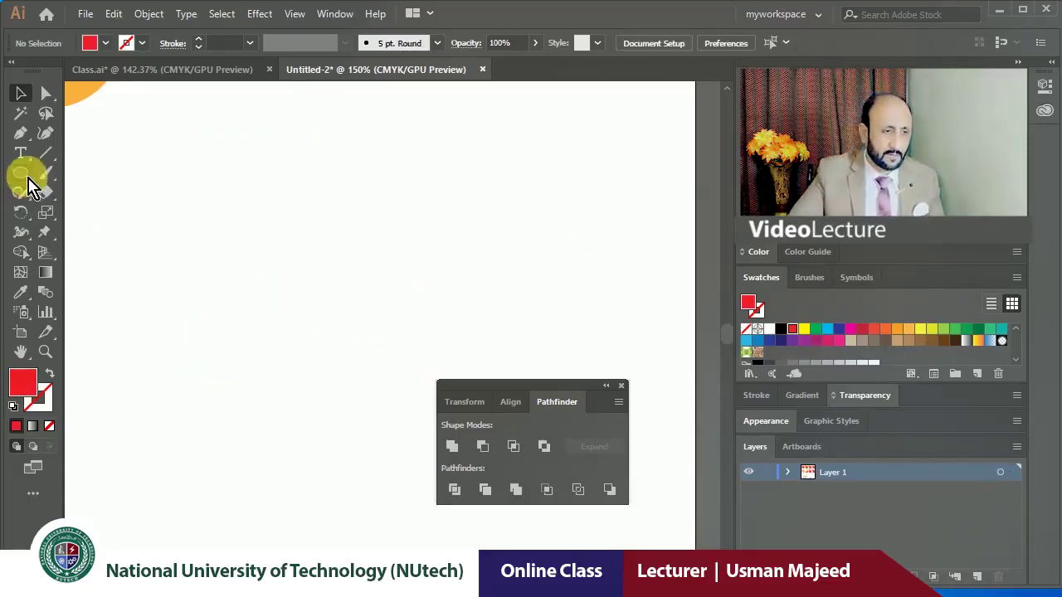
Create an 8-sided red polygon, then enlarge and position it.
click(24, 174)
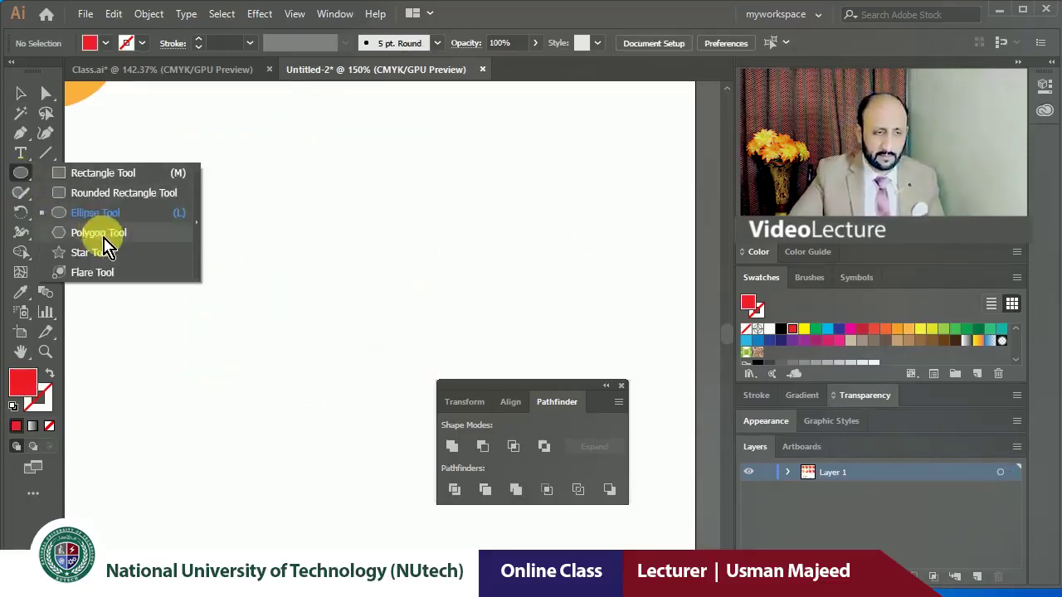
click(103, 233)
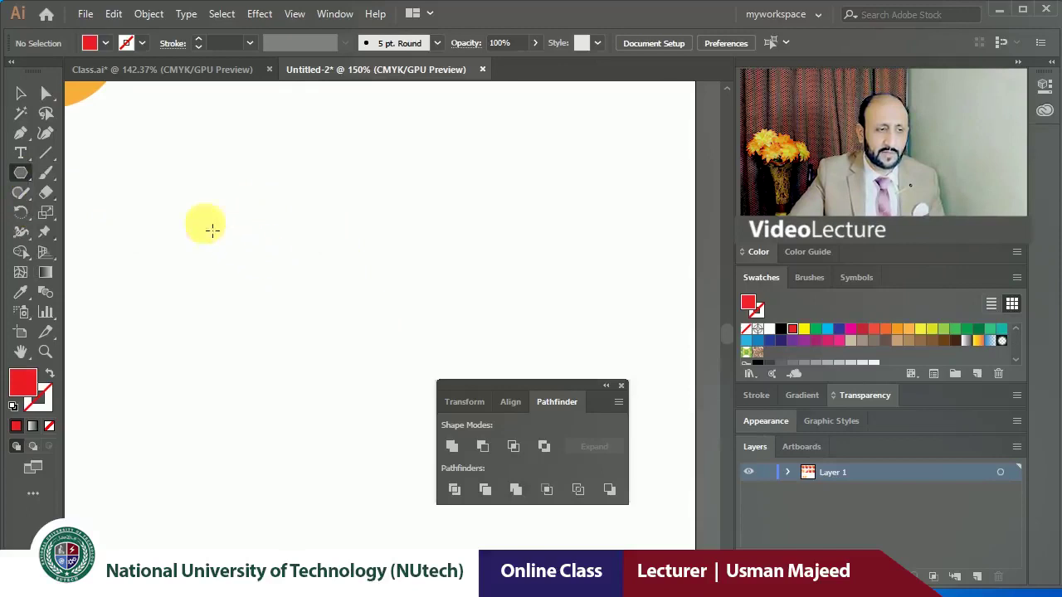
click(235, 234)
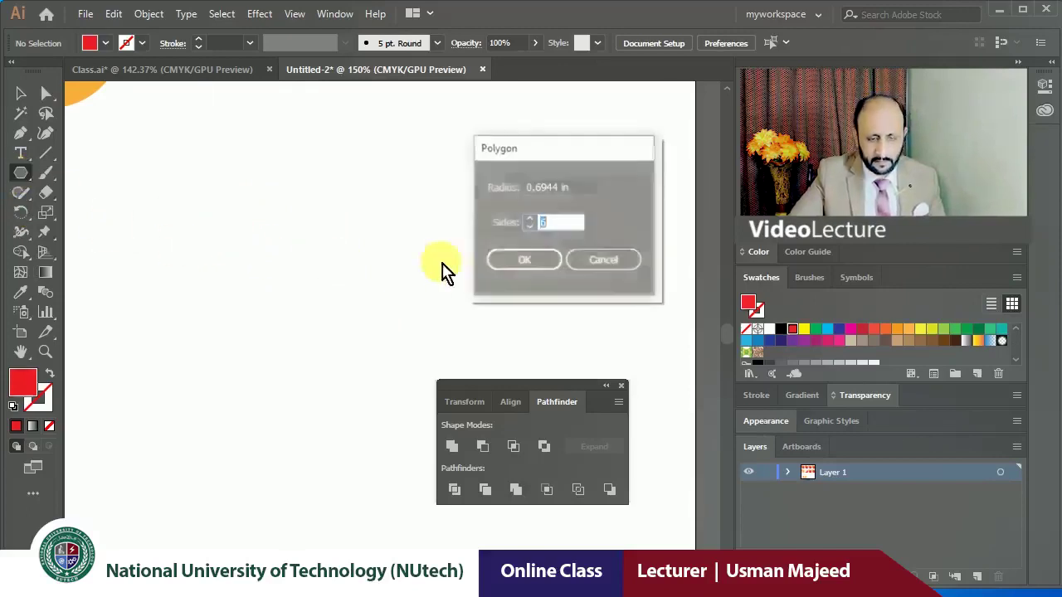
text(8)
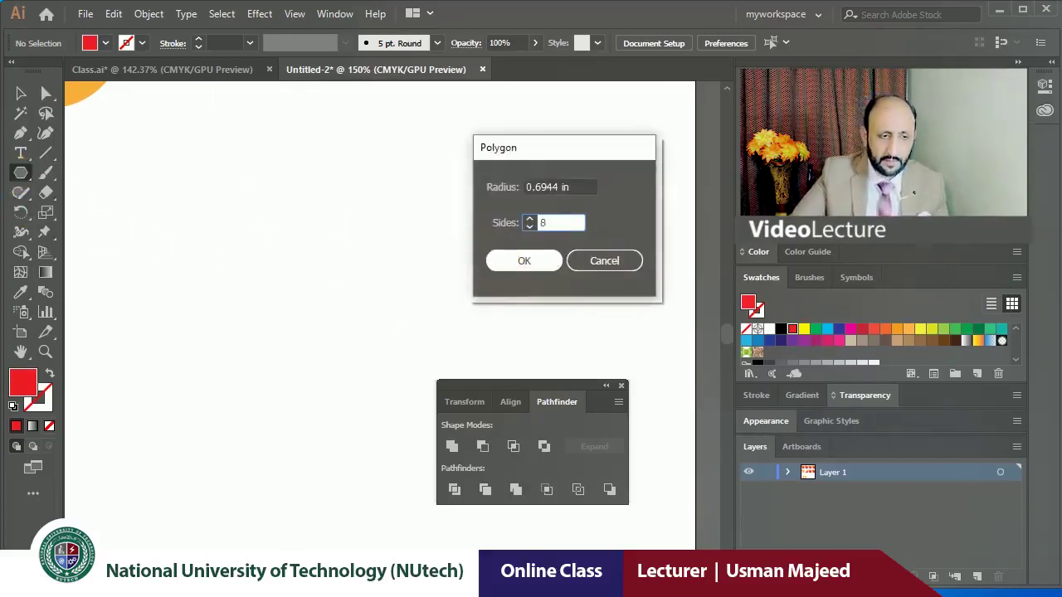
click(518, 261)
click(20, 93)
drag(275, 247, 317, 292)
drag(353, 359, 462, 467)
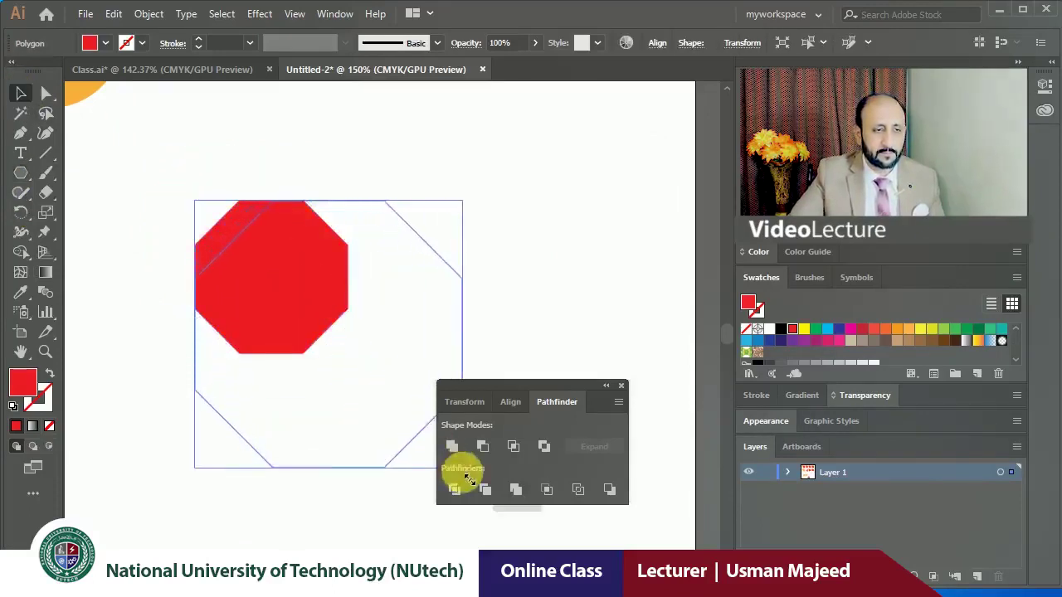
drag(322, 362, 275, 320)
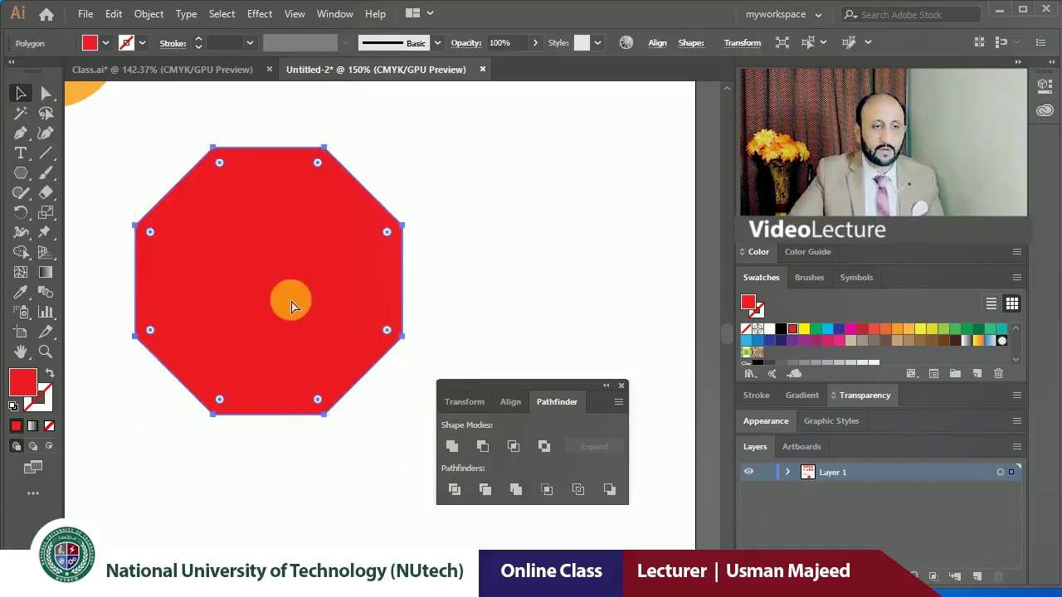
Cut a smaller 1.47 in yellow octagon out of the red octagon with Minus Front.
click(292, 306)
drag(405, 154, 358, 208)
click(804, 329)
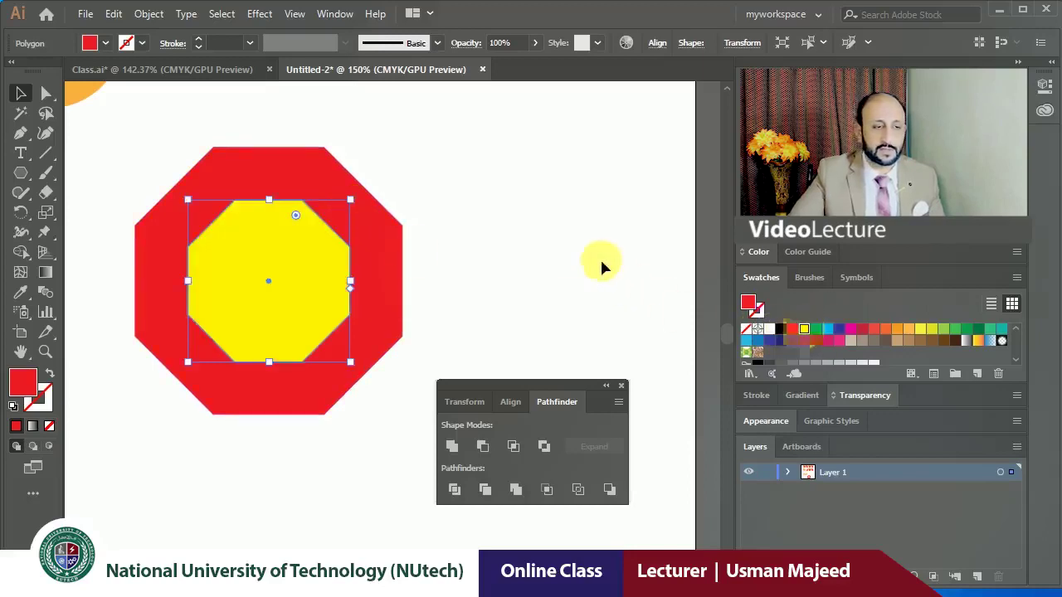
click(463, 255)
click(289, 260)
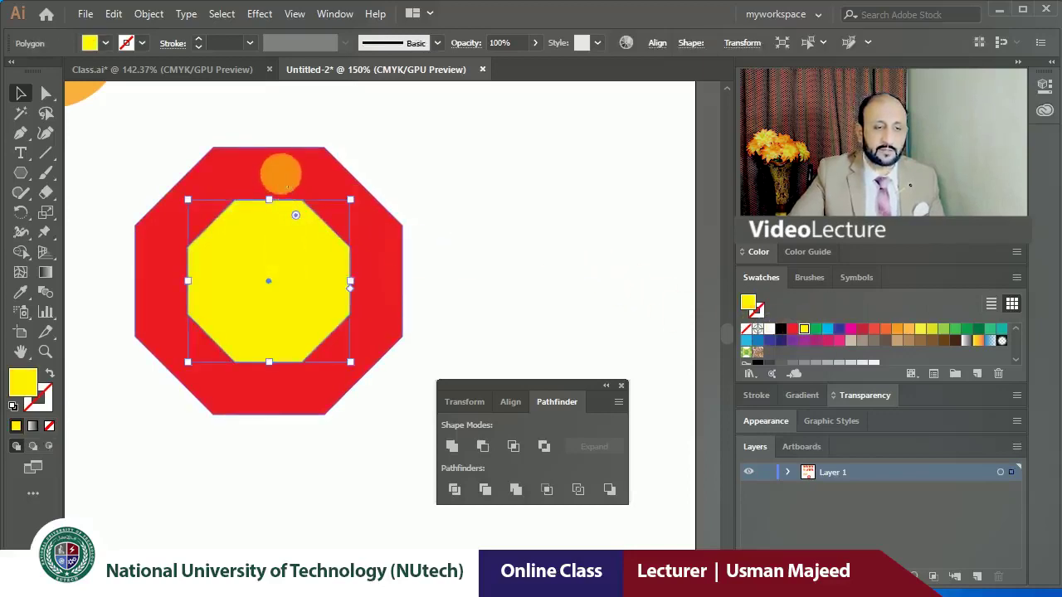
shift+click(282, 174)
click(482, 448)
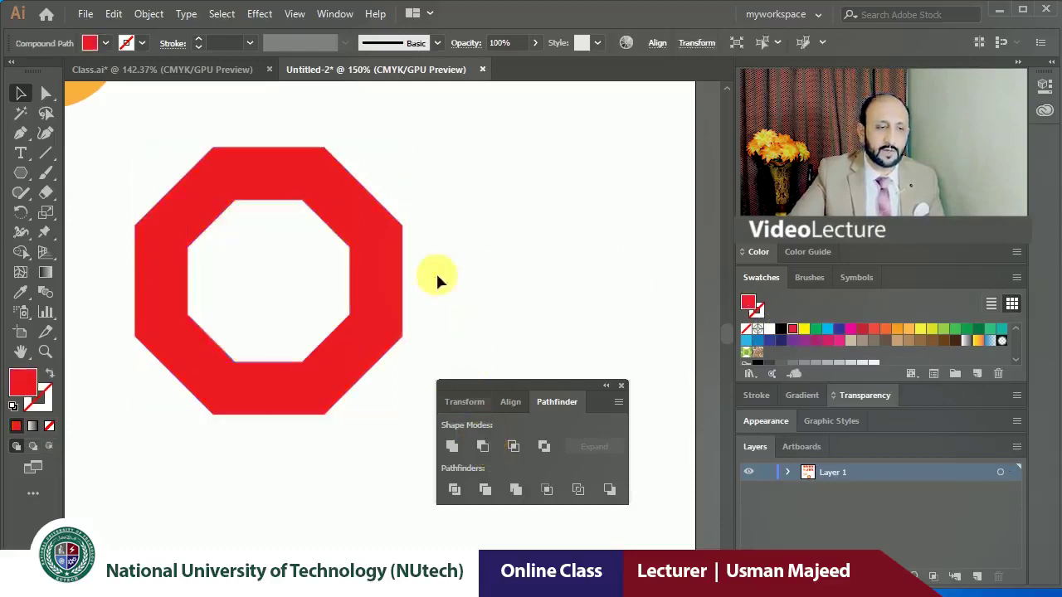
click(274, 313)
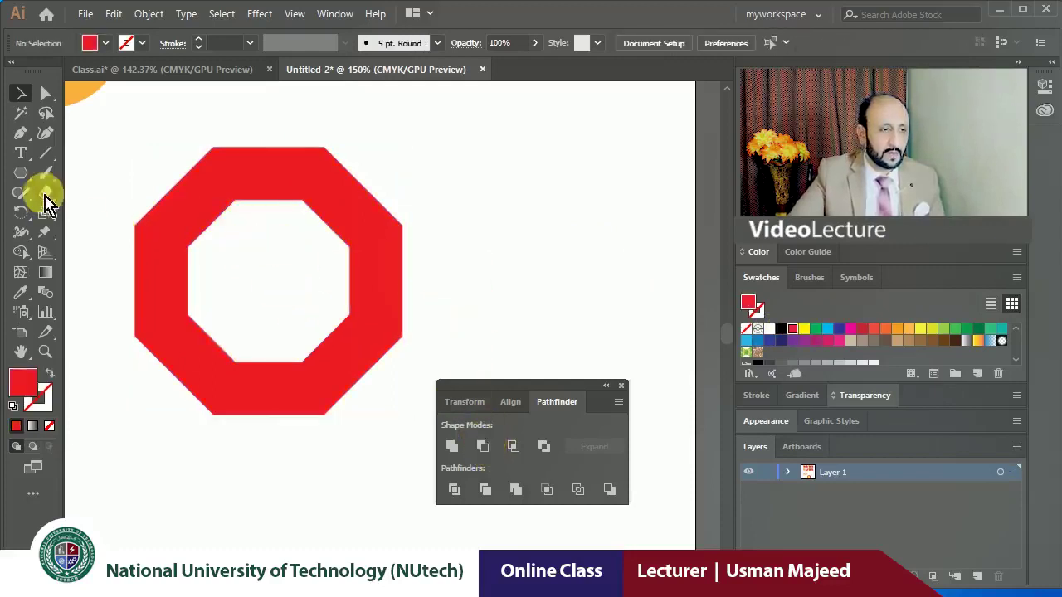
click(22, 174)
Draw a tall thin rectangle right of the octagon ring and zoom in on it.
click(83, 172)
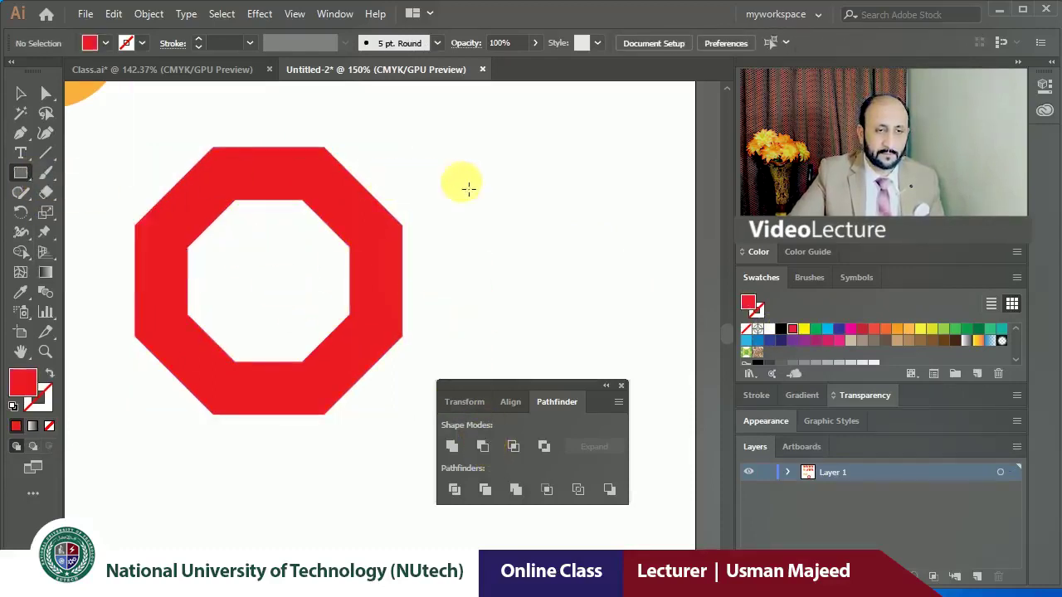
mouse_move(485, 147)
mouse_down()
mouse_move(516, 264)
mouse_move(507, 260)
mouse_up()
key(z)
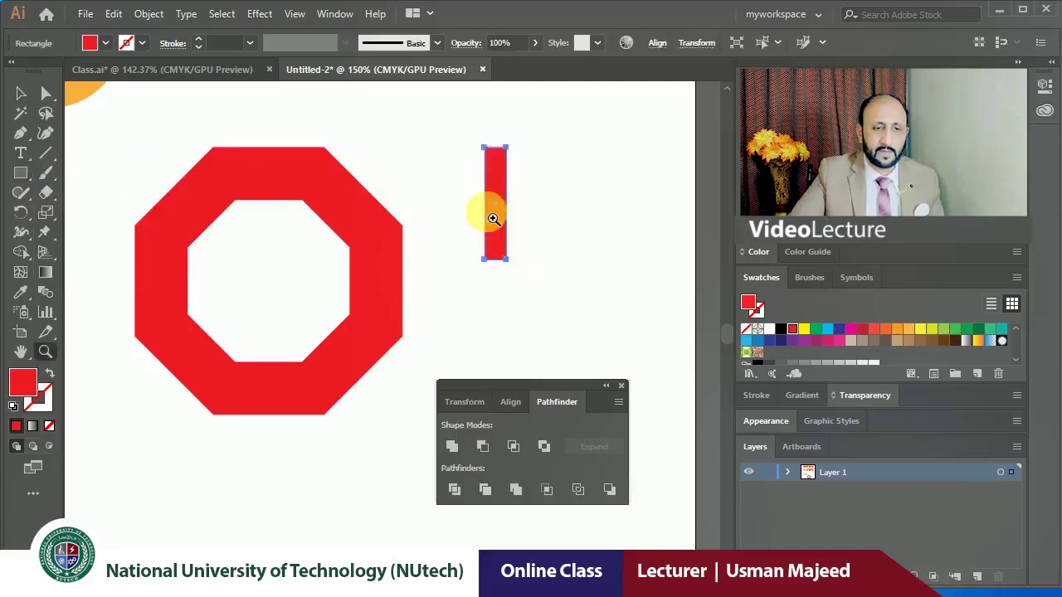
drag(493, 213, 623, 373)
drag(562, 282, 486, 300)
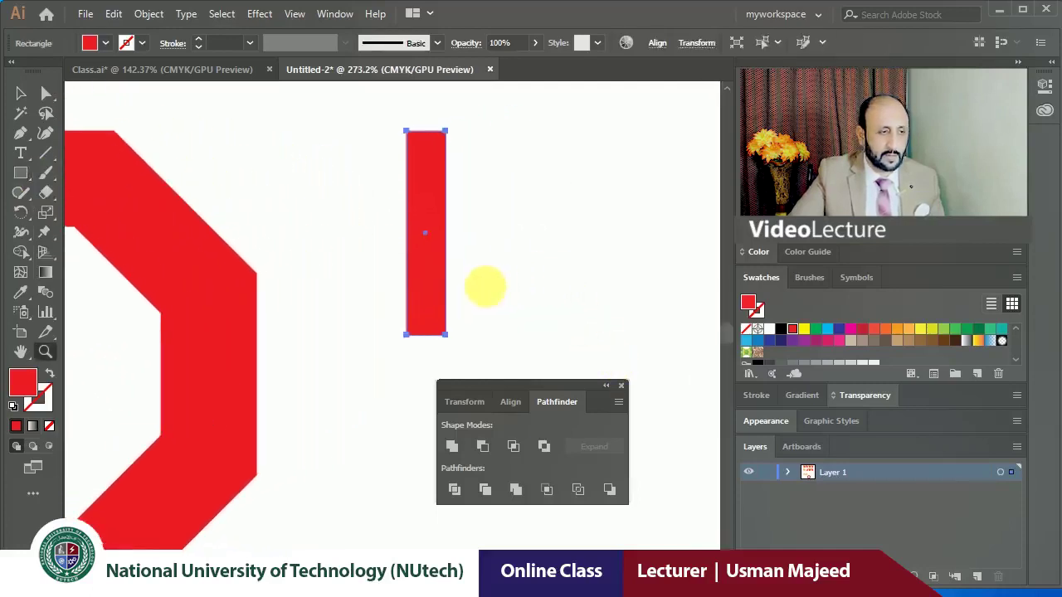
Fill the rectangle orange, then pick the Add Anchor Point tool.
click(21, 93)
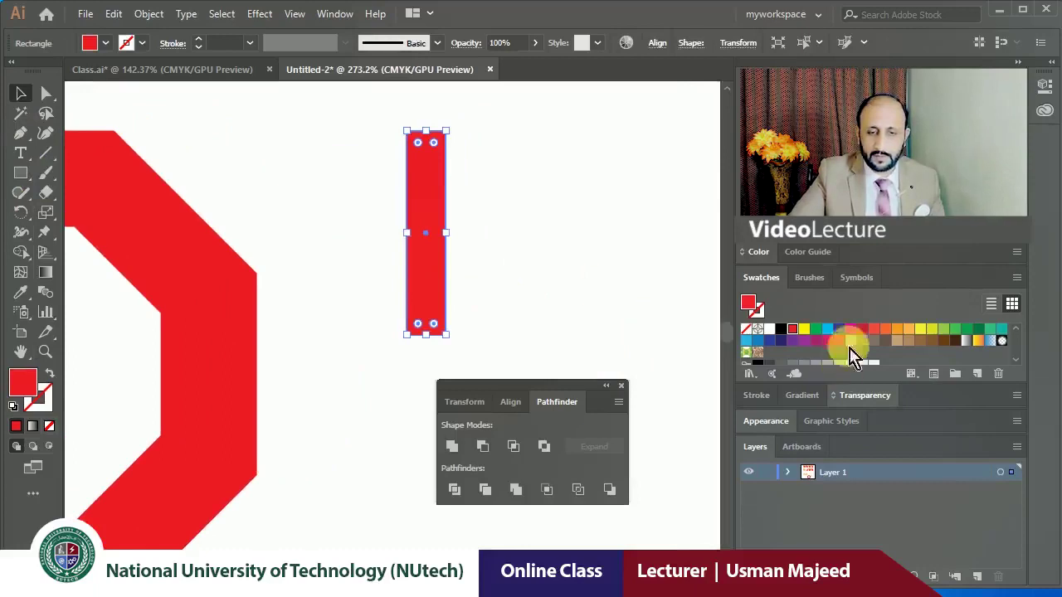
click(909, 329)
click(375, 247)
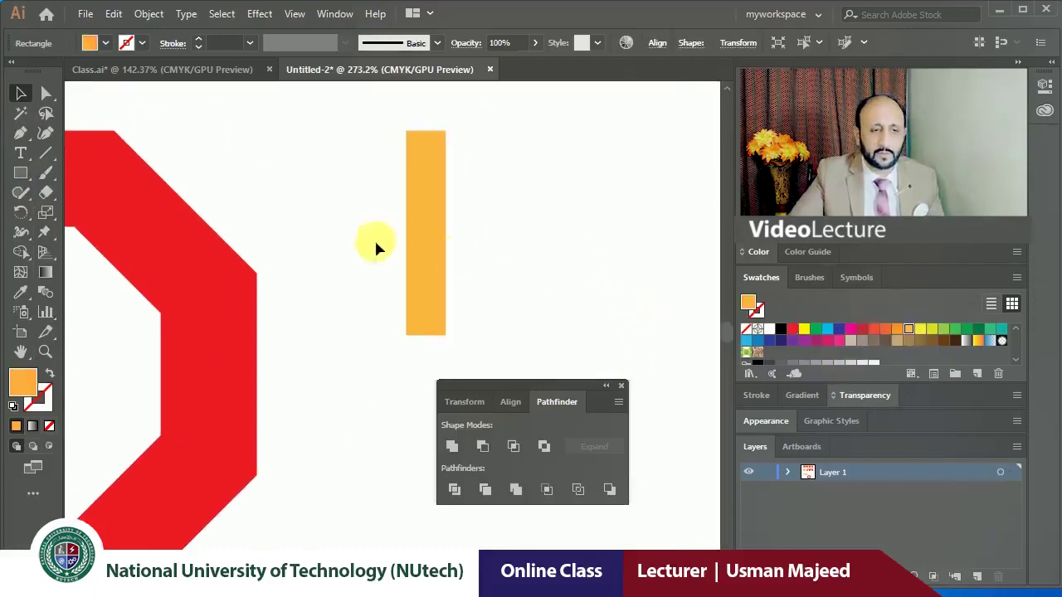
click(416, 209)
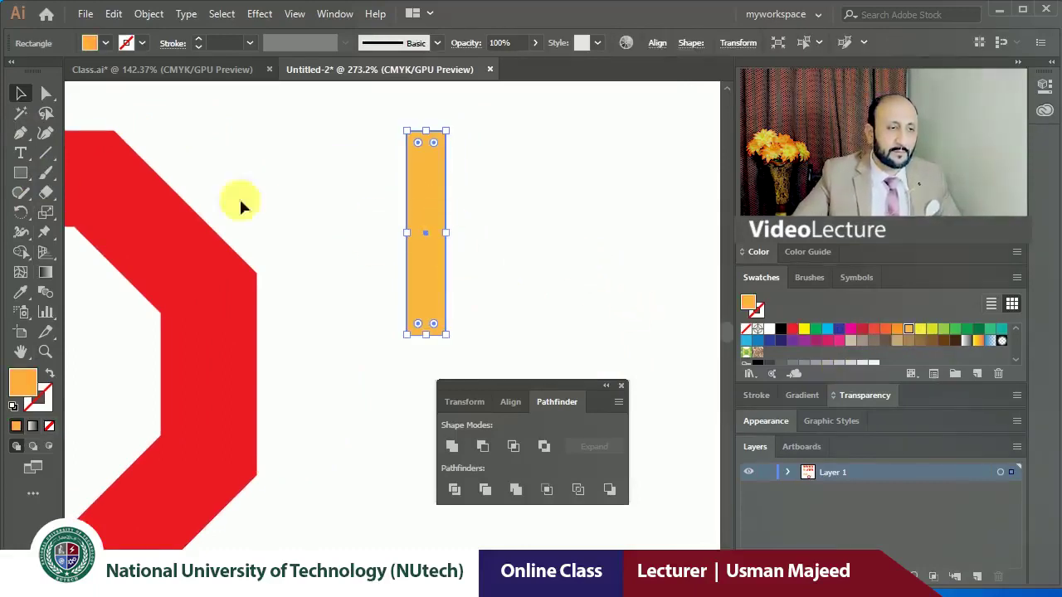
click(22, 134)
drag(34, 150, 129, 163)
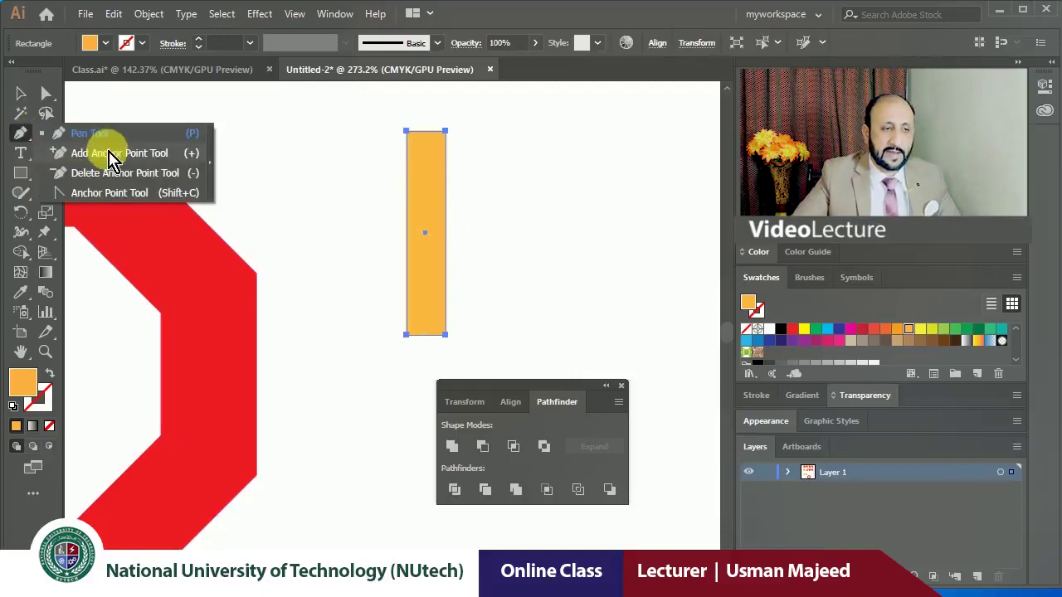
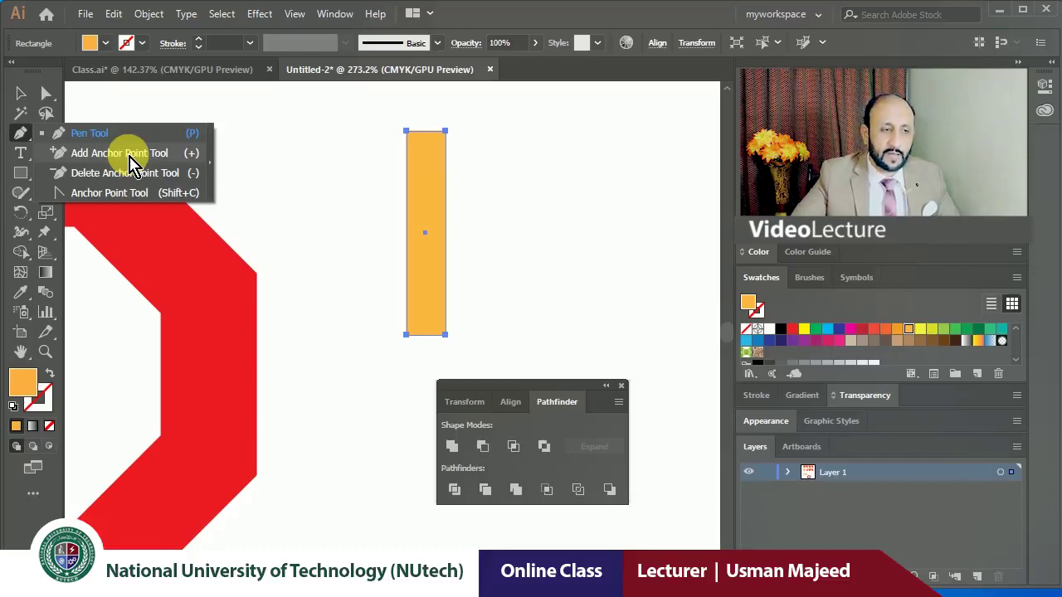
Draw a freeform path beside the orange bar with curved and corner points.
click(83, 132)
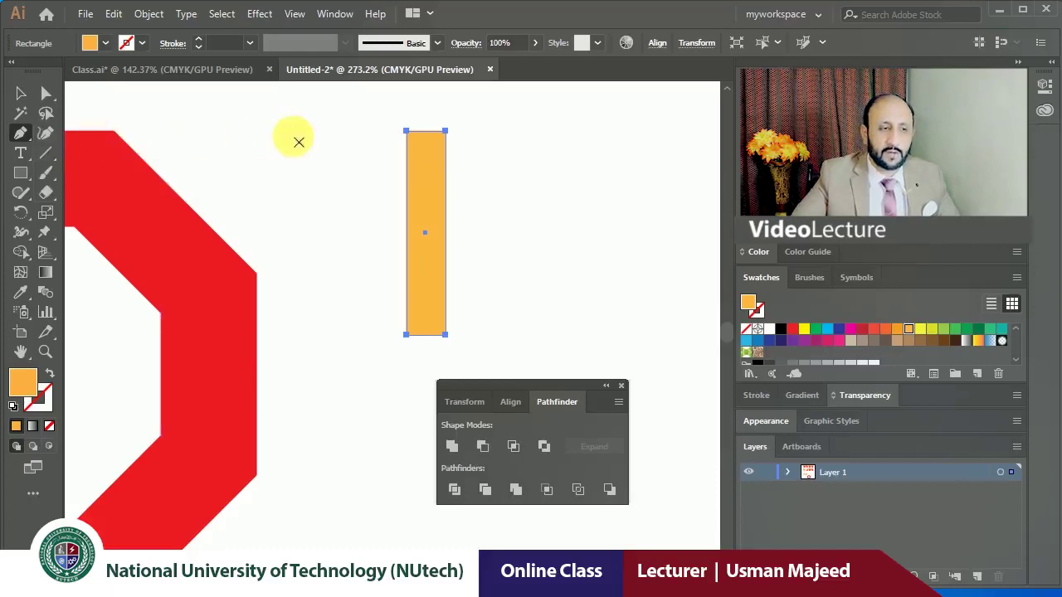
click(253, 136)
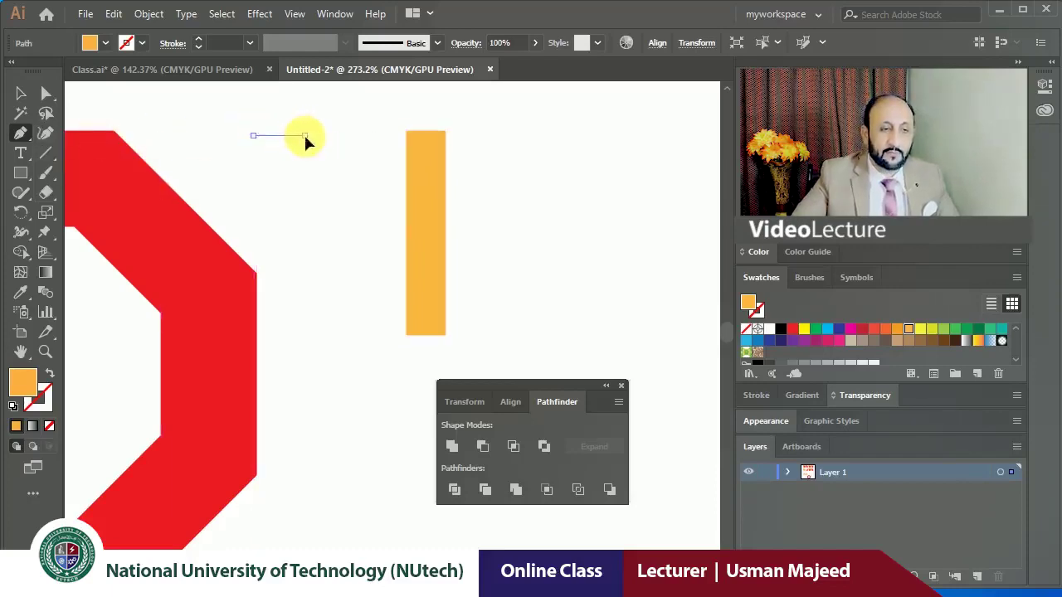
drag(324, 168, 325, 168)
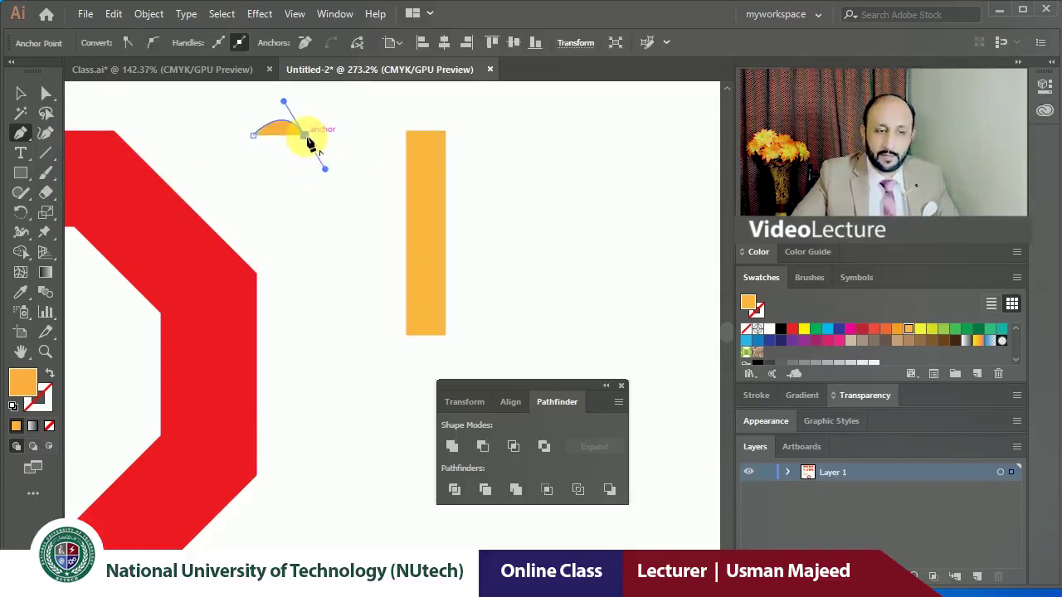
click(309, 142)
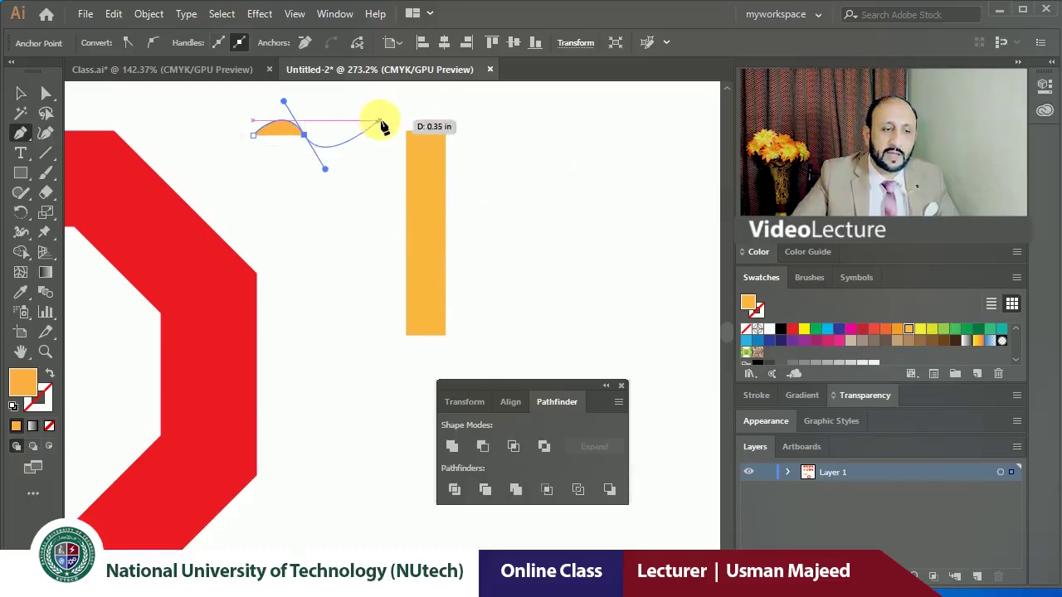
mouse_move(311, 144)
mouse_down()
mouse_move(338, 162)
mouse_move(311, 143)
mouse_up()
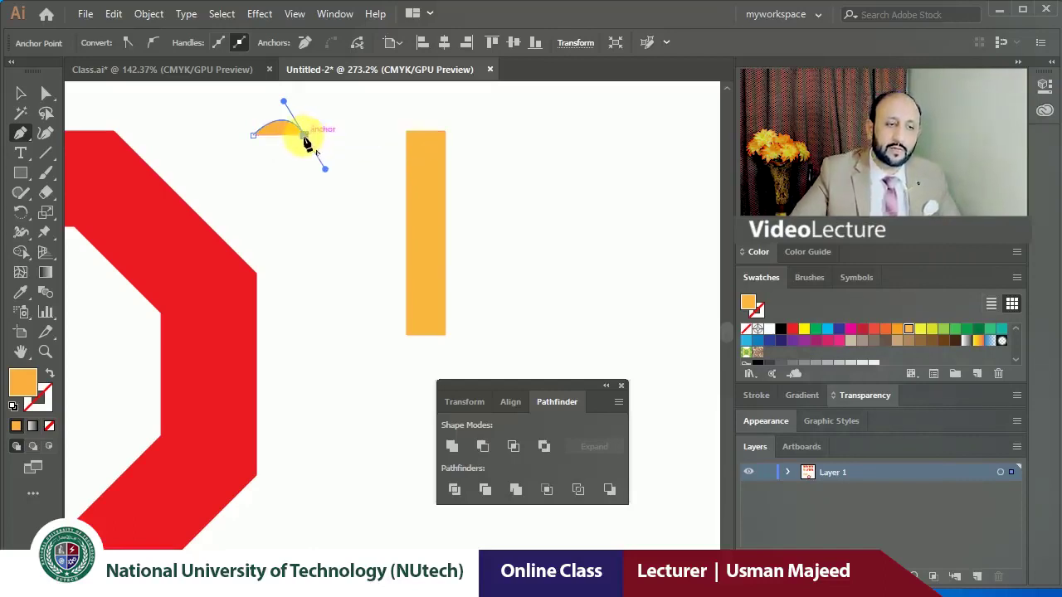
click(305, 135)
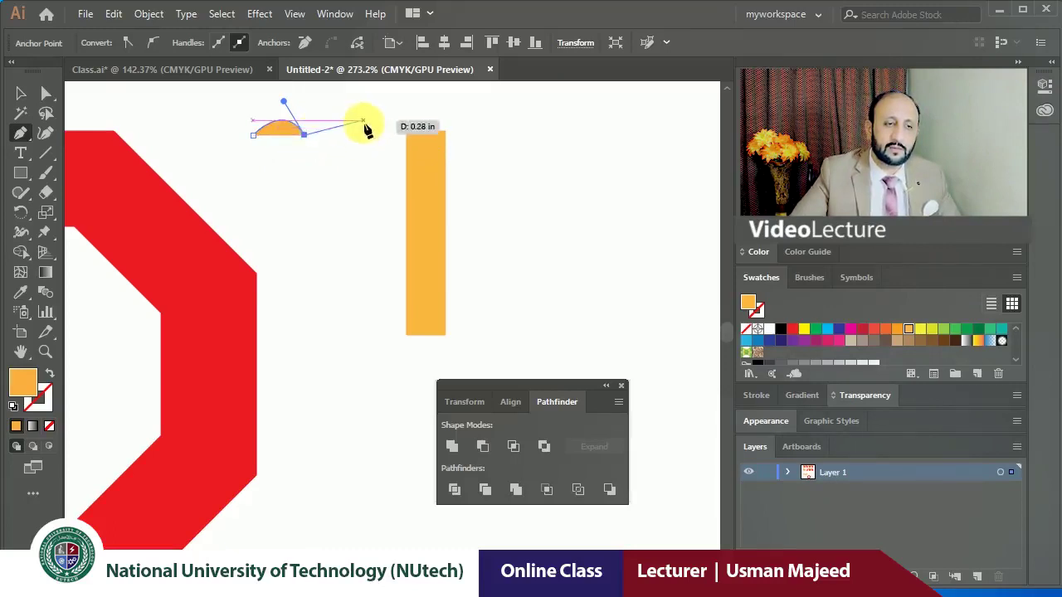
click(364, 111)
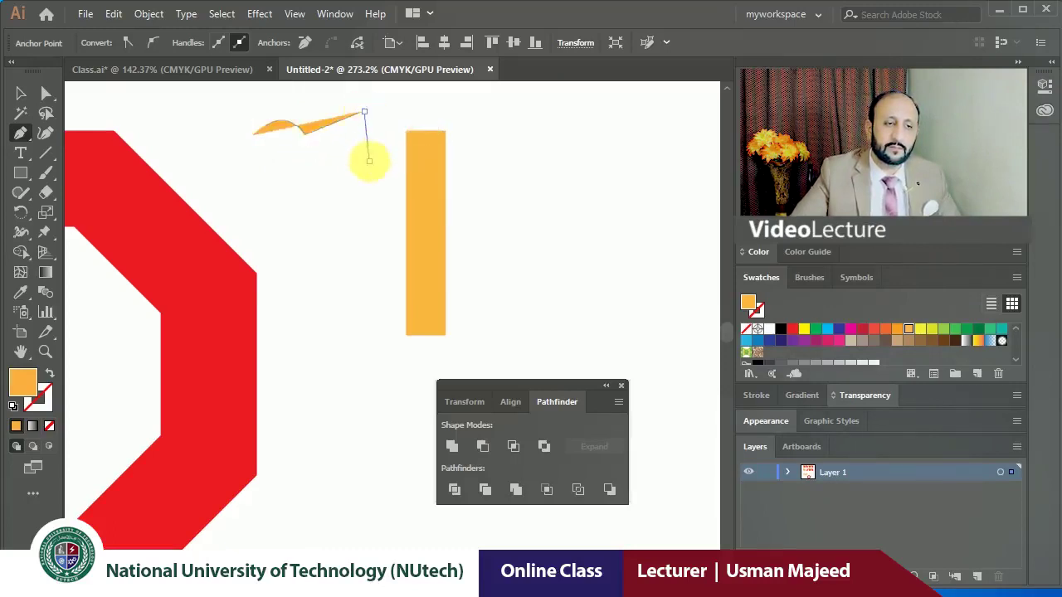
click(368, 160)
click(347, 242)
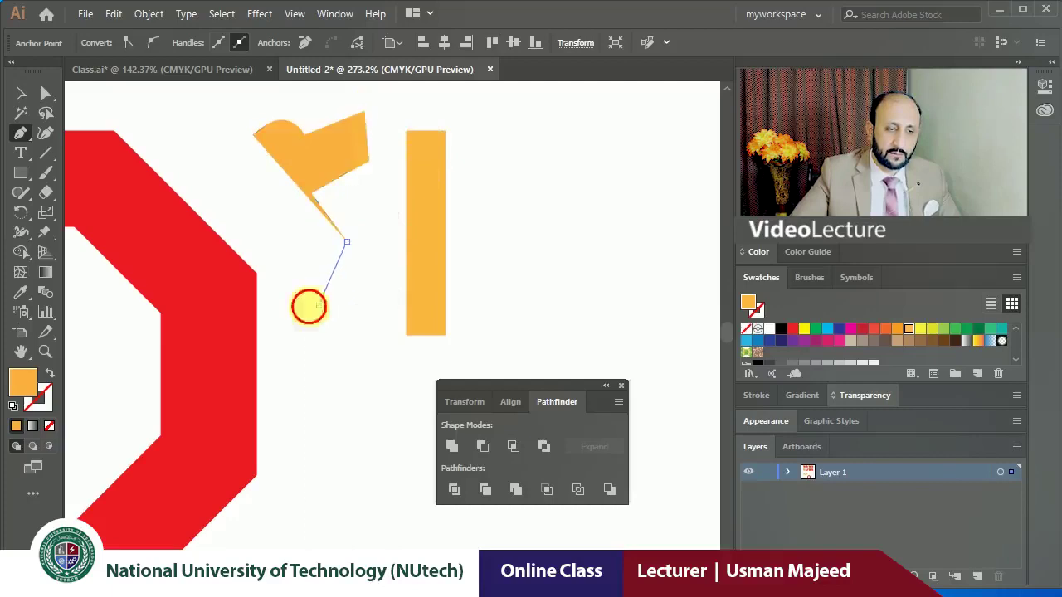
Finish the freeform shape along its bottom and top, then delete it.
mouse_move(319, 306)
mouse_down()
mouse_move(264, 297)
mouse_move(274, 240)
mouse_up()
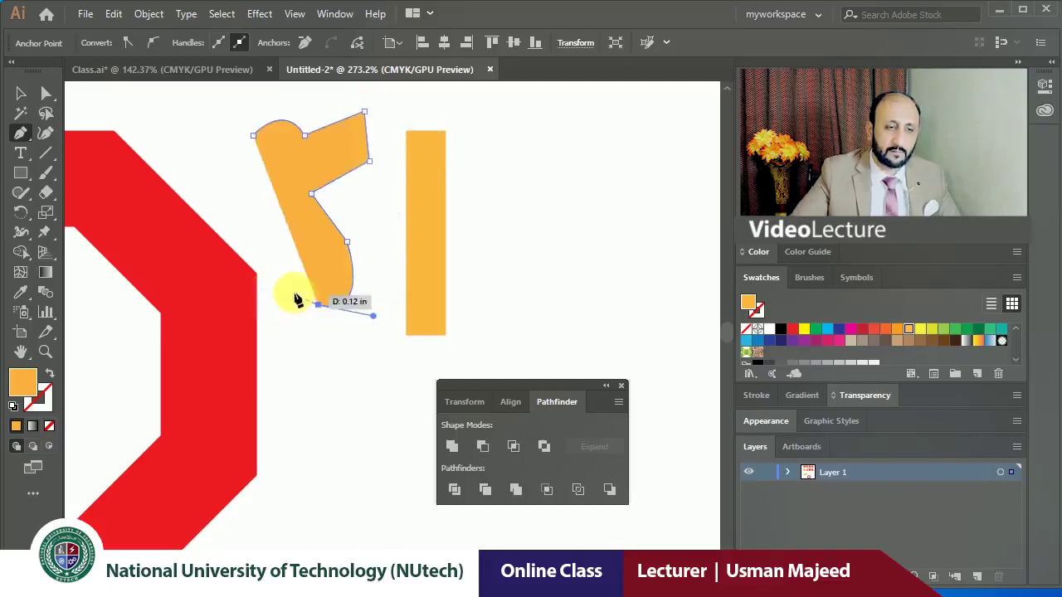
click(205, 187)
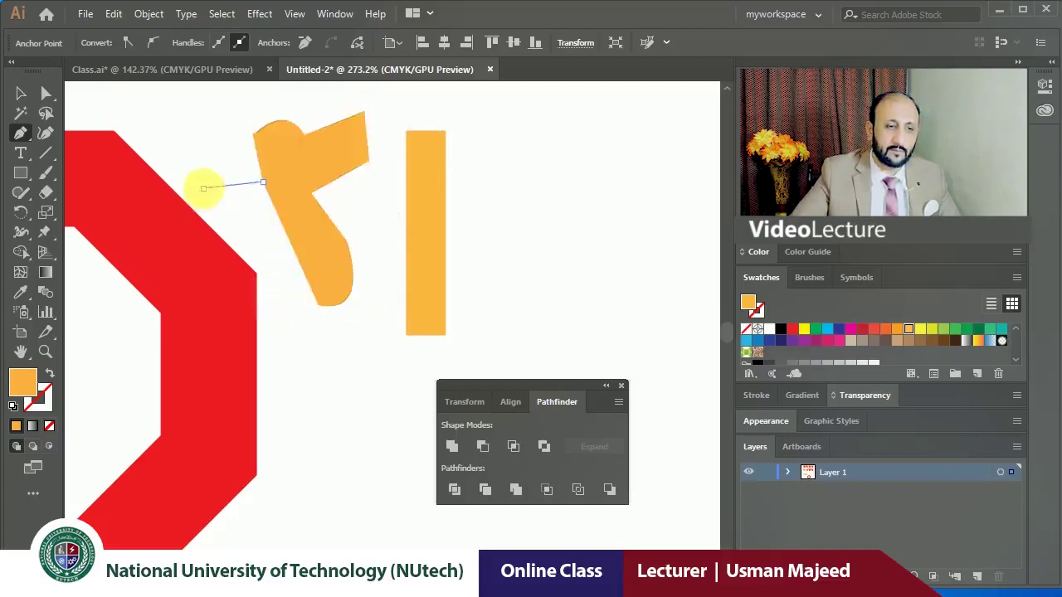
ctrl+click(191, 143)
click(191, 143)
drag(244, 98, 255, 141)
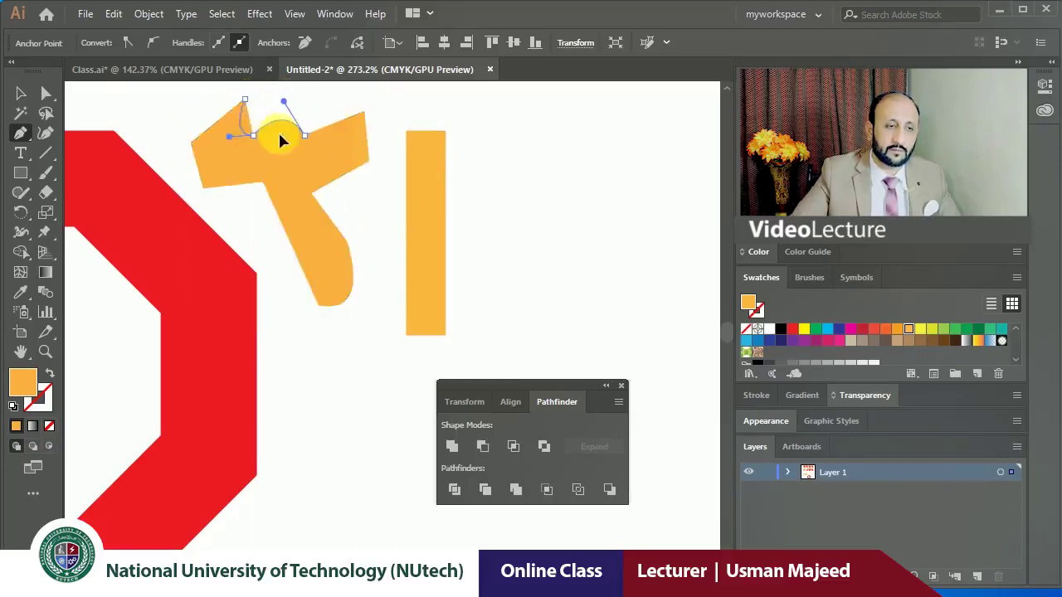
drag(280, 141, 297, 128)
click(21, 93)
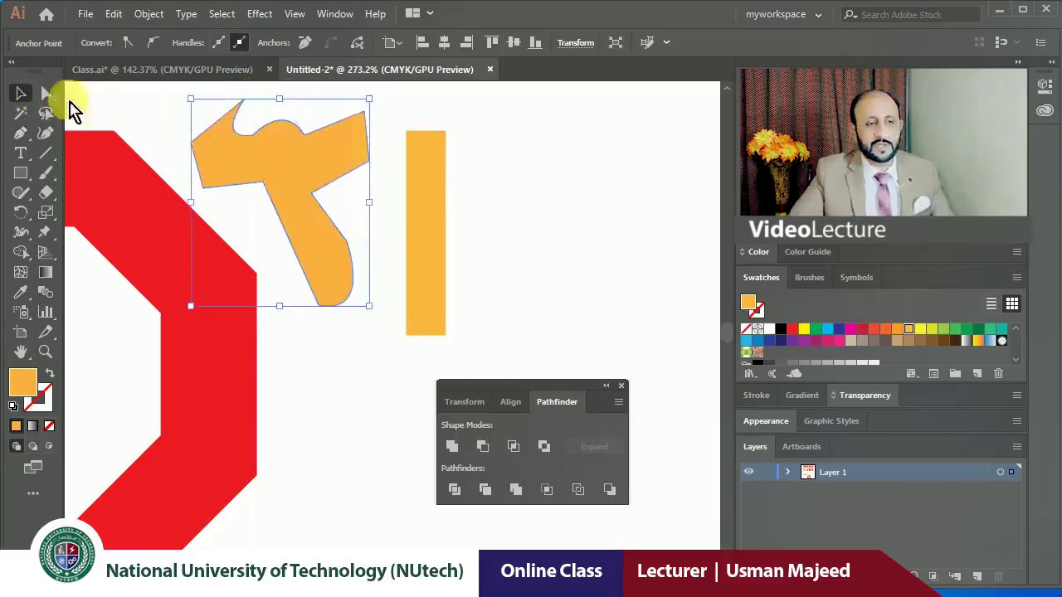
click(236, 158)
key(Delete)
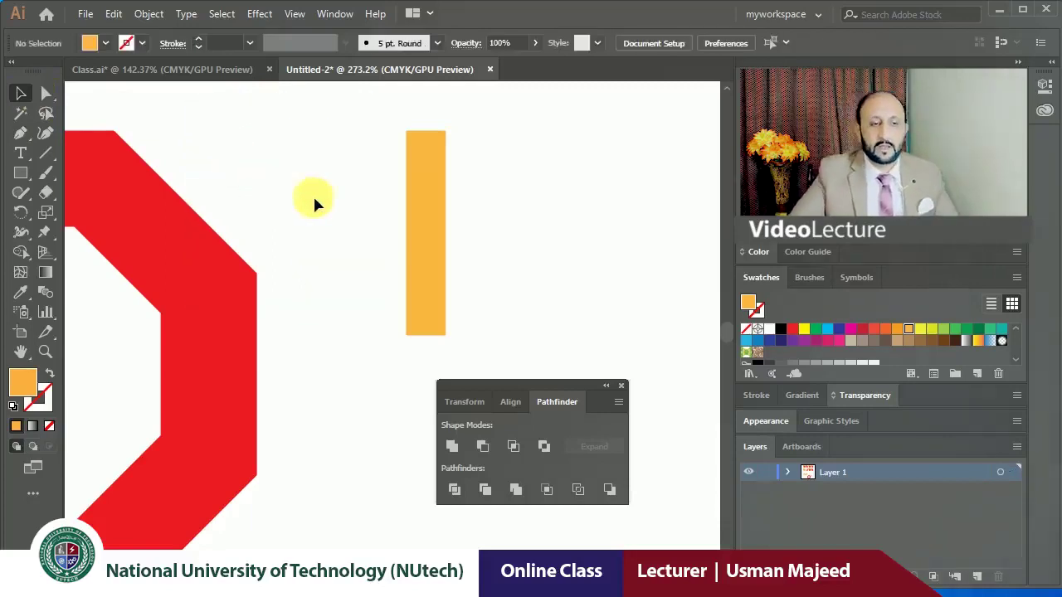
Add anchor points midway down both long sides of the orange bar.
click(419, 220)
click(25, 134)
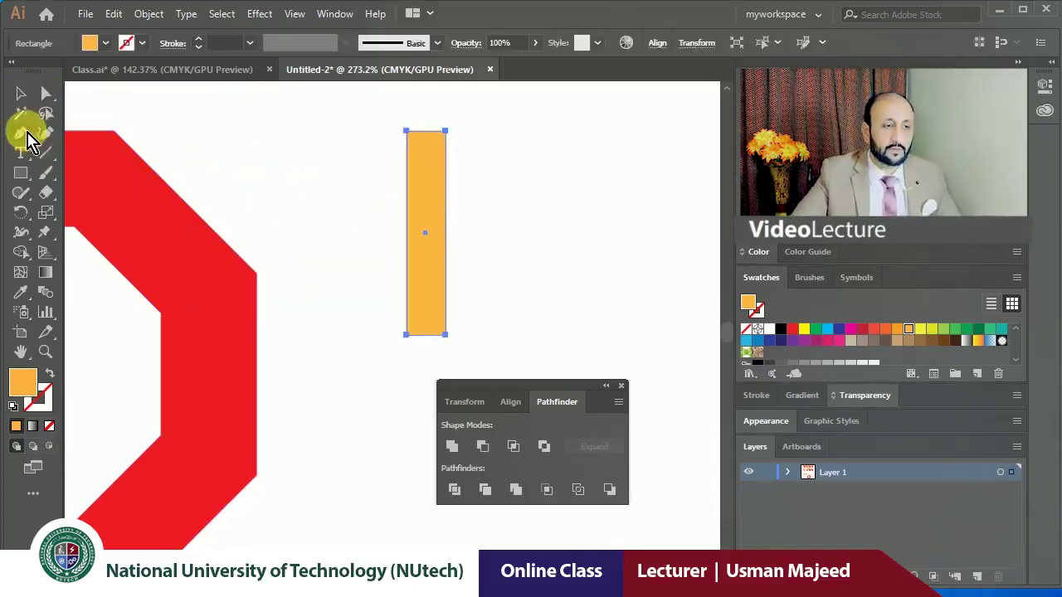
drag(28, 139, 112, 168)
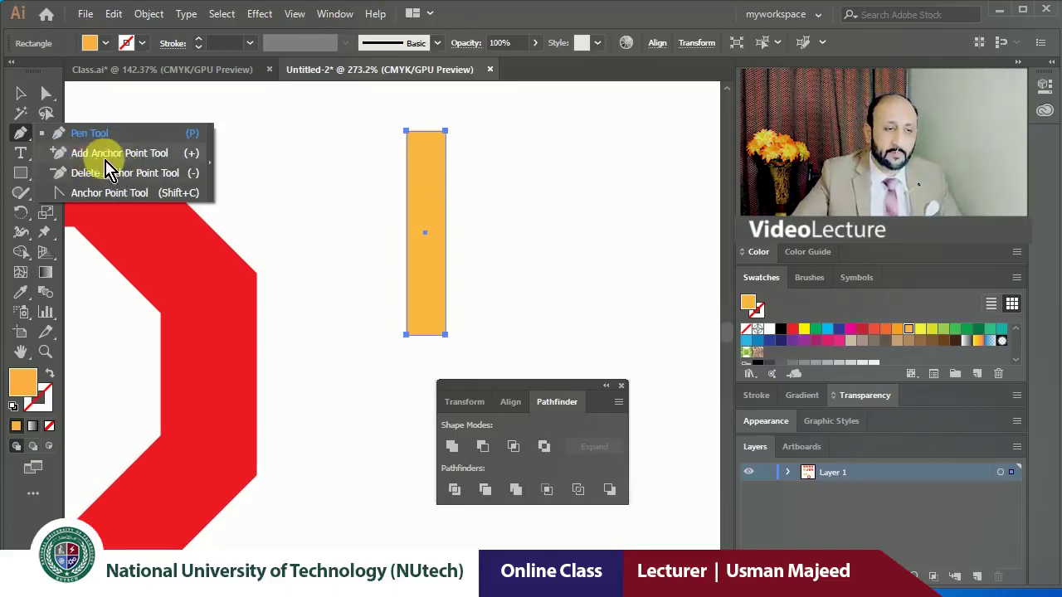
click(106, 154)
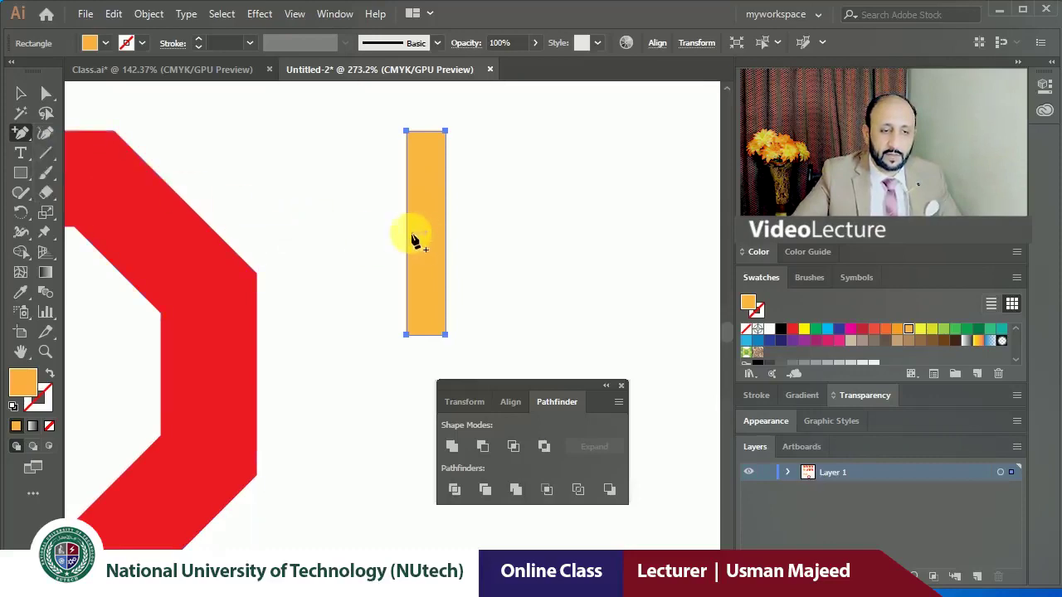
click(407, 233)
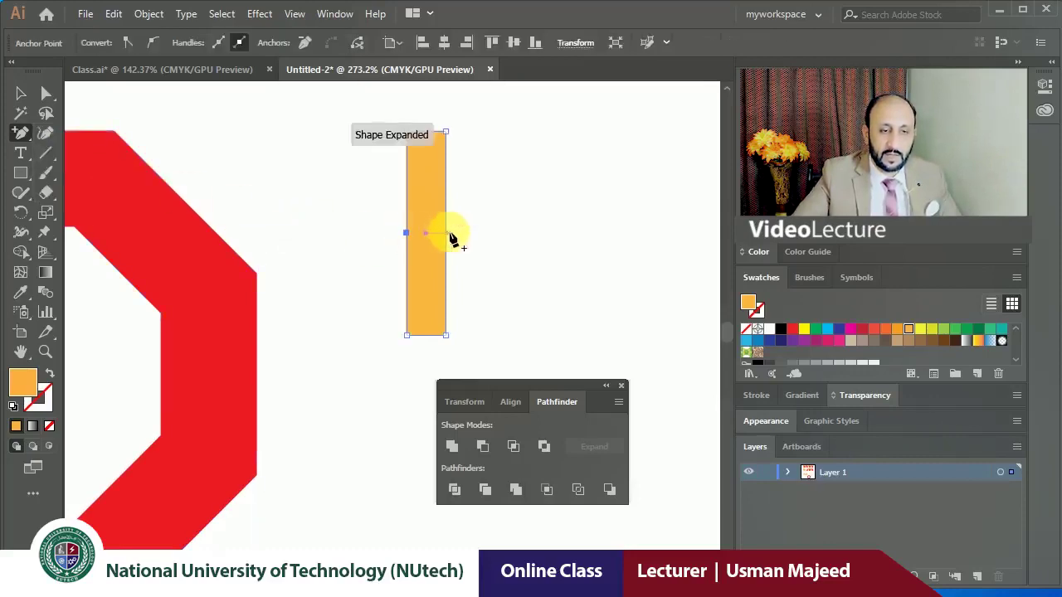
click(446, 234)
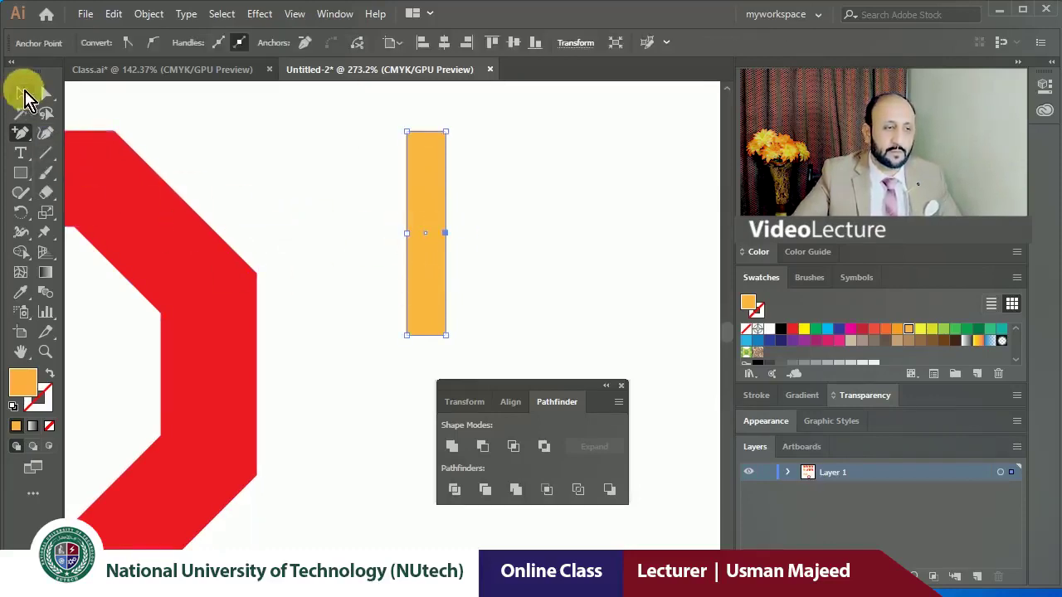
Select both middle anchors with Direct Selection and pull them right into a chevron.
click(23, 94)
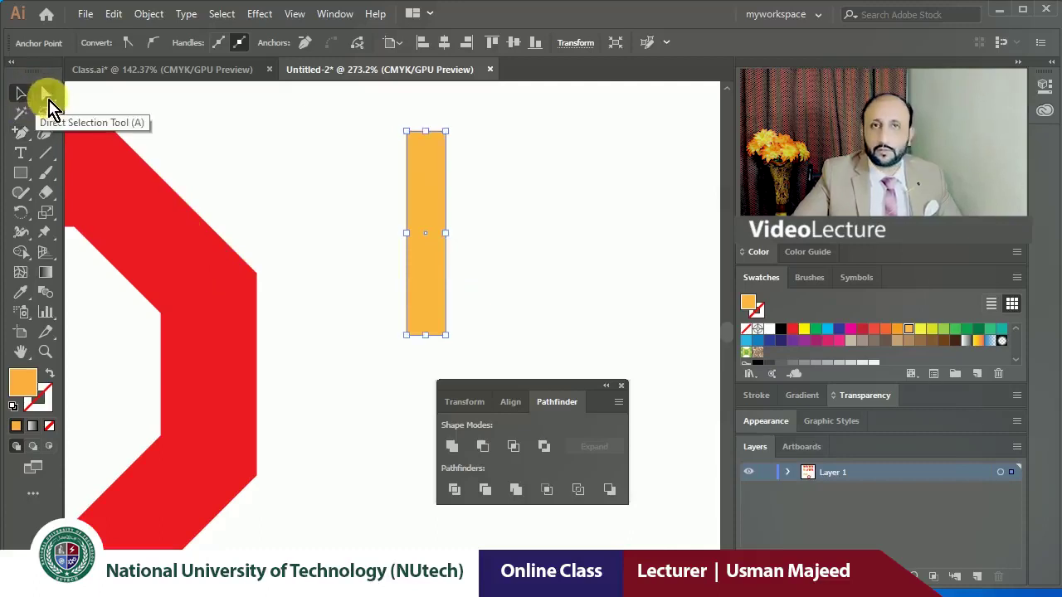
click(47, 96)
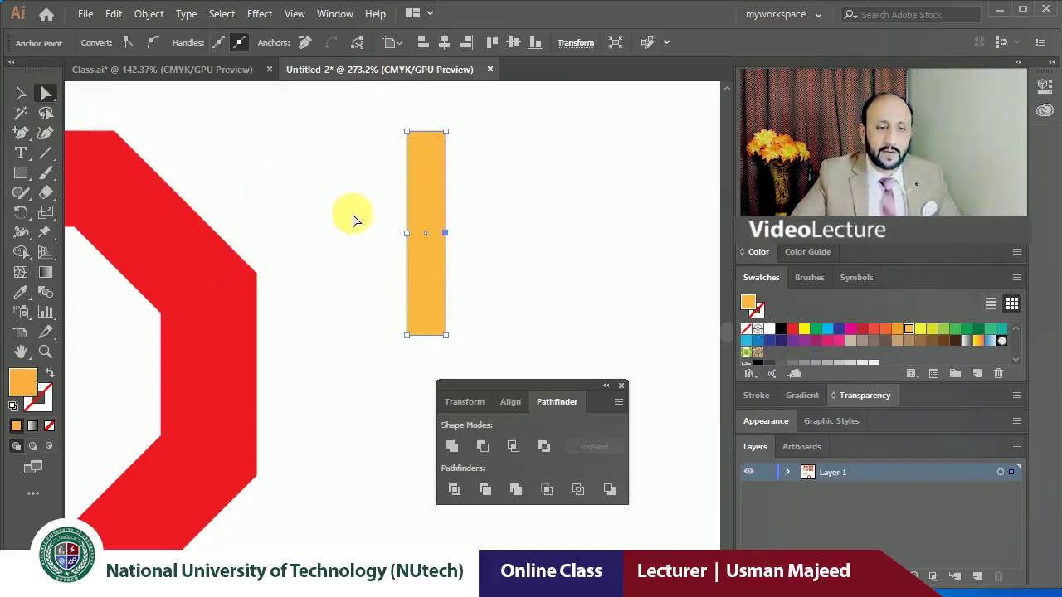
mouse_move(352, 216)
mouse_down()
mouse_move(478, 243)
mouse_move(427, 238)
mouse_move(512, 234)
mouse_up()
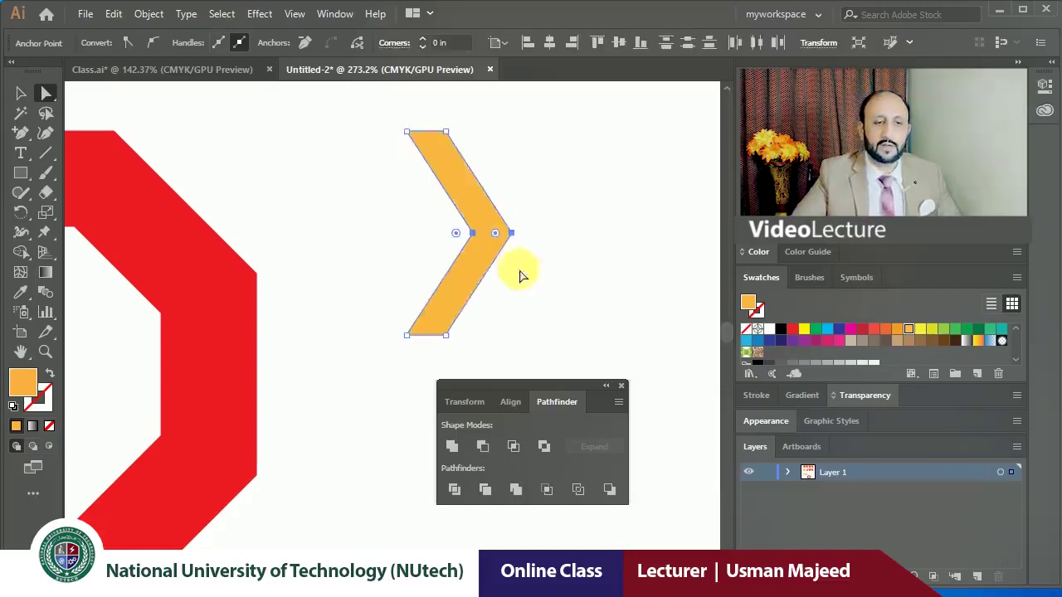
click(531, 279)
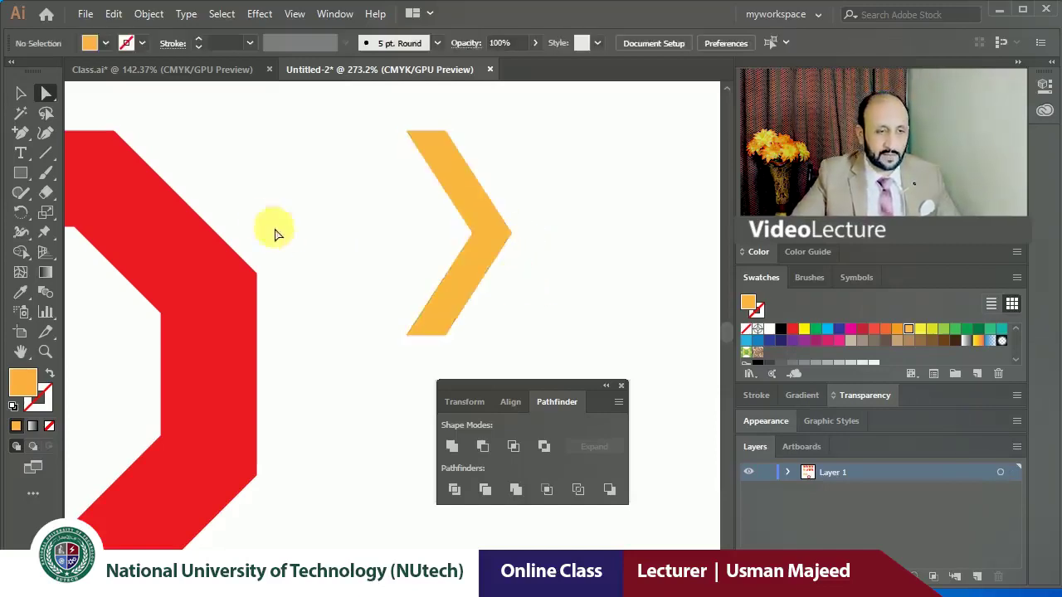
Place the chevron on the octagon's top edge and copy it to the bottom edge.
scroll(332, 228, left, 3)
scroll(124, 171, down, 2)
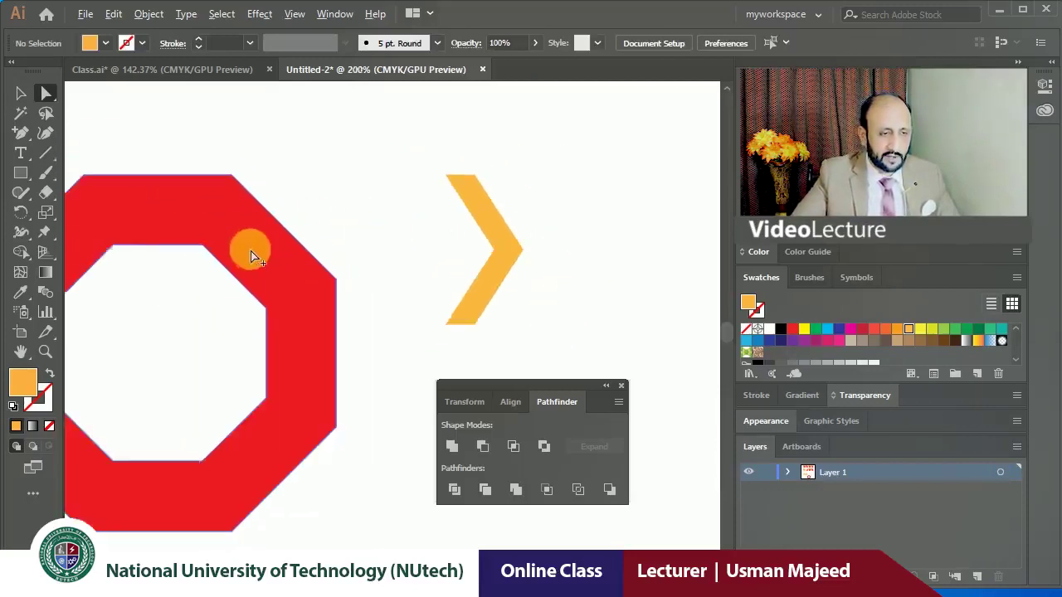
scroll(249, 274, down, 1)
scroll(253, 298, left, 2)
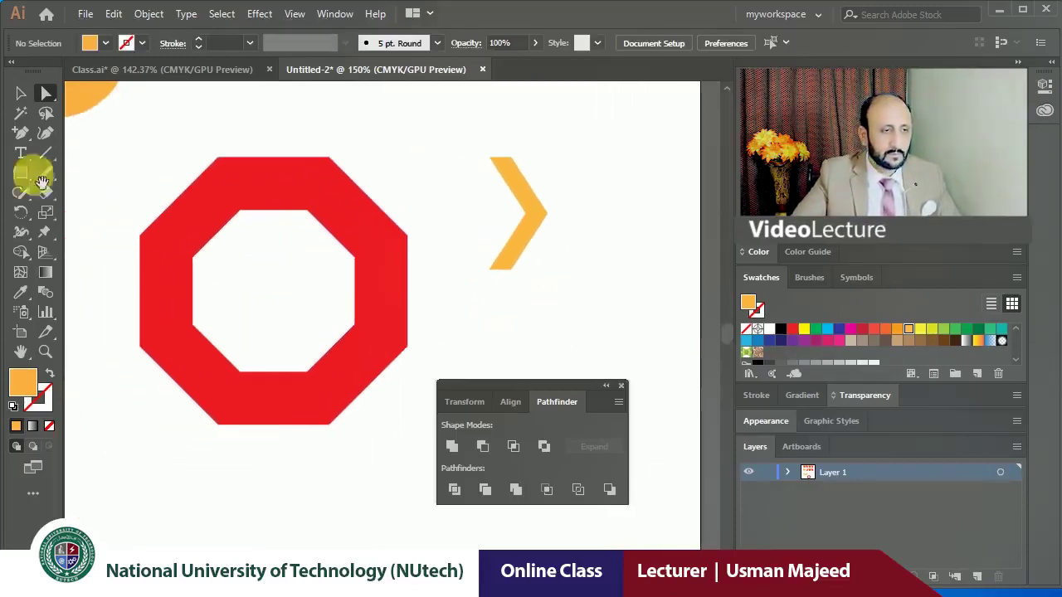
click(21, 94)
drag(515, 193, 274, 163)
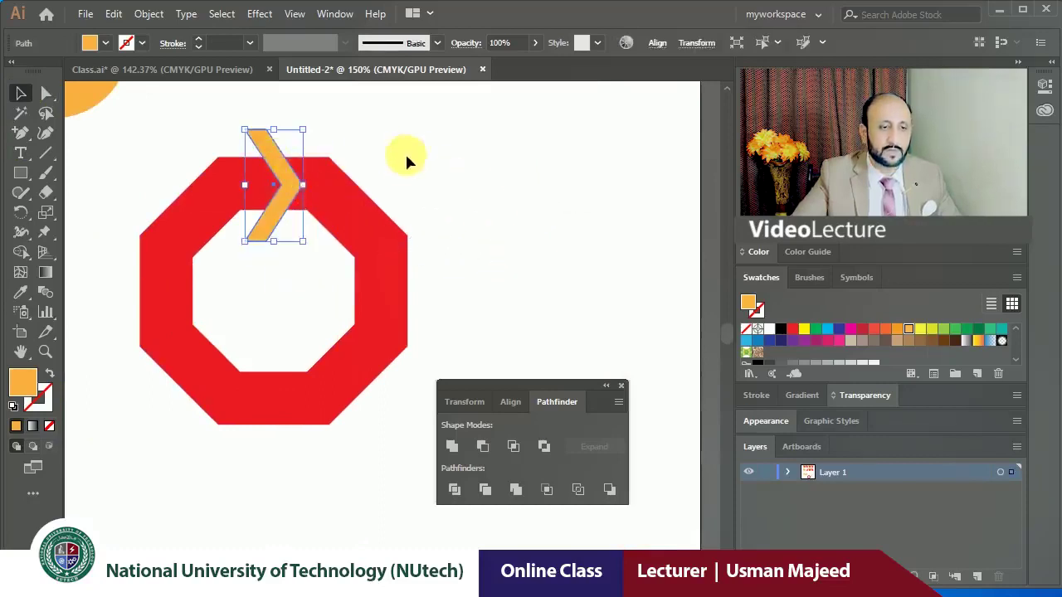
click(405, 158)
drag(290, 203, 281, 412)
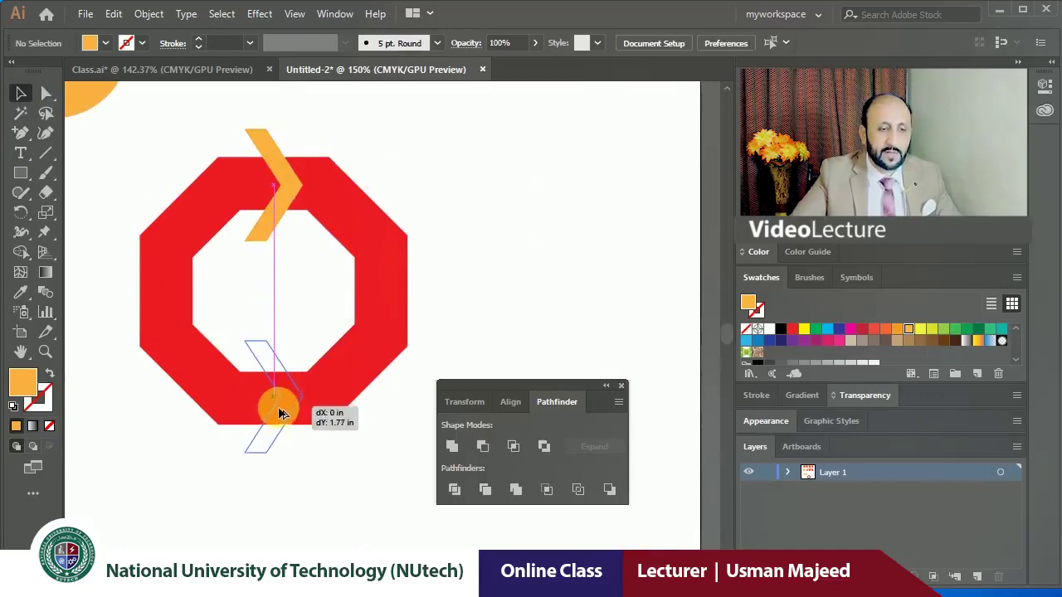
drag(279, 413, 279, 413)
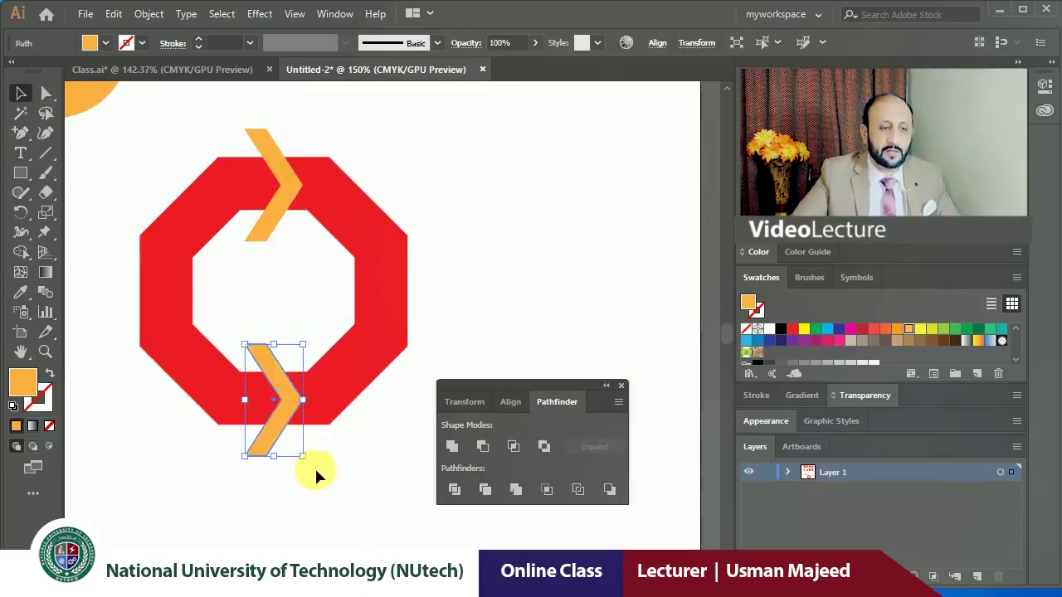
Flip the bottom copy 180° and rotate-copy both chevrons 90° to left and right.
drag(312, 468, 231, 290)
click(282, 290)
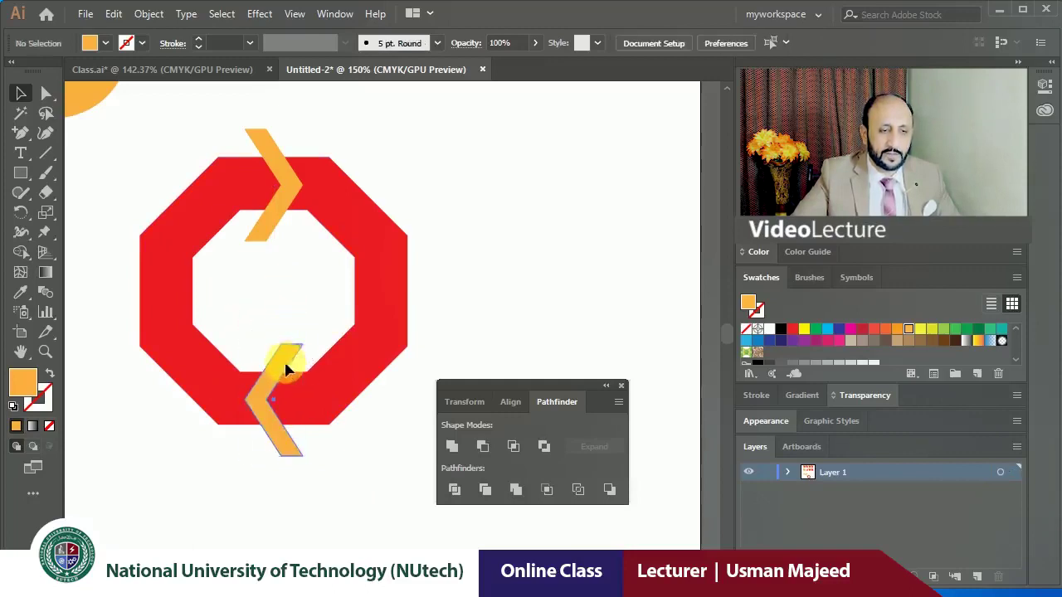
click(285, 369)
key(ctrl+j)
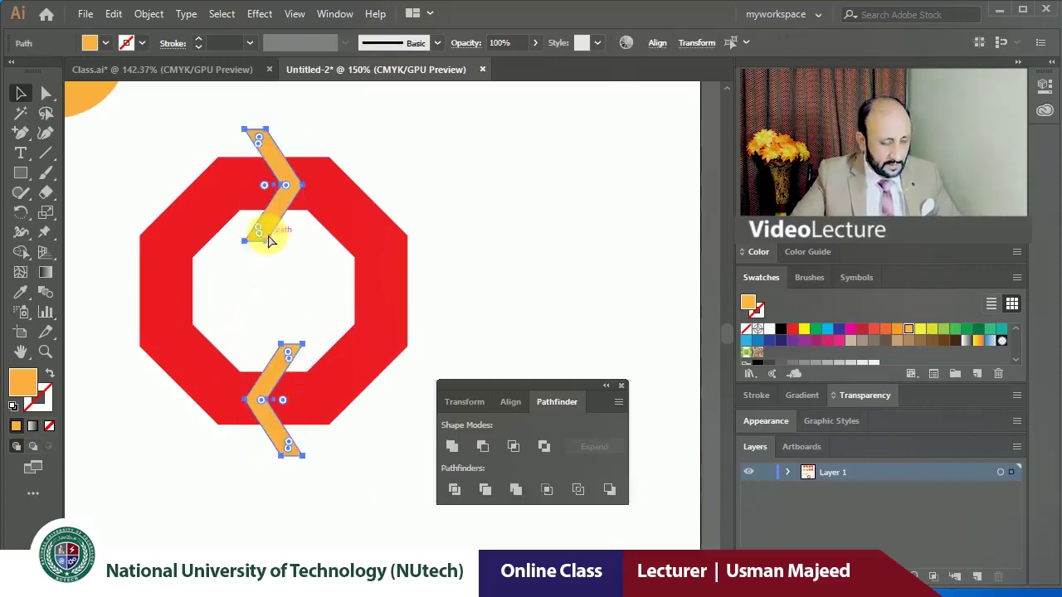
key(ctrl+z)
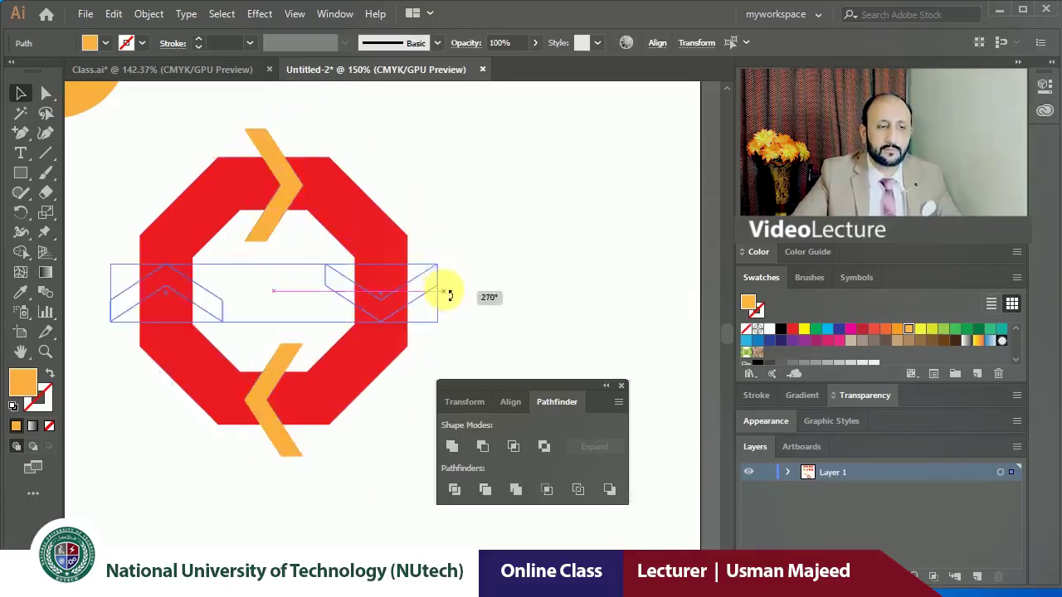
drag(317, 131, 446, 292)
click(470, 259)
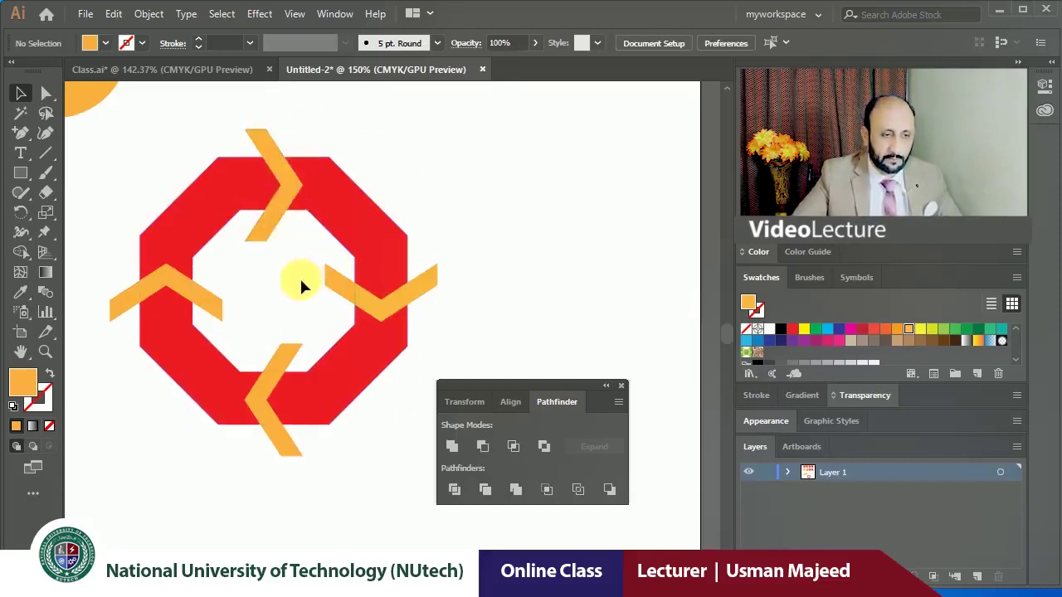
Select the octagon and each chevron in turn, then marquee-select all the artwork.
click(353, 218)
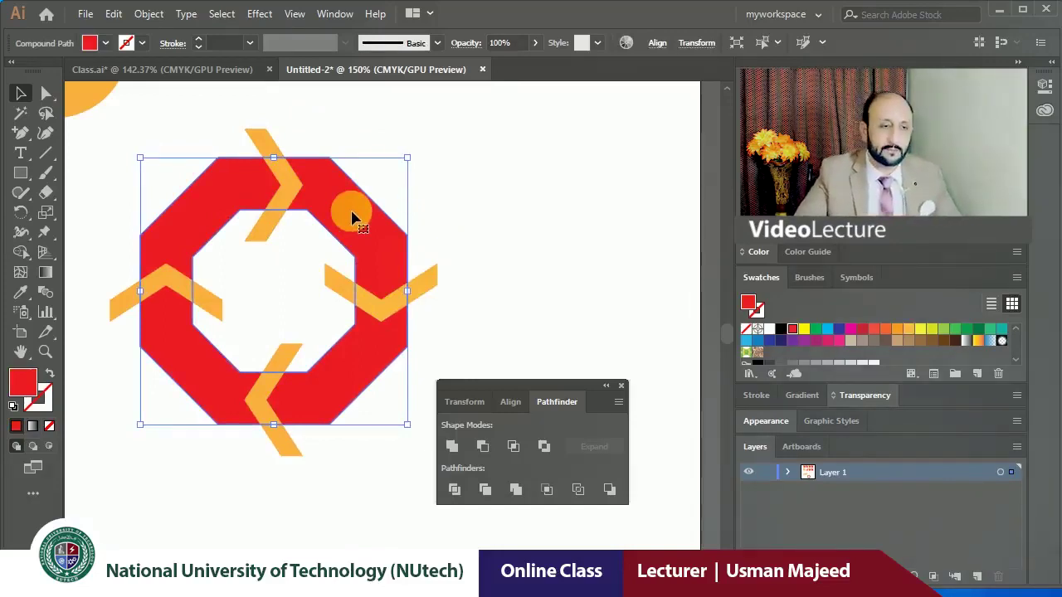
click(282, 181)
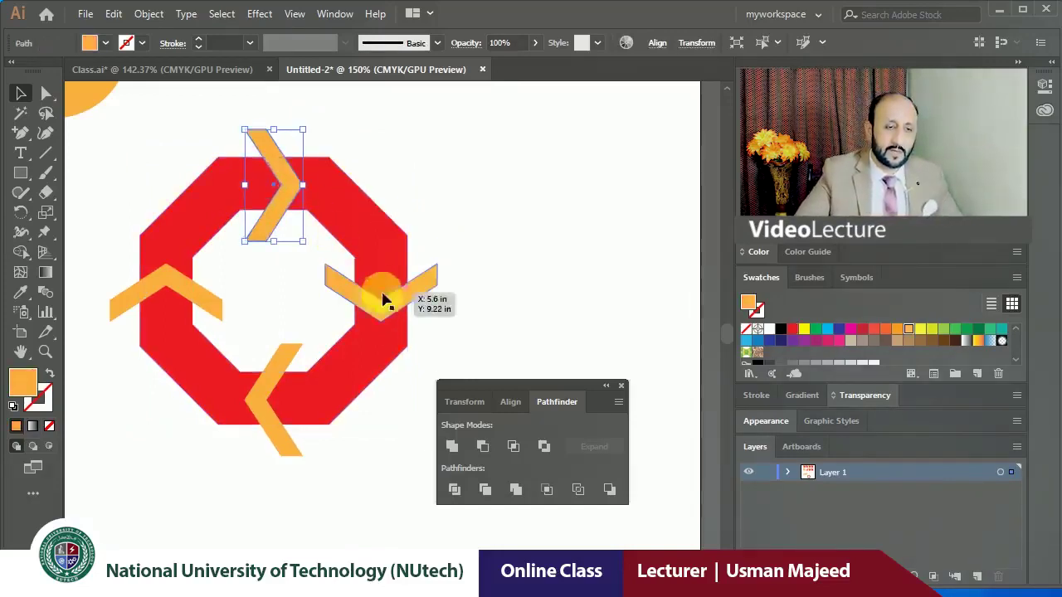
click(377, 313)
click(290, 352)
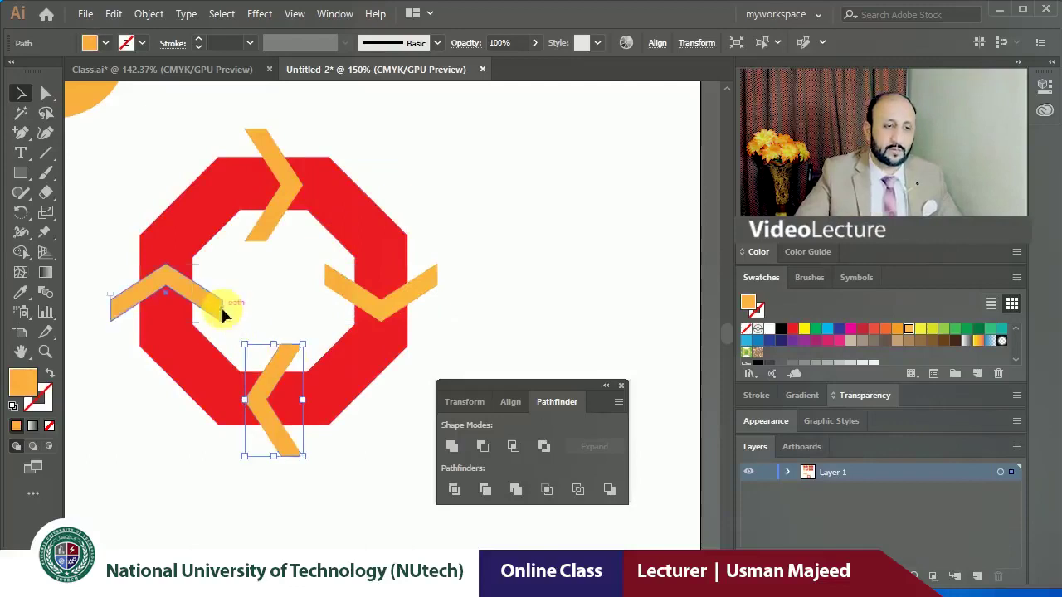
click(120, 143)
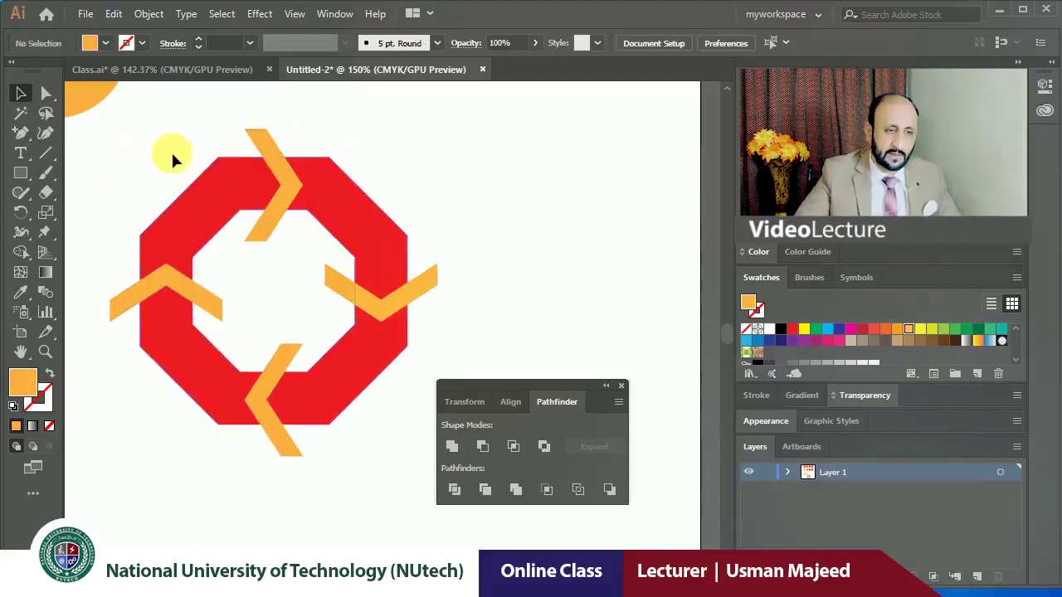
drag(223, 222, 413, 440)
click(482, 446)
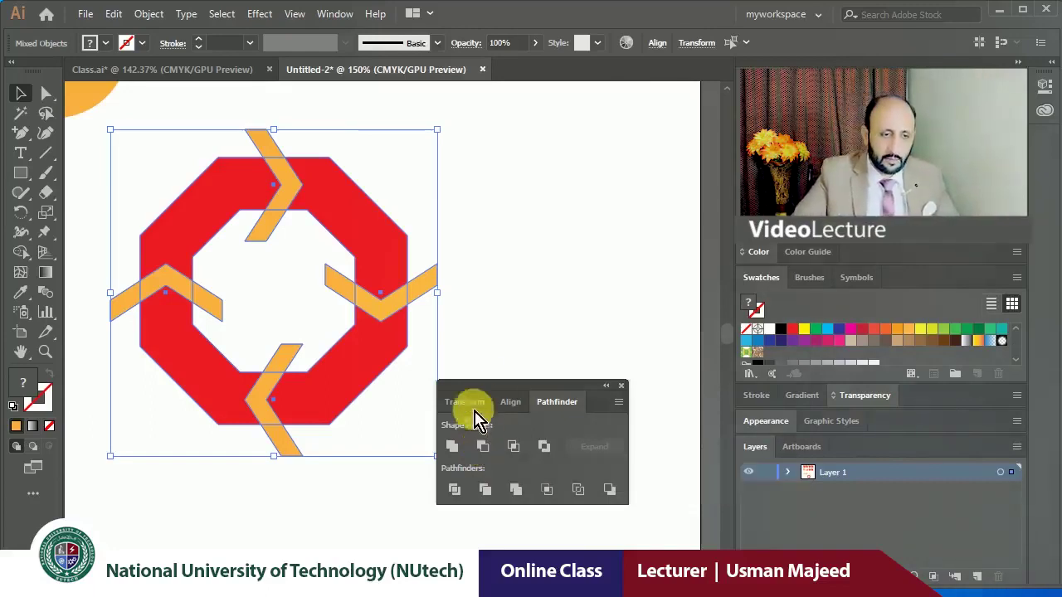
click(493, 254)
Move the right, left and bottom chevrons onto the octagon's top, colouring them dark blue and cyan.
click(420, 292)
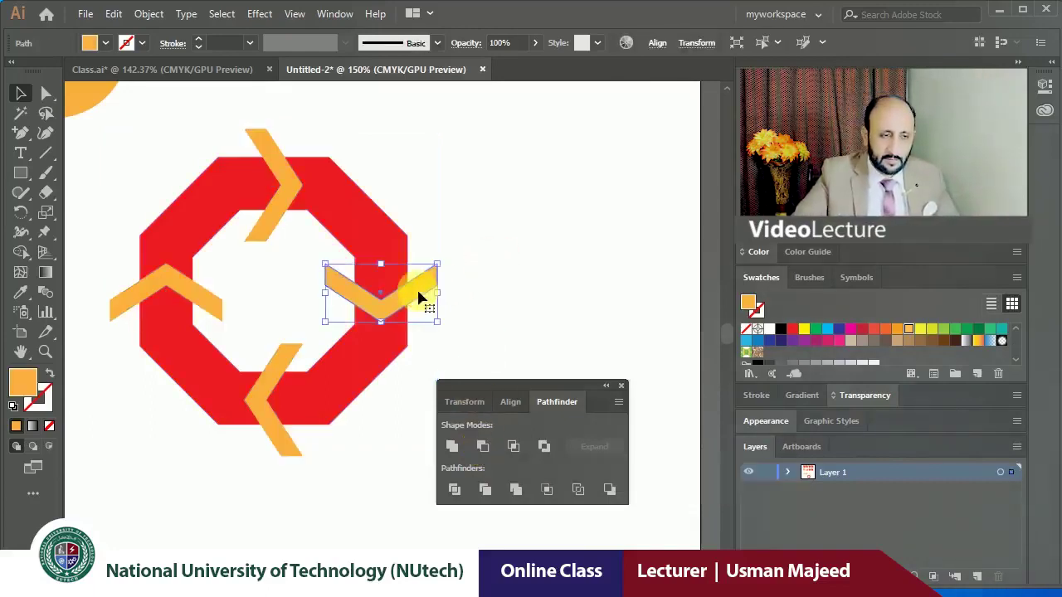
drag(419, 297, 355, 196)
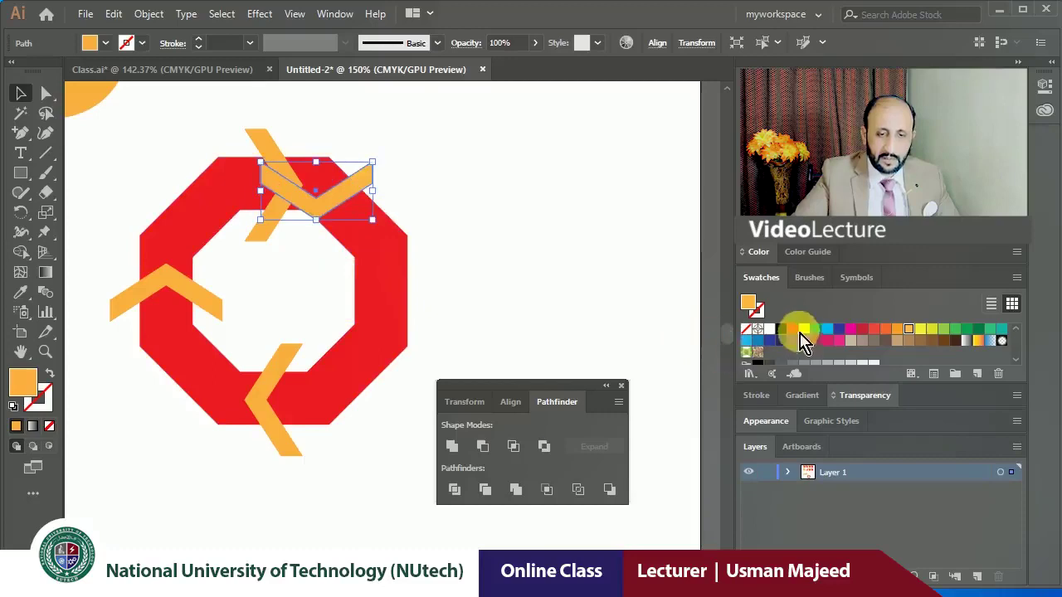
click(839, 329)
drag(156, 292, 263, 197)
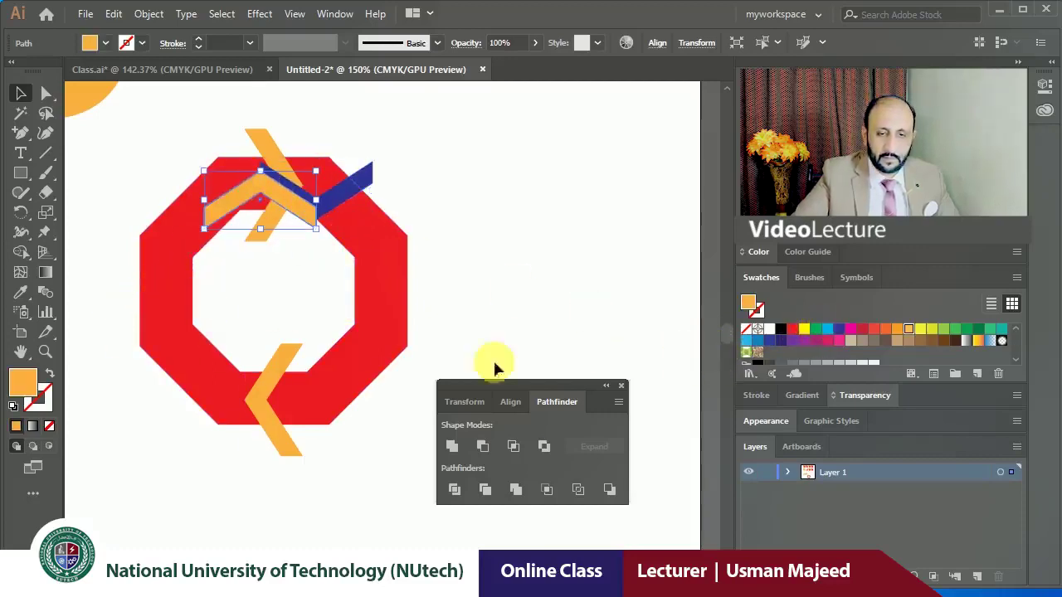
click(829, 329)
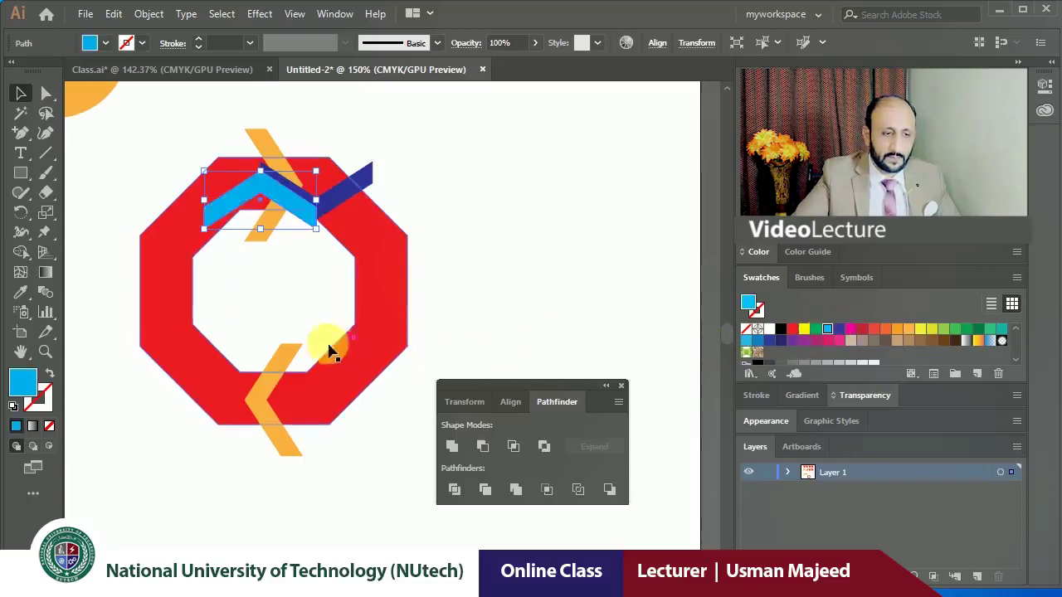
drag(289, 355, 302, 197)
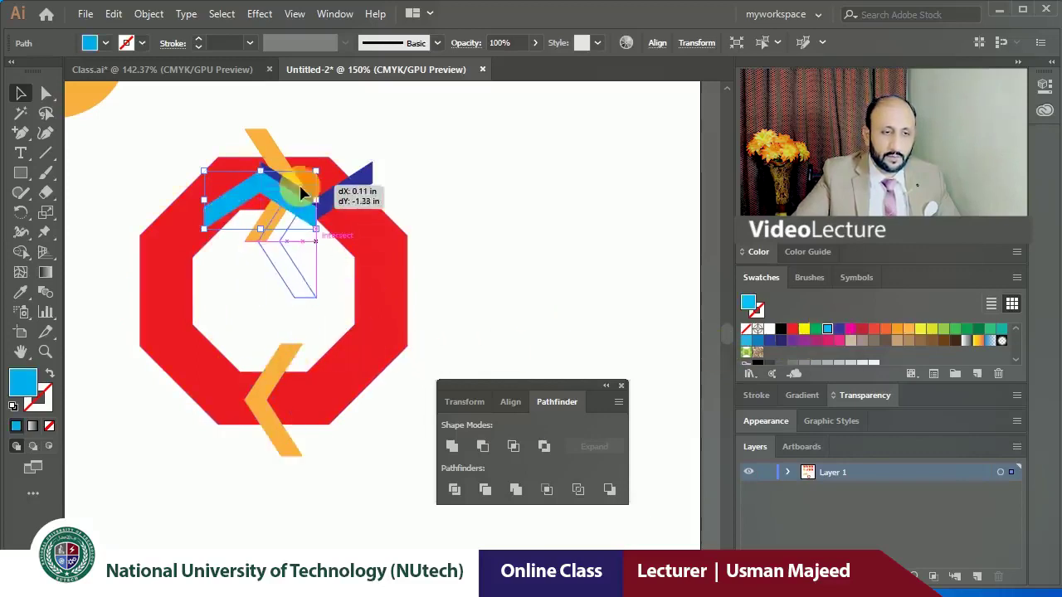
click(841, 330)
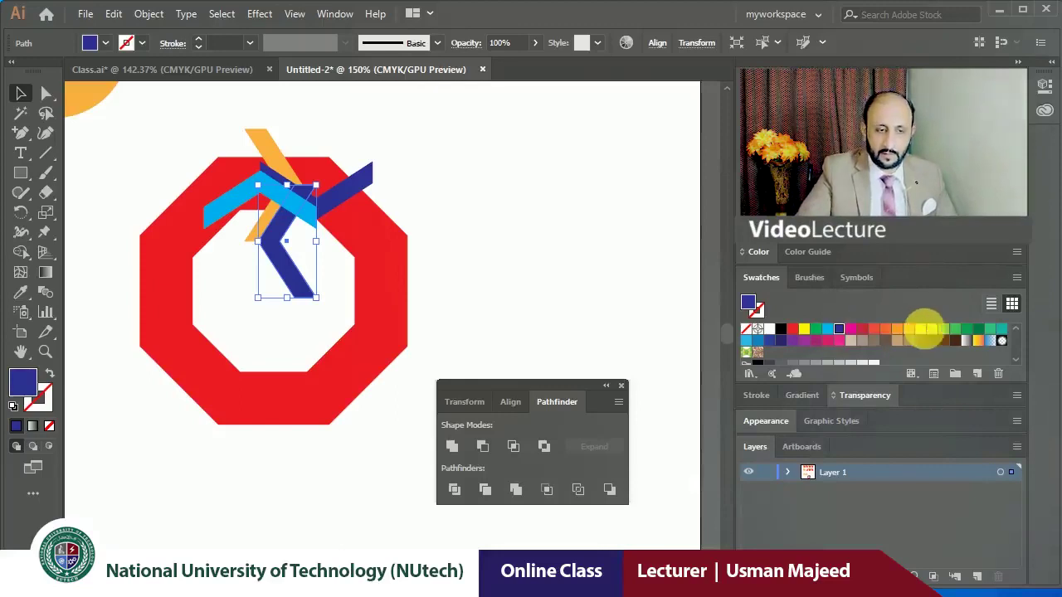
Recolour the last chevron yellow and zoom in on the overlapping chevrons.
click(908, 330)
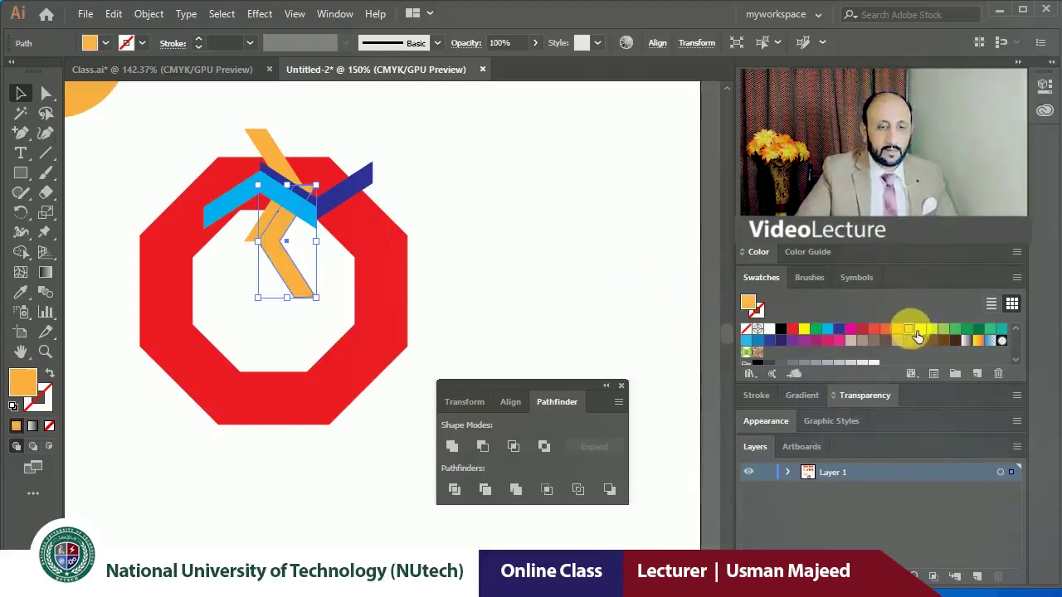
click(920, 329)
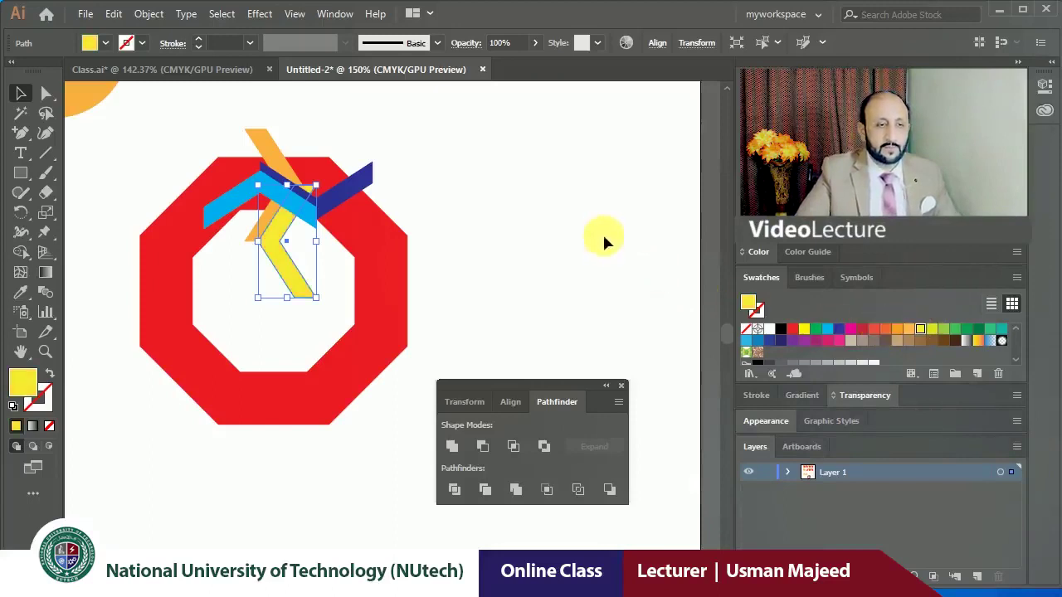
click(544, 239)
key(z)
drag(278, 186, 439, 351)
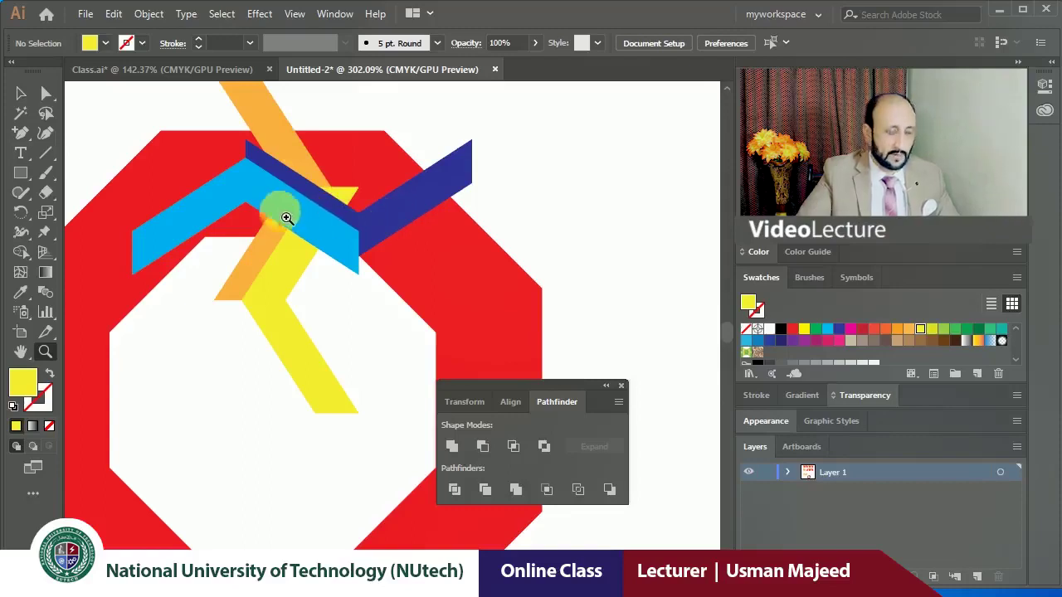
Undo the chevron moves and recolours, redo once, and zoom back out over the octagon.
key(ctrl+z)
key(ctrl+z)
key(ctrl+z)
key(ctrl+z)
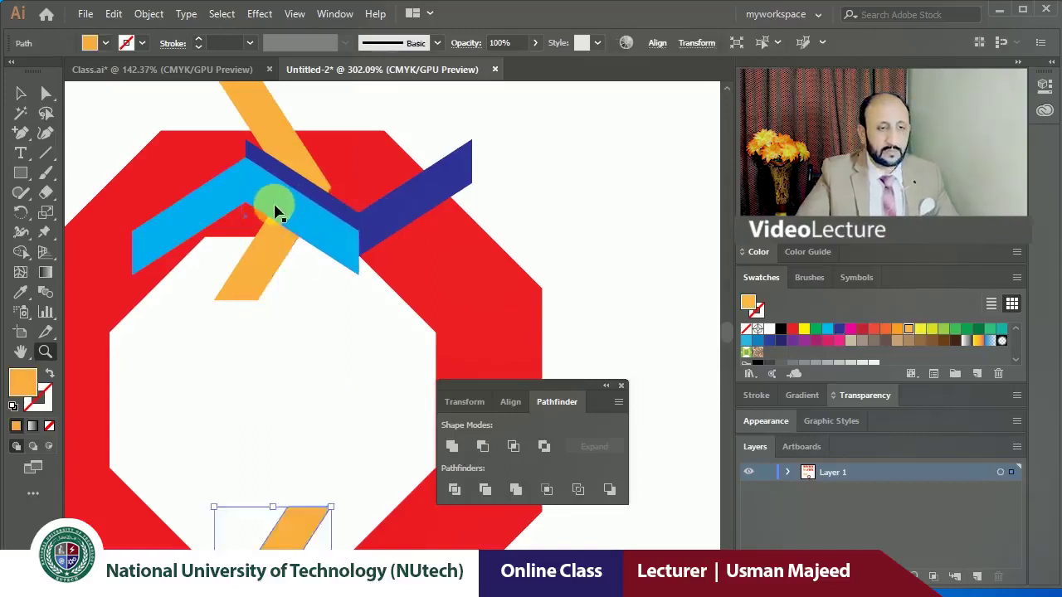
key(ctrl+z)
key(ctrl+z)
key(ctrl+z)
key(ctrl+z)
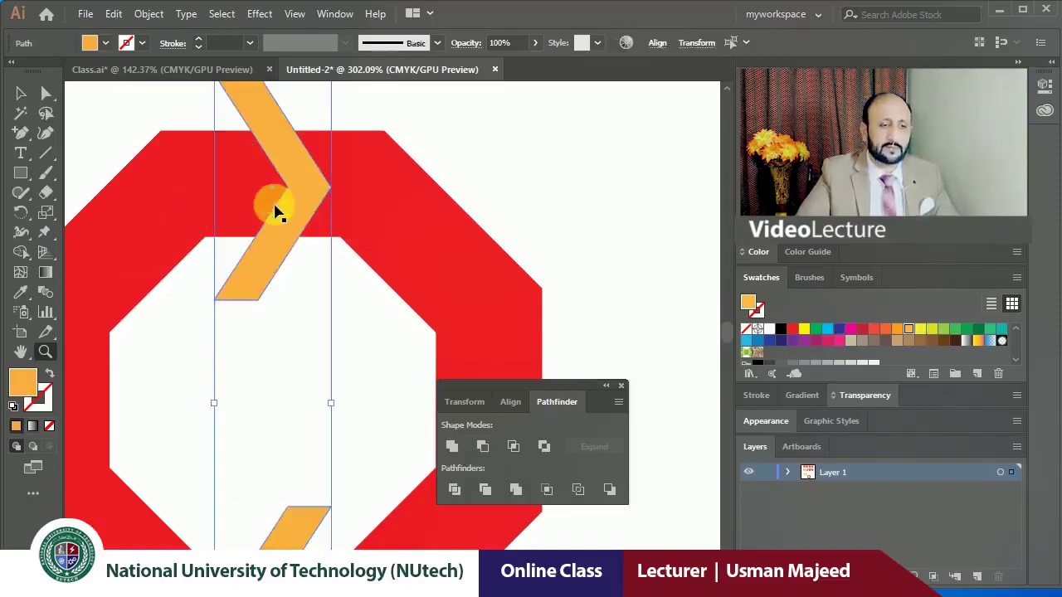
key(ctrl+shift+z)
key(ctrl+shift+z)
drag(279, 327, 300, 250)
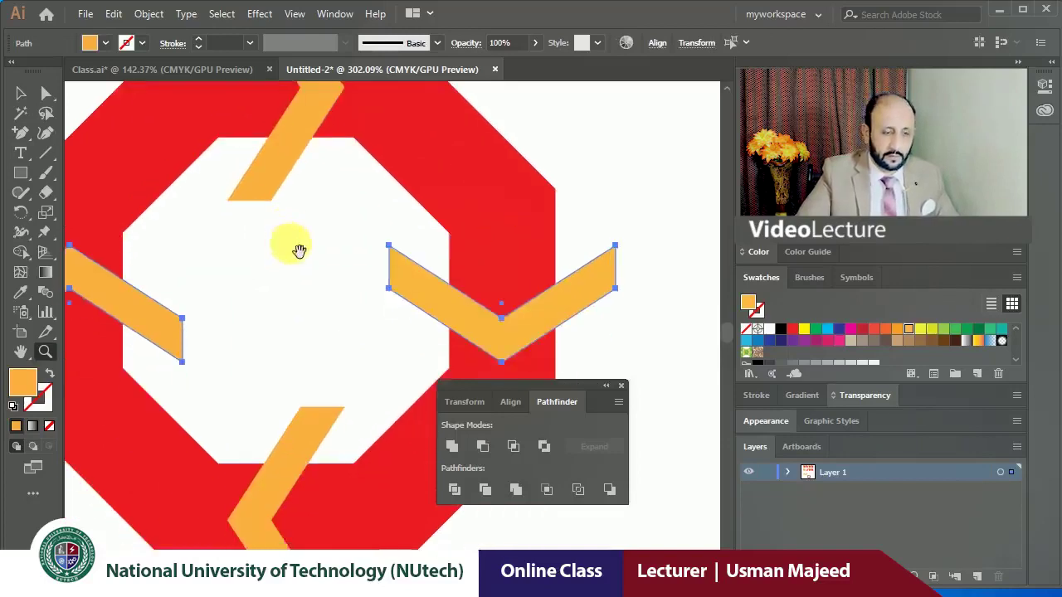
alt+click(320, 350)
alt+click(367, 332)
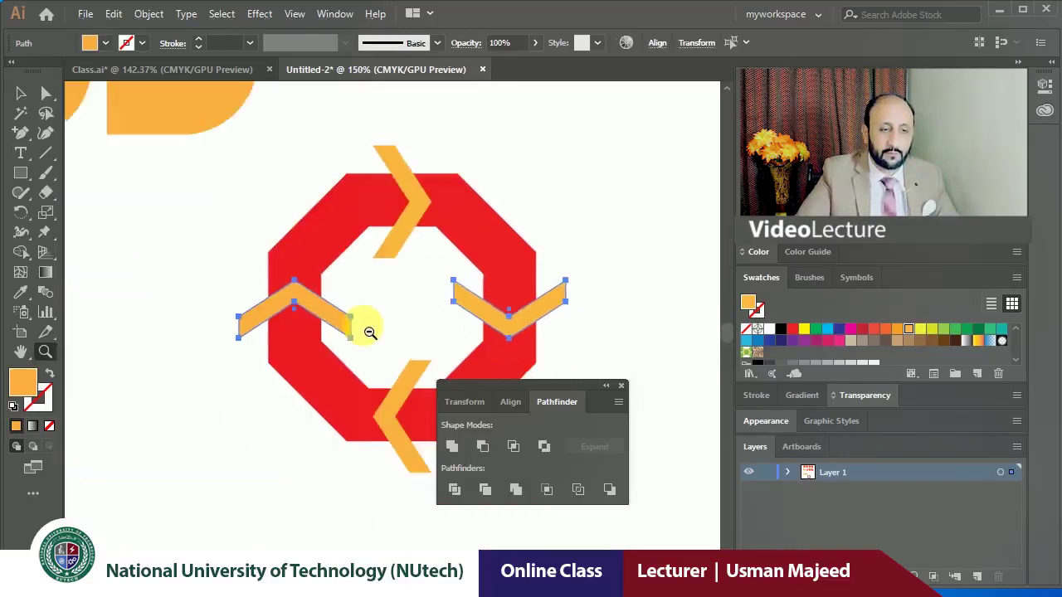
Move the Pathfinder panel aside and marquee-select the octagon with all four chevrons.
click(20, 93)
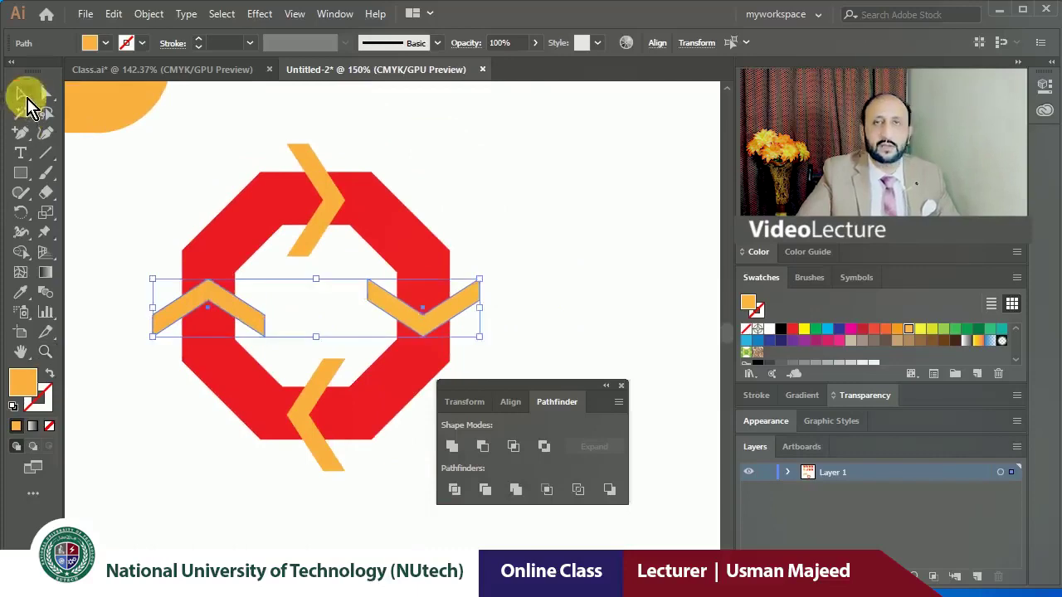
click(294, 124)
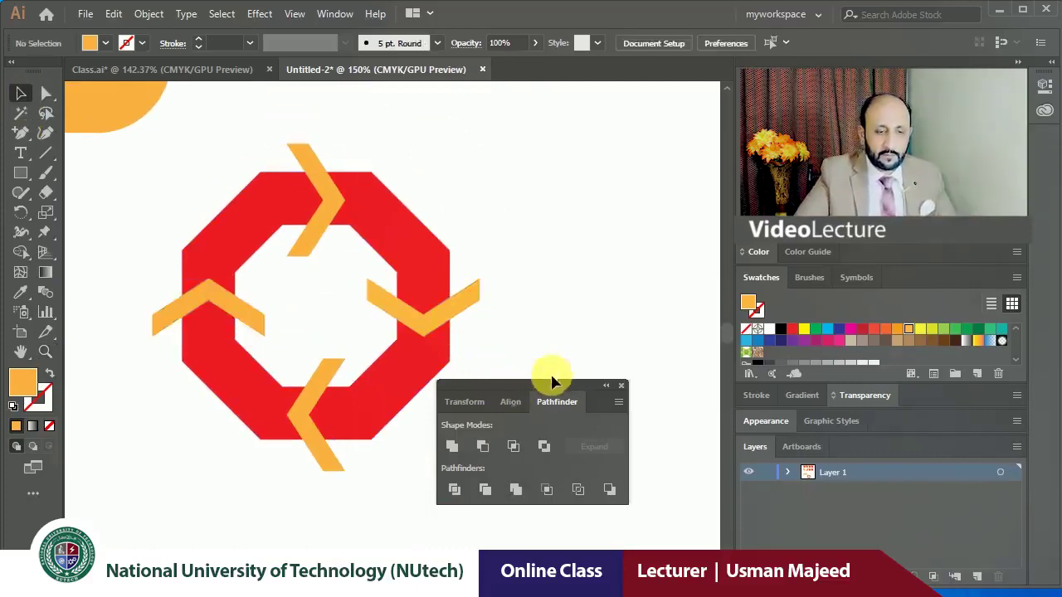
mouse_move(559, 383)
mouse_down()
mouse_move(632, 317)
mouse_move(610, 315)
mouse_up()
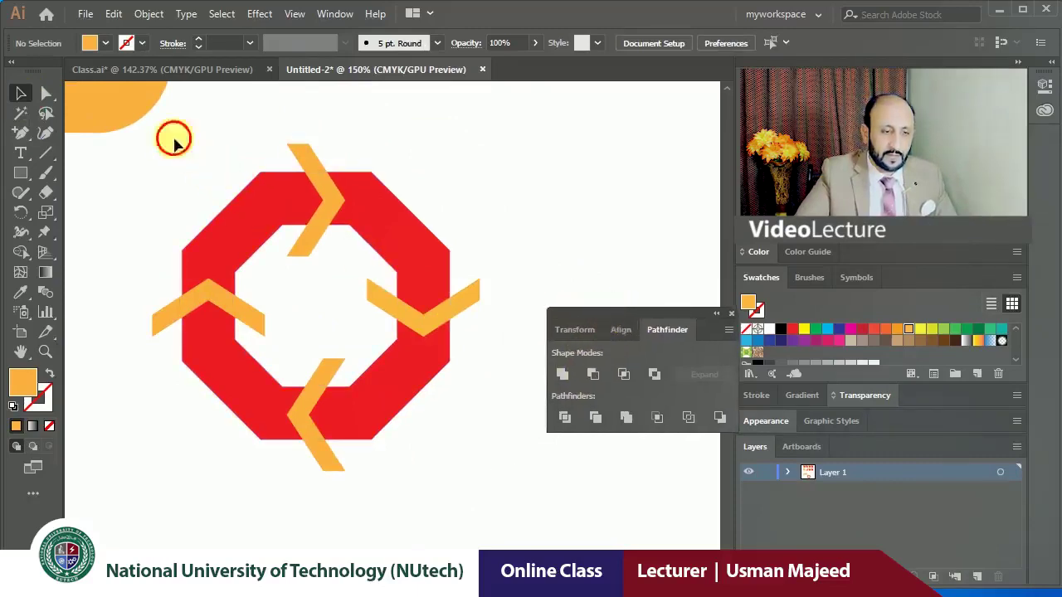
drag(171, 135, 489, 483)
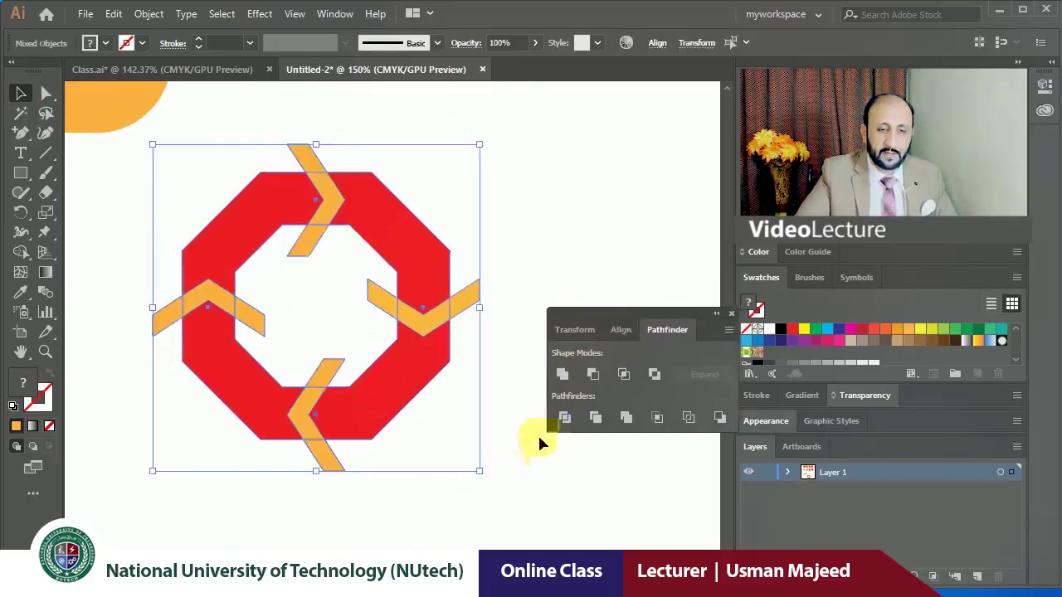
Subtract the chevrons from the red octagon and select a single red piece.
click(594, 375)
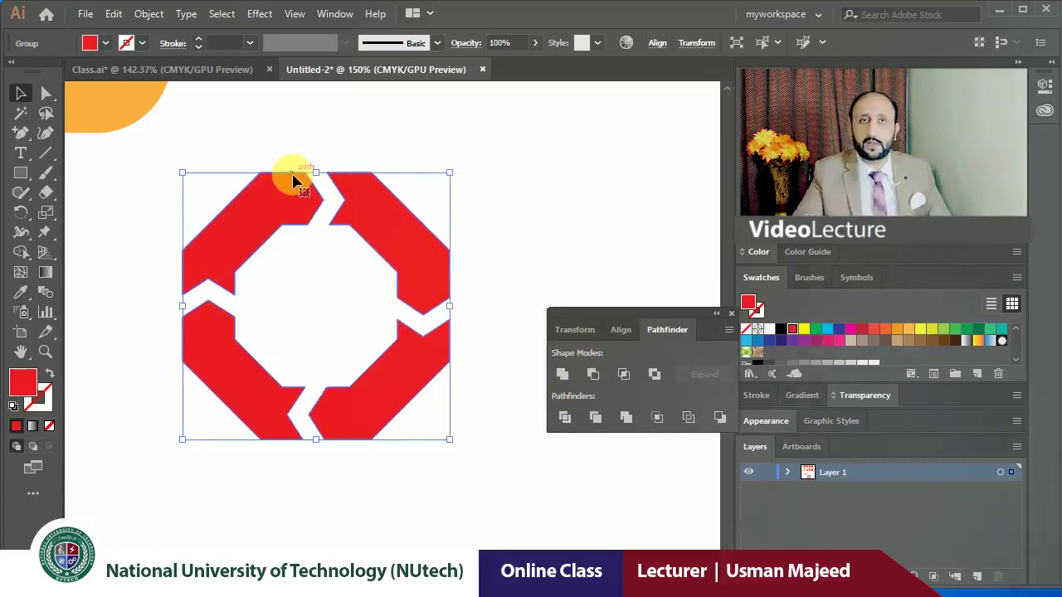
click(294, 147)
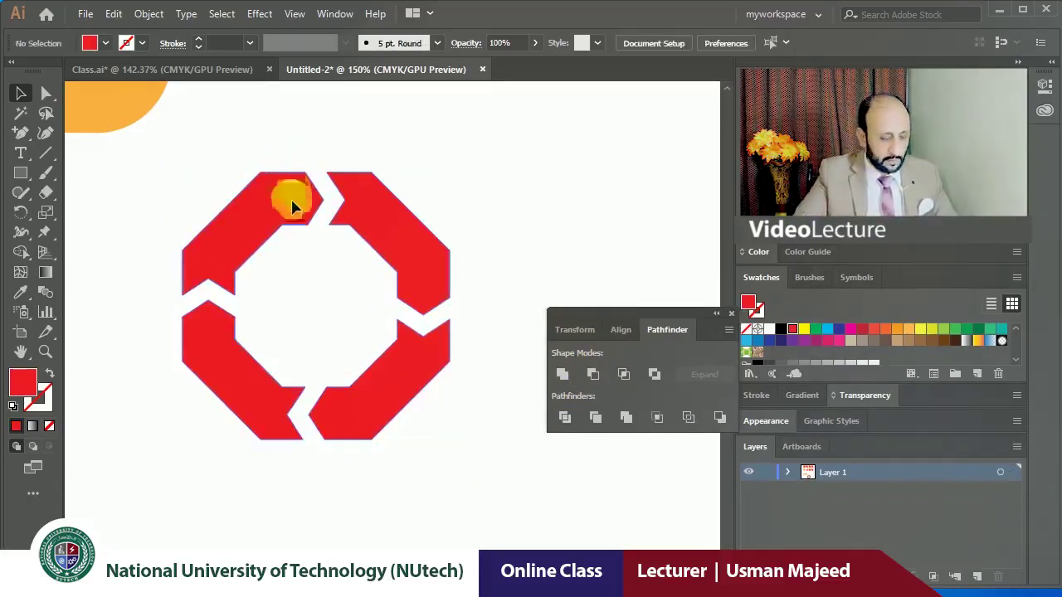
click(291, 203)
Fill the top-left piece orange, bottom-right green and bottom-left blue, then select all four.
click(265, 160)
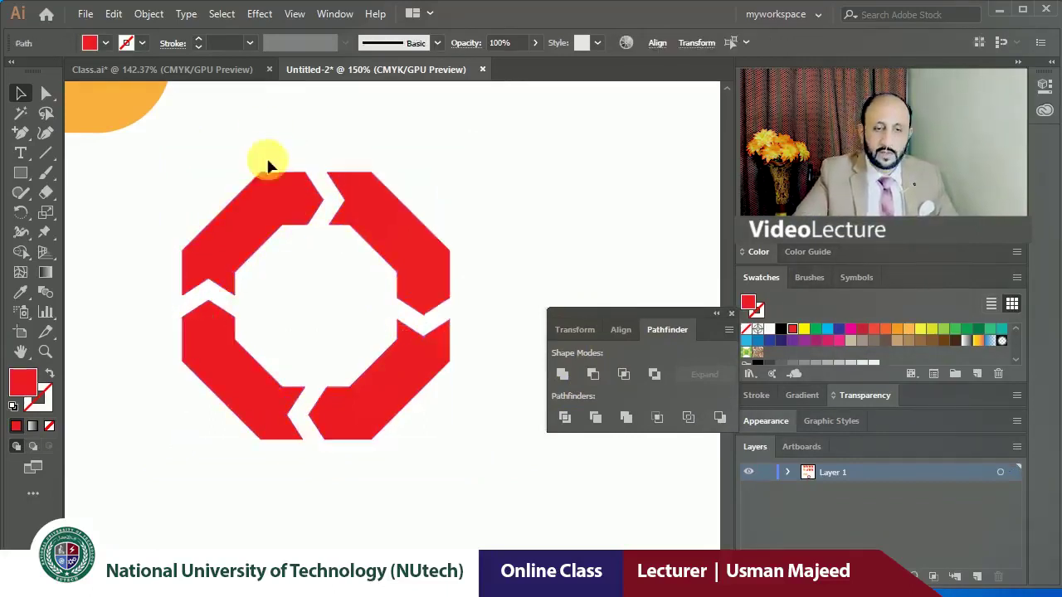
click(273, 192)
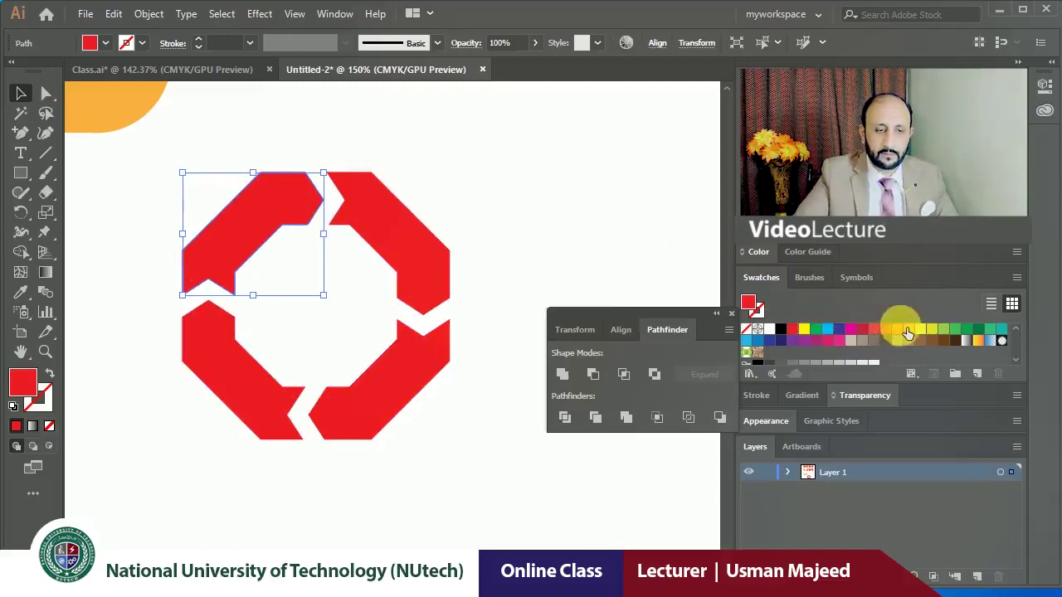
click(891, 328)
click(422, 374)
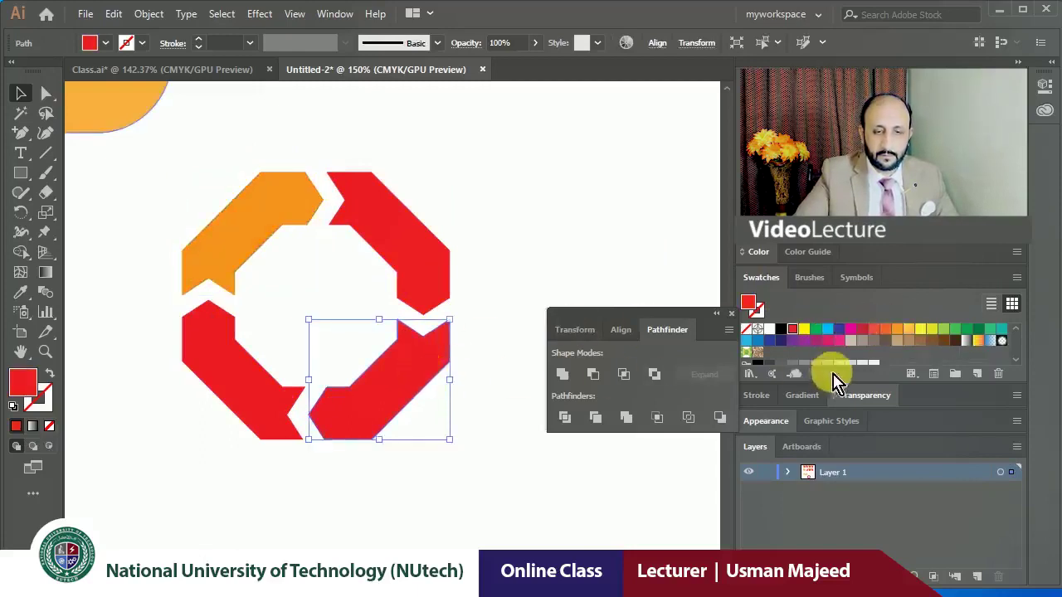
click(817, 329)
click(254, 370)
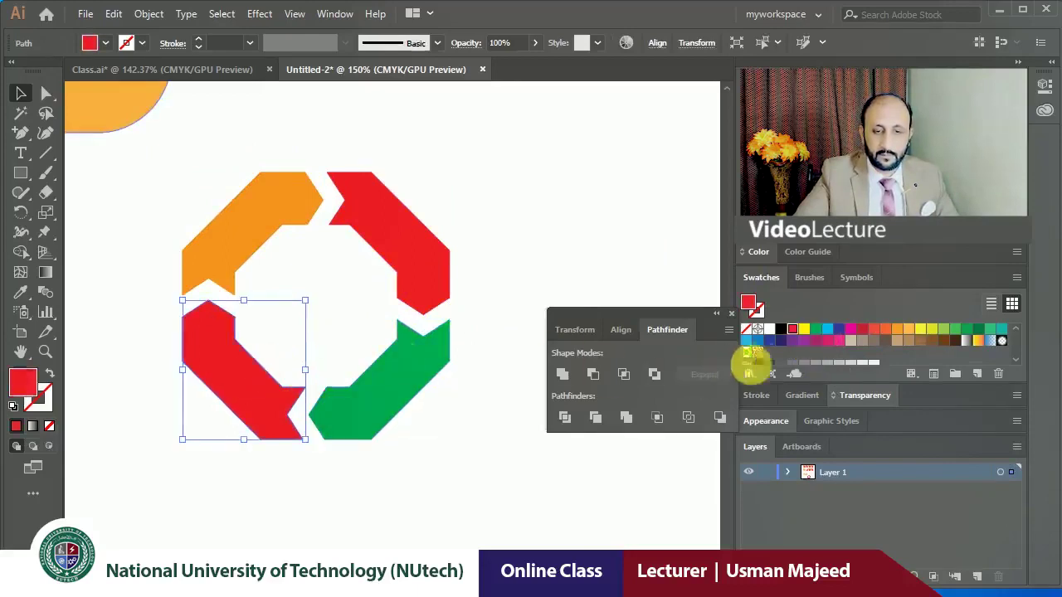
click(827, 329)
click(496, 199)
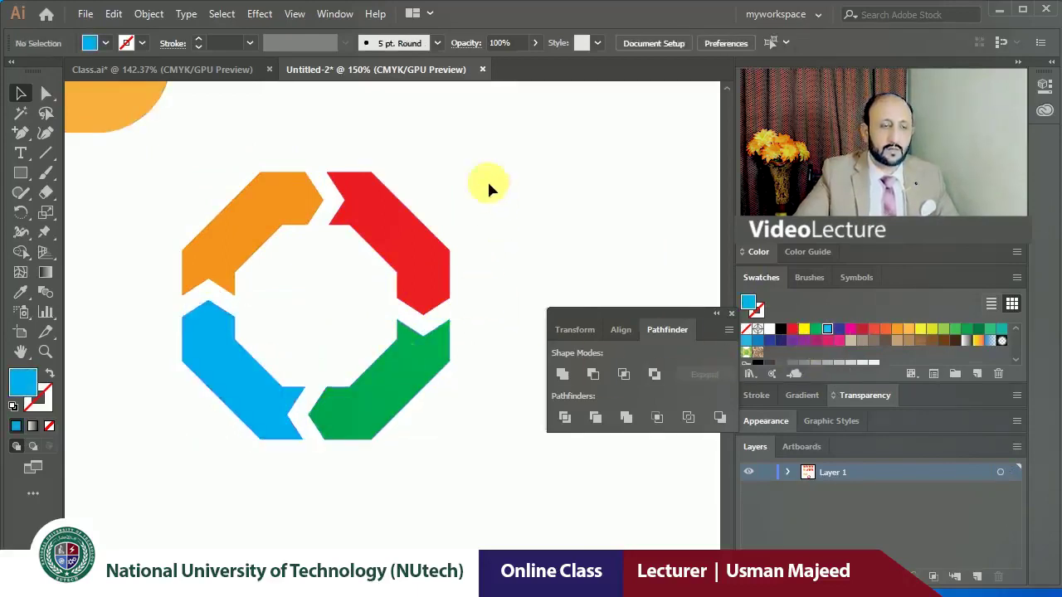
drag(216, 135, 464, 457)
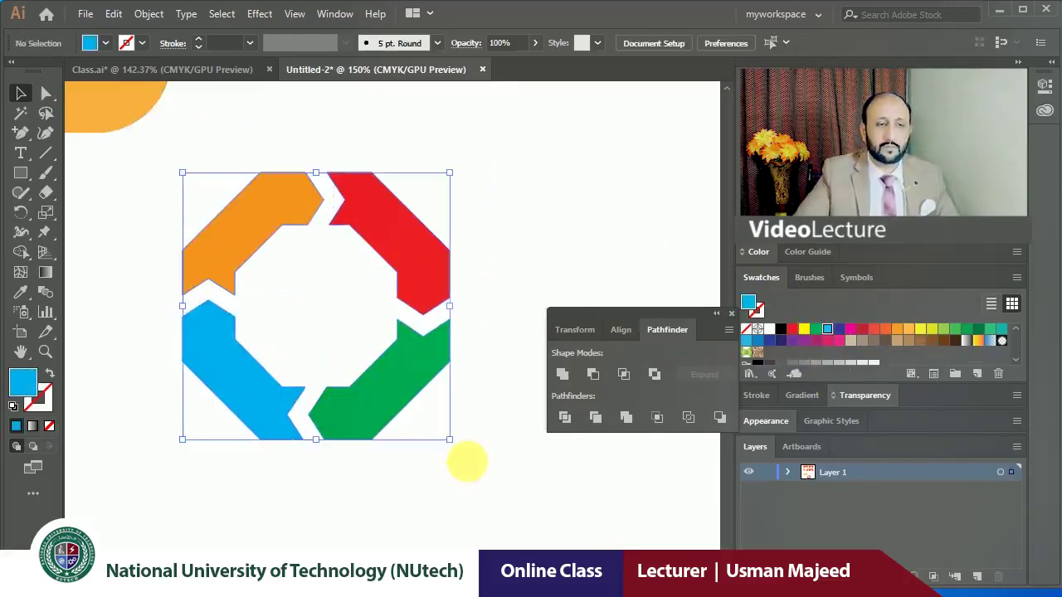
click(515, 498)
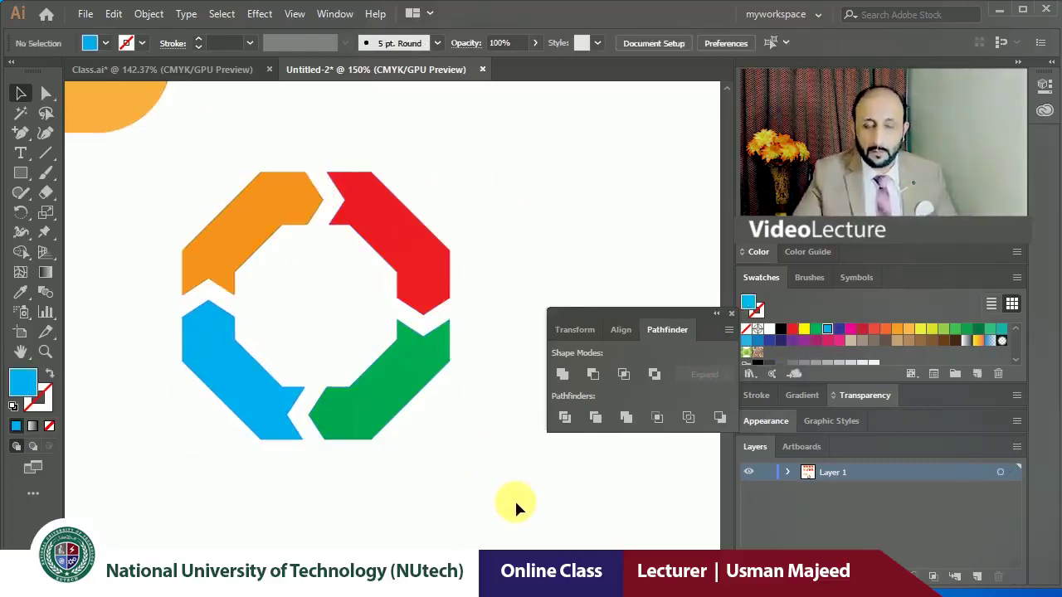
Delete the four coloured ring pieces and zoom in on the orange drop shapes.
drag(400, 471, 203, 190)
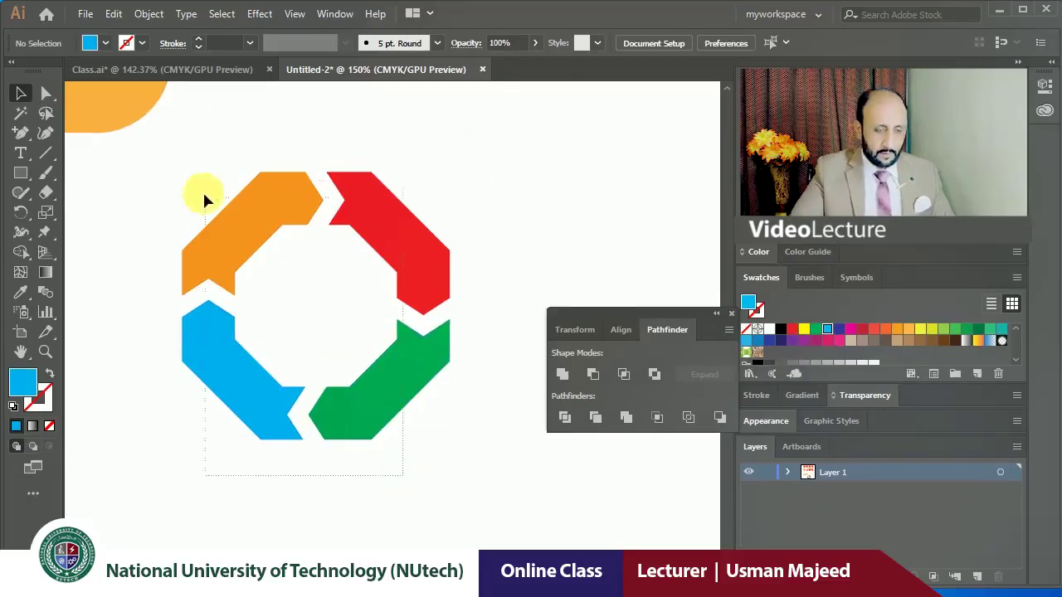
key(Delete)
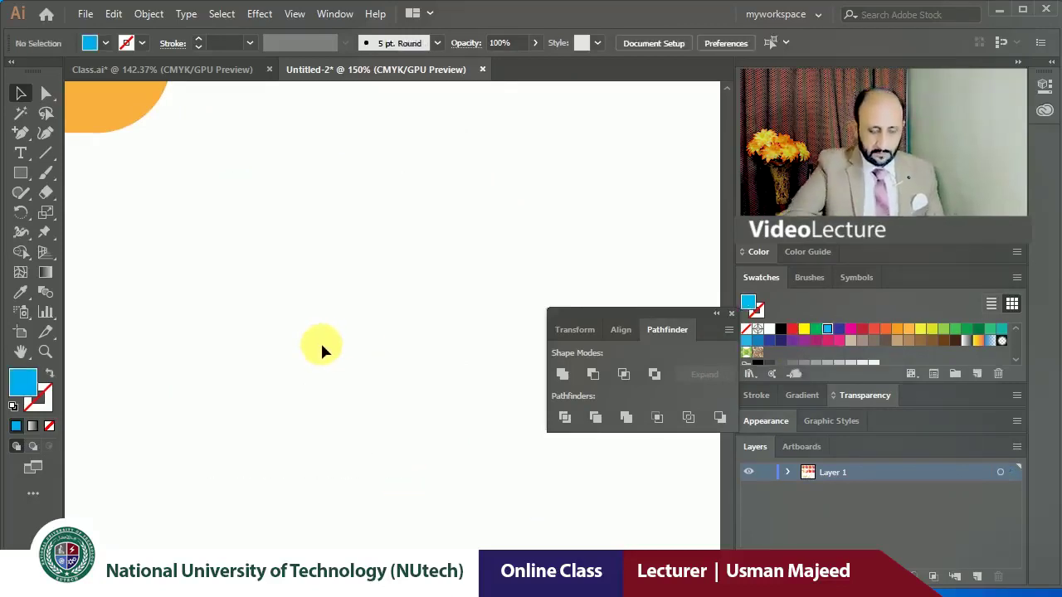
key(ctrl+0)
key(z)
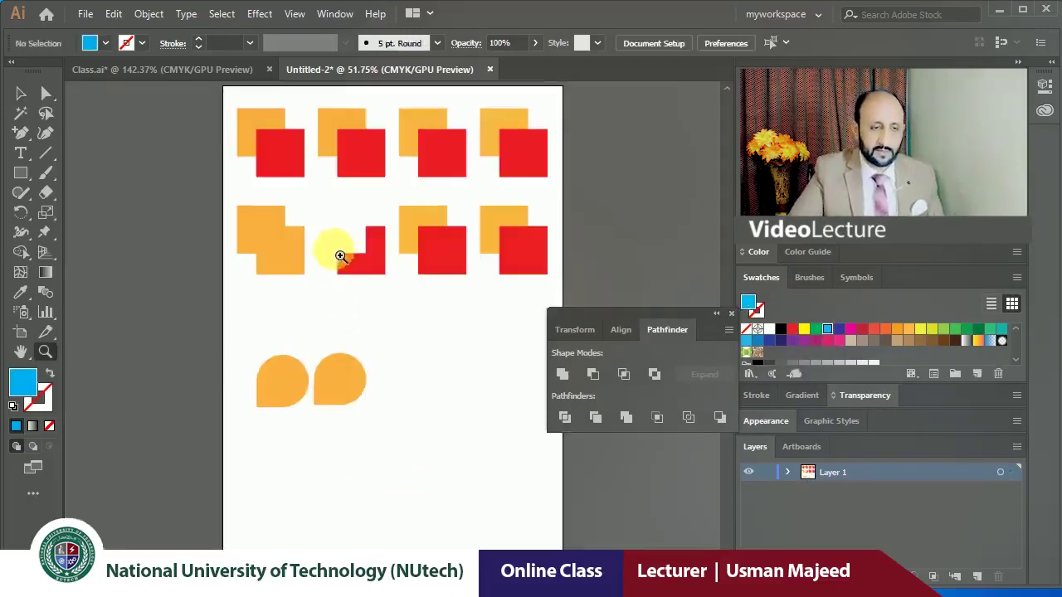
mouse_move(341, 254)
mouse_down()
mouse_move(467, 395)
mouse_move(477, 446)
mouse_move(414, 214)
mouse_up()
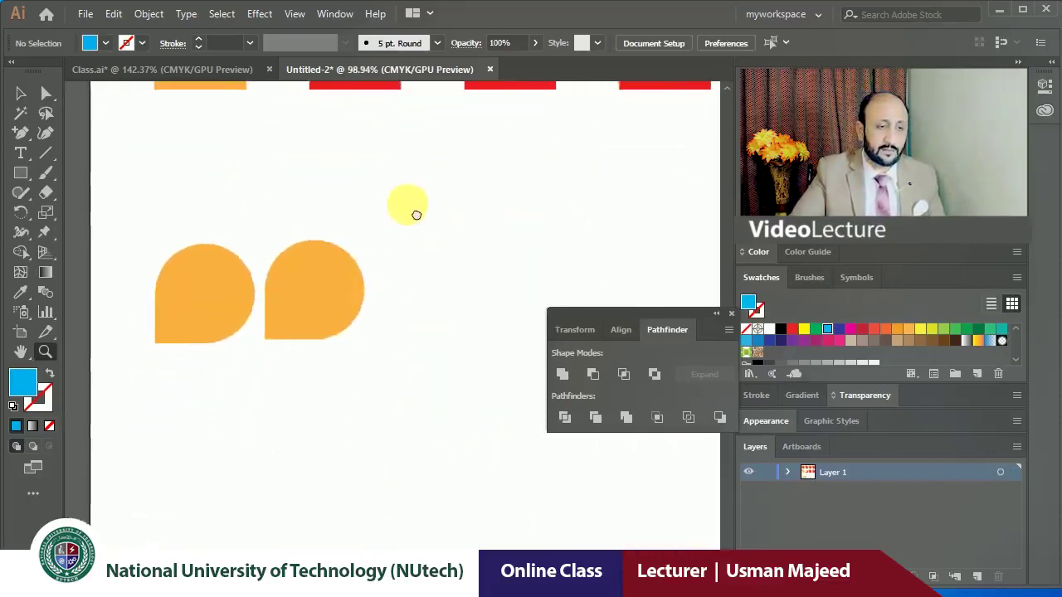
drag(253, 305, 420, 429)
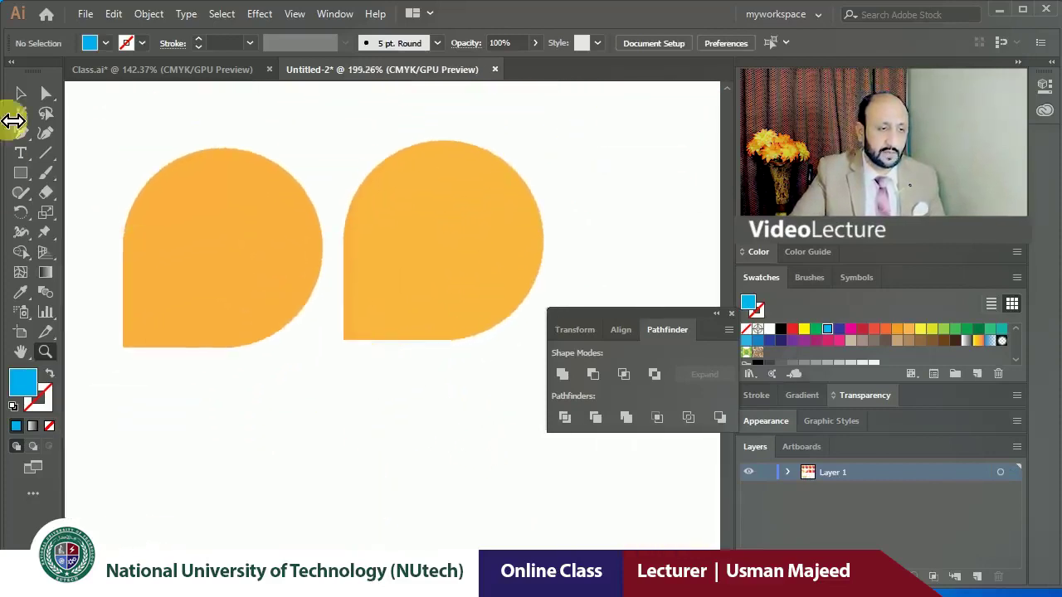
Select the drop shapes, zoom out to 150%, and select the left circle-and-square group.
click(22, 95)
click(218, 213)
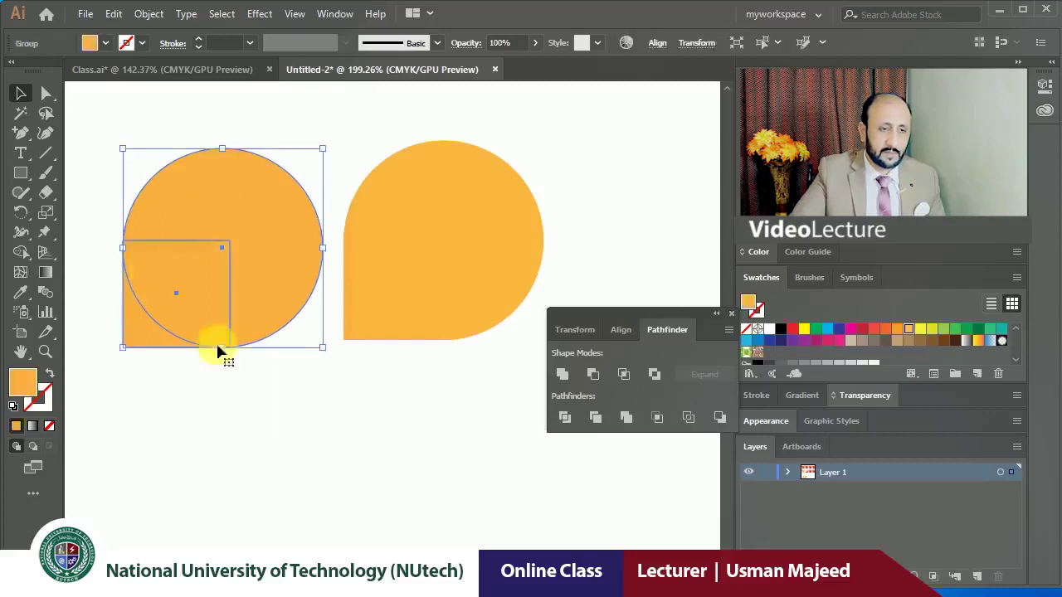
click(443, 297)
click(444, 303)
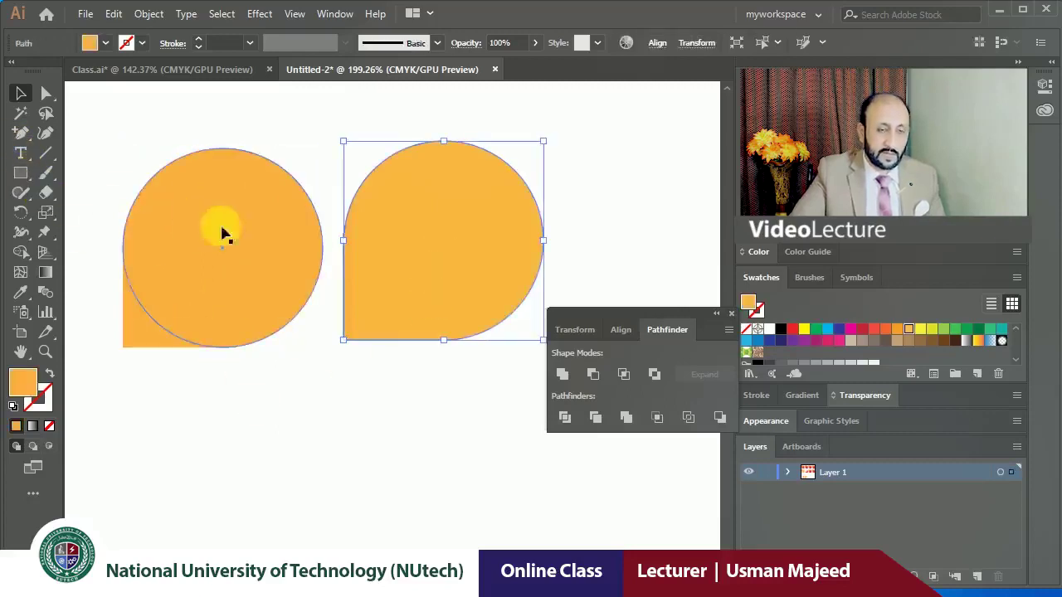
key(ctrl+minus)
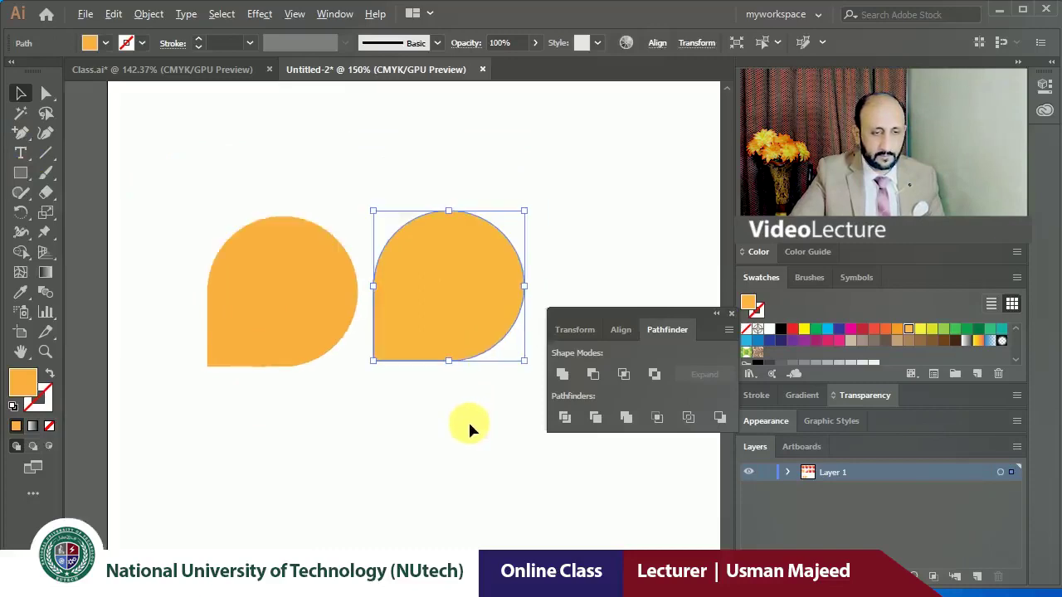
drag(427, 436, 375, 426)
click(370, 394)
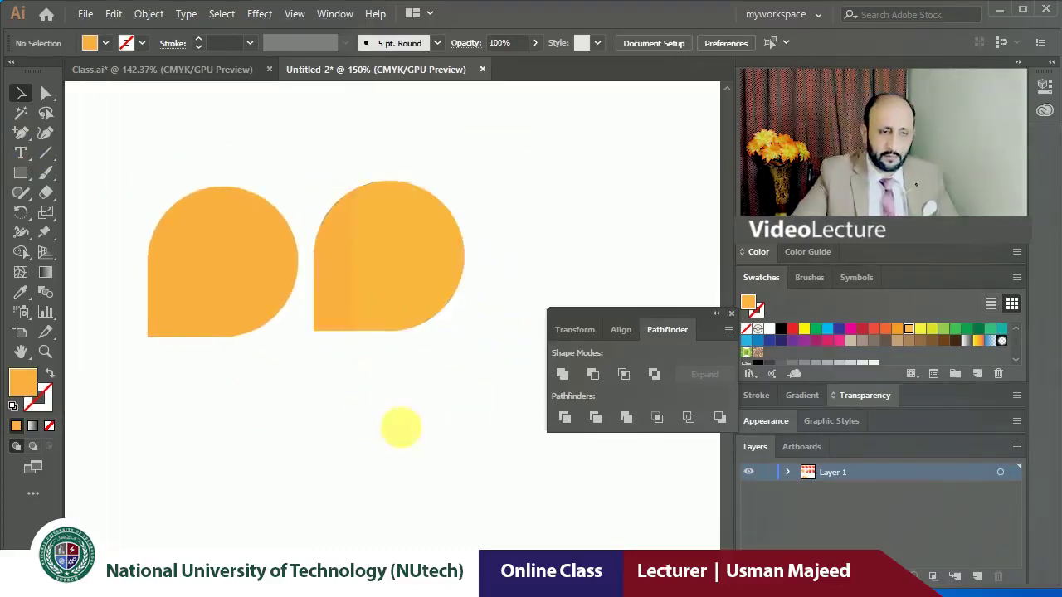
click(326, 270)
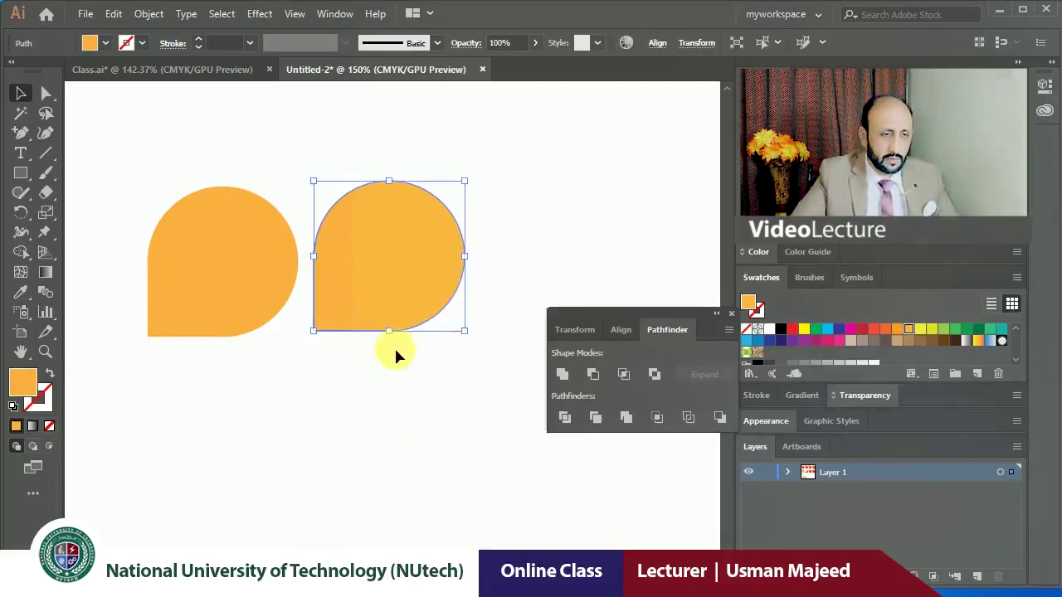
click(201, 268)
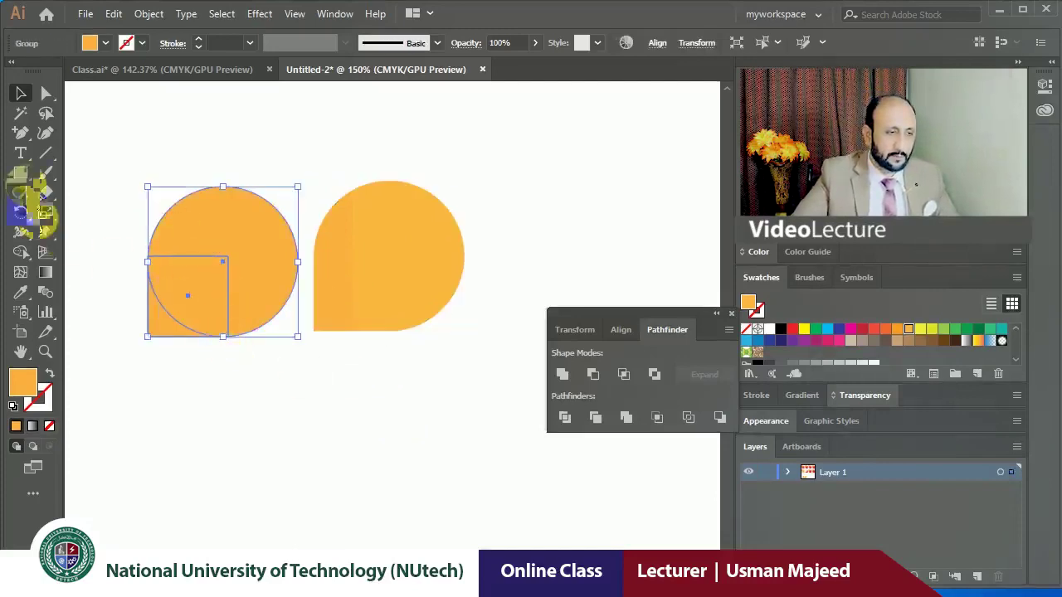
Draw a circle centred over the left orange shape.
drag(23, 181, 83, 211)
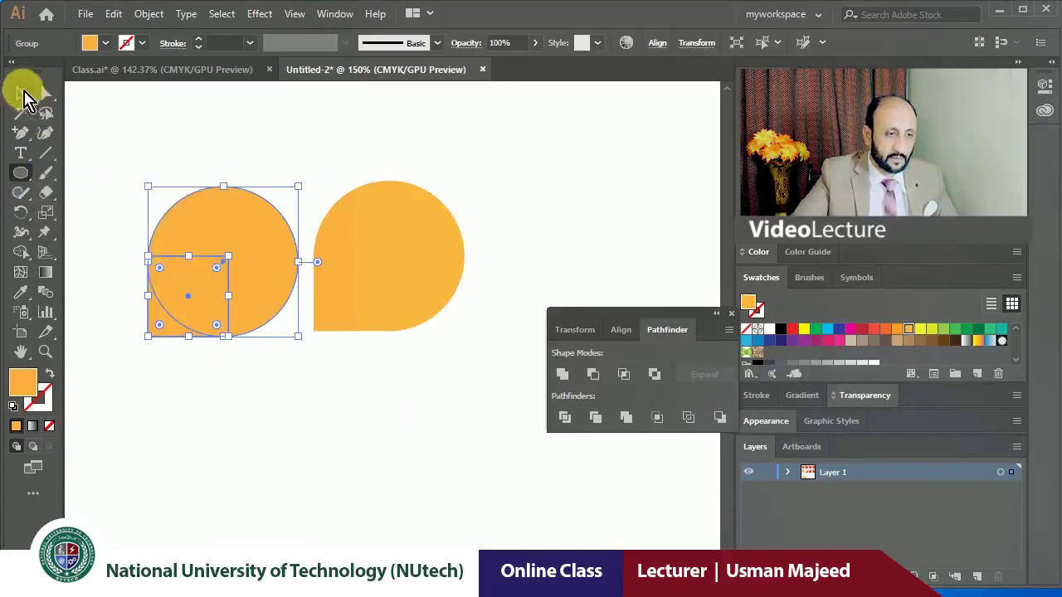
click(21, 93)
click(149, 141)
click(21, 173)
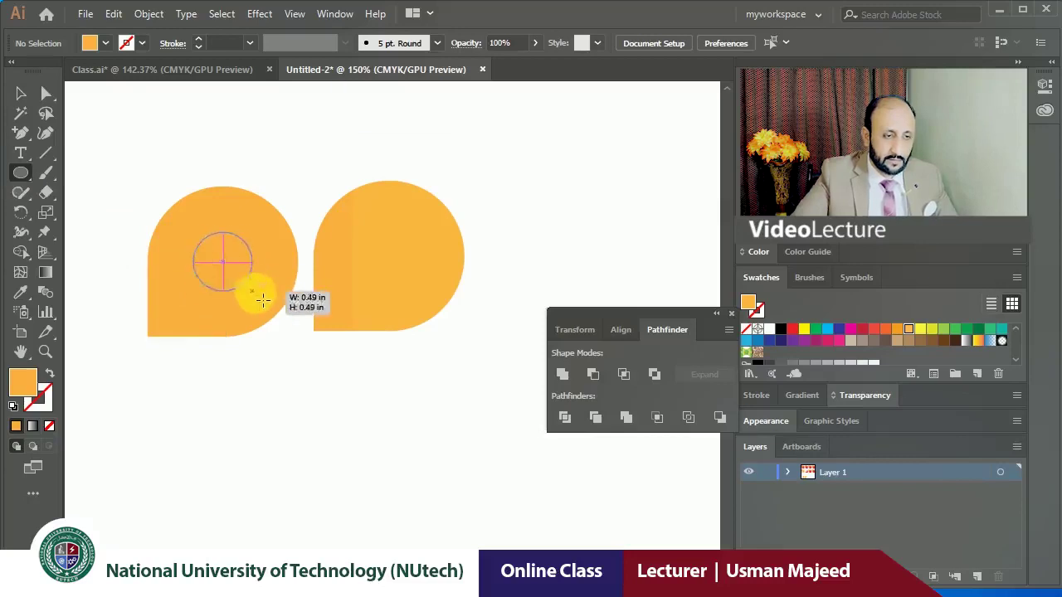
drag(222, 261, 282, 317)
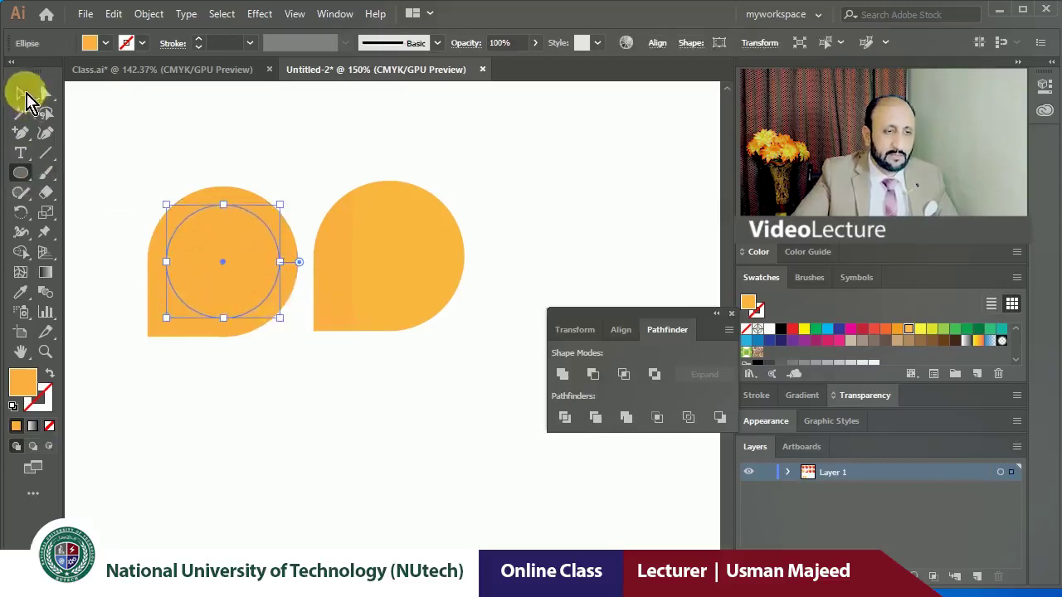
click(21, 93)
click(180, 171)
click(220, 232)
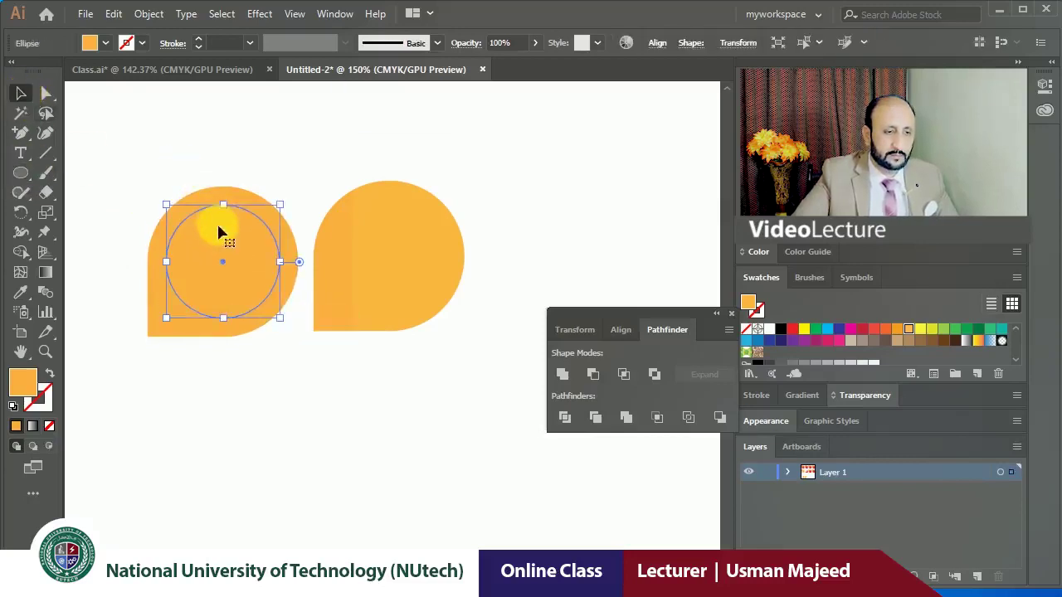
drag(127, 181, 280, 340)
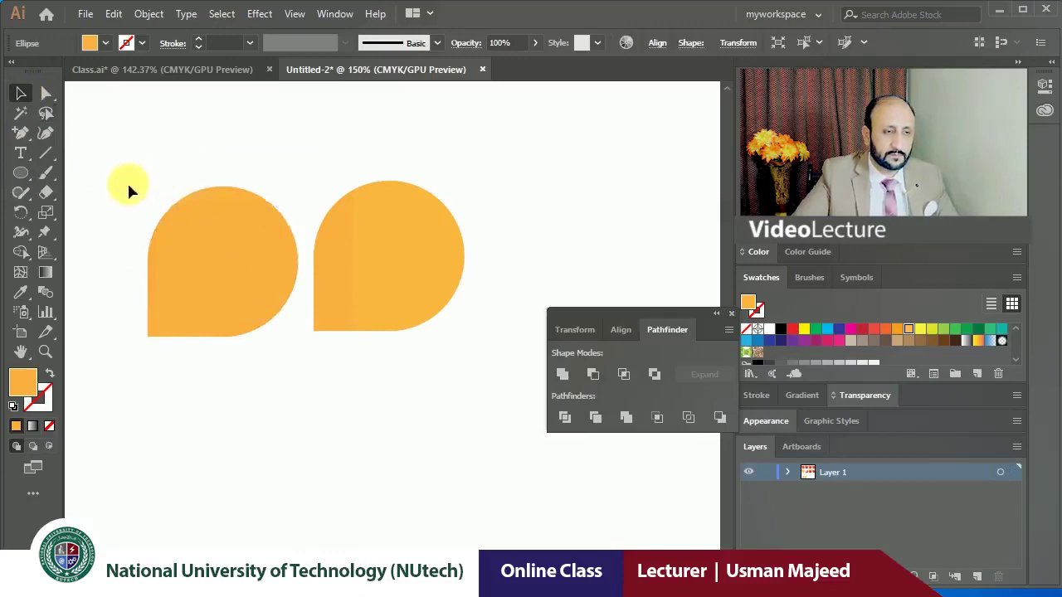
Fill the inner circle red and subtract it from the orange circle with Minus Front.
click(274, 170)
click(240, 225)
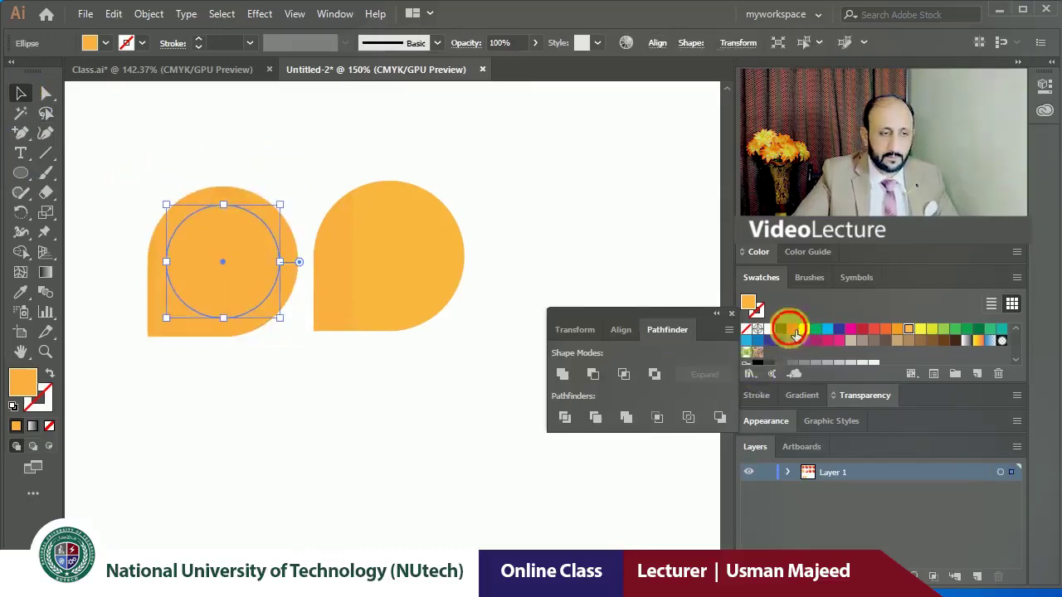
click(795, 331)
click(573, 270)
click(236, 253)
click(248, 233)
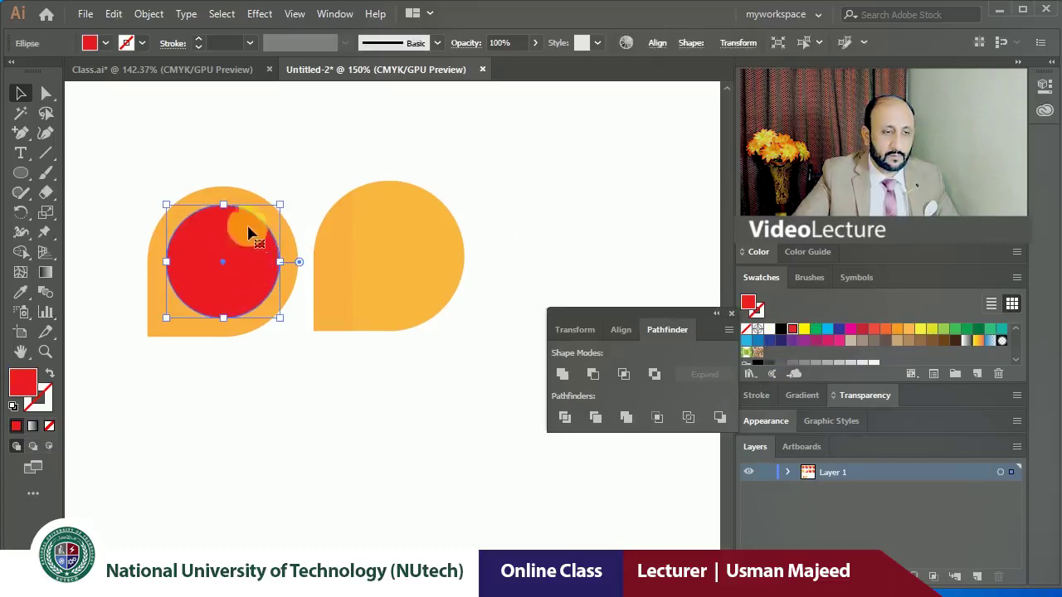
shift+click(249, 191)
click(593, 374)
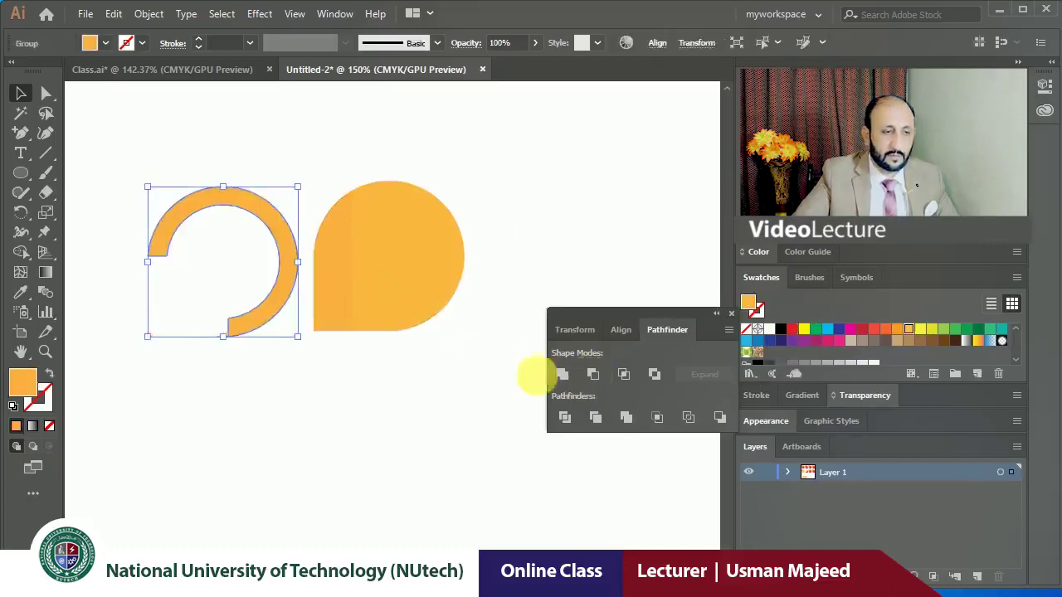
Undo the Minus Front cut to restore the uncut left shapes.
click(407, 396)
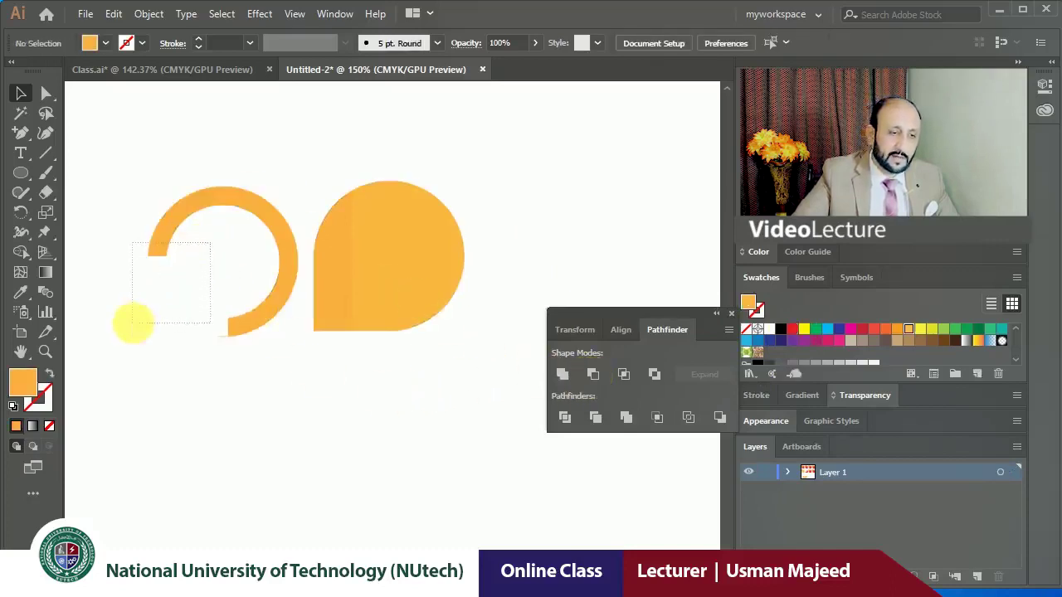
drag(132, 324, 135, 323)
click(192, 285)
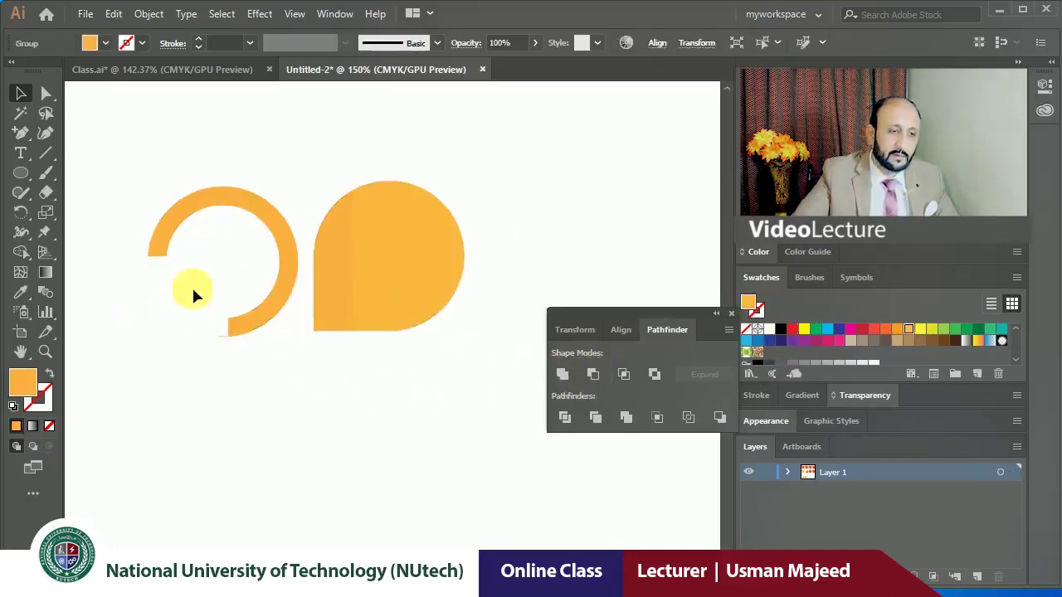
click(155, 334)
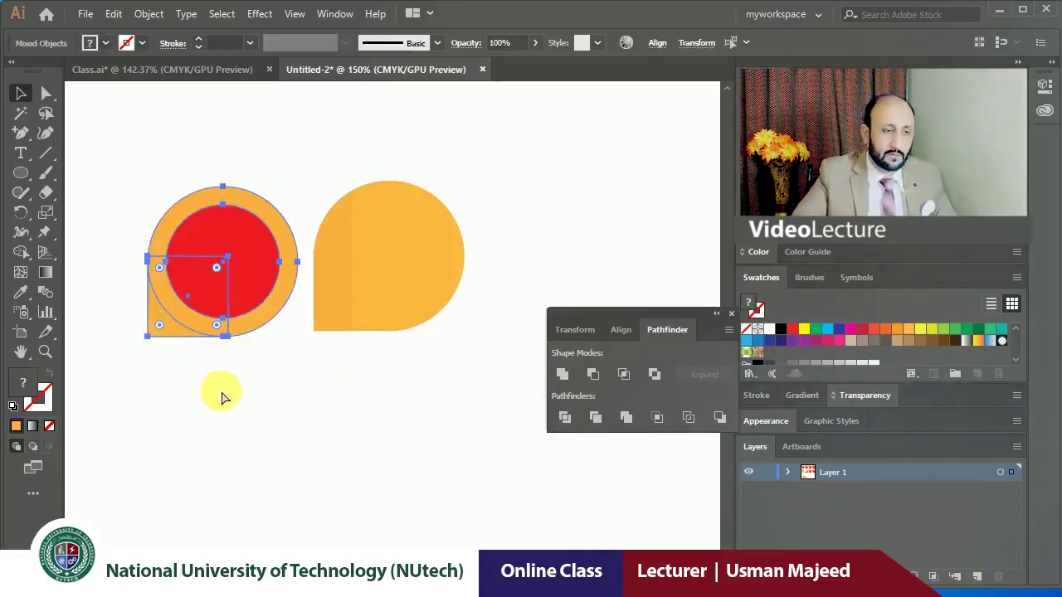
key(ctrl+z)
Recolour the small square cyan and the inner circle dark blue.
click(189, 320)
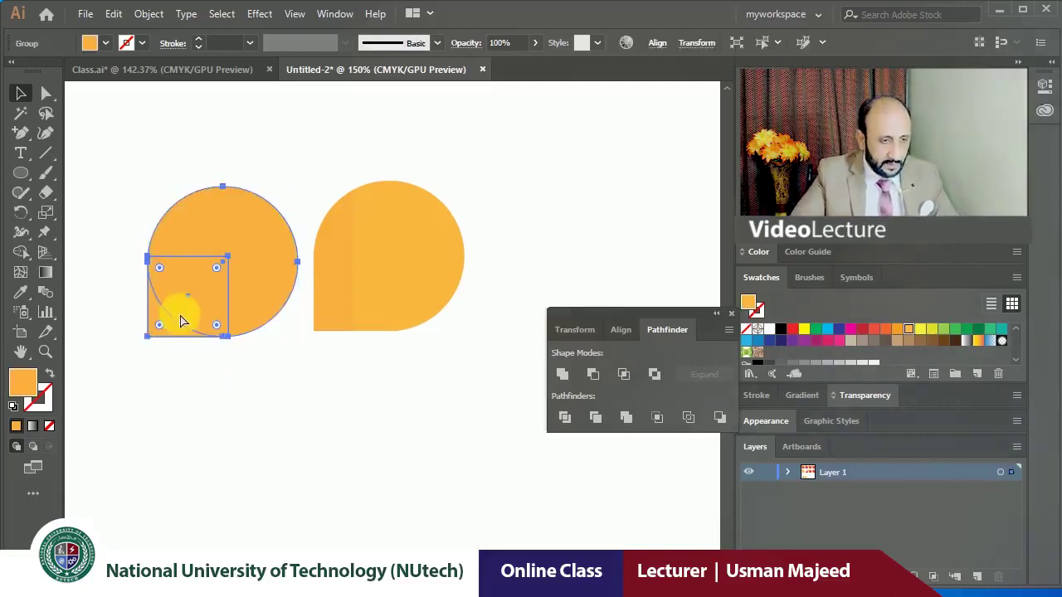
click(157, 340)
click(170, 324)
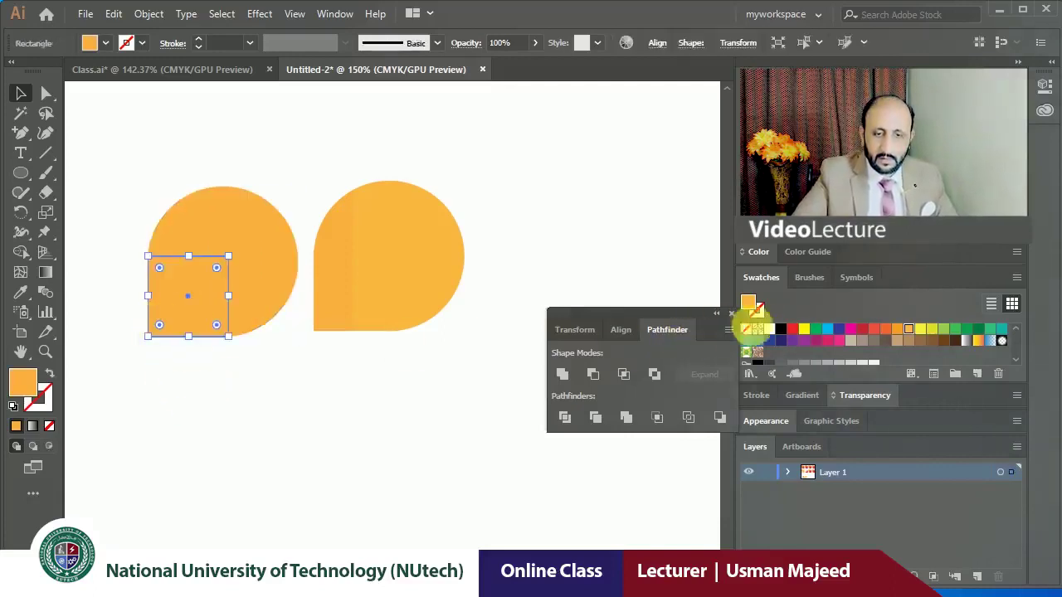
click(833, 336)
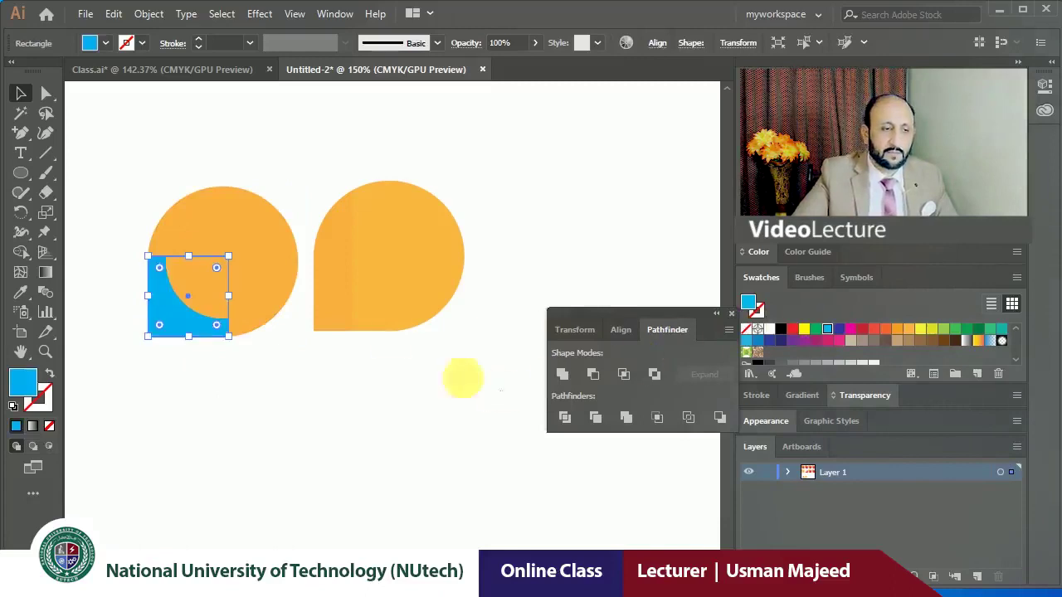
click(213, 254)
click(840, 331)
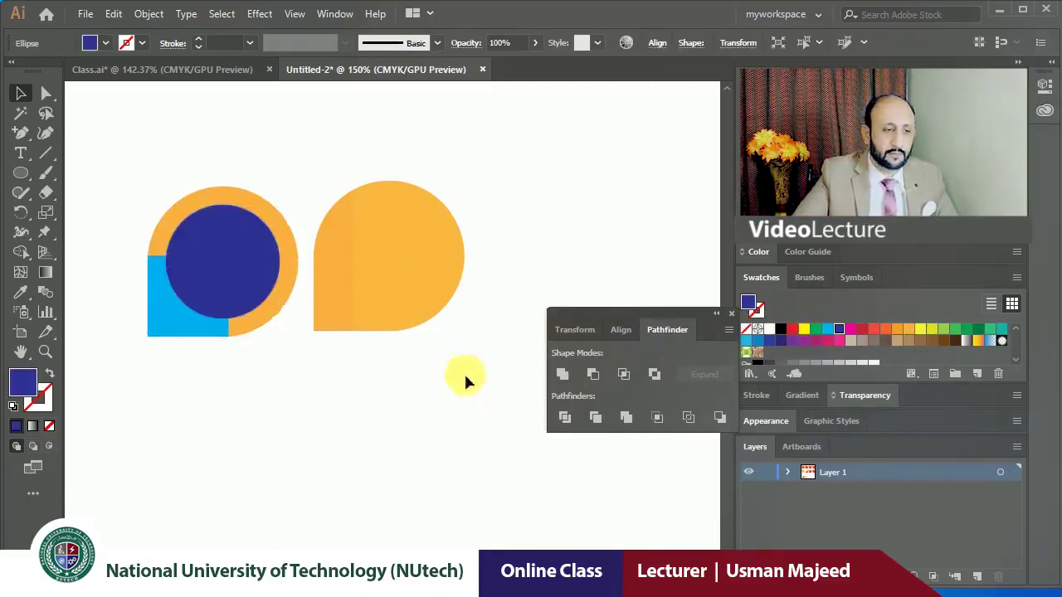
Subtract the dark blue circle and cyan square from the orange circle with Minus Front.
click(138, 319)
click(162, 322)
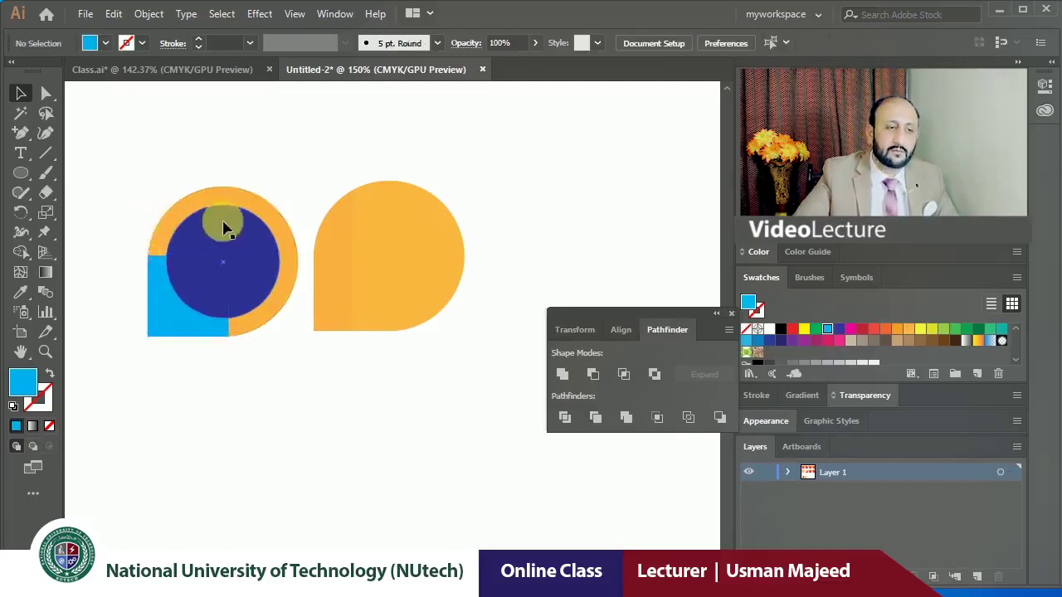
click(240, 197)
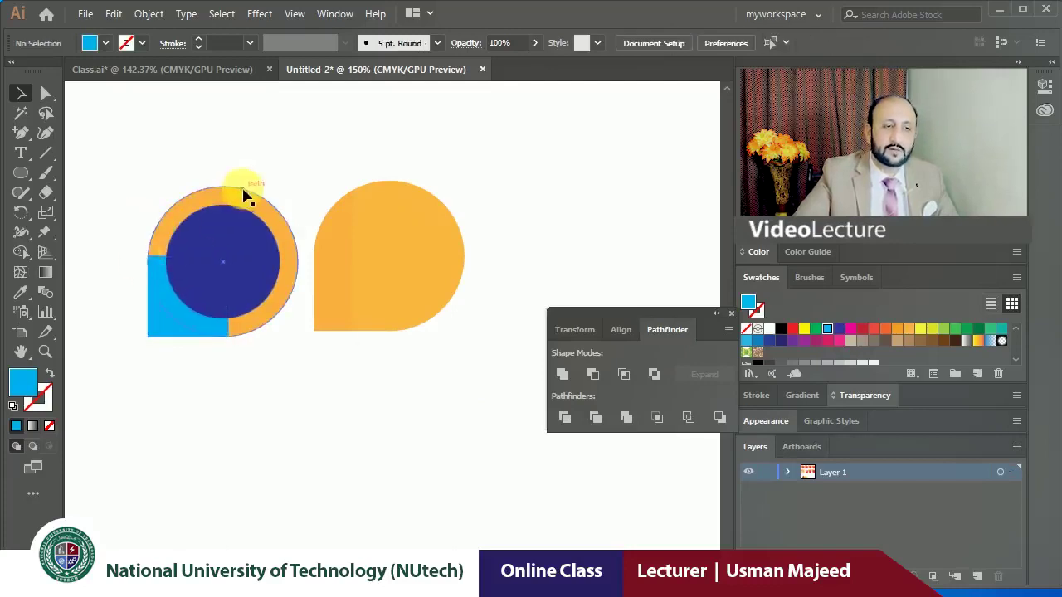
click(155, 318)
shift+click(164, 233)
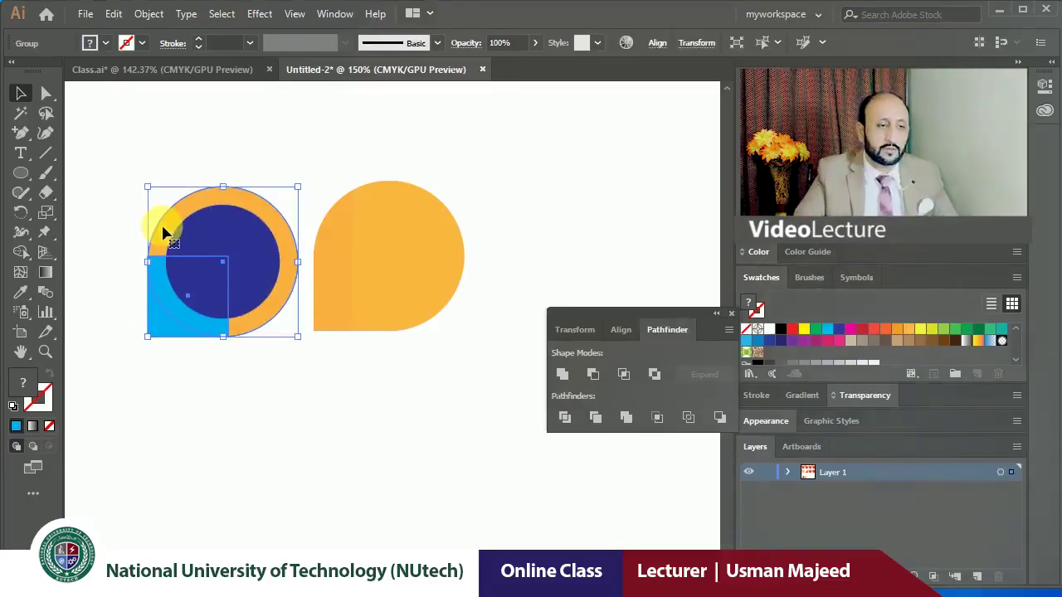
click(161, 158)
click(220, 240)
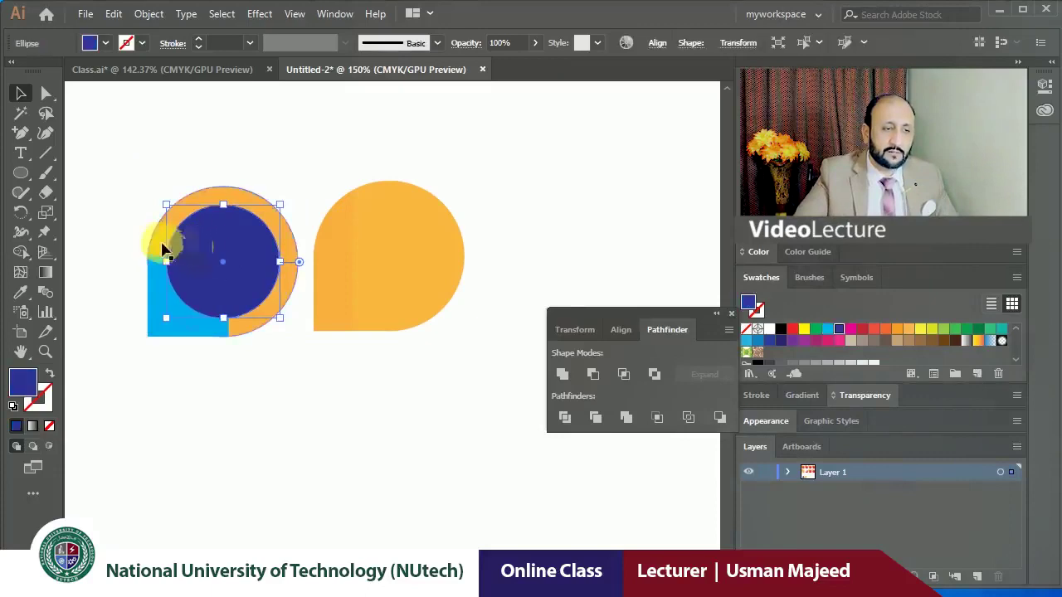
shift+click(172, 301)
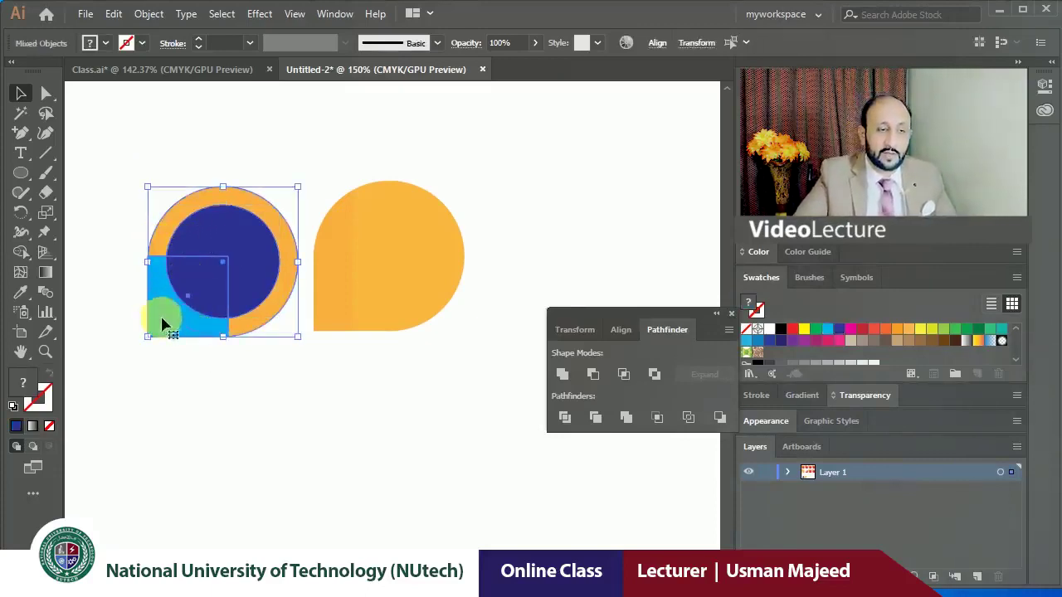
click(603, 377)
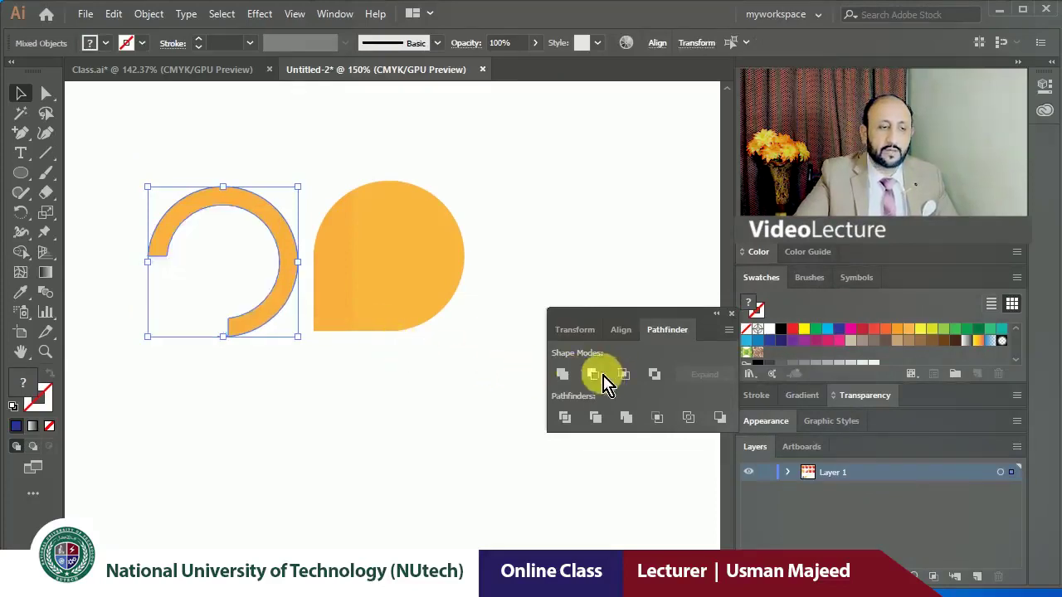
click(288, 368)
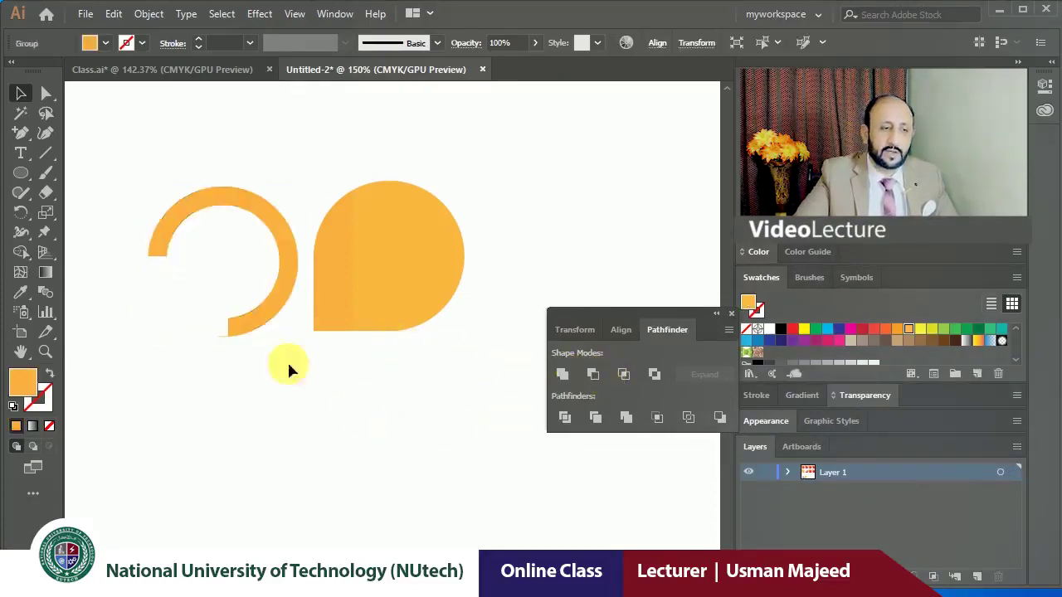
click(249, 313)
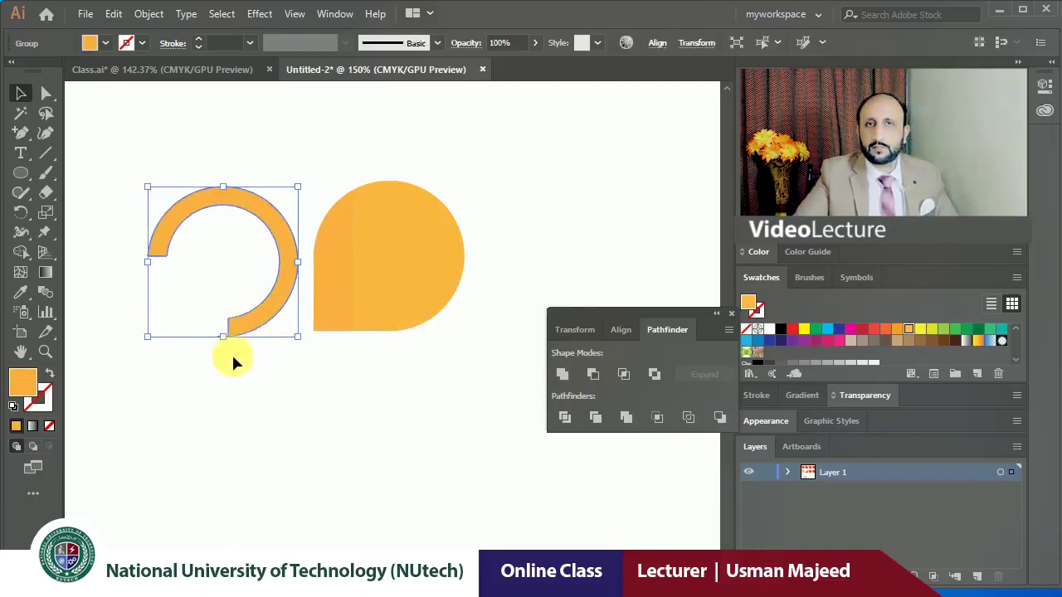
Try drawing circles over the orange teardrop, undoing both attempts.
click(179, 263)
click(344, 282)
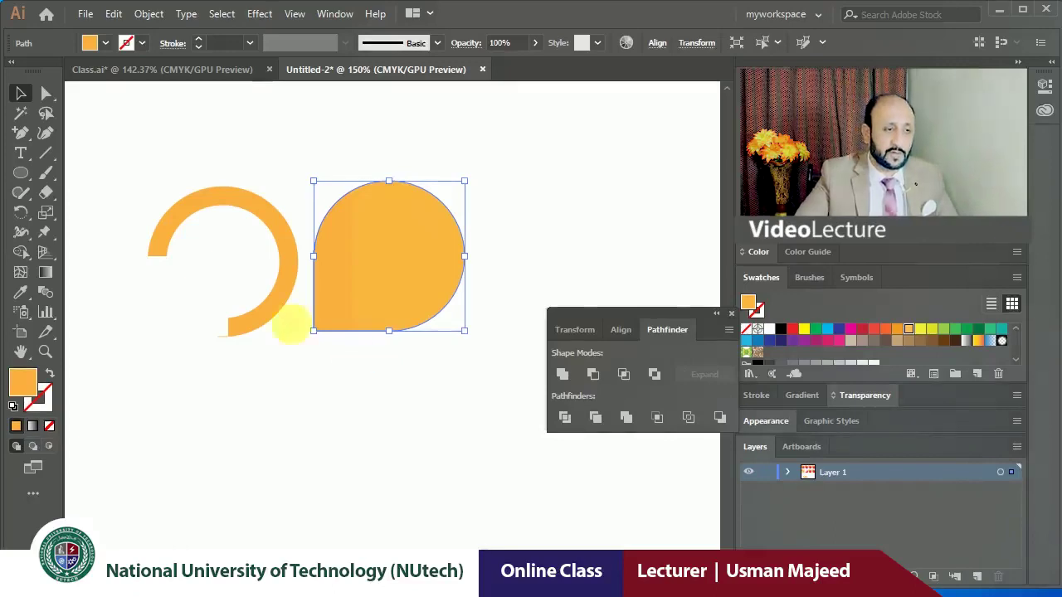
click(20, 173)
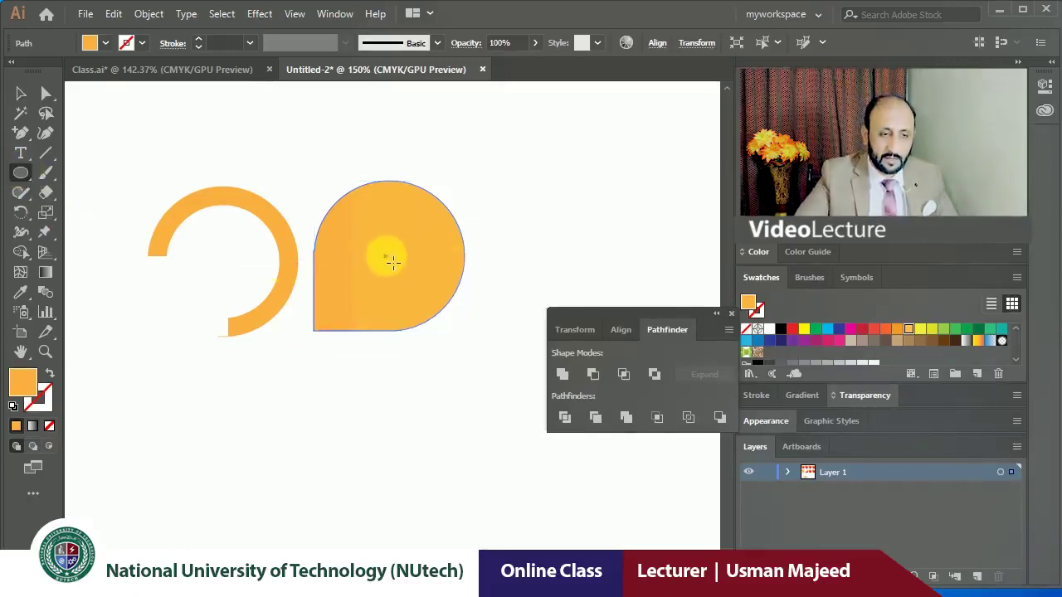
drag(386, 249, 430, 295)
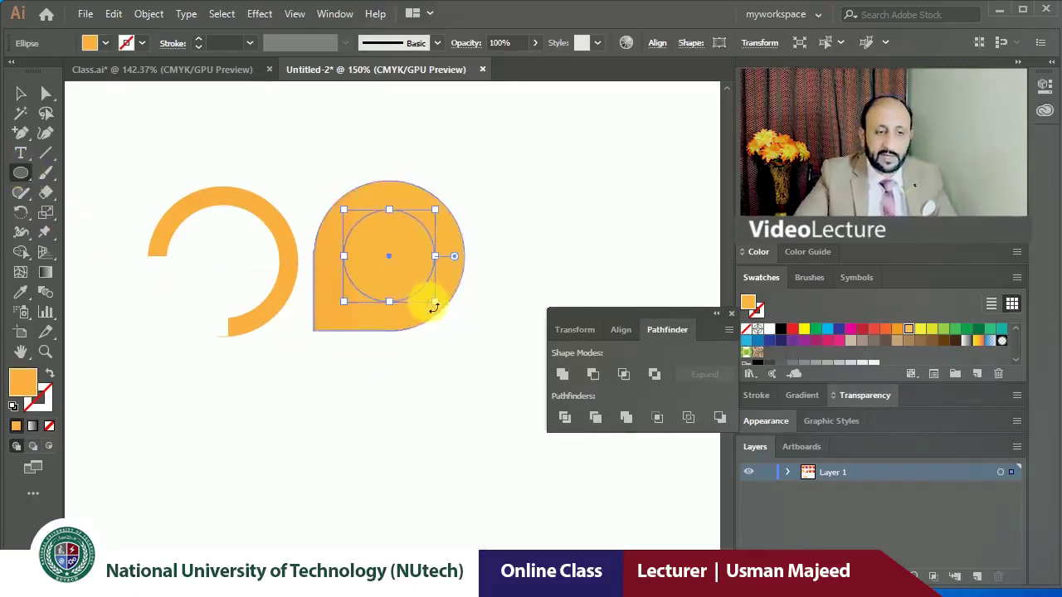
key(ctrl+z)
drag(379, 254, 460, 331)
key(ctrl+z)
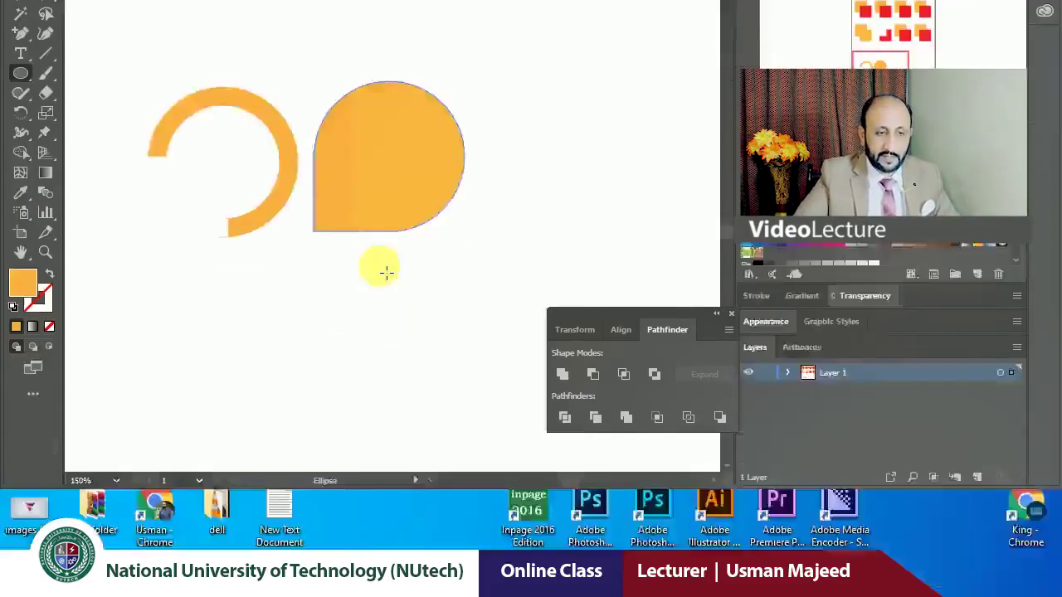
key(v)
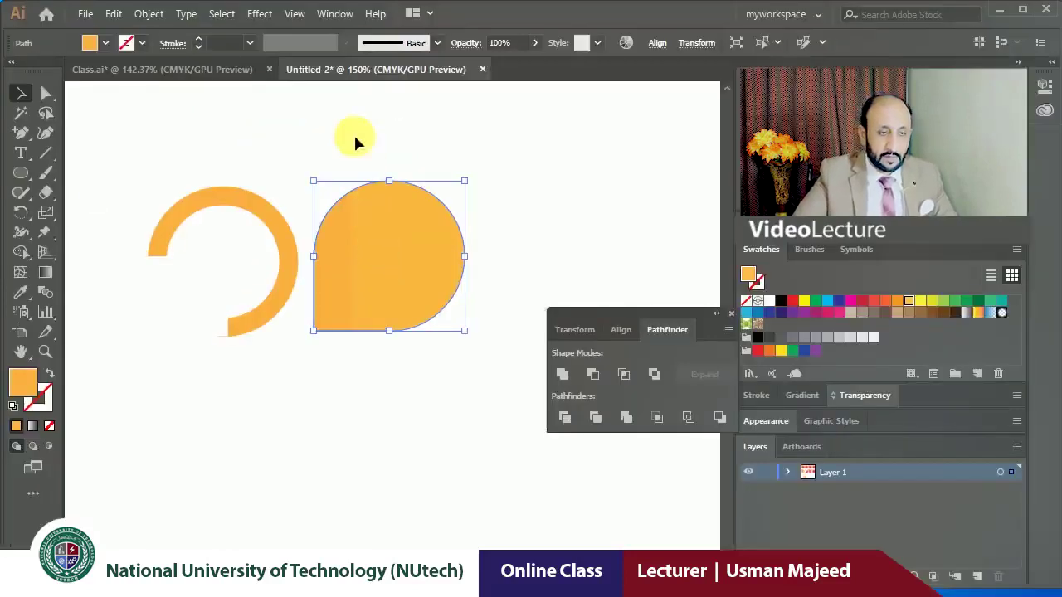
Draw a circle inside the teardrop's centre and fill it blue.
click(355, 143)
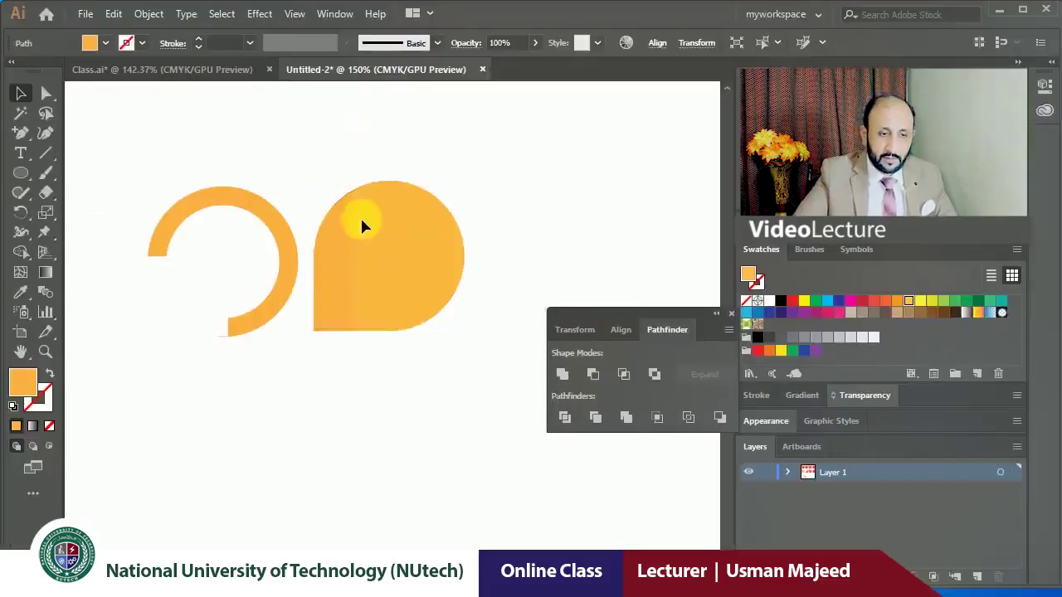
click(397, 248)
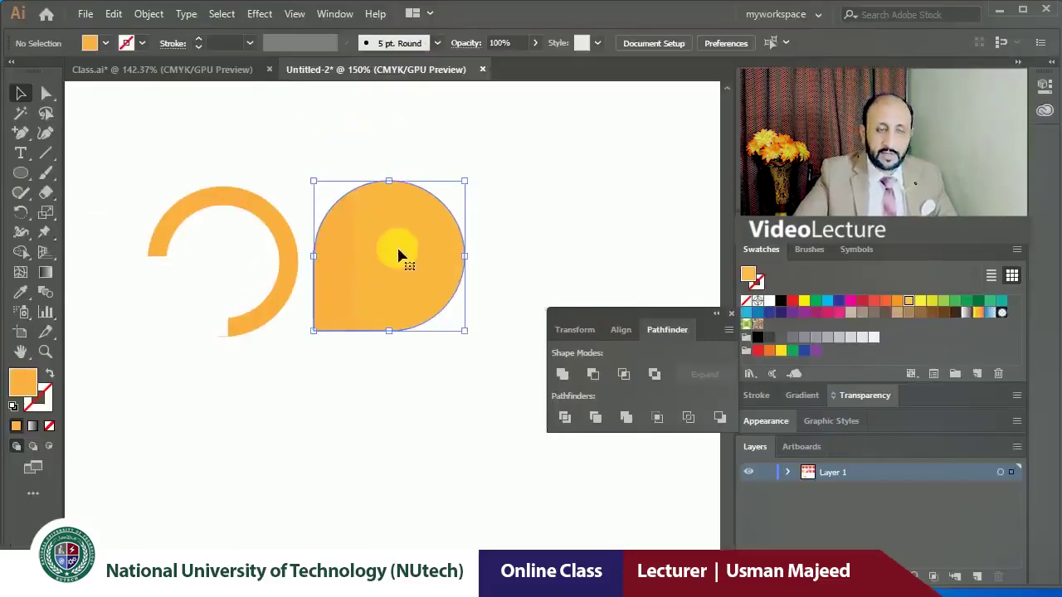
click(20, 172)
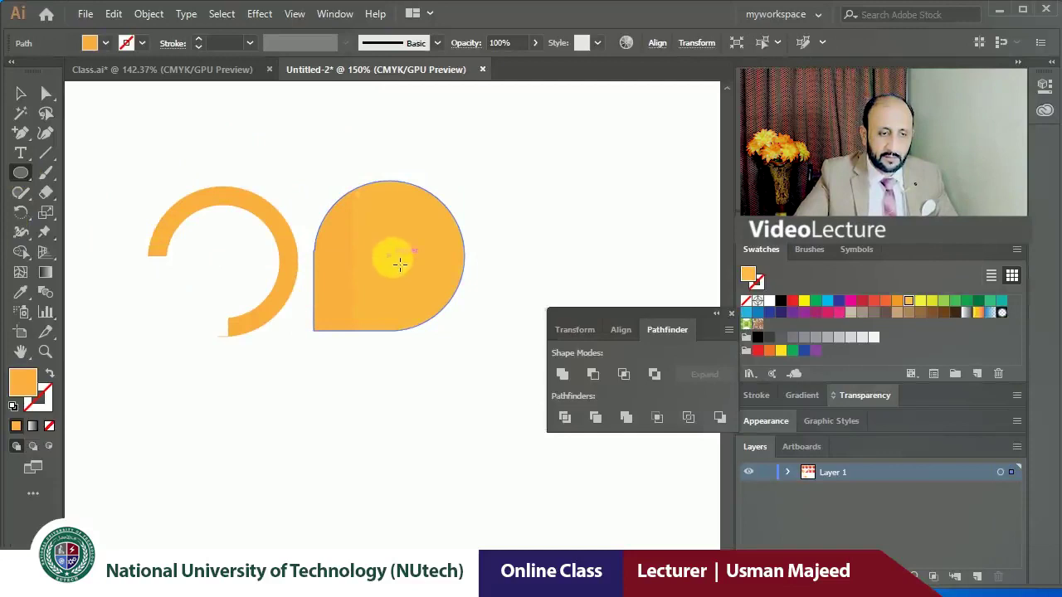
drag(396, 262, 455, 323)
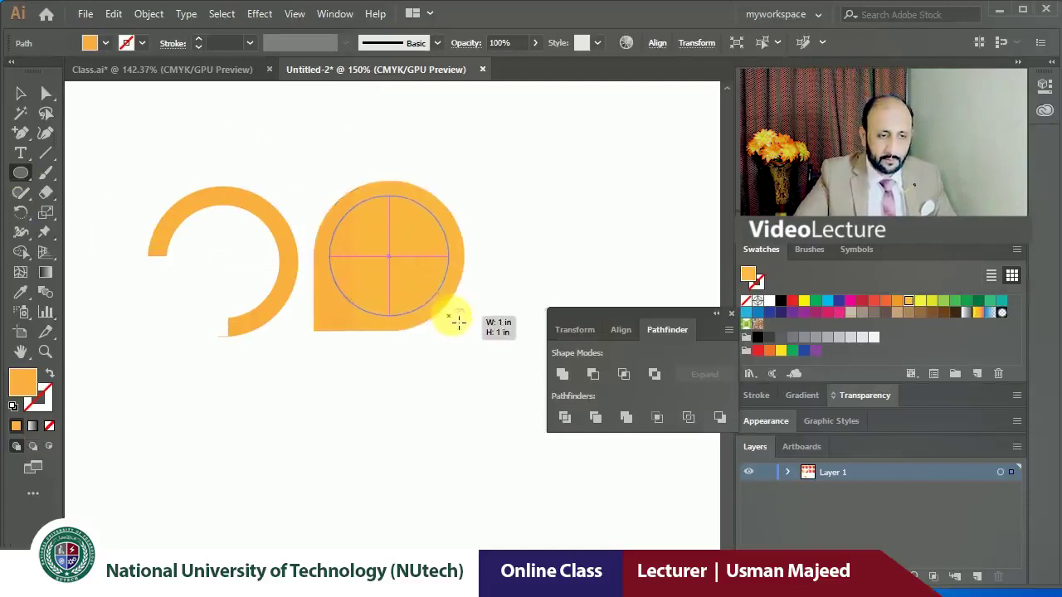
drag(454, 323, 452, 322)
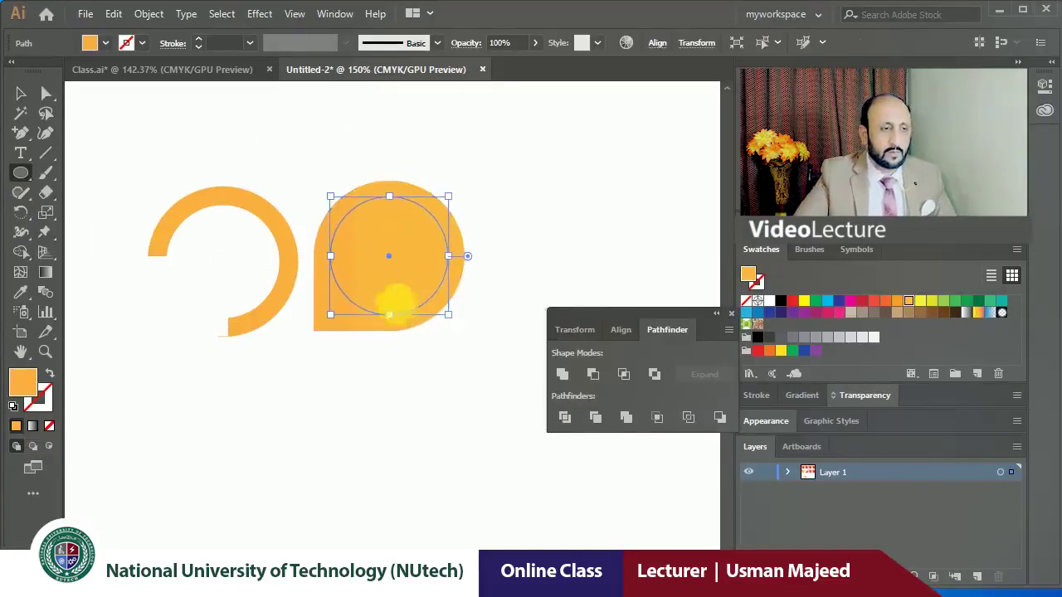
click(20, 93)
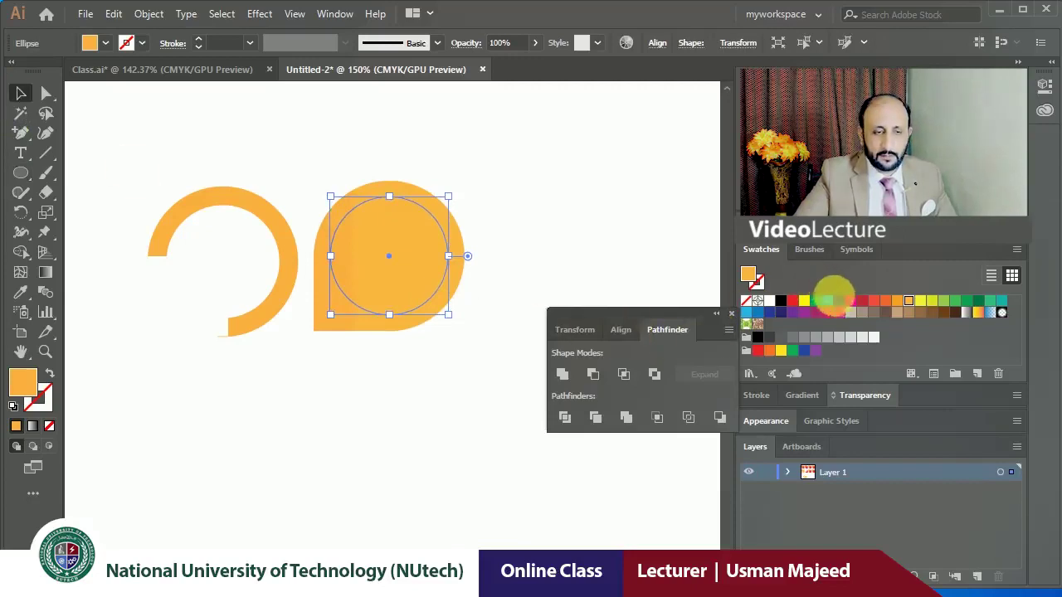
click(838, 300)
click(332, 339)
Select the blue circle with the teardrop and apply Minus Front to punch a hole.
click(339, 314)
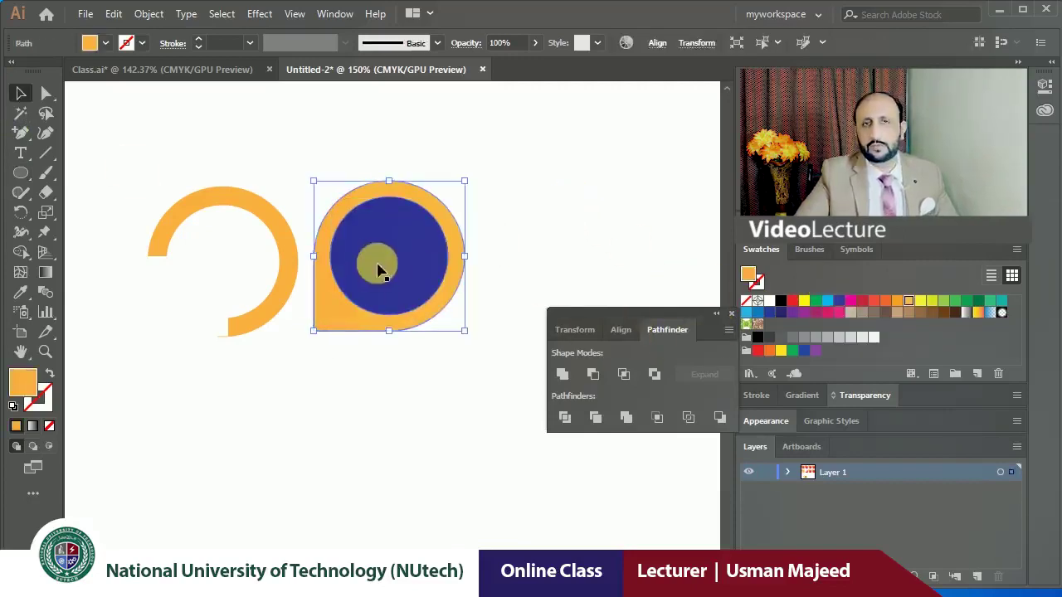
click(378, 270)
click(340, 165)
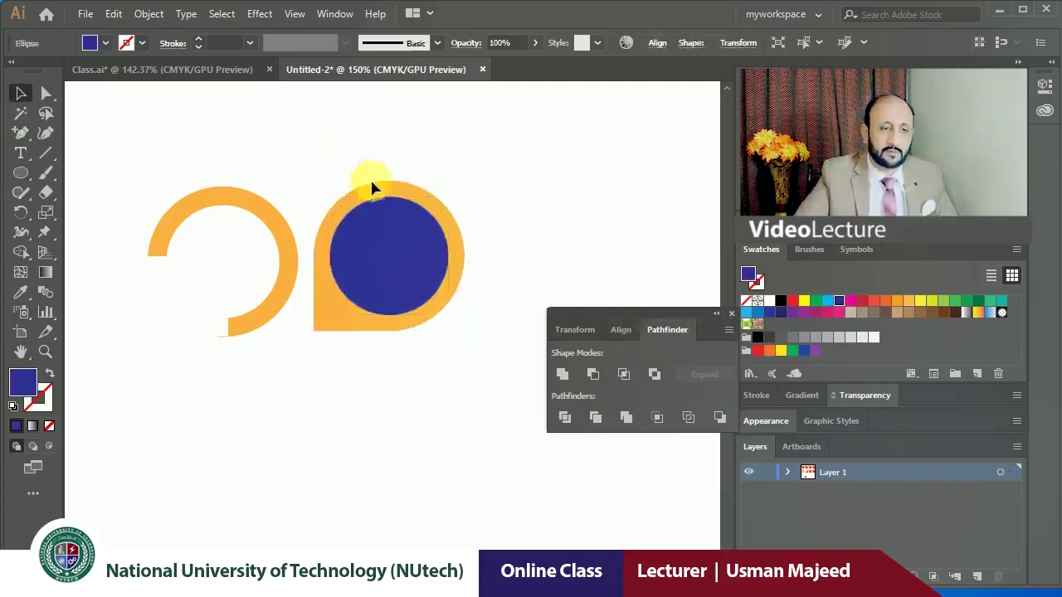
click(378, 214)
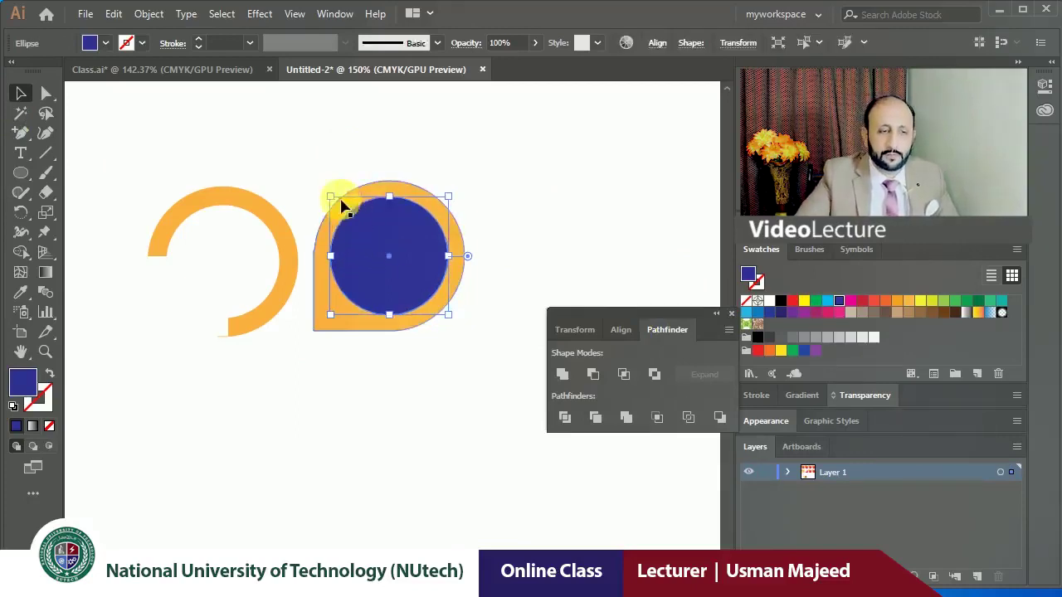
click(592, 374)
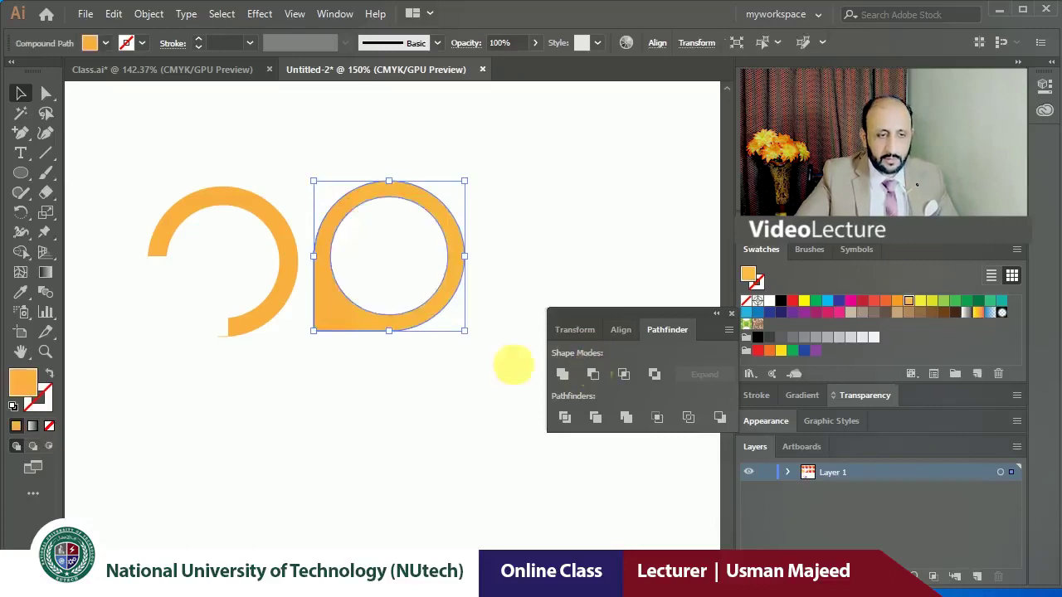
click(369, 332)
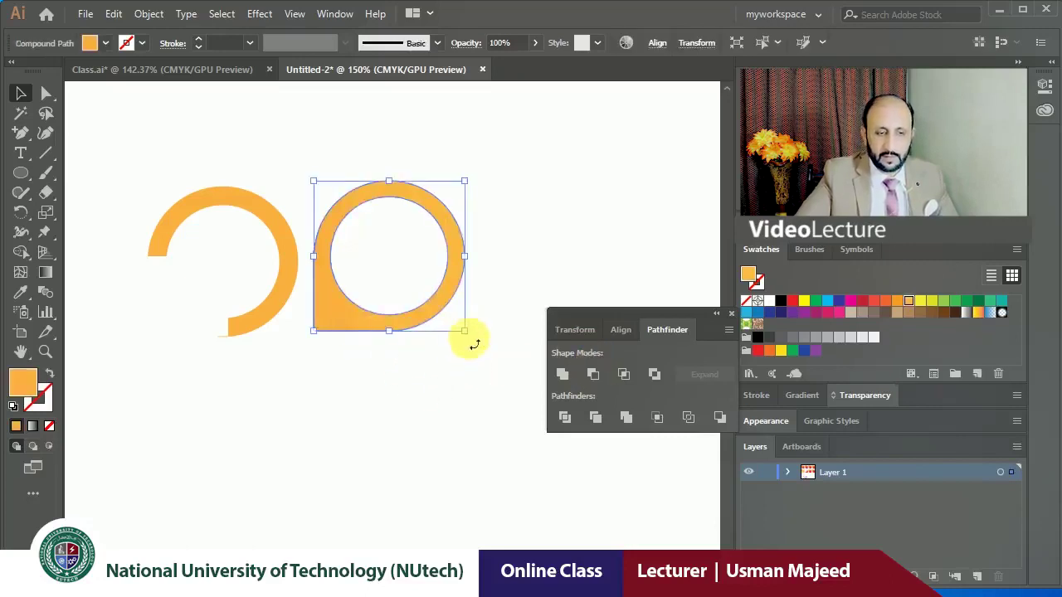
Tilt and move the pin, then stretch its tip with Direct Selection and undo it.
drag(474, 344, 485, 290)
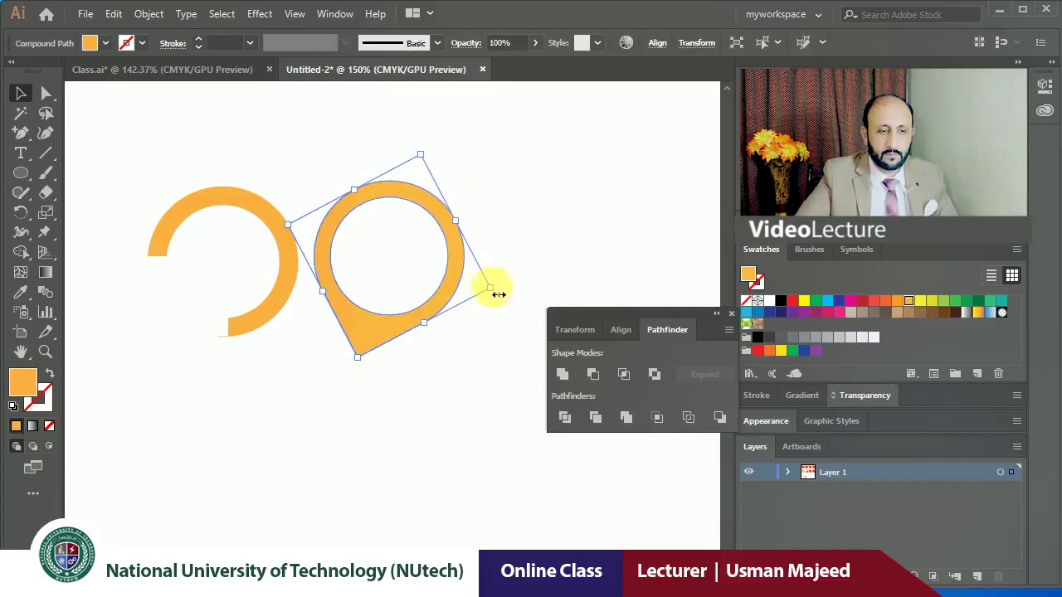
drag(426, 302, 466, 273)
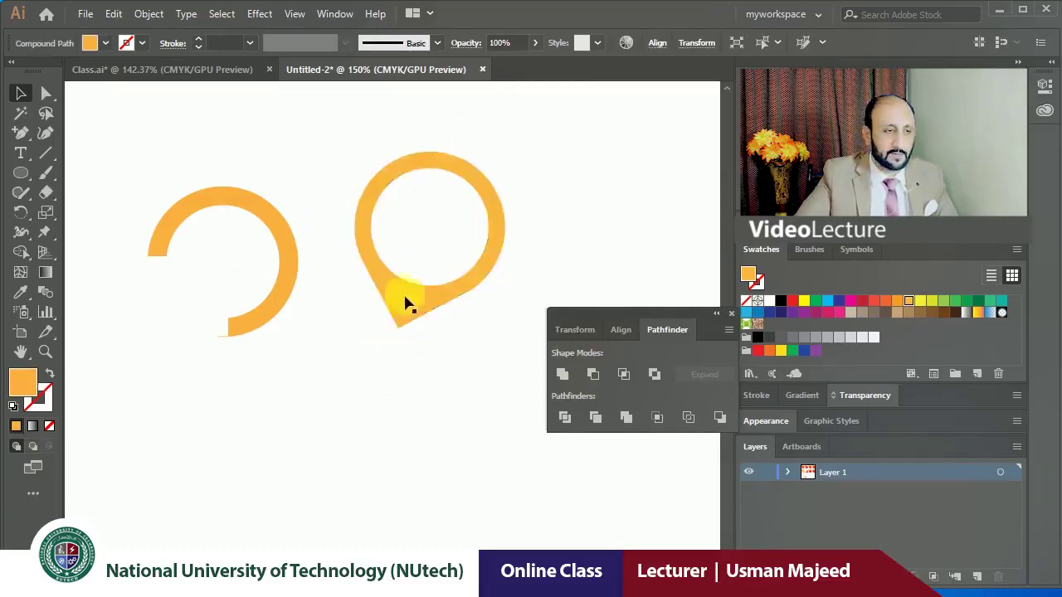
click(46, 93)
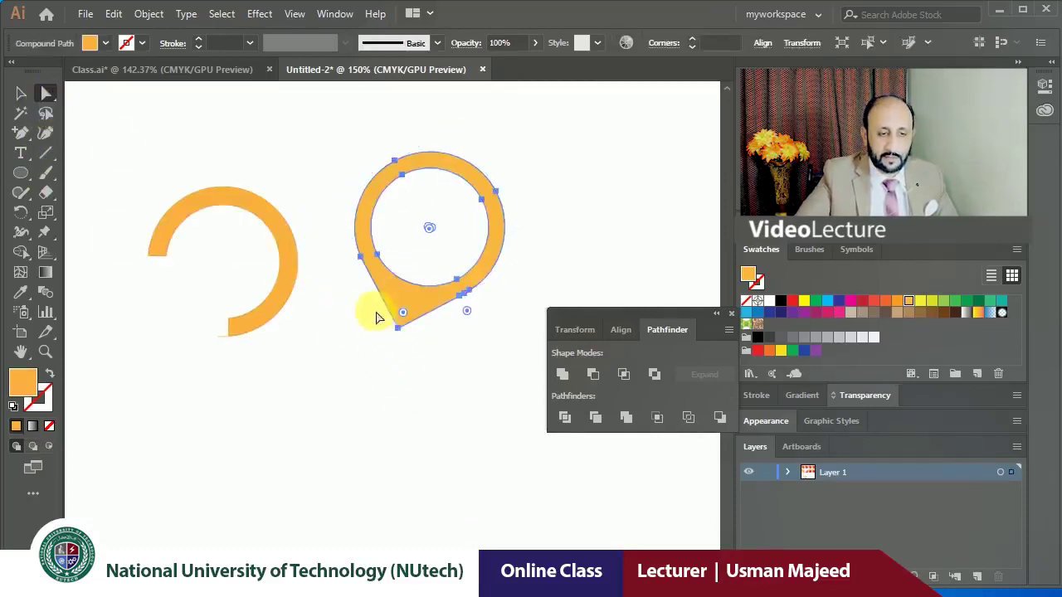
drag(398, 327, 385, 383)
click(413, 398)
key(ctrl+z)
key(ctrl+z)
click(412, 395)
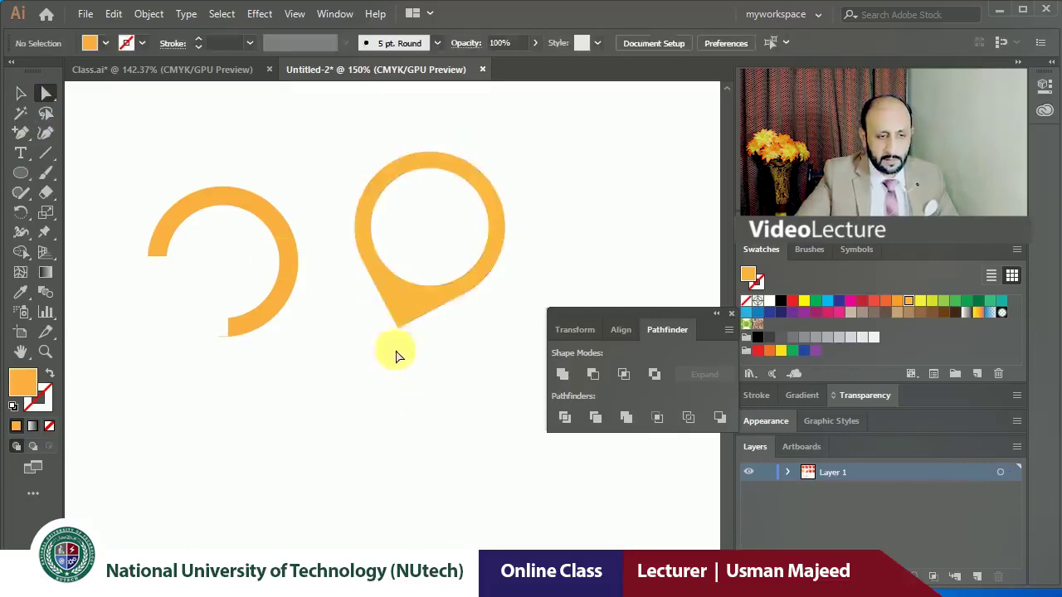
Marquee-select both orange shapes and delete them.
click(362, 266)
click(362, 352)
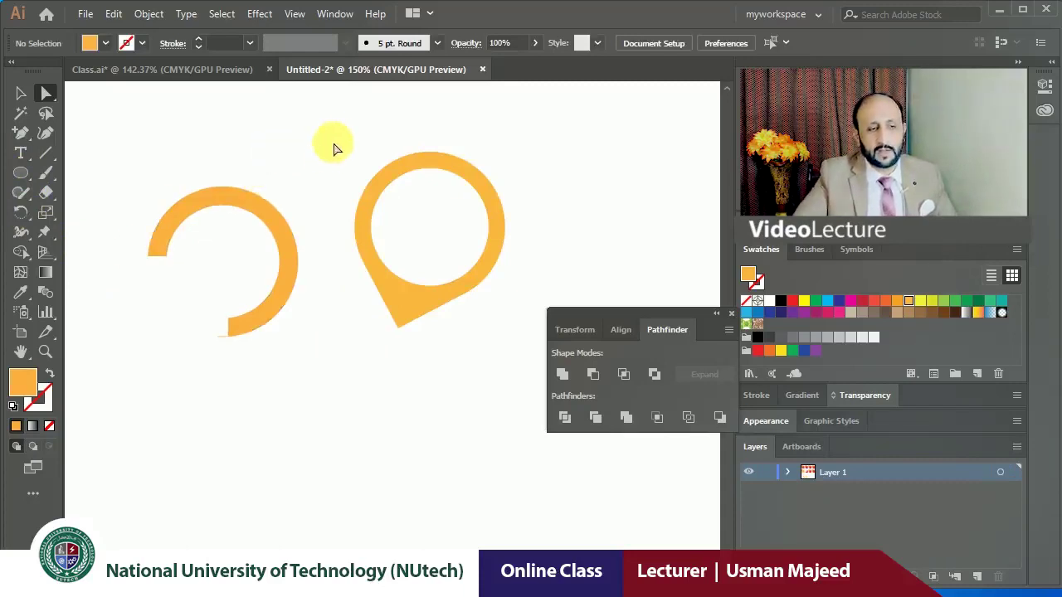
mouse_move(167, 131)
mouse_down()
mouse_move(396, 334)
mouse_move(497, 399)
mouse_up()
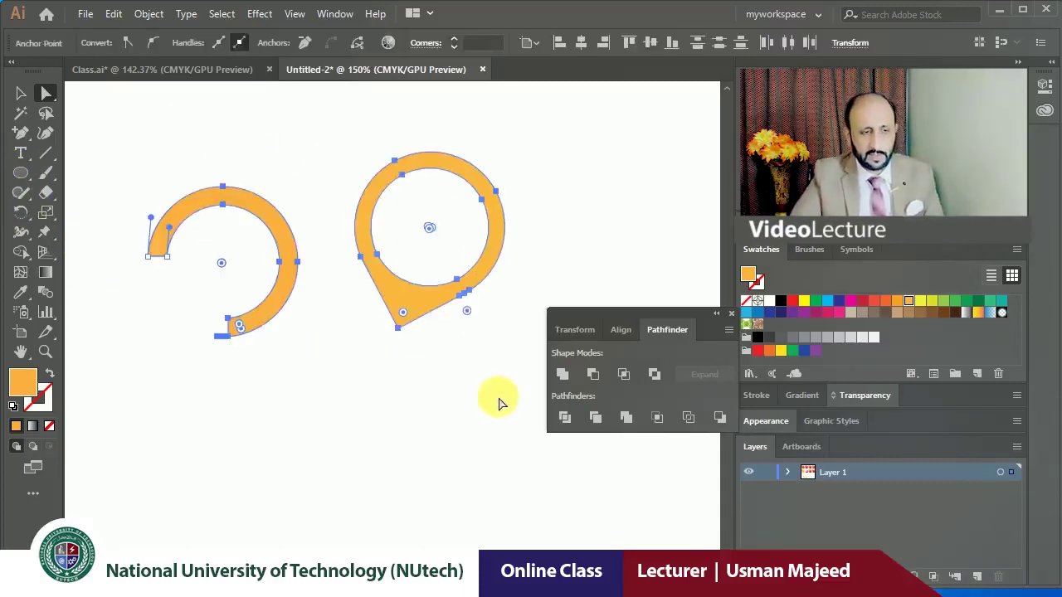
key(Delete)
Fit the artboard, zoom and pan to the second-row square pairs, and select a pair.
click(273, 363)
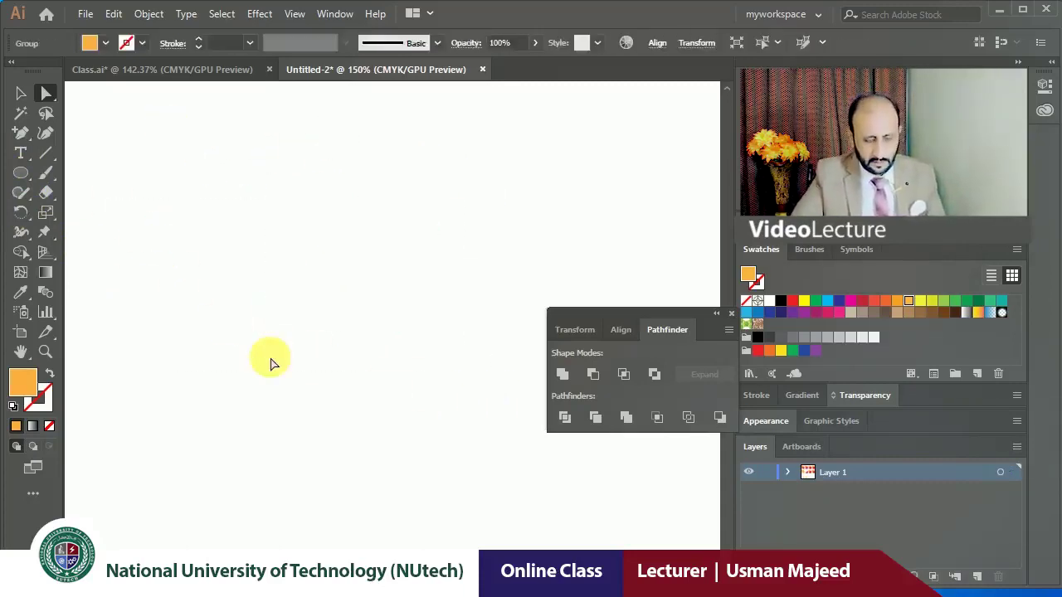
key(ctrl+0)
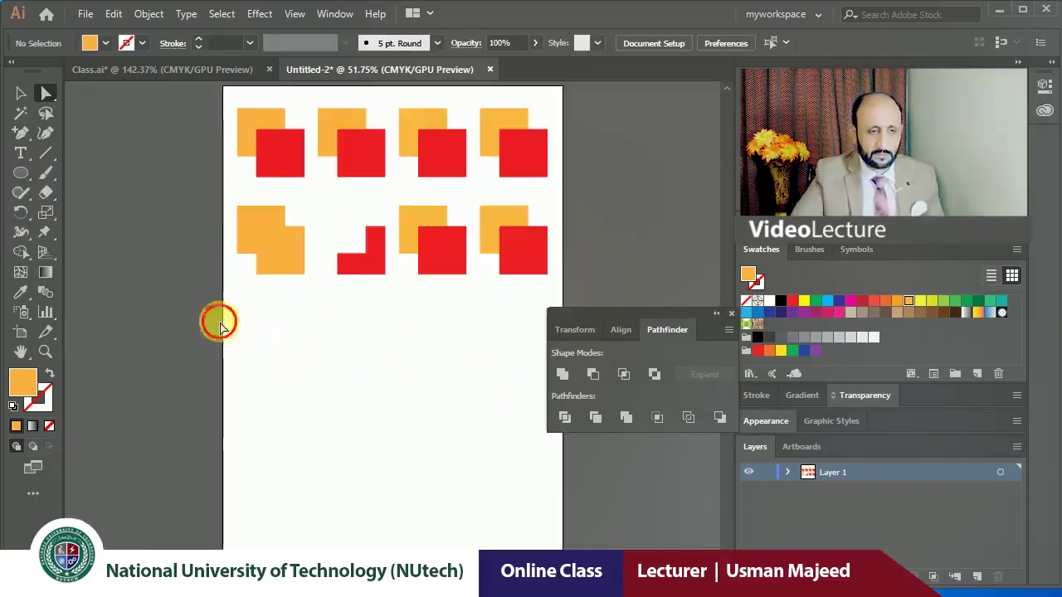
key(z)
click(448, 290)
drag(467, 341, 294, 351)
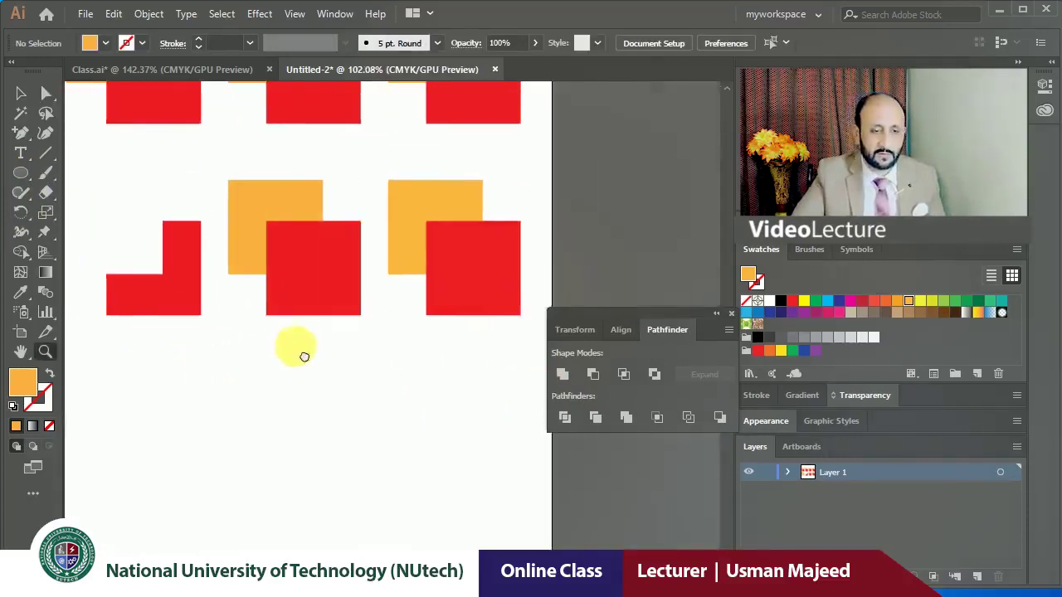
click(21, 93)
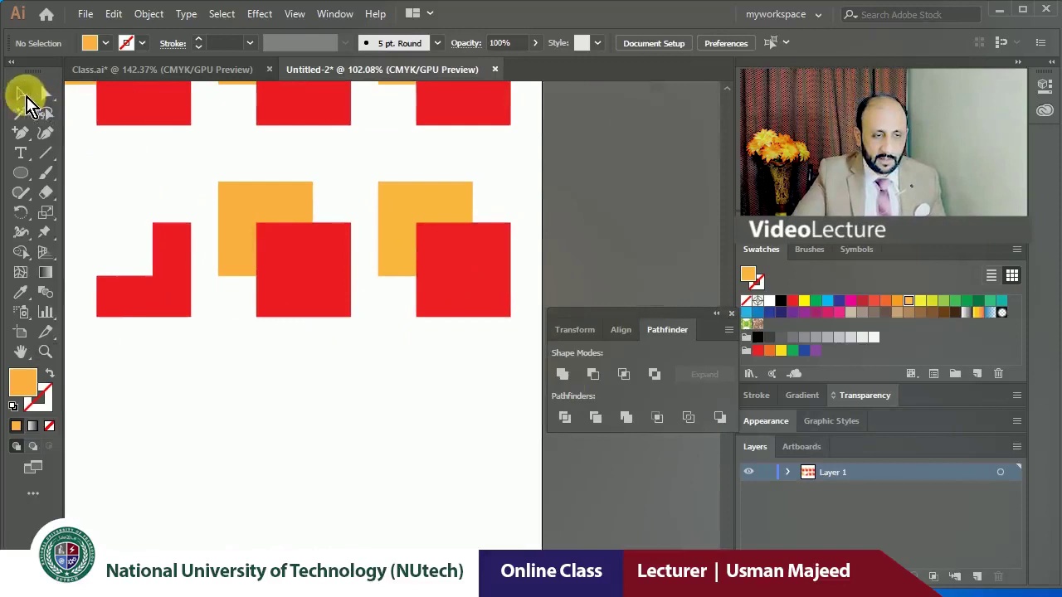
click(290, 260)
shift+click(252, 214)
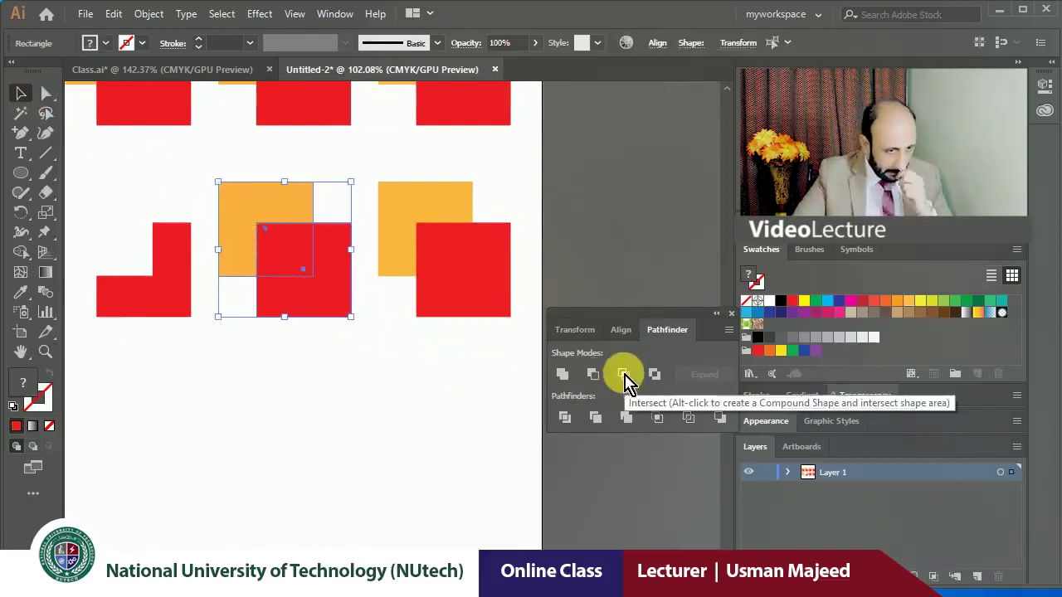
Zoom into the third square pair and recolour its red square yellow-green.
click(393, 395)
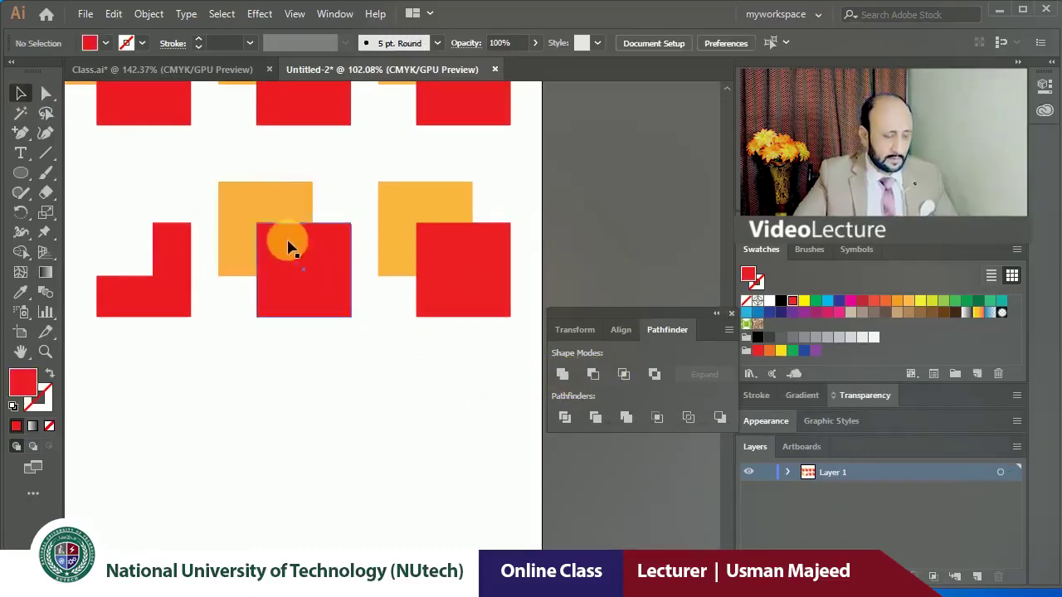
key(z)
mouse_move(256, 230)
mouse_down()
mouse_move(395, 359)
mouse_move(439, 422)
mouse_up()
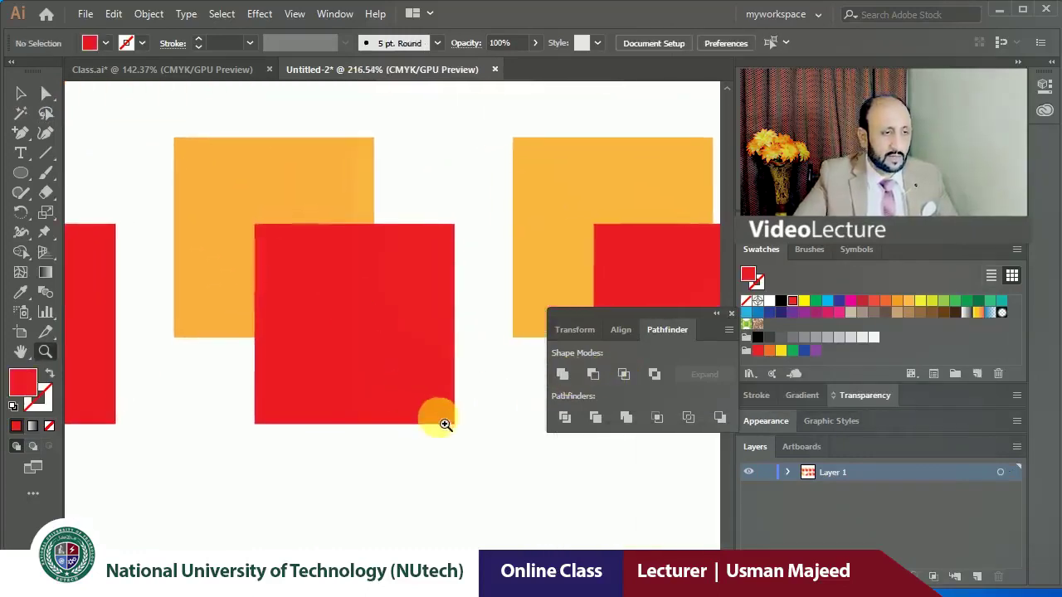
click(21, 94)
click(282, 114)
drag(282, 114, 407, 362)
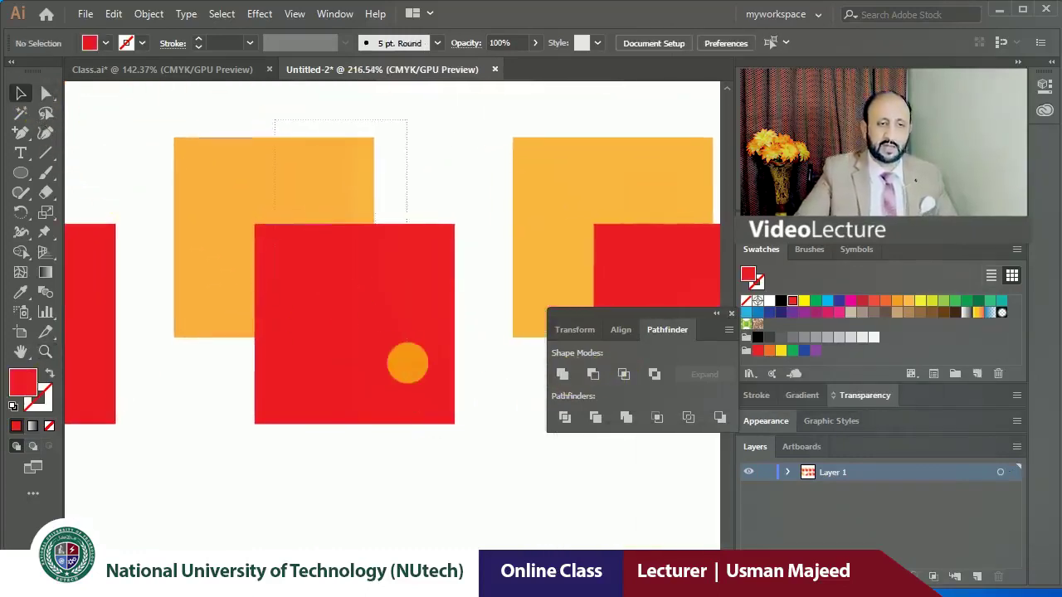
click(437, 373)
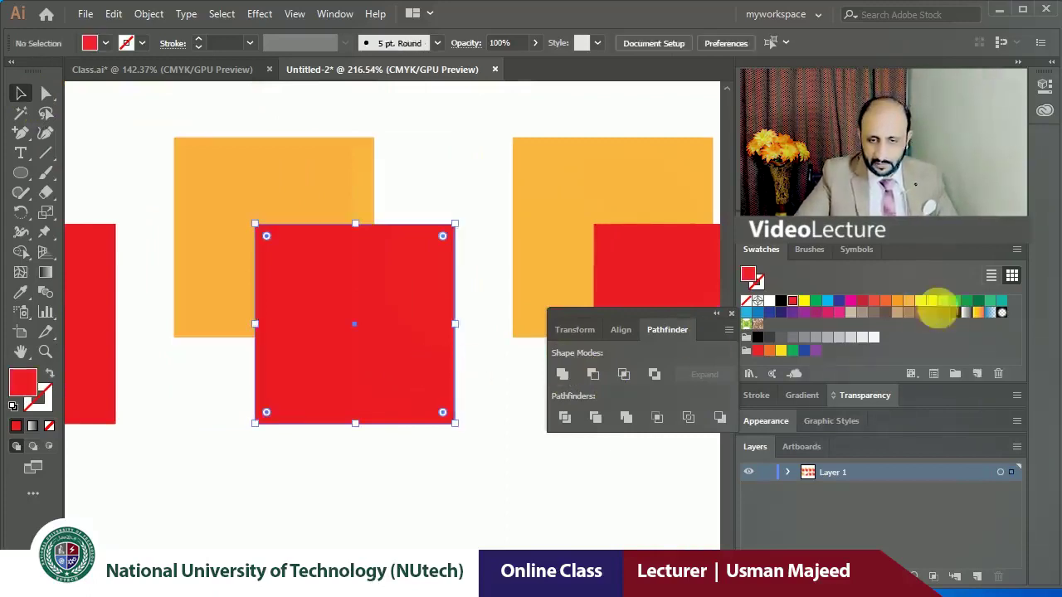
click(935, 302)
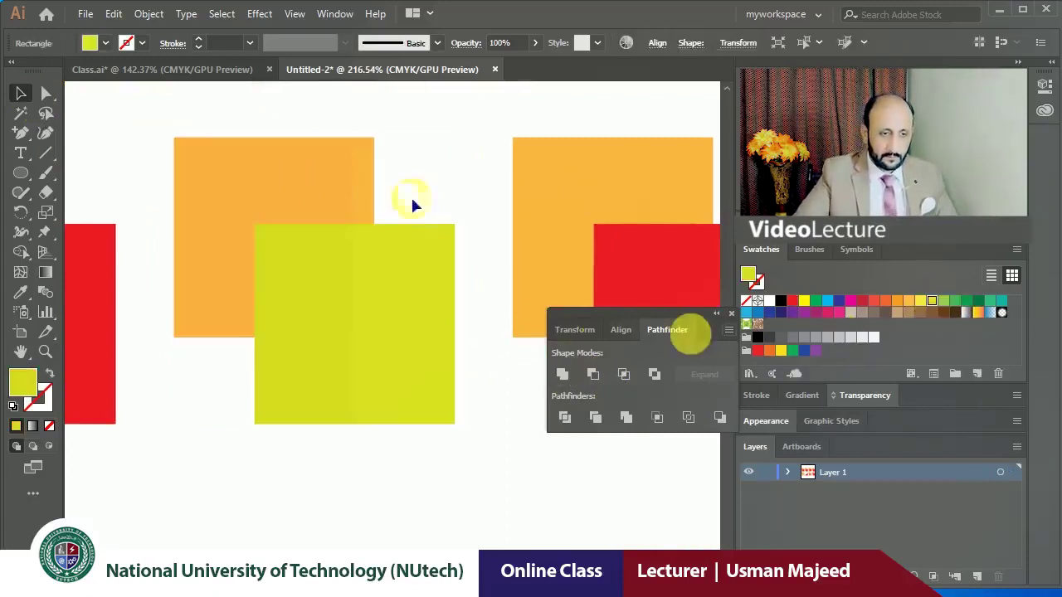
Intersect the orange and yellow-green squares, then fill the small overlap square red.
drag(410, 202, 254, 321)
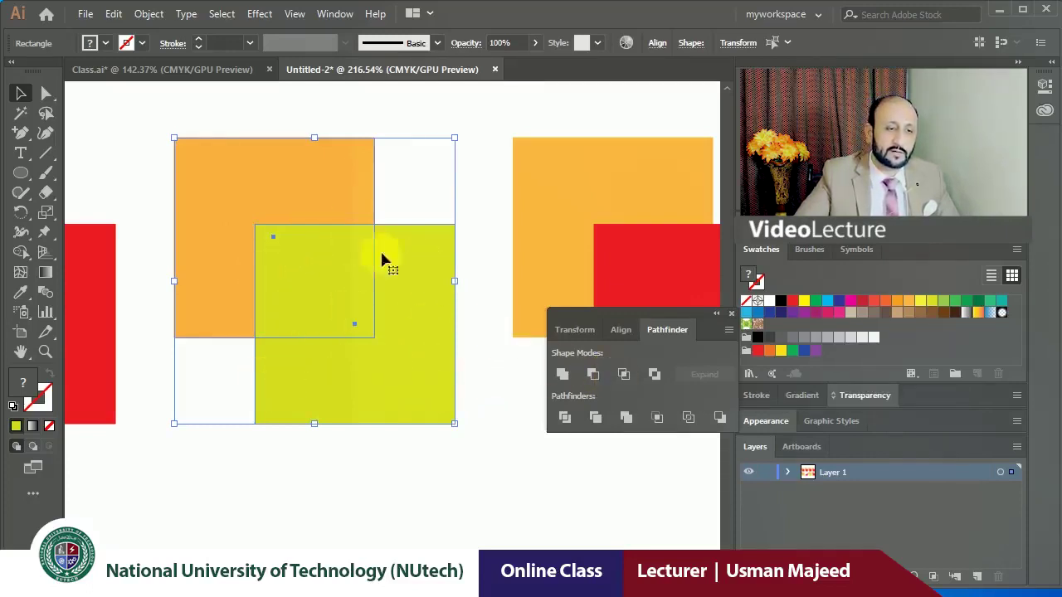
click(622, 375)
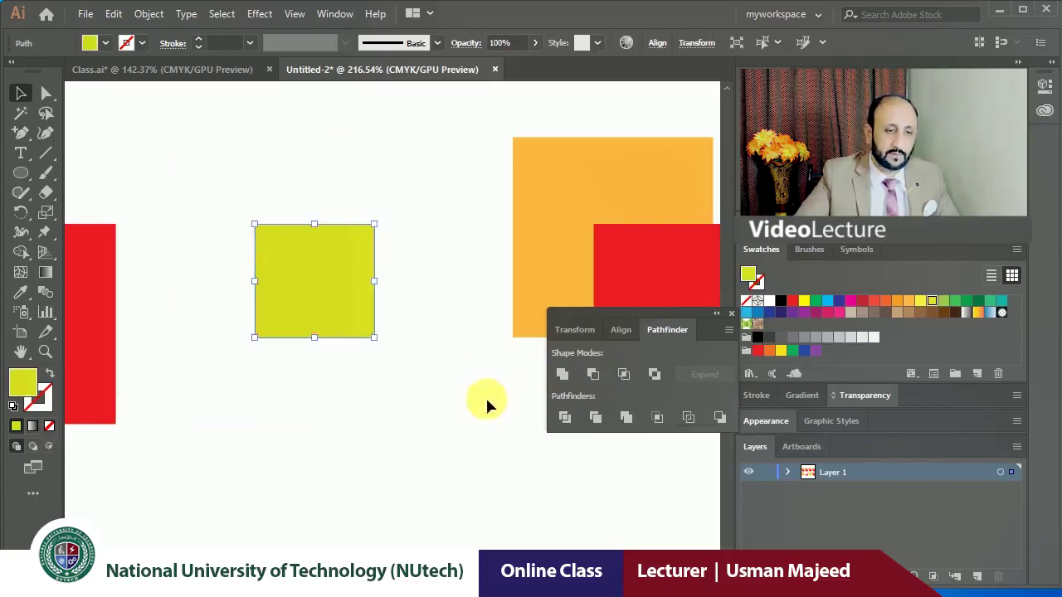
click(477, 374)
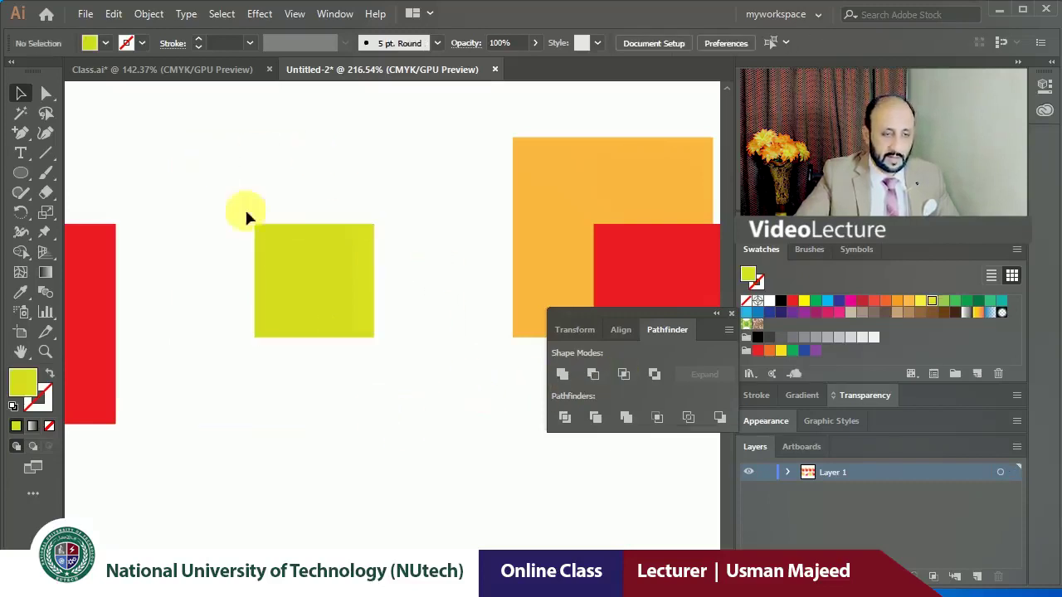
scroll(248, 399, down, 2)
scroll(247, 400, down, 2)
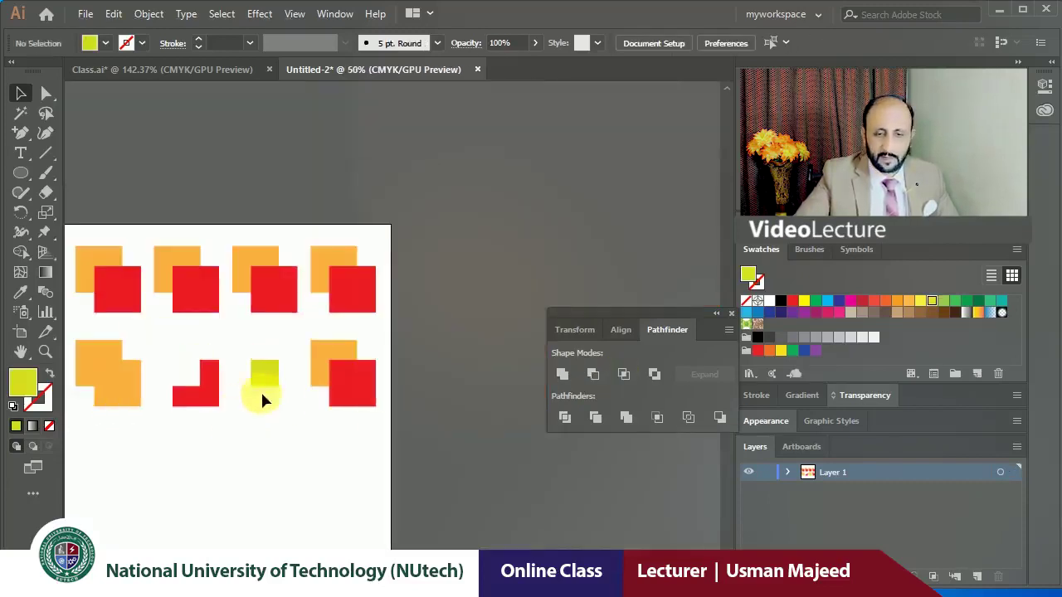
click(264, 386)
click(792, 301)
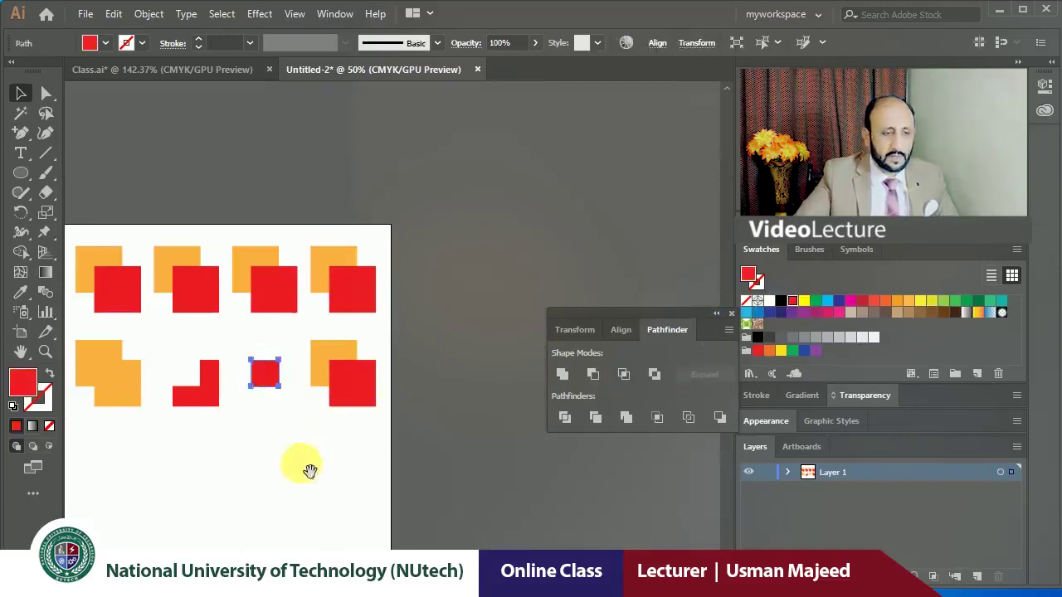
drag(309, 470, 379, 249)
Draw a circle on the empty canvas, move it right and fill it light orange.
key(z)
drag(260, 266, 379, 391)
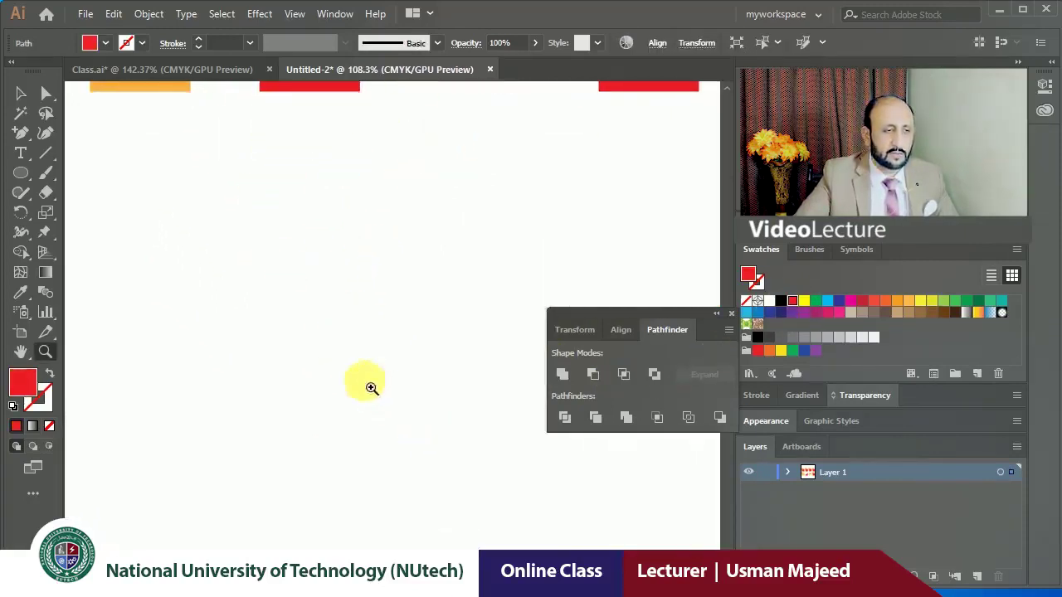
click(20, 173)
mouse_move(163, 184)
mouse_down()
mouse_move(283, 341)
mouse_move(277, 356)
mouse_up()
click(21, 94)
mouse_move(208, 230)
mouse_down()
mouse_move(255, 247)
mouse_move(346, 245)
mouse_up()
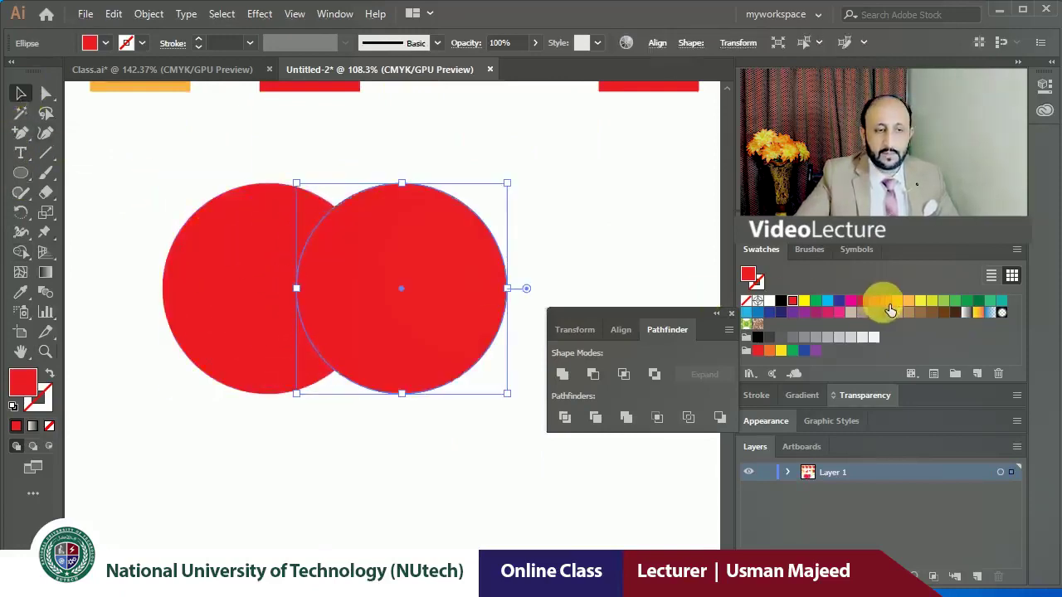
click(888, 305)
click(909, 300)
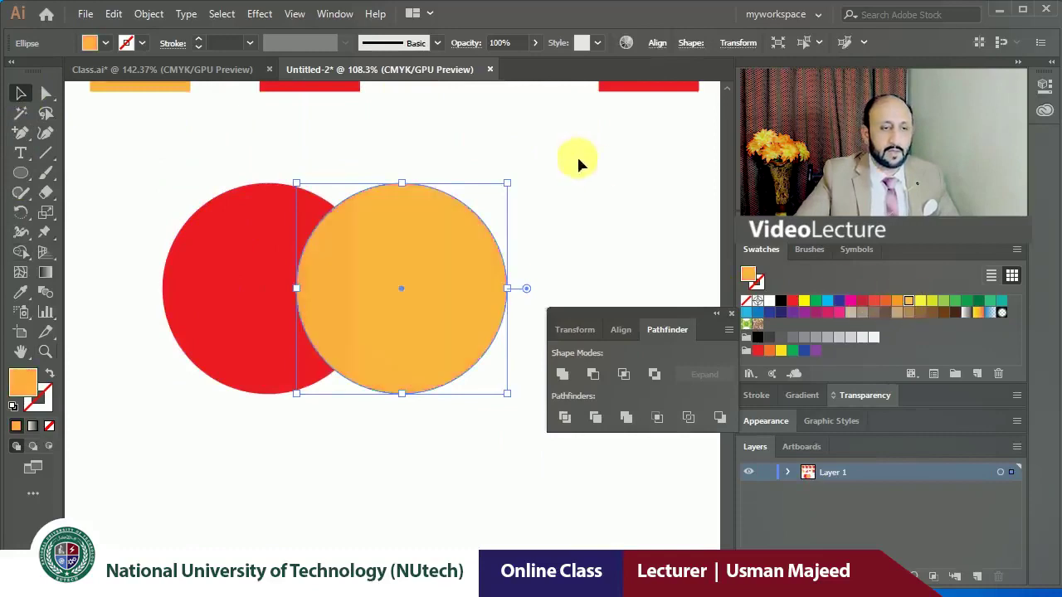
Intersect the two circles into a lens shape and rotate it horizontal.
click(579, 163)
drag(427, 151, 230, 271)
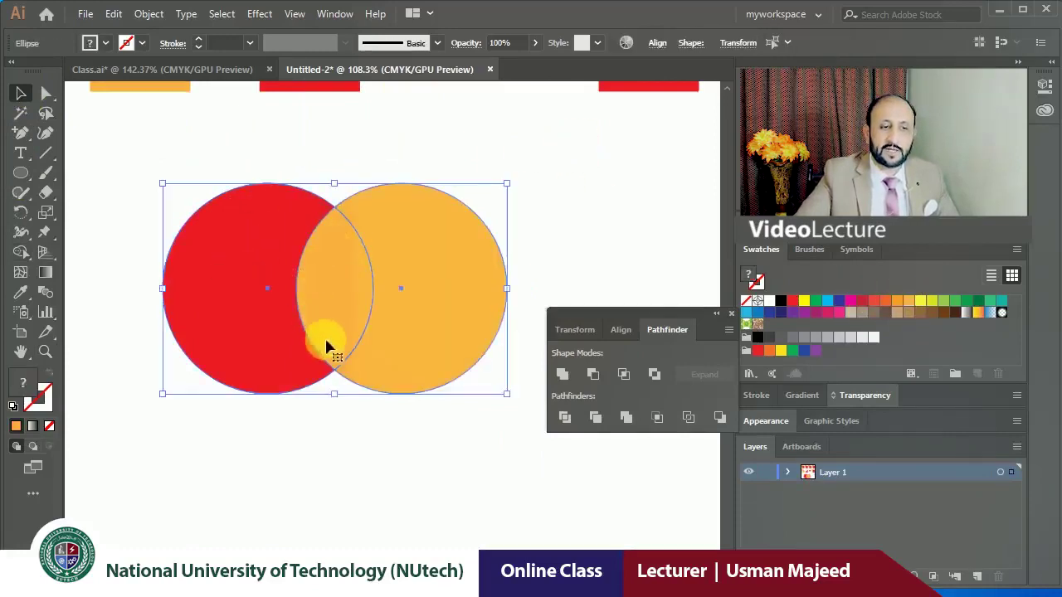
click(624, 374)
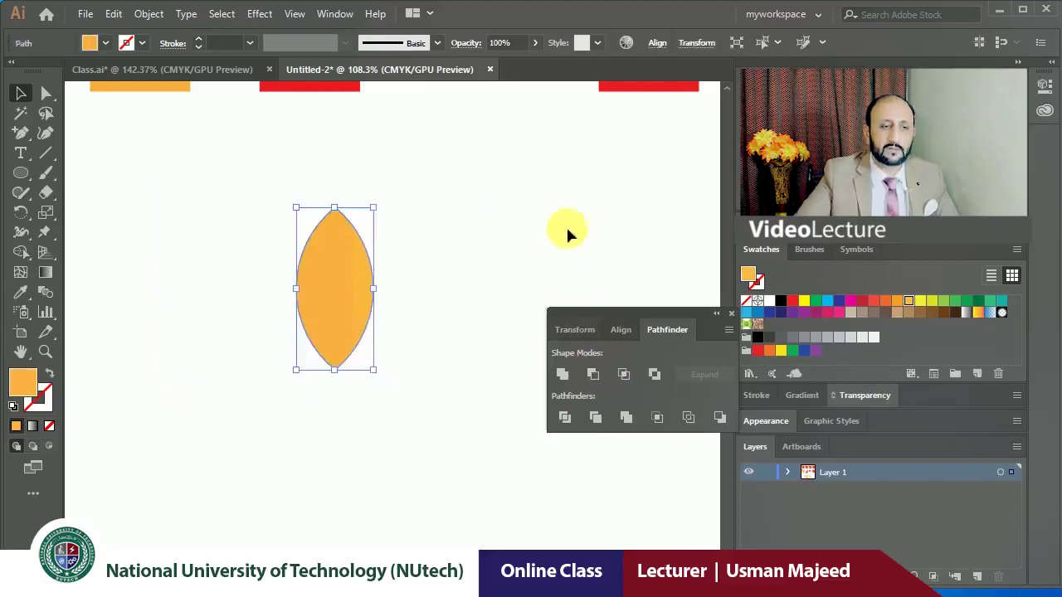
click(531, 245)
click(337, 285)
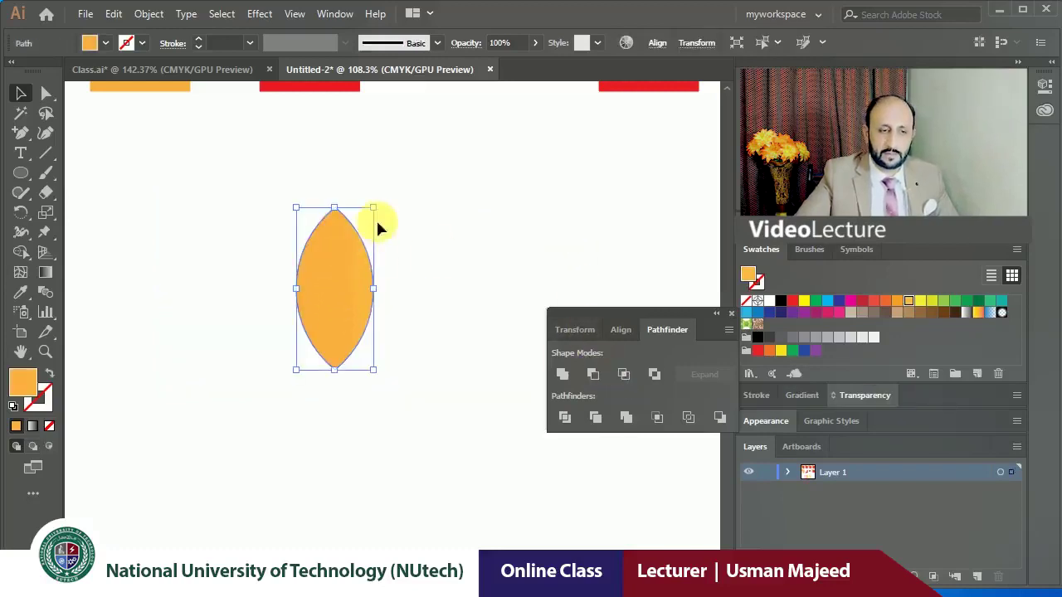
drag(387, 215, 436, 326)
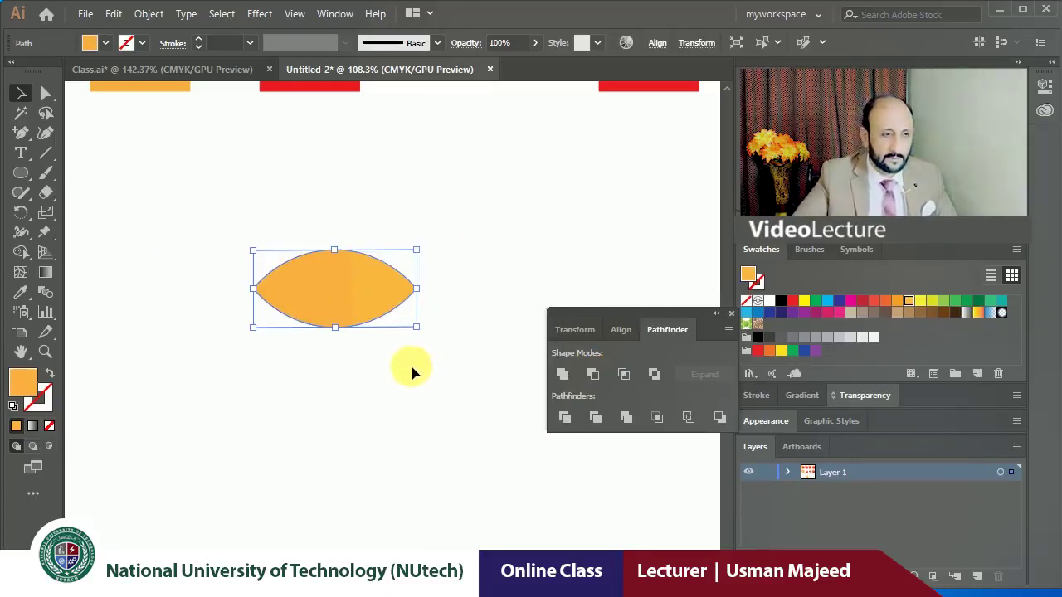
Shift the lens's top and bottom anchors left to form a teardrop.
click(45, 93)
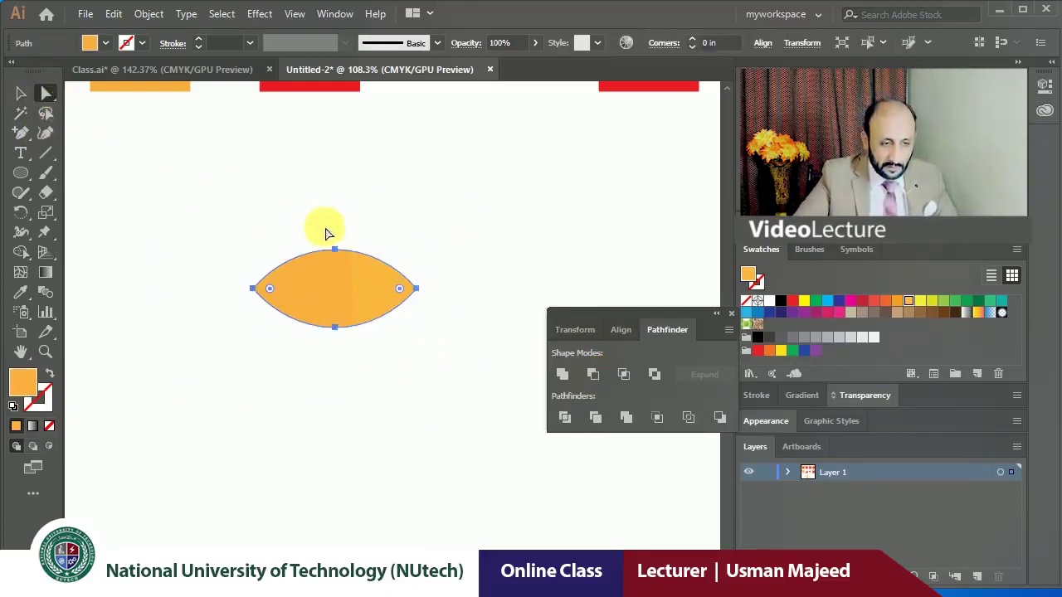
drag(324, 231, 349, 363)
drag(334, 327, 303, 333)
click(247, 192)
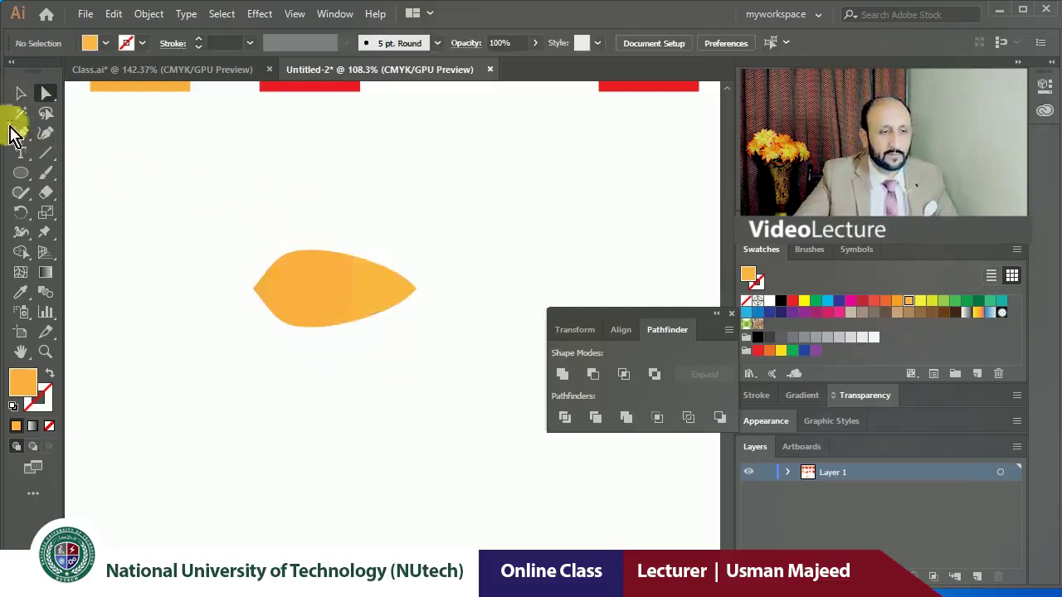
Rotate the teardrop about 45° and then delete it.
click(21, 94)
click(285, 284)
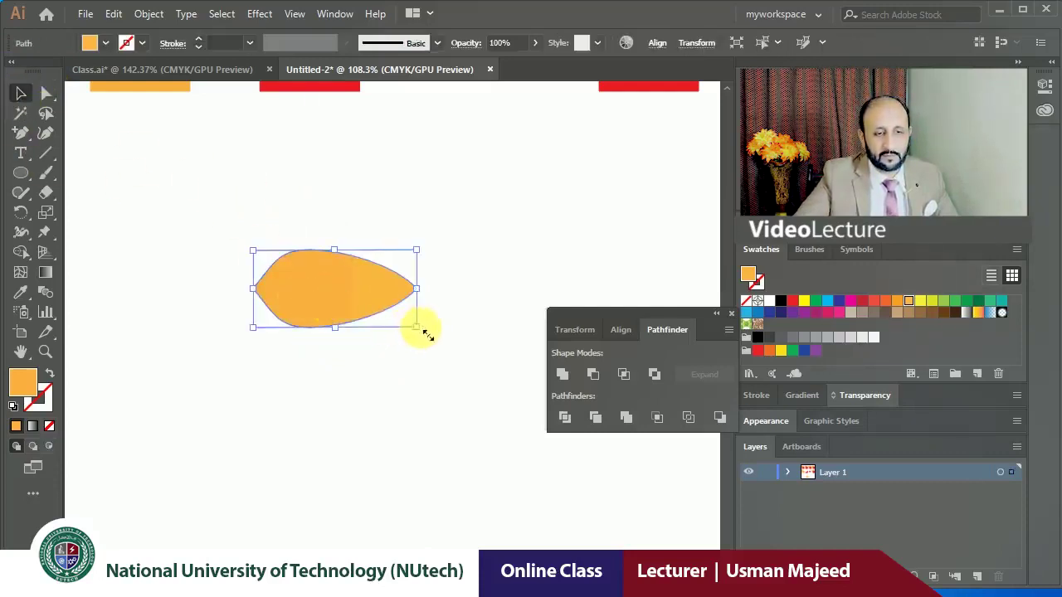
drag(416, 327, 450, 277)
click(450, 277)
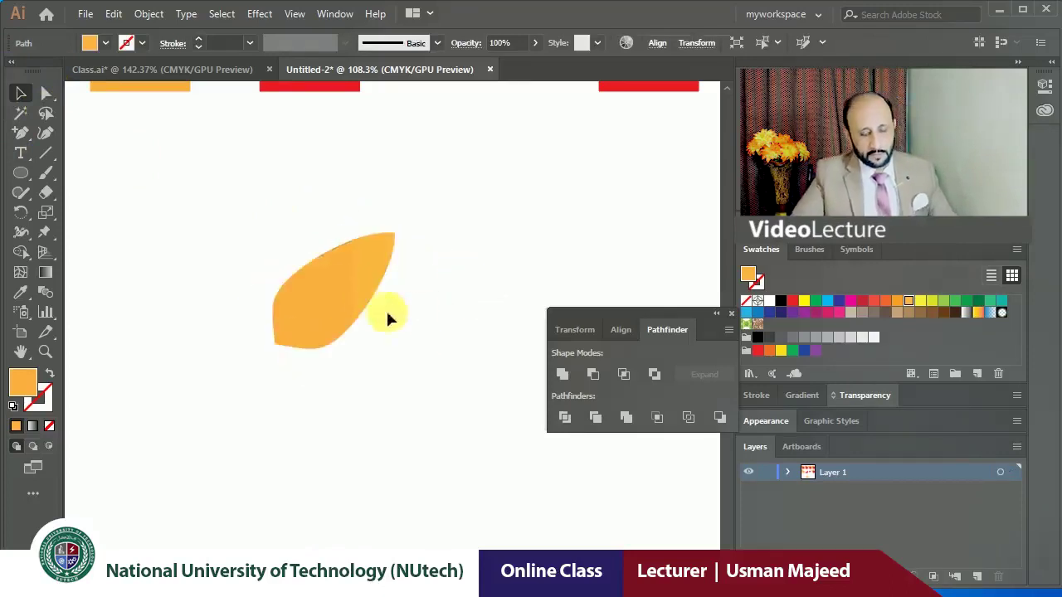
click(358, 315)
key(Delete)
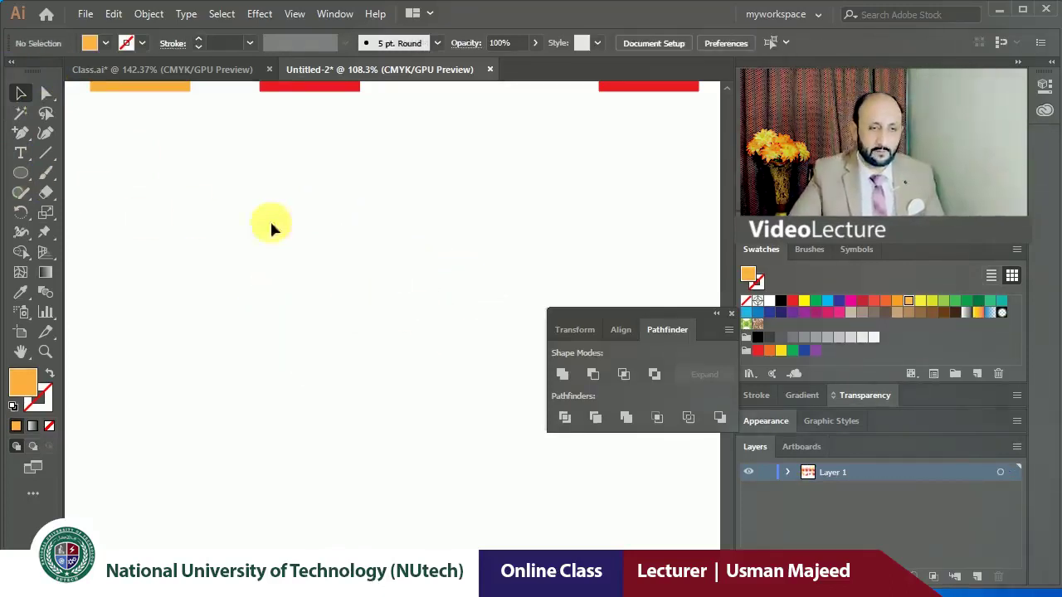
Bring the square pairs into view and zoom in on the last orange-and-red pair.
scroll(474, 273, up, 1)
scroll(475, 273, right, 2)
scroll(475, 273, up, 2)
scroll(415, 349, right, 2)
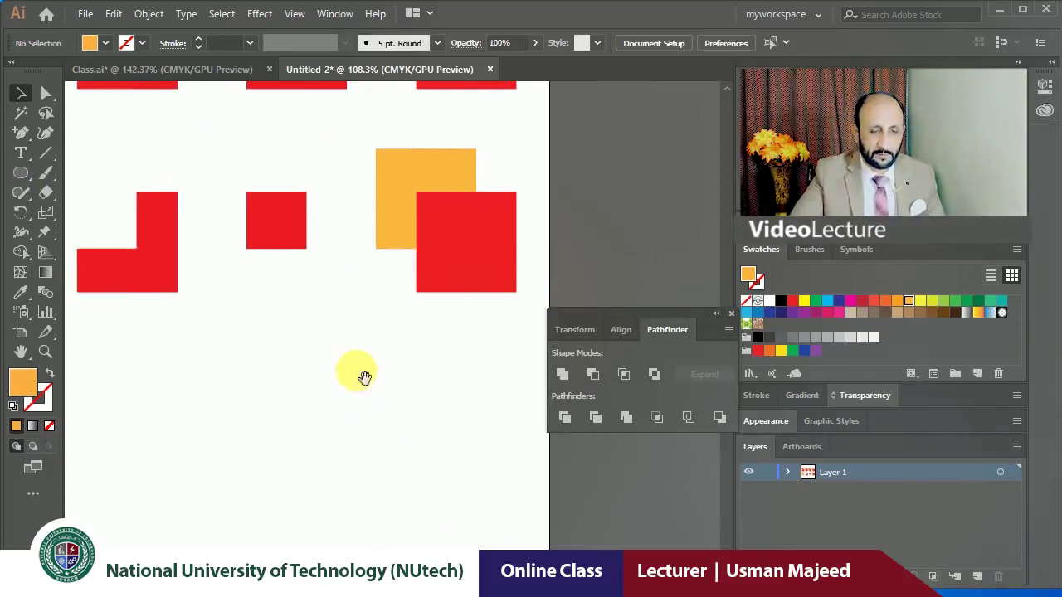
drag(364, 378, 330, 388)
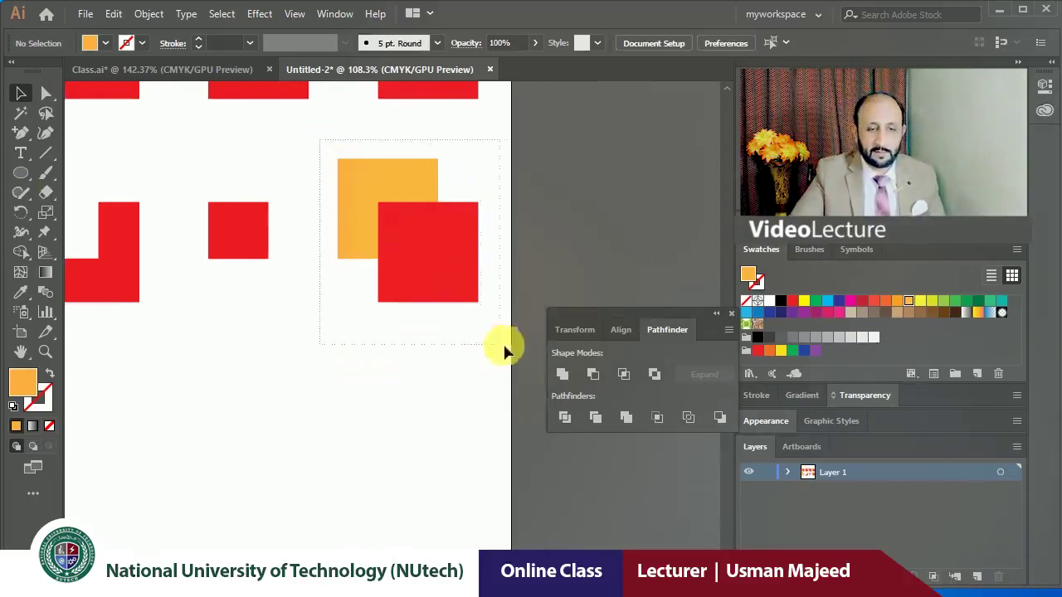
drag(506, 352, 505, 352)
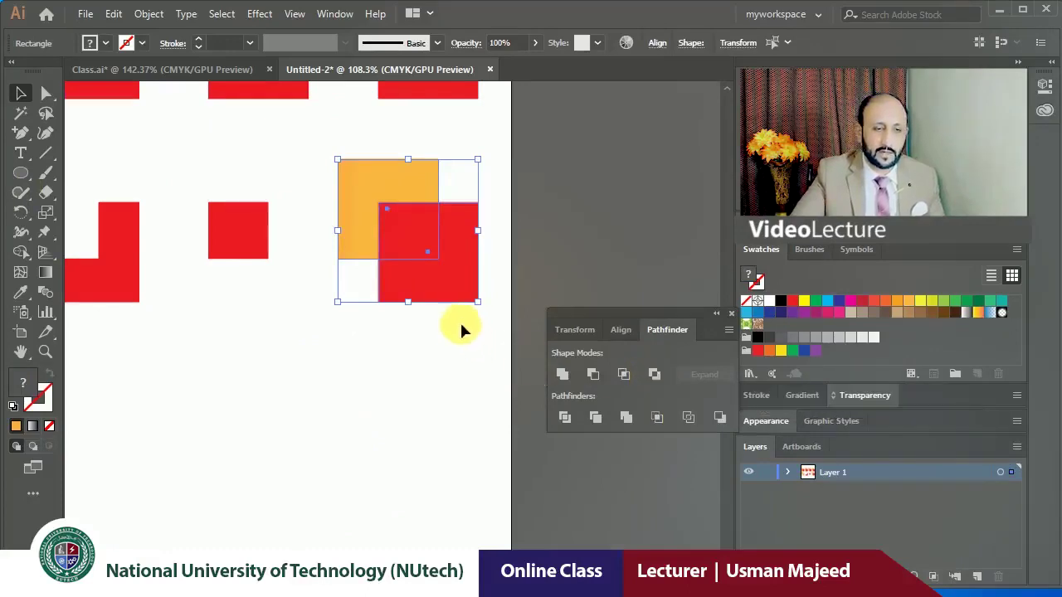
key(z)
click(423, 239)
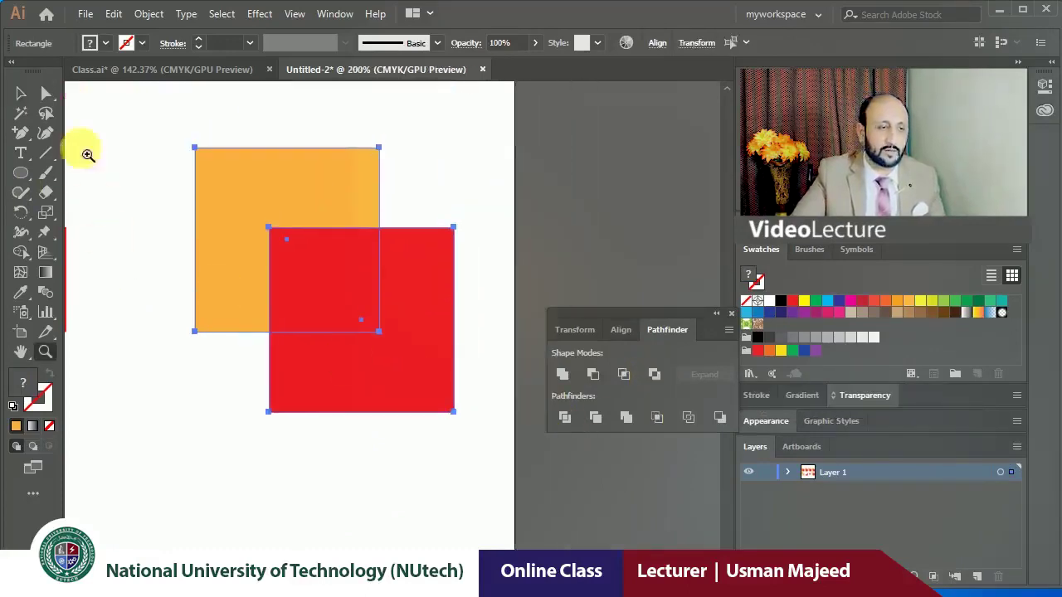
Select both squares of the pair and apply Pathfinder Exclude.
click(22, 95)
drag(186, 107, 450, 446)
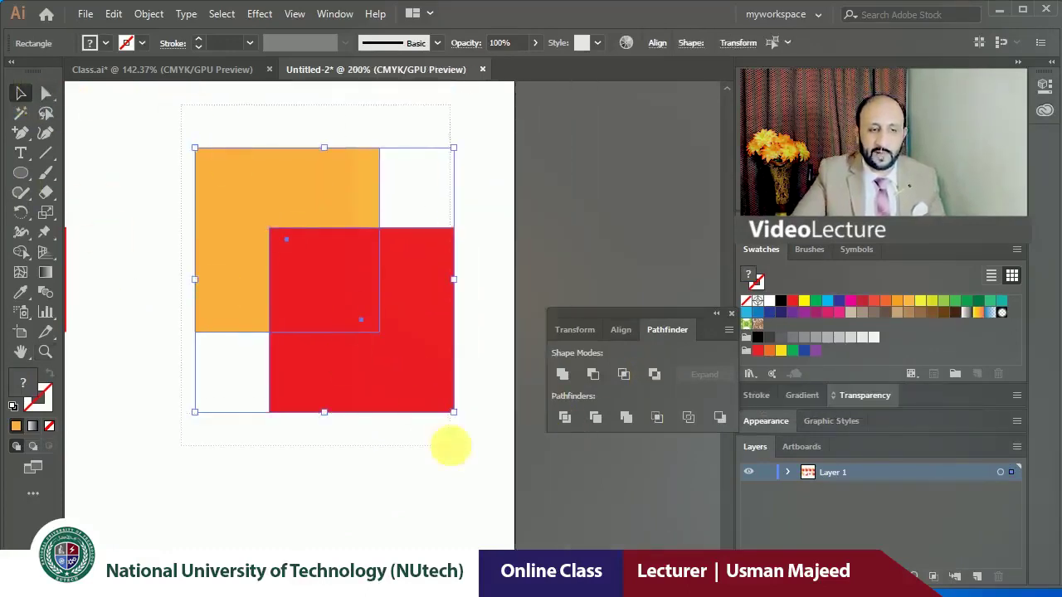
click(657, 377)
click(329, 271)
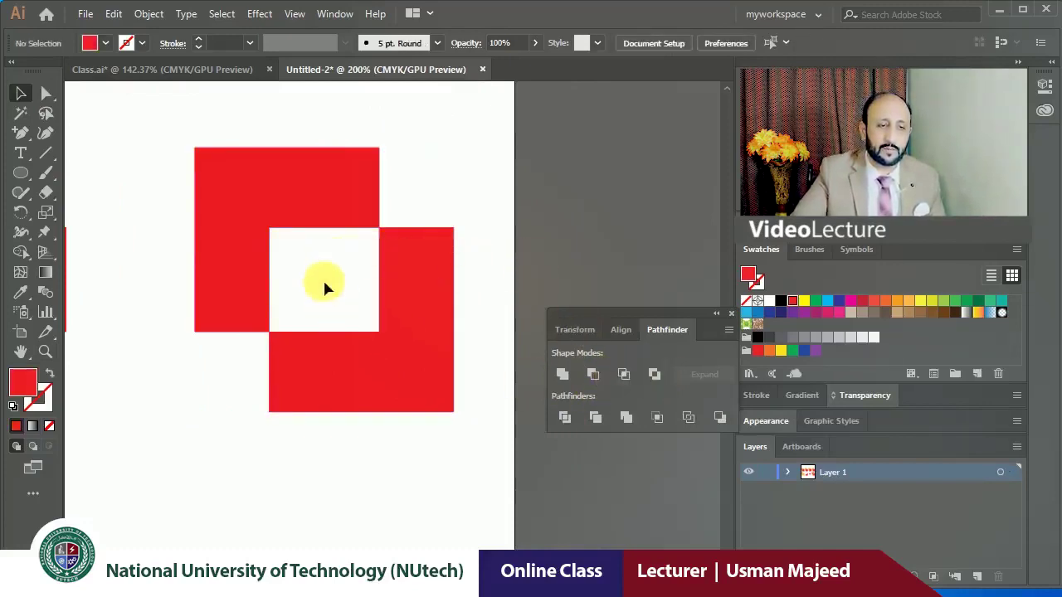
Undo the Exclude, reapply it to both squares, and fit the artboard in view.
key(ctrl+z)
click(436, 185)
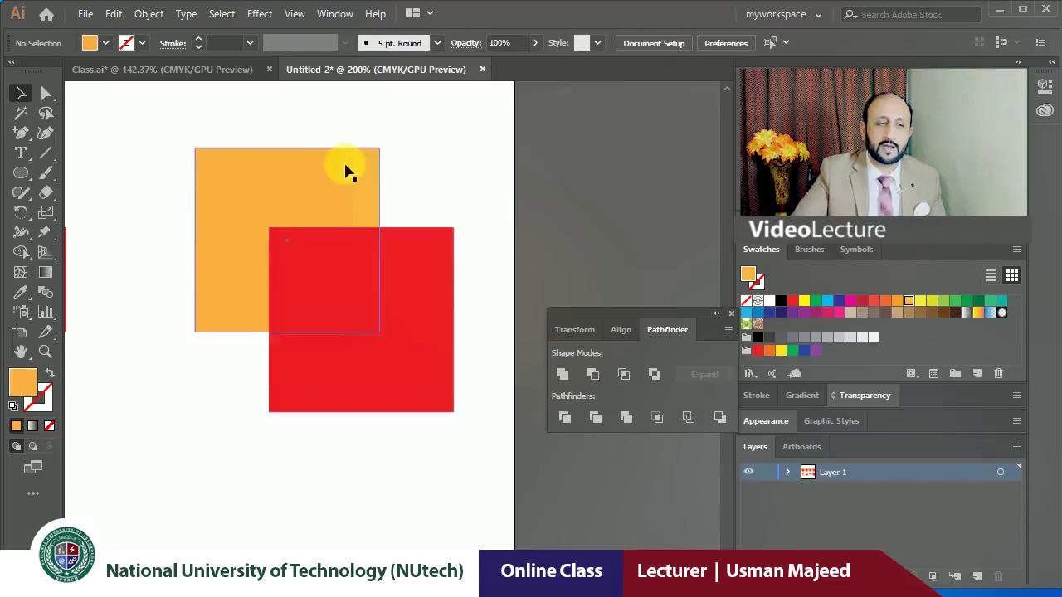
drag(462, 154, 273, 343)
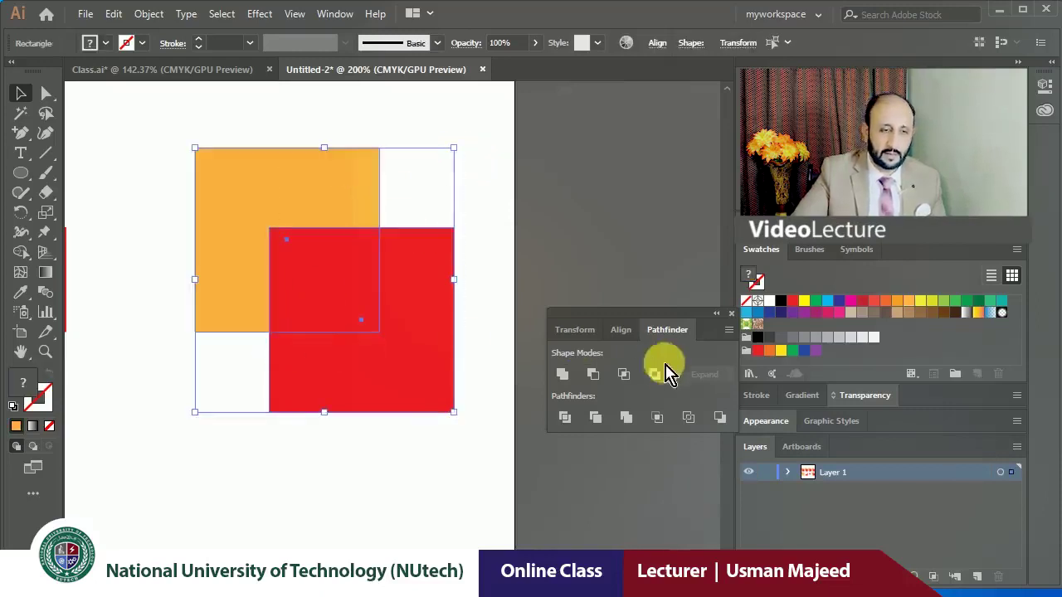
click(656, 378)
click(325, 306)
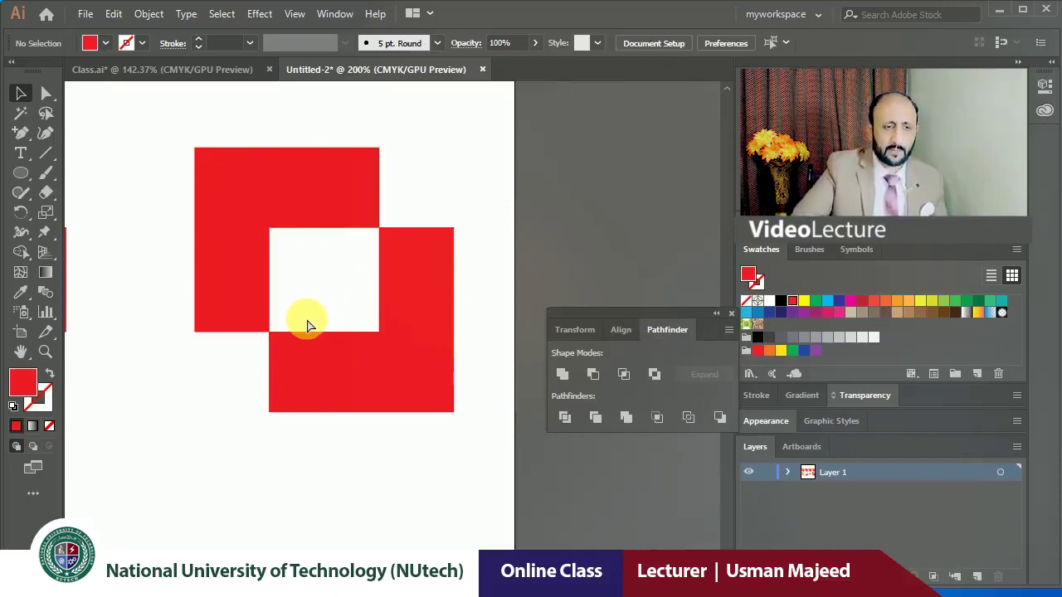
key(ctrl+0)
Zoom the view out to frame the whole grid of square pairs.
key(z)
drag(390, 230, 511, 317)
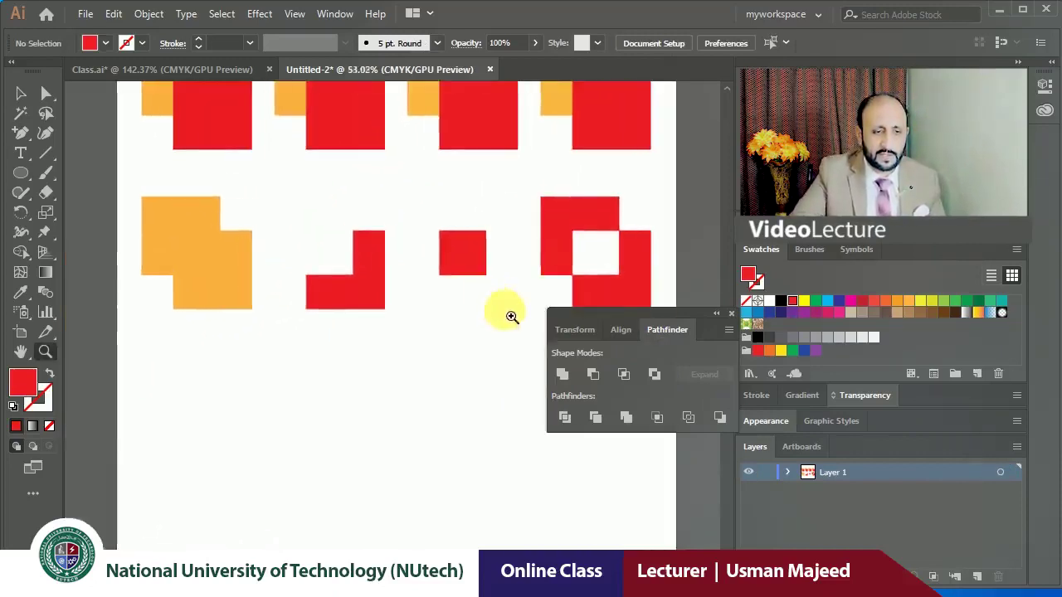
alt+click(438, 319)
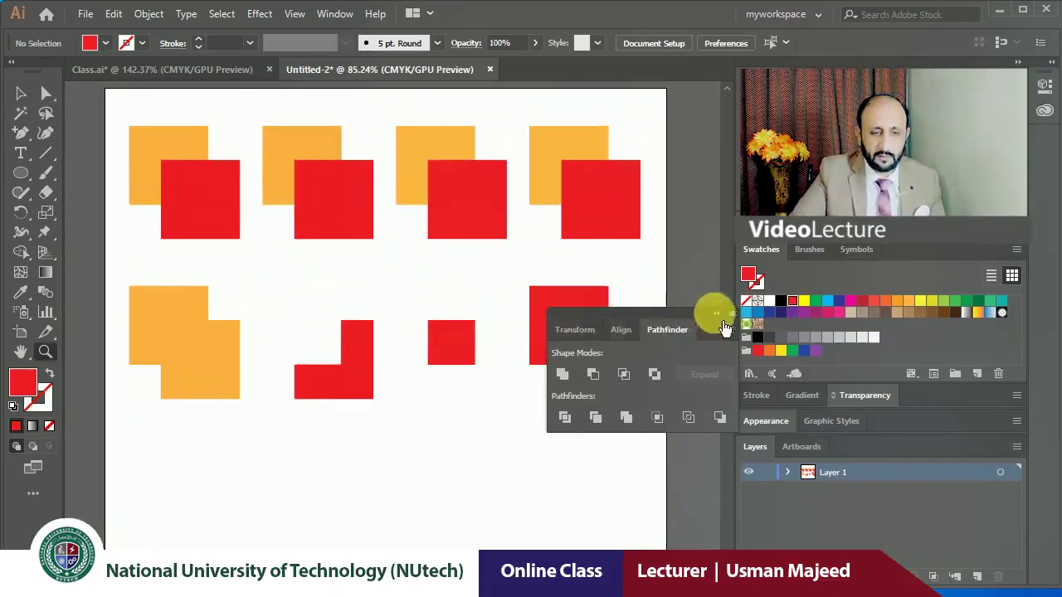
Move the Pathfinder panel below and left of the square grid, clear of all results.
drag(724, 328, 531, 436)
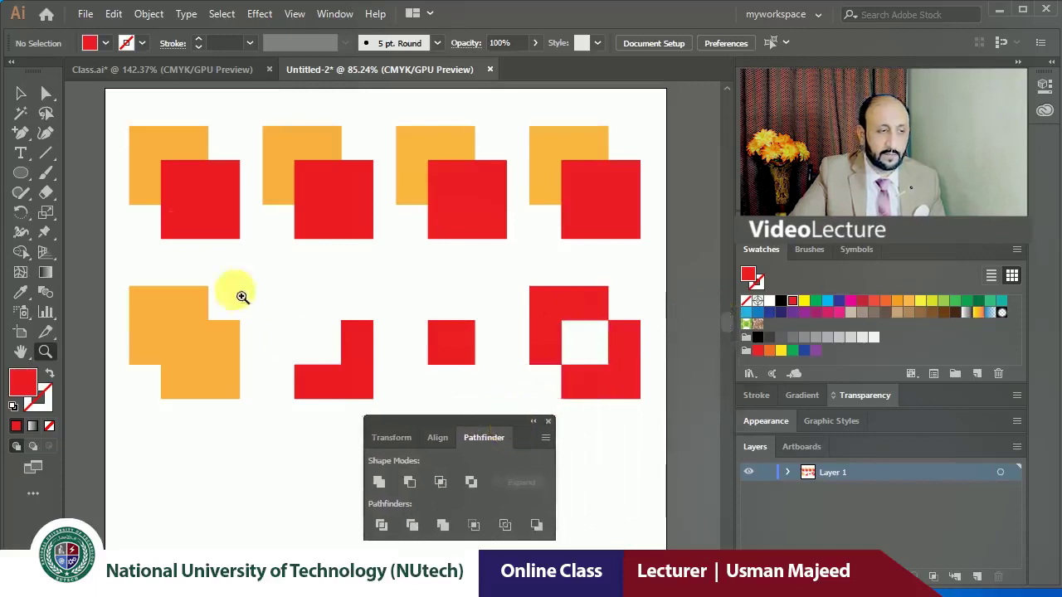
click(20, 93)
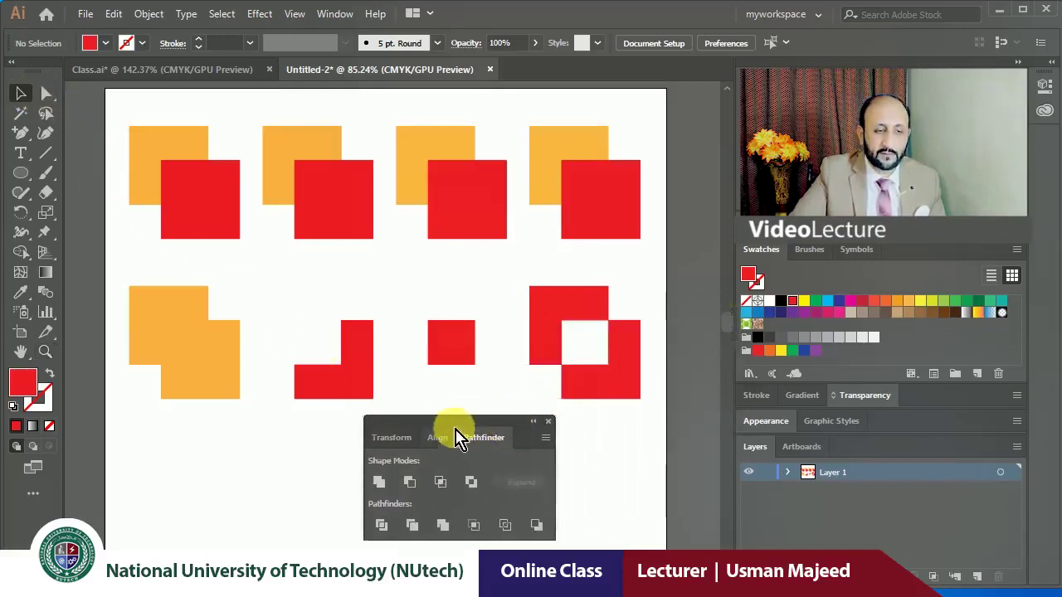
drag(459, 440, 419, 445)
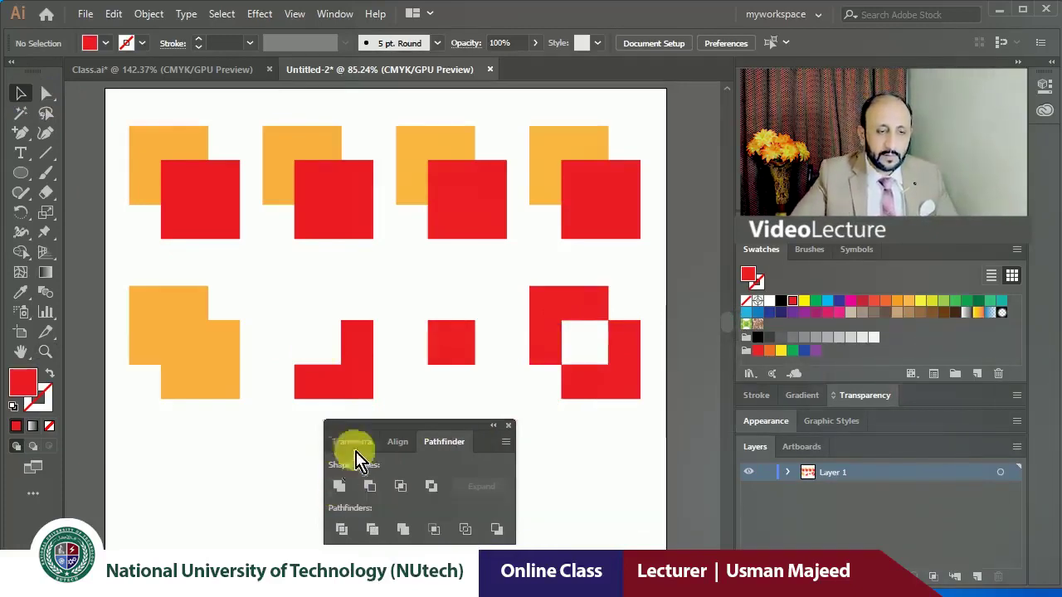
drag(387, 439, 359, 447)
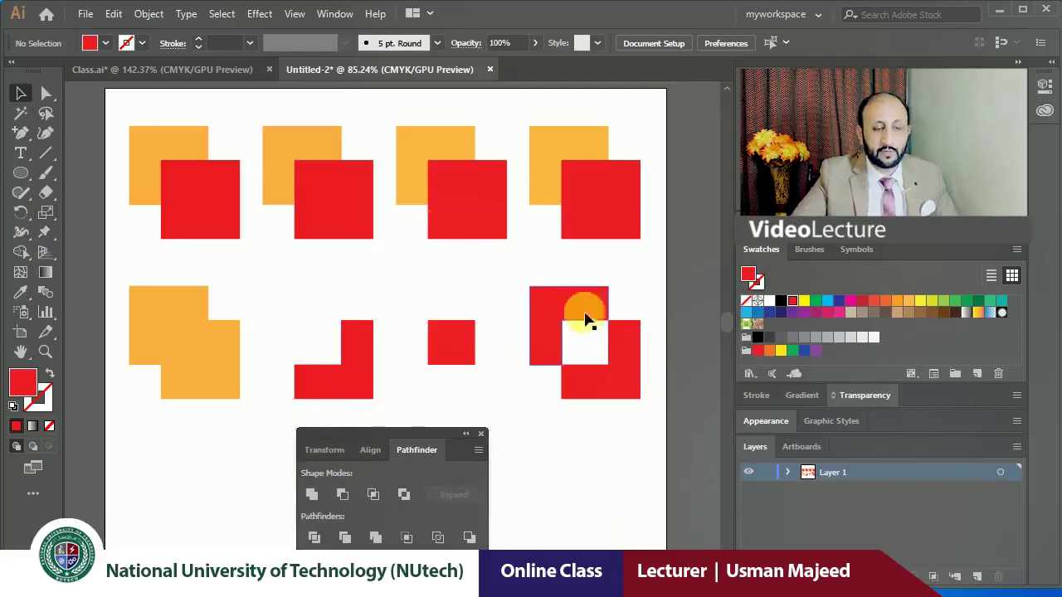